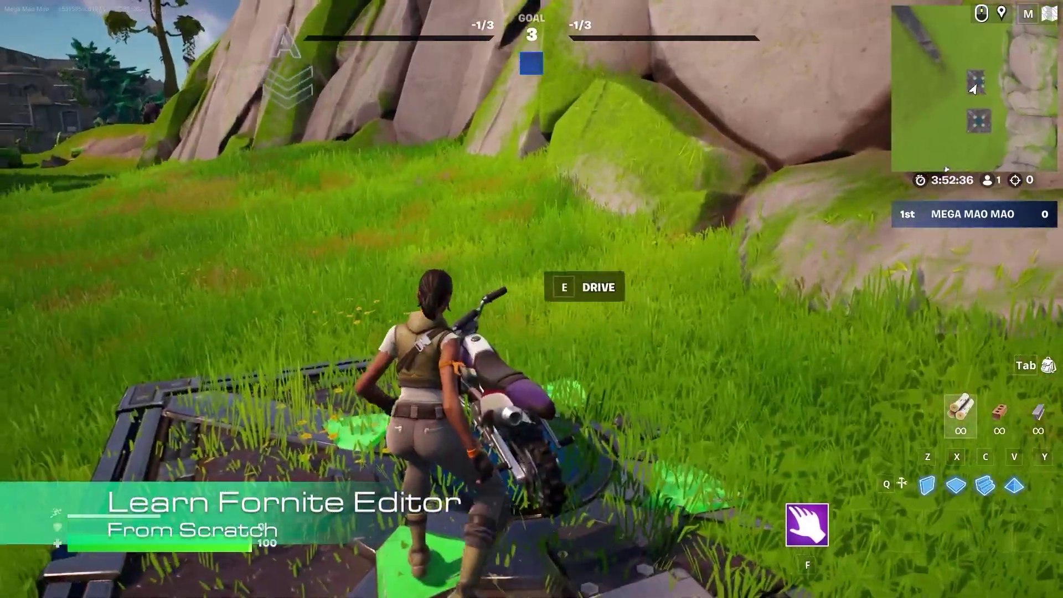
Ride the dirt bike up the grassy path, then add and drag out a new ocean spline point
{"action": "key", "text": "e"}
{"action": "key", "text": "w"}
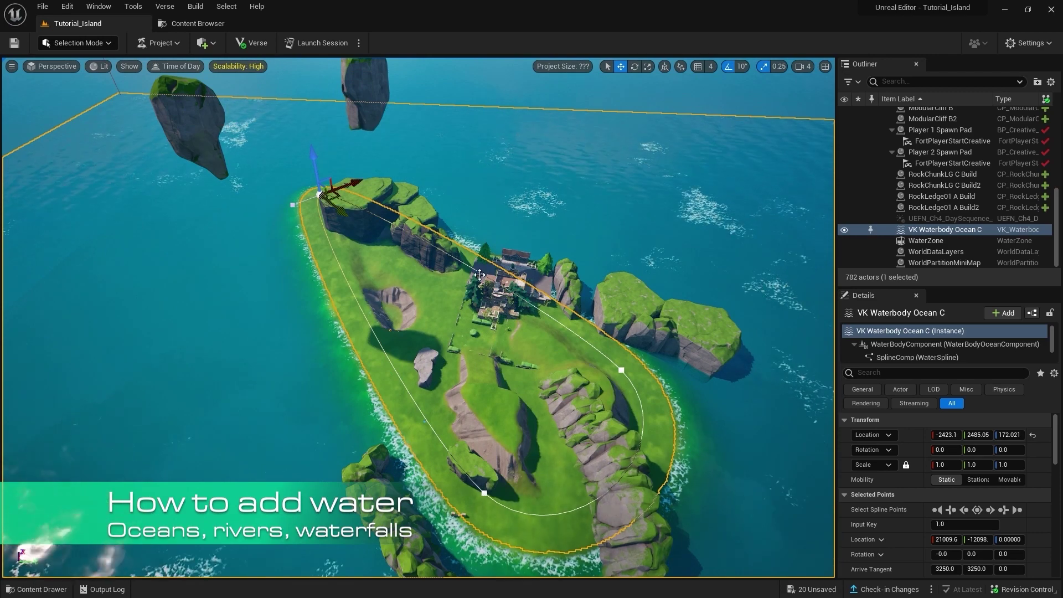
{"action": "right_click", "coordinate": [480, 345]}
{"action": "left_click", "coordinate": [532, 360]}
{"action": "left_click_drag", "start_coordinate": [465, 352], "coordinate": [739, 255]}
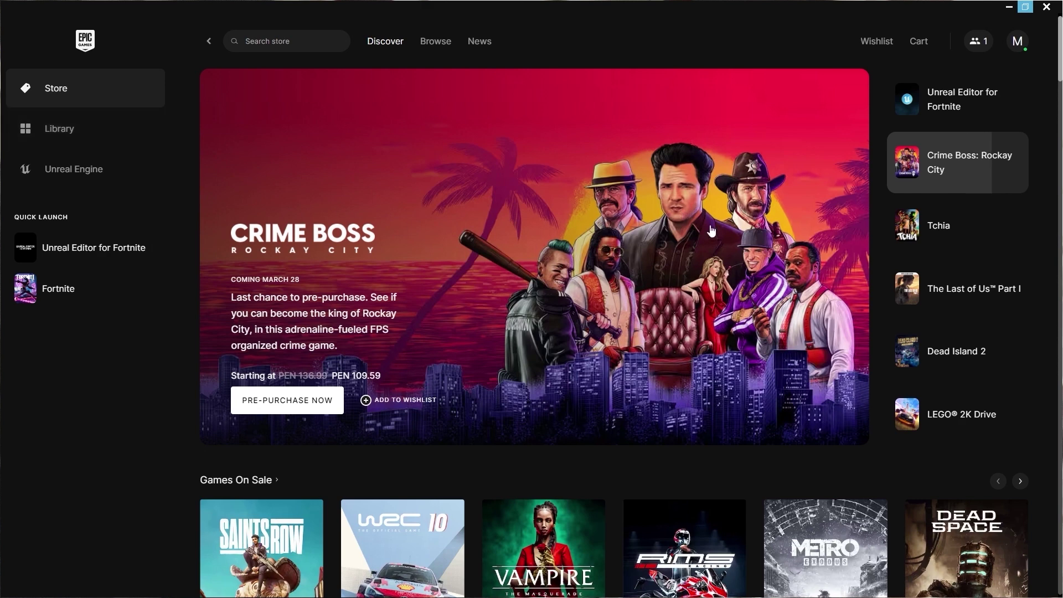
Select Unreal Editor for Fortnite in the Epic Games Launcher and launch it via Quick Launch
{"action": "left_click", "coordinate": [946, 108]}
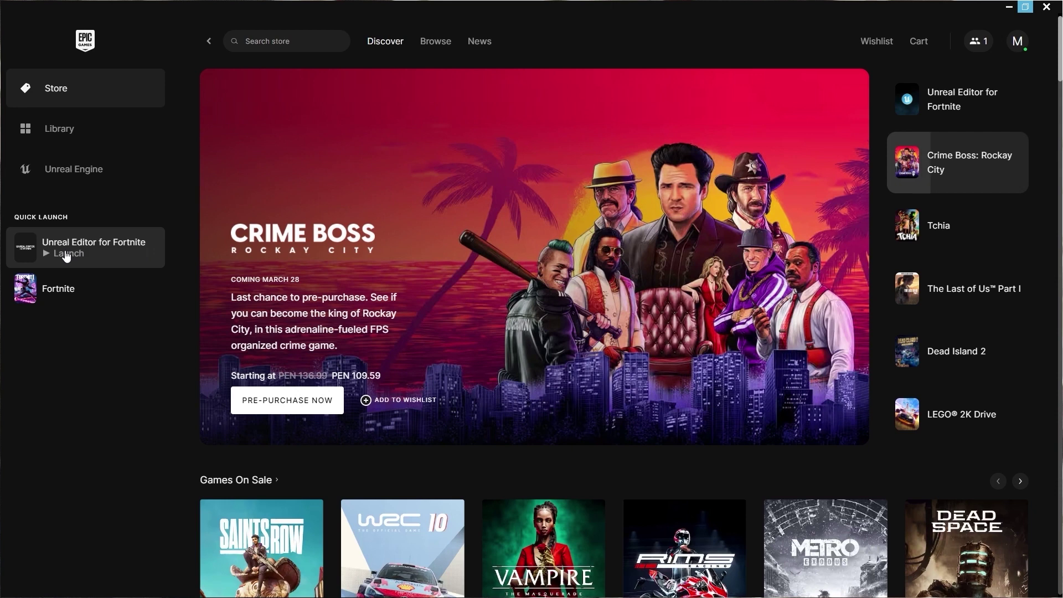
{"action": "left_click", "coordinate": [67, 257]}
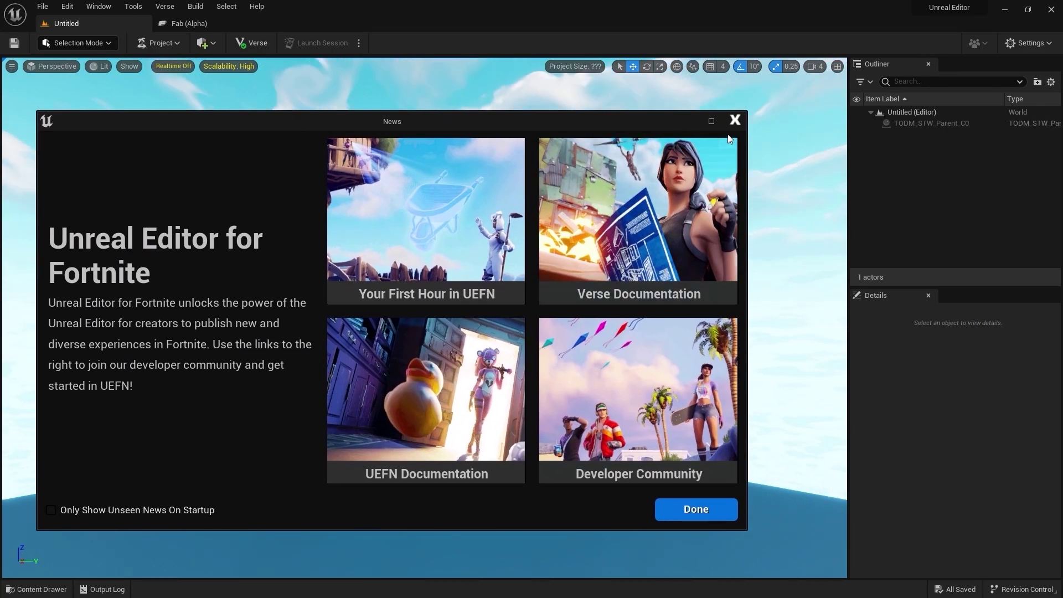
Dismiss the News window, reposition the Project Browser and show the island templates
{"action": "left_click", "coordinate": [735, 120]}
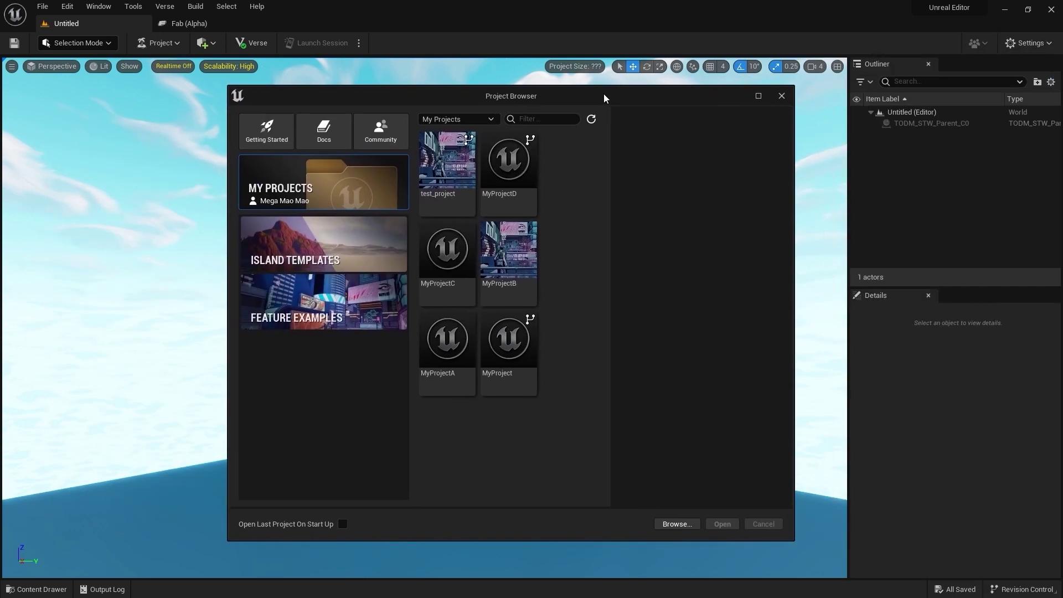
{"action": "mouse_move", "coordinate": [604, 95]}
{"action": "left_mouse_down"}
{"action": "mouse_move", "coordinate": [510, 101]}
{"action": "mouse_move", "coordinate": [547, 104]}
{"action": "left_mouse_up"}
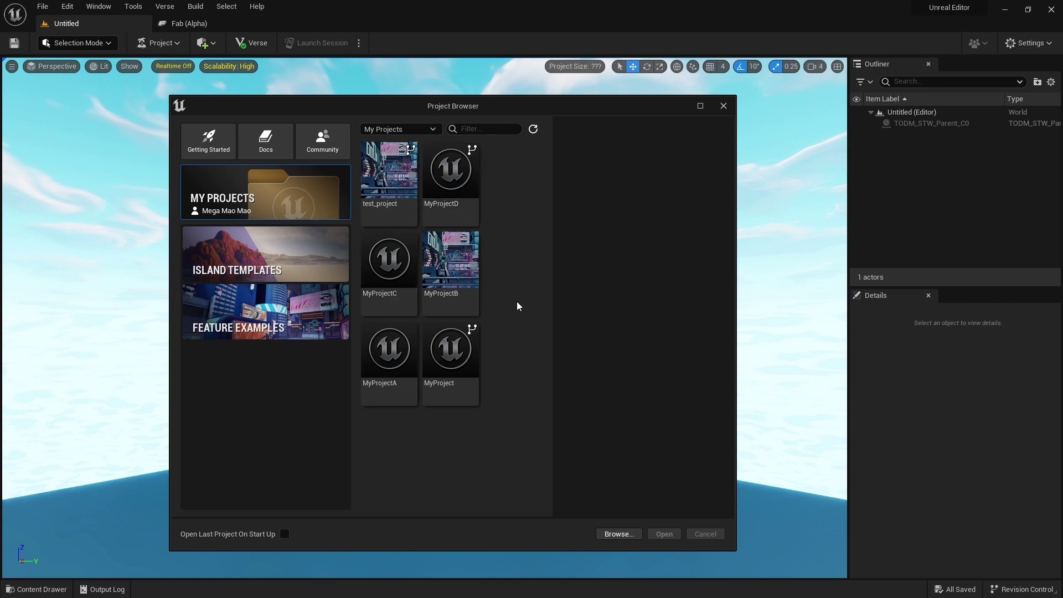
{"action": "left_click", "coordinate": [271, 264]}
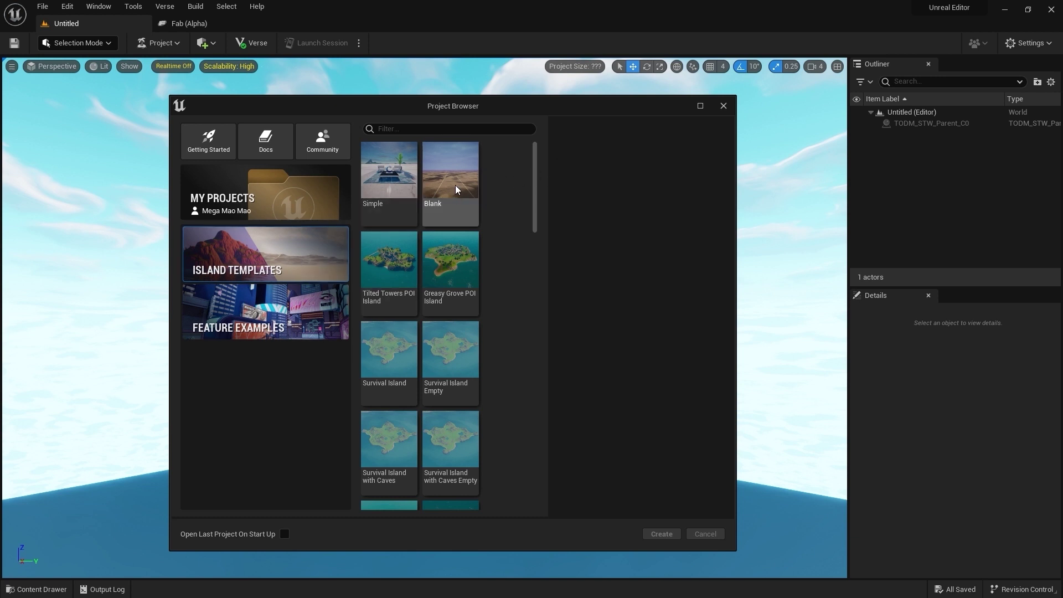
{"action": "mouse_move", "coordinate": [535, 174]}
{"action": "left_mouse_down"}
{"action": "mouse_move", "coordinate": [526, 231]}
{"action": "mouse_move", "coordinate": [554, 107]}
{"action": "left_mouse_up"}
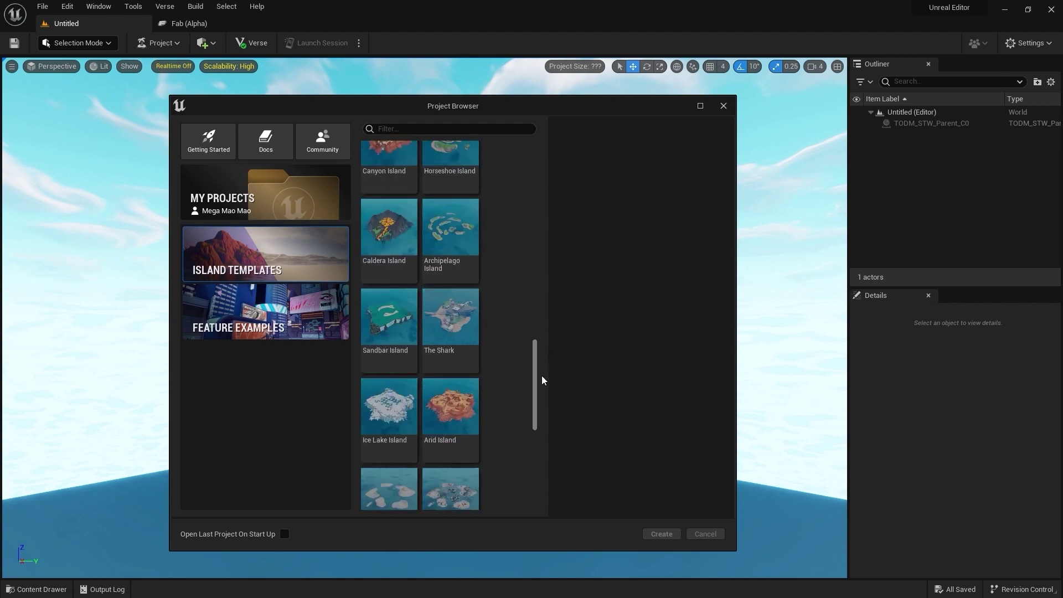
Browse the Feature Examples templates and select the Verse Parkour Template
{"action": "left_click", "coordinate": [301, 322]}
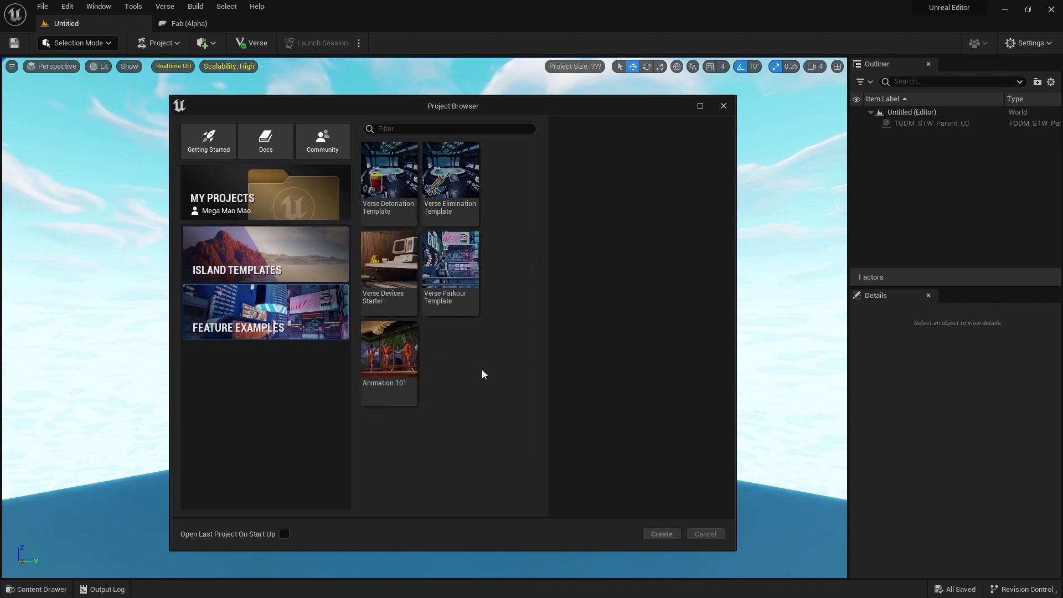
{"action": "left_click", "coordinate": [401, 170]}
{"action": "left_click", "coordinate": [461, 177]}
{"action": "left_click", "coordinate": [451, 259]}
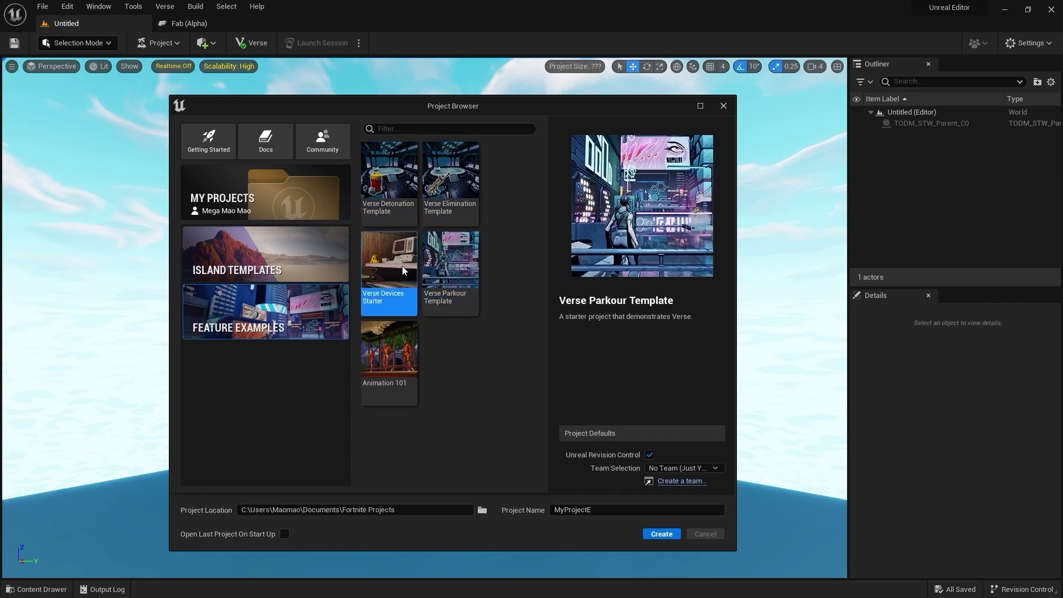
{"action": "left_click", "coordinate": [389, 261]}
{"action": "left_click", "coordinate": [389, 349]}
{"action": "left_click", "coordinate": [380, 180]}
{"action": "left_click", "coordinate": [437, 166]}
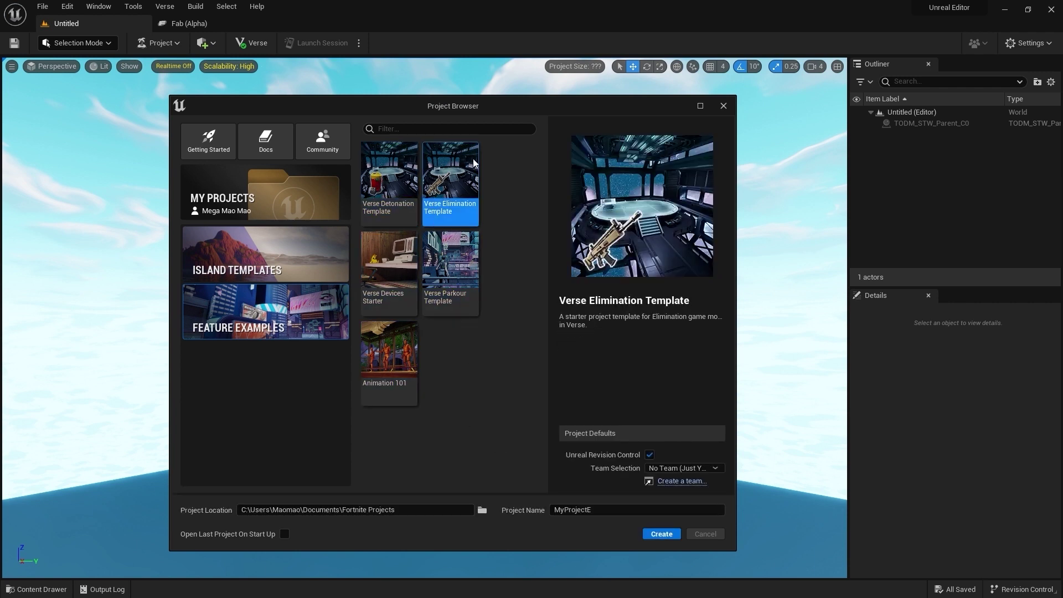
{"action": "left_click", "coordinate": [448, 256]}
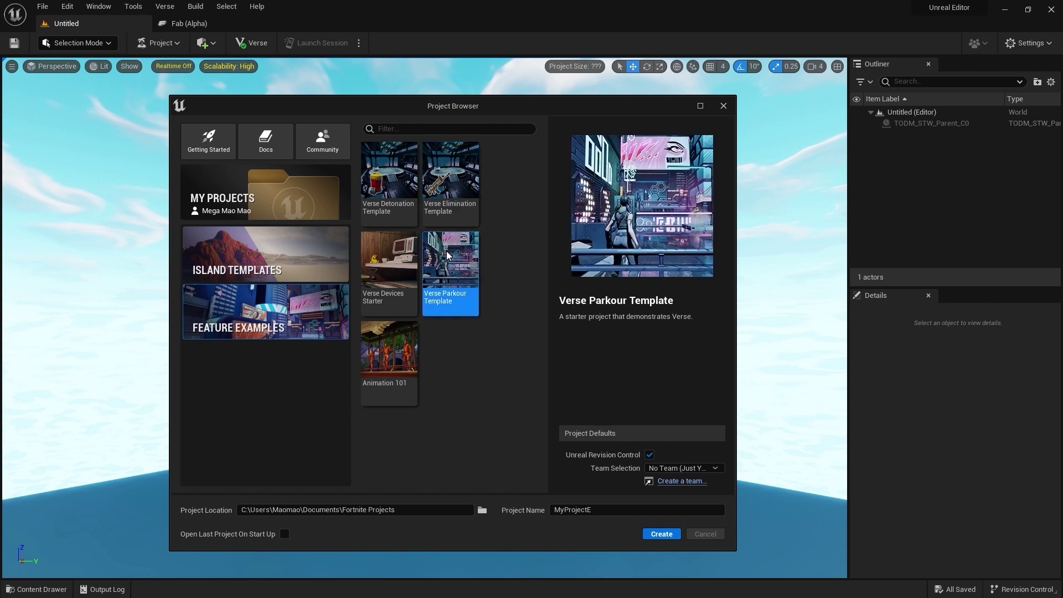
Name the project 'test_project2' and create it
{"action": "left_click", "coordinate": [611, 510]}
{"action": "key", "text": "ctrl+a"}
{"action": "key", "text": "BackSpace"}
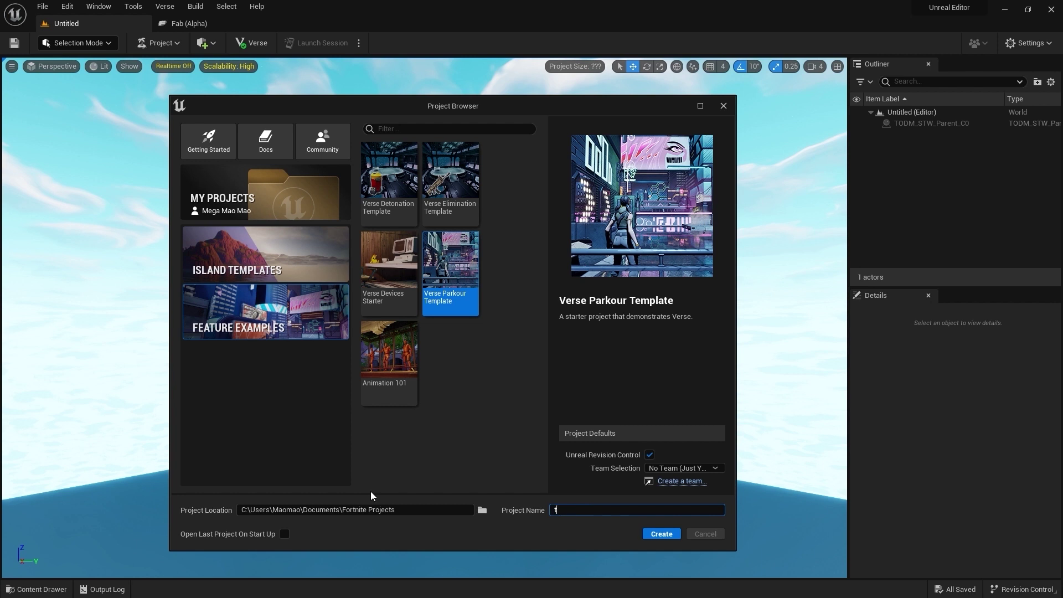
{"action": "type", "text": "test_project"}
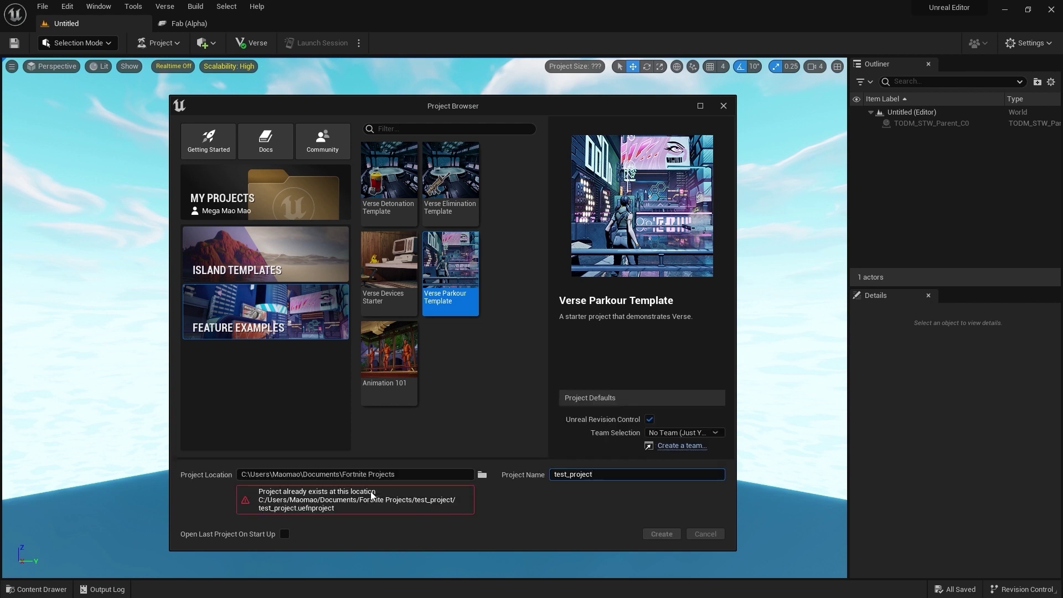
{"action": "type", "text": "2"}
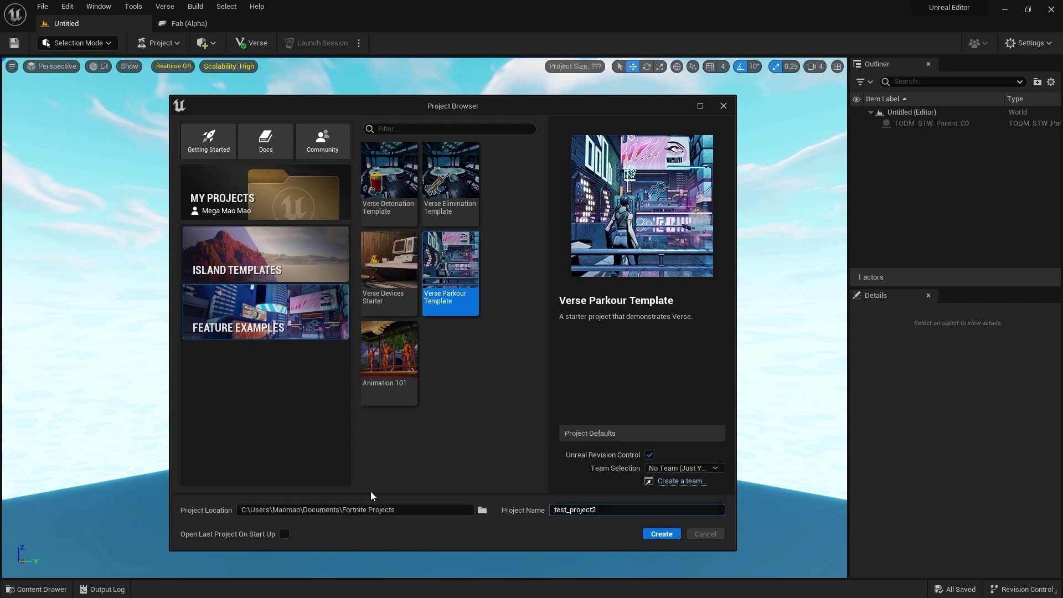
{"action": "left_click", "coordinate": [666, 537]}
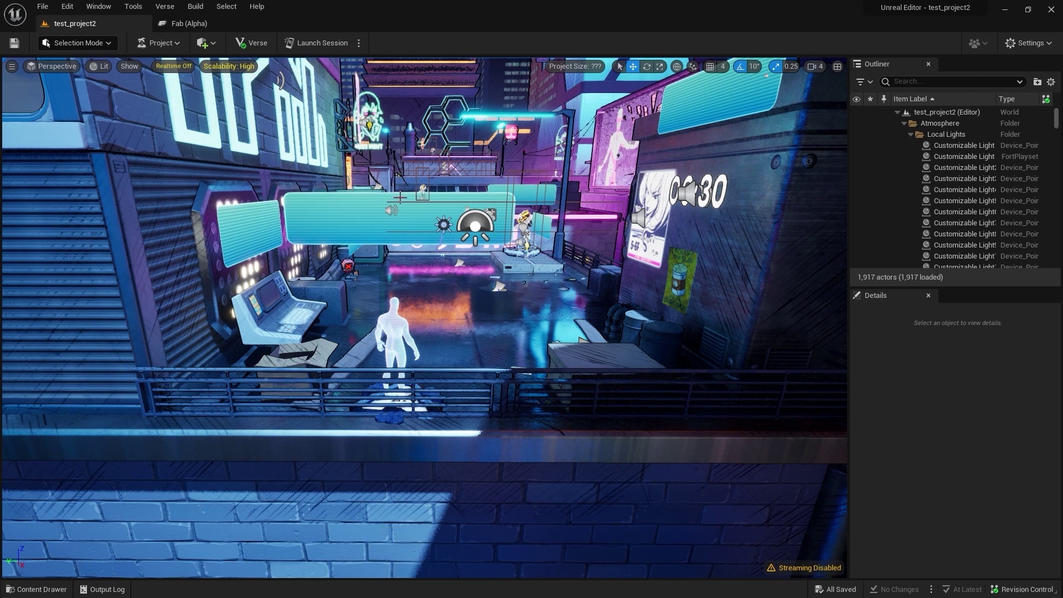
Tilt the view upward to see the neon billboard, tall buildings and sky
{"action": "mouse_move", "coordinate": [400, 197]}
{"action": "right_mouse_down"}
{"action": "mouse_move", "coordinate": [400, 166]}
{"action": "mouse_move", "coordinate": [400, 221]}
{"action": "right_mouse_up"}
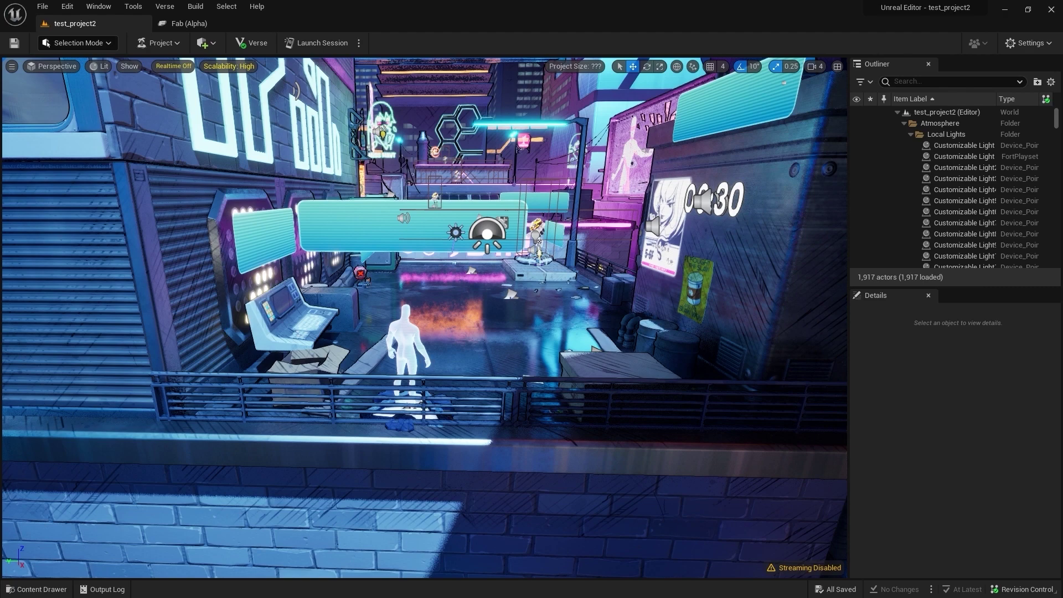
{"action": "right_click_drag", "start_coordinate": [400, 277], "coordinate": [421, 167]}
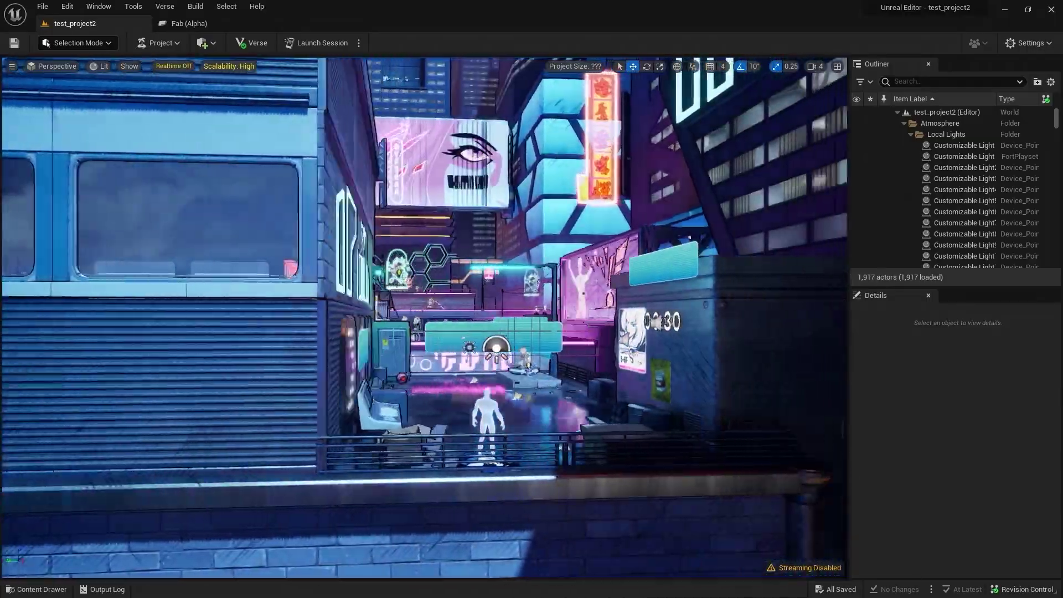
{"action": "key", "text": "w"}
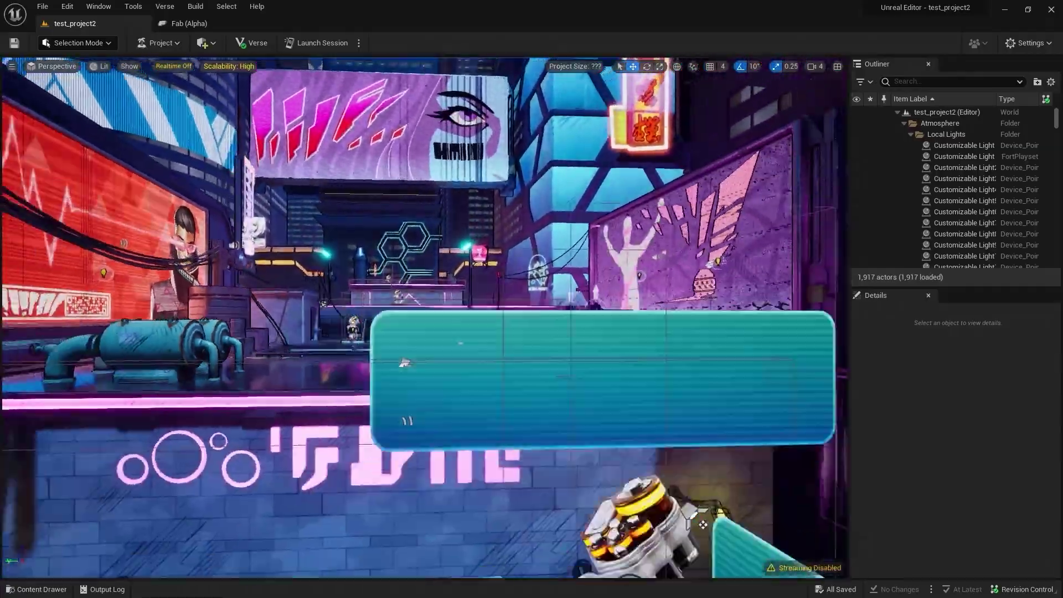
{"action": "key", "text": "s"}
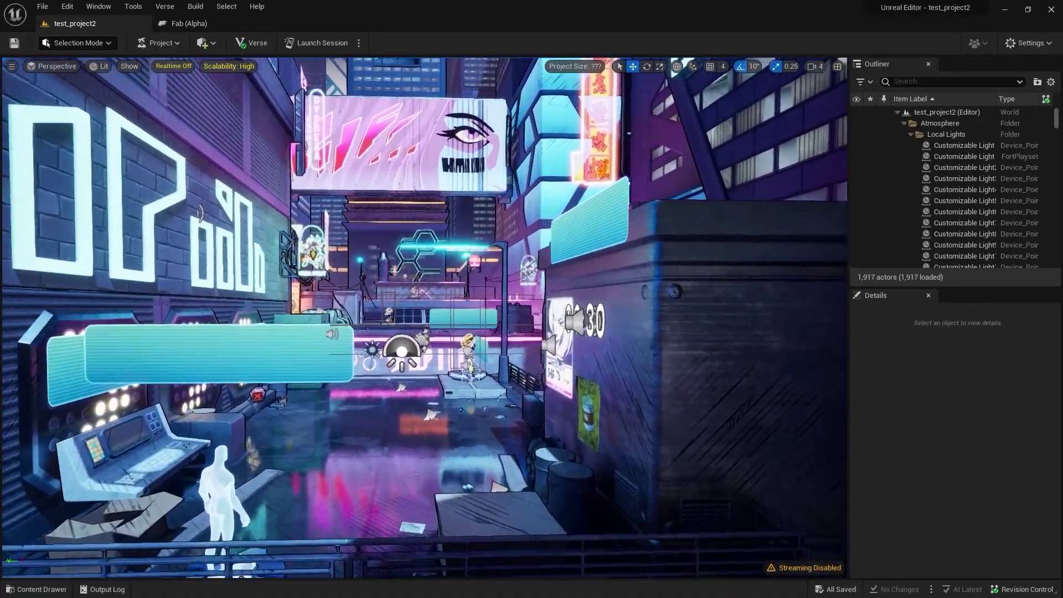
{"action": "key", "text": "w"}
{"action": "key", "text": "w"}
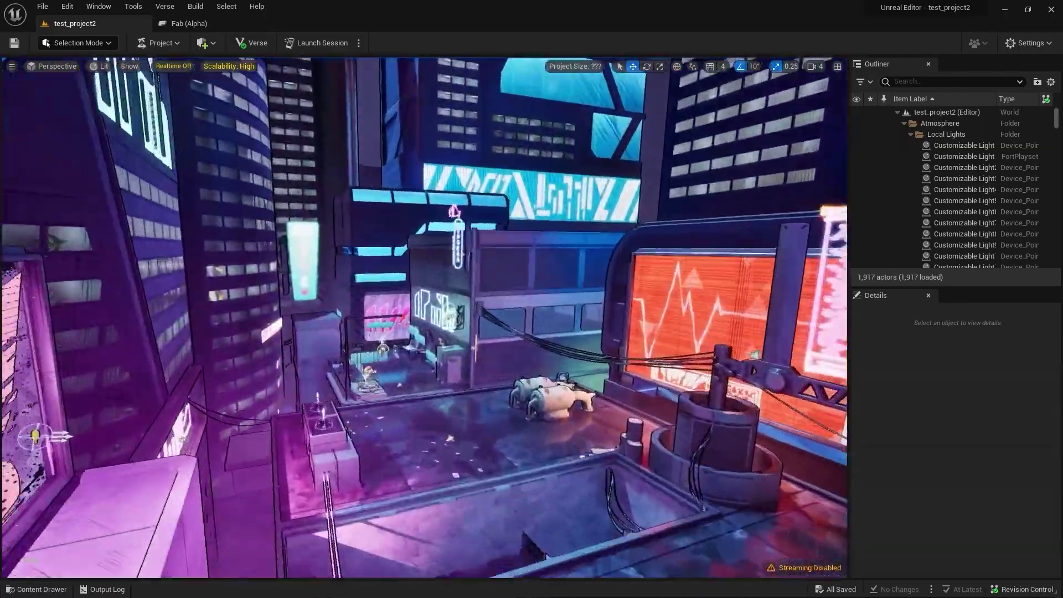
{"action": "key", "text": "w"}
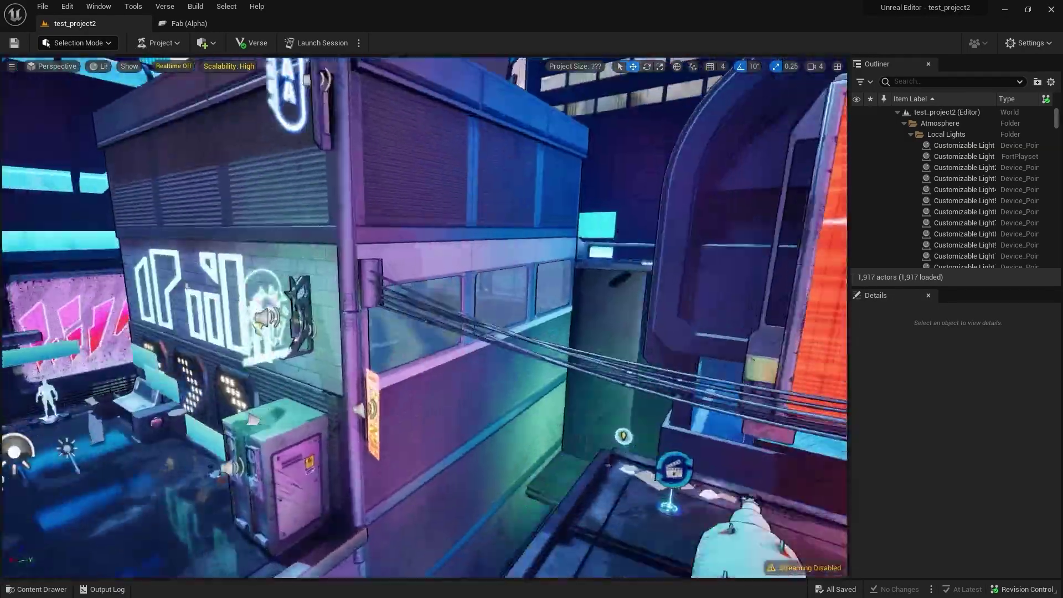
{"action": "scroll", "coordinate": [424, 317], "scroll_direction": "up", "scroll_amount": 3}
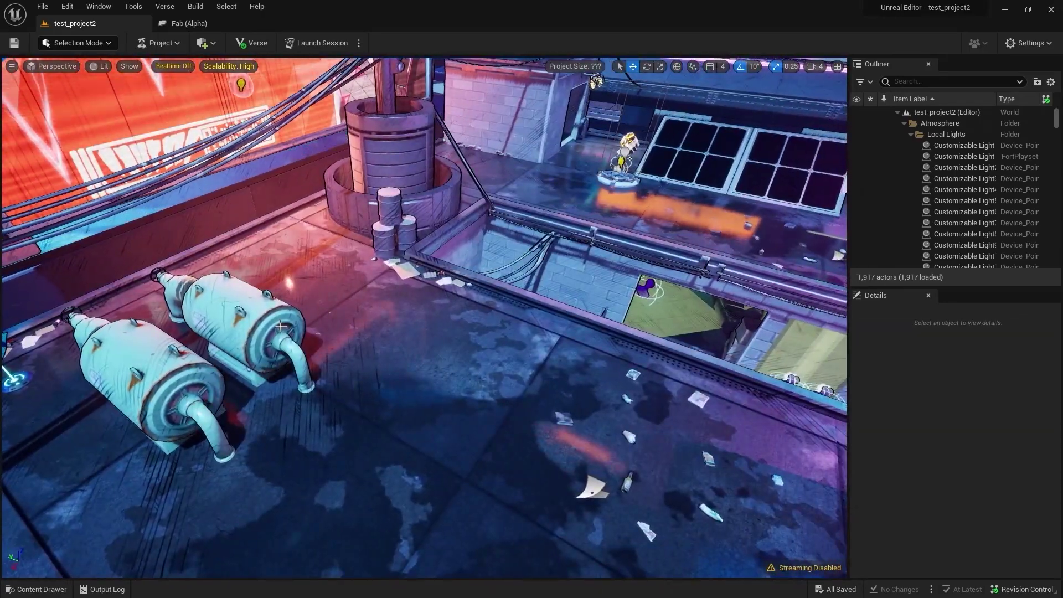
{"action": "left_click", "coordinate": [282, 327]}
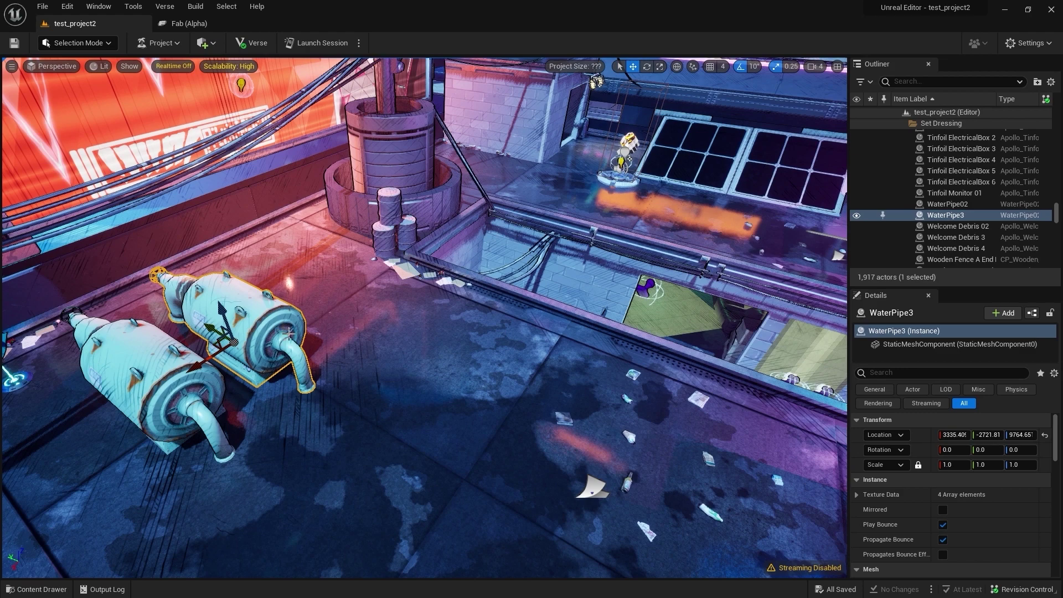
{"action": "key", "text": "f"}
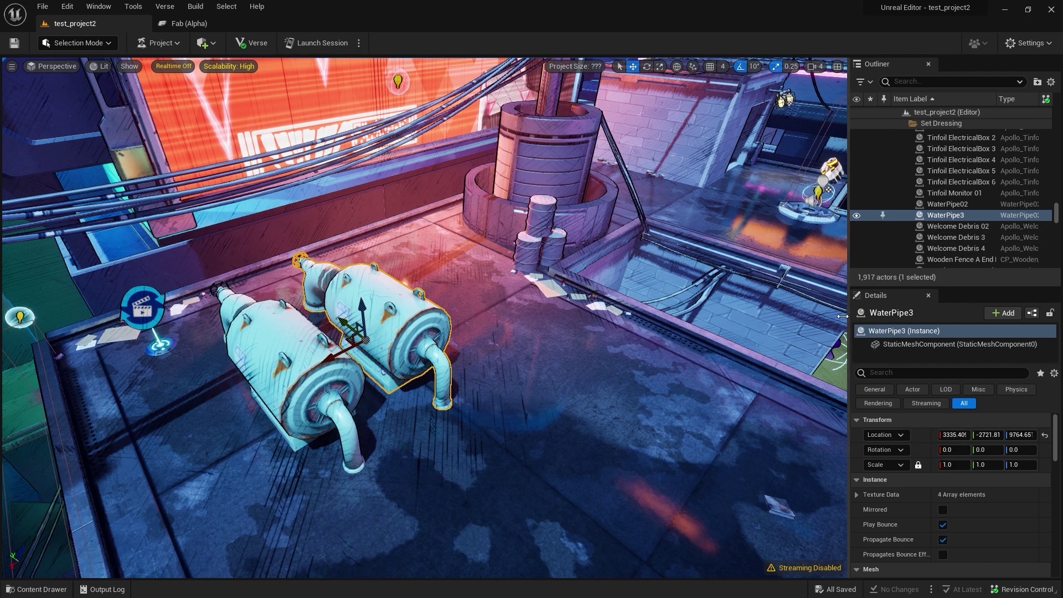
{"action": "mouse_move", "coordinate": [843, 317]}
{"action": "left_mouse_down"}
{"action": "mouse_move", "coordinate": [791, 327]}
{"action": "mouse_move", "coordinate": [828, 332]}
{"action": "left_mouse_up"}
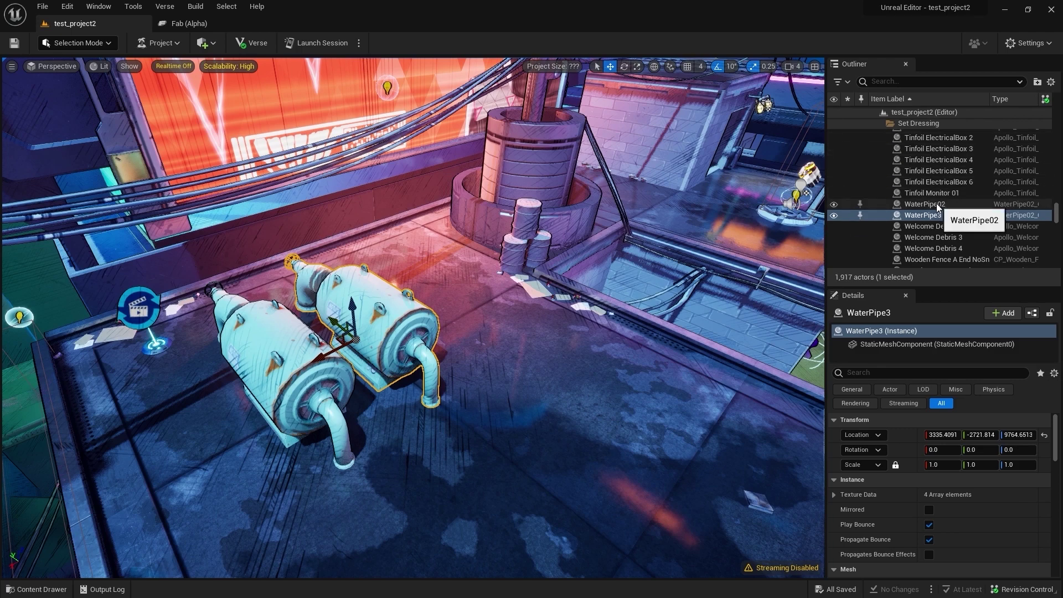
{"action": "right_click_drag", "start_coordinate": [413, 316], "coordinate": [413, 316]}
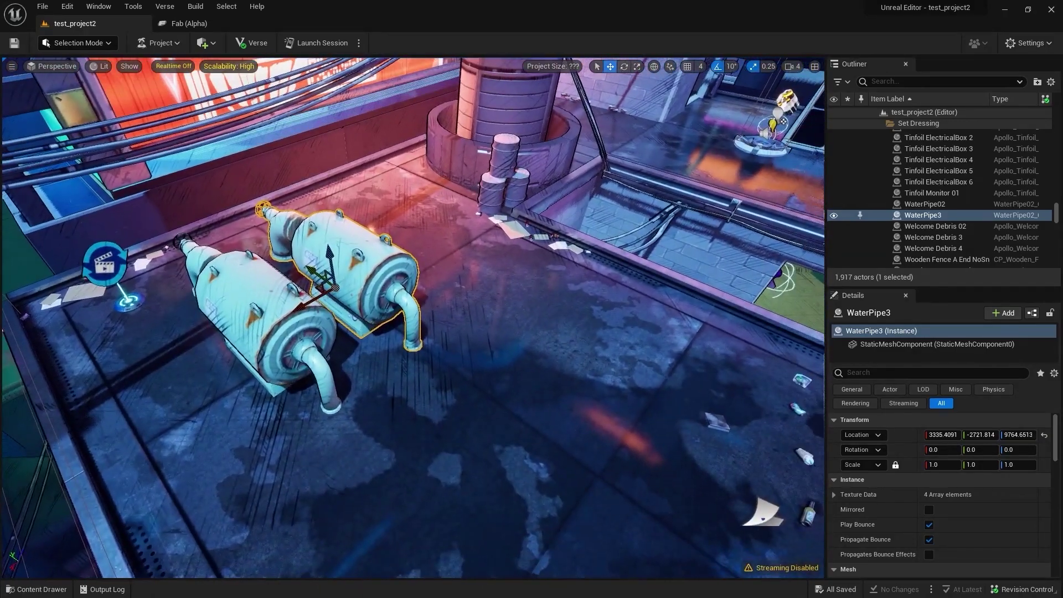
{"action": "right_click_drag", "start_coordinate": [413, 316], "coordinate": [413, 315]}
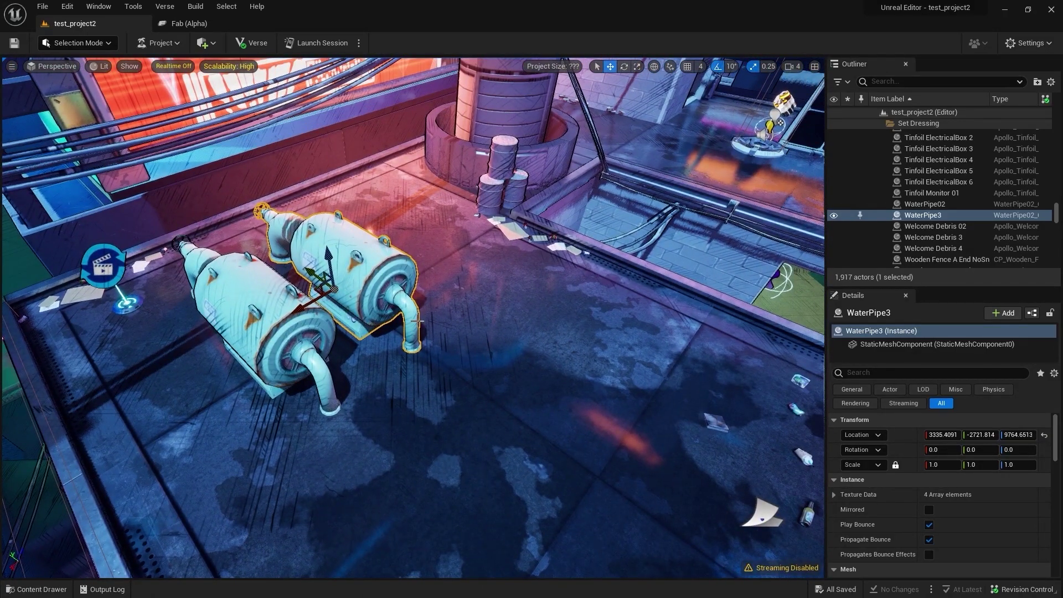
{"action": "right_click_drag", "start_coordinate": [509, 183], "coordinate": [509, 183]}
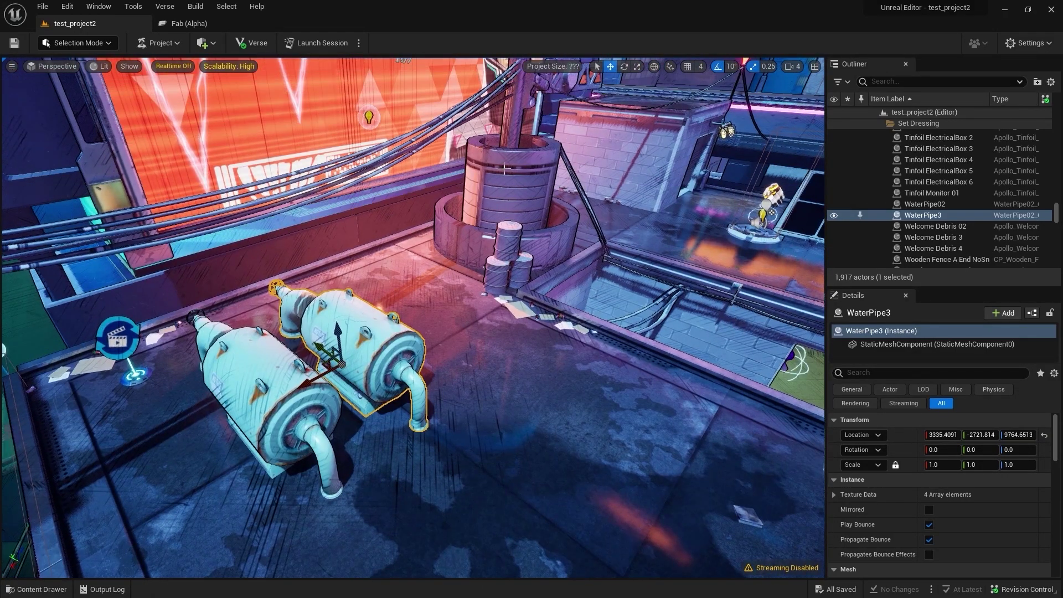
{"action": "left_click", "coordinate": [507, 169]}
{"action": "left_click", "coordinate": [371, 349]}
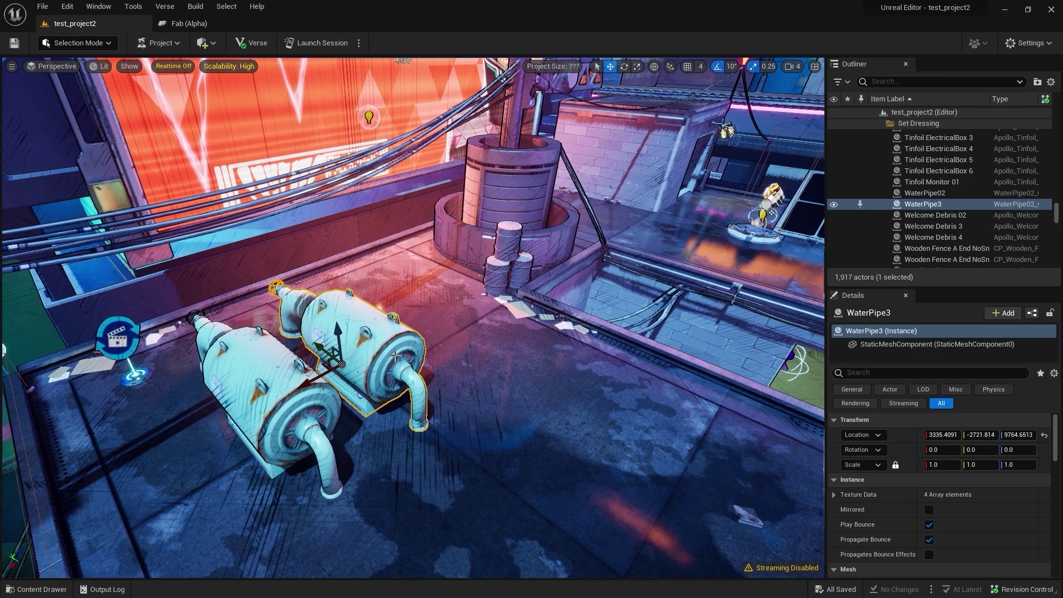
{"action": "right_click_drag", "start_coordinate": [722, 314], "coordinate": [622, 244]}
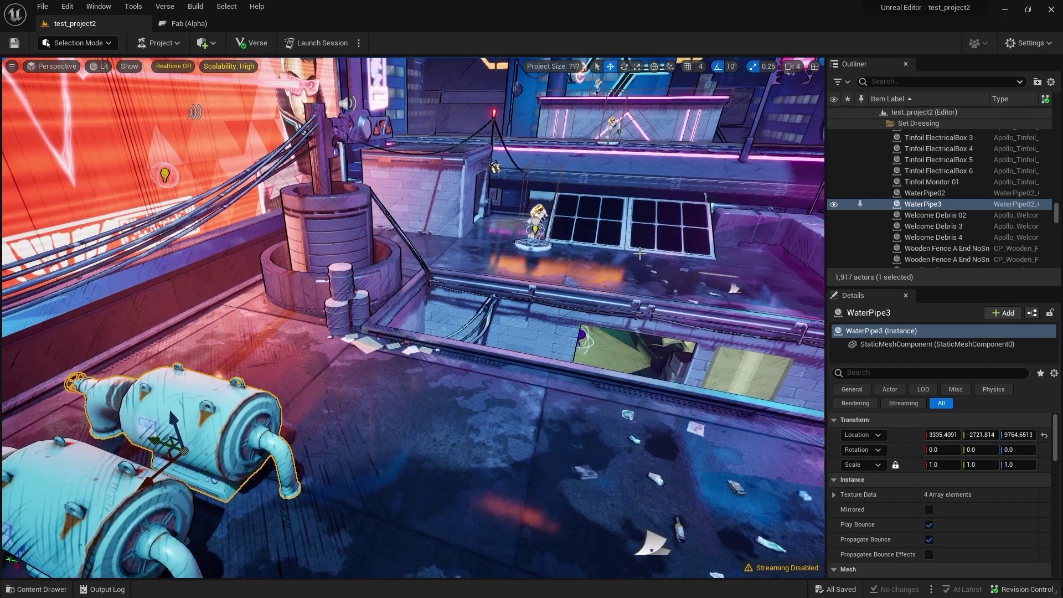
{"action": "key", "text": "f"}
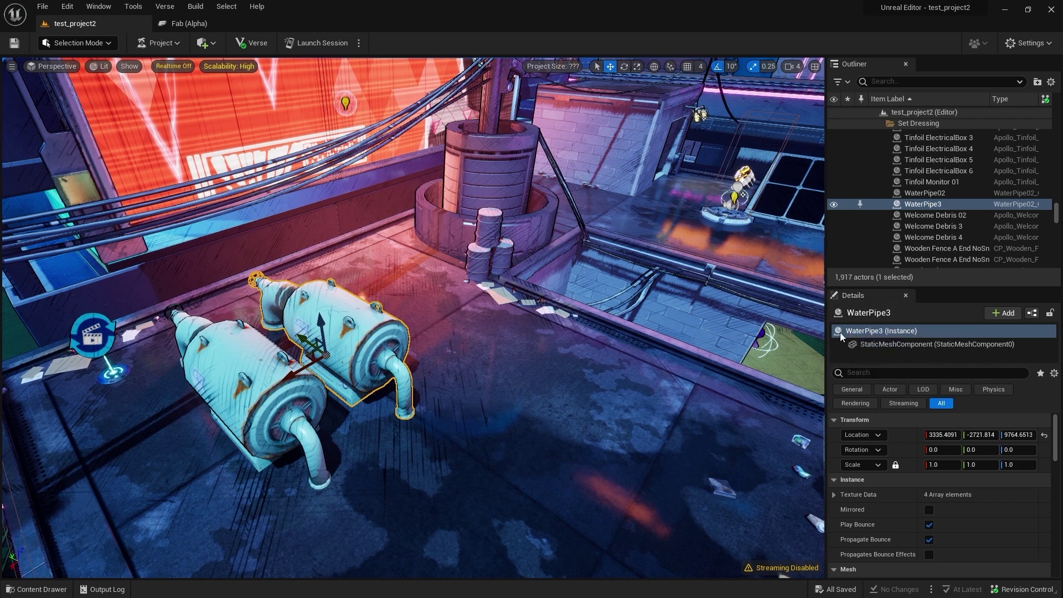
{"action": "scroll", "coordinate": [922, 496], "scroll_direction": "down", "scroll_amount": 3}
{"action": "scroll", "coordinate": [922, 496], "scroll_direction": "up", "scroll_amount": 3}
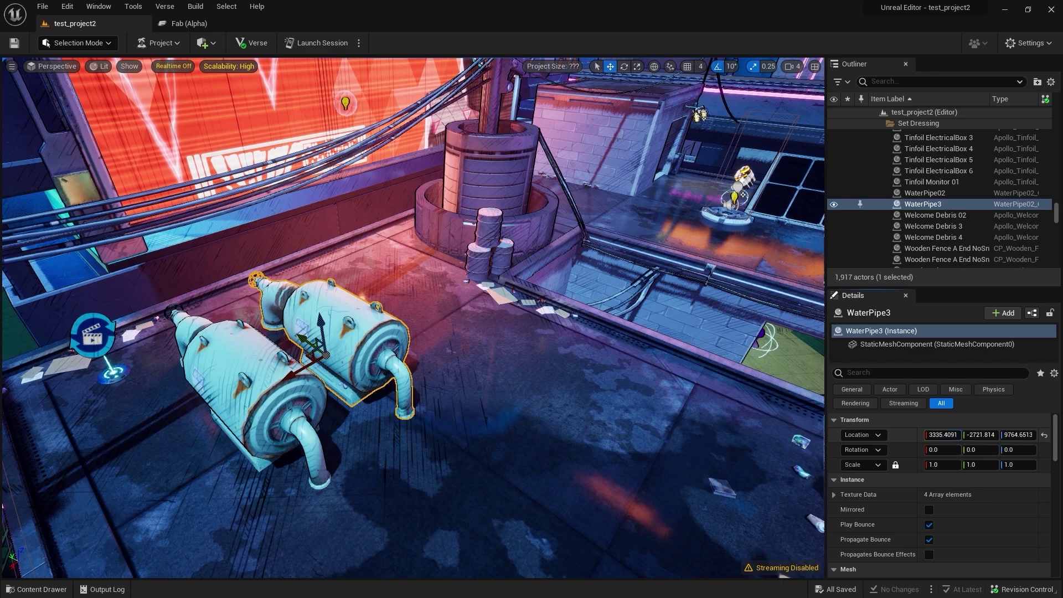
Drag WaterPipe3's Location X to 3203 (3203, -2697, 9776) and frame the pipe
{"action": "mouse_move", "coordinate": [942, 435]}
{"action": "left_mouse_down"}
{"action": "mouse_move", "coordinate": [975, 435]}
{"action": "mouse_move", "coordinate": [919, 435]}
{"action": "mouse_move", "coordinate": [1019, 435]}
{"action": "mouse_move", "coordinate": [1009, 435]}
{"action": "left_mouse_up"}
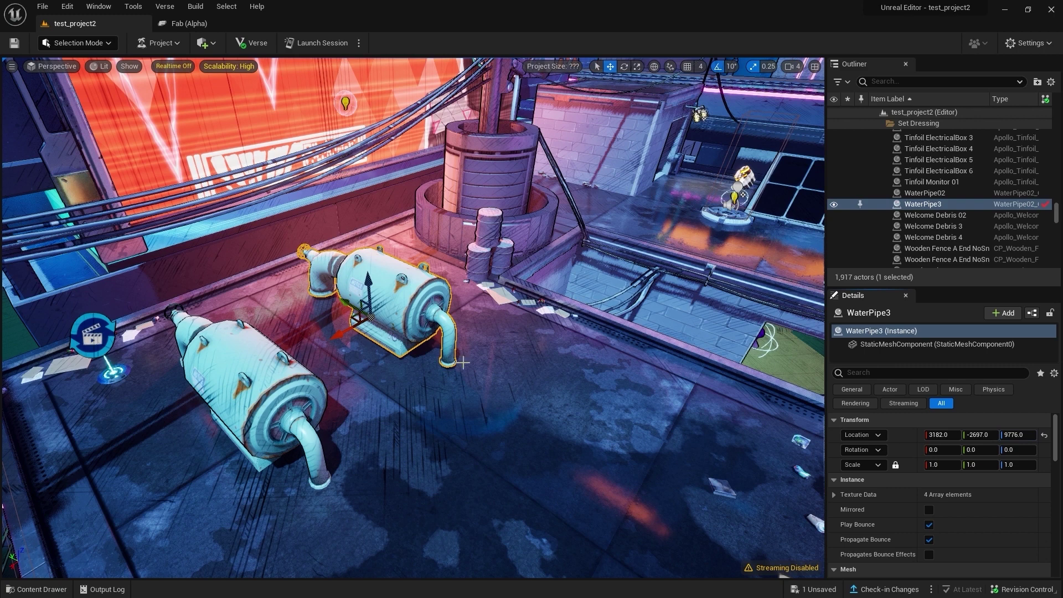
{"action": "left_click_drag", "start_coordinate": [942, 435], "coordinate": [964, 446]}
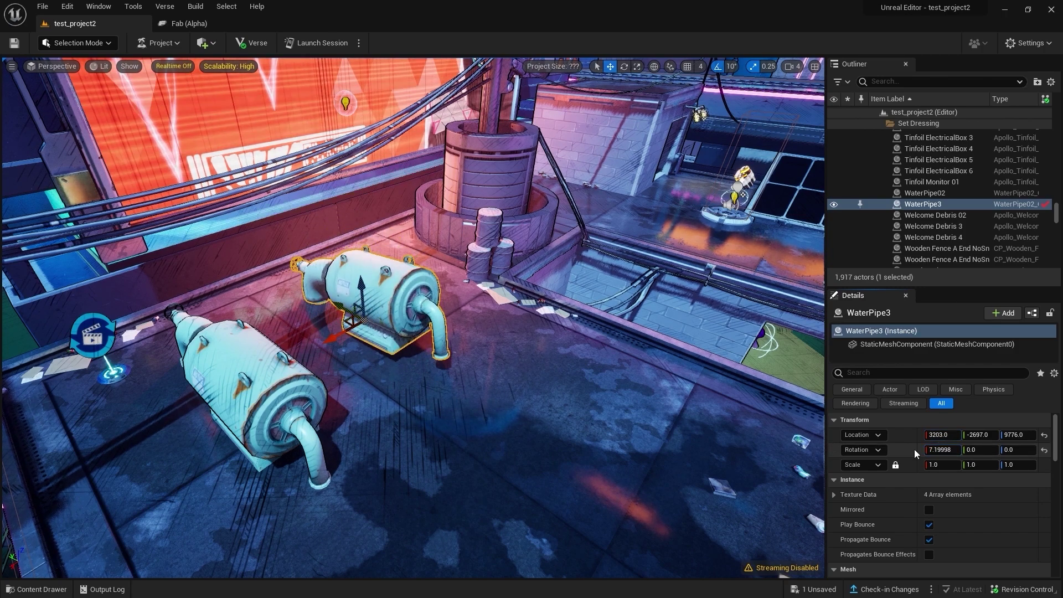
{"action": "key", "text": "f"}
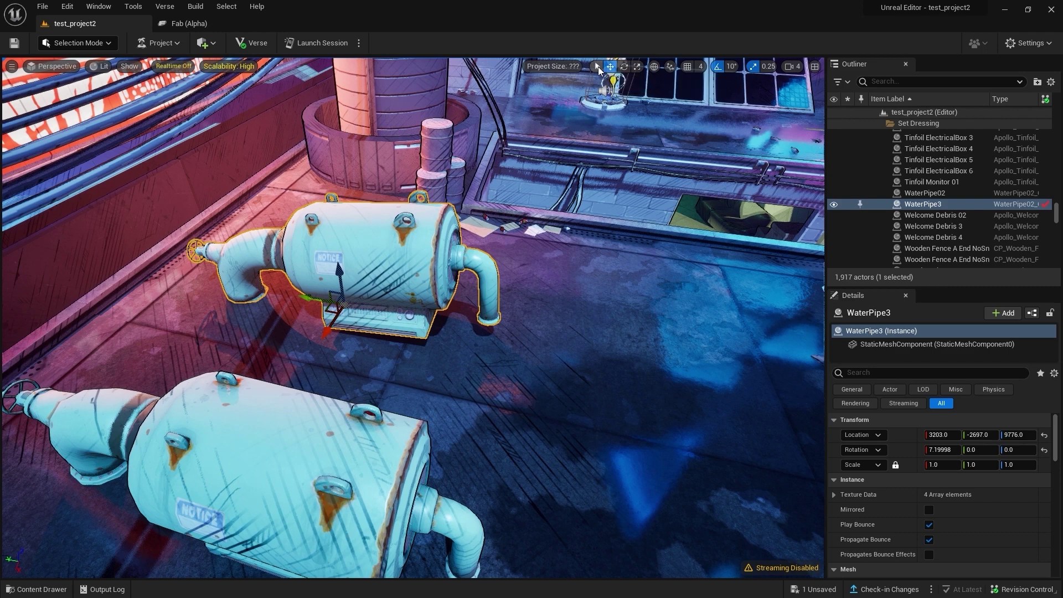
Move, rotate and uniformly scale WaterPipe3 using the move, rotate and scale gizmos
{"action": "left_click", "coordinate": [598, 66]}
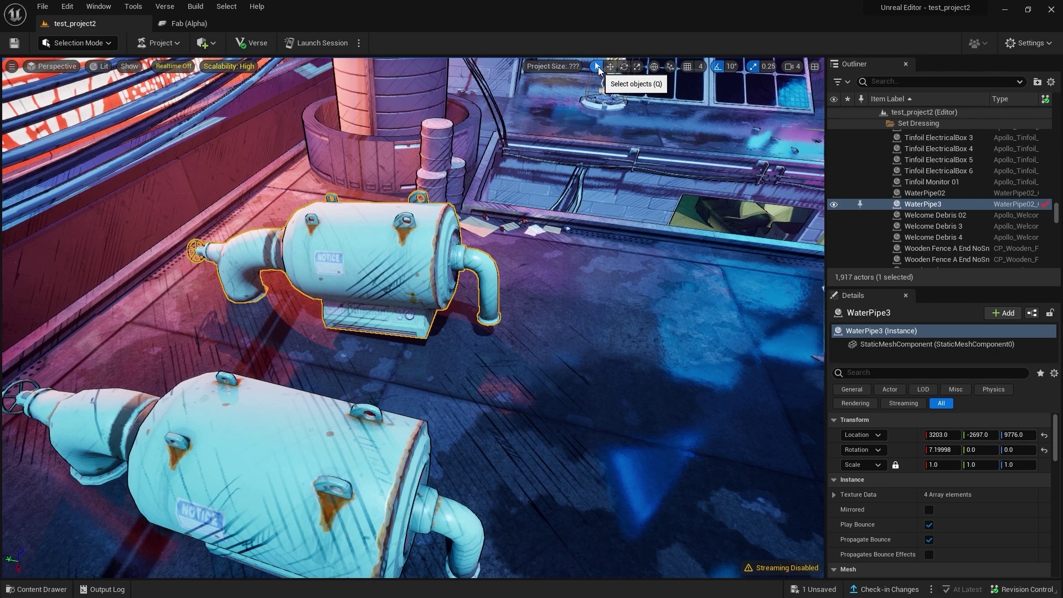
{"action": "left_click", "coordinate": [610, 68]}
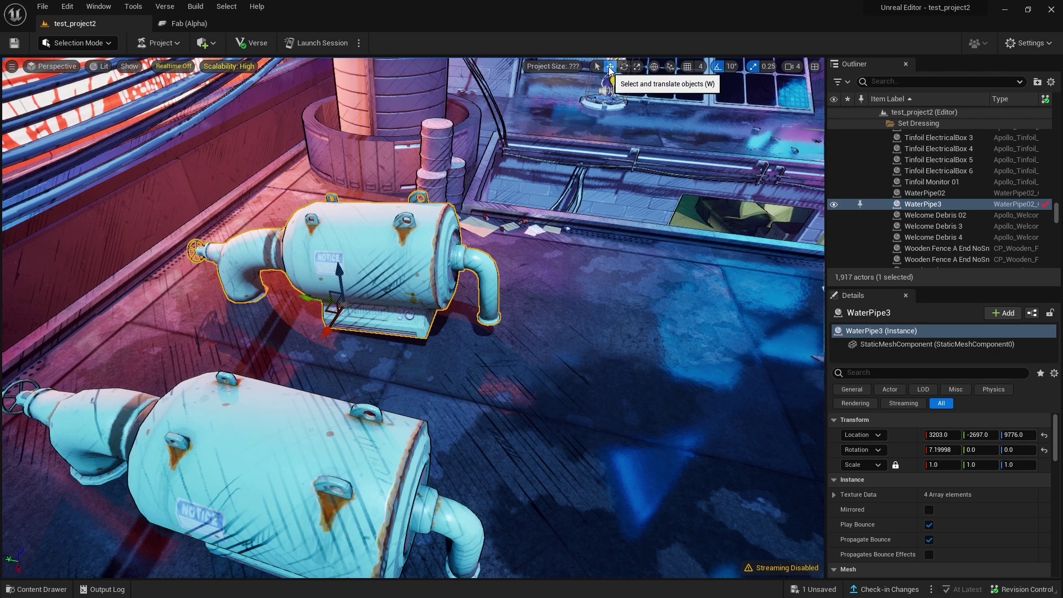
{"action": "mouse_move", "coordinate": [303, 301]}
{"action": "left_mouse_down"}
{"action": "mouse_move", "coordinate": [447, 320]}
{"action": "mouse_move", "coordinate": [490, 185]}
{"action": "left_mouse_up"}
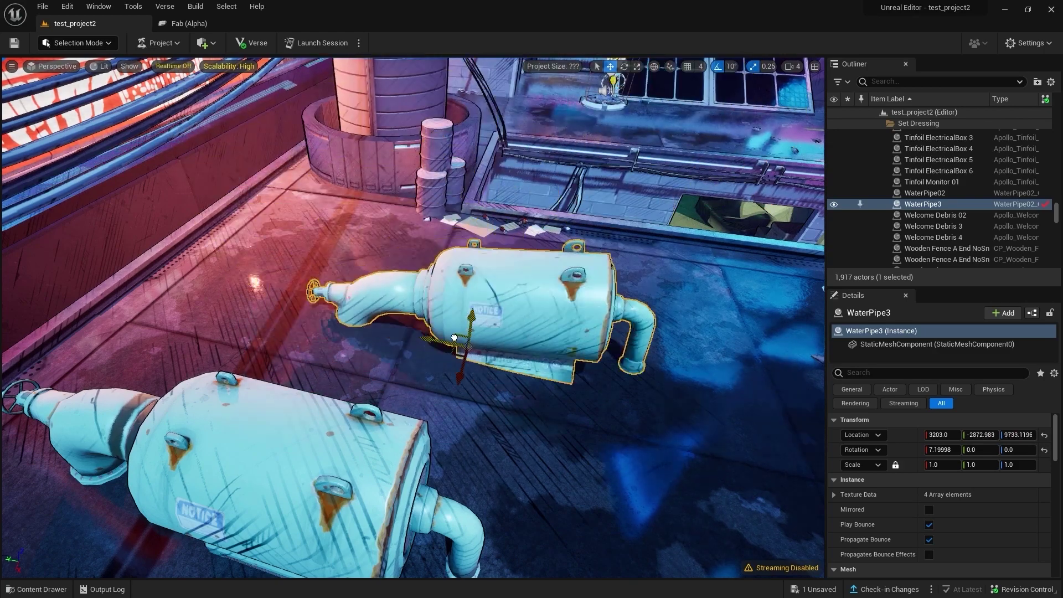
{"action": "left_click_drag", "start_coordinate": [491, 185], "coordinate": [423, 262]}
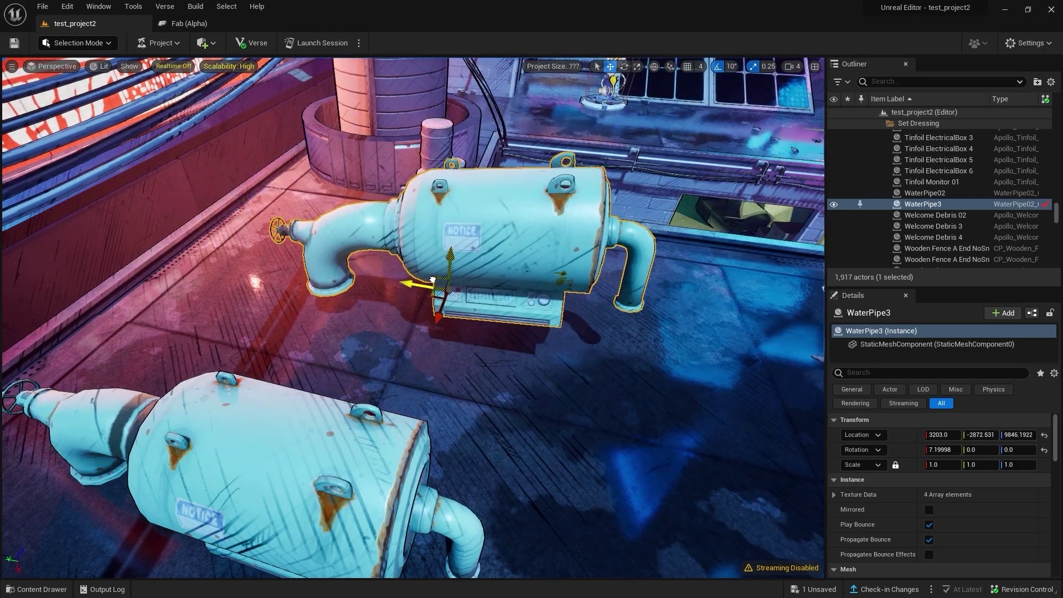
{"action": "left_click", "coordinate": [625, 67]}
{"action": "mouse_move", "coordinate": [443, 332]}
{"action": "left_mouse_down"}
{"action": "mouse_move", "coordinate": [471, 339]}
{"action": "mouse_move", "coordinate": [442, 339]}
{"action": "left_mouse_up"}
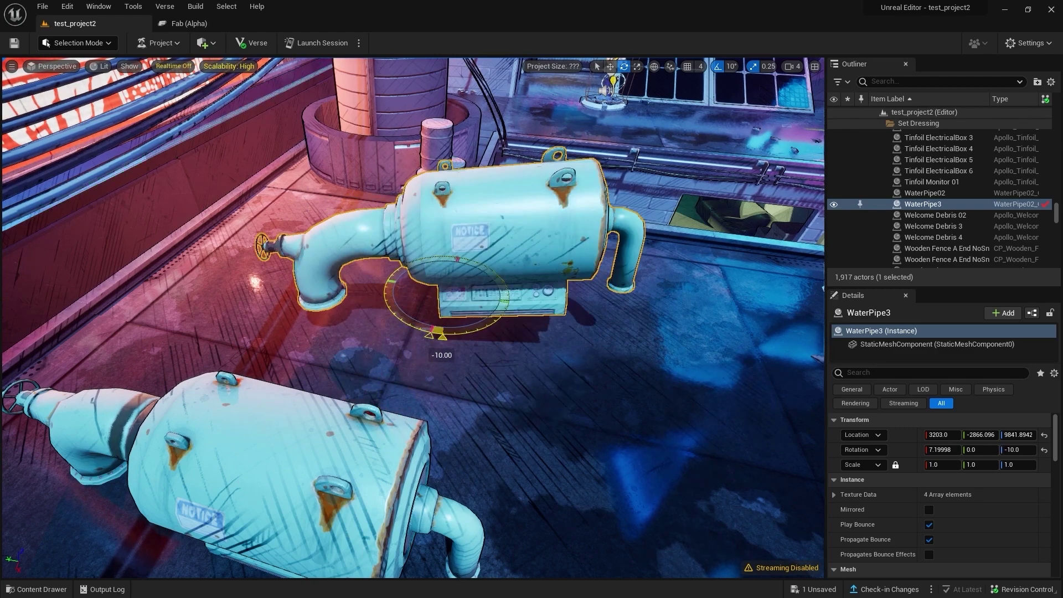
{"action": "left_click", "coordinate": [637, 67]}
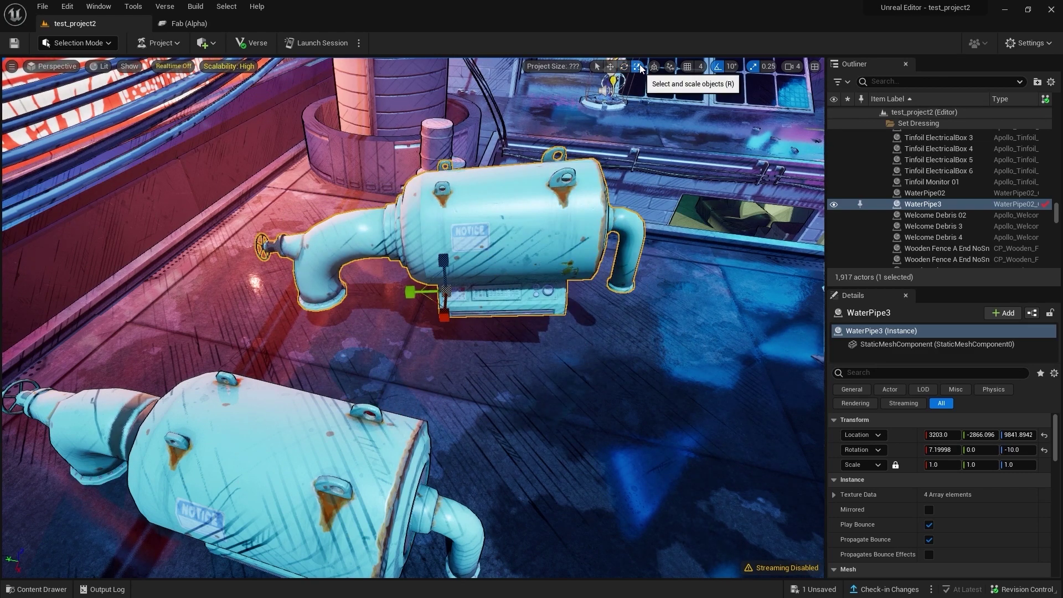
{"action": "mouse_move", "coordinate": [451, 297]}
{"action": "left_mouse_down"}
{"action": "mouse_move", "coordinate": [432, 315]}
{"action": "mouse_move", "coordinate": [446, 296]}
{"action": "left_mouse_up"}
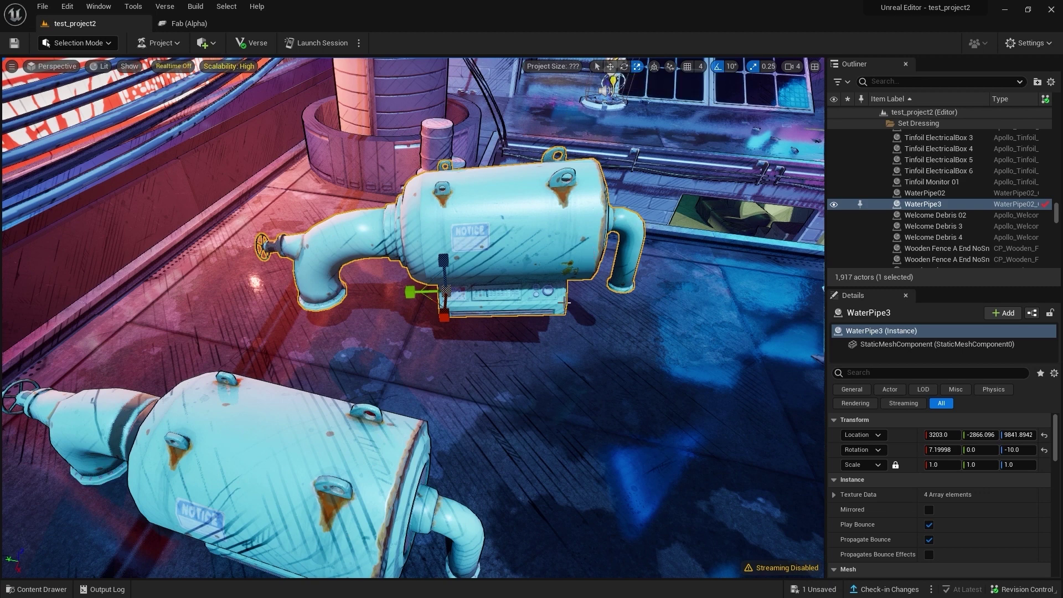
Slide WaterPipe3 across the rooftop floor and enlarge it to 1.5 scale
{"action": "scroll", "coordinate": [546, 339], "scroll_direction": "up", "scroll_amount": 3}
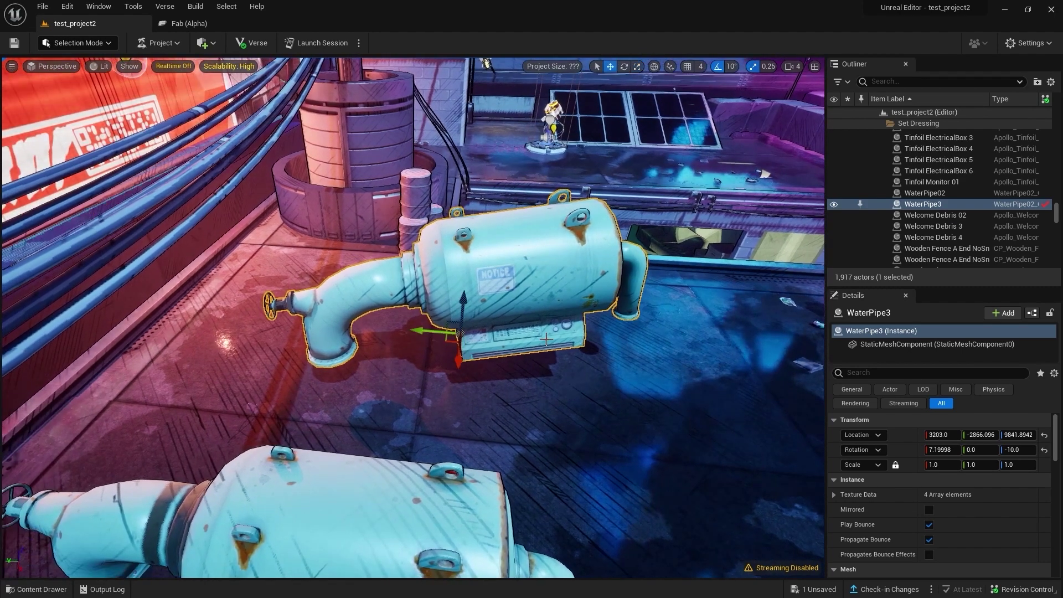
{"action": "key", "text": "w"}
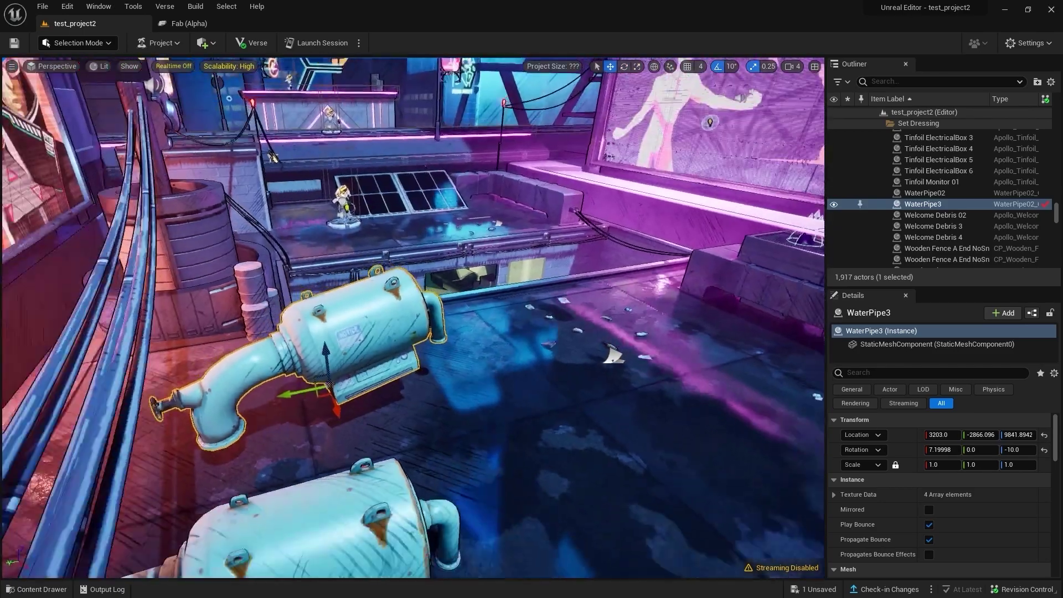
{"action": "right_click_drag", "start_coordinate": [538, 346], "coordinate": [388, 387]}
{"action": "mouse_move", "coordinate": [319, 402]}
{"action": "left_mouse_down"}
{"action": "mouse_move", "coordinate": [314, 409]}
{"action": "mouse_move", "coordinate": [427, 384]}
{"action": "mouse_move", "coordinate": [467, 427]}
{"action": "mouse_move", "coordinate": [427, 427]}
{"action": "left_mouse_up"}
{"action": "key", "text": "e"}
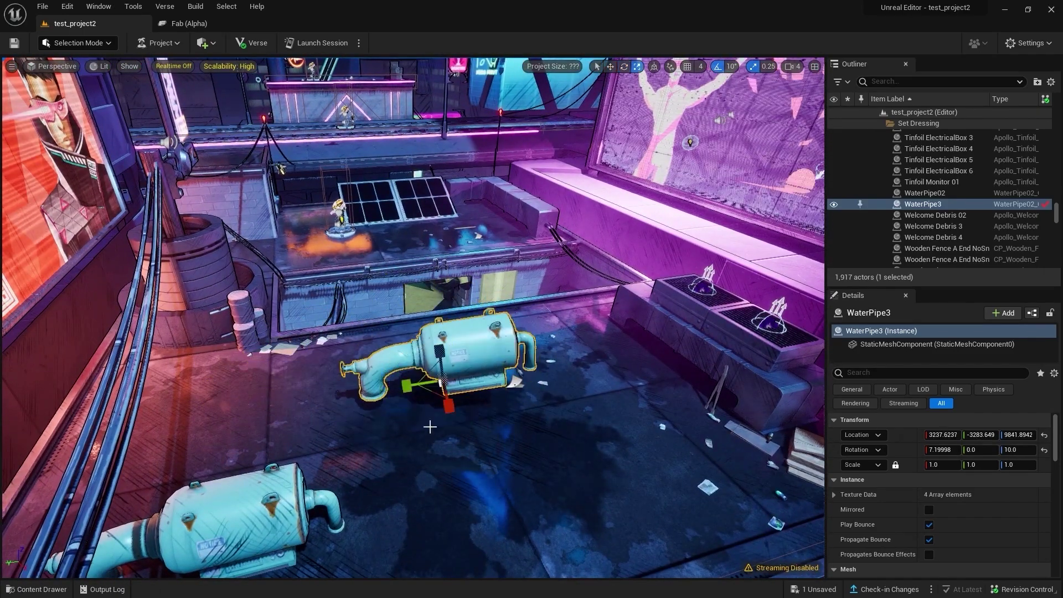
{"action": "key", "text": "r"}
{"action": "mouse_move", "coordinate": [438, 382]}
{"action": "left_mouse_down"}
{"action": "mouse_move", "coordinate": [443, 354]}
{"action": "mouse_move", "coordinate": [443, 388]}
{"action": "mouse_move", "coordinate": [408, 352]}
{"action": "mouse_move", "coordinate": [404, 388]}
{"action": "left_mouse_up"}
Raise WaterPipe3 up off the rooftop floor
{"action": "key", "text": "e"}
{"action": "key", "text": "w"}
{"action": "right_click_drag", "start_coordinate": [487, 332], "coordinate": [491, 296]}
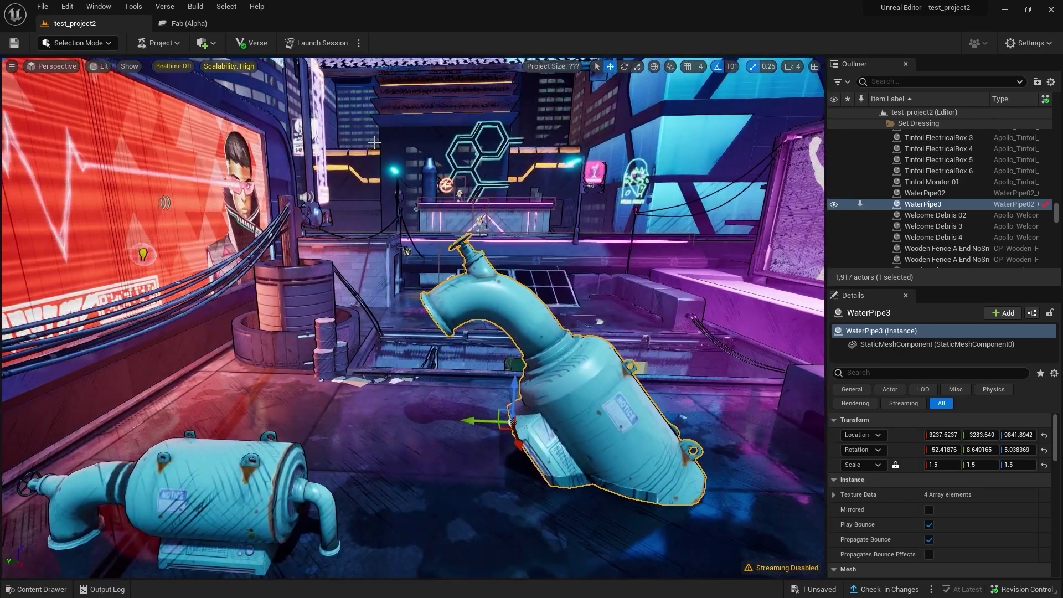
{"action": "left_click_drag", "start_coordinate": [515, 405], "coordinate": [511, 249]}
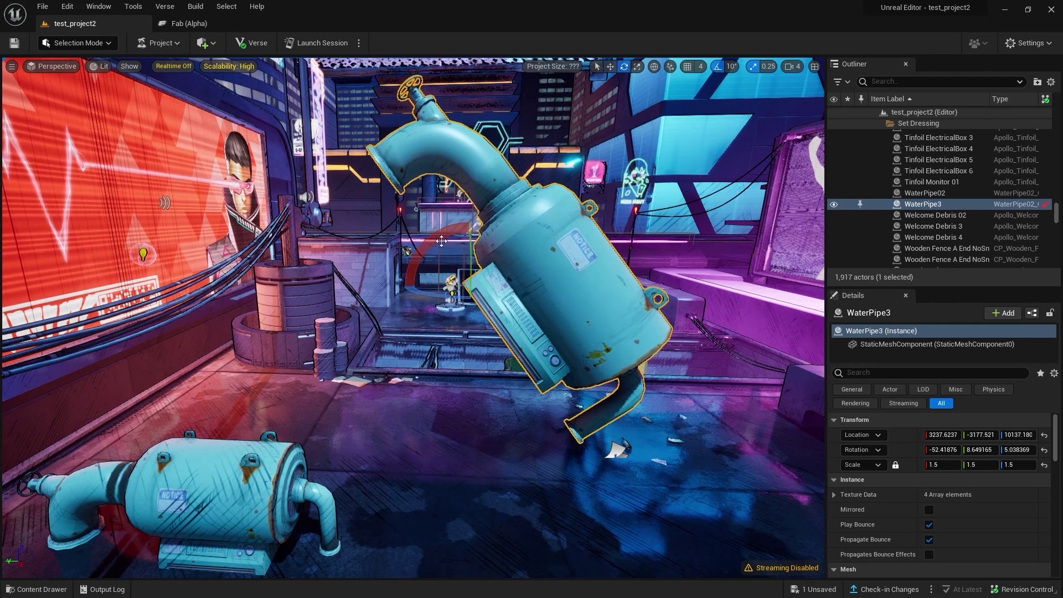
{"action": "key", "text": "e"}
{"action": "key", "text": "w"}
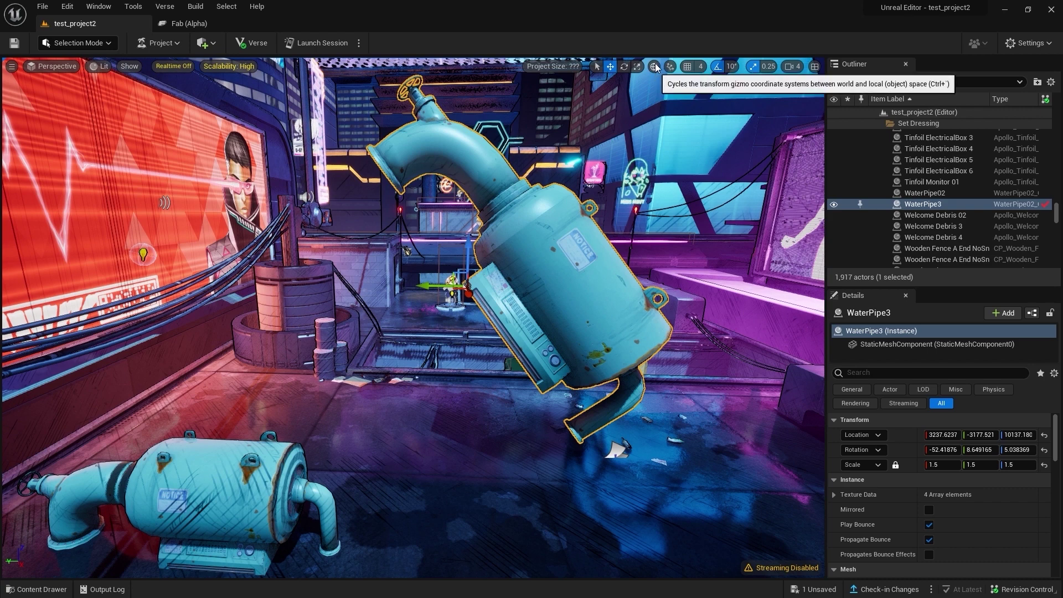
Switch the gizmo to local space and move WaterPipe3 along its own axis
{"action": "right_click_drag", "start_coordinate": [593, 282], "coordinate": [693, 77]}
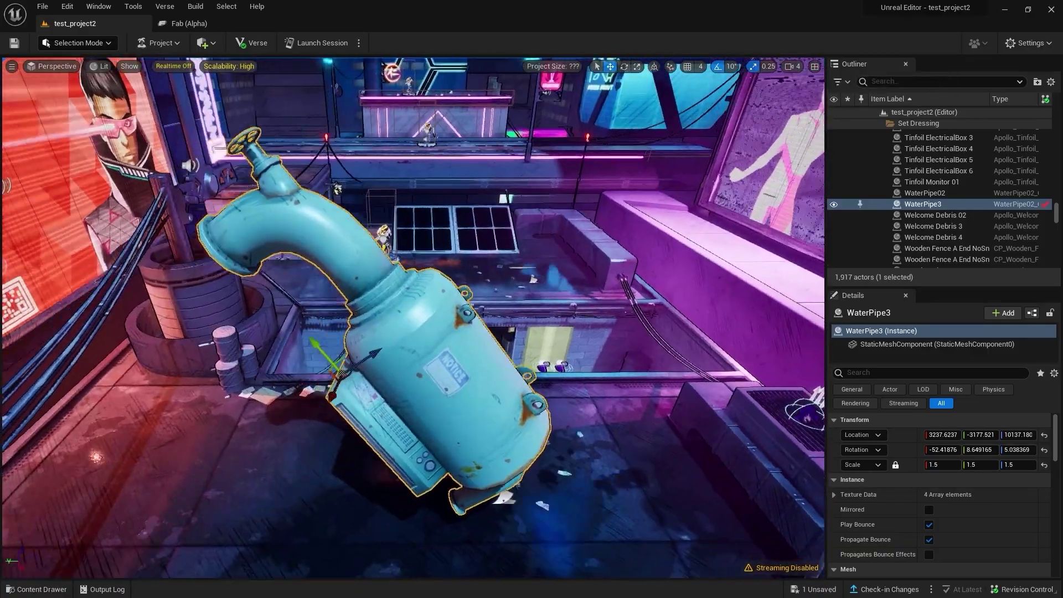
{"action": "mouse_move", "coordinate": [693, 77]}
{"action": "right_mouse_down"}
{"action": "mouse_move", "coordinate": [637, 88]}
{"action": "mouse_move", "coordinate": [657, 68]}
{"action": "right_mouse_up"}
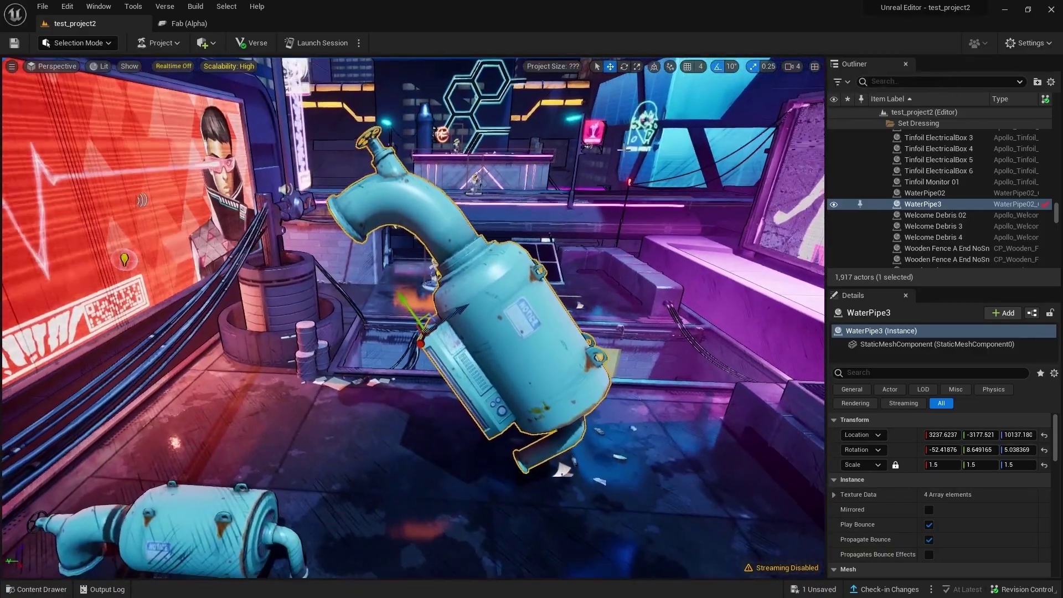
{"action": "left_click", "coordinate": [656, 67]}
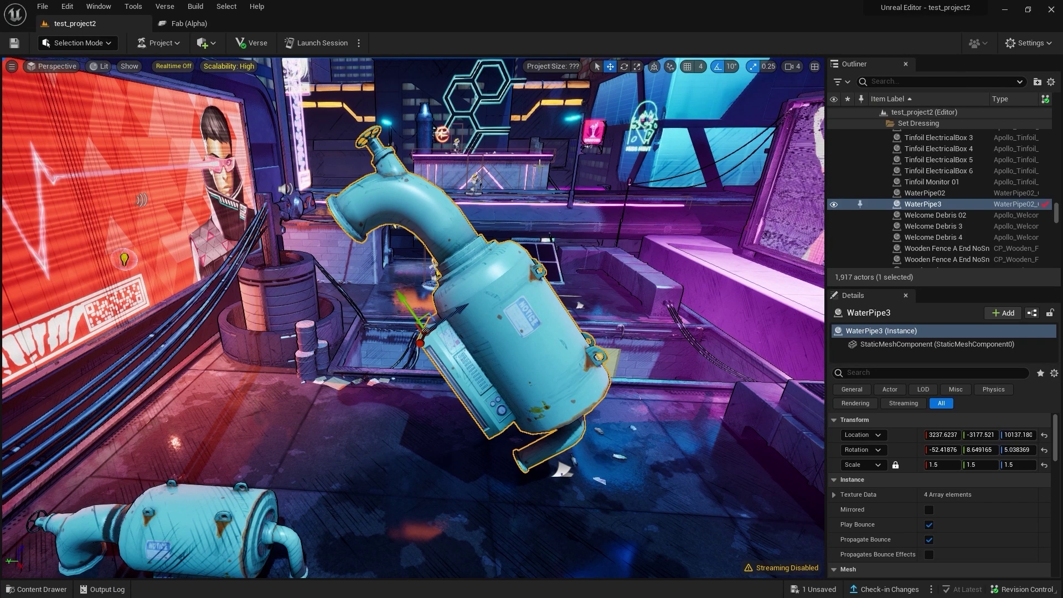
{"action": "mouse_move", "coordinate": [421, 331]}
{"action": "left_mouse_down", "text": "shift"}
{"action": "mouse_move", "coordinate": [365, 286]}
{"action": "mouse_move", "coordinate": [443, 203]}
{"action": "mouse_move", "coordinate": [403, 257]}
{"action": "left_mouse_up", "text": "shift"}
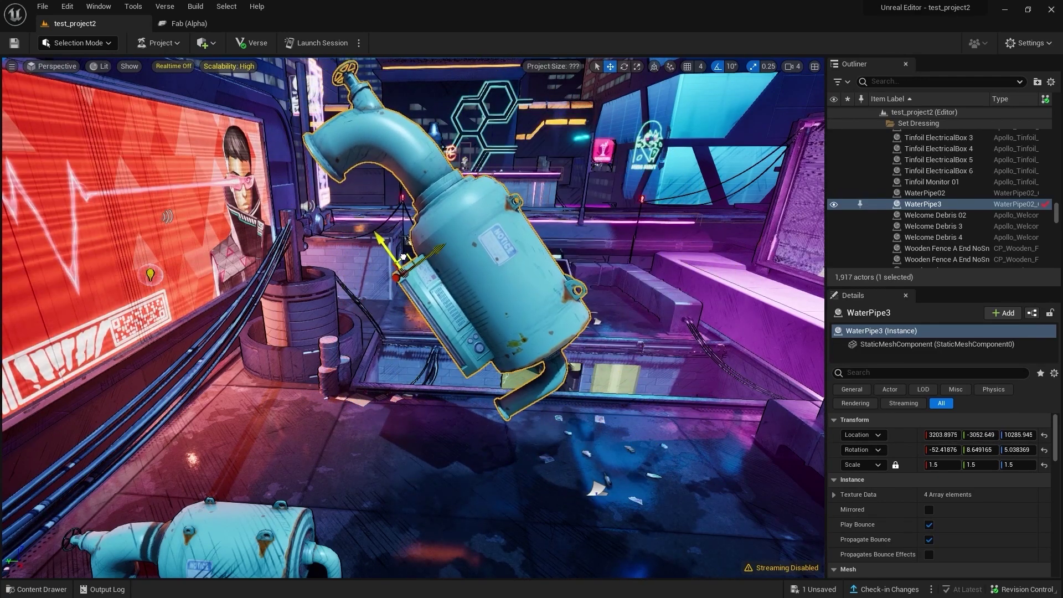
Set WaterPipe3's rotation to 0, 0, 0 in the Details panel
{"action": "left_click", "coordinate": [949, 449]}
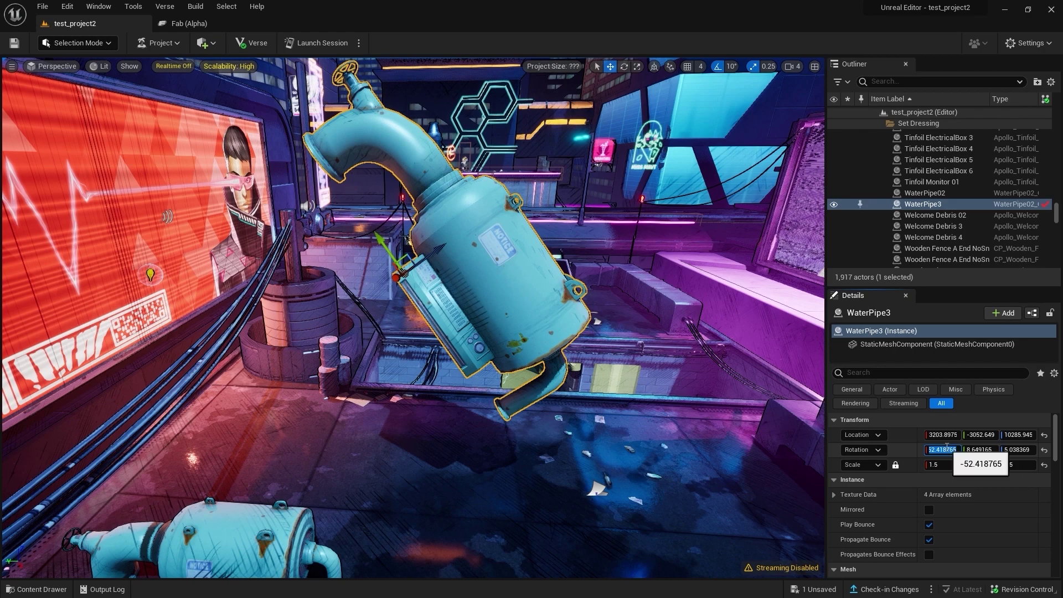
{"action": "key", "text": "Tab"}
{"action": "type", "text": "0"}
{"action": "key", "text": "Tab"}
{"action": "type", "text": "0"}
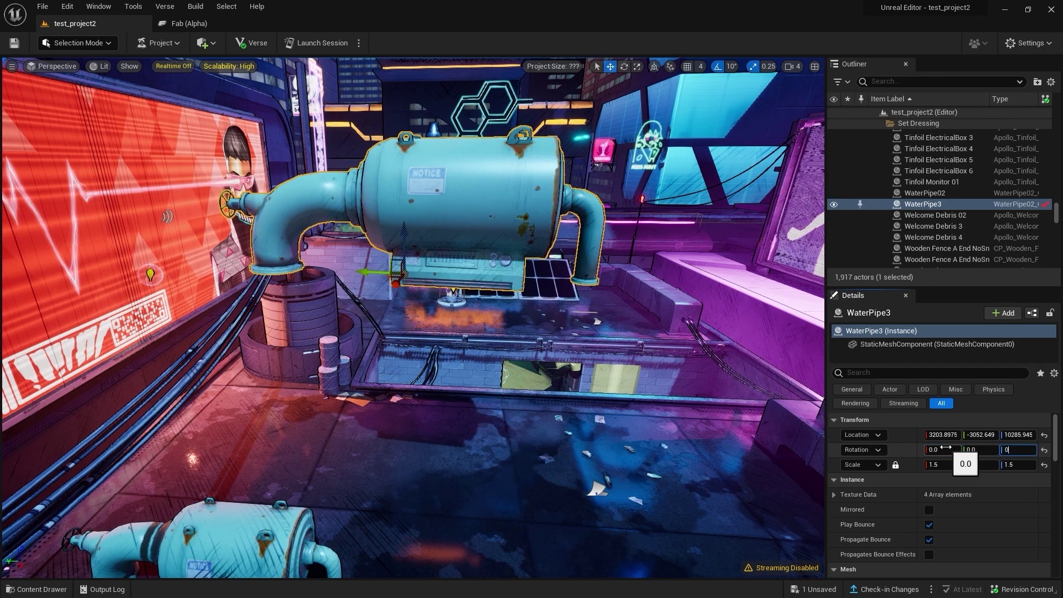
{"action": "key", "text": "Return"}
Move the upright pipe to 3109.46, -3107.74, 10285.95, undo its Z rotation and reselect Move
{"action": "left_click_drag", "start_coordinate": [527, 366], "coordinate": [296, 289], "text": "alt"}
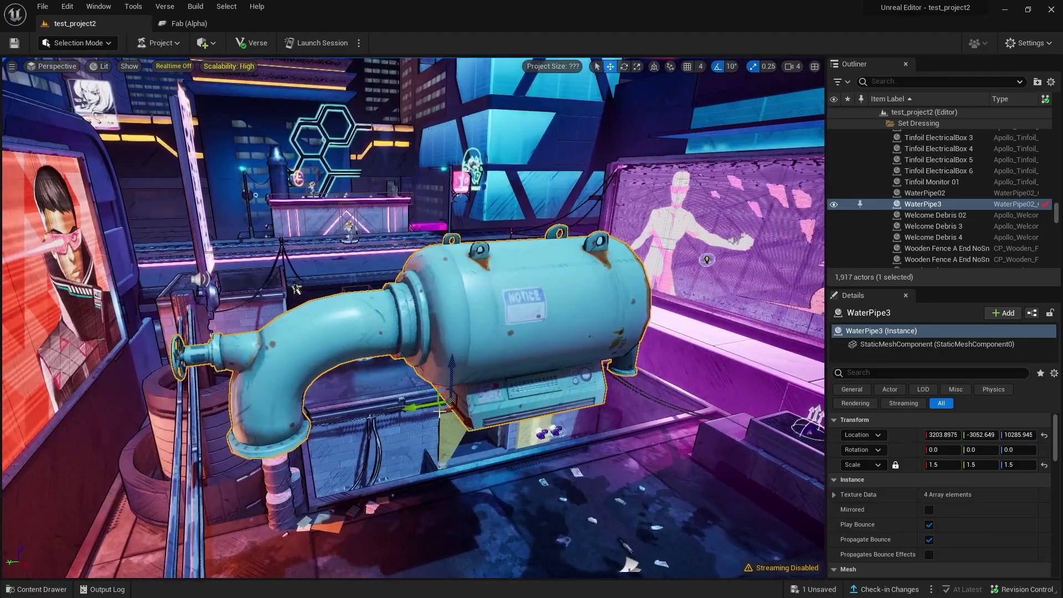
{"action": "mouse_move", "coordinate": [448, 402]}
{"action": "left_mouse_down"}
{"action": "mouse_move", "coordinate": [447, 365]}
{"action": "mouse_move", "coordinate": [521, 381]}
{"action": "left_mouse_up"}
{"action": "key", "text": "e"}
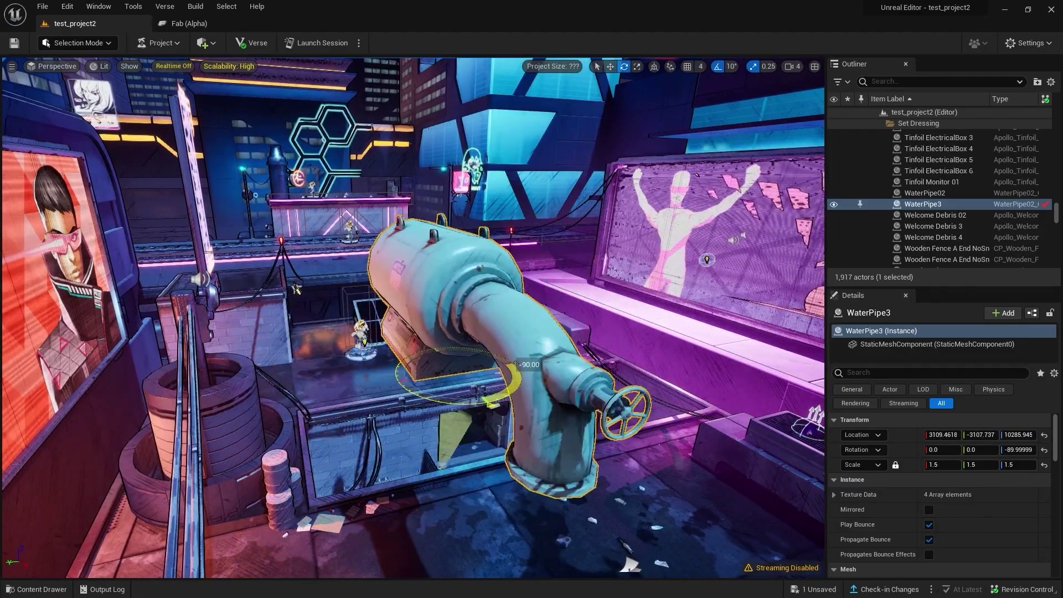
{"action": "key", "text": "ctrl+z"}
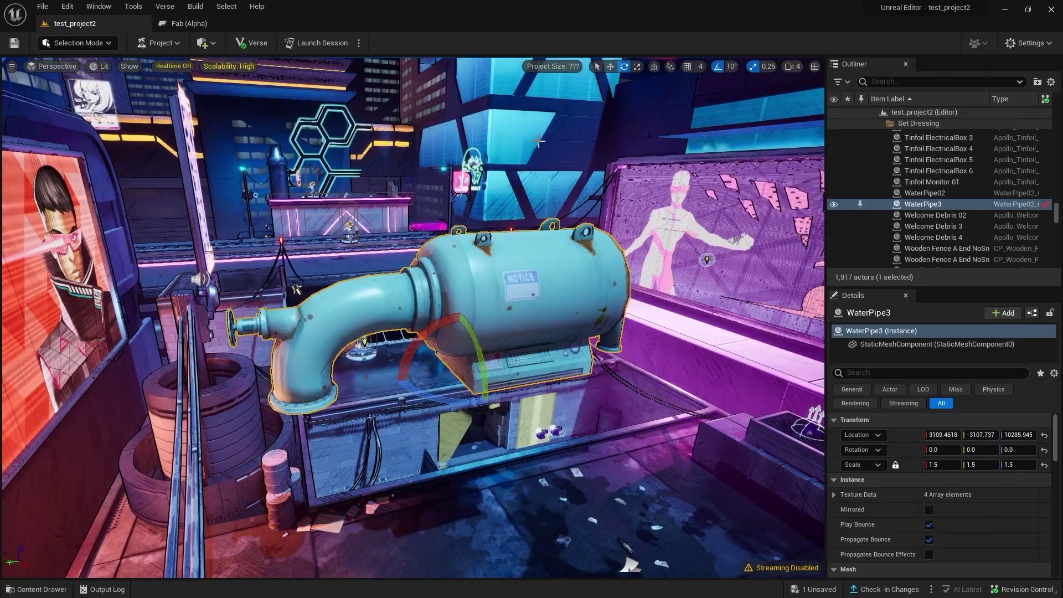
{"action": "left_click", "coordinate": [611, 66]}
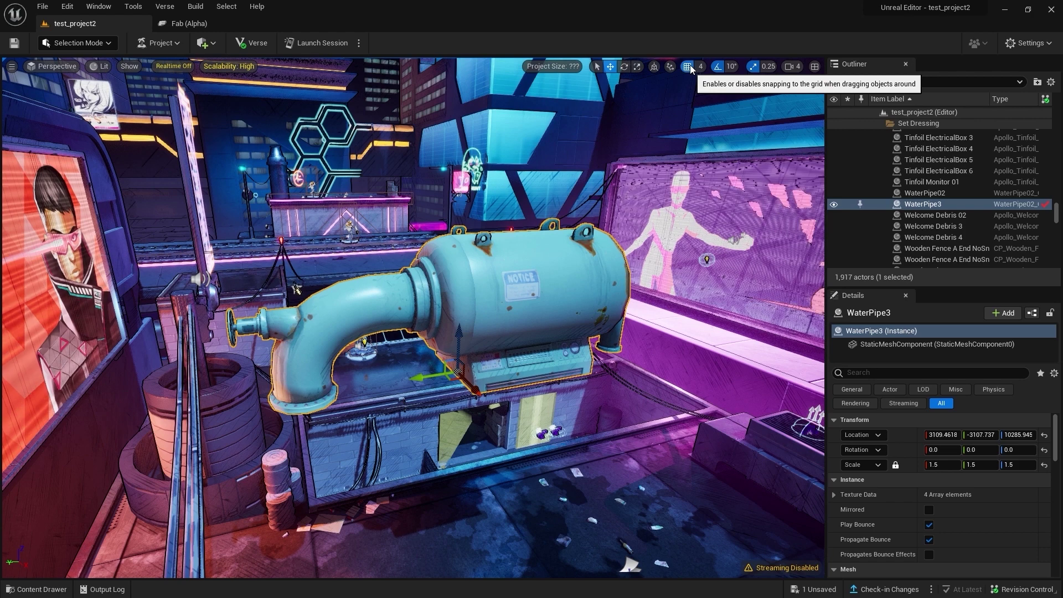
Enable grid snapping in world space at 1,024 and move the pipe one step along Y and back
{"action": "left_click", "coordinate": [690, 65]}
{"action": "left_click", "coordinate": [655, 67]}
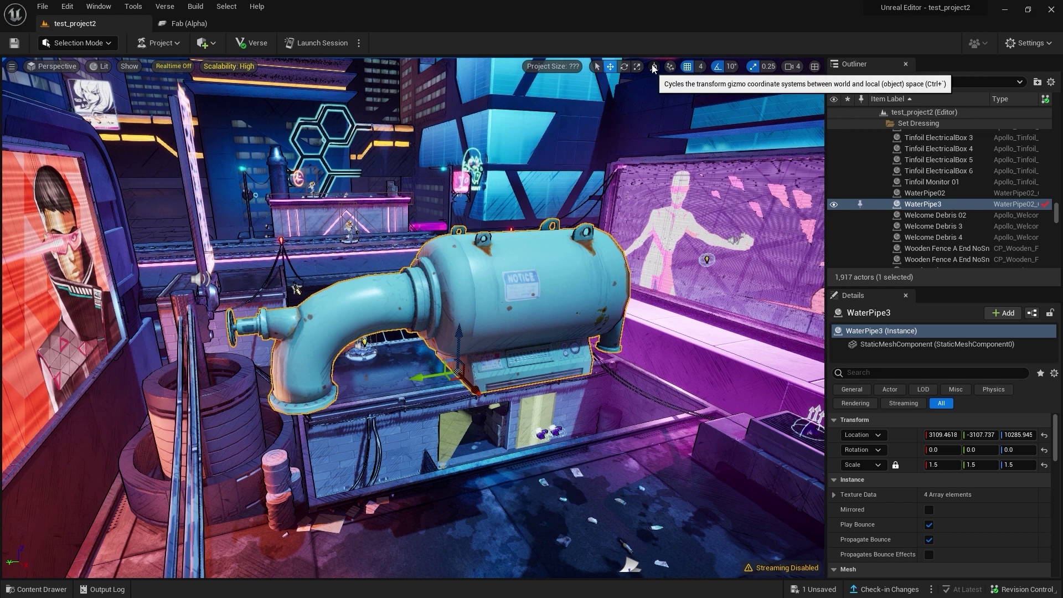
{"action": "left_click", "coordinate": [700, 68]}
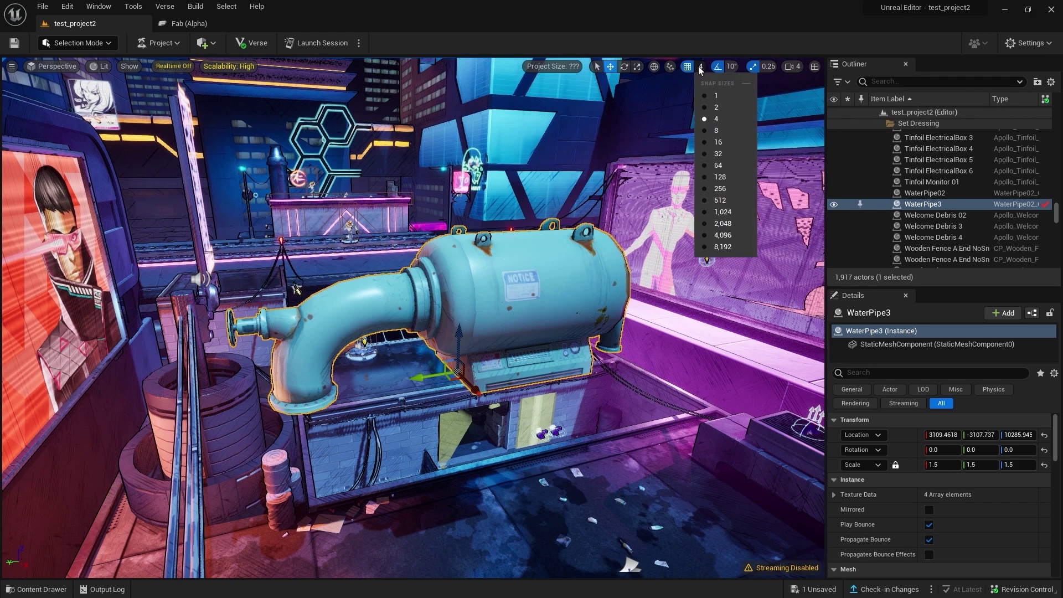
{"action": "left_click", "coordinate": [709, 212]}
{"action": "right_click_drag", "start_coordinate": [709, 212], "coordinate": [543, 288]}
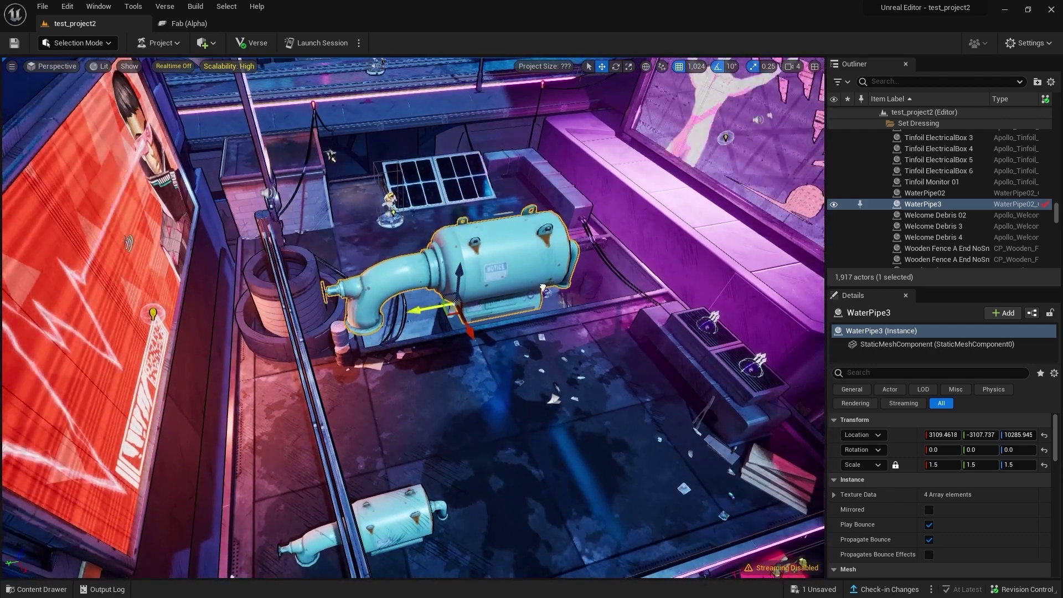
{"action": "left_click_drag", "start_coordinate": [543, 288], "coordinate": [112, 364]}
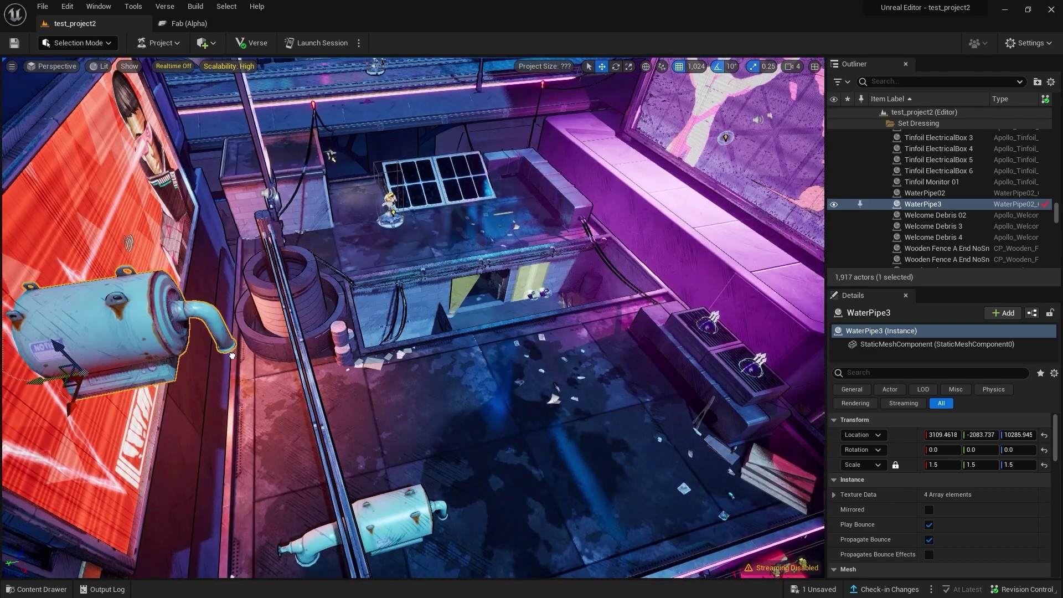
{"action": "left_click_drag", "start_coordinate": [232, 355], "coordinate": [459, 299]}
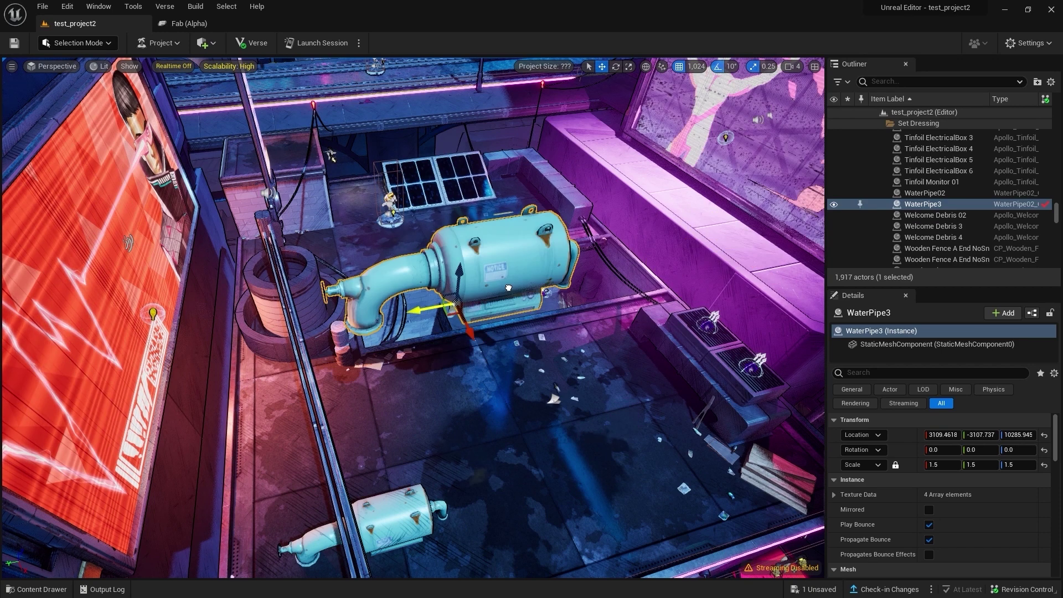
Try grid snap sizes 4 and 64 on the pipe, undoing the 64-unit move
{"action": "left_click", "coordinate": [700, 67]}
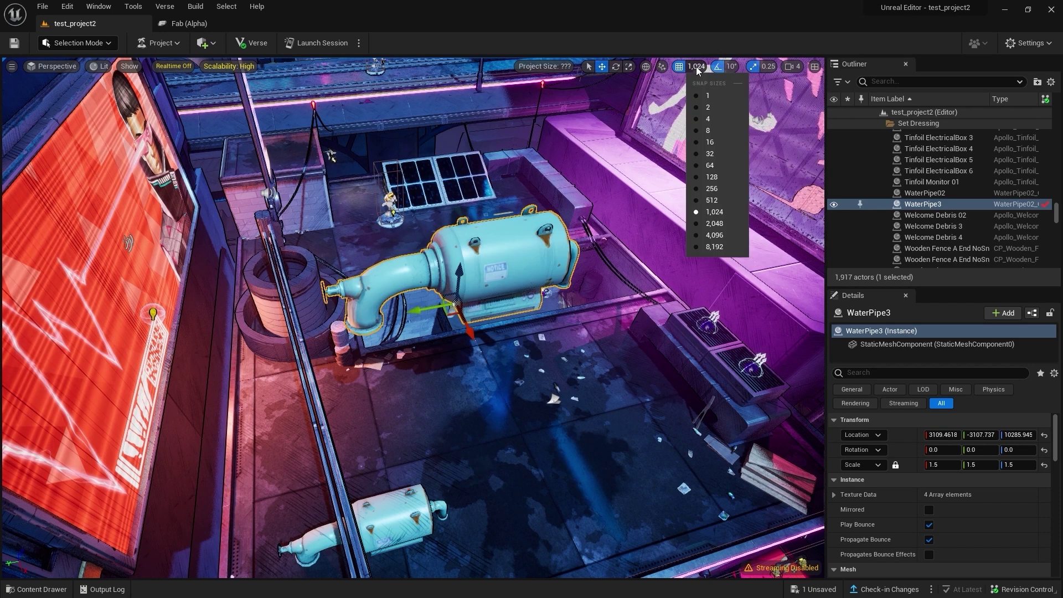
{"action": "left_click", "coordinate": [715, 123]}
{"action": "left_click_drag", "start_coordinate": [521, 266], "coordinate": [544, 274]}
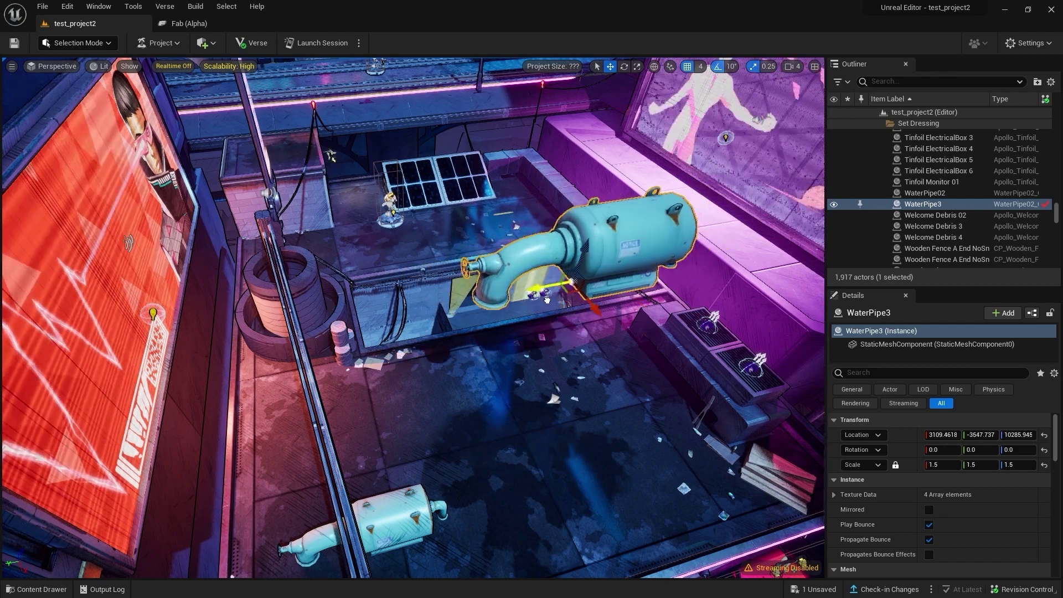
{"action": "left_click", "coordinate": [701, 67]}
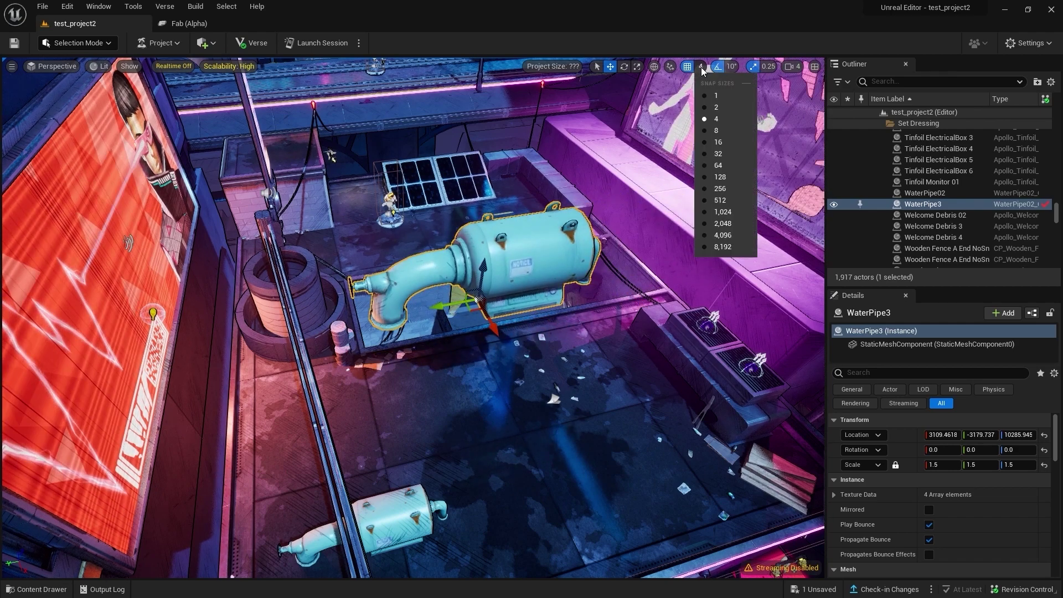
{"action": "left_click", "coordinate": [719, 165]}
{"action": "left_click_drag", "start_coordinate": [446, 308], "coordinate": [495, 294]}
{"action": "key", "text": "ctrl+z"}
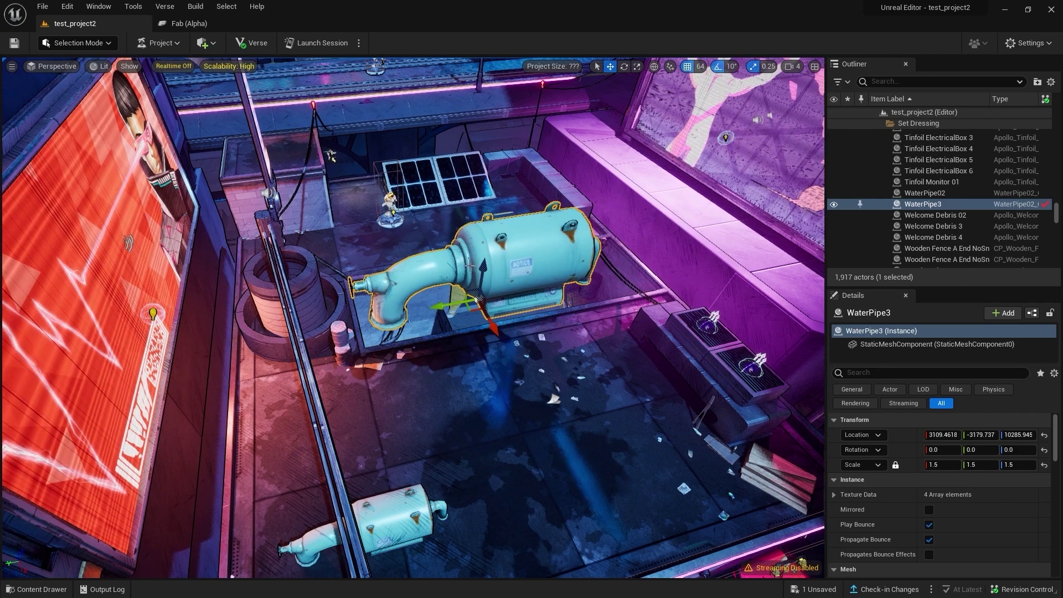
Slide the pipe freely to Y -3180.369 with snapping off, then set grid snap to 4
{"action": "left_click", "coordinate": [689, 67]}
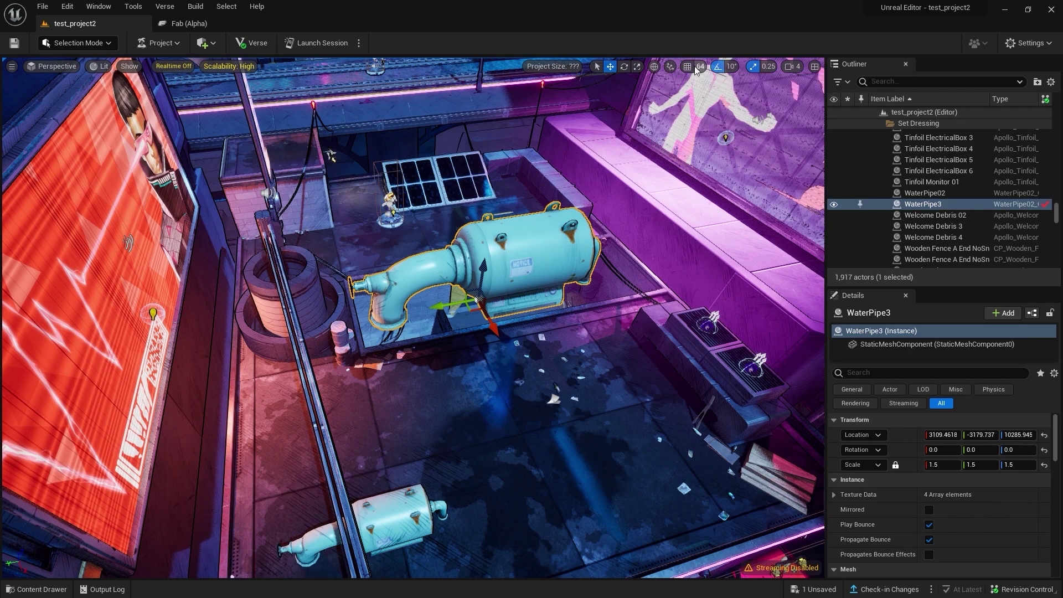
{"action": "mouse_move", "coordinate": [431, 316]}
{"action": "left_mouse_down"}
{"action": "mouse_move", "coordinate": [609, 289]}
{"action": "mouse_move", "coordinate": [458, 317]}
{"action": "left_mouse_up"}
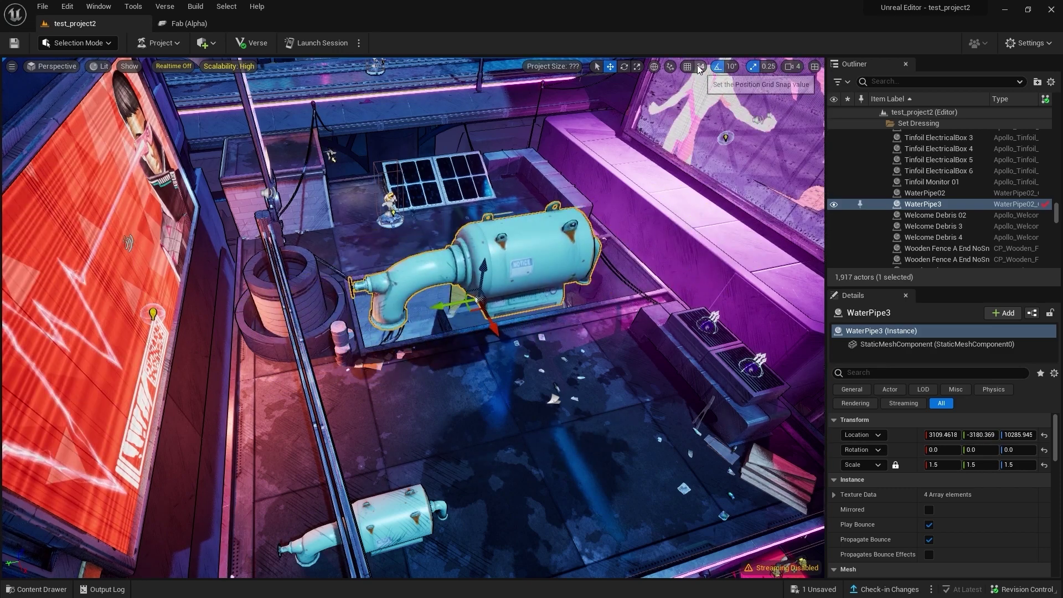
{"action": "left_click", "coordinate": [699, 67]}
{"action": "left_click", "coordinate": [712, 108]}
With grid snap on, rotate WaterPipe3 to about -7° on Z and scale it to about 2.04
{"action": "left_click", "coordinate": [687, 67]}
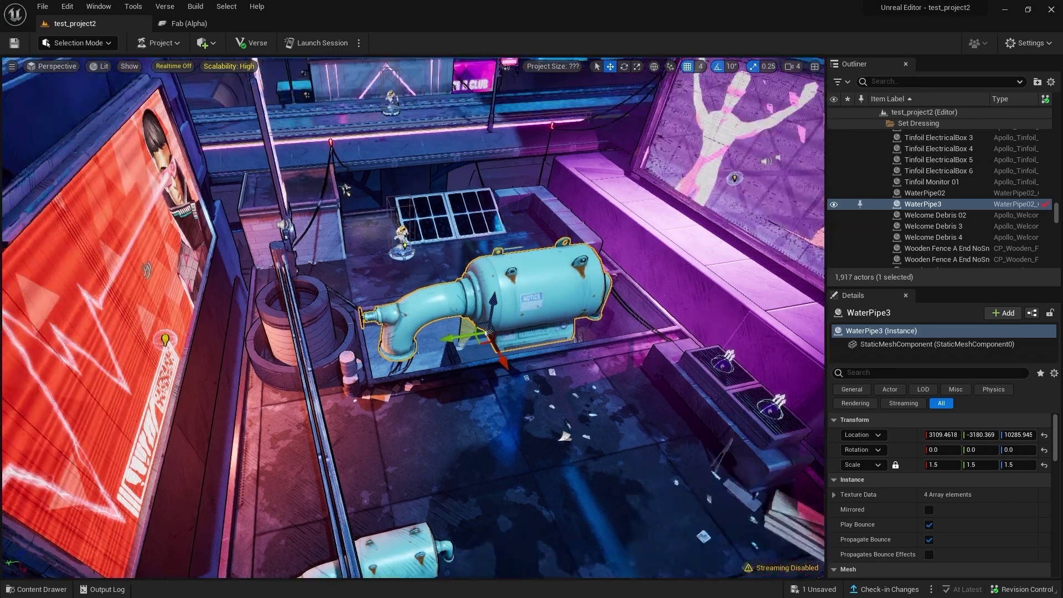
{"action": "key", "text": "f"}
{"action": "key", "text": "e"}
{"action": "scroll", "coordinate": [477, 354], "scroll_direction": "up", "scroll_amount": 2}
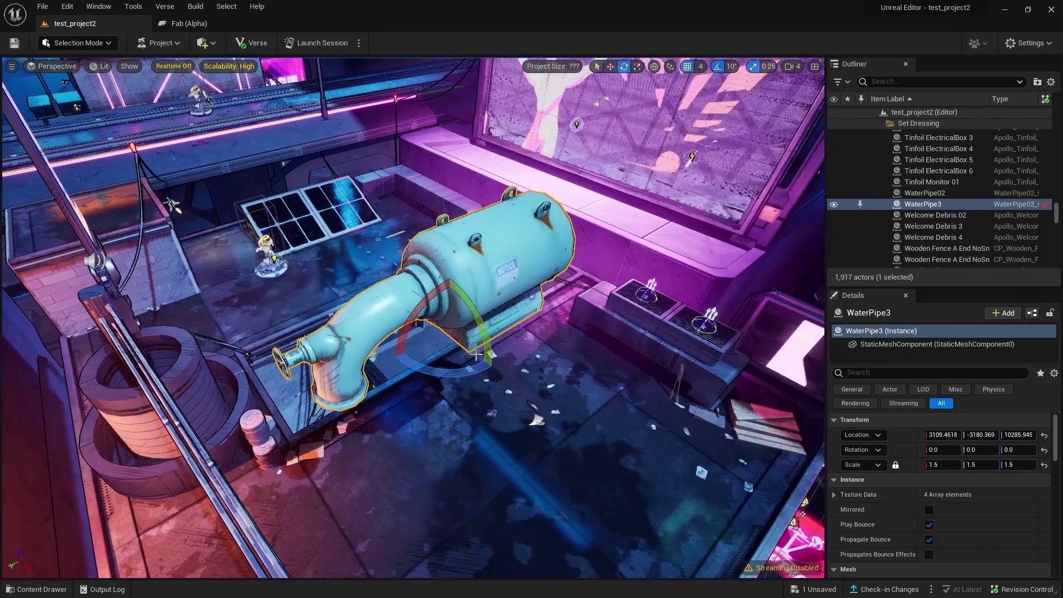
{"action": "left_click_drag", "start_coordinate": [470, 369], "coordinate": [438, 377]}
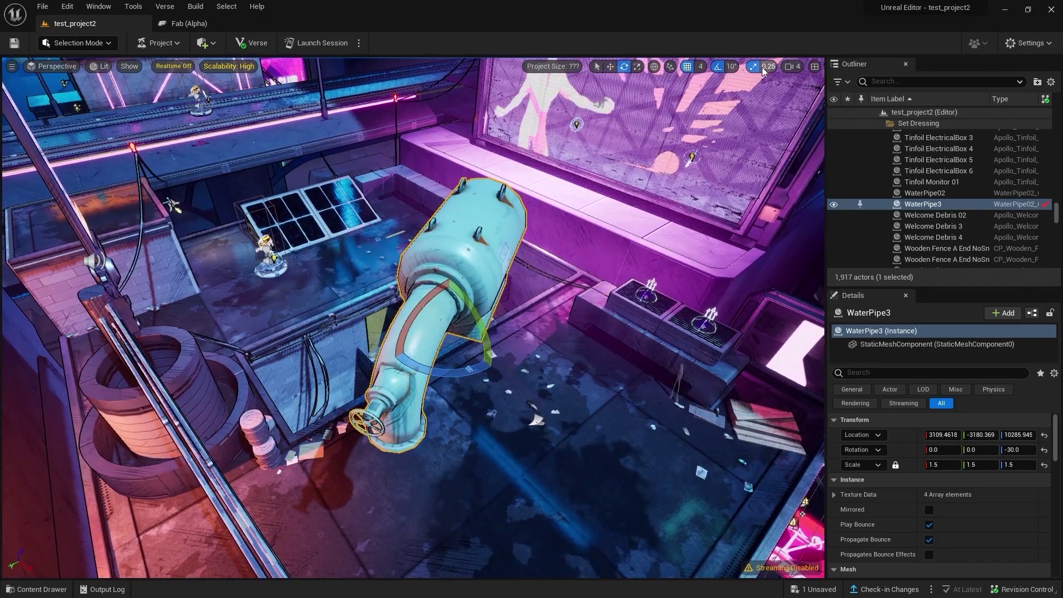
{"action": "left_click_drag", "start_coordinate": [450, 331], "coordinate": [713, 103]}
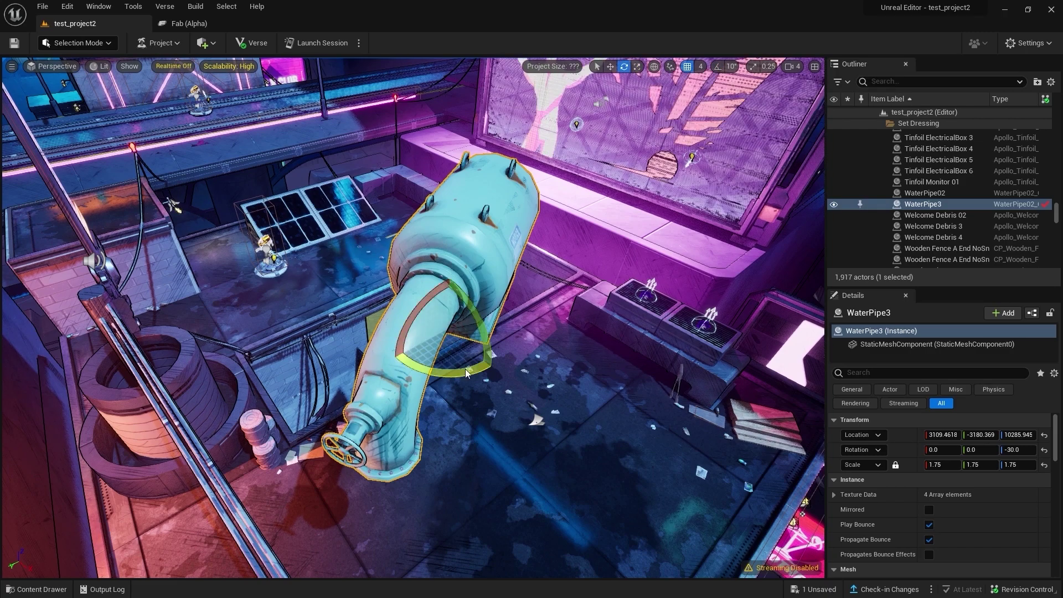
{"action": "mouse_move", "coordinate": [466, 373]}
{"action": "left_mouse_down"}
{"action": "mouse_move", "coordinate": [391, 359]}
{"action": "mouse_move", "coordinate": [455, 372]}
{"action": "mouse_move", "coordinate": [477, 315]}
{"action": "left_mouse_up"}
Turn on angle and scale snapping and fly the camera closer to the pipe
{"action": "key", "text": "w"}
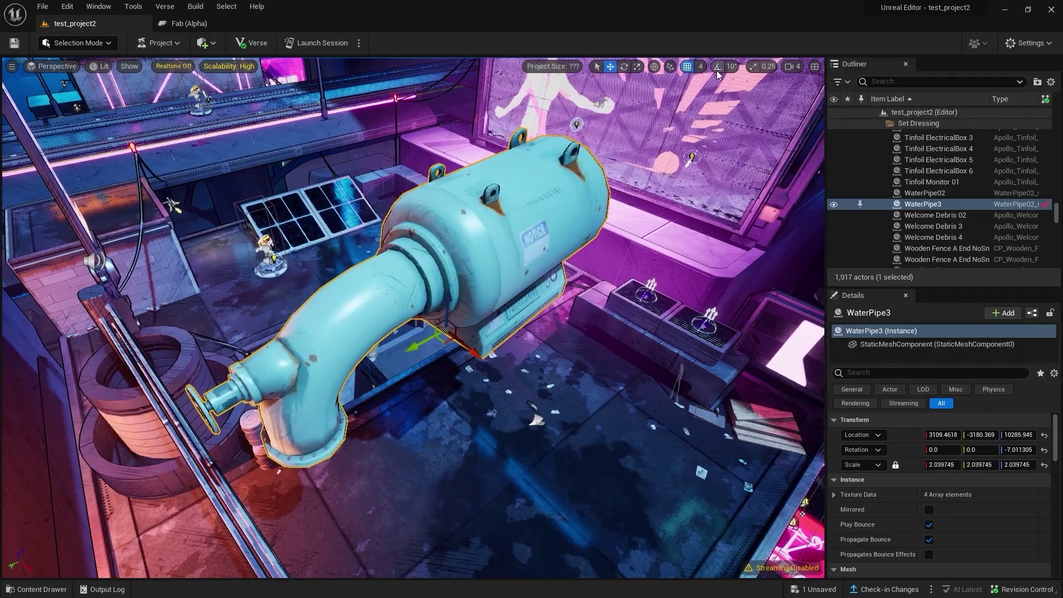
{"action": "left_click", "coordinate": [718, 66]}
{"action": "left_click", "coordinate": [754, 66]}
{"action": "right_click_drag", "start_coordinate": [499, 277], "coordinate": [498, 277]}
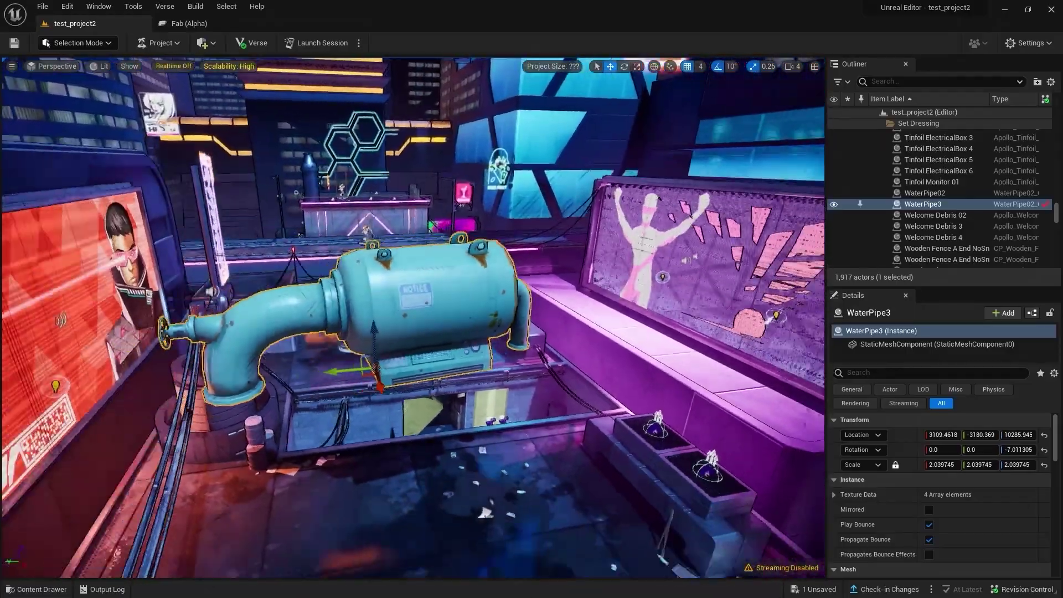
{"action": "right_click_drag", "start_coordinate": [248, 98], "coordinate": [249, 98]}
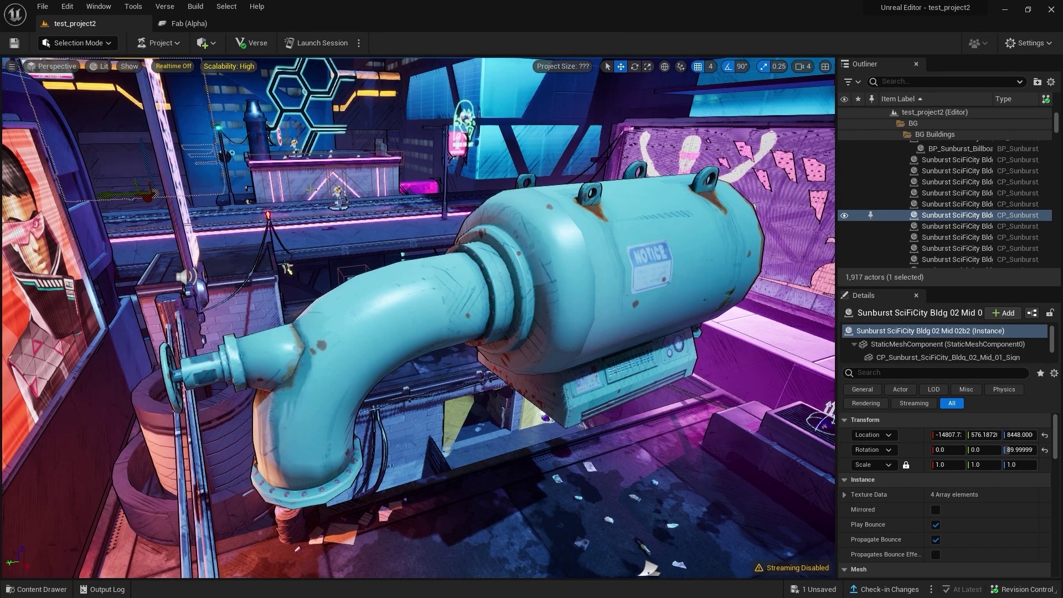
Split into four views, pan the orthographic views, then maximize the Top wireframe view
{"action": "left_click", "coordinate": [824, 67]}
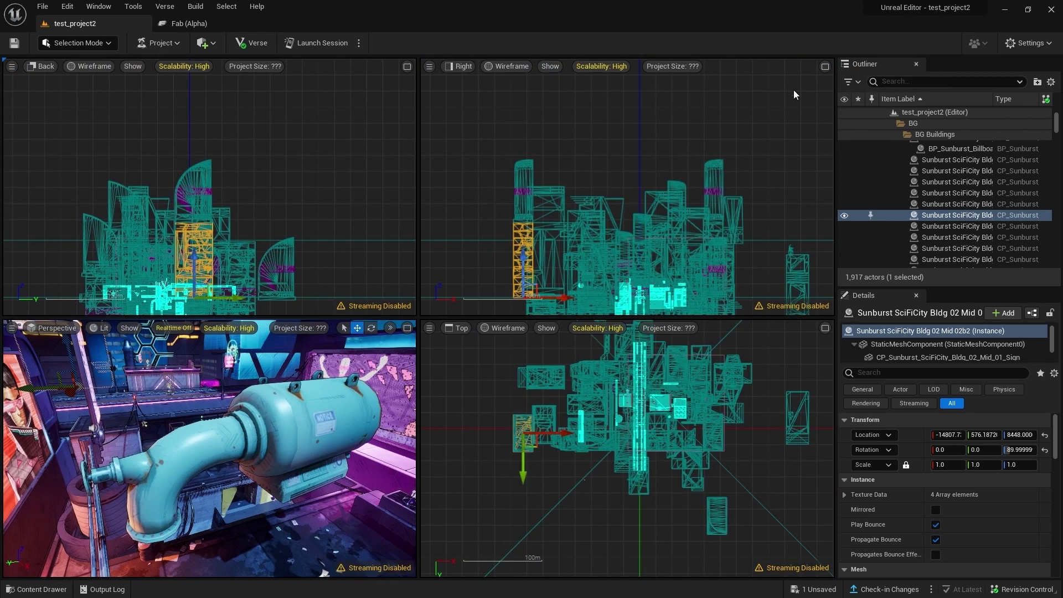
{"action": "scroll", "coordinate": [604, 511], "scroll_direction": "up", "scroll_amount": 3}
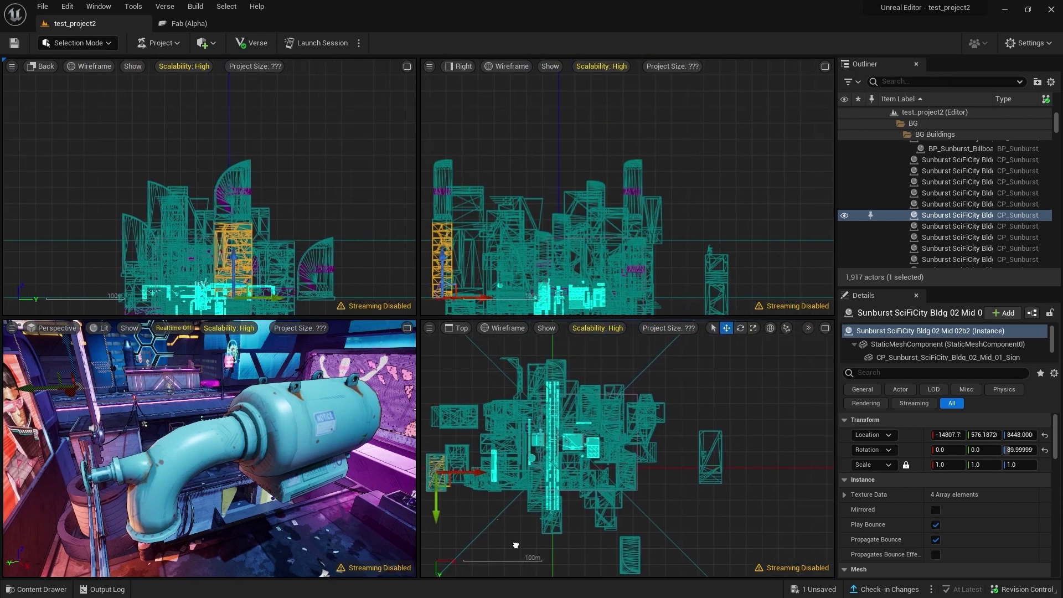
{"action": "scroll", "coordinate": [573, 175], "scroll_direction": "up", "scroll_amount": 2}
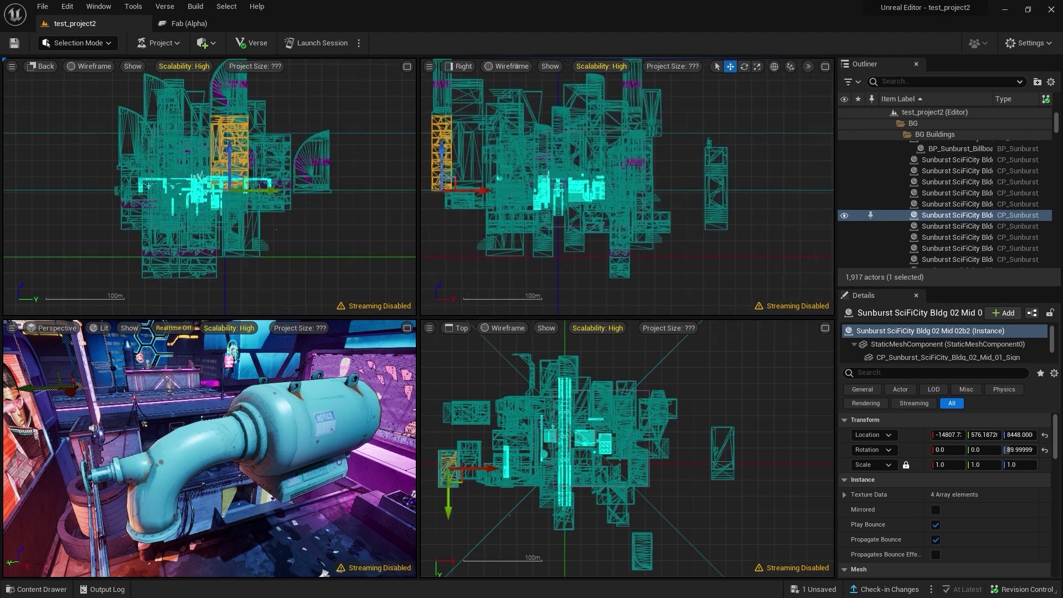
{"action": "scroll", "coordinate": [305, 136], "scroll_direction": "down", "scroll_amount": 2}
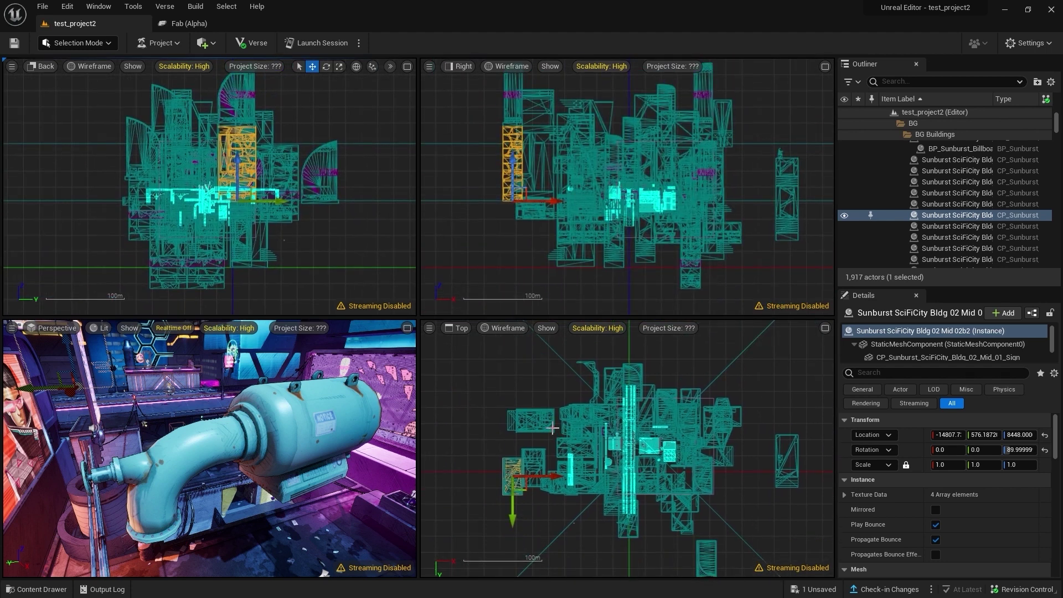
{"action": "right_click_drag", "start_coordinate": [553, 428], "coordinate": [447, 412]}
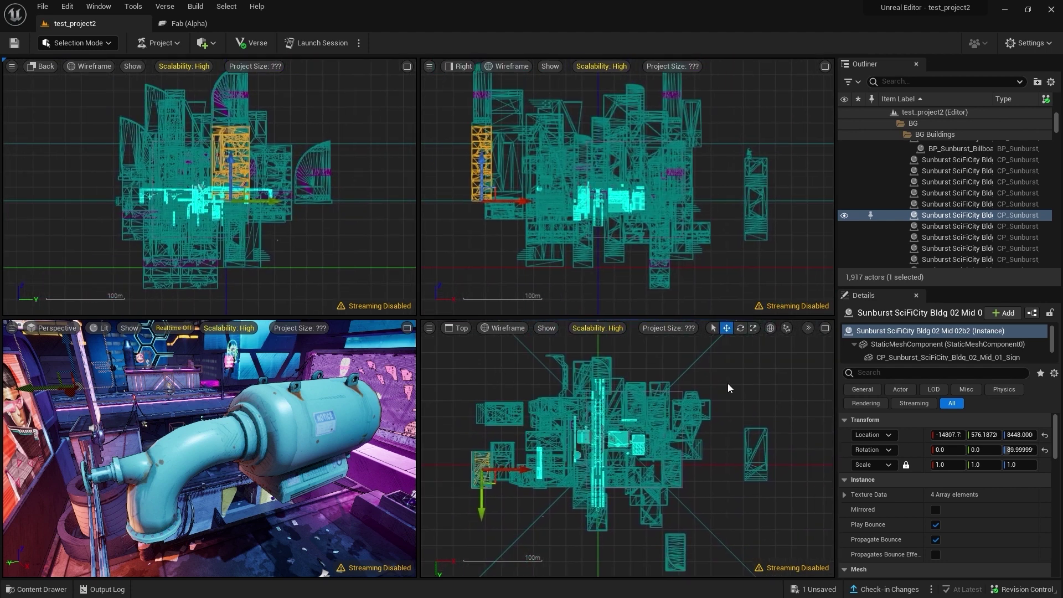
{"action": "right_click_drag", "start_coordinate": [730, 382], "coordinate": [708, 373]}
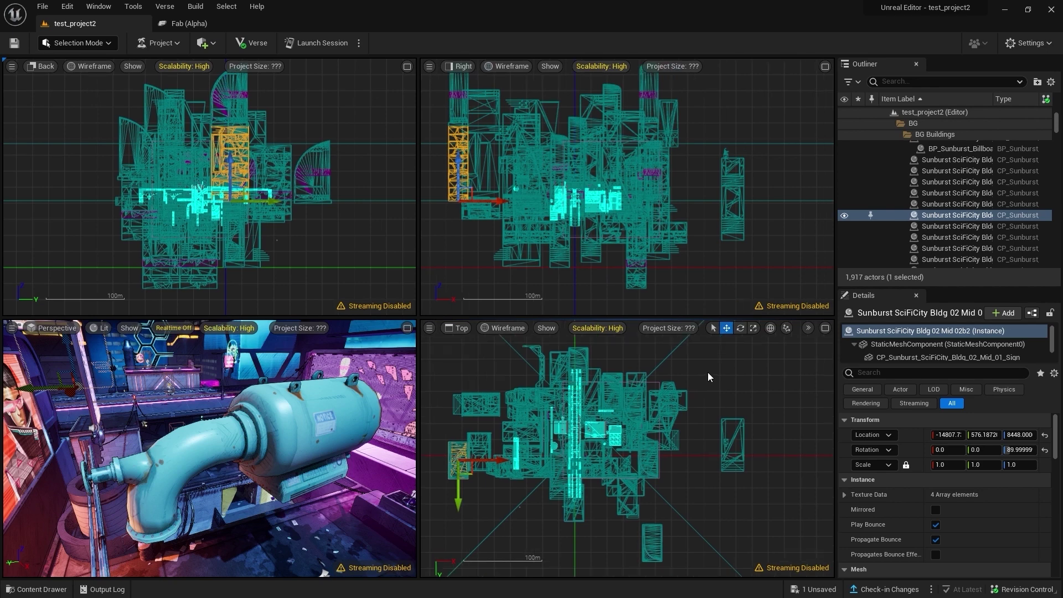
{"action": "left_click", "coordinate": [825, 331]}
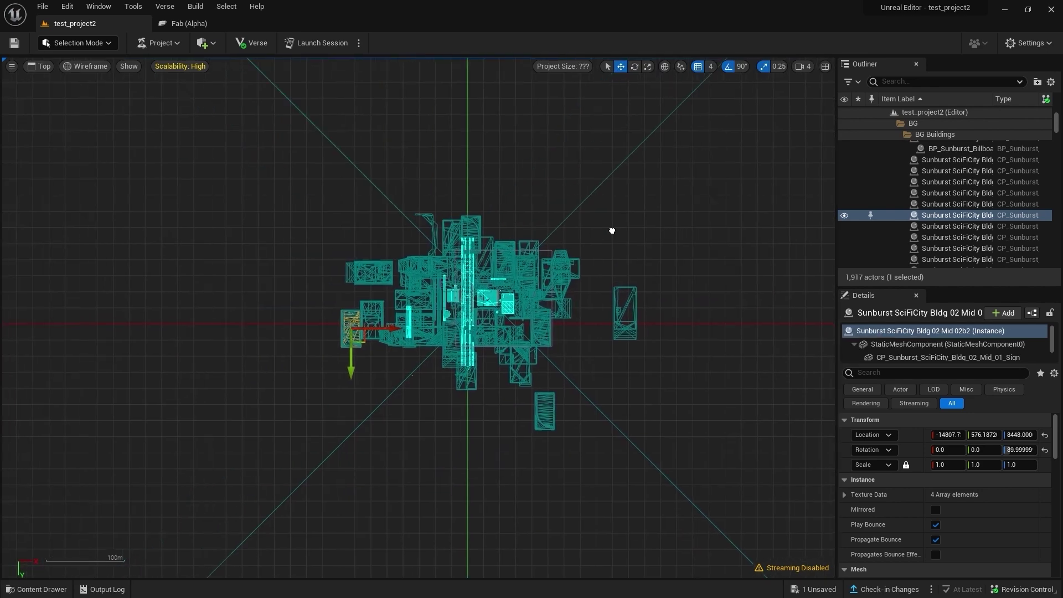
Pan the Top view over the buildings and preview it in Unlit, then Lit mode
{"action": "scroll", "coordinate": [485, 212], "scroll_direction": "up", "scroll_amount": 5}
{"action": "scroll", "coordinate": [485, 212], "scroll_direction": "up", "scroll_amount": 3}
{"action": "scroll", "coordinate": [477, 326], "scroll_direction": "down", "scroll_amount": 2}
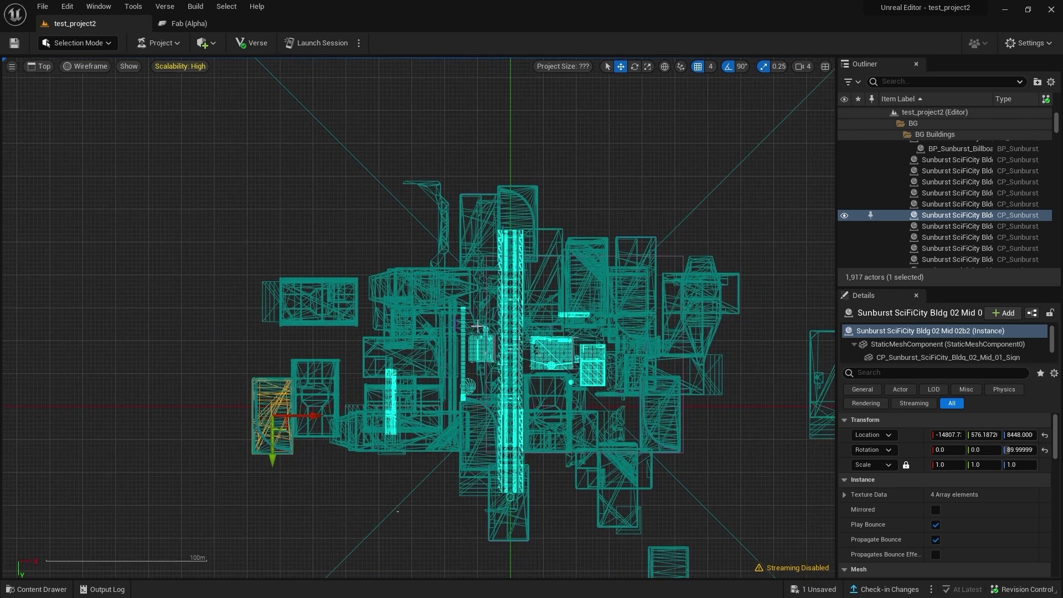
{"action": "right_click_drag", "start_coordinate": [465, 335], "coordinate": [560, 320]}
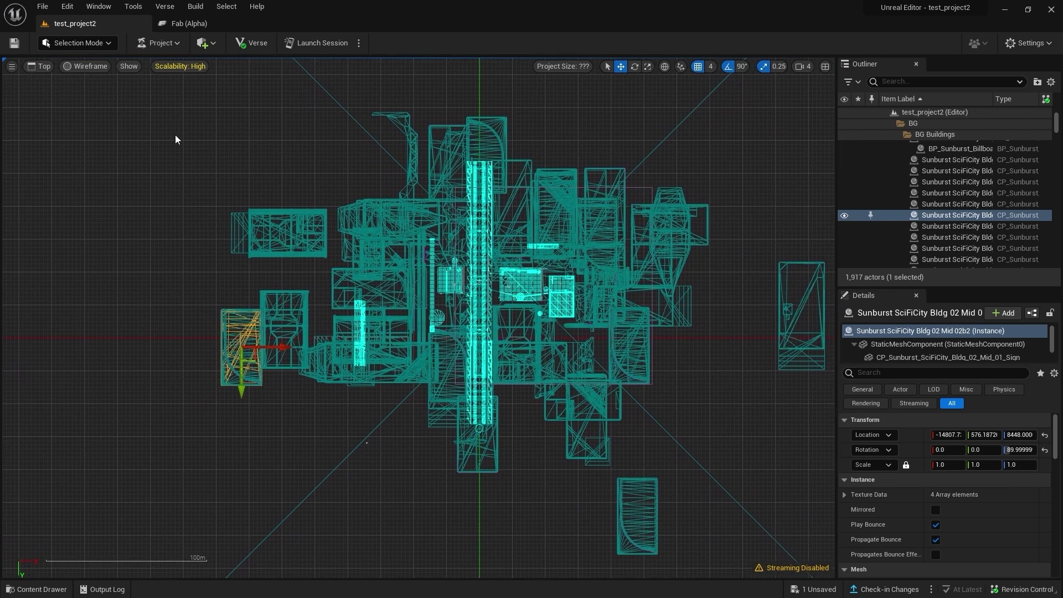
{"action": "left_click", "coordinate": [93, 67]}
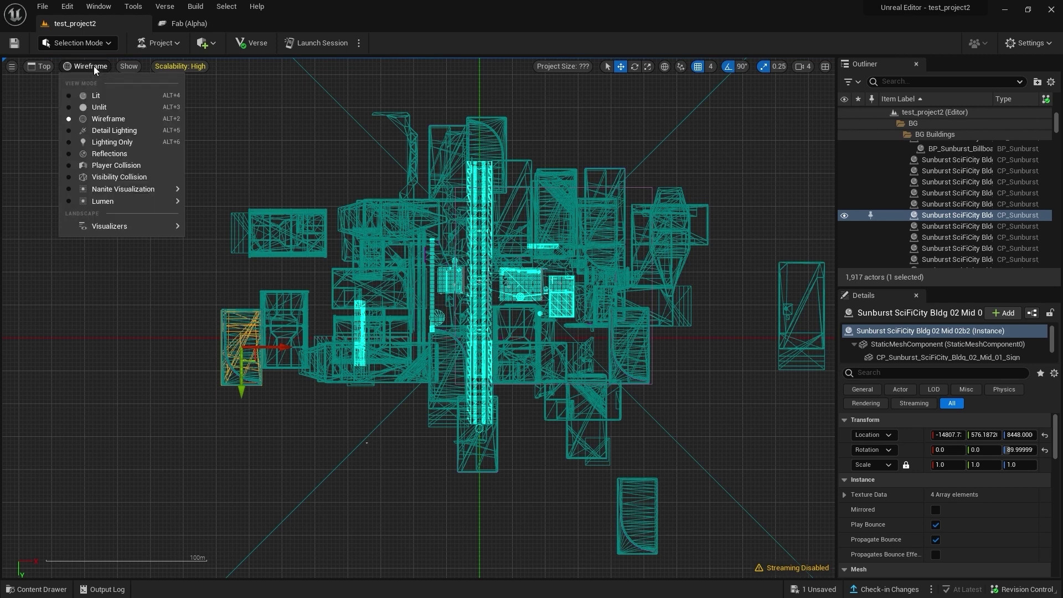
{"action": "left_click", "coordinate": [98, 114]}
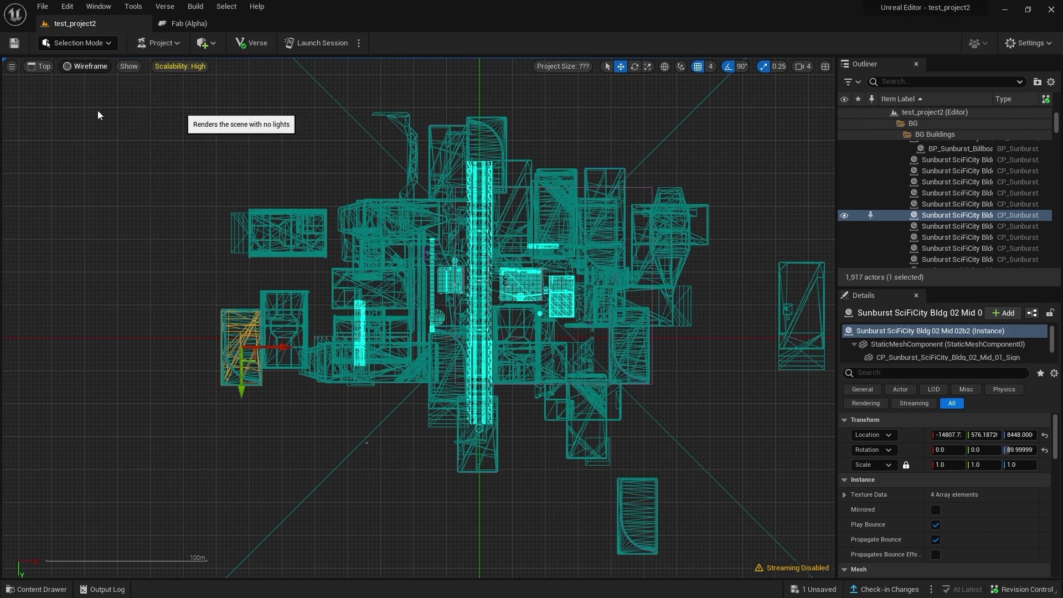
{"action": "left_click", "coordinate": [85, 68]}
{"action": "left_click", "coordinate": [80, 94]}
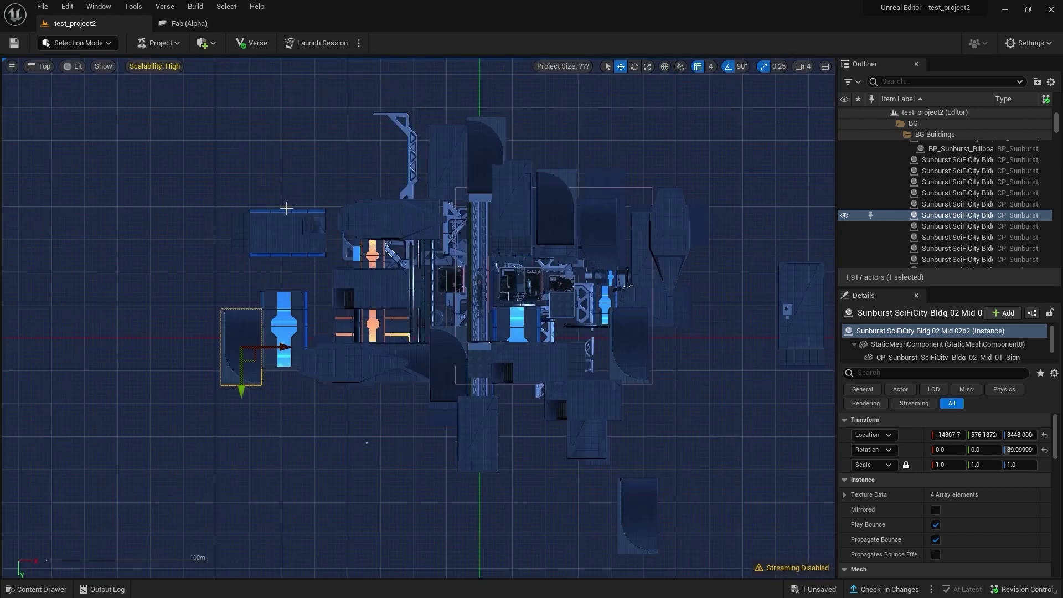
Set the Top view to Wireframe and return to the four-viewport layout
{"action": "scroll", "coordinate": [287, 209], "scroll_direction": "up", "scroll_amount": 3}
{"action": "scroll", "coordinate": [465, 301], "scroll_direction": "down", "scroll_amount": 2}
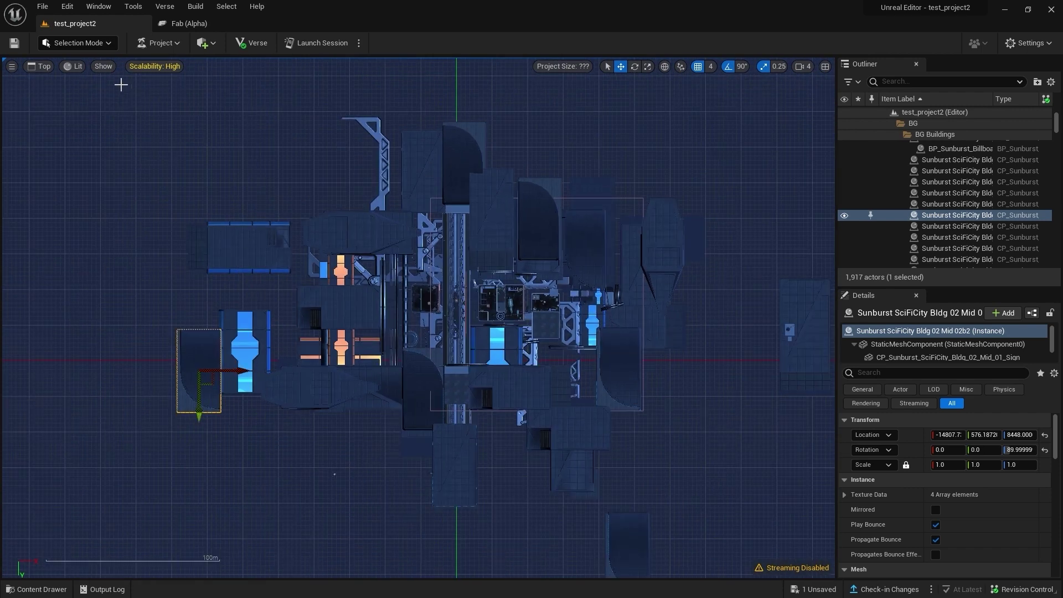
{"action": "left_click", "coordinate": [74, 66]}
{"action": "left_click", "coordinate": [86, 118]}
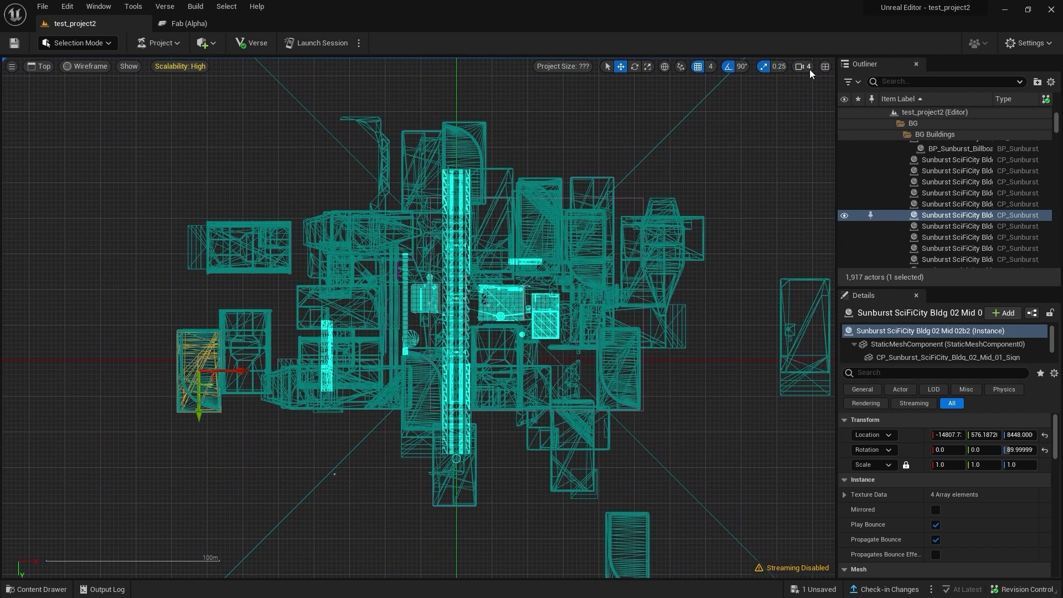
{"action": "left_click", "coordinate": [825, 66]}
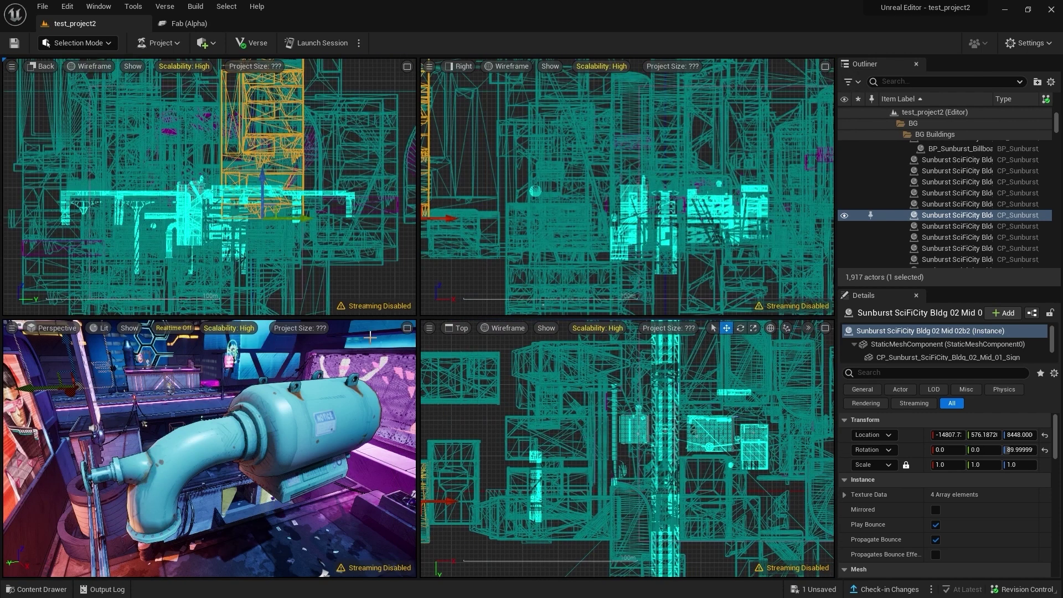
Maximize the Perspective view and fly toward the green pipe in Unlit, then Wireframe mode
{"action": "left_click", "coordinate": [407, 329]}
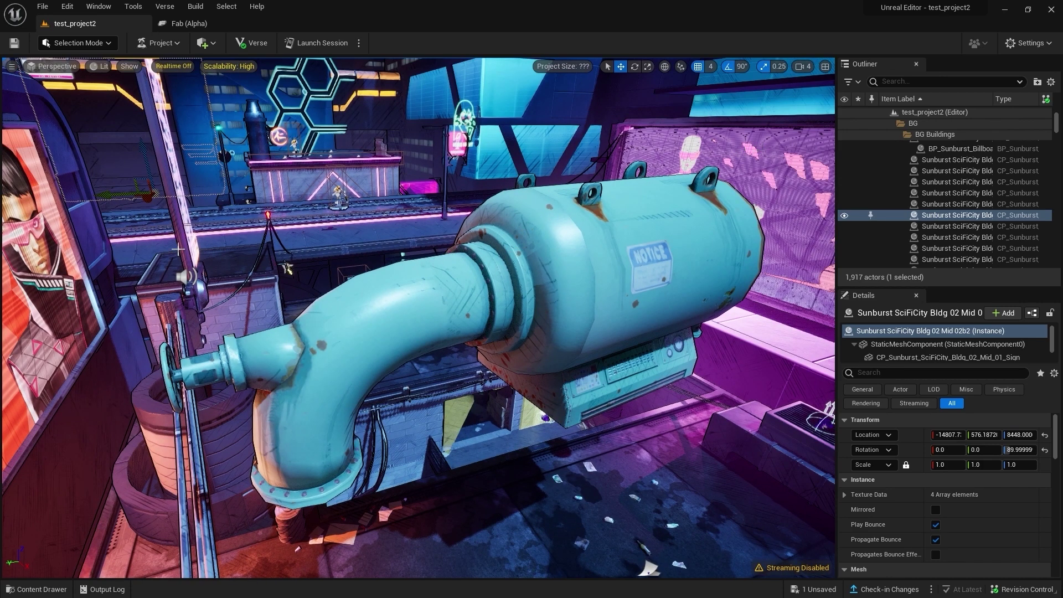
{"action": "left_click", "coordinate": [101, 71]}
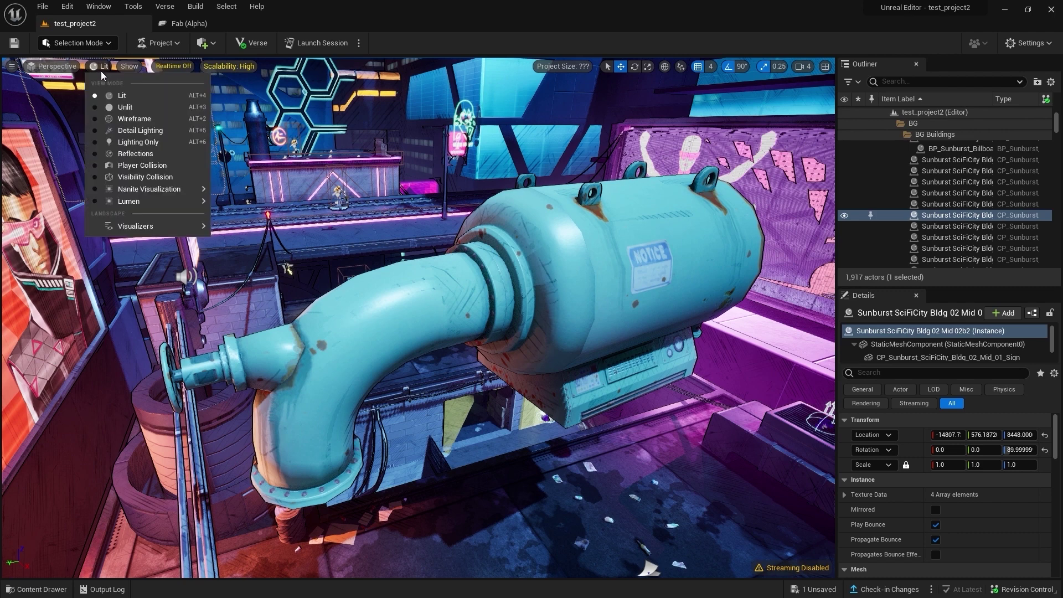
{"action": "left_click", "coordinate": [131, 108]}
{"action": "right_click_drag", "start_coordinate": [333, 276], "coordinate": [388, 260]}
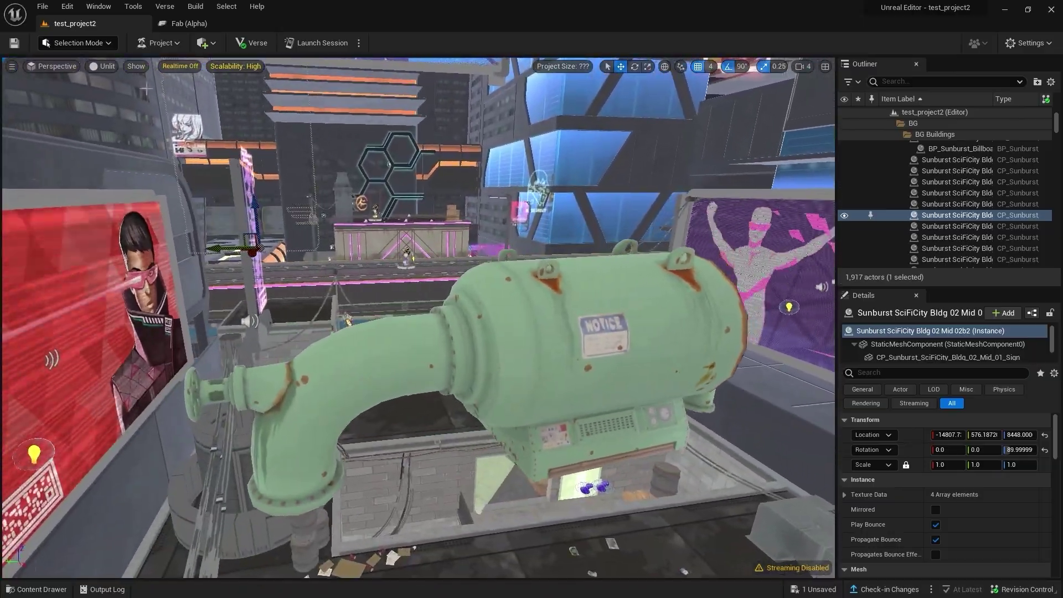
{"action": "left_click", "coordinate": [101, 66]}
{"action": "left_click", "coordinate": [144, 120]}
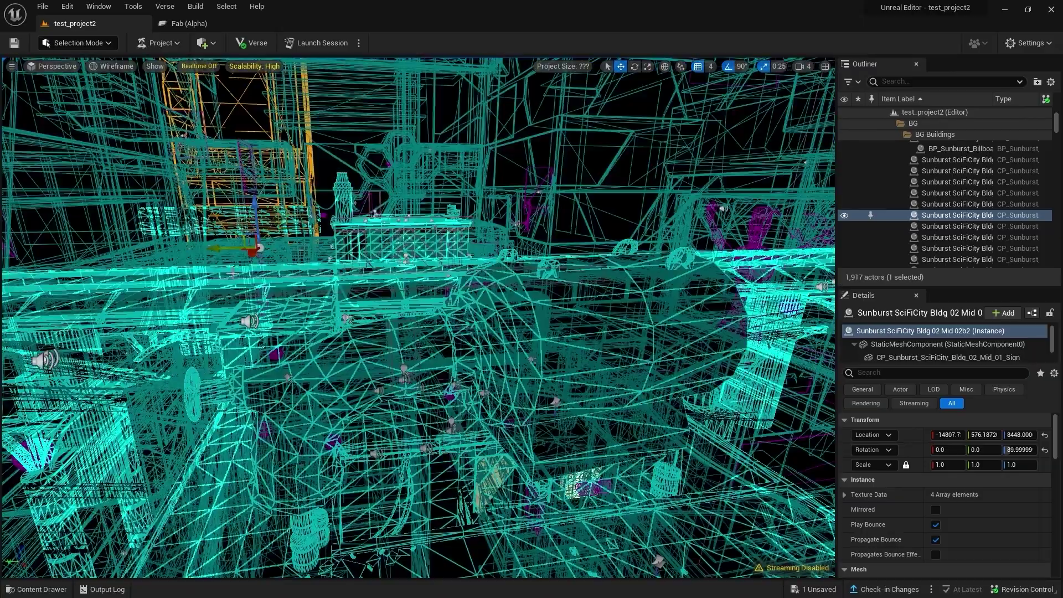
{"action": "right_click_drag", "start_coordinate": [388, 261], "coordinate": [382, 244]}
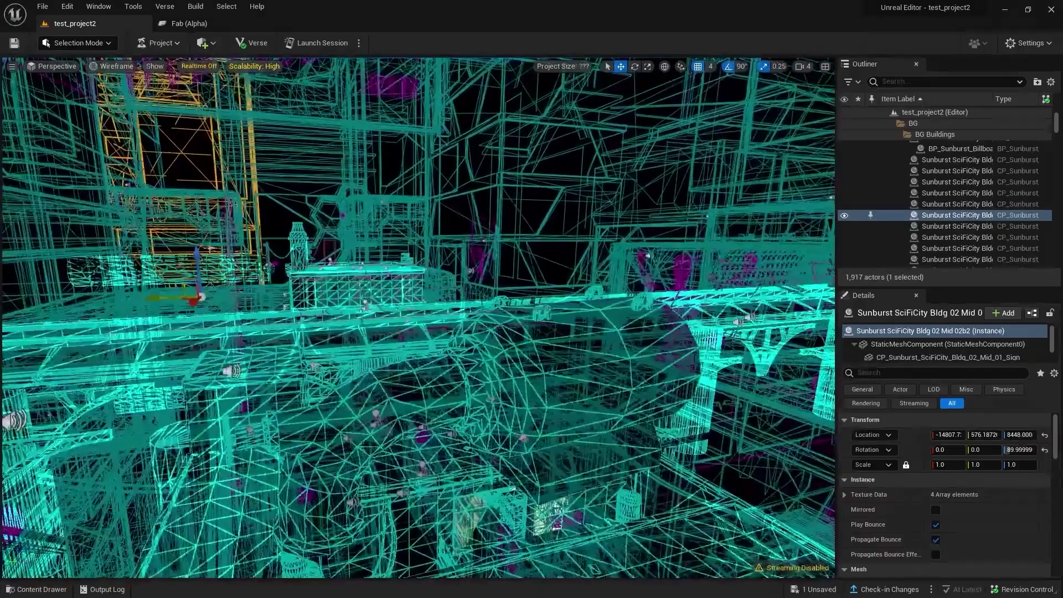
Fly around the rooftop in Detail Lighting and Lighting Only modes, moving closer to the pipe
{"action": "left_click", "coordinate": [112, 70]}
{"action": "left_click", "coordinate": [134, 135]}
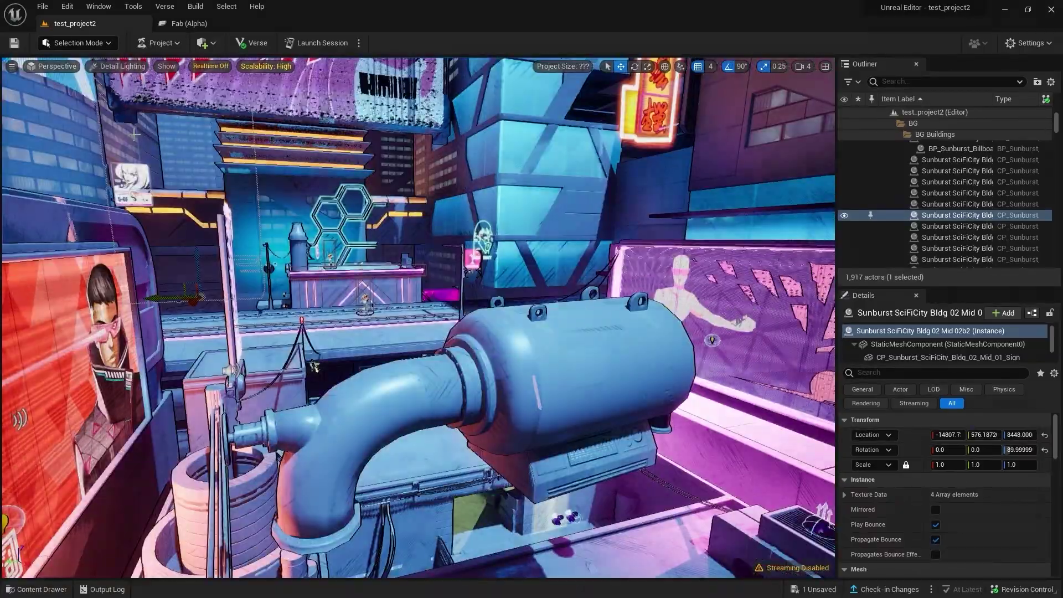
{"action": "right_click_drag", "start_coordinate": [134, 135], "coordinate": [144, 72]}
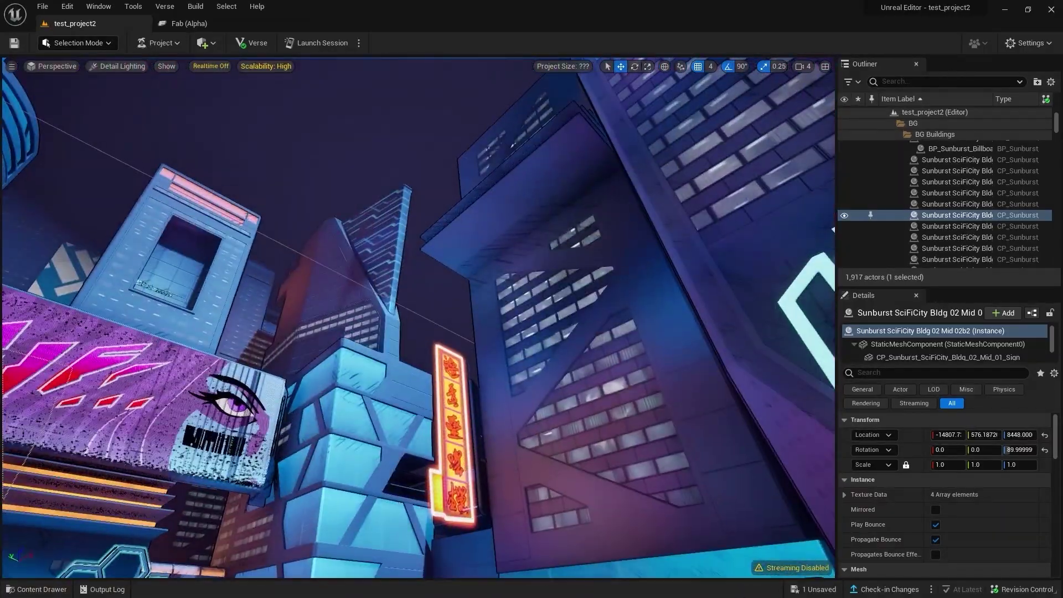
{"action": "right_click_drag", "start_coordinate": [397, 422], "coordinate": [398, 422]}
{"action": "left_click", "coordinate": [119, 66]}
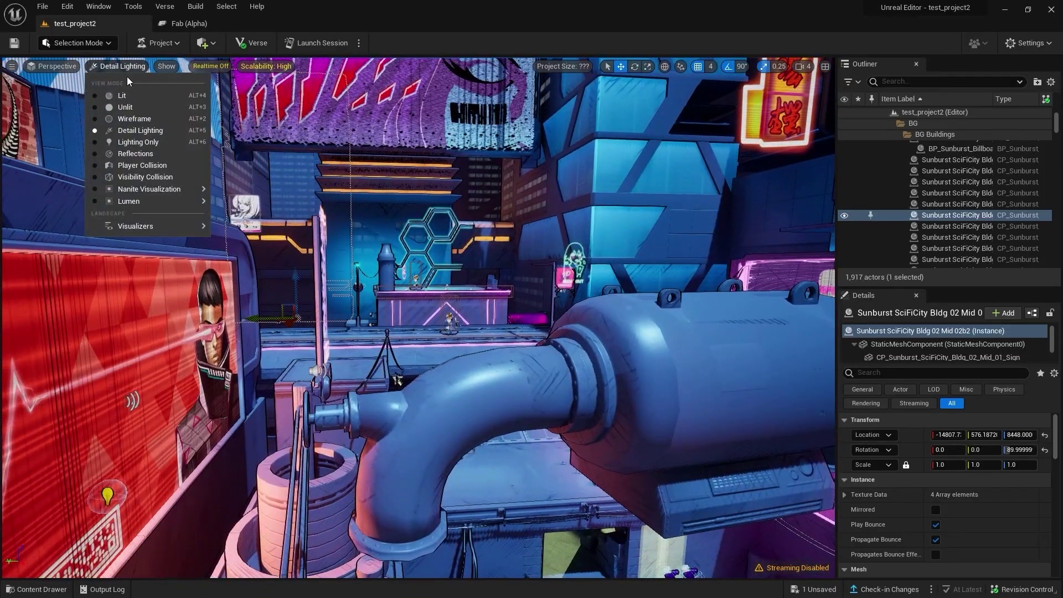
{"action": "left_click", "coordinate": [146, 144]}
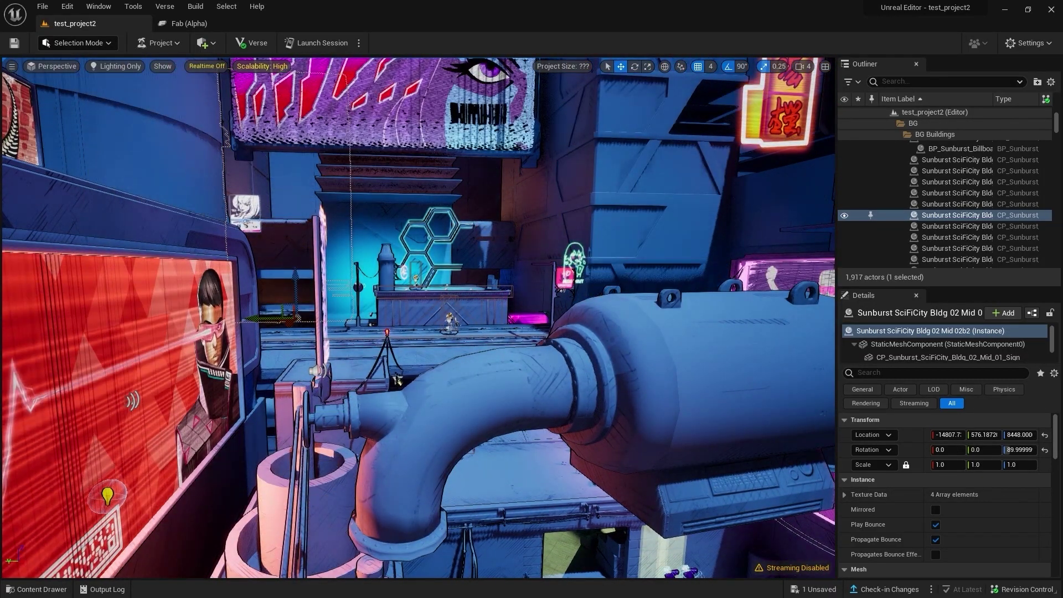
{"action": "mouse_move", "coordinate": [398, 381]}
{"action": "right_mouse_down"}
{"action": "mouse_move", "coordinate": [296, 392]}
{"action": "mouse_move", "coordinate": [619, 385]}
{"action": "mouse_move", "coordinate": [140, 209]}
{"action": "right_mouse_up"}
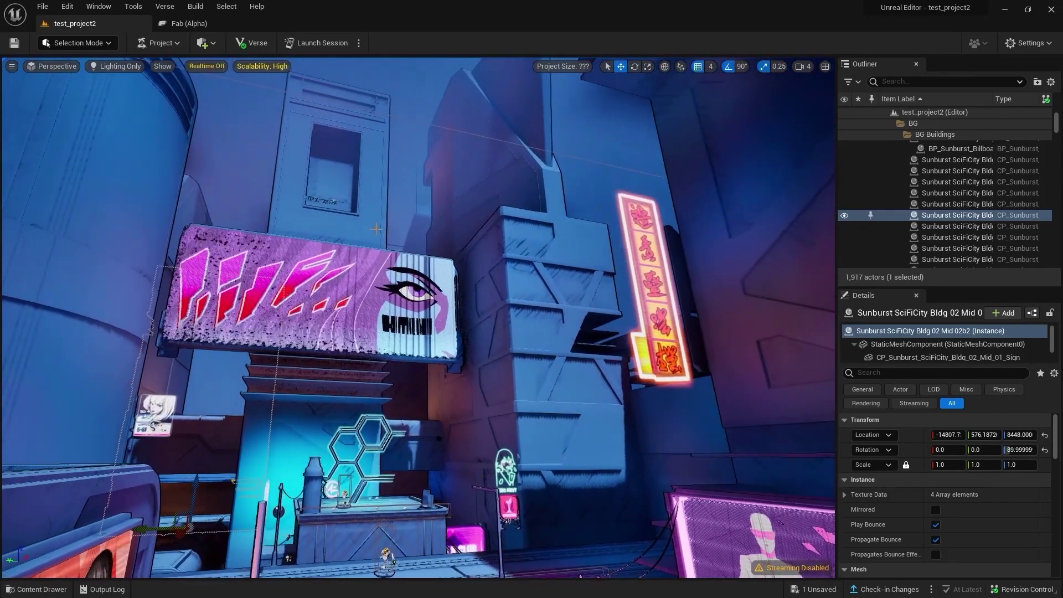
{"action": "left_click", "coordinate": [123, 67]}
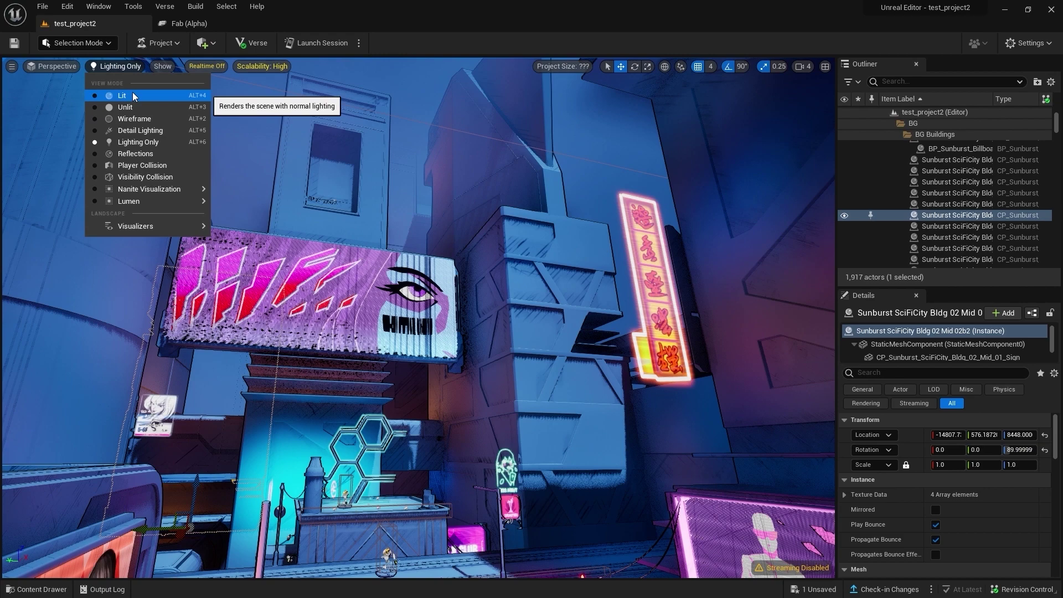
{"action": "left_click", "coordinate": [132, 92]}
{"action": "right_click_drag", "start_coordinate": [132, 92], "coordinate": [132, 92]}
Cycle the view with Alt shortcuts through Unlit, Wireframe, Detail Lighting, Lighting Only, then Lit
{"action": "key", "text": "alt+3"}
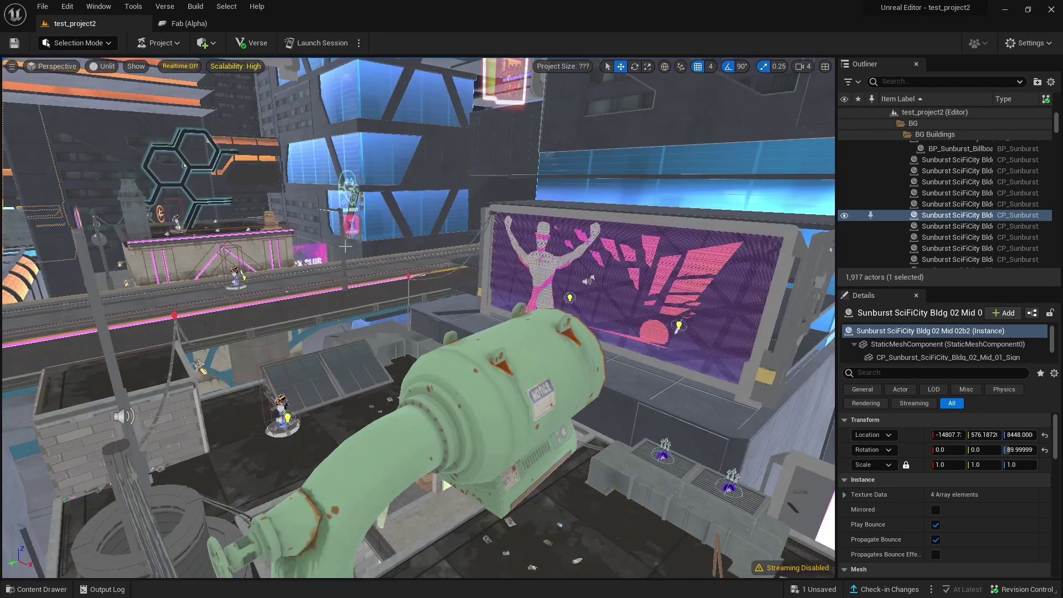
{"action": "key", "text": "alt+2"}
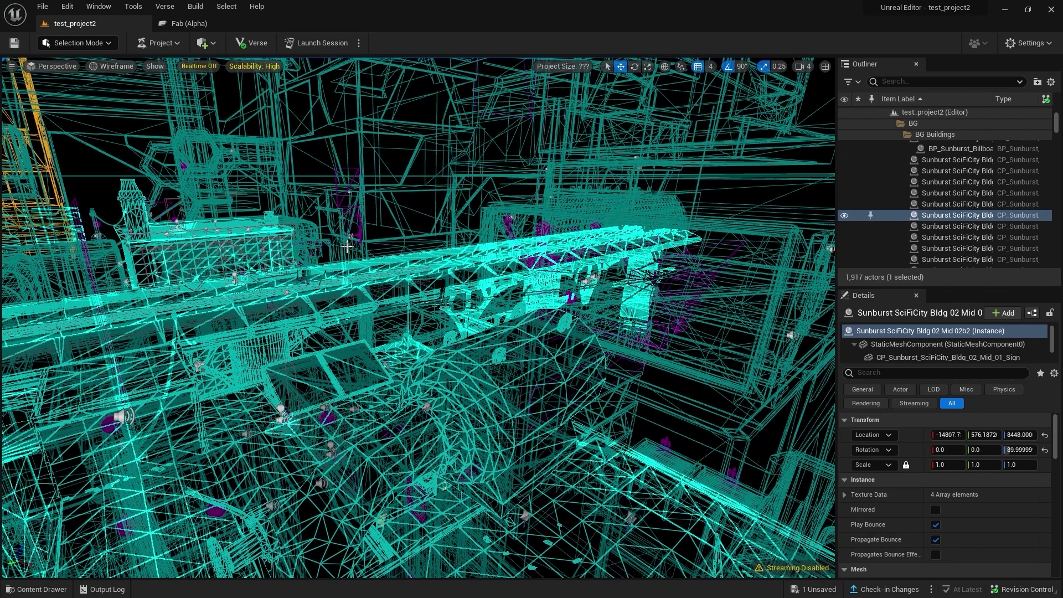
{"action": "key", "text": "alt+5"}
{"action": "key", "text": "alt+6"}
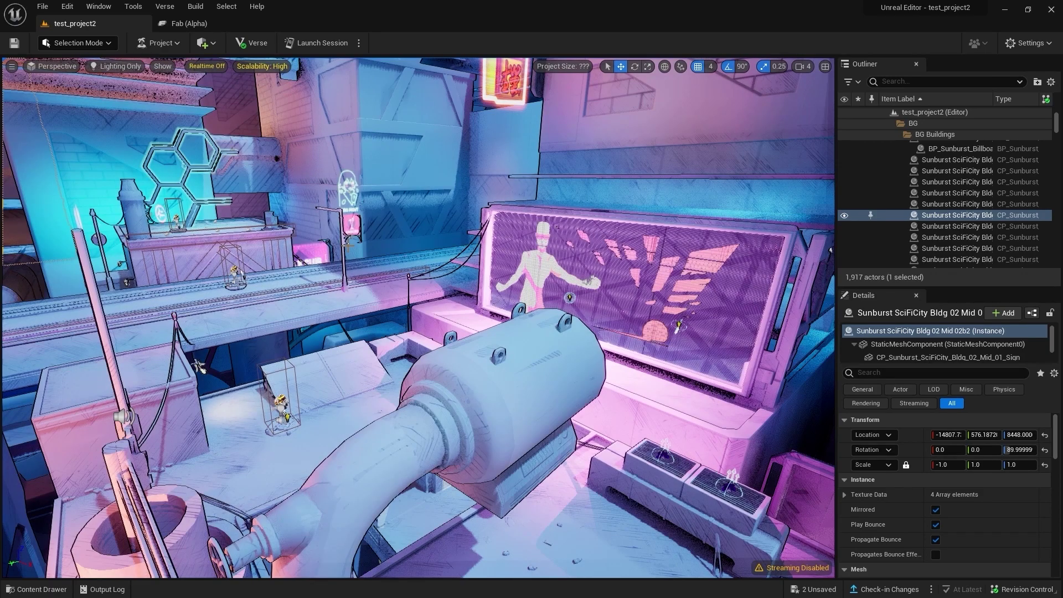
{"action": "key", "text": "alt+4"}
Fly over the street in Unlit mode, then return to Lit and swing around to the teal pipe
{"action": "right_click_drag", "start_coordinate": [368, 252], "coordinate": [370, 247]}
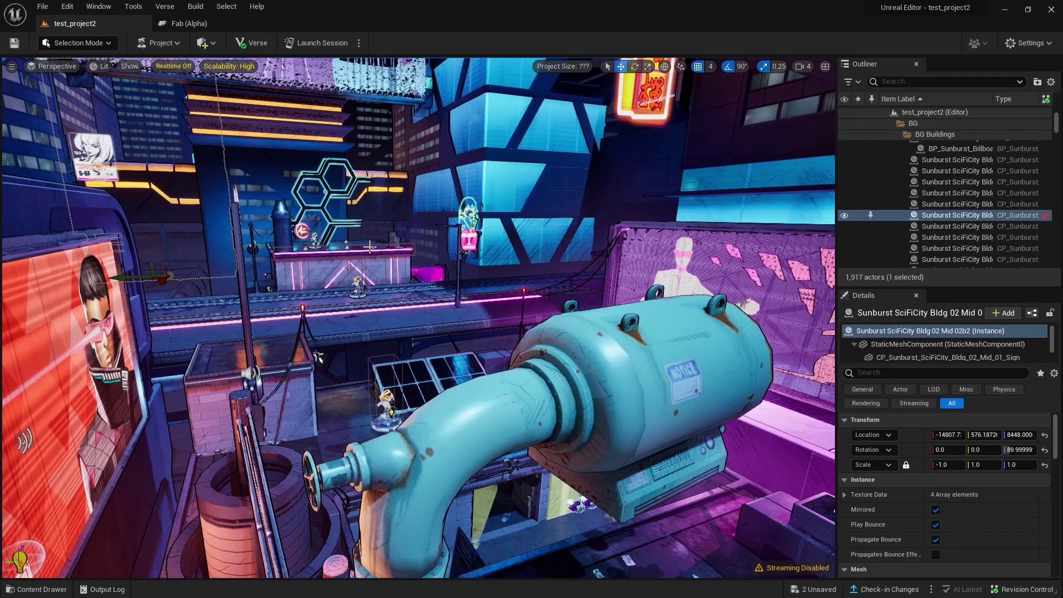
{"action": "right_click_drag", "start_coordinate": [369, 246], "coordinate": [549, 321]}
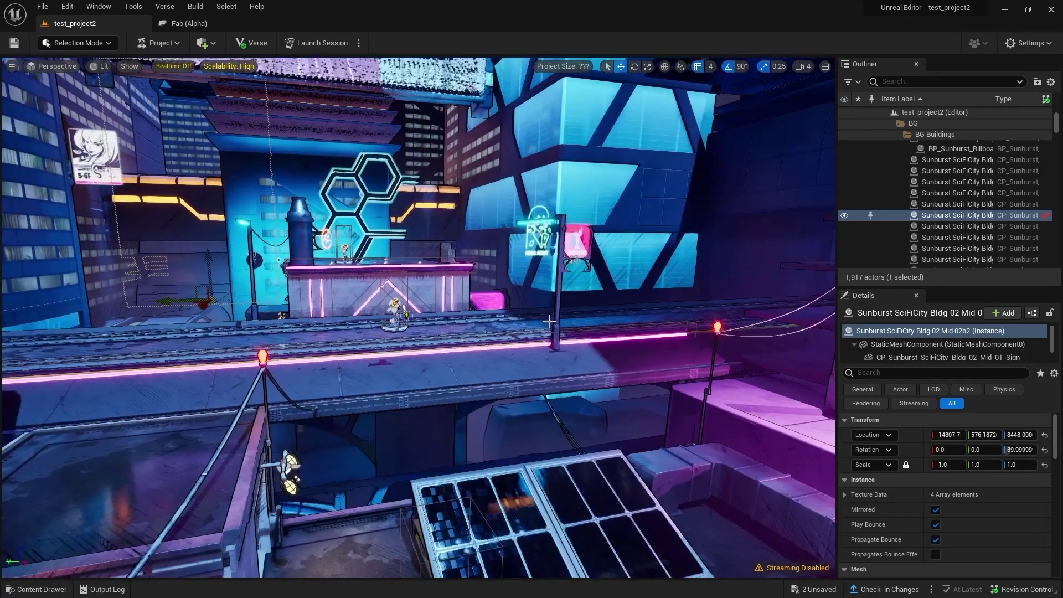
{"action": "key", "text": "alt+3"}
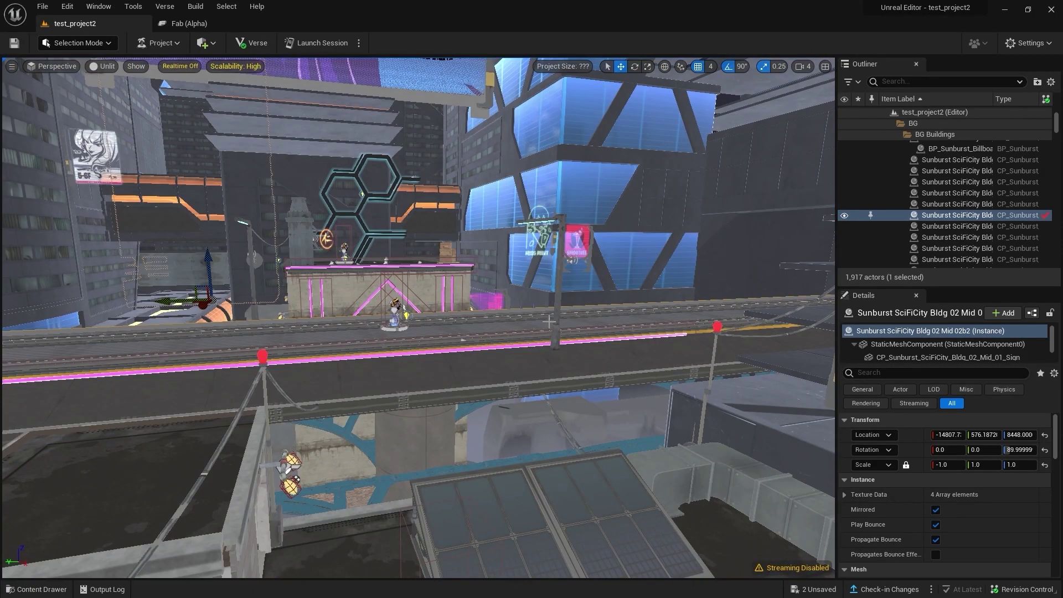
{"action": "right_click_drag", "start_coordinate": [553, 320], "coordinate": [528, 359]}
{"action": "key", "text": "alt+4"}
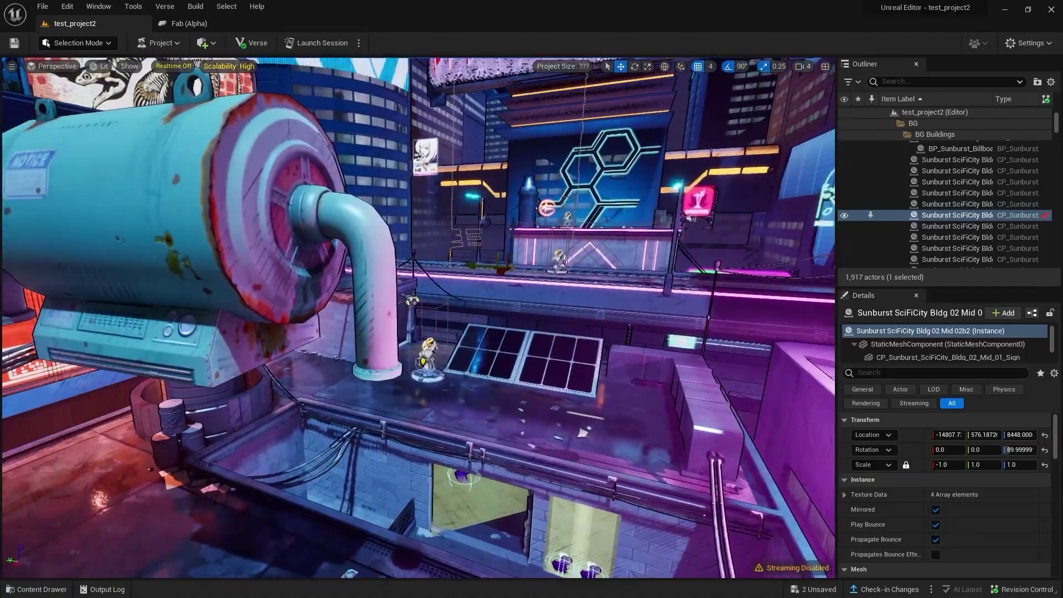
{"action": "right_click_drag", "start_coordinate": [595, 292], "coordinate": [608, 287]}
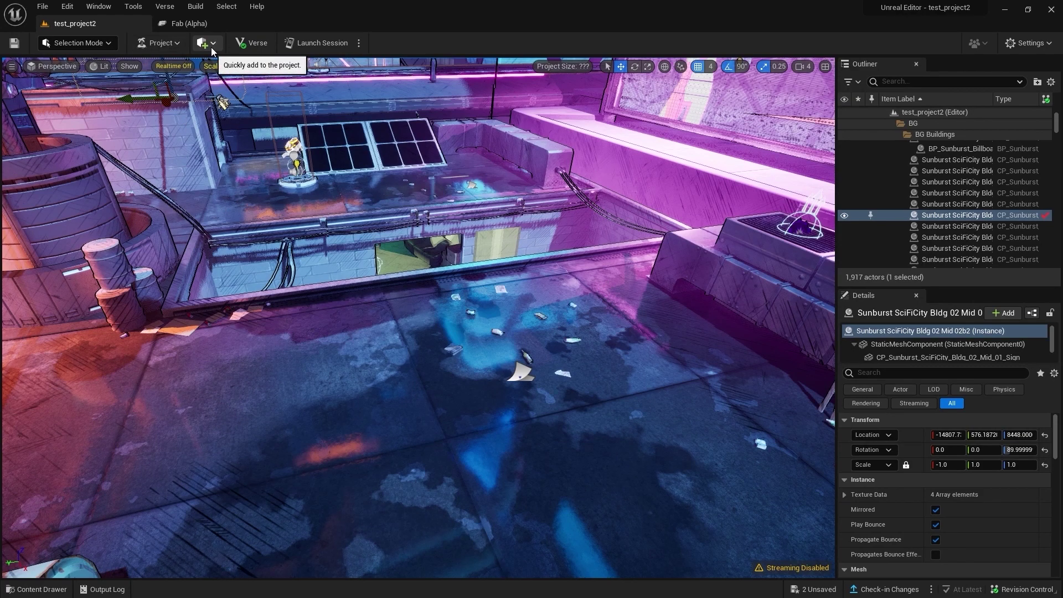
{"action": "right_click_drag", "start_coordinate": [418, 317], "coordinate": [419, 316]}
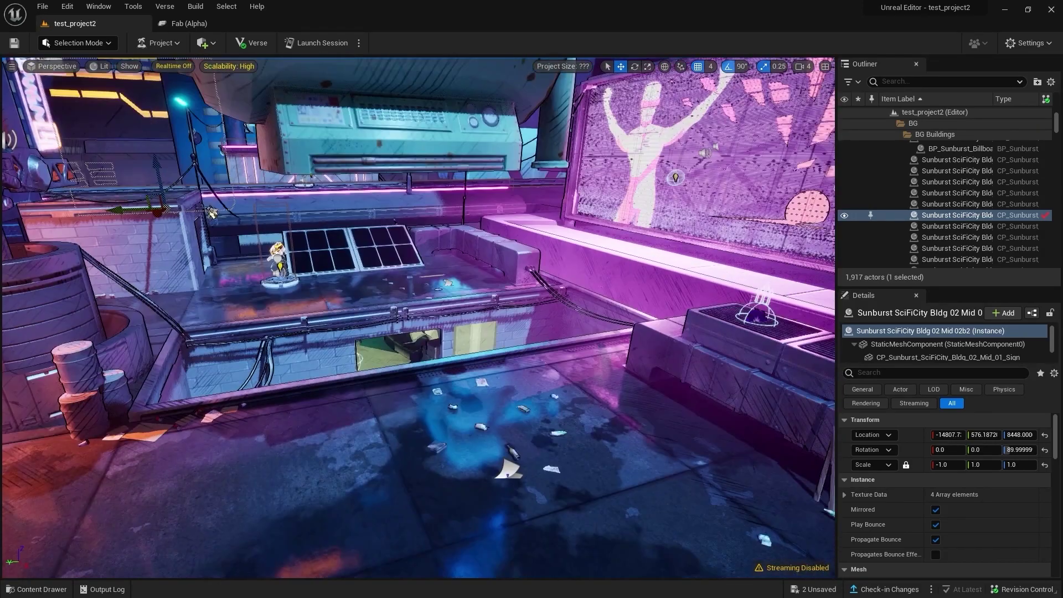
Place an empty Actor in the scene from the Place Actors menu
{"action": "left_click", "coordinate": [200, 45]}
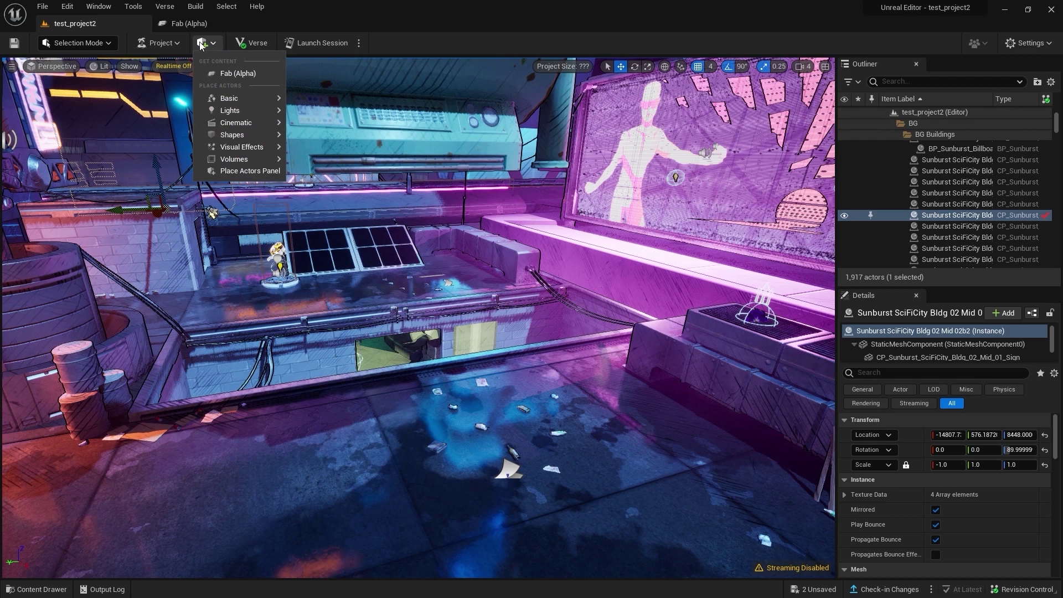
{"action": "left_click", "coordinate": [215, 48]}
{"action": "left_click", "coordinate": [213, 48]}
{"action": "mouse_move", "coordinate": [267, 97]}
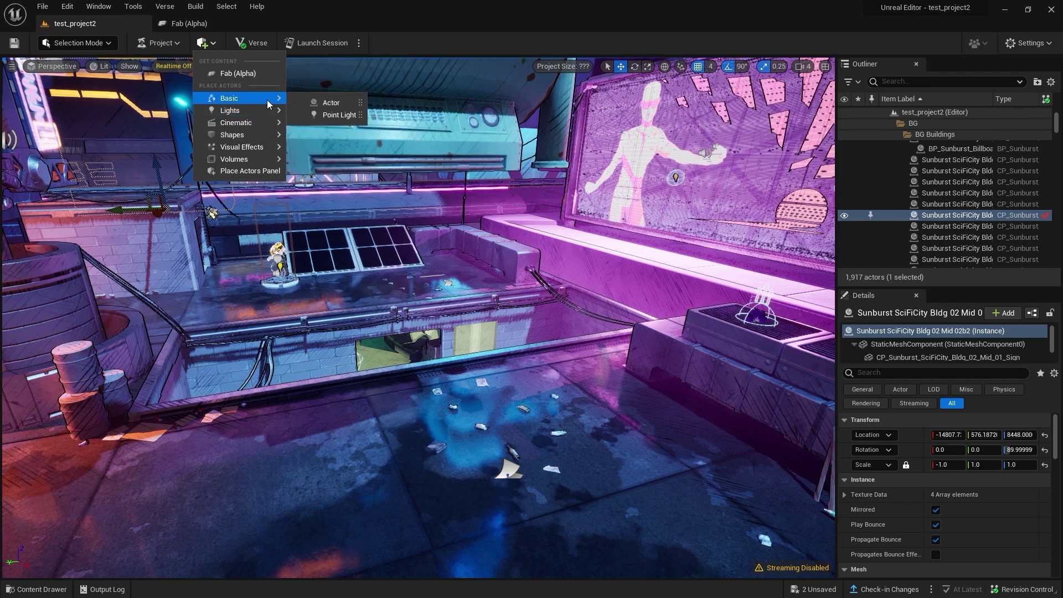
{"action": "left_click_drag", "start_coordinate": [331, 103], "coordinate": [387, 451]}
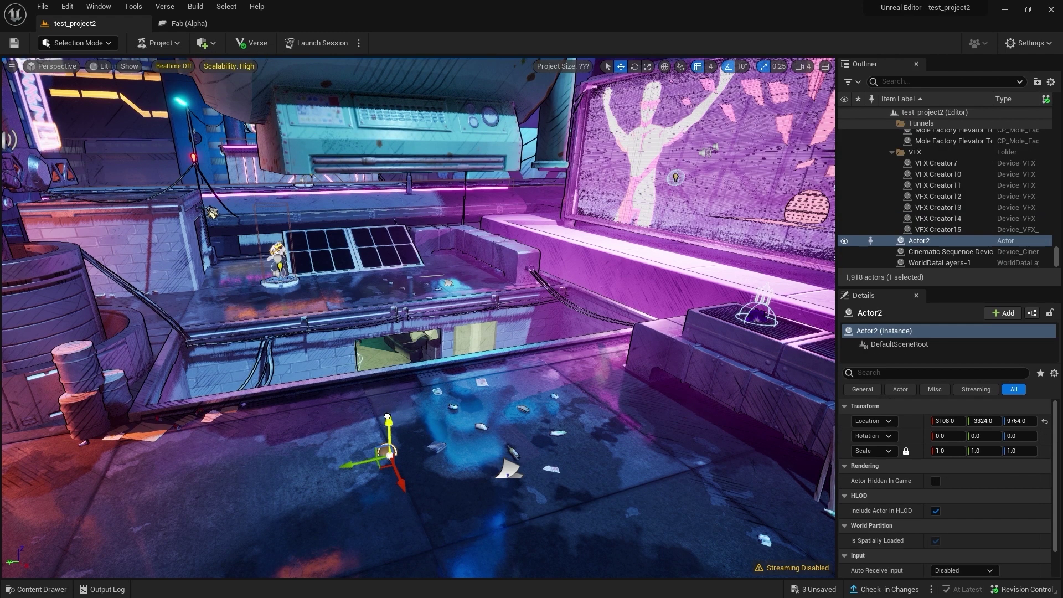
{"action": "left_click_drag", "start_coordinate": [388, 417], "coordinate": [383, 268]}
Delete the empty Actor2 and reopen the list of placeable actors
{"action": "scroll", "coordinate": [977, 472], "scroll_direction": "down", "scroll_amount": 2}
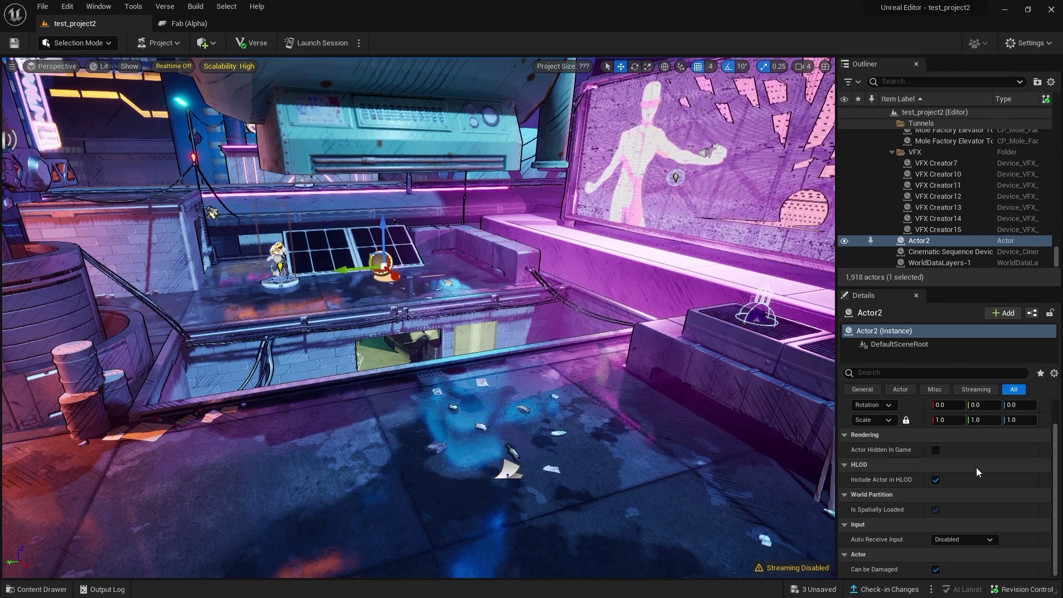
{"action": "scroll", "coordinate": [977, 472], "scroll_direction": "up", "scroll_amount": 2}
{"action": "right_click_drag", "start_coordinate": [541, 362], "coordinate": [516, 354]}
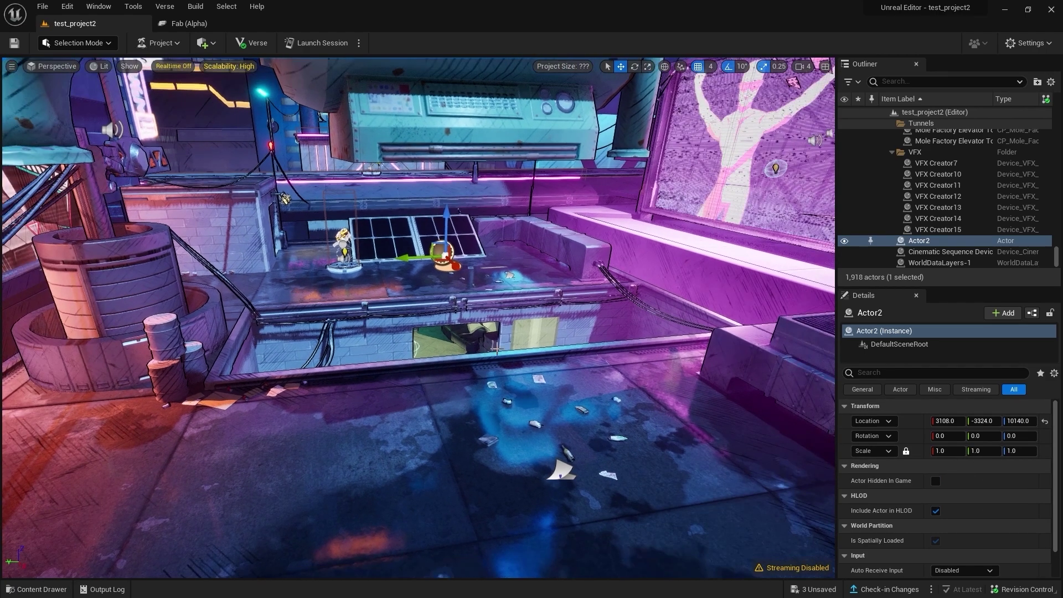
{"action": "key", "text": "Delete"}
{"action": "left_click", "coordinate": [208, 43]}
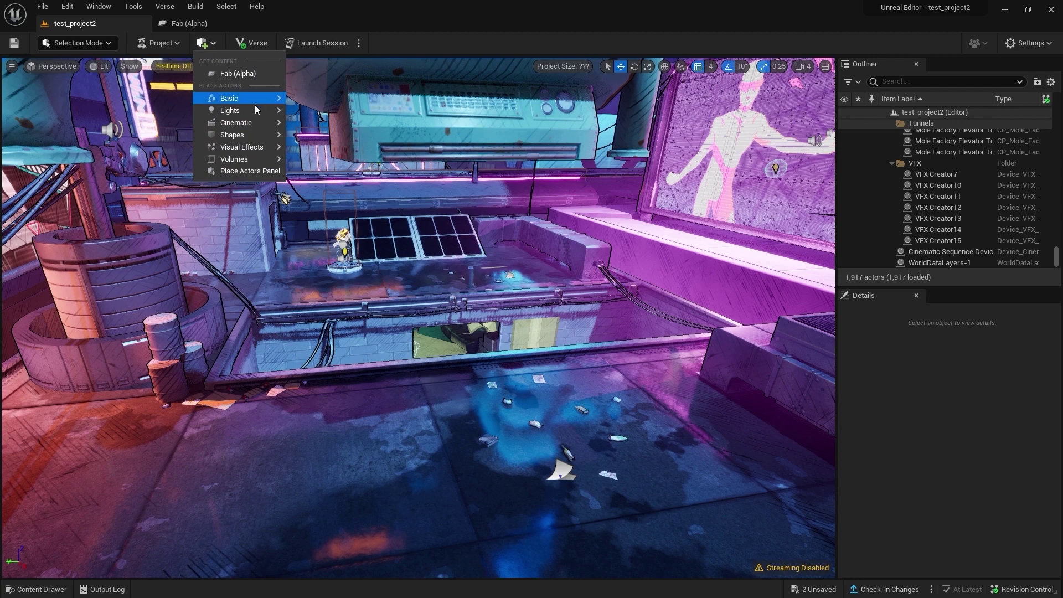
Place a Point Light in the scene, raise its intensity to 97.9, and tint it green
{"action": "mouse_move", "coordinate": [258, 99]}
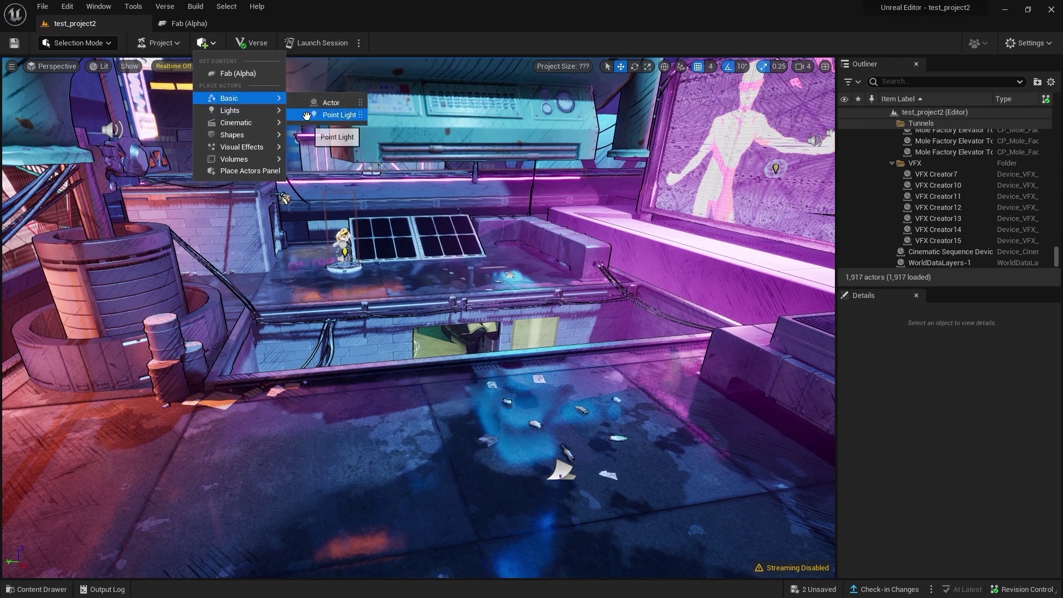
{"action": "mouse_move", "coordinate": [339, 114]}
{"action": "left_mouse_down"}
{"action": "mouse_move", "coordinate": [459, 438]}
{"action": "mouse_move", "coordinate": [466, 332]}
{"action": "left_mouse_up"}
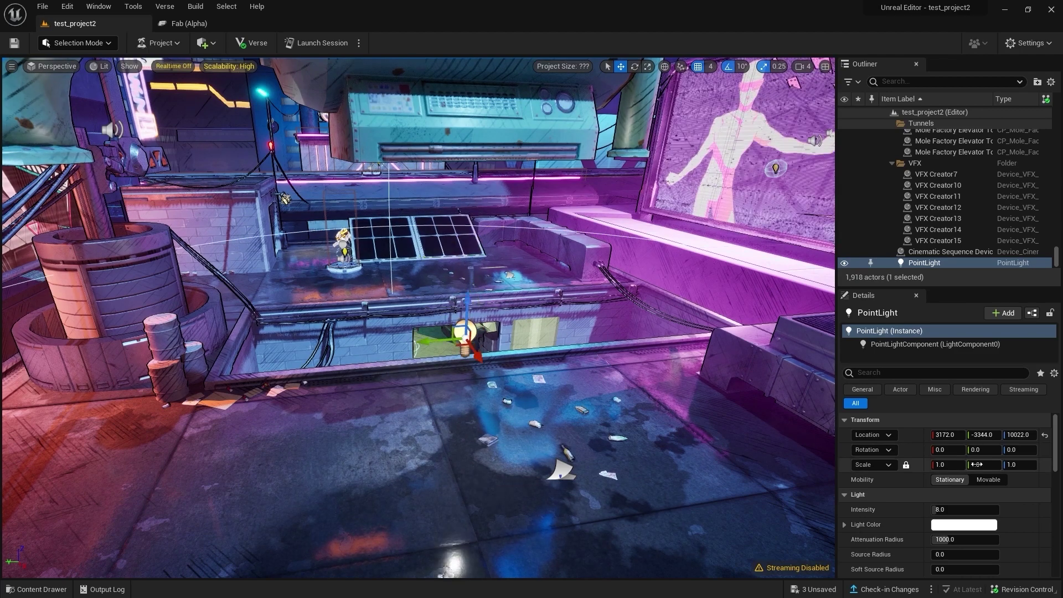
{"action": "scroll", "coordinate": [943, 463], "scroll_direction": "down", "scroll_amount": 3}
{"action": "scroll", "coordinate": [924, 473], "scroll_direction": "up", "scroll_amount": 2}
{"action": "left_click_drag", "start_coordinate": [954, 473], "coordinate": [991, 473]}
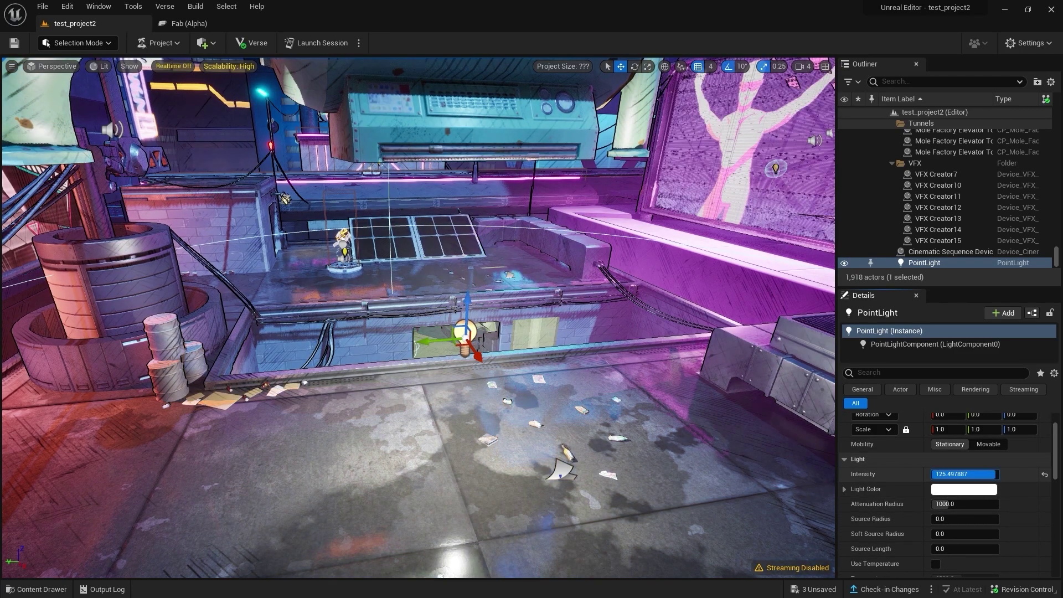
{"action": "left_click", "coordinate": [964, 489]}
{"action": "left_click", "coordinate": [798, 405]}
{"action": "left_click_drag", "start_coordinate": [813, 418], "coordinate": [753, 437]}
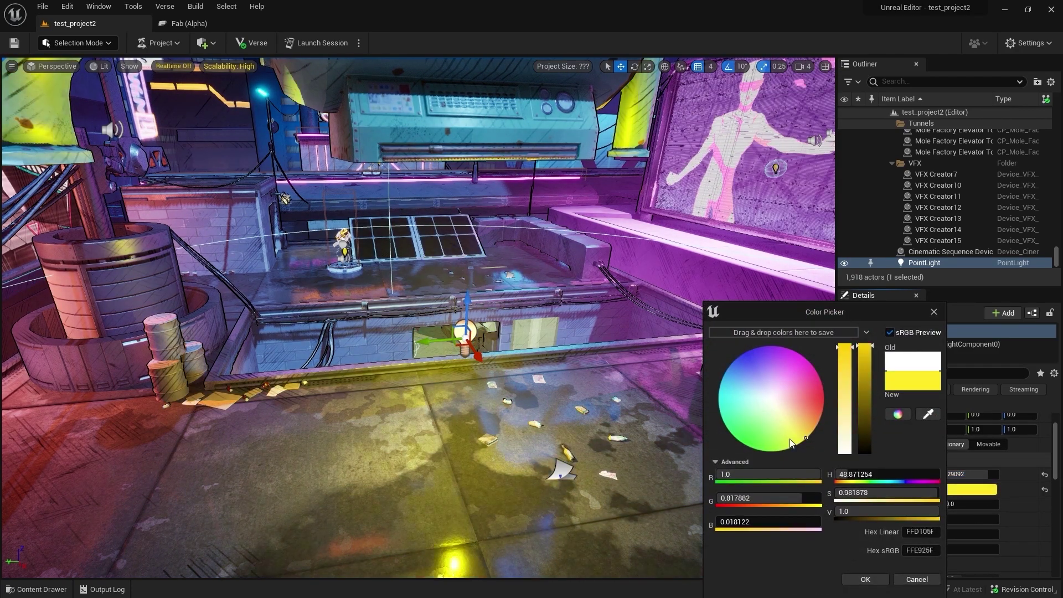
{"action": "left_click", "coordinate": [865, 580]}
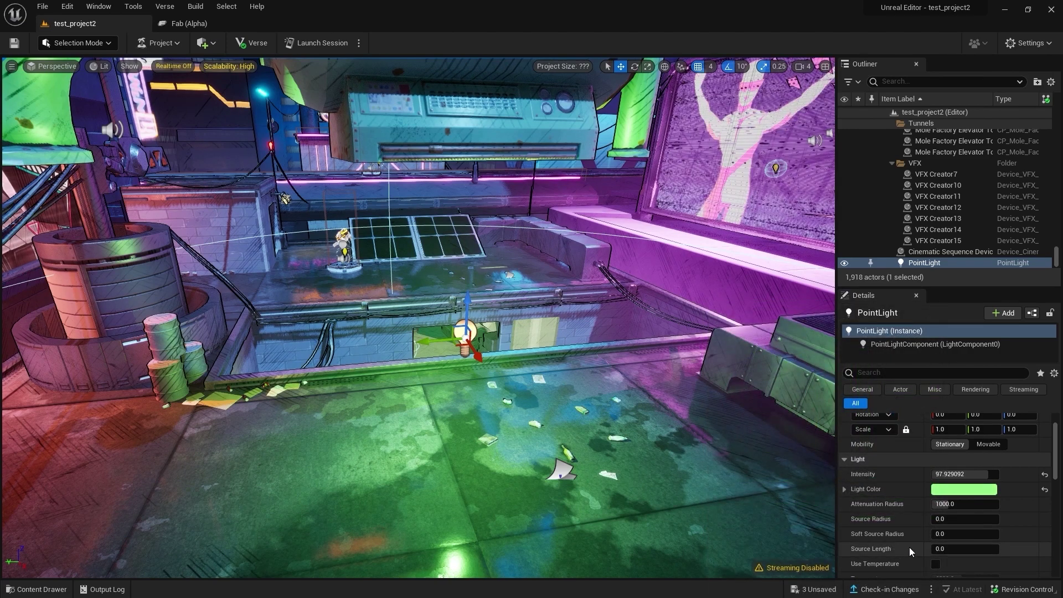
Widen the light's attenuation radius to 1153, raise it higher, and keep its mobility Stationary
{"action": "left_click_drag", "start_coordinate": [964, 504], "coordinate": [971, 504]}
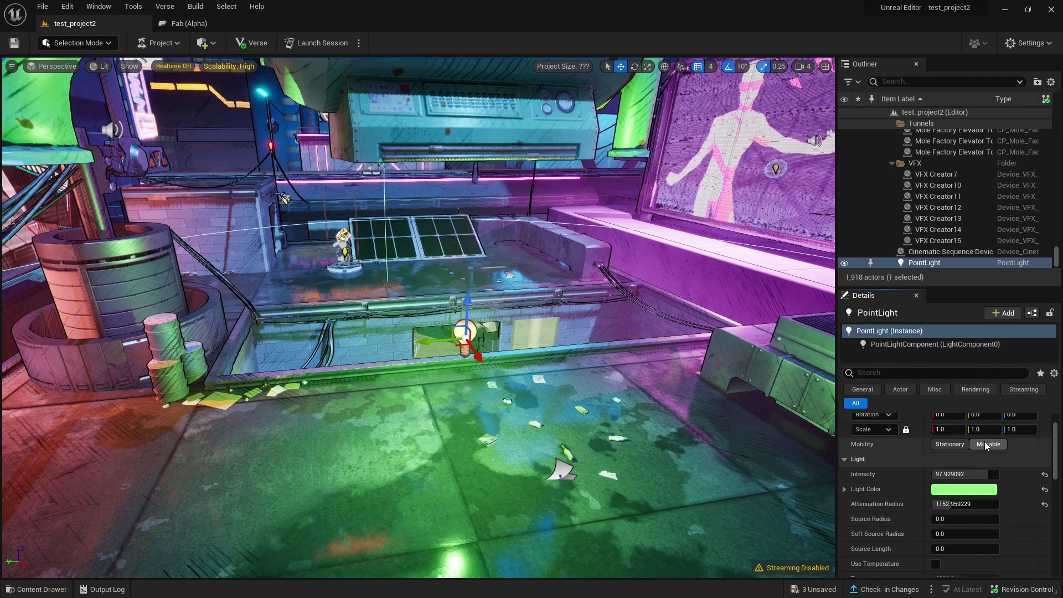
{"action": "left_click", "coordinate": [986, 445]}
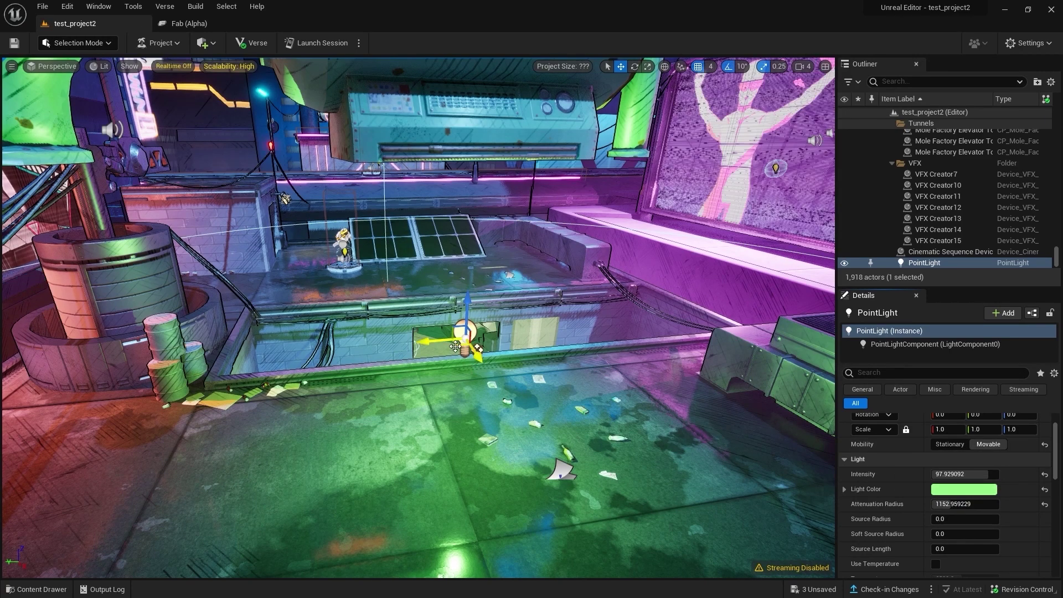
{"action": "mouse_move", "coordinate": [455, 347]}
{"action": "left_mouse_down"}
{"action": "mouse_move", "coordinate": [461, 314]}
{"action": "mouse_move", "coordinate": [630, 273]}
{"action": "mouse_move", "coordinate": [548, 413]}
{"action": "left_mouse_up"}
{"action": "left_click", "coordinate": [949, 445]}
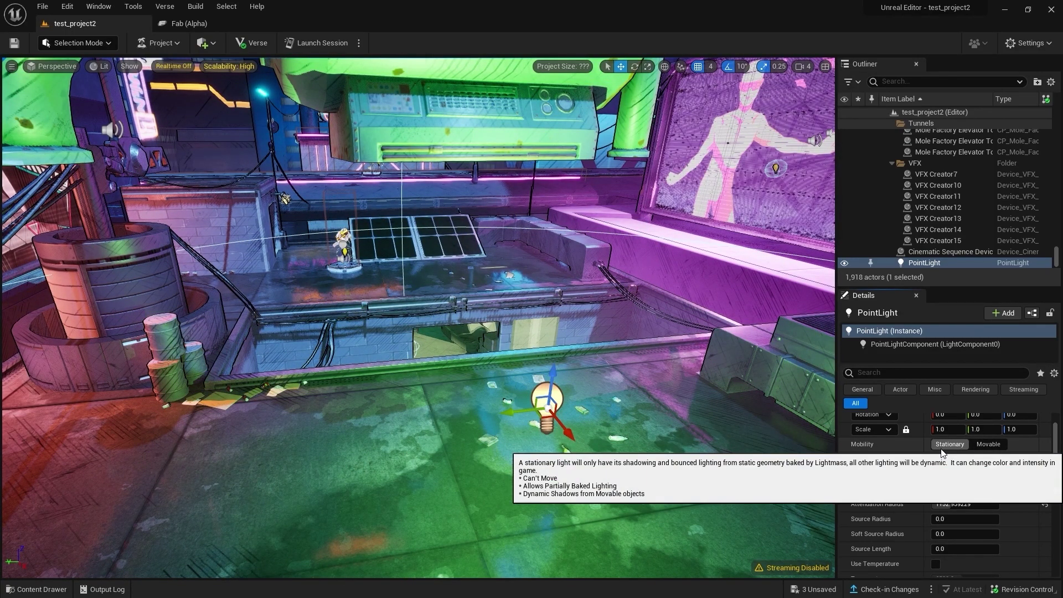
{"action": "right_click_drag", "start_coordinate": [554, 332], "coordinate": [554, 332]}
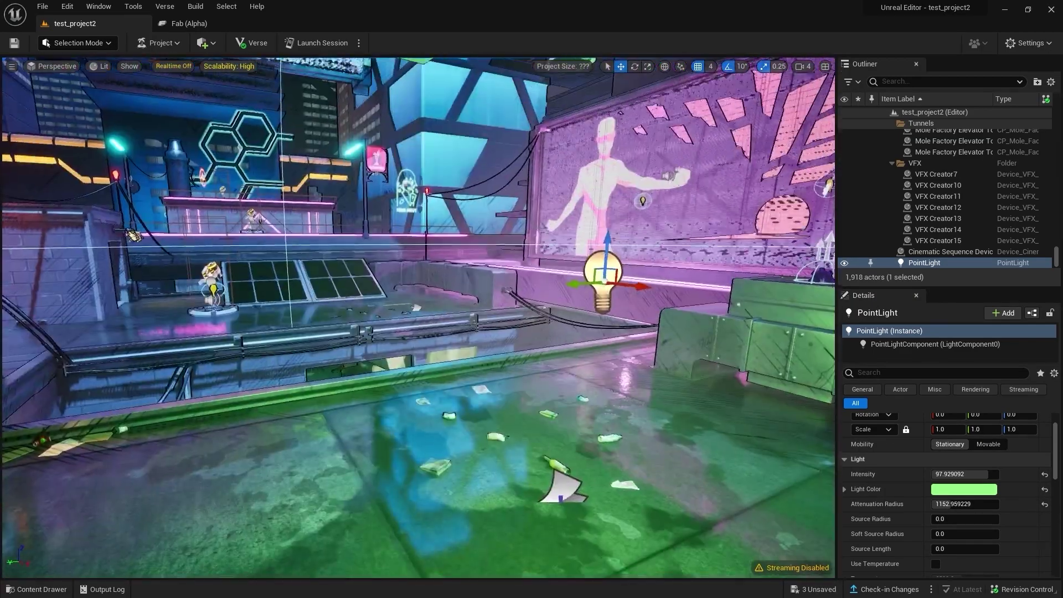
{"action": "right_click_drag", "start_coordinate": [176, 81], "coordinate": [176, 81]}
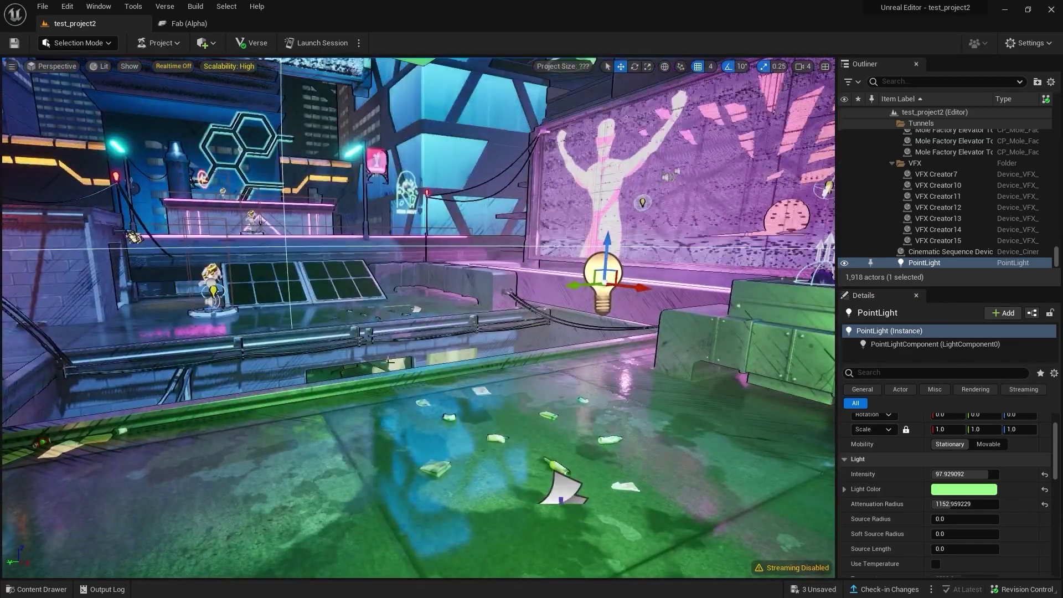
{"action": "left_click", "coordinate": [201, 43]}
{"action": "mouse_move", "coordinate": [259, 114]}
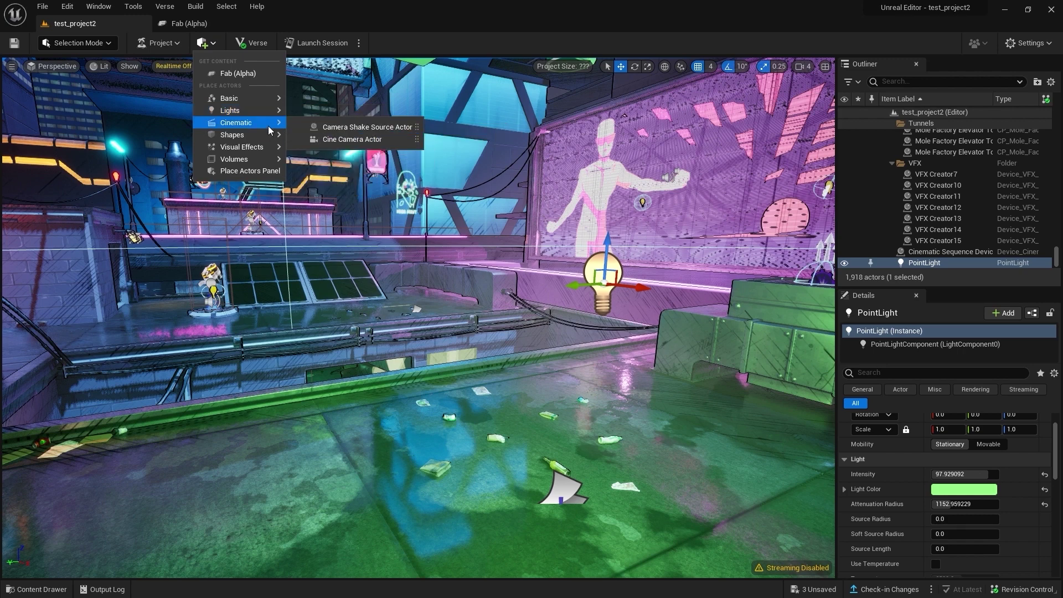
Place a Cine Camera Actor on the platform, switching between rotate and move gizmos
{"action": "left_click_drag", "start_coordinate": [327, 134], "coordinate": [344, 278]}
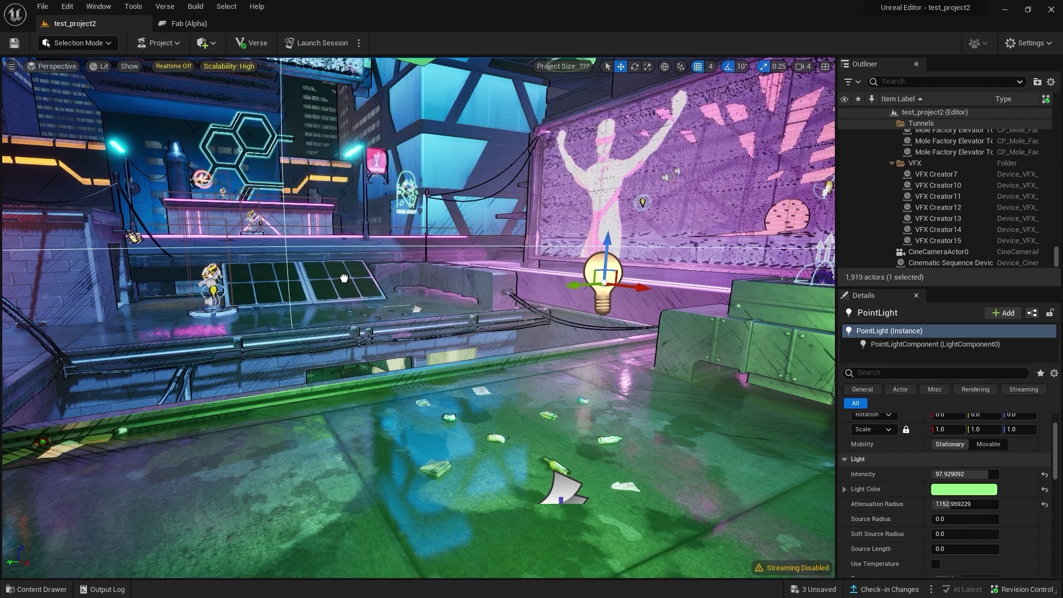
{"action": "mouse_move", "coordinate": [342, 469]}
{"action": "left_mouse_down"}
{"action": "mouse_move", "coordinate": [334, 300]}
{"action": "mouse_move", "coordinate": [310, 299]}
{"action": "left_mouse_up"}
{"action": "key", "text": "e"}
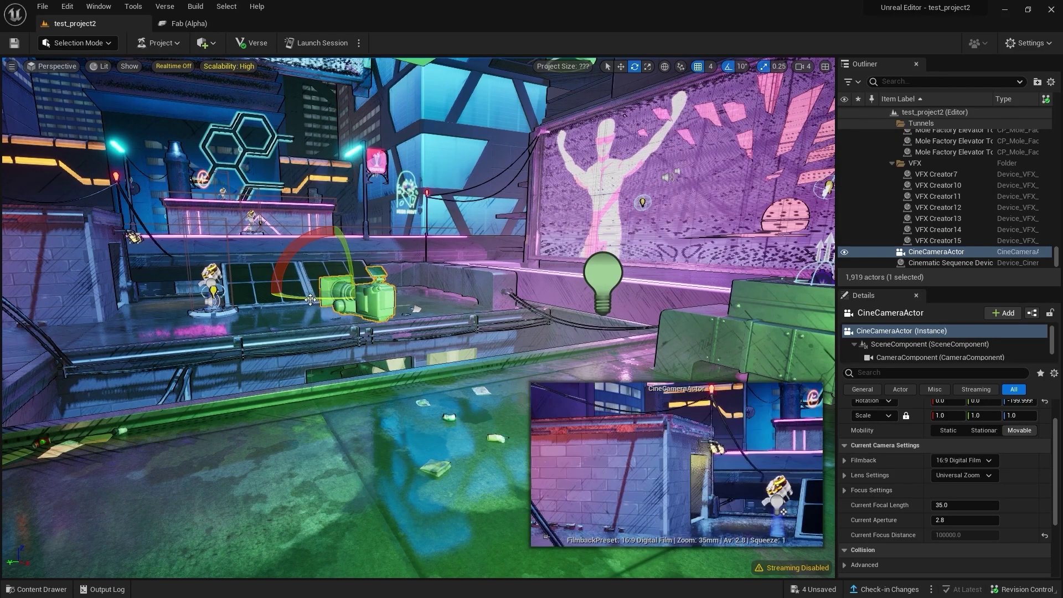
{"action": "key", "text": "w"}
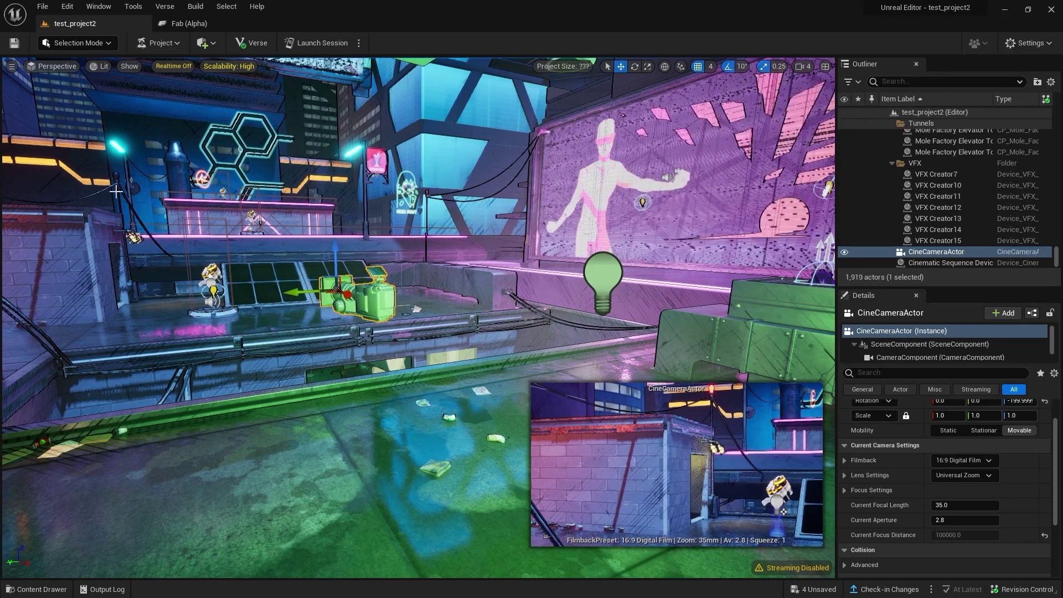
Pilot the CineCameraActor to aim it at the neon sign street, then stop piloting
{"action": "left_click", "coordinate": [58, 62]}
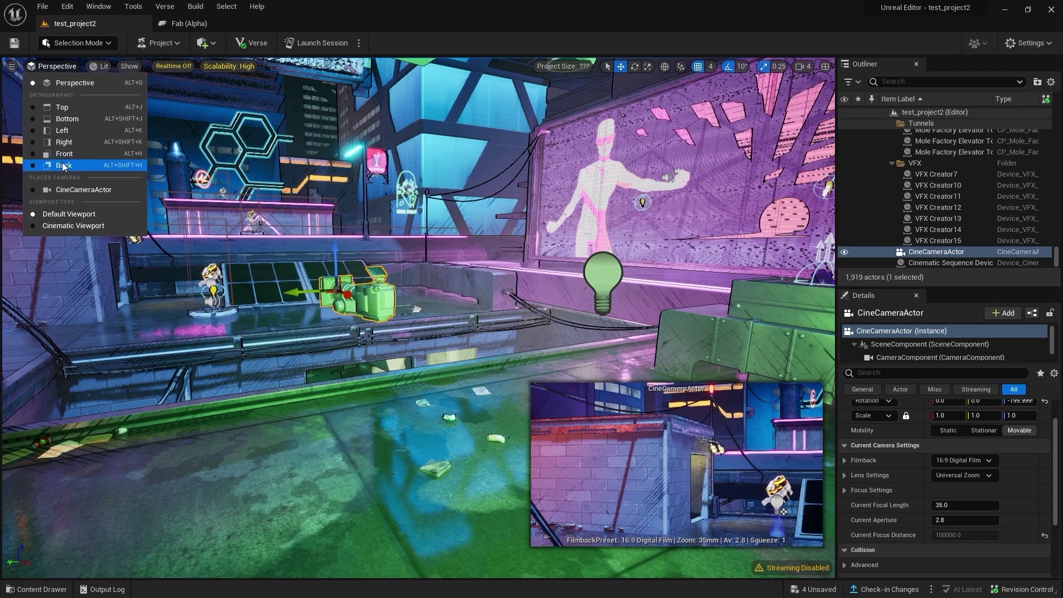
{"action": "left_click", "coordinate": [66, 186]}
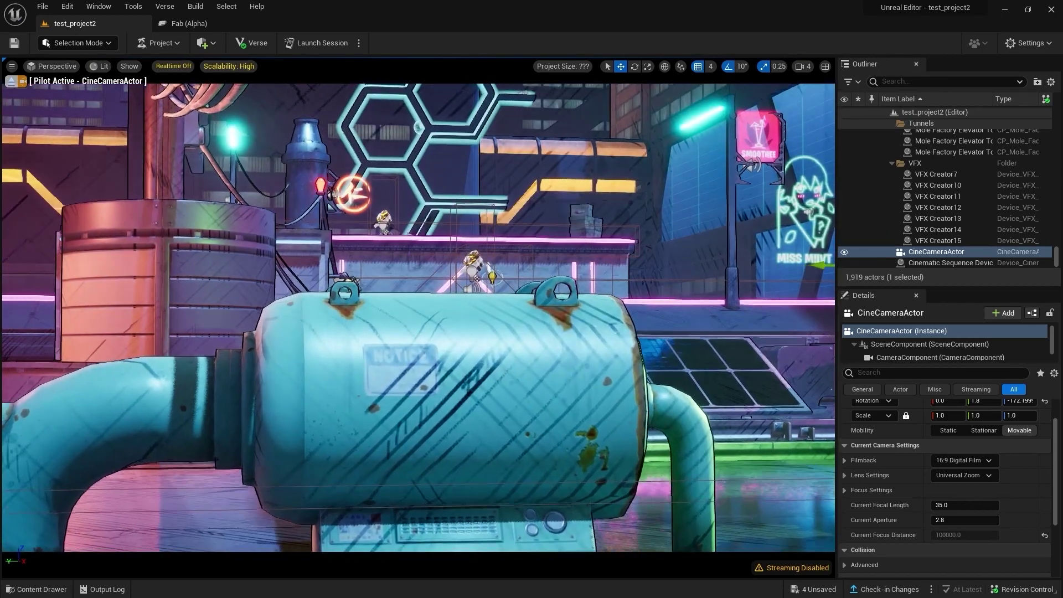
{"action": "right_click_drag", "start_coordinate": [413, 329], "coordinate": [413, 329]}
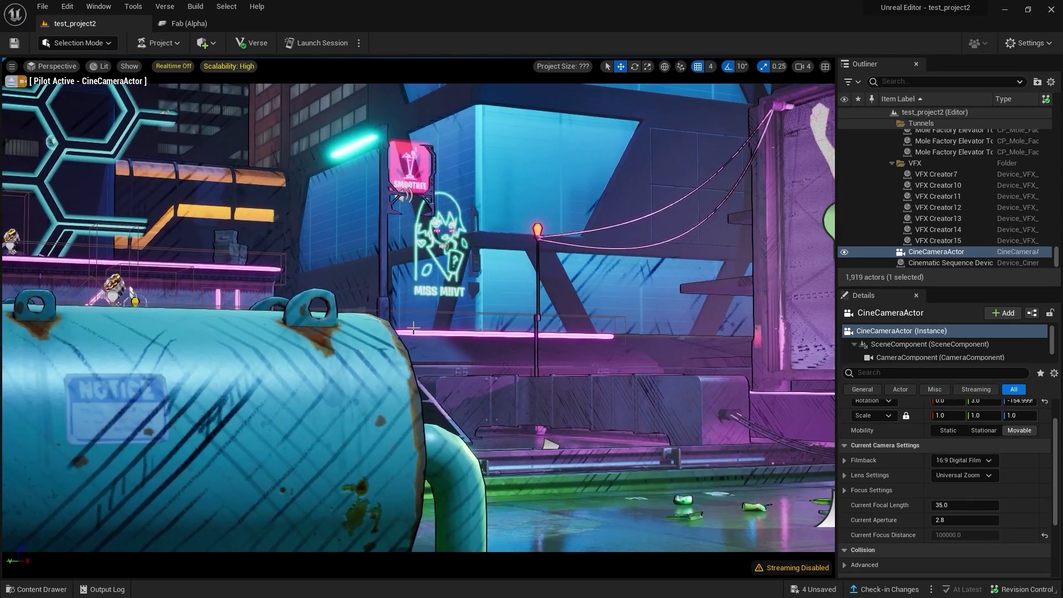
{"action": "left_click", "coordinate": [12, 82]}
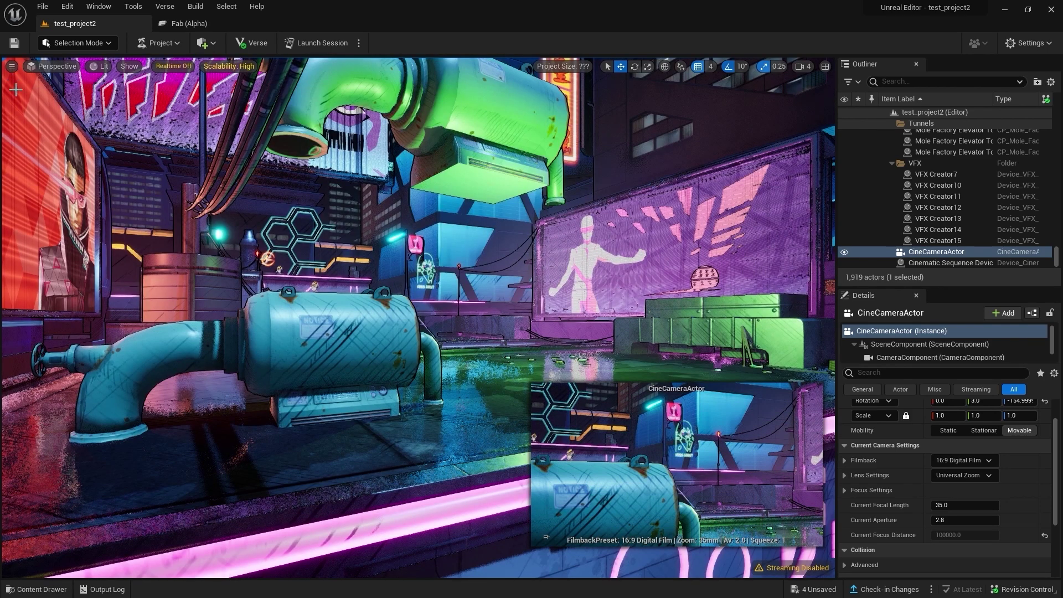
{"action": "right_click_drag", "start_coordinate": [363, 386], "coordinate": [364, 421]}
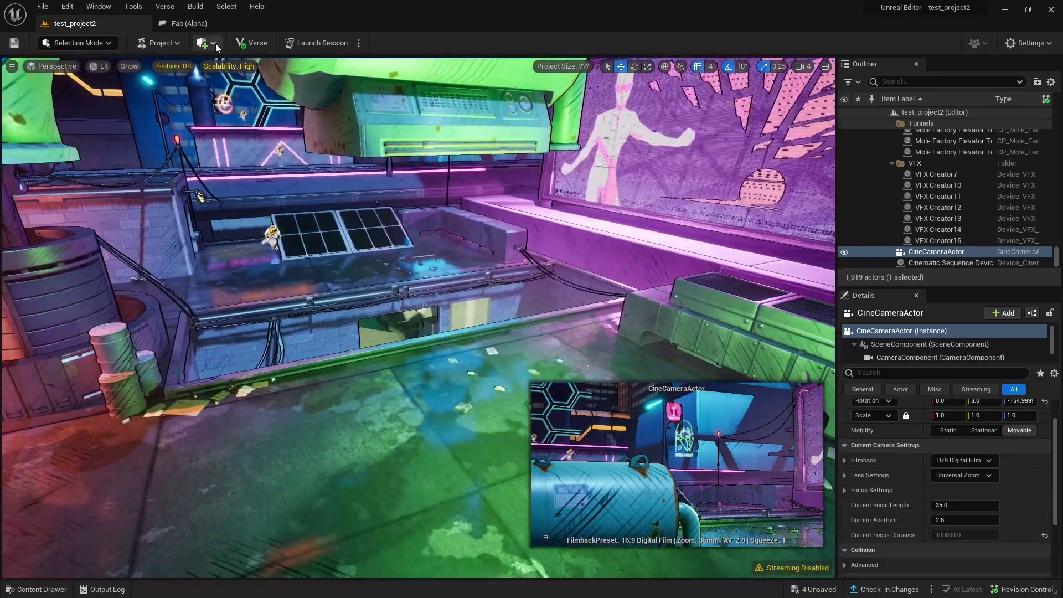
{"action": "left_click", "coordinate": [215, 43]}
Place a Cube on the rooftop floor, then focus and orbit the view around it
{"action": "mouse_move", "coordinate": [249, 133]}
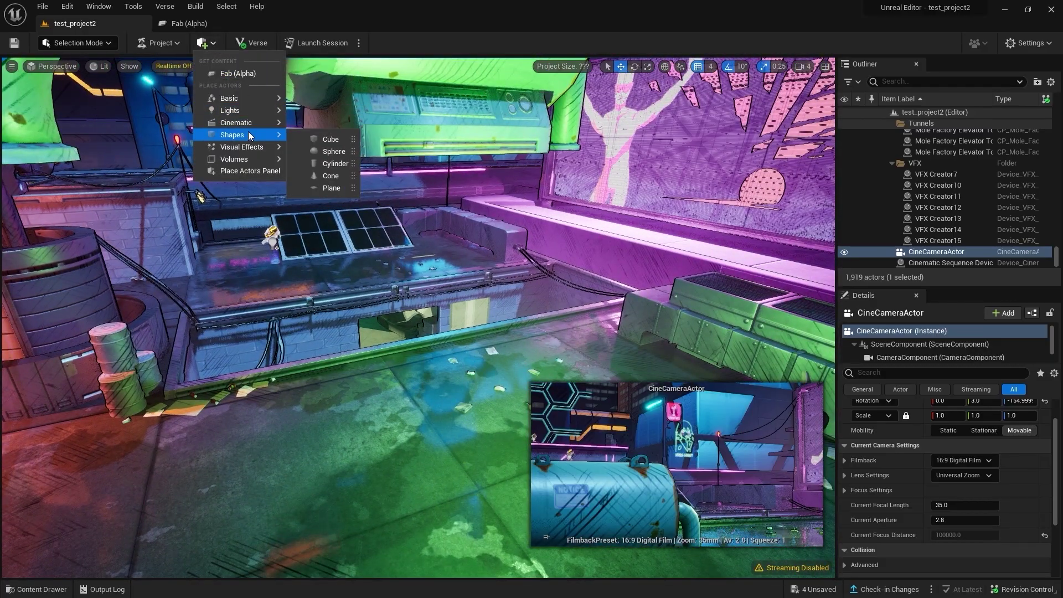
{"action": "mouse_move", "coordinate": [331, 139]}
{"action": "left_mouse_down"}
{"action": "mouse_move", "coordinate": [352, 433]}
{"action": "mouse_move", "coordinate": [357, 311]}
{"action": "mouse_move", "coordinate": [437, 378]}
{"action": "left_mouse_up"}
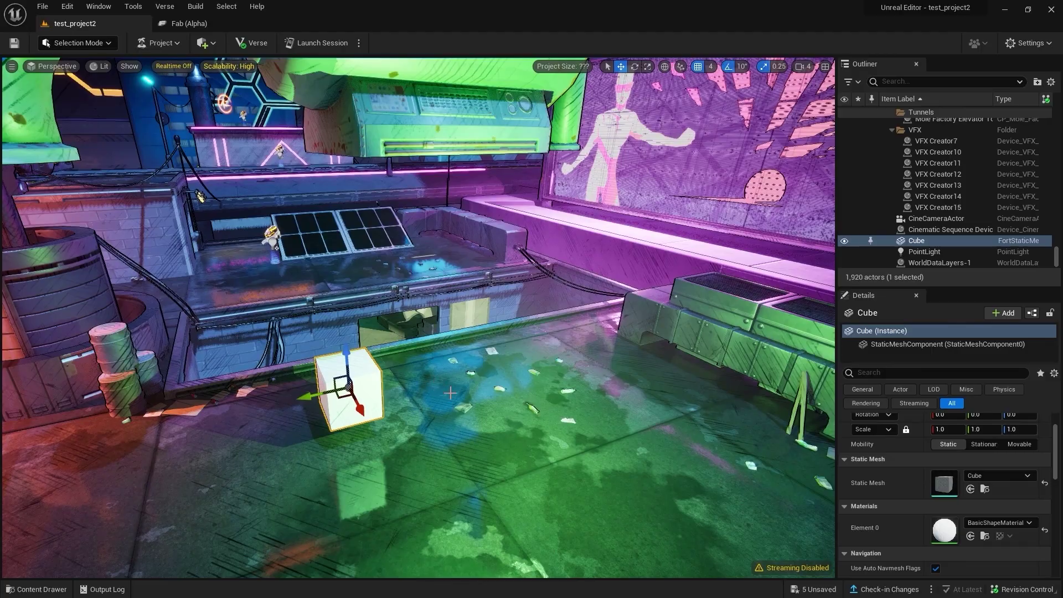
{"action": "right_click_drag", "start_coordinate": [451, 393], "coordinate": [387, 361]}
{"action": "right_click_drag", "start_coordinate": [315, 369], "coordinate": [315, 369]}
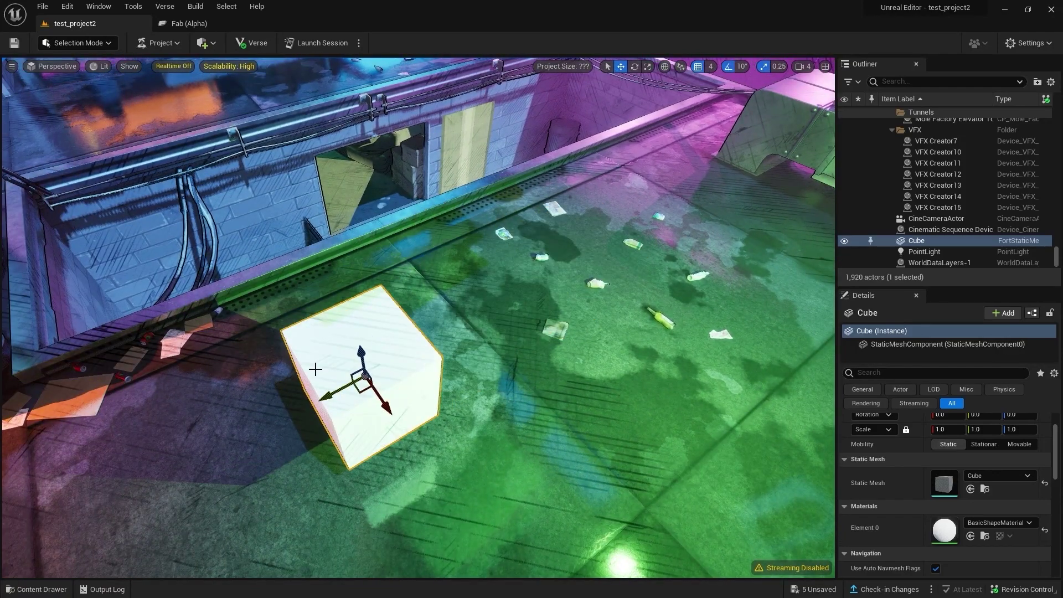
{"action": "key", "text": "f"}
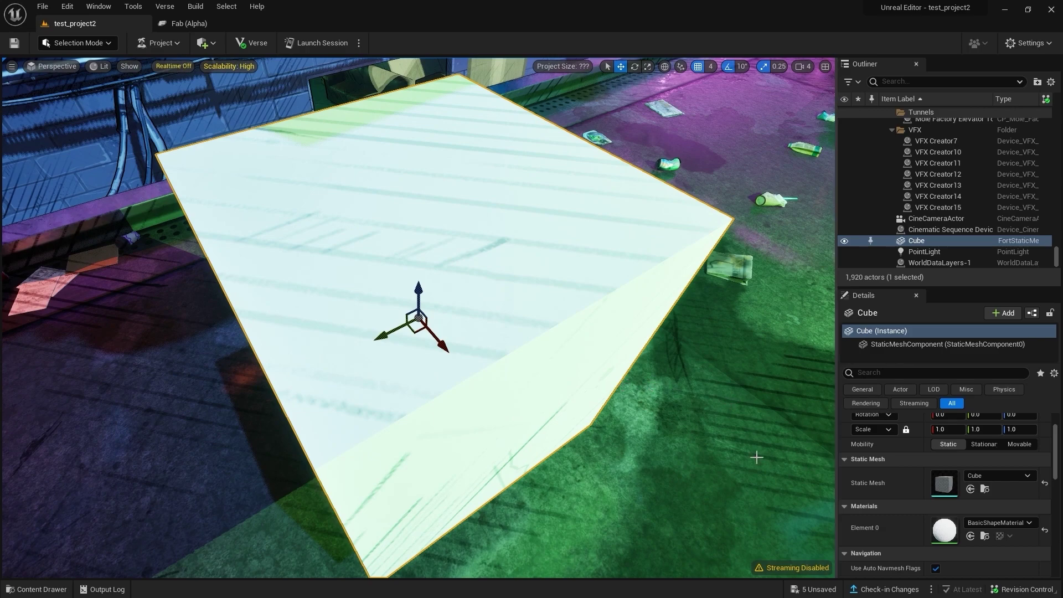
{"action": "left_click_drag", "start_coordinate": [749, 282], "coordinate": [749, 282], "text": "alt"}
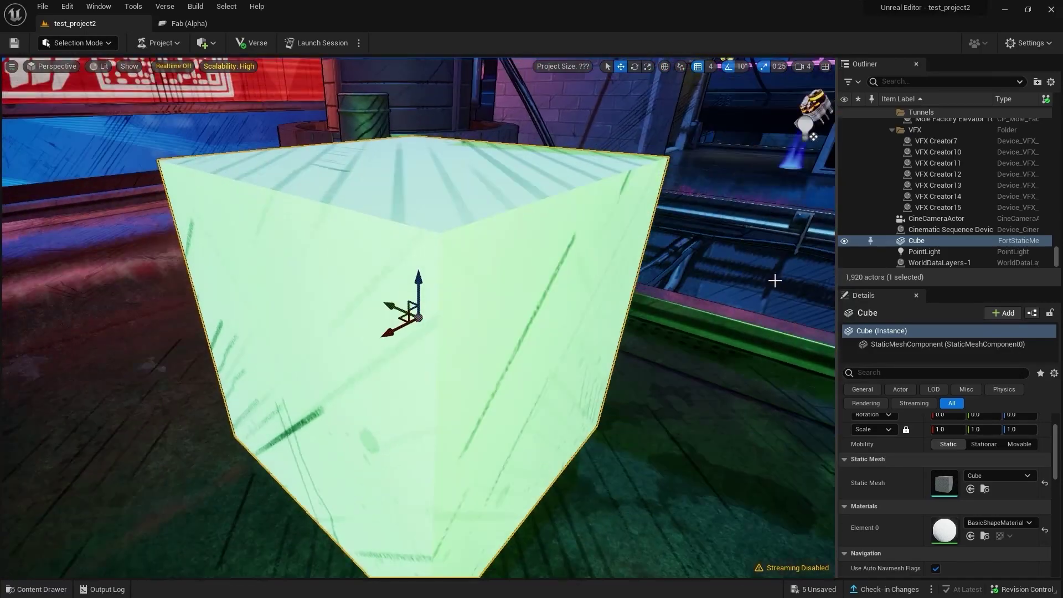
{"action": "right_click_drag", "start_coordinate": [749, 282], "coordinate": [748, 281], "text": "alt"}
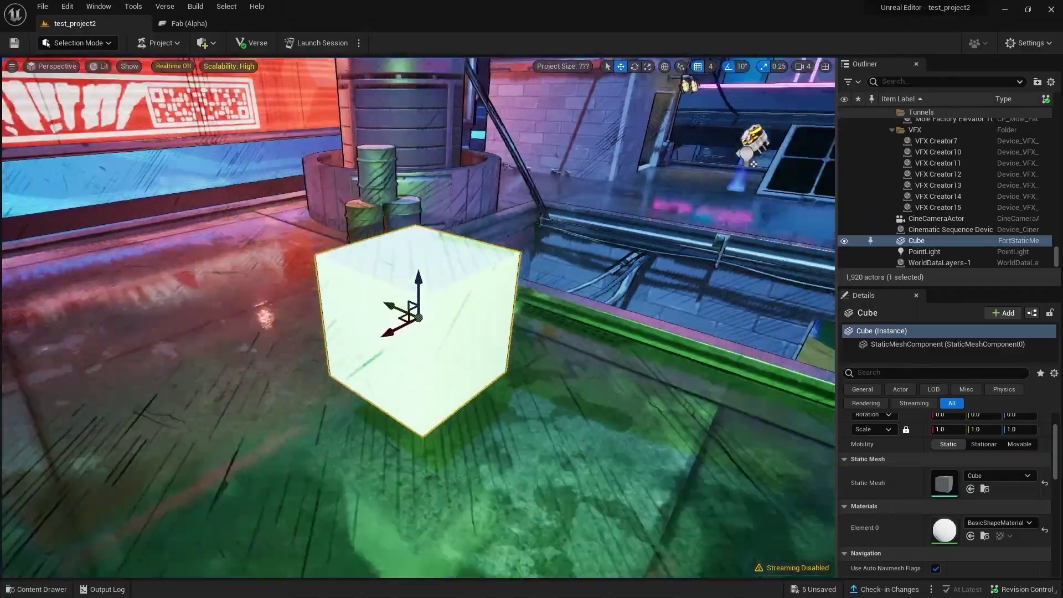
{"action": "left_click_drag", "start_coordinate": [754, 165], "coordinate": [754, 164], "text": "alt"}
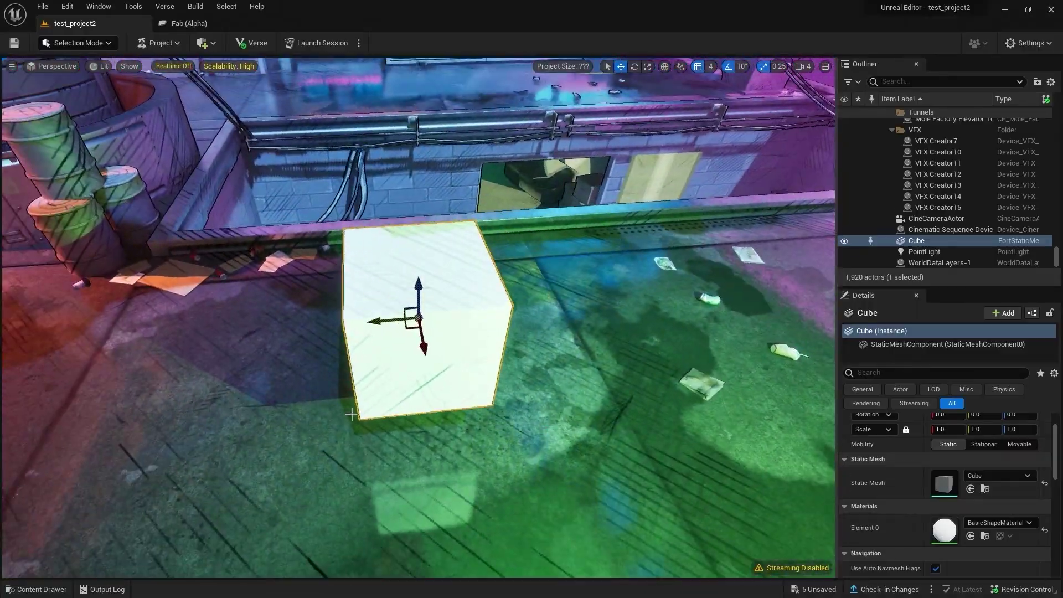
Slide the cube across the floor and reframe the view on it against the buildings
{"action": "left_click_drag", "start_coordinate": [378, 322], "coordinate": [692, 358]}
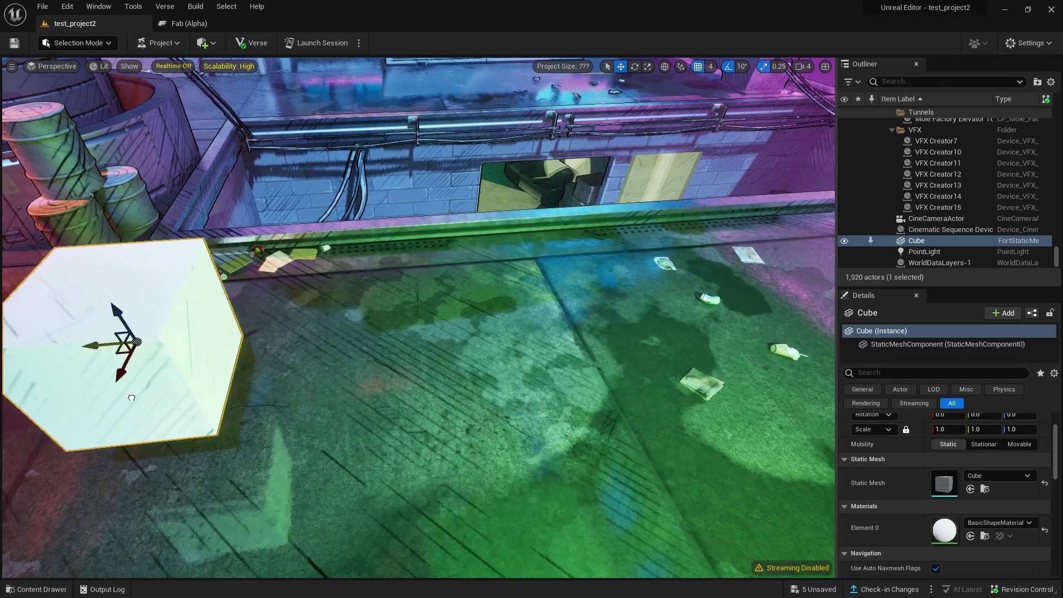
{"action": "left_click_drag", "start_coordinate": [327, 323], "coordinate": [327, 323], "text": "alt"}
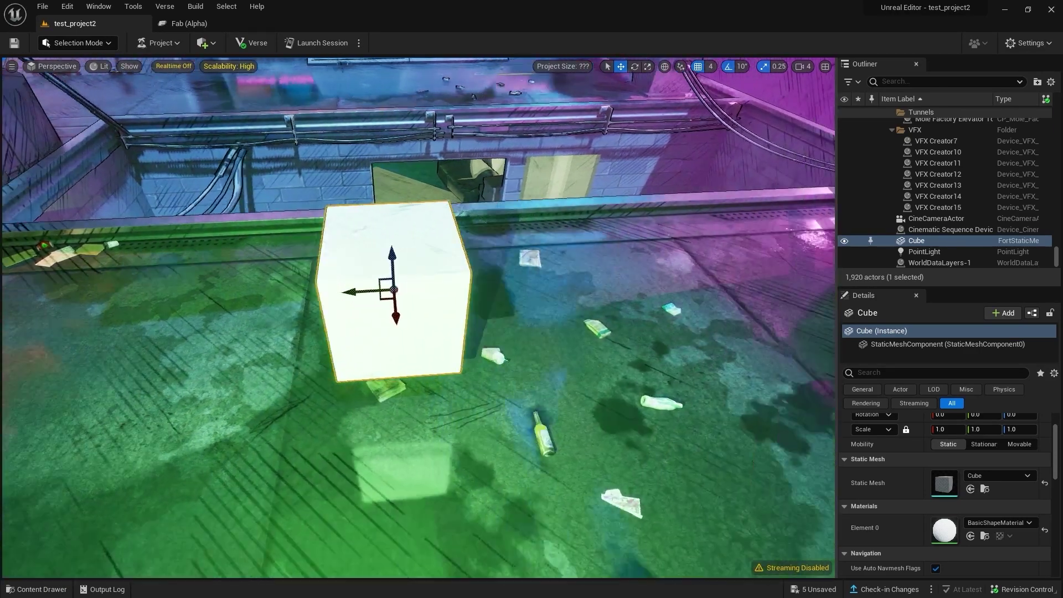
{"action": "left_click_drag", "start_coordinate": [286, 291], "coordinate": [286, 291], "text": "alt"}
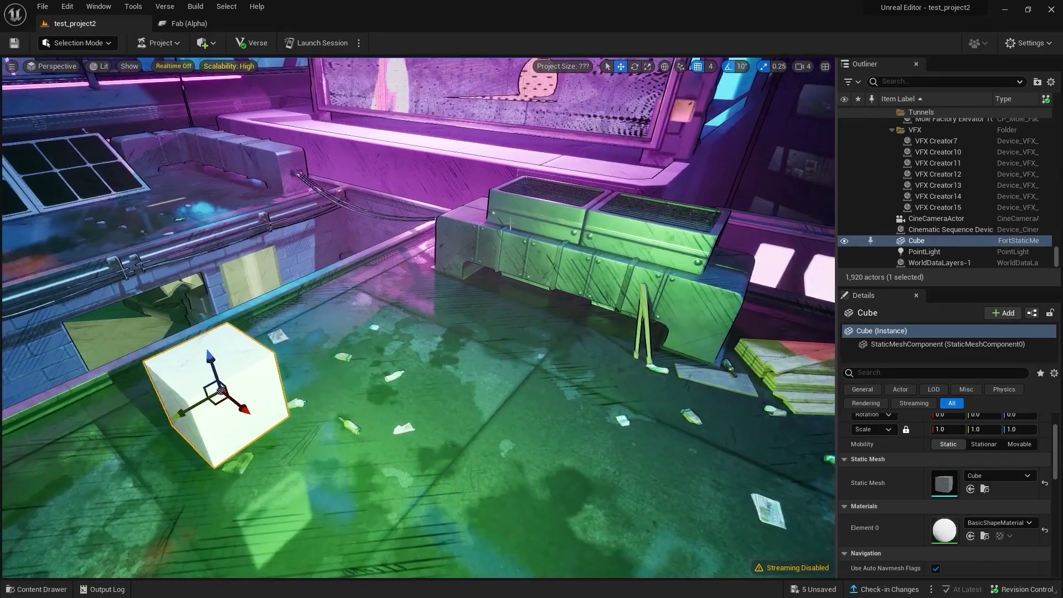
{"action": "mouse_move", "coordinate": [210, 406]}
{"action": "left_mouse_down", "text": "alt"}
{"action": "mouse_move", "coordinate": [354, 431]}
{"action": "mouse_move", "coordinate": [759, 360]}
{"action": "left_mouse_up", "text": "alt"}
{"action": "key", "text": "f"}
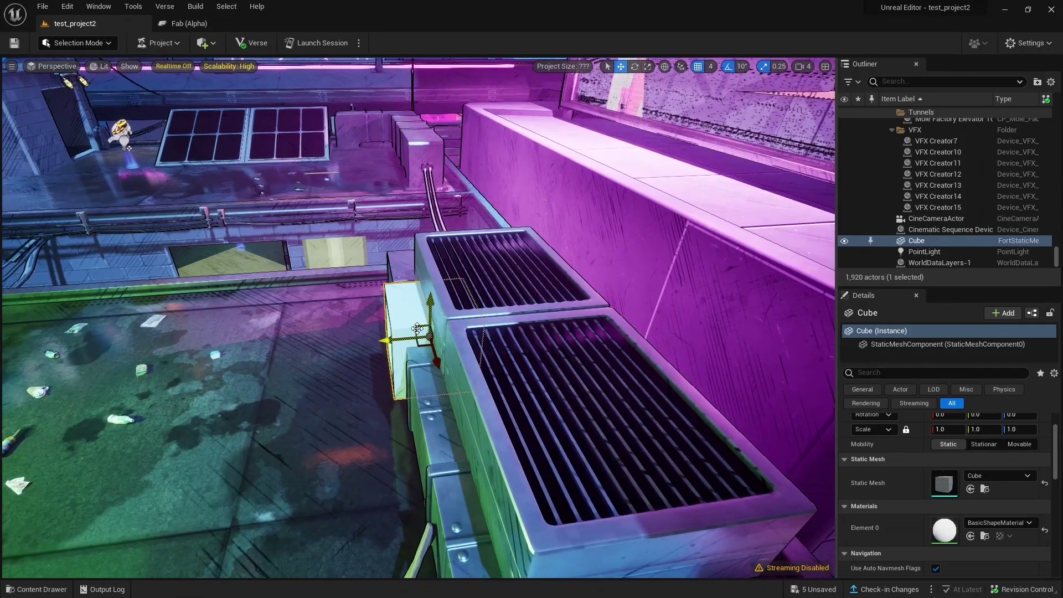
Lift the cube onto the vent unit, then set it back on the floor before the ledge
{"action": "mouse_move", "coordinate": [417, 329]}
{"action": "left_mouse_down"}
{"action": "mouse_move", "coordinate": [471, 185]}
{"action": "mouse_move", "coordinate": [759, 297]}
{"action": "mouse_move", "coordinate": [134, 372]}
{"action": "mouse_move", "coordinate": [62, 400]}
{"action": "mouse_move", "coordinate": [192, 402]}
{"action": "left_mouse_up"}
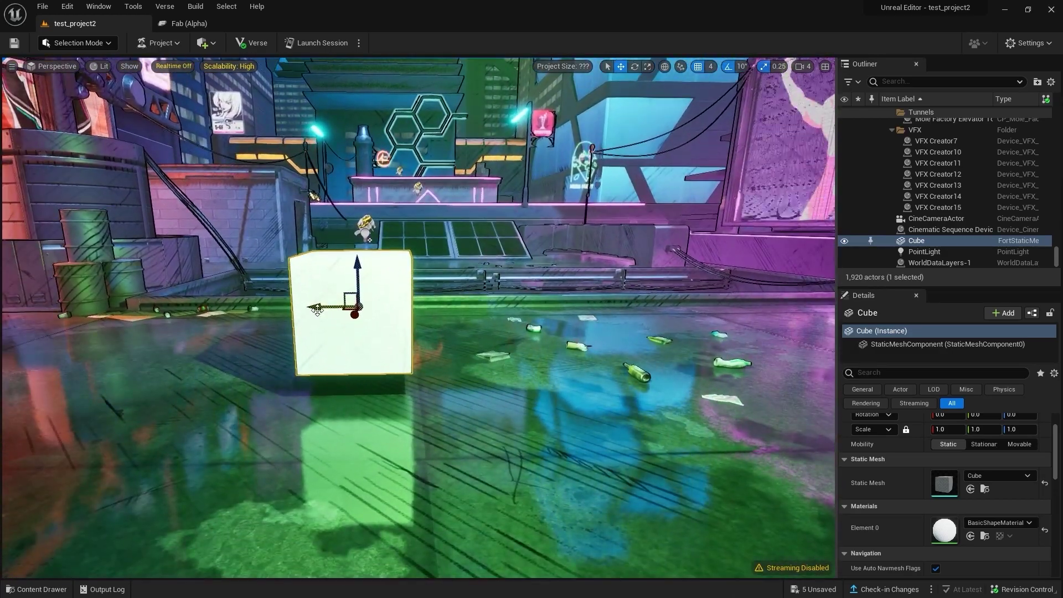
{"action": "mouse_move", "coordinate": [315, 307]}
{"action": "left_mouse_down"}
{"action": "mouse_move", "coordinate": [132, 327]}
{"action": "mouse_move", "coordinate": [347, 267]}
{"action": "left_mouse_up"}
{"action": "left_click_drag", "start_coordinate": [171, 268], "coordinate": [172, 267], "text": "shift"}
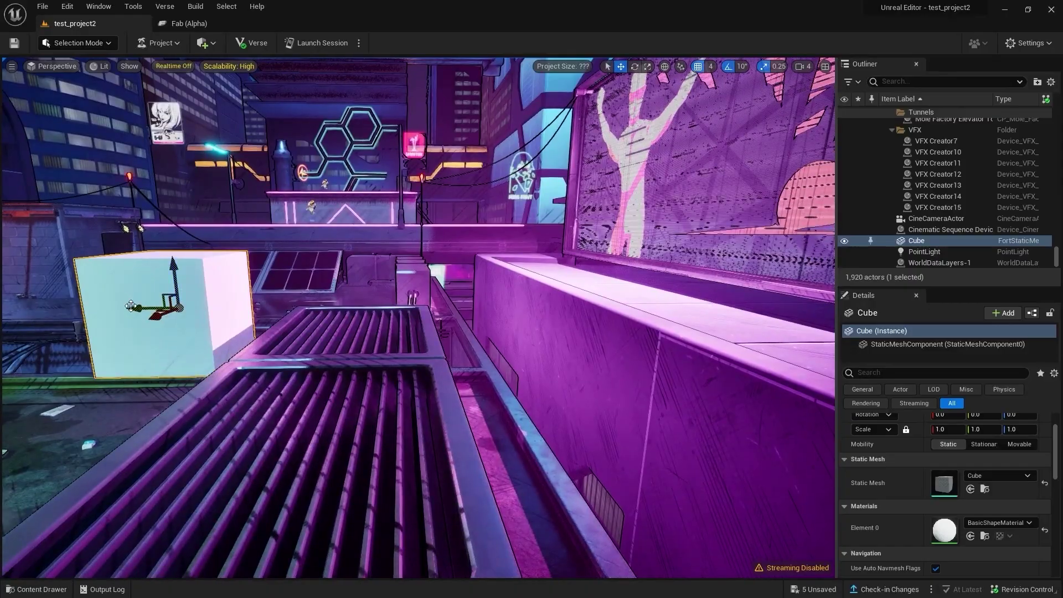
{"action": "left_click_drag", "start_coordinate": [131, 307], "coordinate": [173, 260], "text": "shift"}
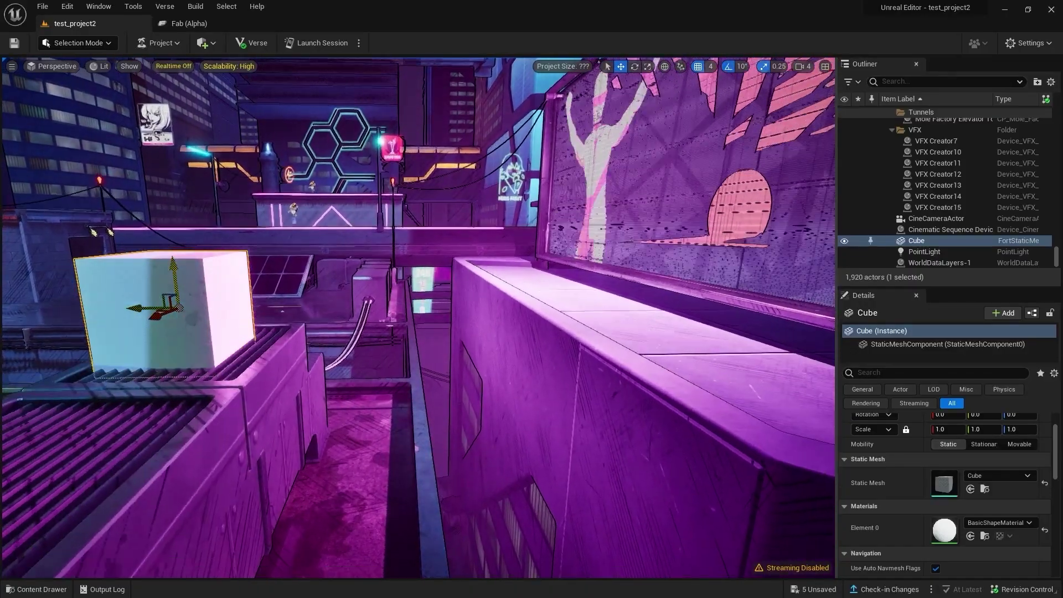
{"action": "key", "text": "f"}
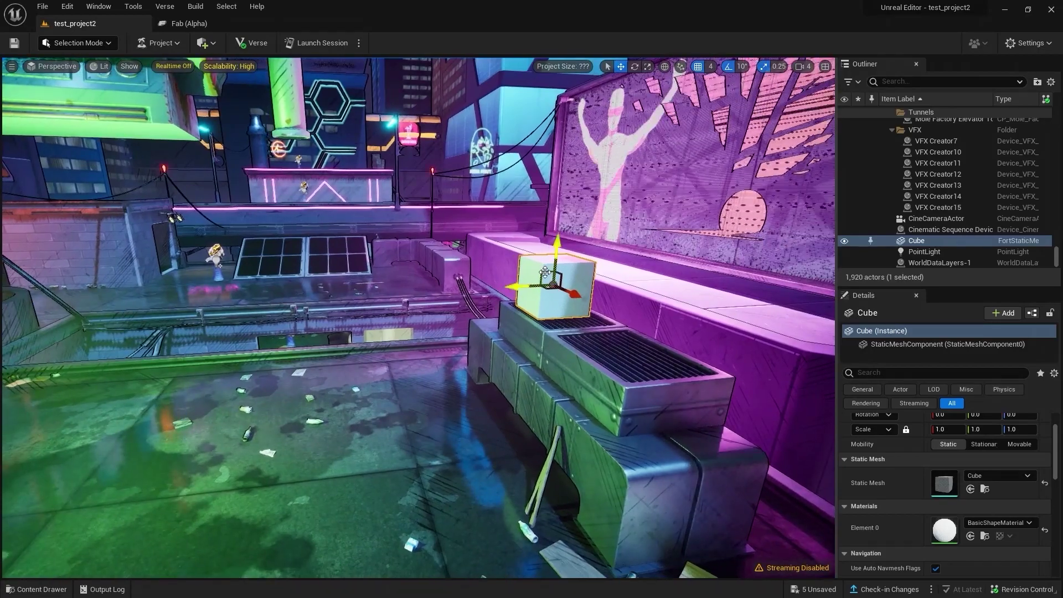
{"action": "left_click_drag", "start_coordinate": [551, 343], "coordinate": [319, 370]}
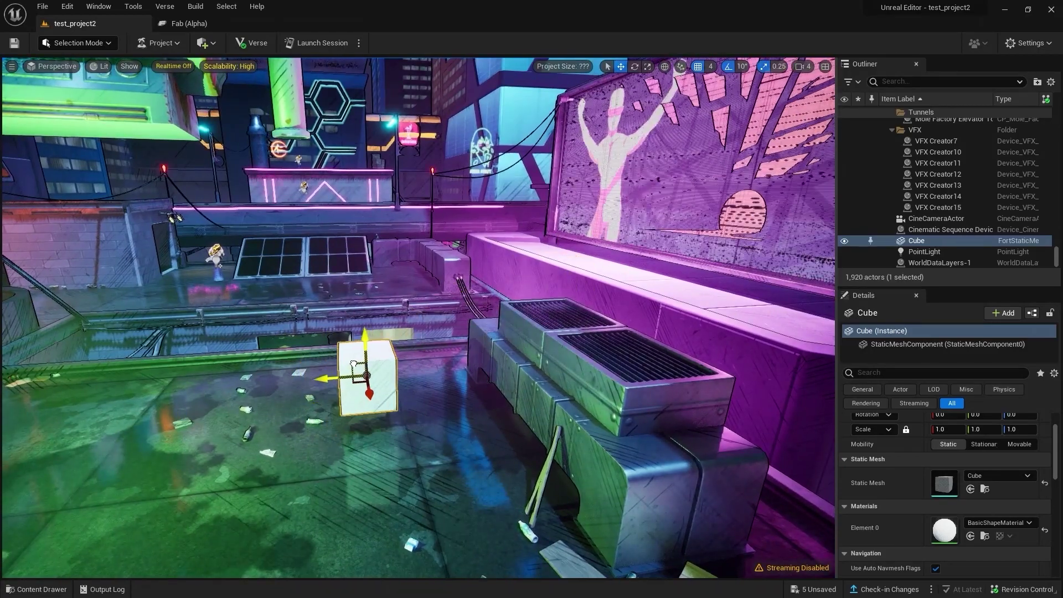
{"action": "right_click_drag", "start_coordinate": [319, 370], "coordinate": [372, 269]}
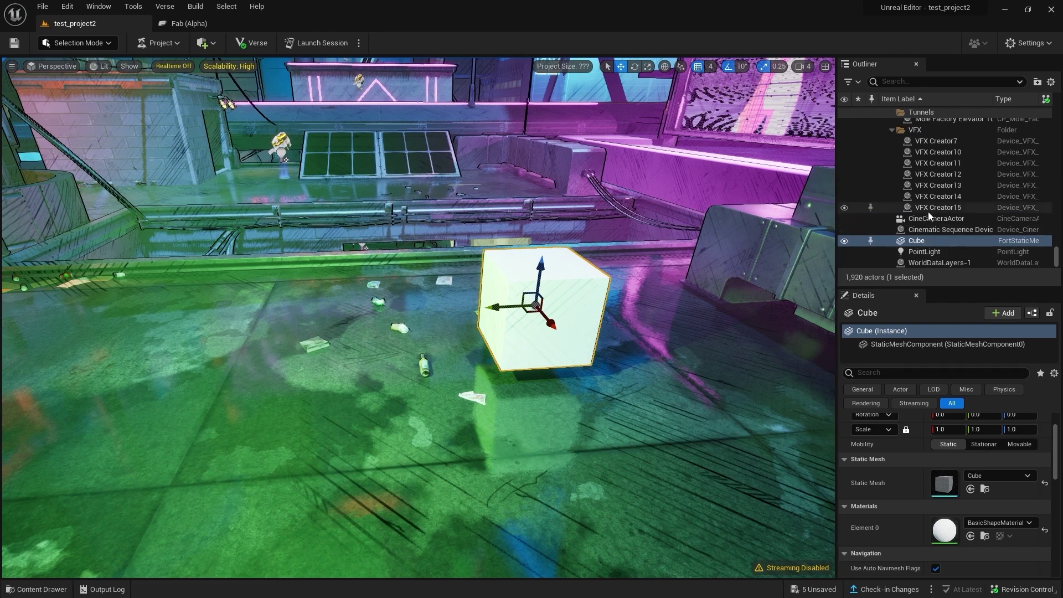
Duplicate the Cube via its Outliner Edit menu, move the copy left, then delete it
{"action": "right_click", "coordinate": [917, 242]}
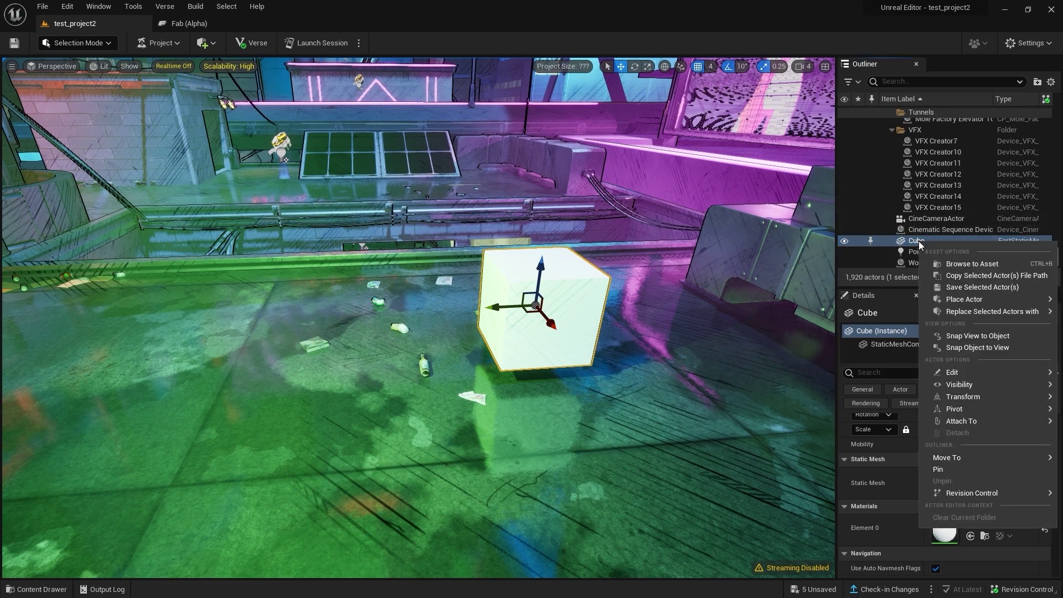
{"action": "mouse_move", "coordinate": [955, 372]}
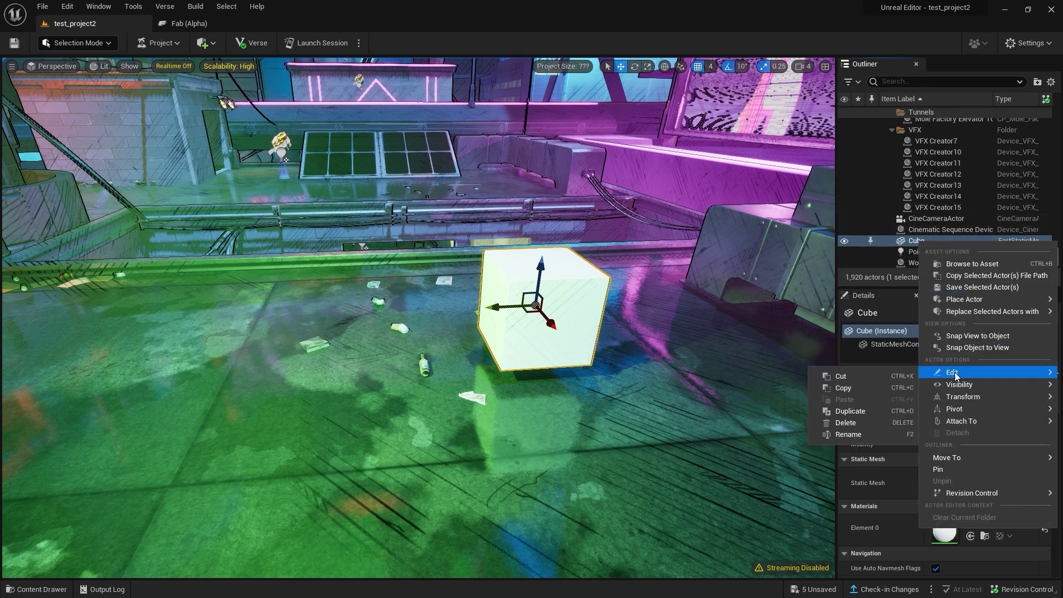
{"action": "left_click", "coordinate": [879, 410]}
{"action": "left_click_drag", "start_coordinate": [523, 312], "coordinate": [310, 283]}
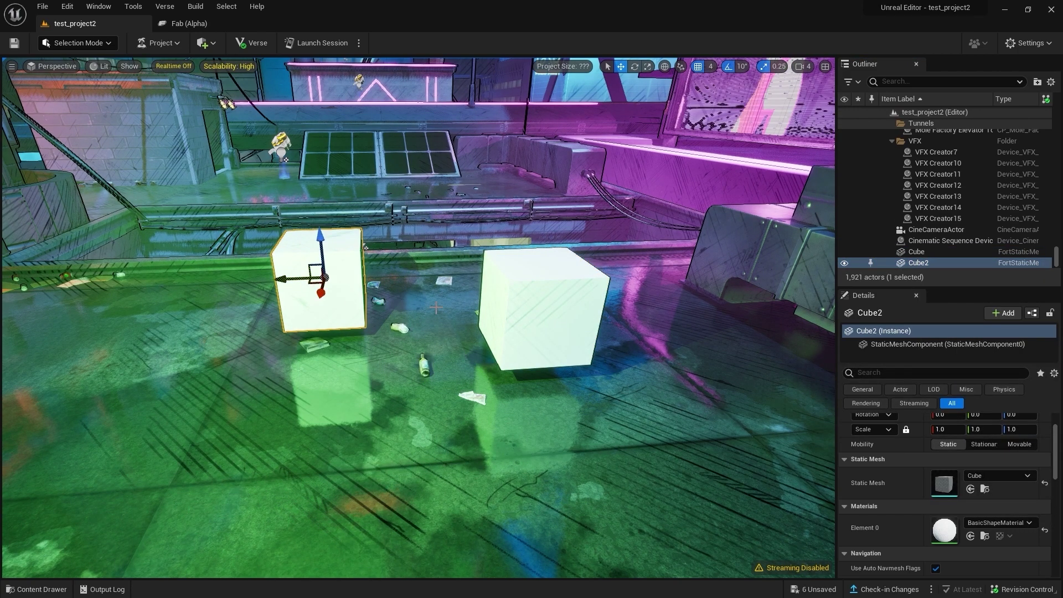
{"action": "key", "text": "Delete"}
Try Ctrl+D and discard the copy, then Alt-drag copies of the cube out beside the original
{"action": "left_click", "coordinate": [562, 306]}
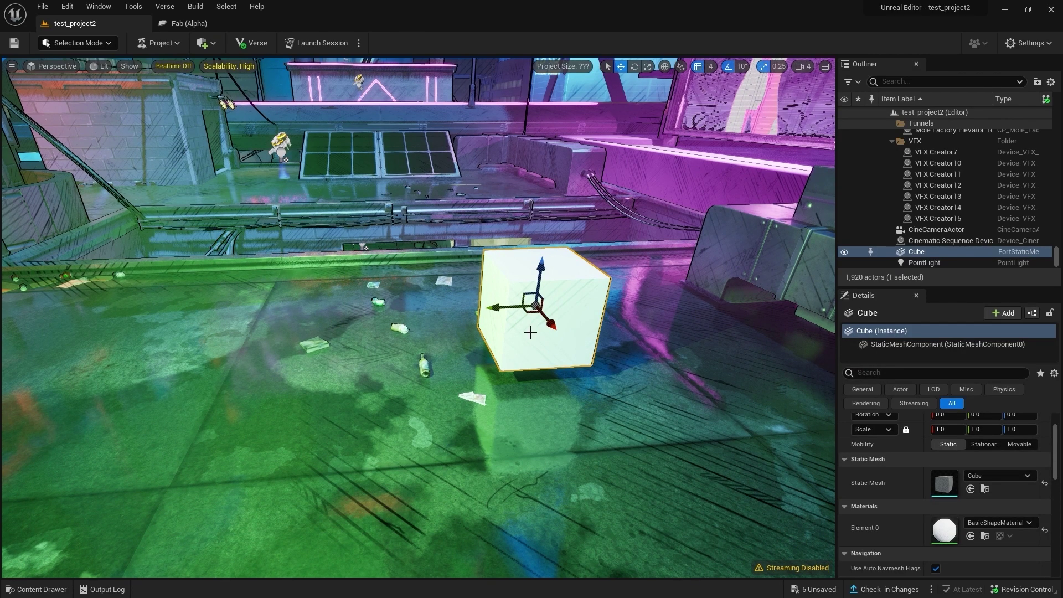
{"action": "key", "text": "ctrl+d"}
{"action": "left_click_drag", "start_coordinate": [528, 316], "coordinate": [262, 269]}
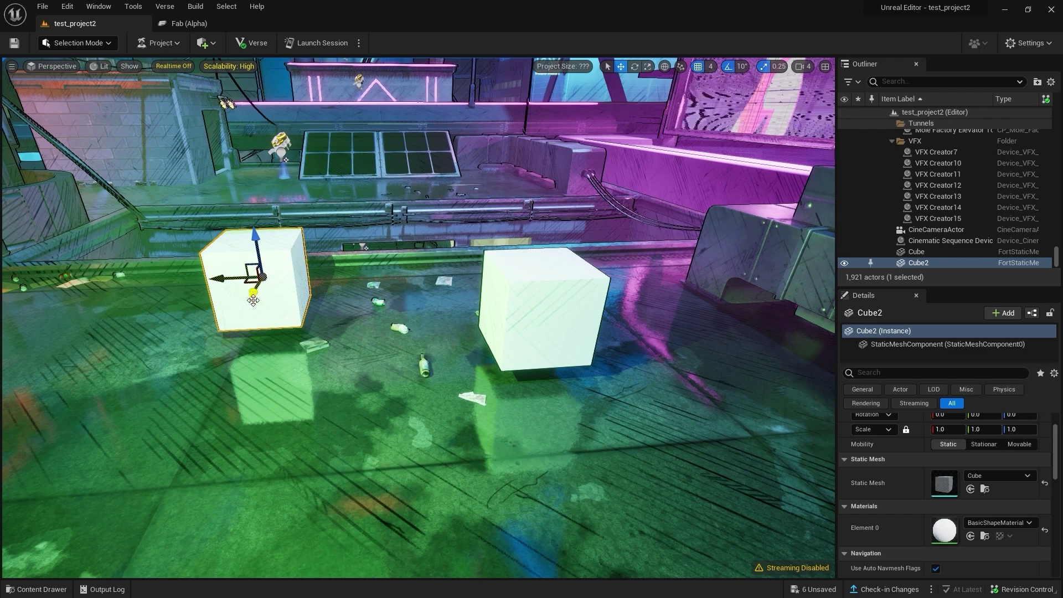
{"action": "key", "text": "Delete"}
{"action": "left_click", "coordinate": [556, 298]}
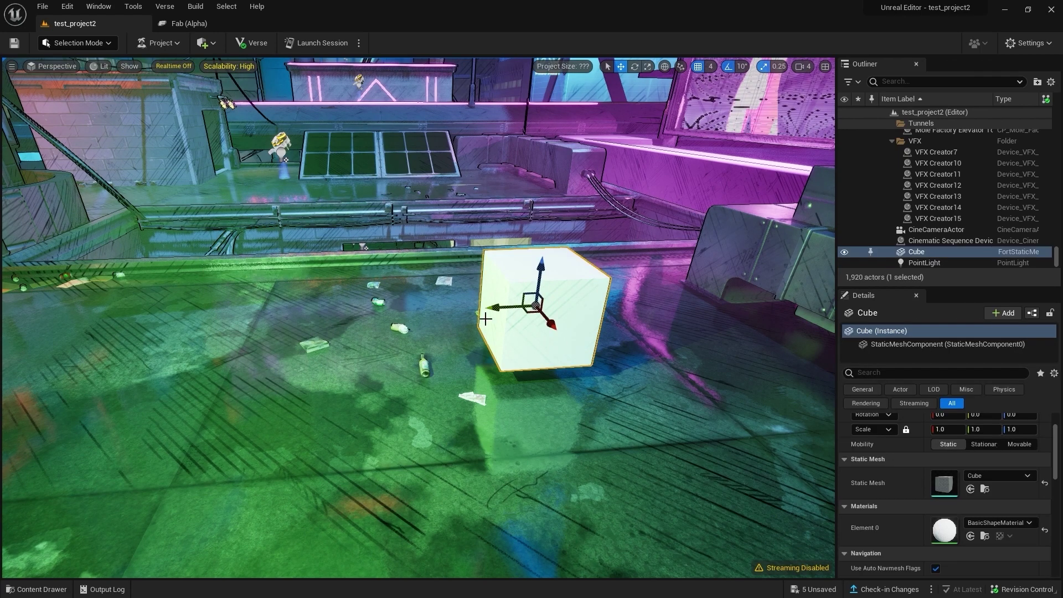
{"action": "mouse_move", "coordinate": [509, 306]}
{"action": "left_mouse_down", "text": "alt"}
{"action": "mouse_move", "coordinate": [415, 321]}
{"action": "mouse_move", "coordinate": [97, 321]}
{"action": "left_mouse_up", "text": "alt"}
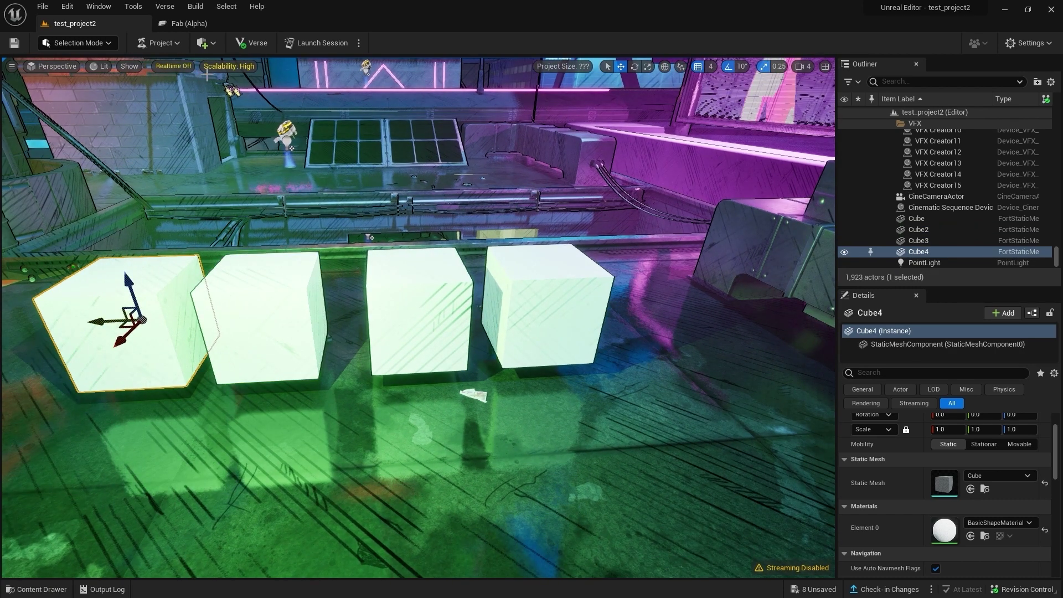
Orbit the view above the row of four cubes and launch a playtest session
{"action": "left_click", "coordinate": [208, 44]}
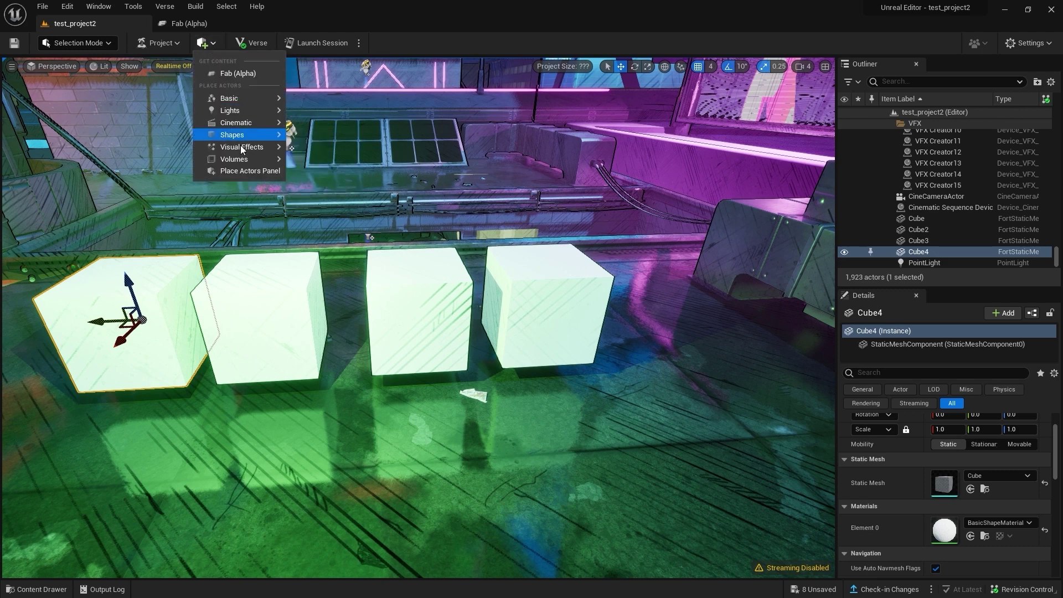
{"action": "mouse_move", "coordinate": [240, 148]}
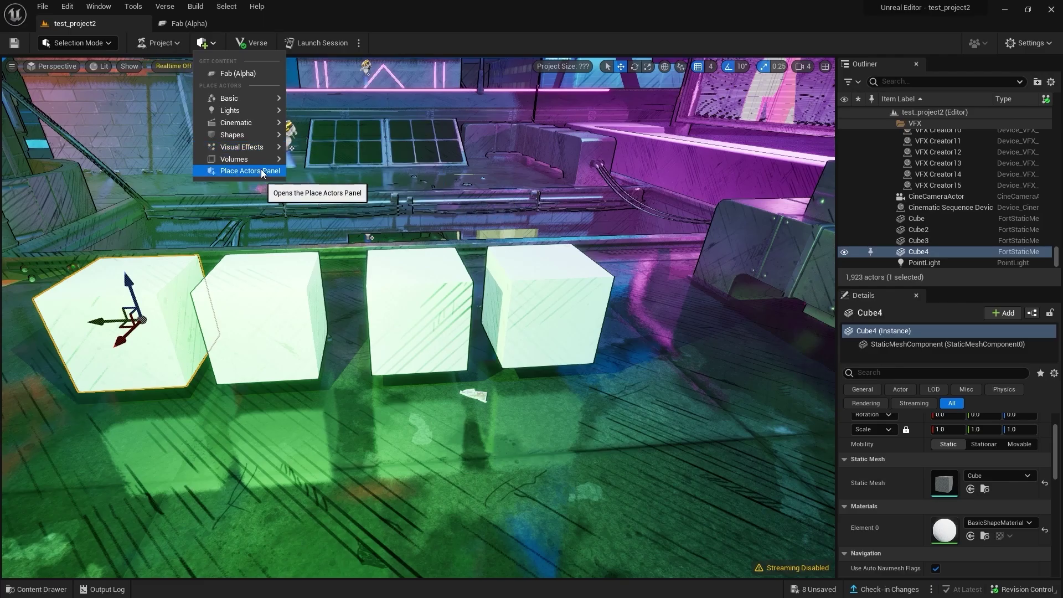
{"action": "mouse_move", "coordinate": [297, 356]}
{"action": "right_mouse_down"}
{"action": "mouse_move", "coordinate": [333, 249]}
{"action": "mouse_move", "coordinate": [332, 344]}
{"action": "right_mouse_up"}
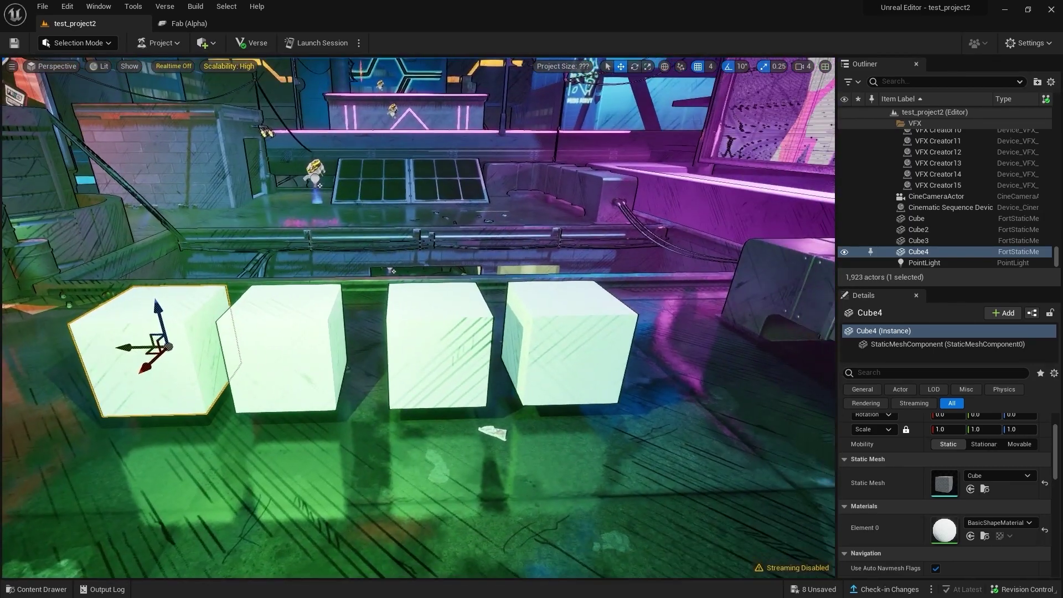
{"action": "right_click_drag", "start_coordinate": [304, 356], "coordinate": [249, 356]}
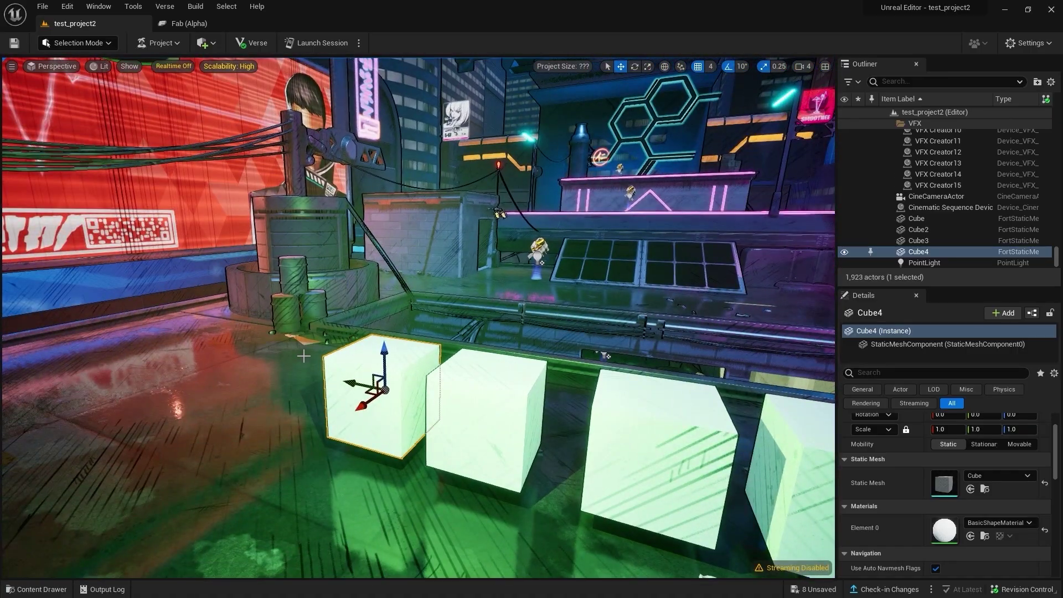
{"action": "mouse_move", "coordinate": [457, 351]}
{"action": "right_mouse_down"}
{"action": "mouse_move", "coordinate": [457, 387]}
{"action": "mouse_move", "coordinate": [421, 398]}
{"action": "mouse_move", "coordinate": [317, 166]}
{"action": "right_mouse_up"}
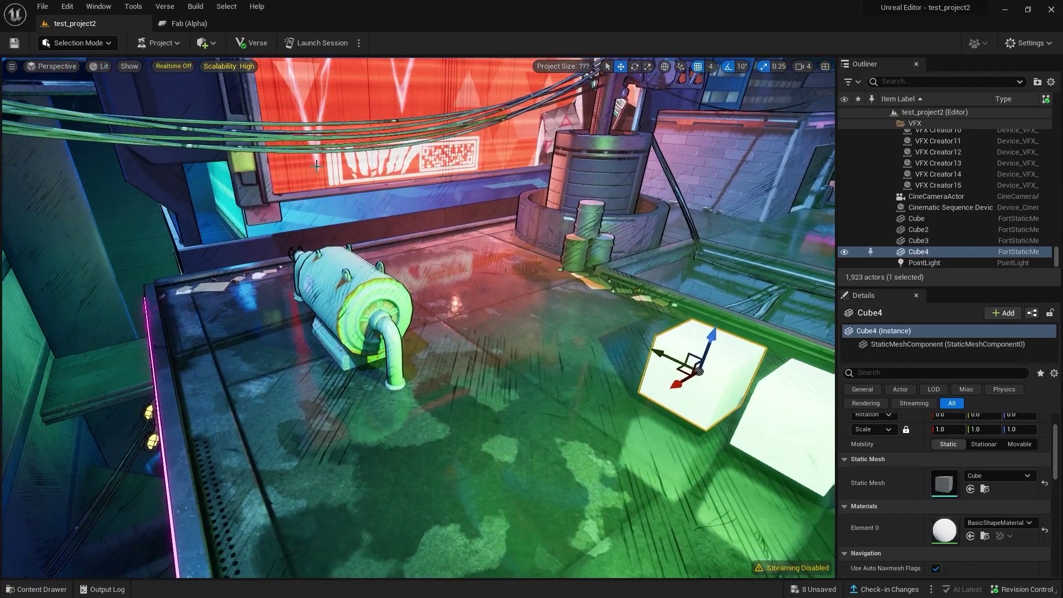
{"action": "left_click", "coordinate": [313, 42]}
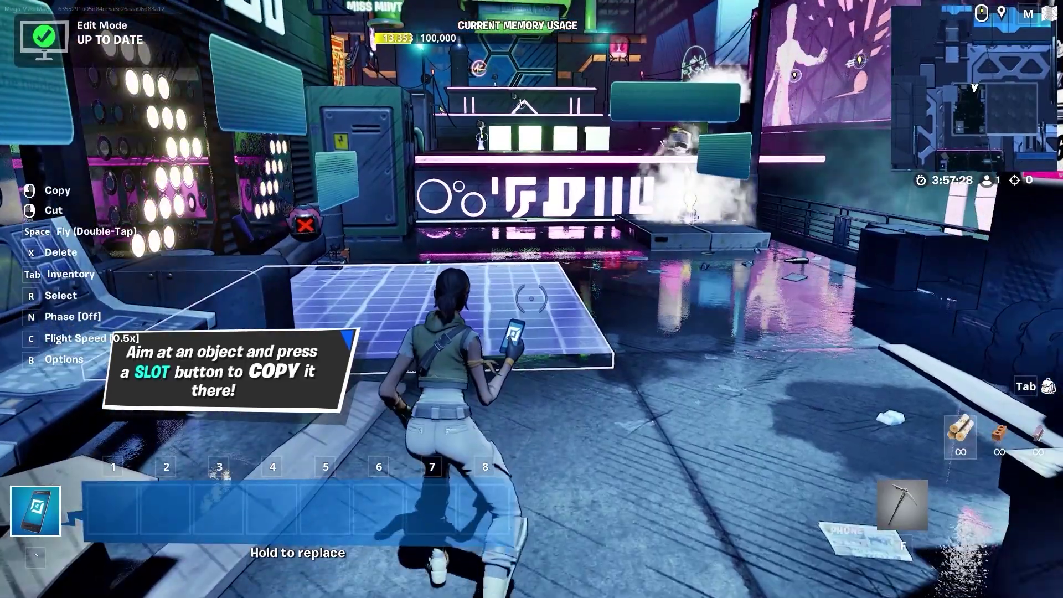
In the playtest, switch hotbar slots, enter build mode, pickaxe the electrical cabinet, and check the inventory
{"action": "key", "text": "8"}
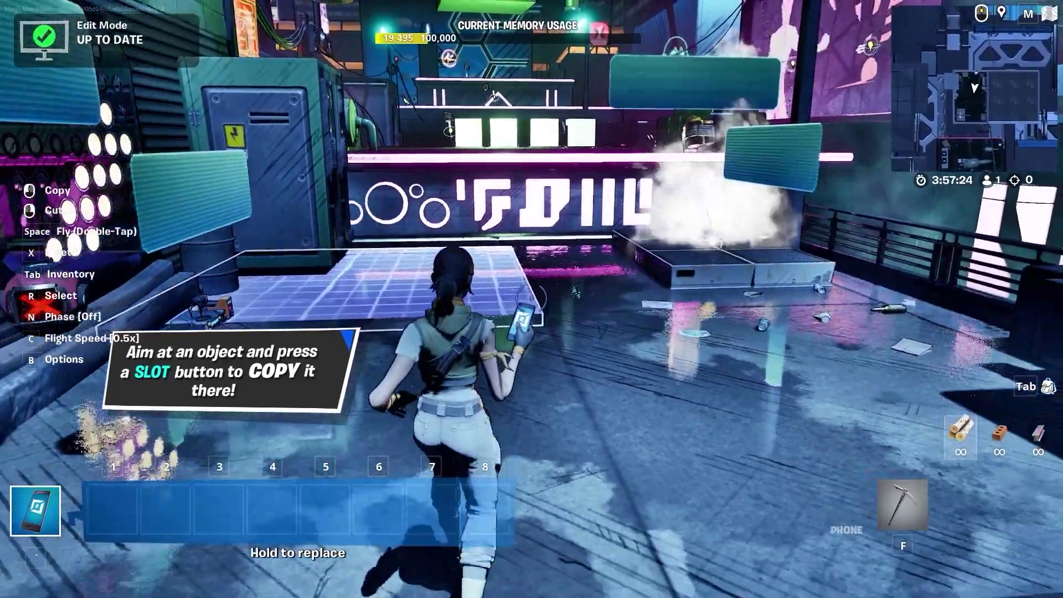
{"action": "key", "text": "q"}
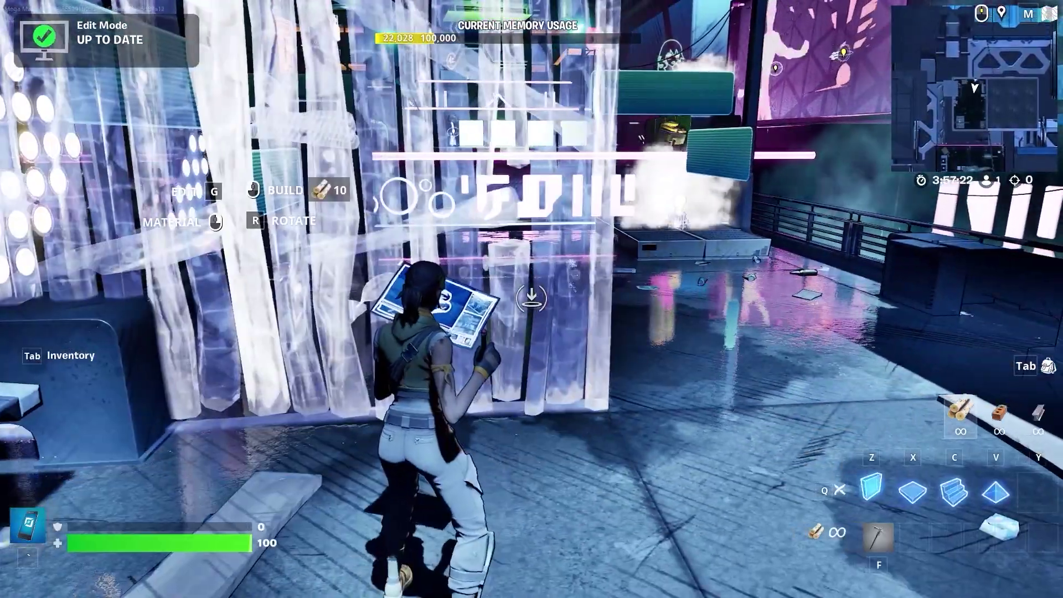
{"action": "key", "text": "f"}
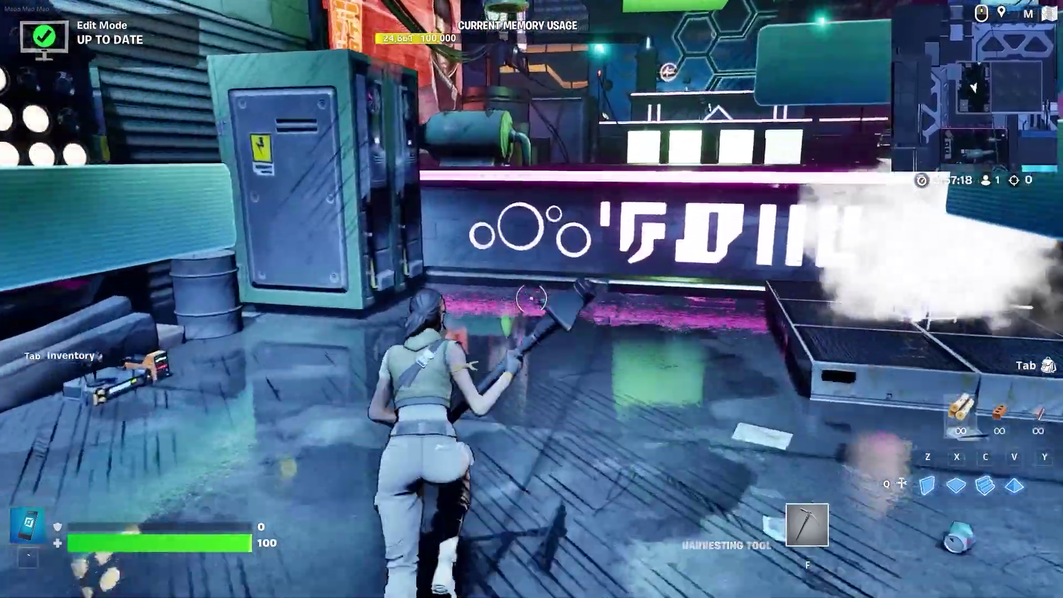
{"action": "left_click", "coordinate": [531, 299]}
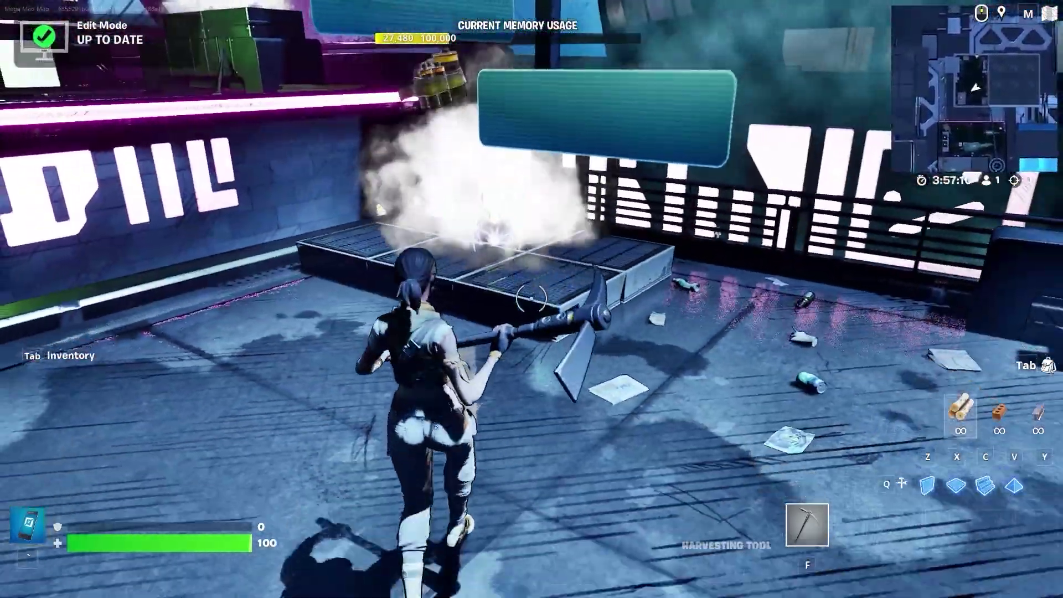
{"action": "key", "text": "Tab"}
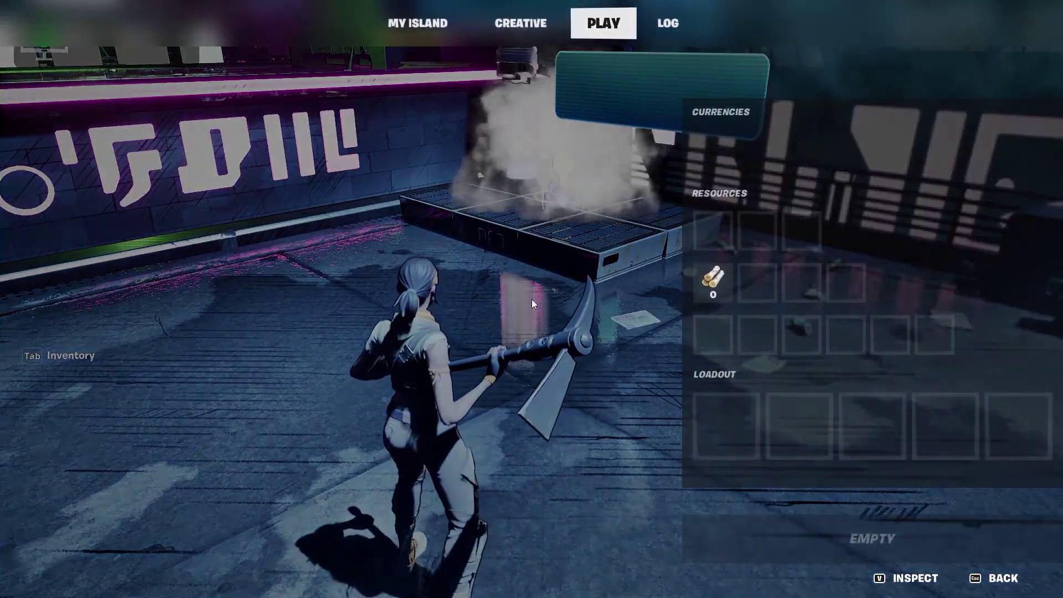
{"action": "key", "text": "Tab"}
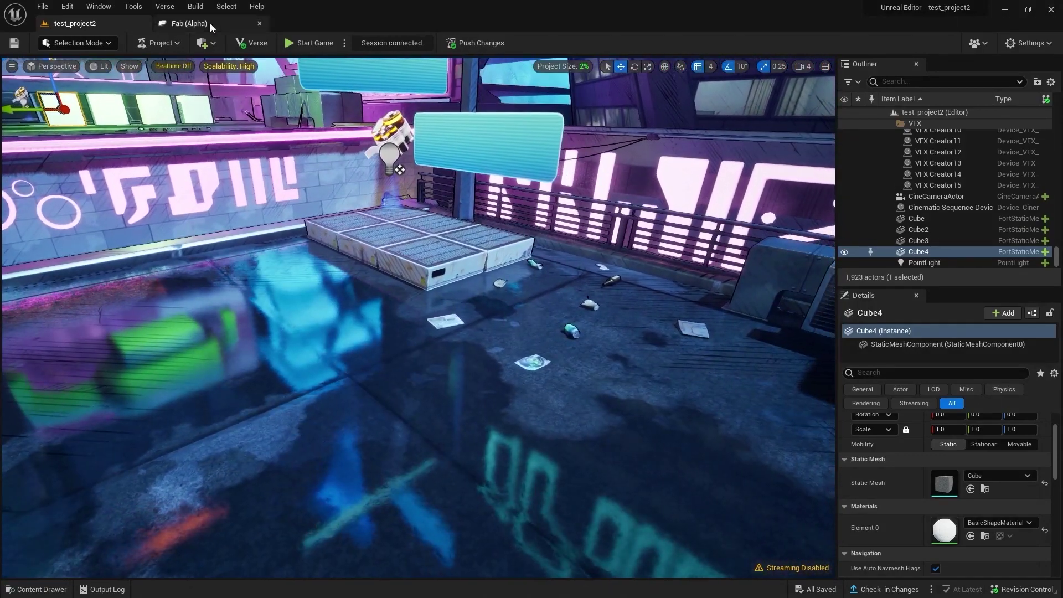
Duplicate Mole Factory Duct Vent 3 to the left and drag a Sphere shape into the level
{"action": "left_click", "coordinate": [209, 44]}
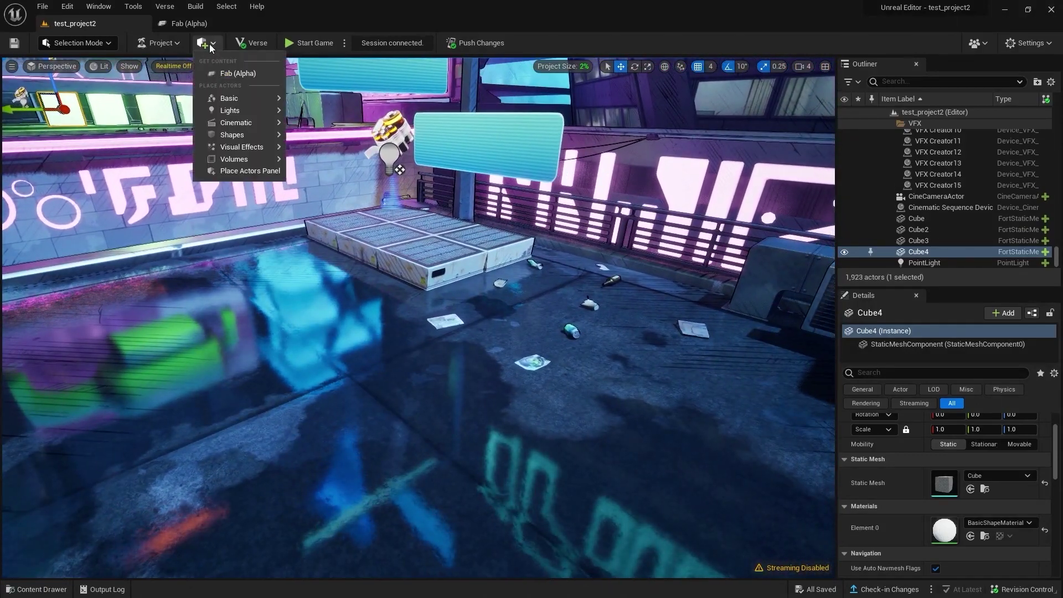
{"action": "left_click", "coordinate": [421, 244]}
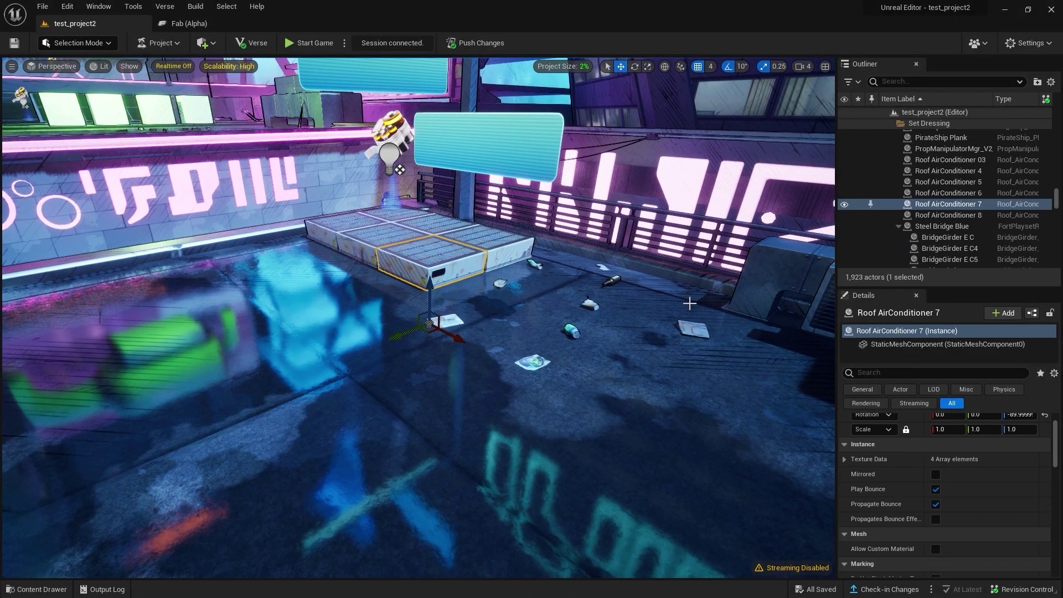
{"action": "left_click", "coordinate": [552, 182]}
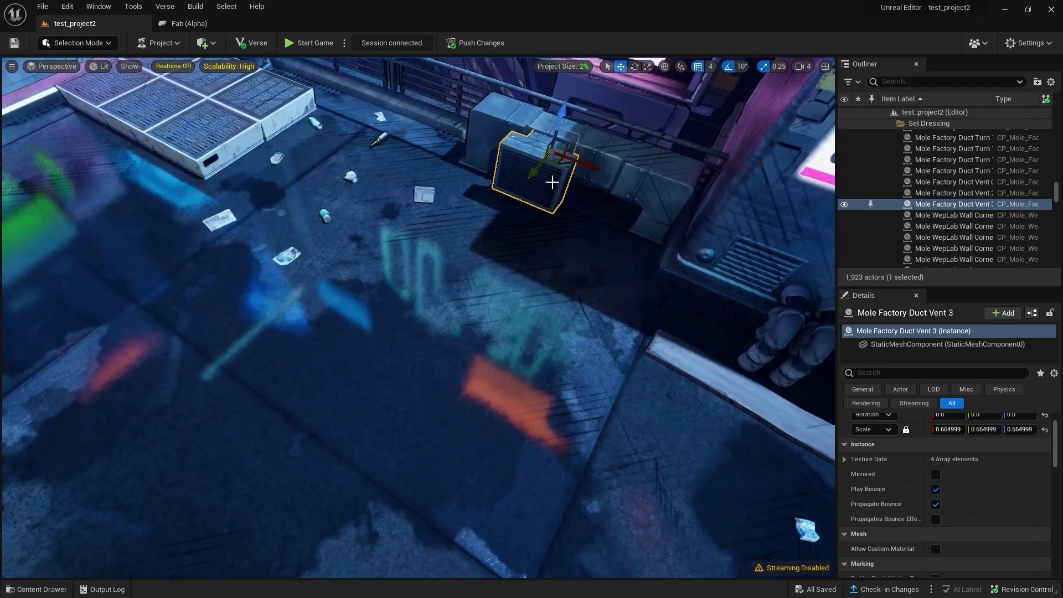
{"action": "left_click_drag", "start_coordinate": [558, 163], "coordinate": [349, 143], "text": "alt"}
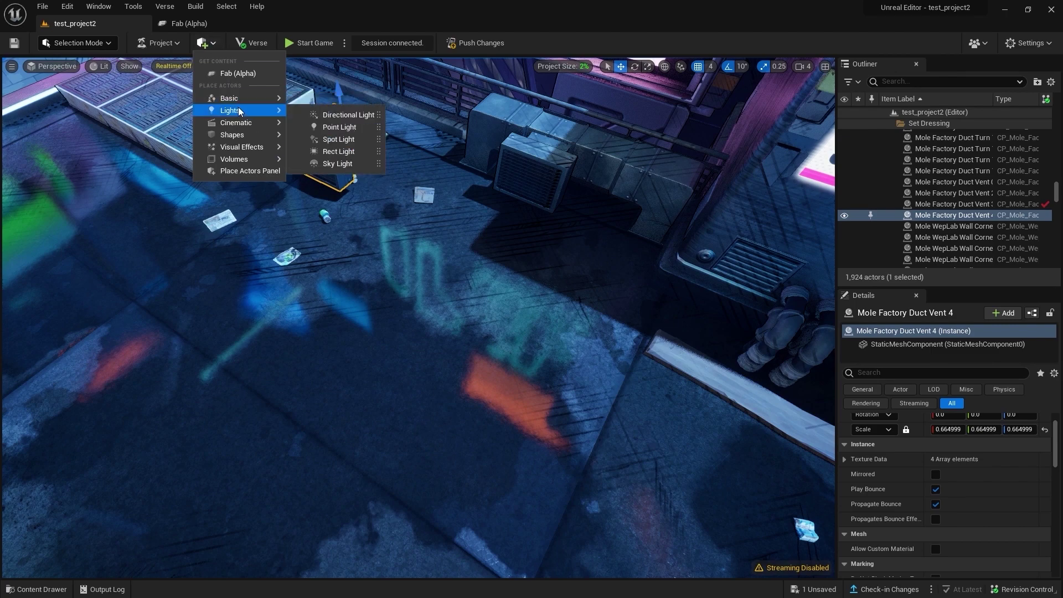
{"action": "mouse_move", "coordinate": [340, 150]}
{"action": "left_mouse_down"}
{"action": "mouse_move", "coordinate": [404, 169]}
{"action": "mouse_move", "coordinate": [387, 189]}
{"action": "mouse_move", "coordinate": [421, 166]}
{"action": "left_mouse_up"}
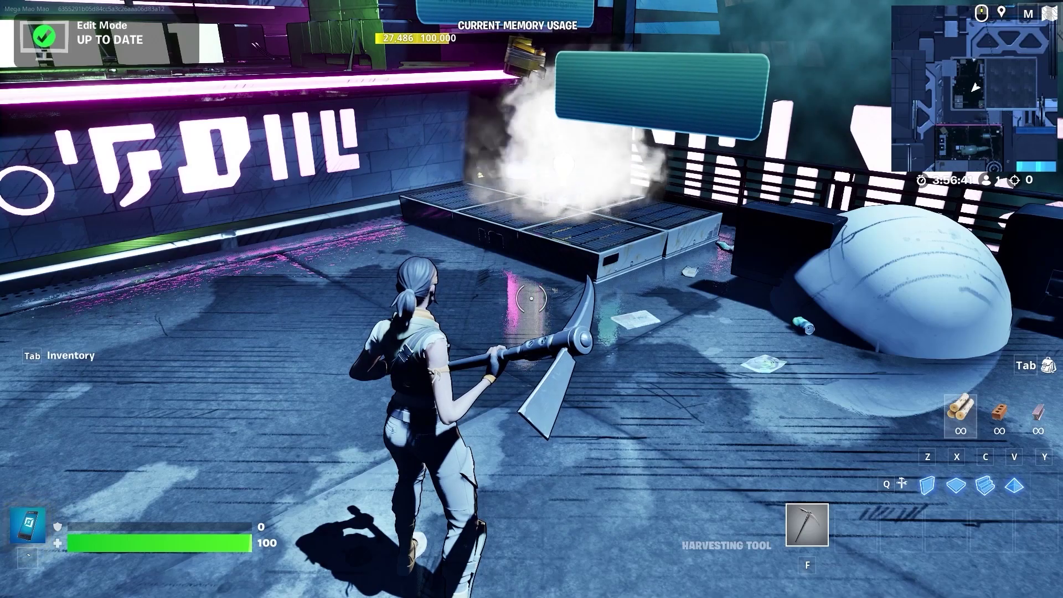
Walk up to the white dome, back off, and head over to the steaming floor grates
{"action": "key", "text": "w"}
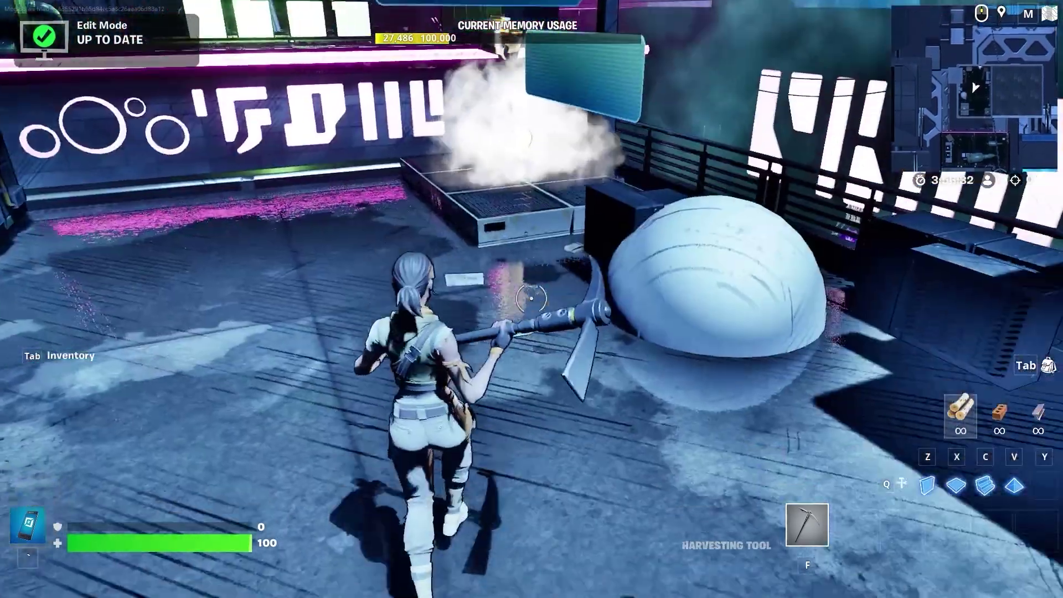
{"action": "key", "text": "s"}
{"action": "key", "text": "w"}
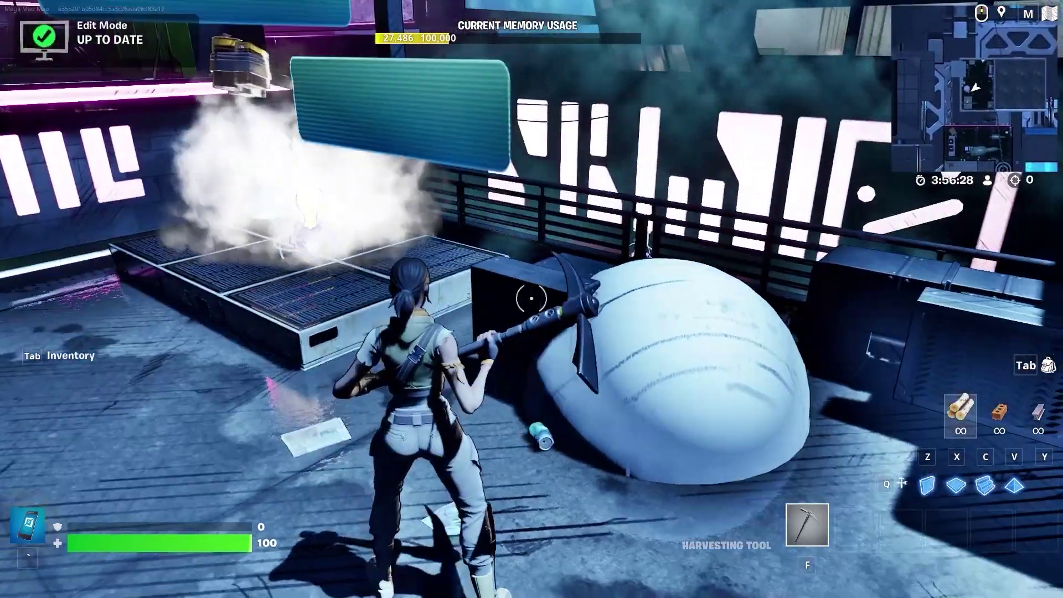
{"action": "key", "text": "w"}
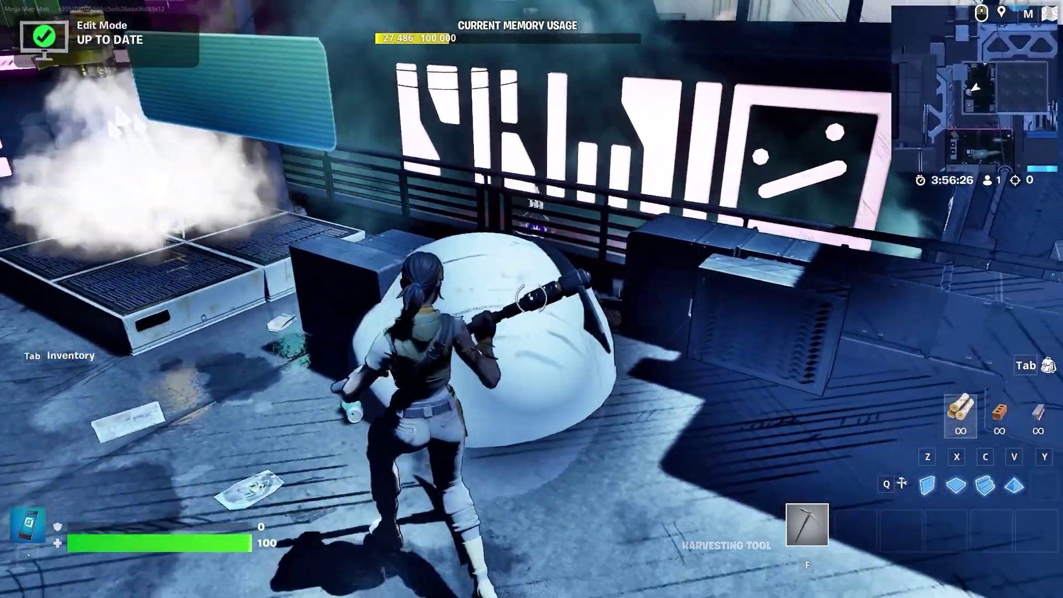
{"action": "key", "text": "w"}
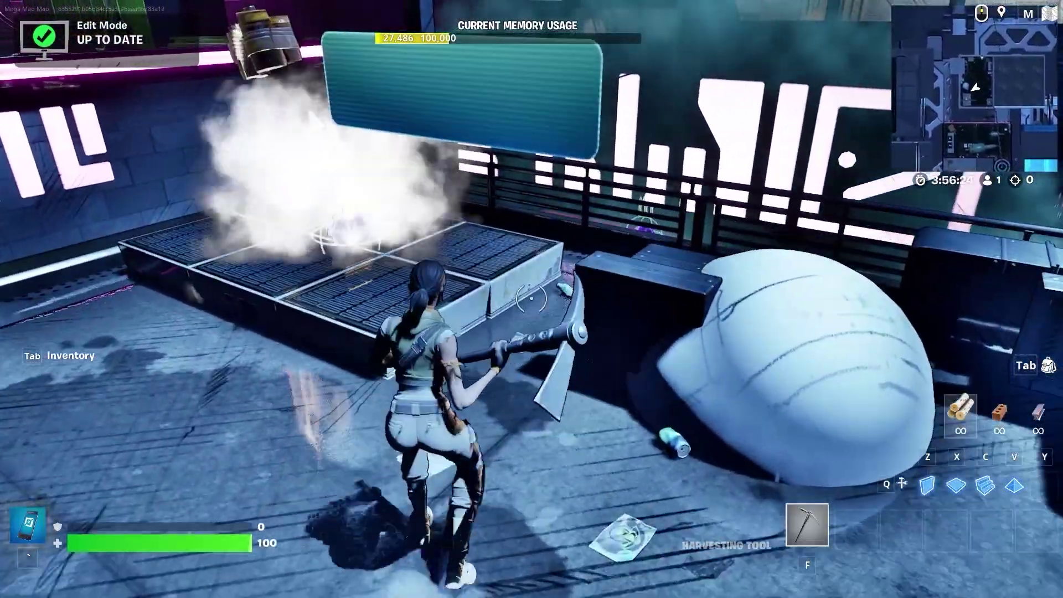
{"action": "key", "text": "w"}
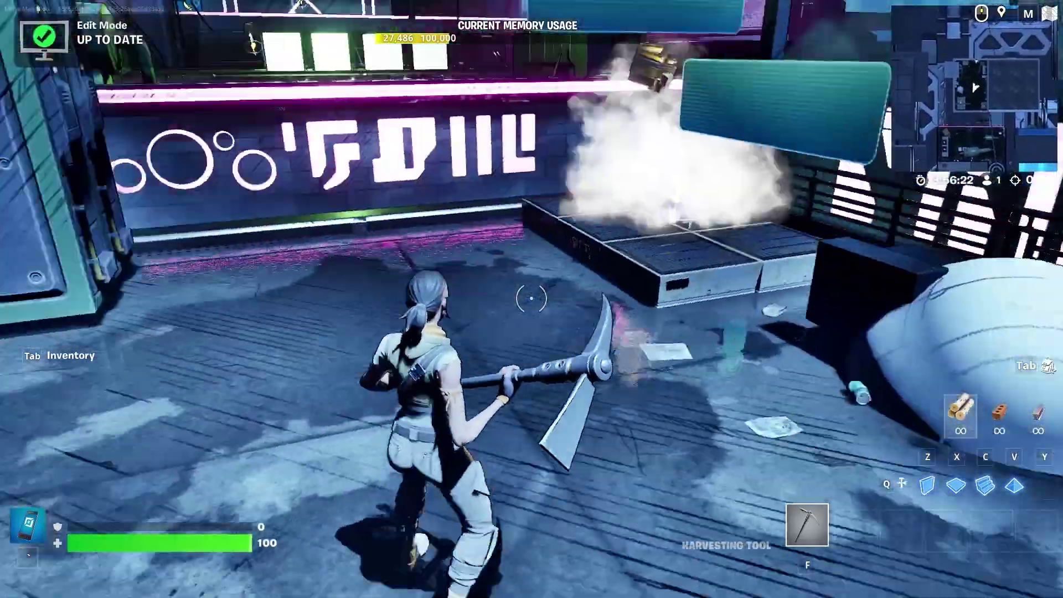
{"action": "key", "text": "w"}
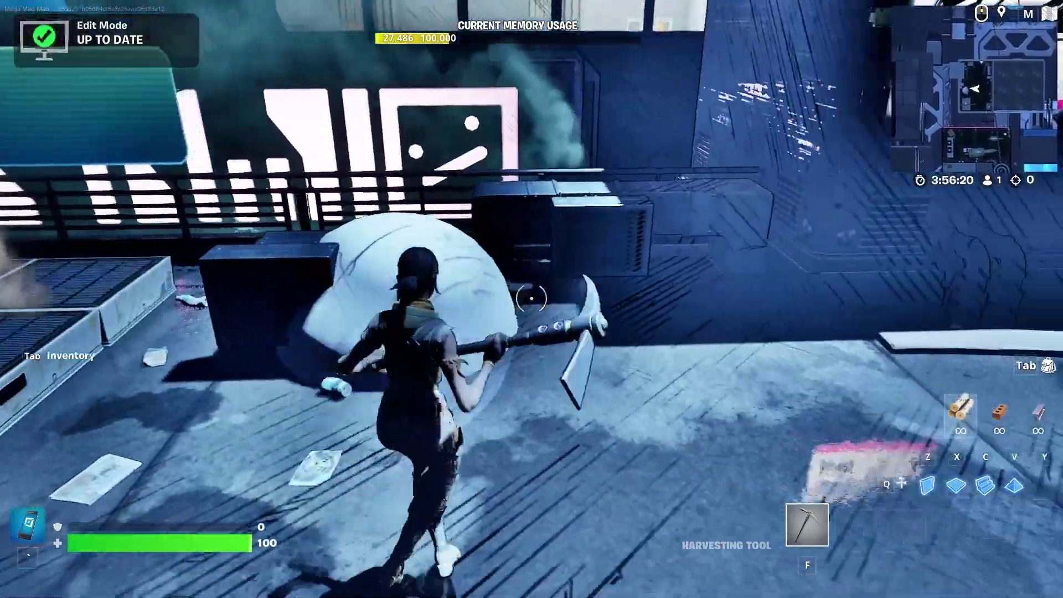
Circle the white dome, cross the rooftop, and switch back to the editor
{"action": "key", "text": "a"}
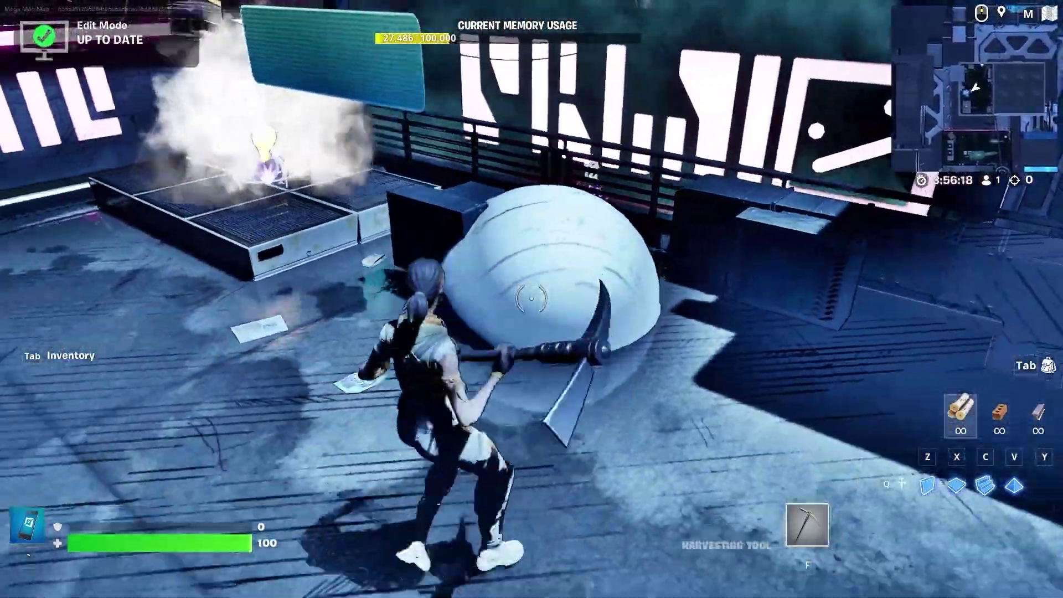
{"action": "key", "text": "w"}
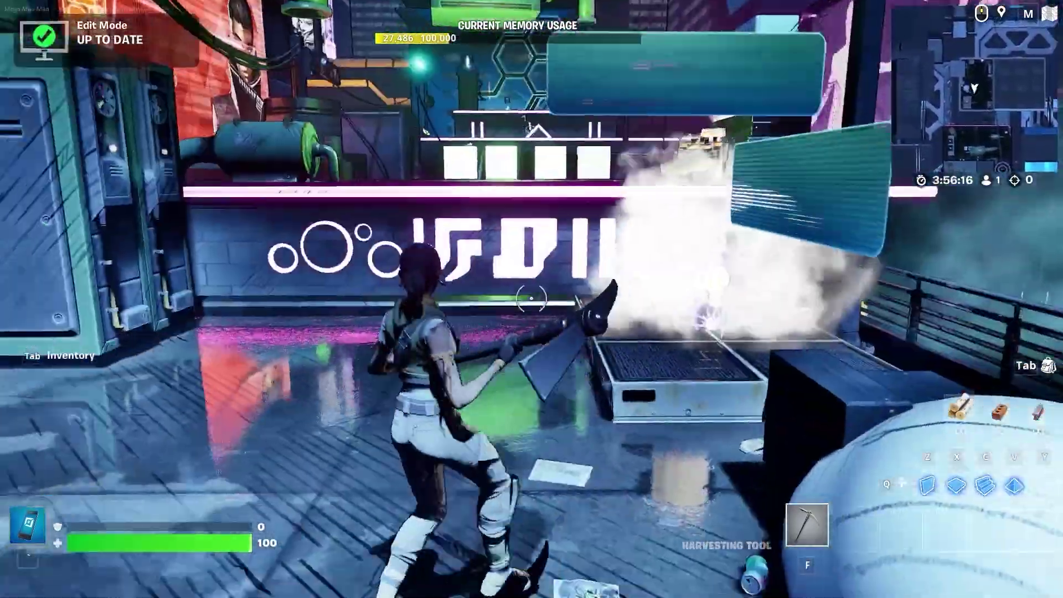
{"action": "key", "text": "w"}
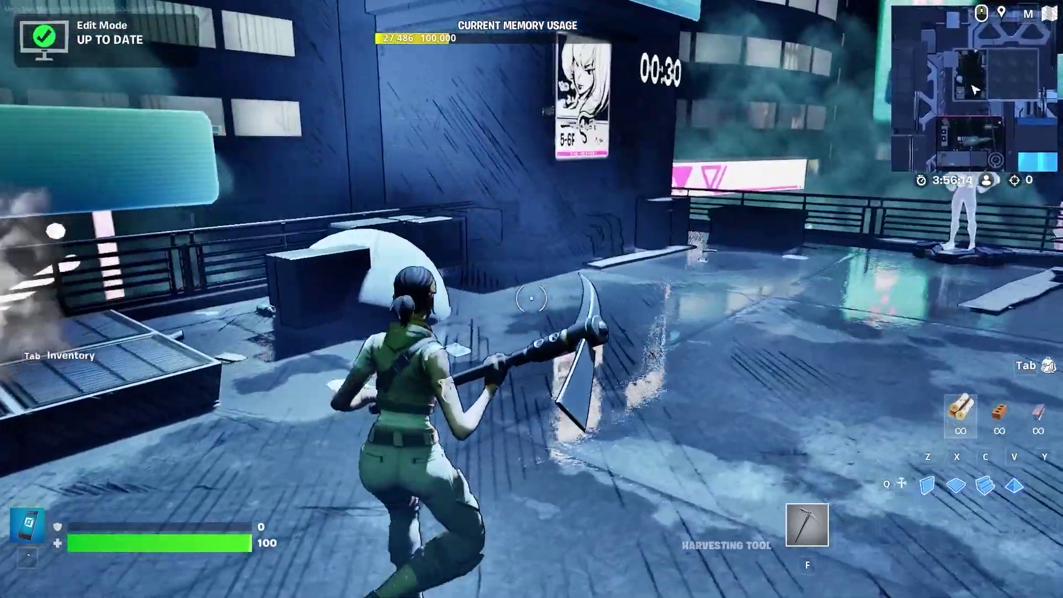
{"action": "key", "text": "w"}
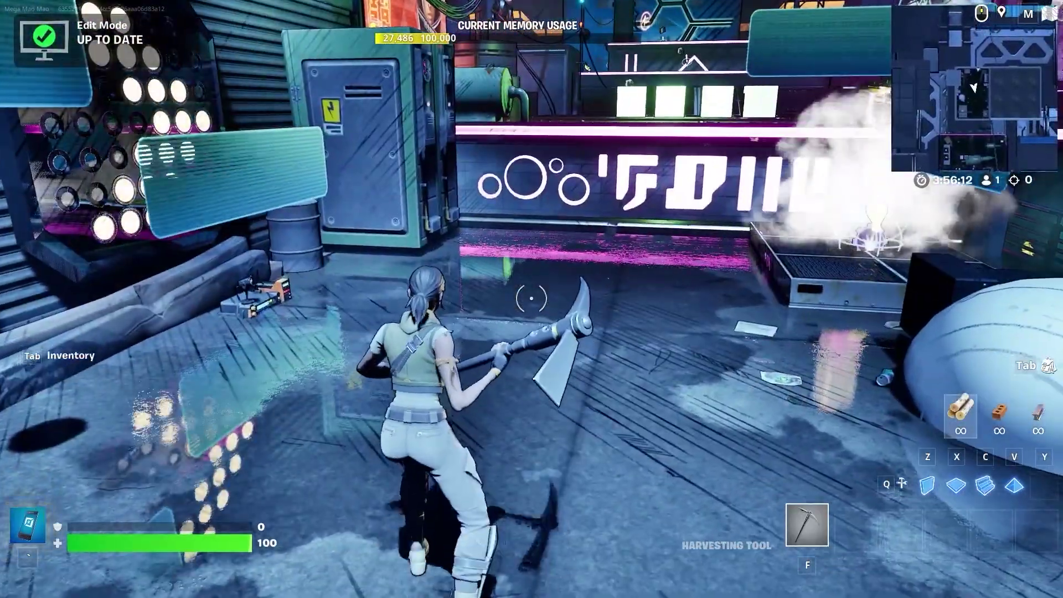
{"action": "key", "text": "Tab"}
{"action": "key", "text": "Tab"}
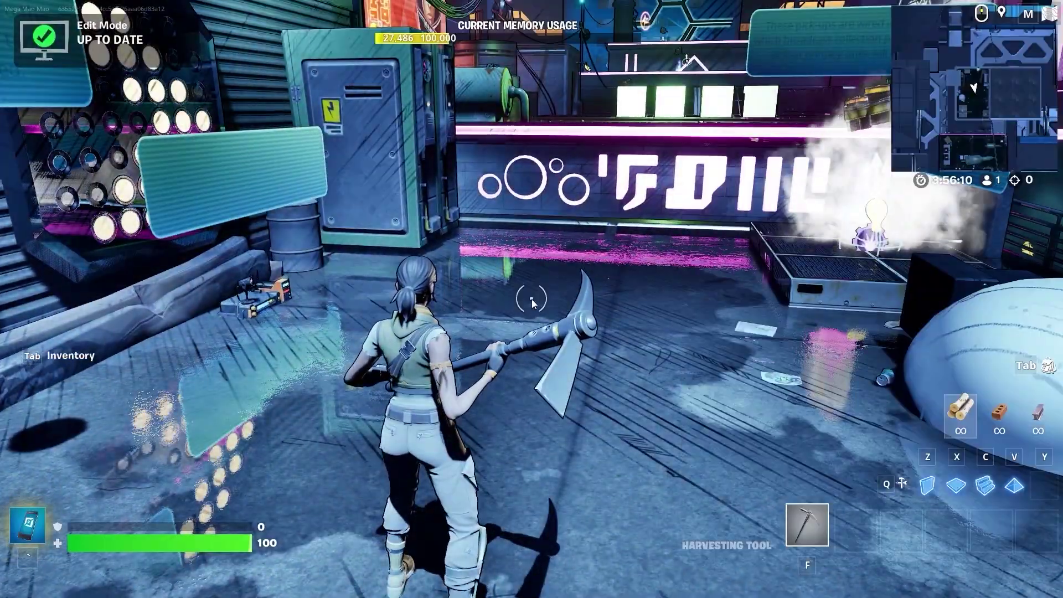
{"action": "key", "text": "alt+Tab"}
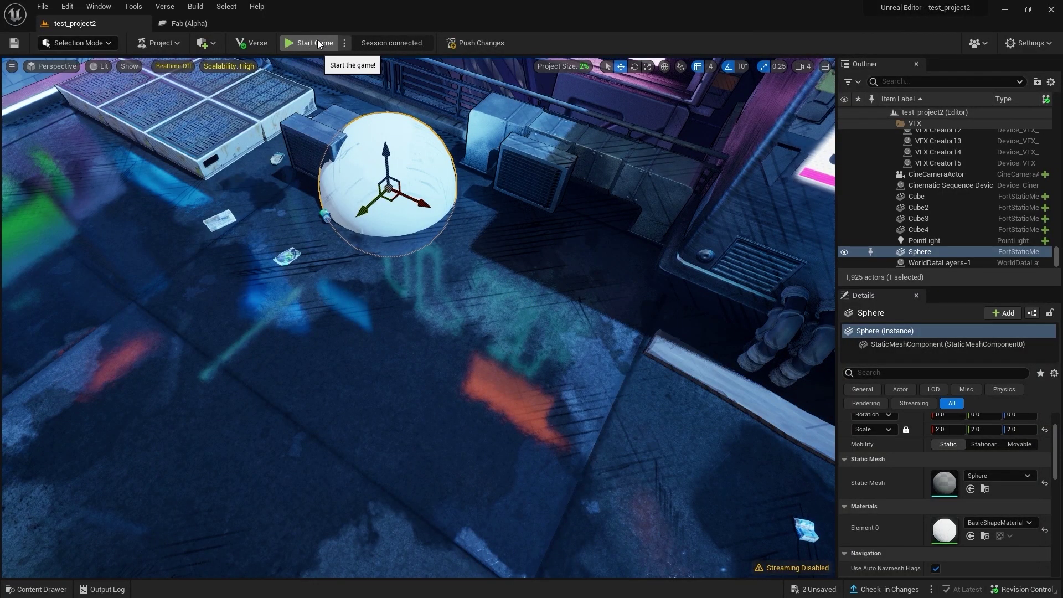
Start a new playtest, run past the dome to collect the battery, and climb the ledge
{"action": "left_click", "coordinate": [316, 43]}
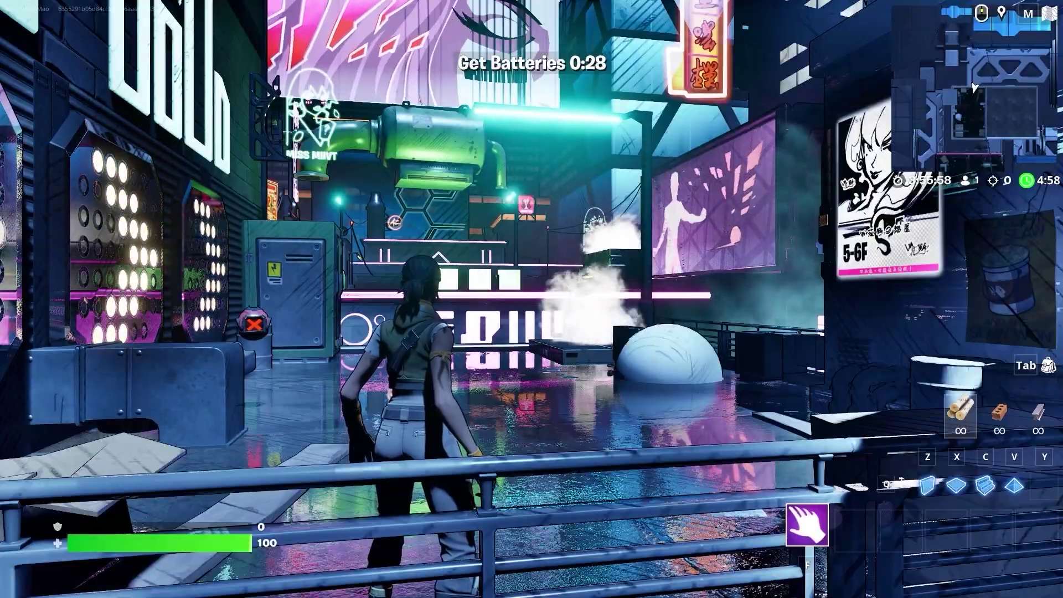
{"action": "key", "text": "w"}
{"action": "key", "text": "w"}
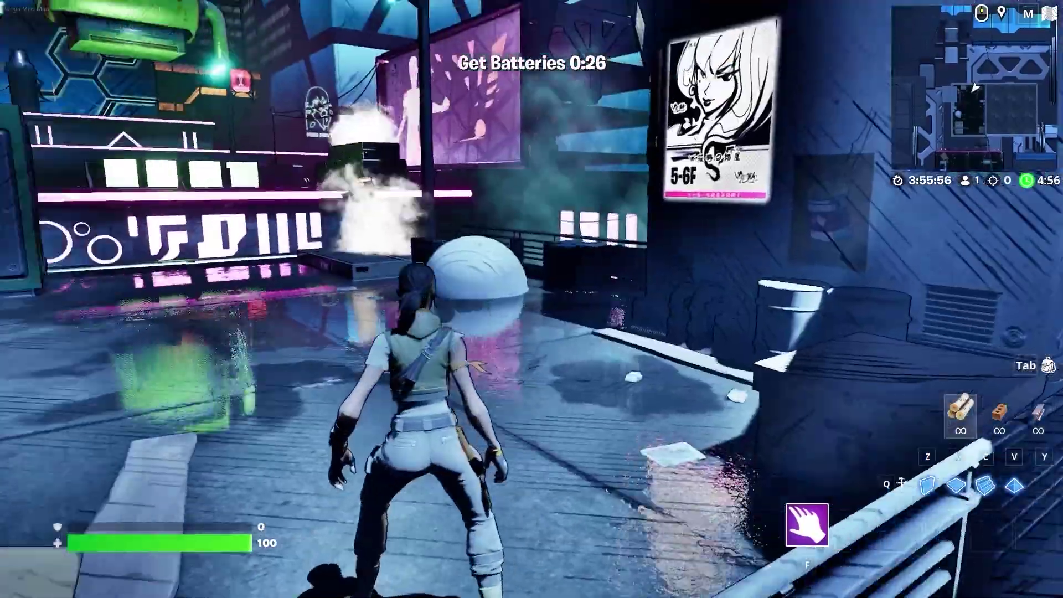
{"action": "key", "text": "w"}
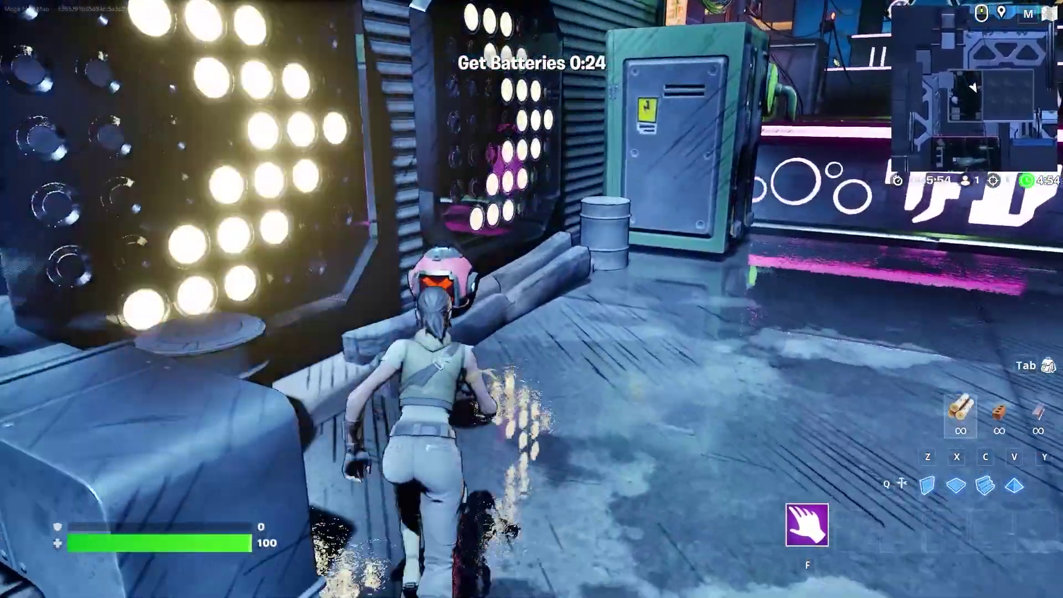
{"action": "key", "text": "w"}
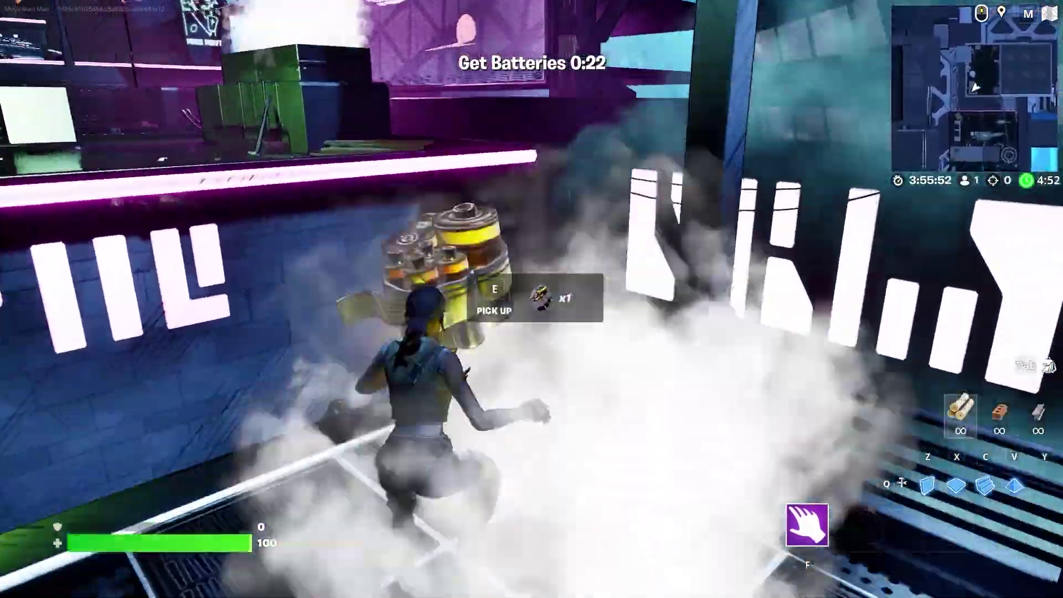
{"action": "key", "text": "w"}
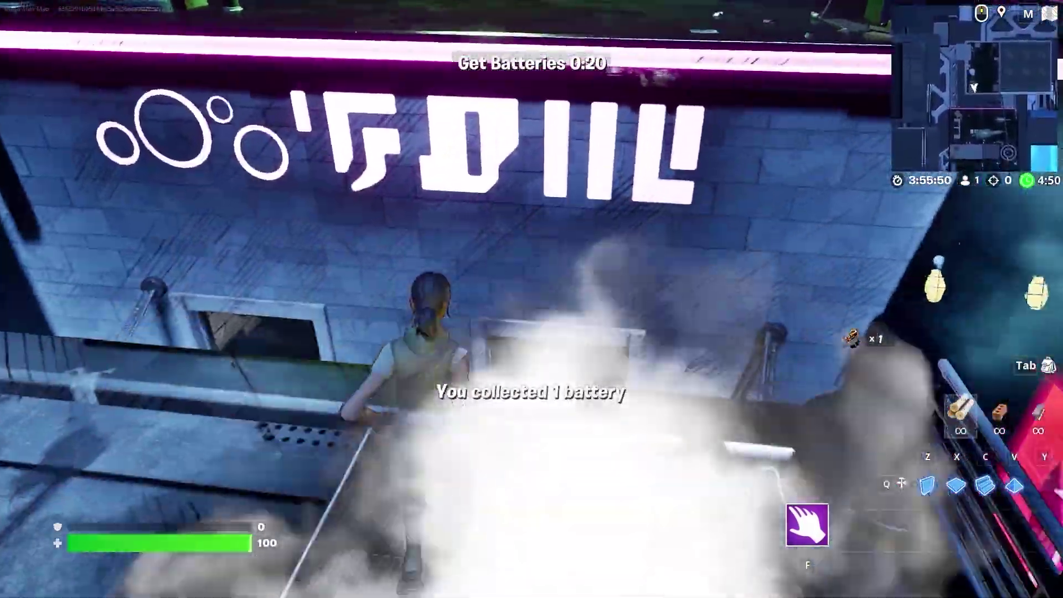
{"action": "key", "text": "space"}
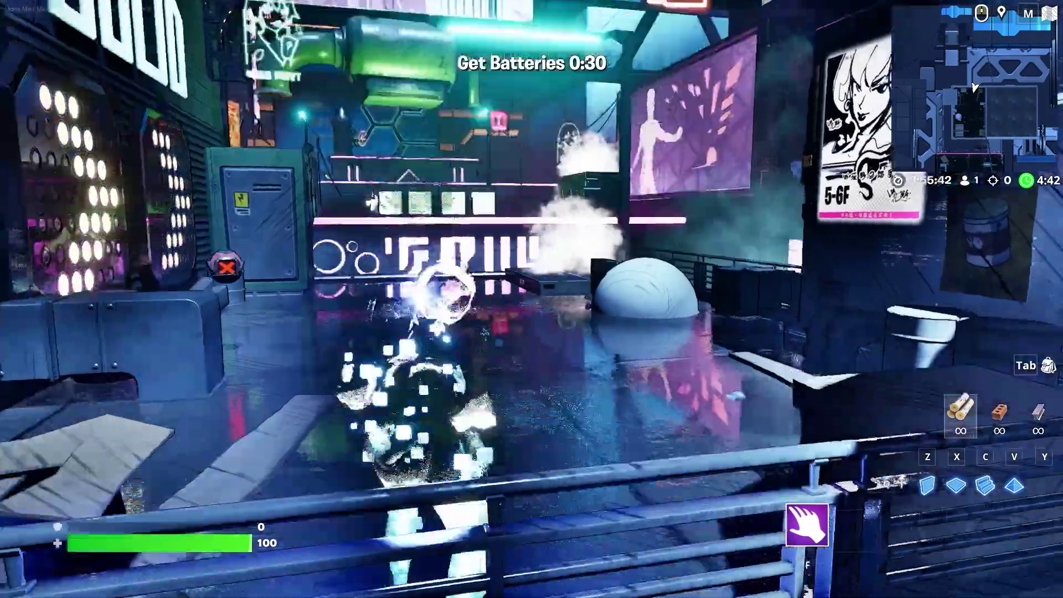
{"action": "key", "text": "w"}
Build brick stairs, edit the floor tiles, and step onto the edited floor along the ledge
{"action": "key", "text": "q"}
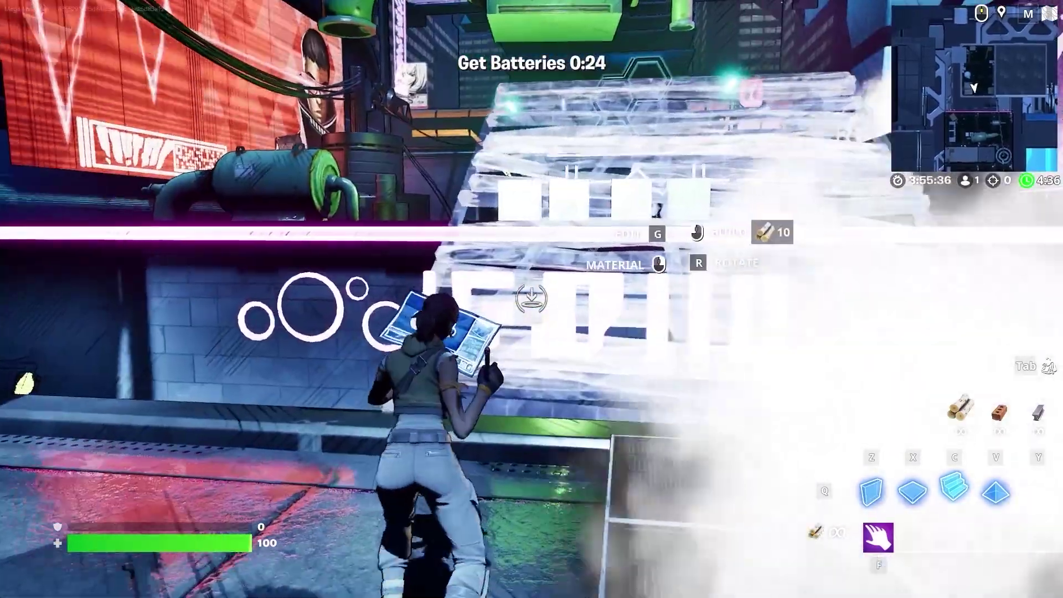
{"action": "key", "text": "w"}
{"action": "key", "text": "w"}
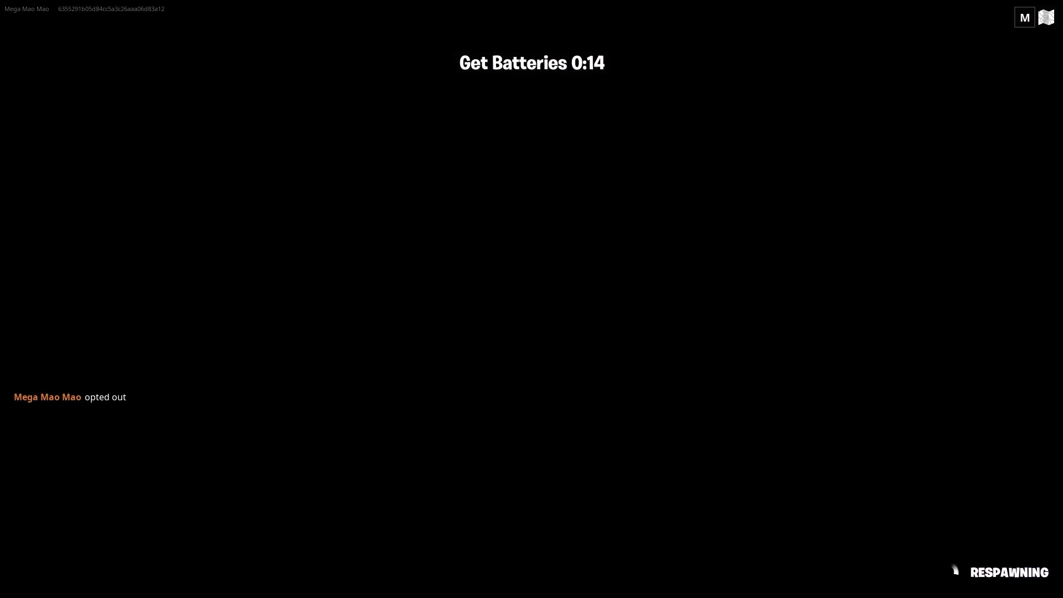
{"action": "key", "text": "w"}
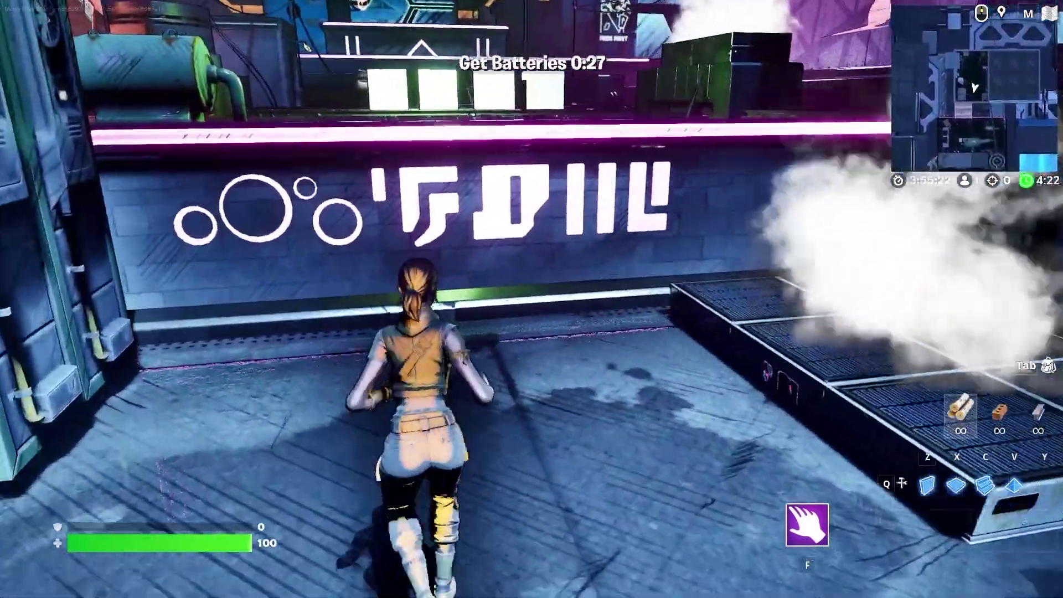
{"action": "key", "text": "c"}
{"action": "right_click", "coordinate": [532, 299]}
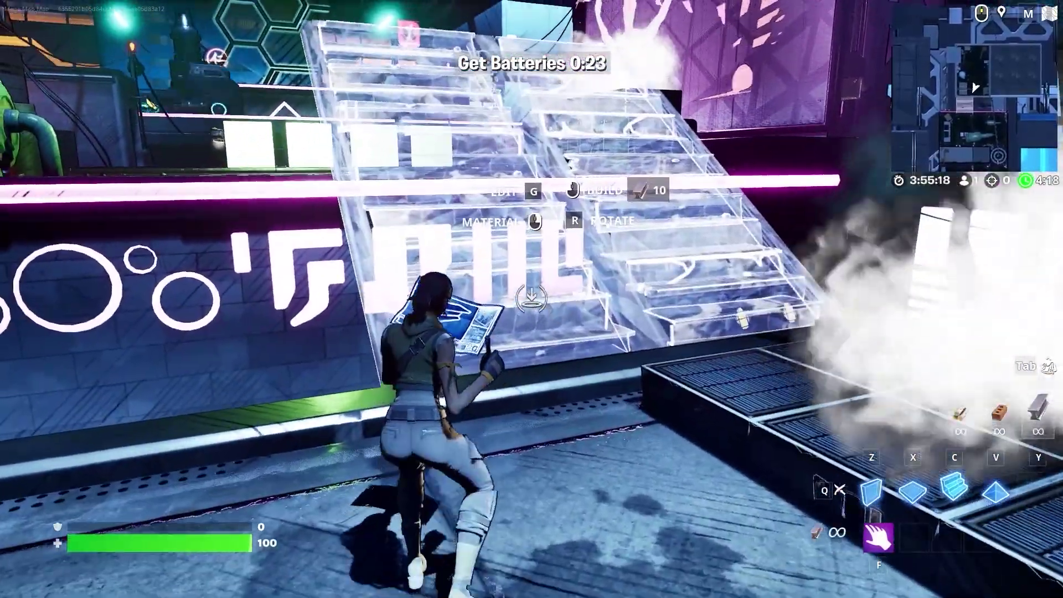
{"action": "key", "text": "a"}
{"action": "key", "text": "space"}
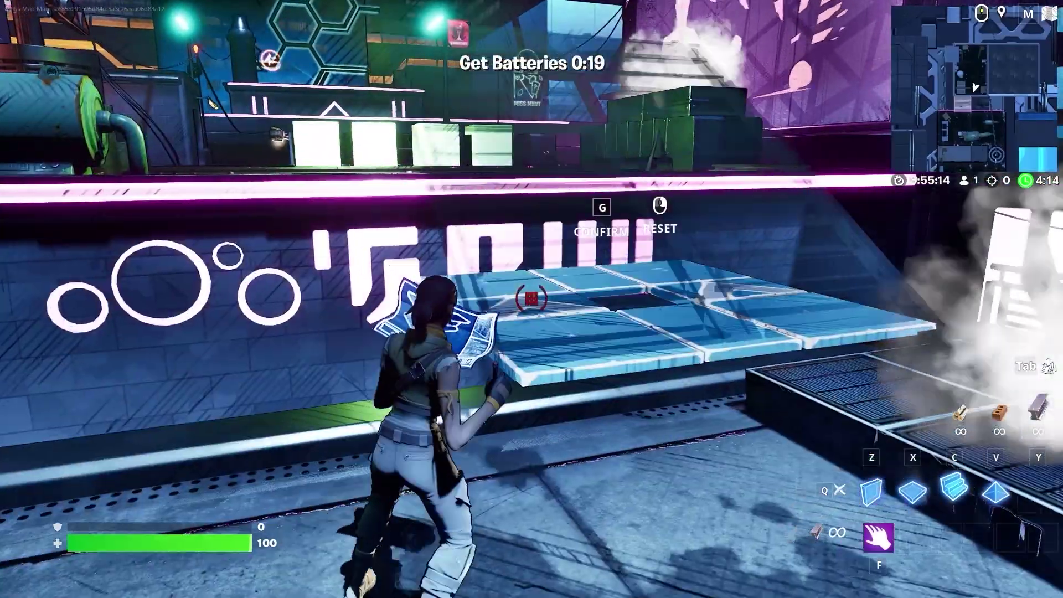
{"action": "key", "text": "space"}
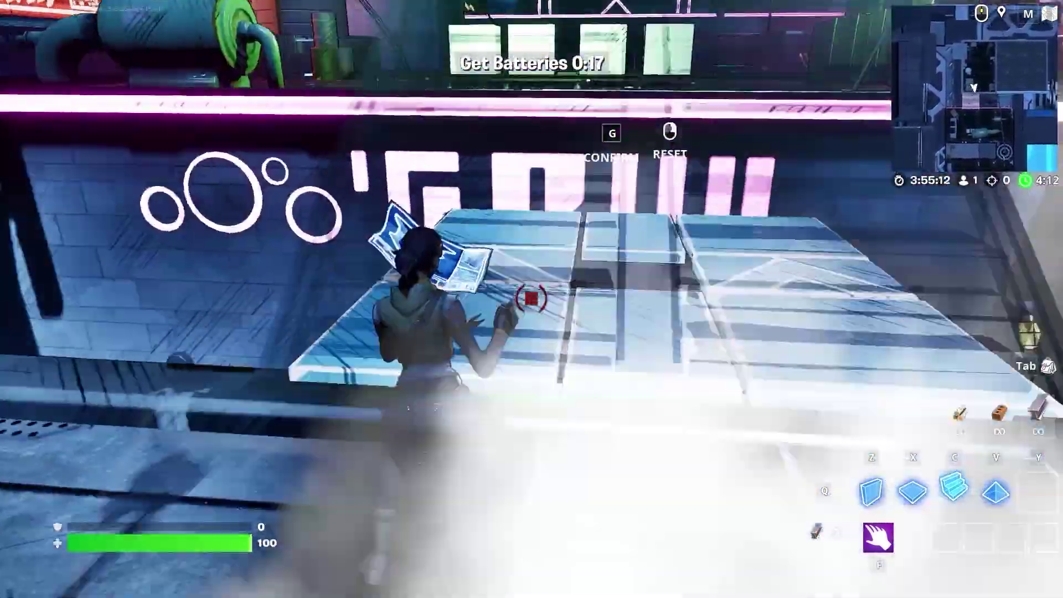
{"action": "left_click", "coordinate": [531, 299]}
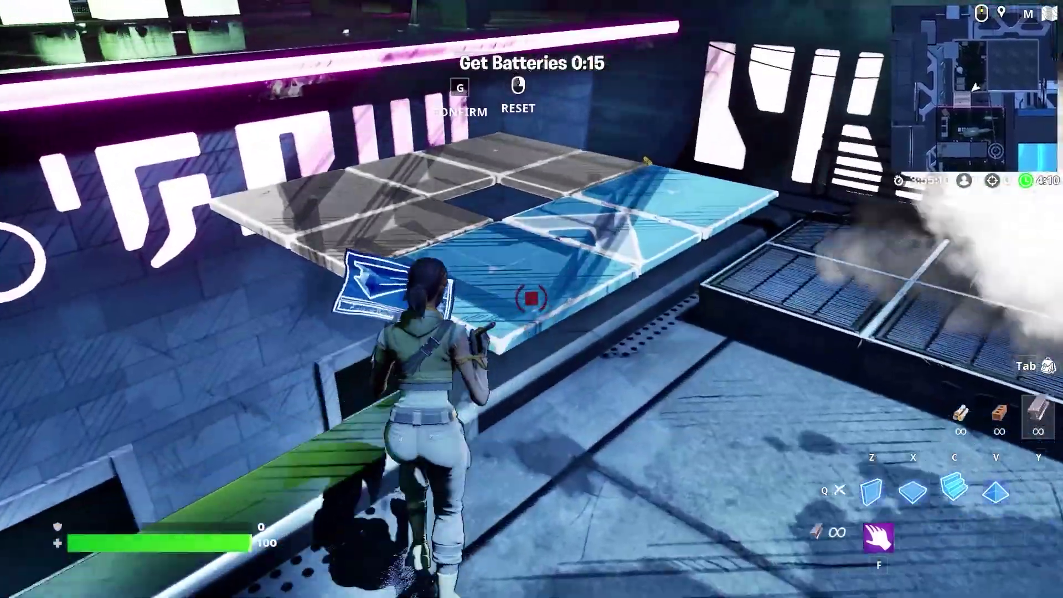
{"action": "key", "text": "a"}
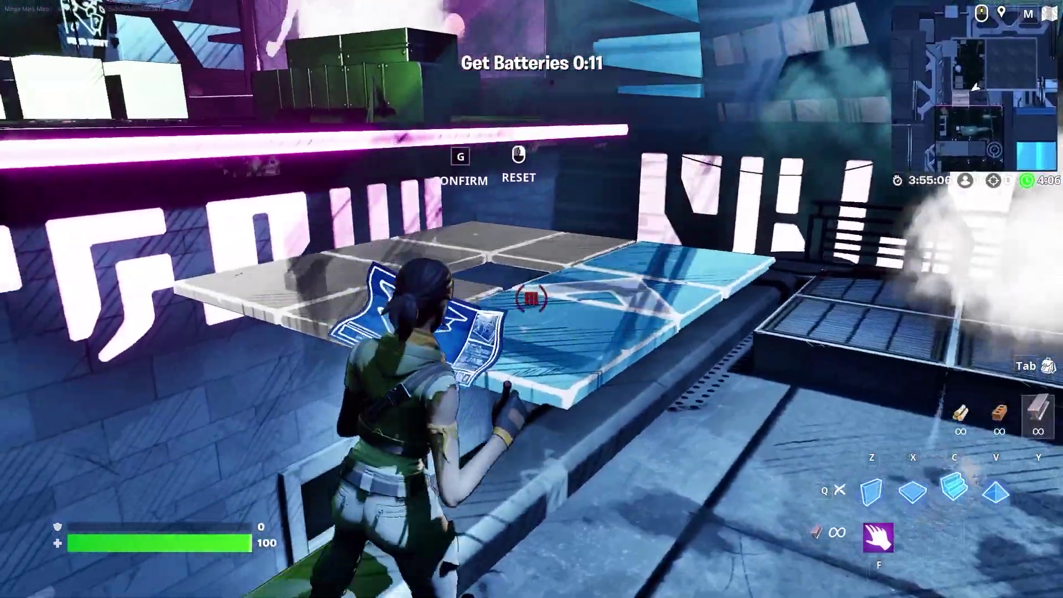
{"action": "key", "text": "w"}
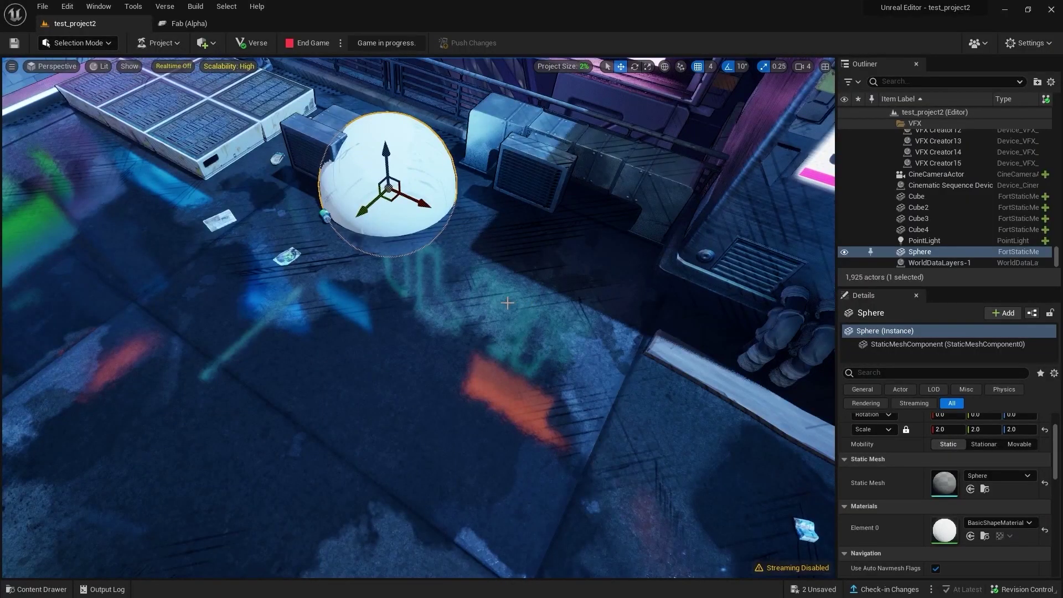
Duplicate the Sphere to the left as Sphere2 and end the playtest game
{"action": "left_click_drag", "start_coordinate": [508, 303], "coordinate": [604, 325], "text": "alt"}
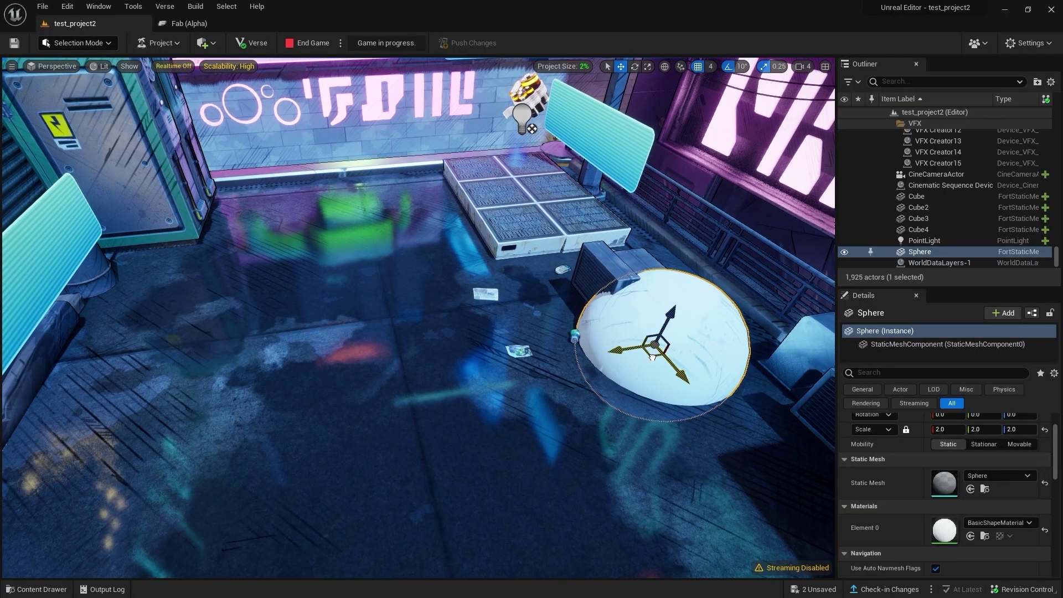
{"action": "left_click_drag", "start_coordinate": [652, 358], "coordinate": [294, 220], "text": "alt"}
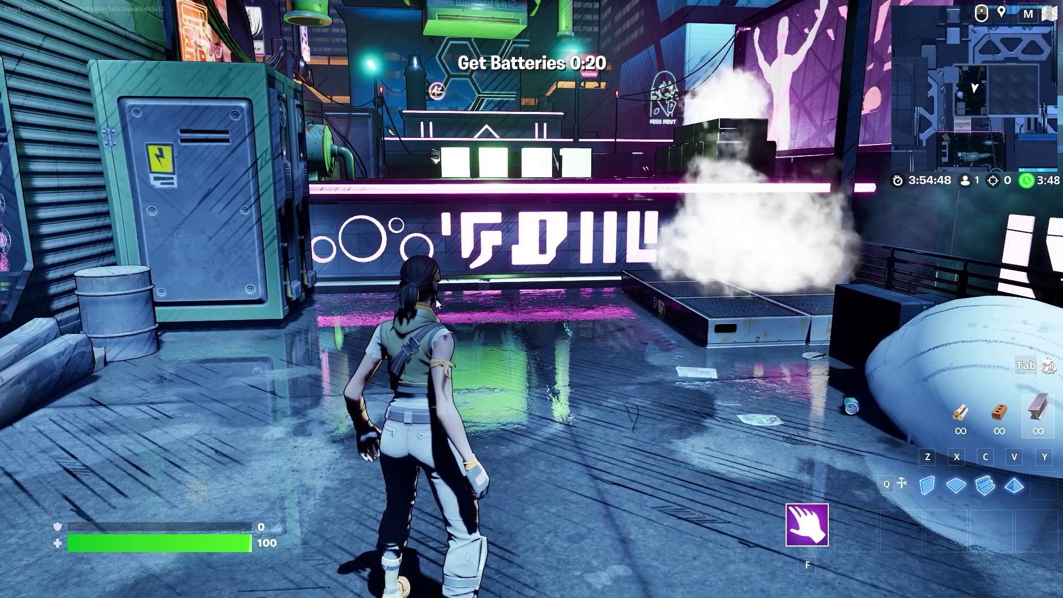
{"action": "key", "text": "Escape"}
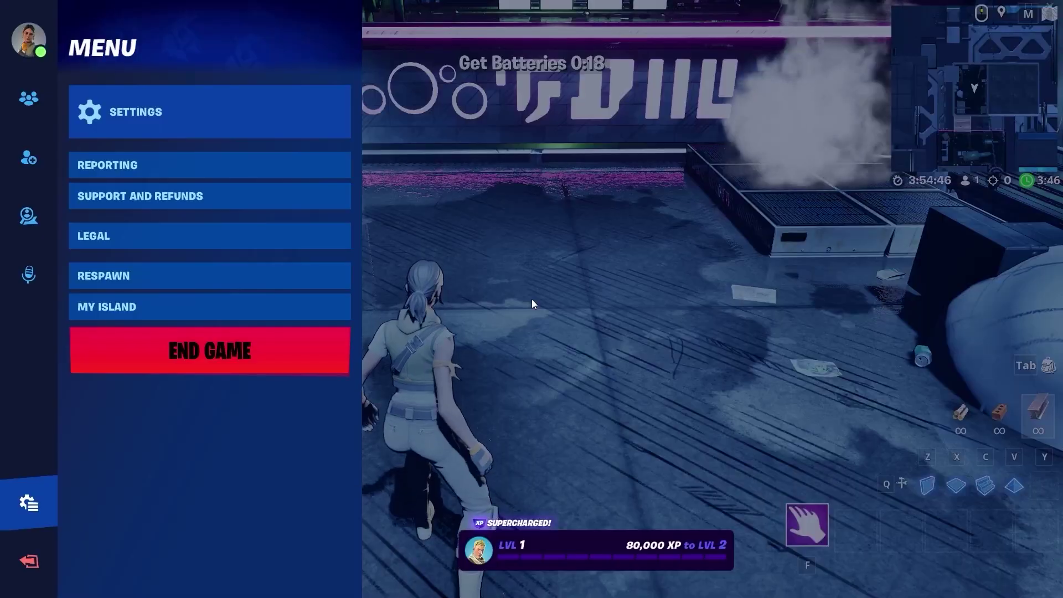
{"action": "left_click", "coordinate": [252, 347]}
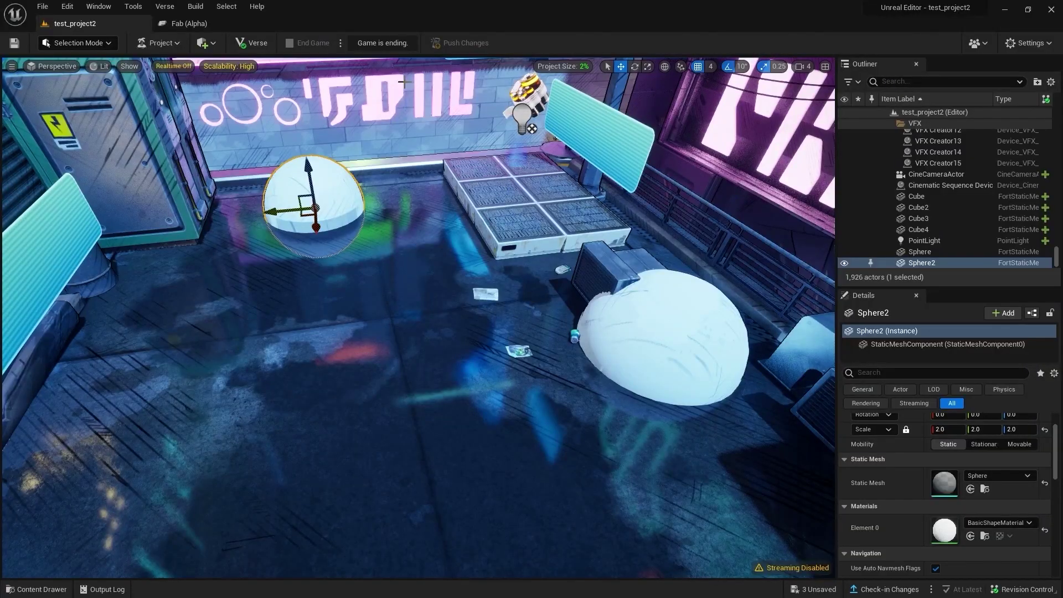
{"action": "key", "text": "f"}
{"action": "left_click_drag", "start_coordinate": [407, 374], "coordinate": [407, 354], "text": "alt"}
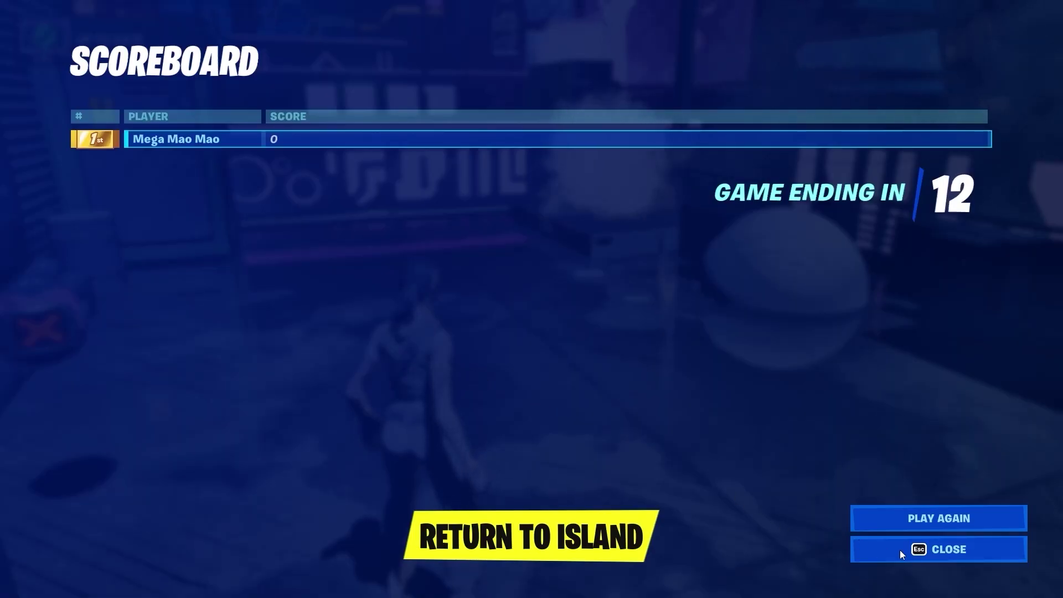
Close the scoreboard and return to play in the restarted session
{"action": "left_click", "coordinate": [929, 553]}
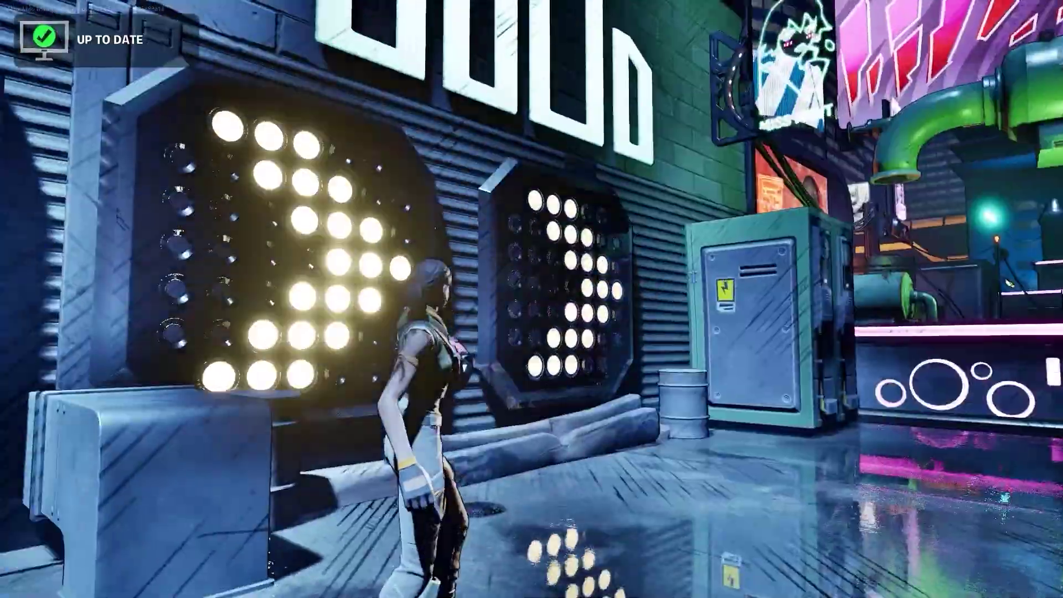
{"action": "key", "text": "Escape"}
{"action": "key", "text": "Escape"}
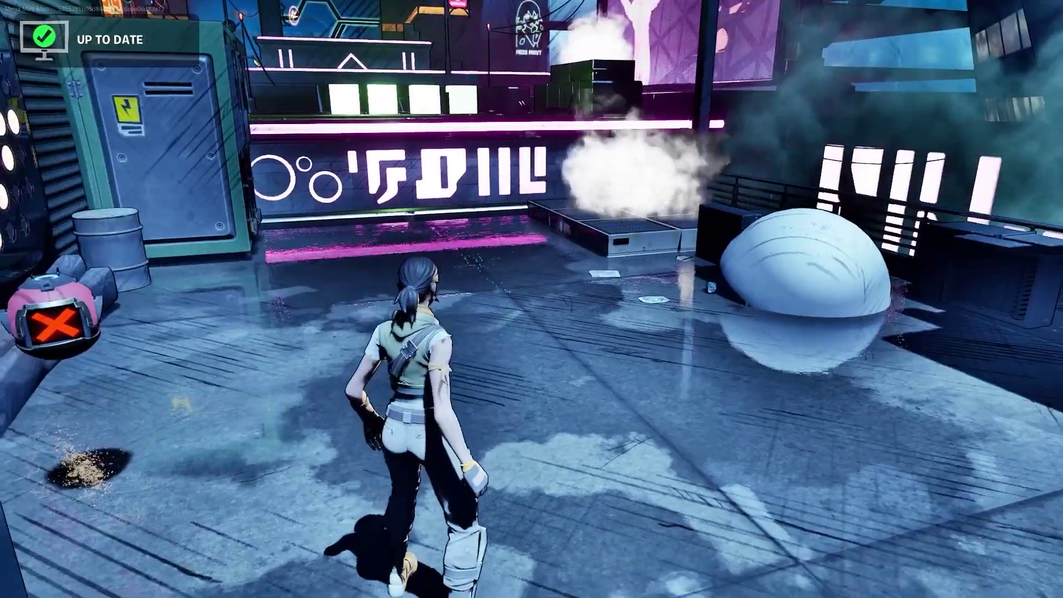
{"action": "key", "text": "Tab"}
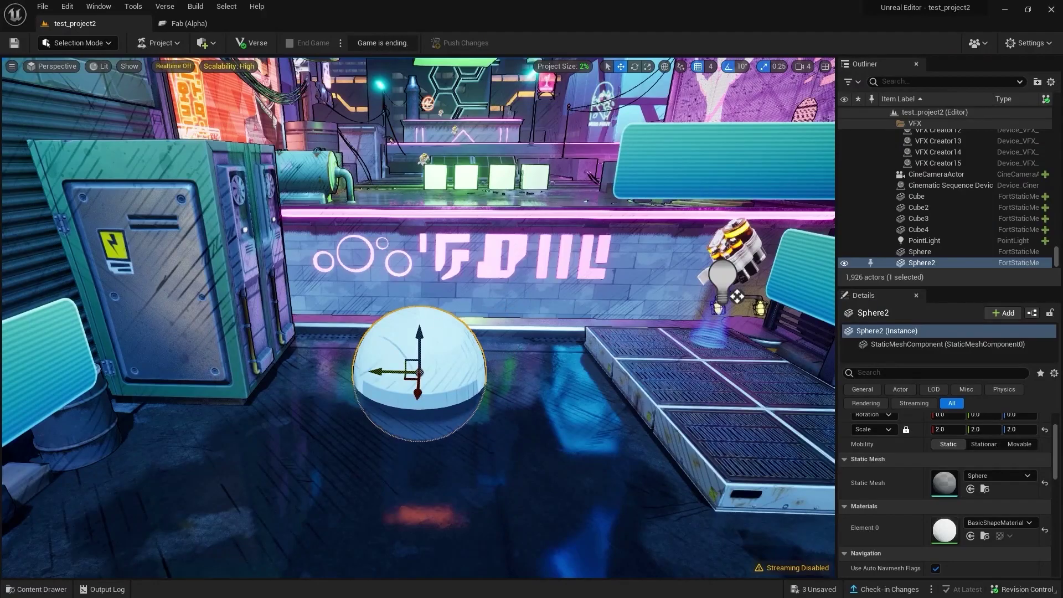
{"action": "right_click_drag", "start_coordinate": [474, 250], "coordinate": [425, 246]}
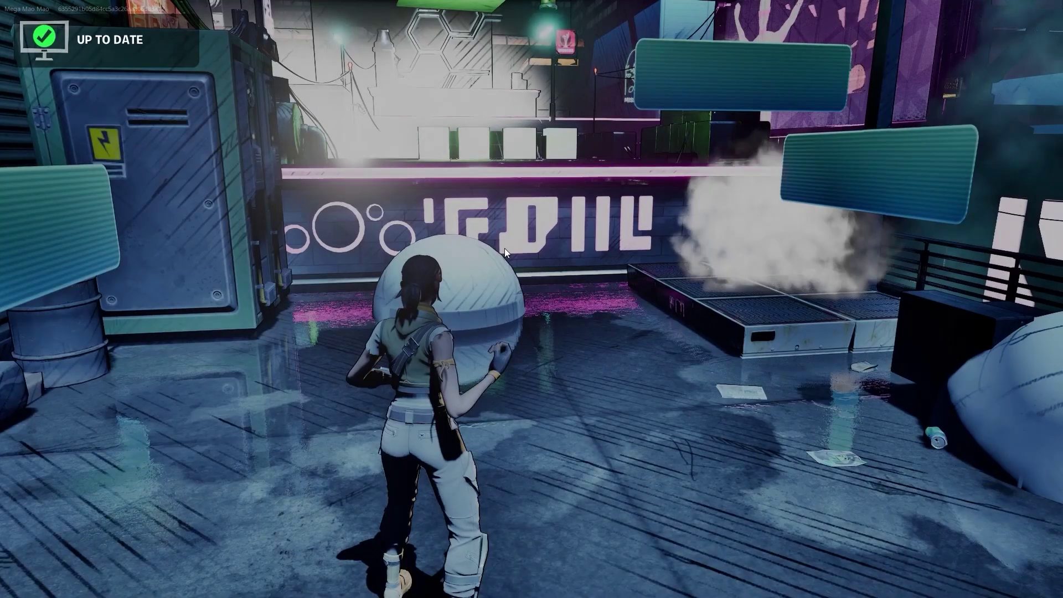
Run to the new Sphere2 dome, jump over it, and switch back to the editor
{"action": "key", "text": "ctrl"}
{"action": "key", "text": "w"}
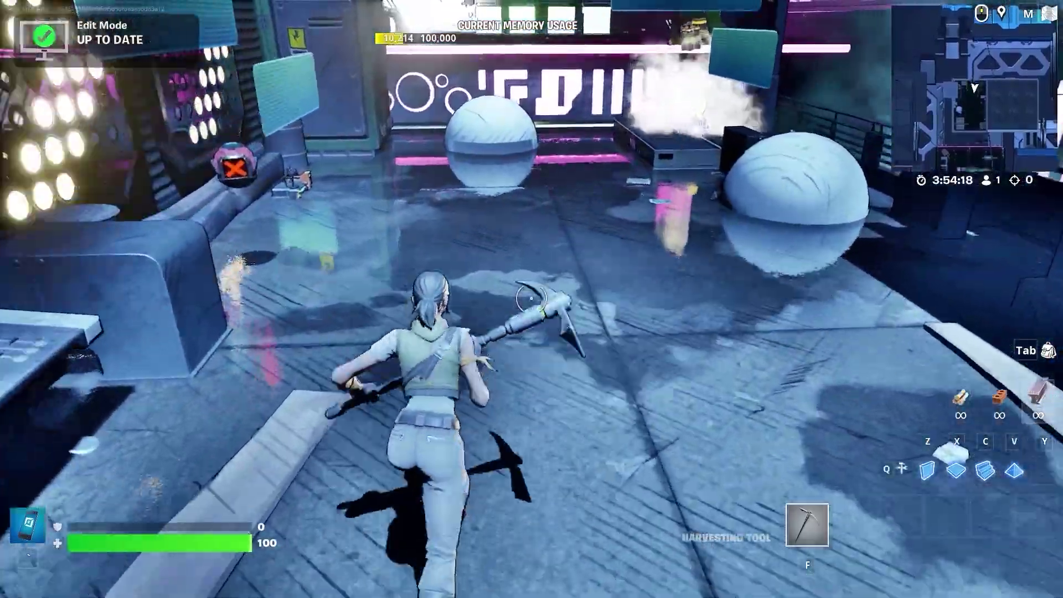
{"action": "key", "text": "space"}
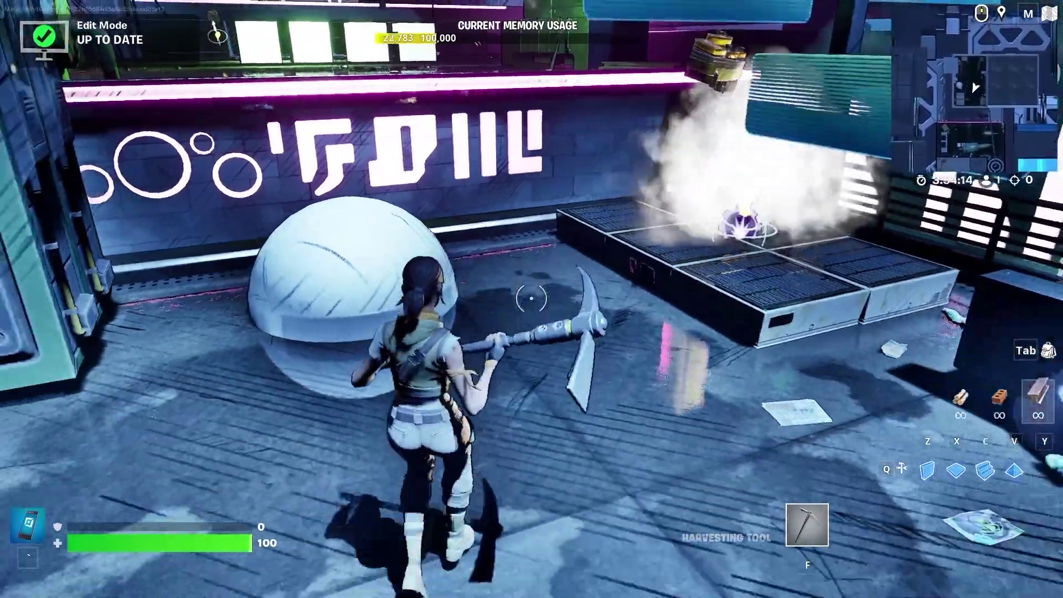
{"action": "key", "text": "a"}
{"action": "key", "text": "w"}
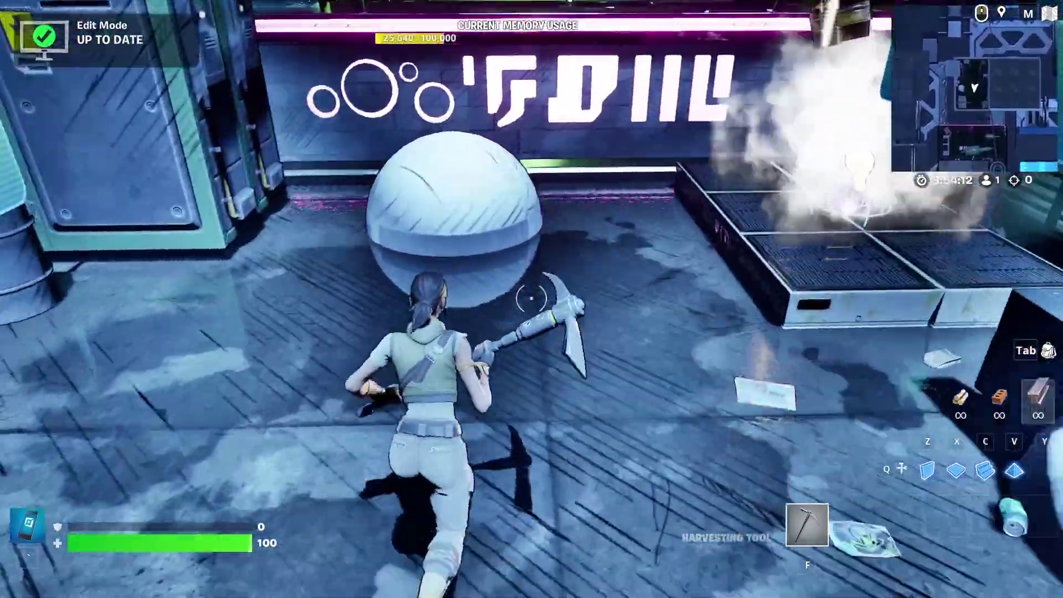
{"action": "key", "text": "space"}
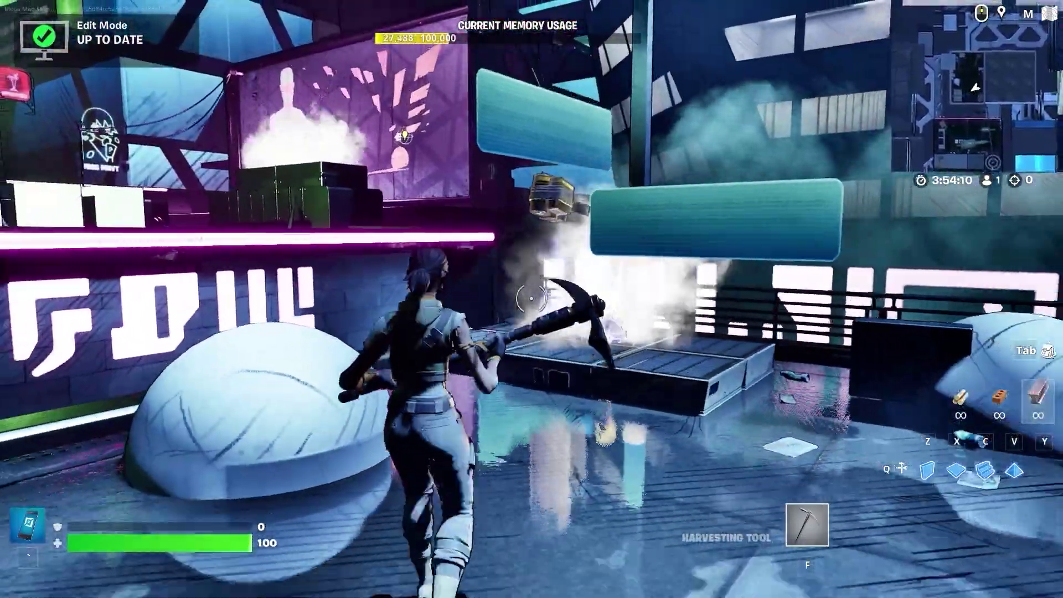
{"action": "key", "text": "w"}
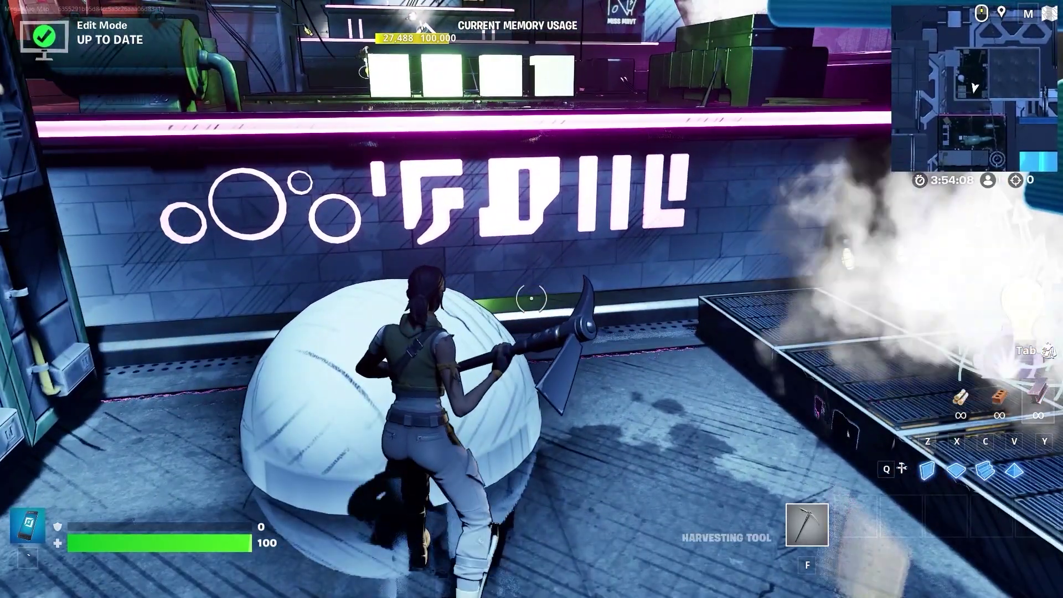
{"action": "key", "text": "Tab"}
{"action": "key", "text": "alt+Tab"}
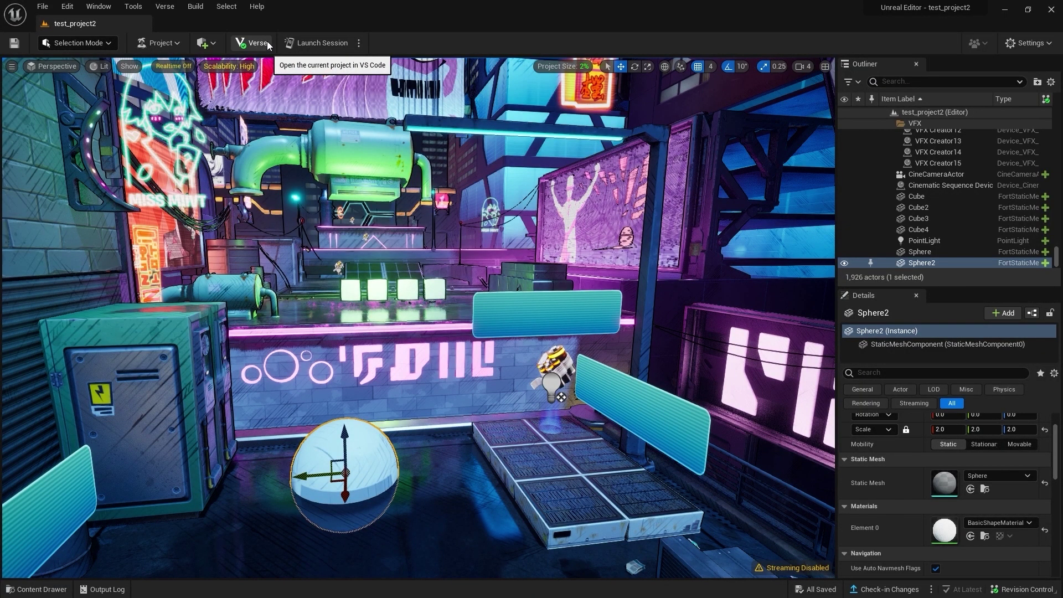
Open the project browser's Island Templates and scroll through the available templates
{"action": "left_click", "coordinate": [47, 8]}
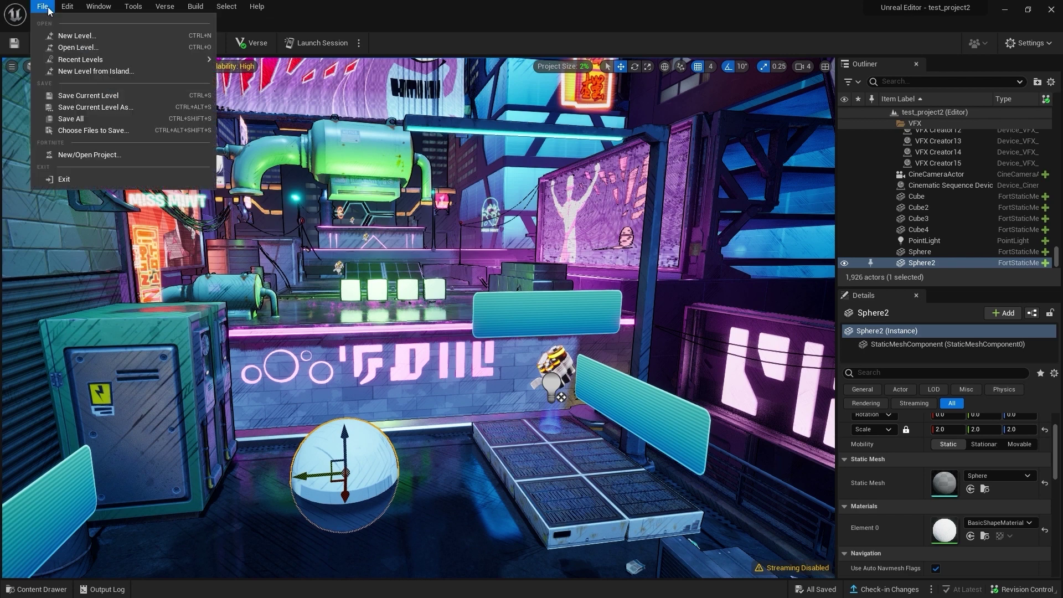
{"action": "left_click", "coordinate": [102, 153]}
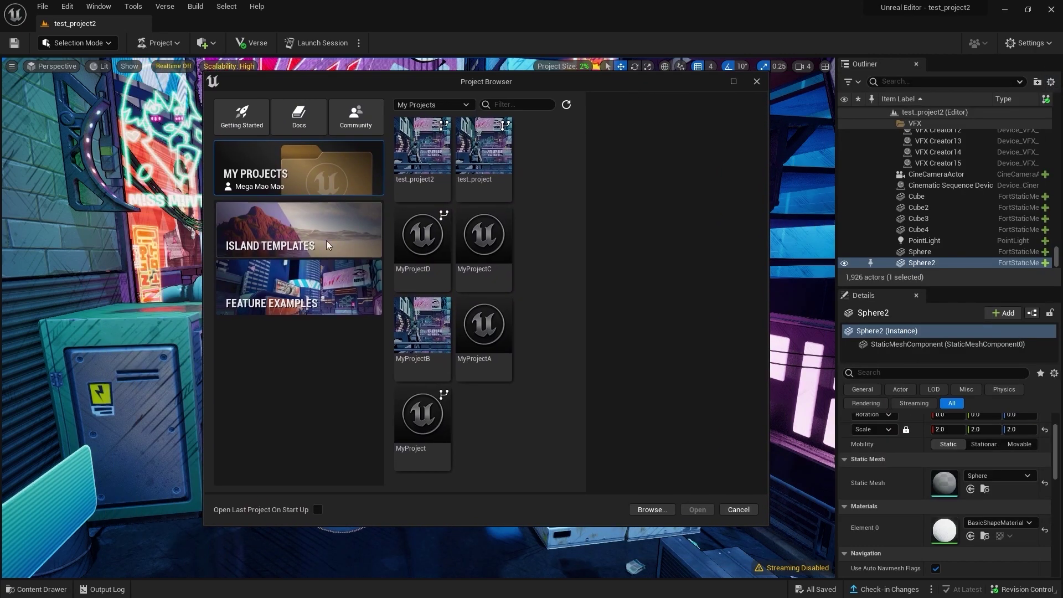
{"action": "left_click", "coordinate": [326, 242]}
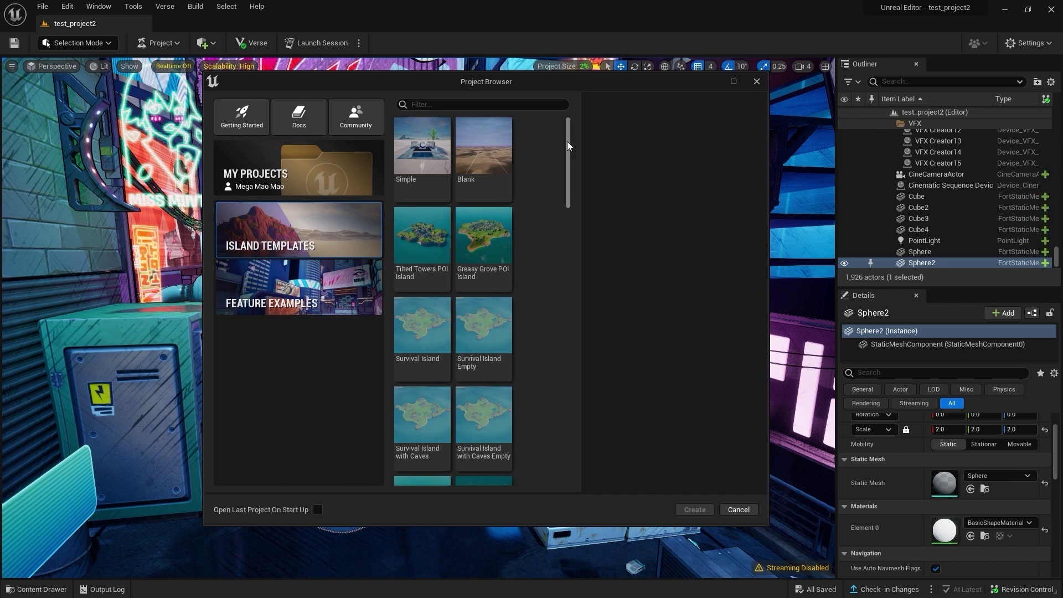
{"action": "left_click_drag", "start_coordinate": [567, 146], "coordinate": [587, 329]}
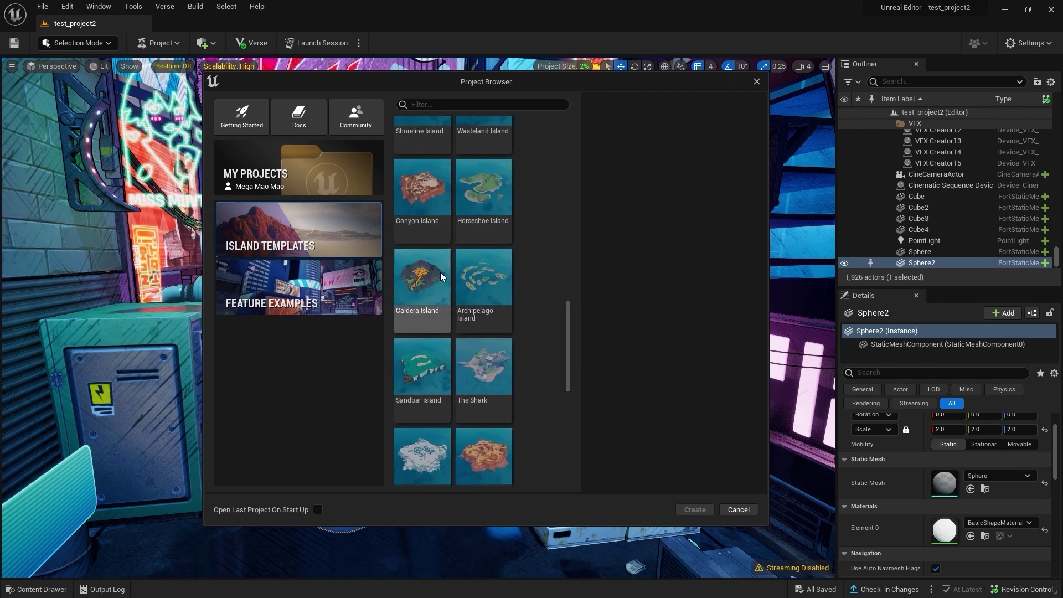
{"action": "mouse_move", "coordinate": [567, 335]}
{"action": "left_mouse_down"}
{"action": "mouse_move", "coordinate": [569, 430]}
{"action": "mouse_move", "coordinate": [570, 109]}
{"action": "left_mouse_up"}
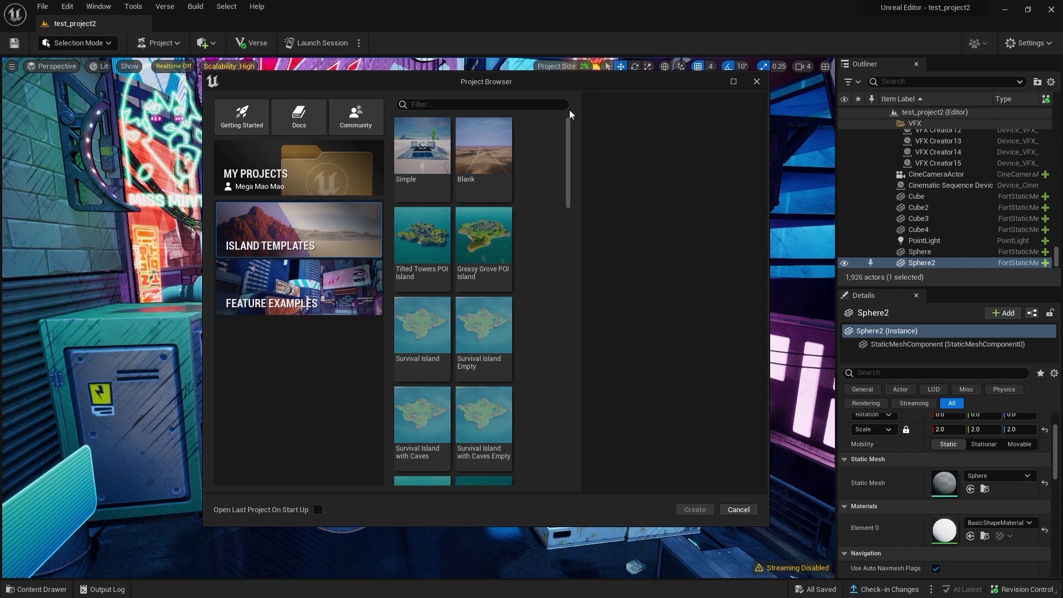
Pick the Blank template, name the project Tutorial_Island, and create it
{"action": "left_click", "coordinate": [480, 151]}
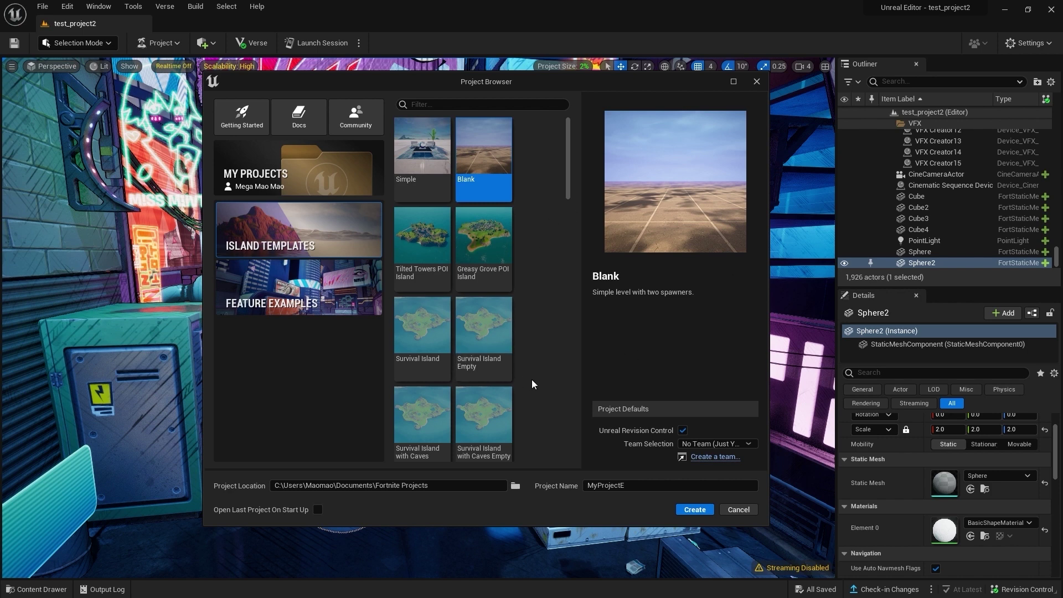
{"action": "double_click", "coordinate": [636, 488]}
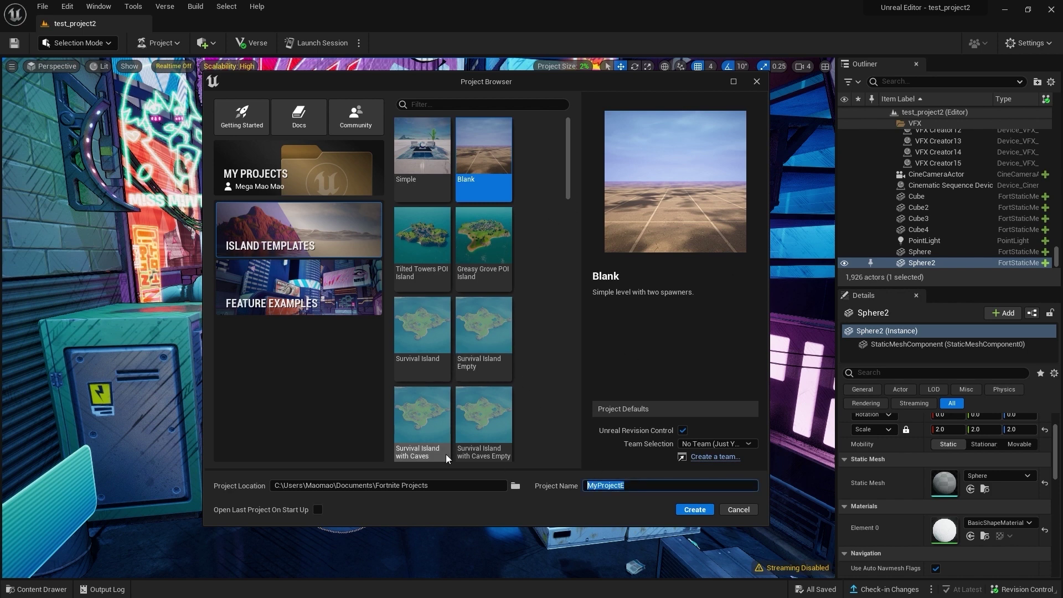
{"action": "type", "text": "Tutorial_Island"}
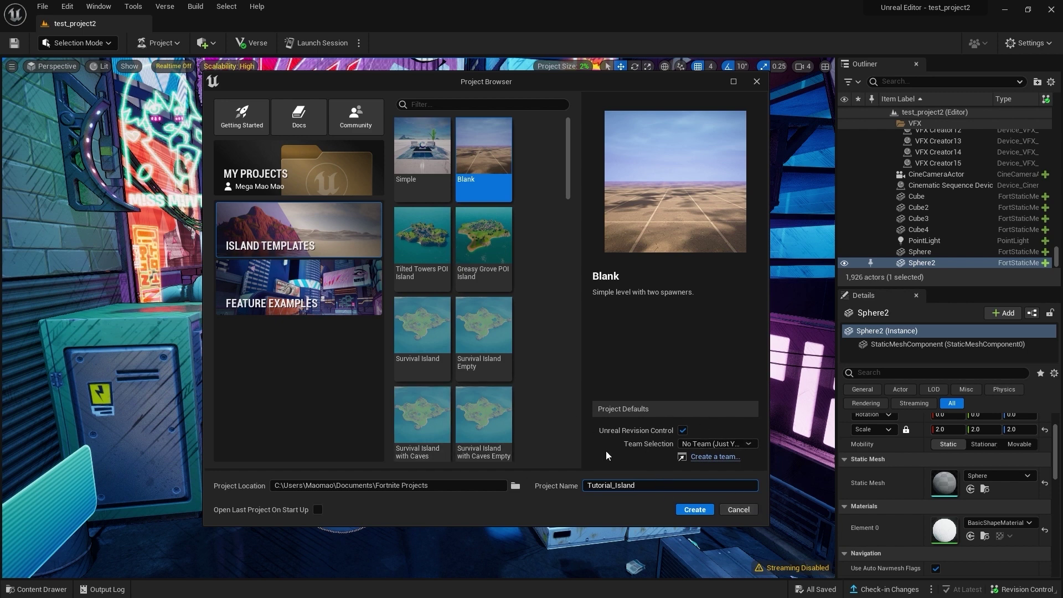
{"action": "left_click", "coordinate": [686, 509]}
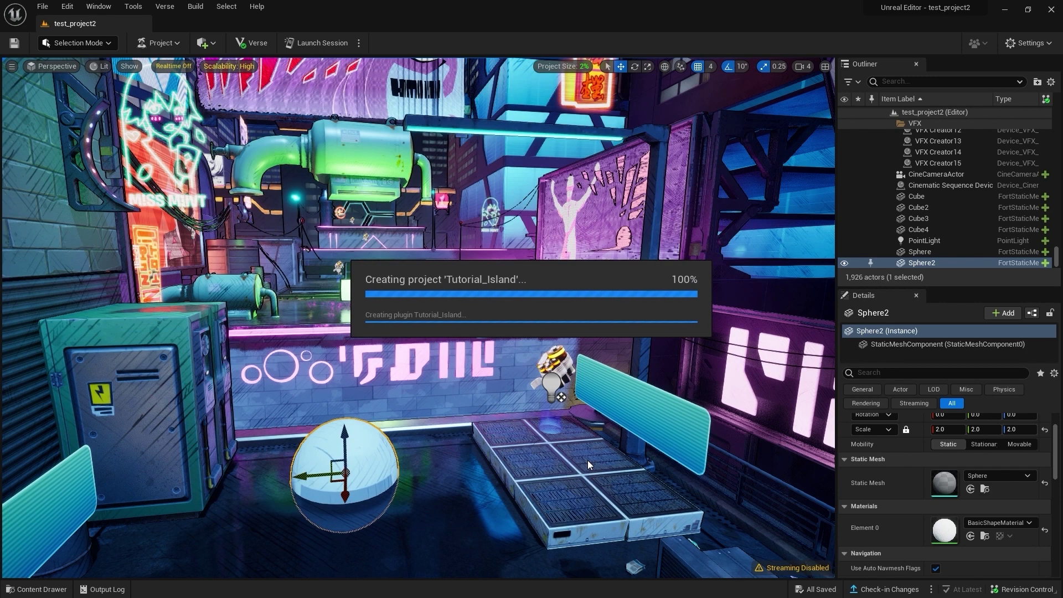
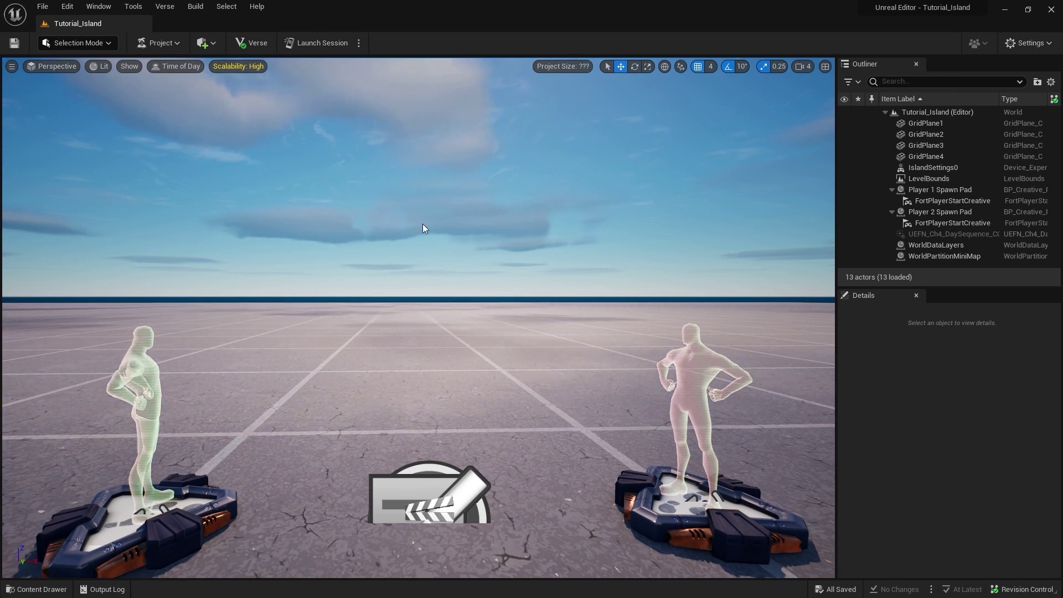
Frame GridPlane1 and GridPlane2 in the viewport and zoom around the asphalt floors
{"action": "left_click", "coordinate": [420, 342]}
{"action": "key", "text": "f"}
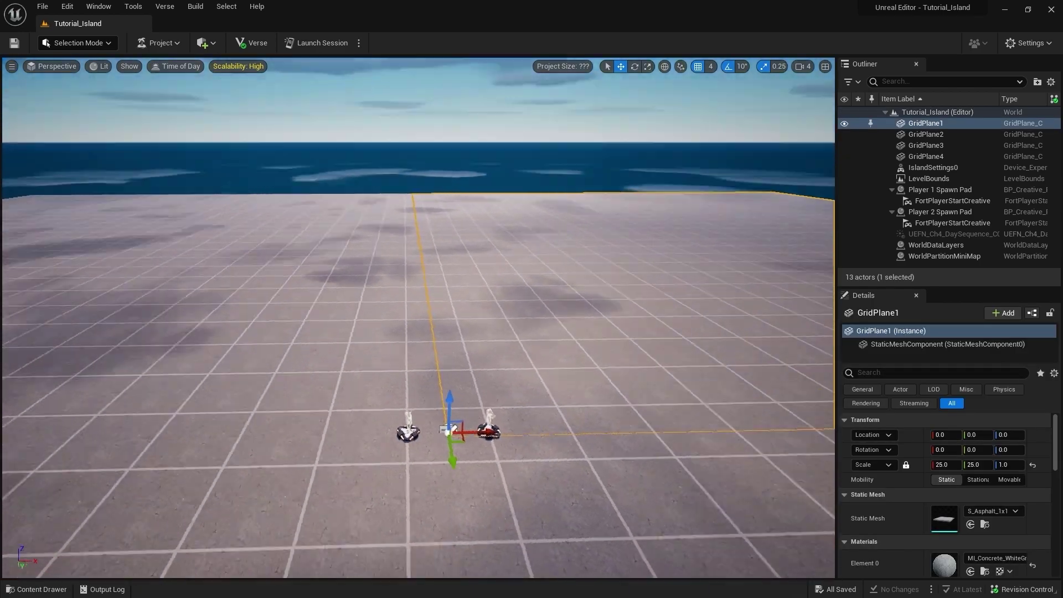
{"action": "double_click", "coordinate": [926, 134]}
{"action": "scroll", "coordinate": [418, 318], "scroll_direction": "up", "scroll_amount": 5}
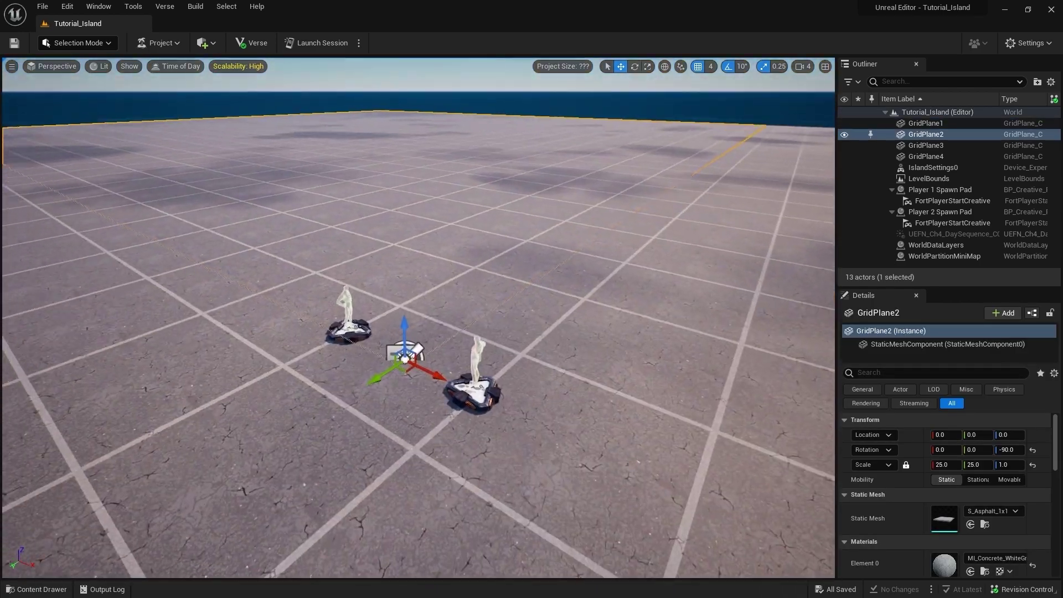
{"action": "scroll", "coordinate": [418, 319], "scroll_direction": "up", "scroll_amount": 1}
{"action": "scroll", "coordinate": [419, 318], "scroll_direction": "up", "scroll_amount": 3}
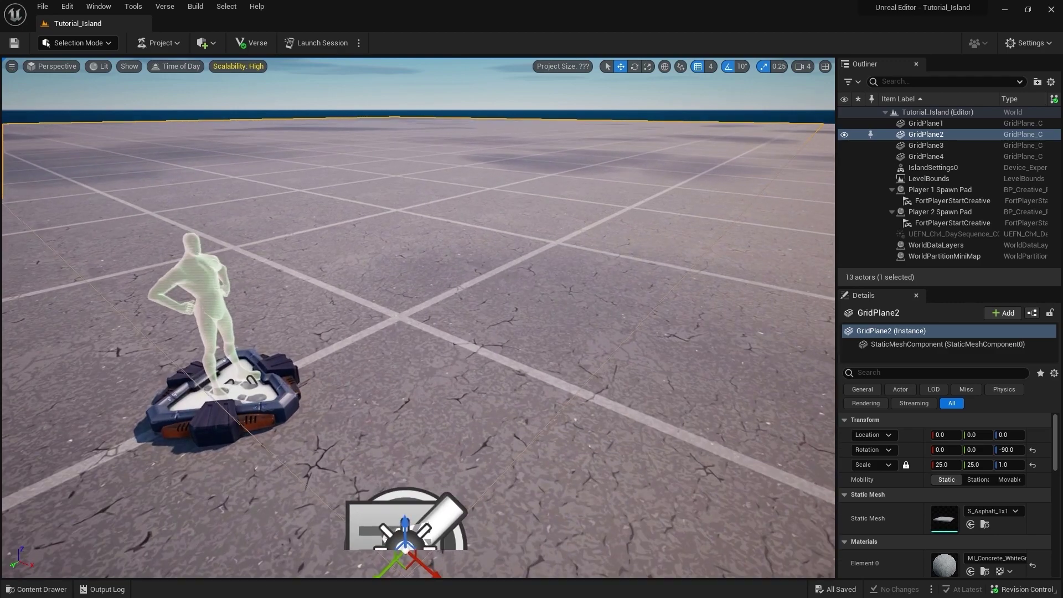
{"action": "scroll", "coordinate": [418, 318], "scroll_direction": "down", "scroll_amount": 2}
{"action": "scroll", "coordinate": [418, 318], "scroll_direction": "down", "scroll_amount": 2}
{"action": "scroll", "coordinate": [418, 319], "scroll_direction": "up", "scroll_amount": 3}
{"action": "scroll", "coordinate": [435, 299], "scroll_direction": "down", "scroll_amount": 1}
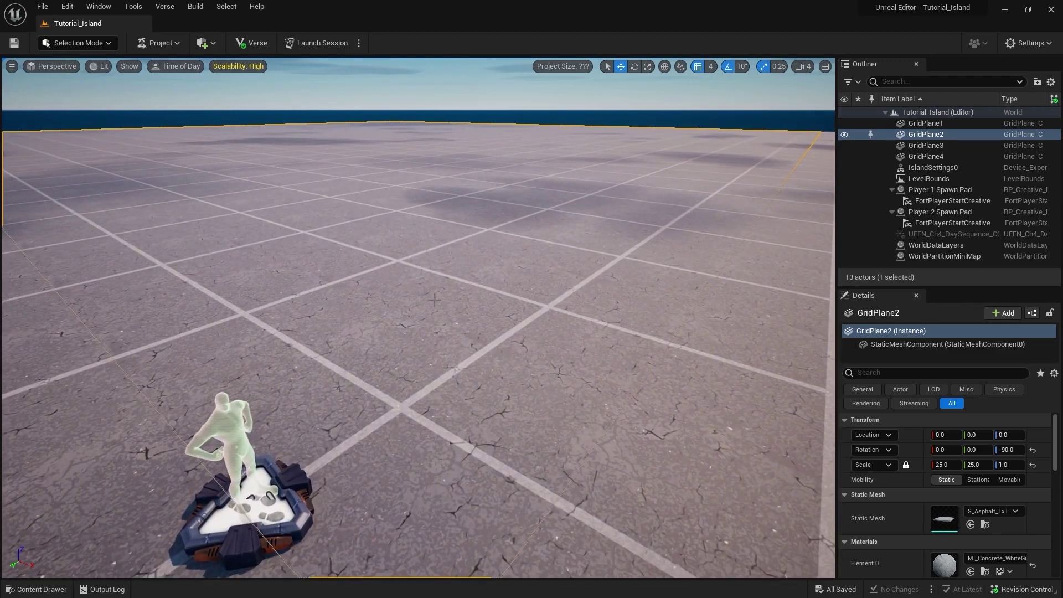
{"action": "scroll", "coordinate": [434, 197], "scroll_direction": "down", "scroll_amount": 3}
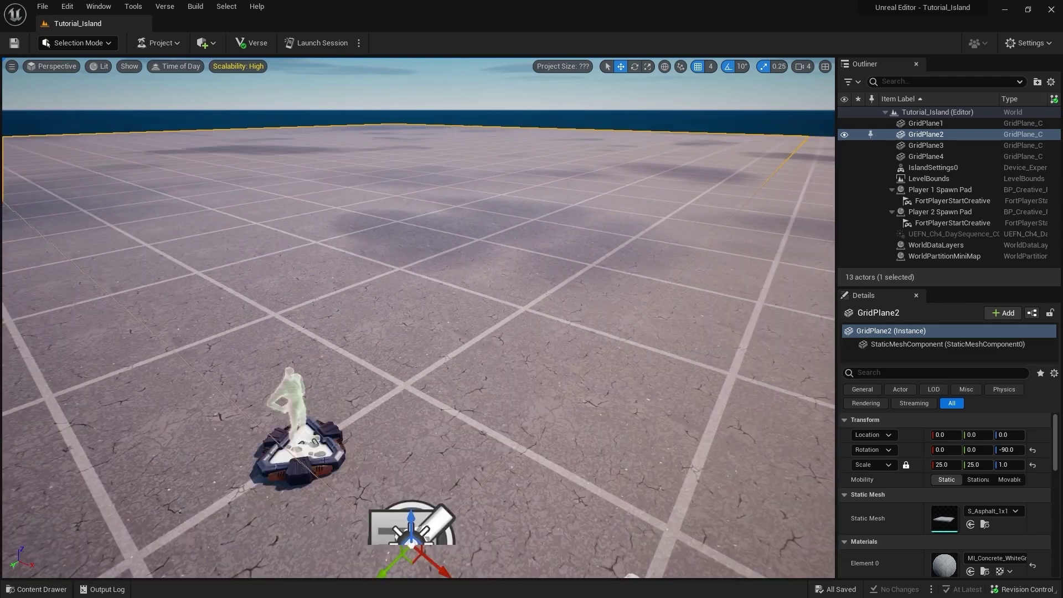
{"action": "scroll", "coordinate": [438, 205], "scroll_direction": "down", "scroll_amount": 2}
{"action": "scroll", "coordinate": [443, 219], "scroll_direction": "down", "scroll_amount": 1}
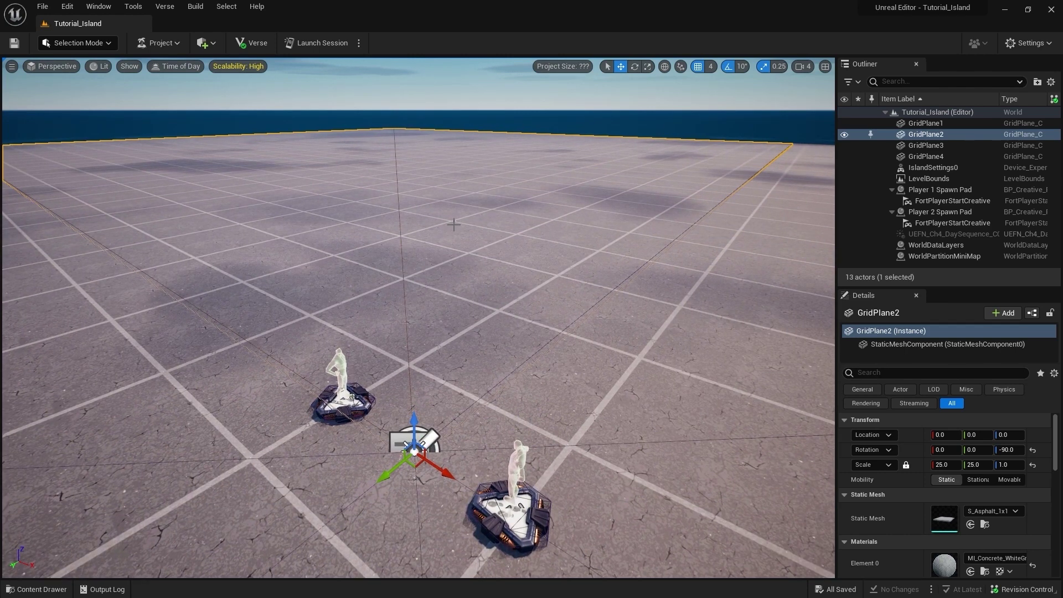
Check the viewport Show options and try opening the S_Asphalt_1x1 floor mesh
{"action": "left_click", "coordinate": [126, 67]}
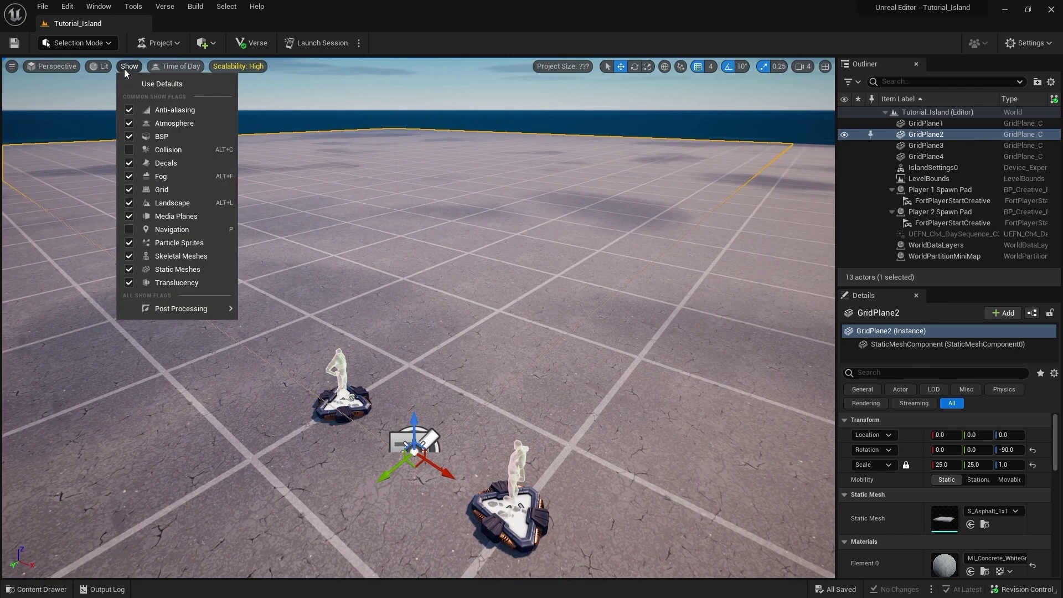
{"action": "left_click", "coordinate": [162, 148]}
{"action": "right_click_drag", "start_coordinate": [161, 148], "coordinate": [162, 149]}
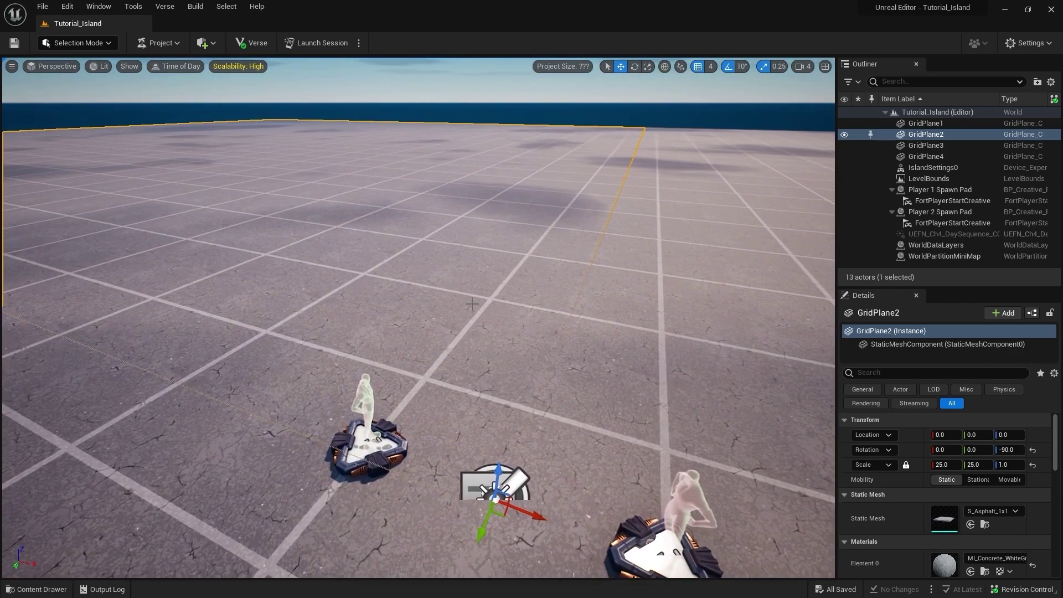
{"action": "double_click", "coordinate": [945, 527]}
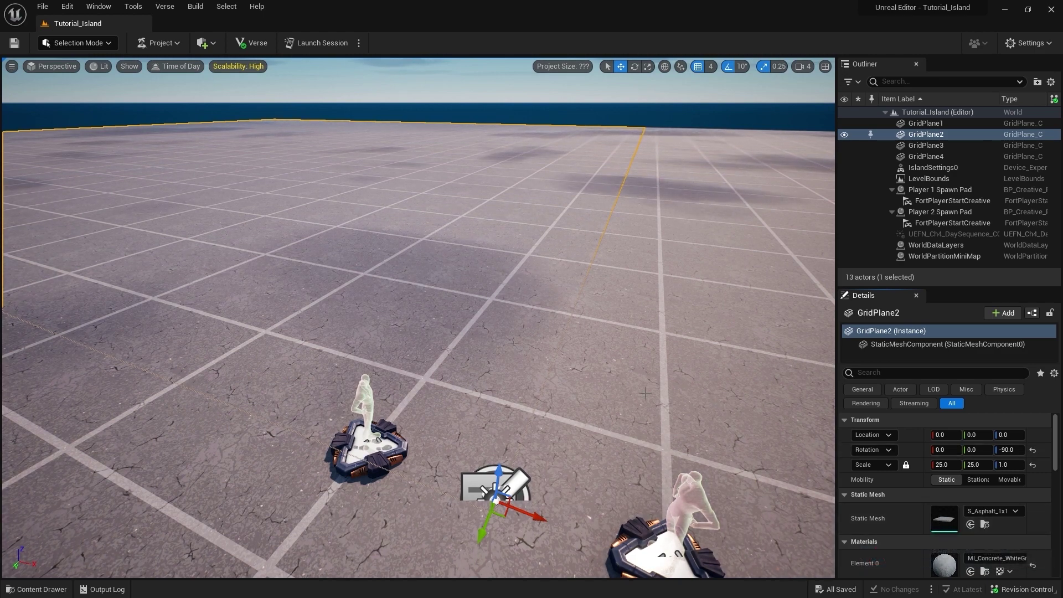
Reposition the view and begin the grid-plane selection with GridPlane1
{"action": "right_click_drag", "start_coordinate": [421, 333], "coordinate": [421, 332]}
{"action": "right_click_drag", "start_coordinate": [535, 233], "coordinate": [535, 241]}
{"action": "left_click", "coordinate": [535, 232], "text": "ctrl"}
Add GridPlane3 and GridPlane4 to the selection and delete all four grid planes
{"action": "left_click", "coordinate": [527, 206], "text": "ctrl"}
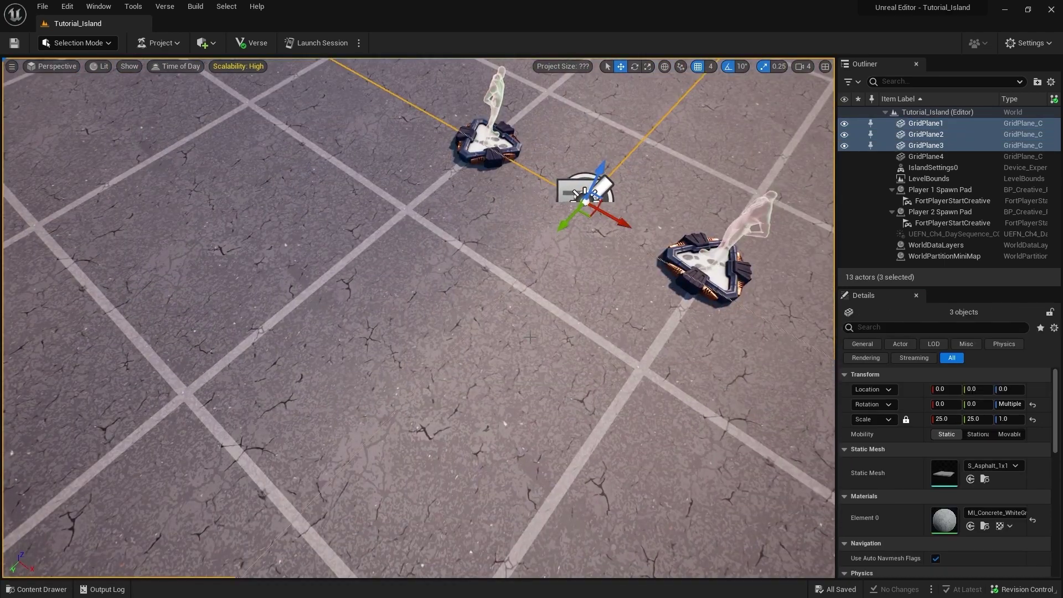
{"action": "left_click", "coordinate": [609, 216], "text": "ctrl"}
{"action": "right_click_drag", "start_coordinate": [523, 312], "coordinate": [523, 312]}
{"action": "key", "text": "Delete"}
Select and frame the Player 1 and Player 2 spawn pads, then clear the selection
{"action": "left_click", "coordinate": [332, 421]}
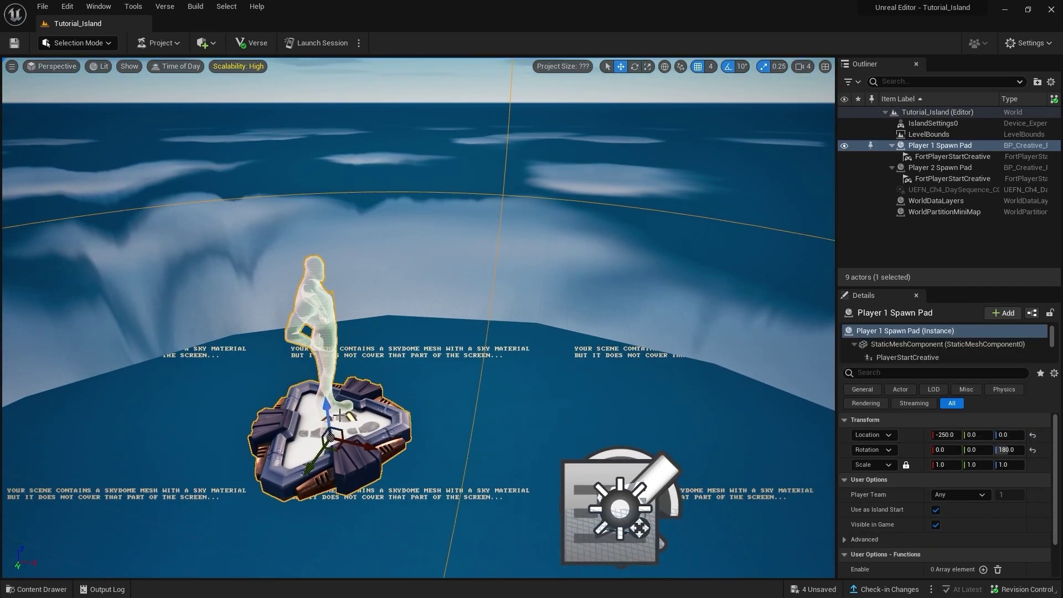
{"action": "key", "text": "f"}
{"action": "left_click", "coordinate": [528, 331]}
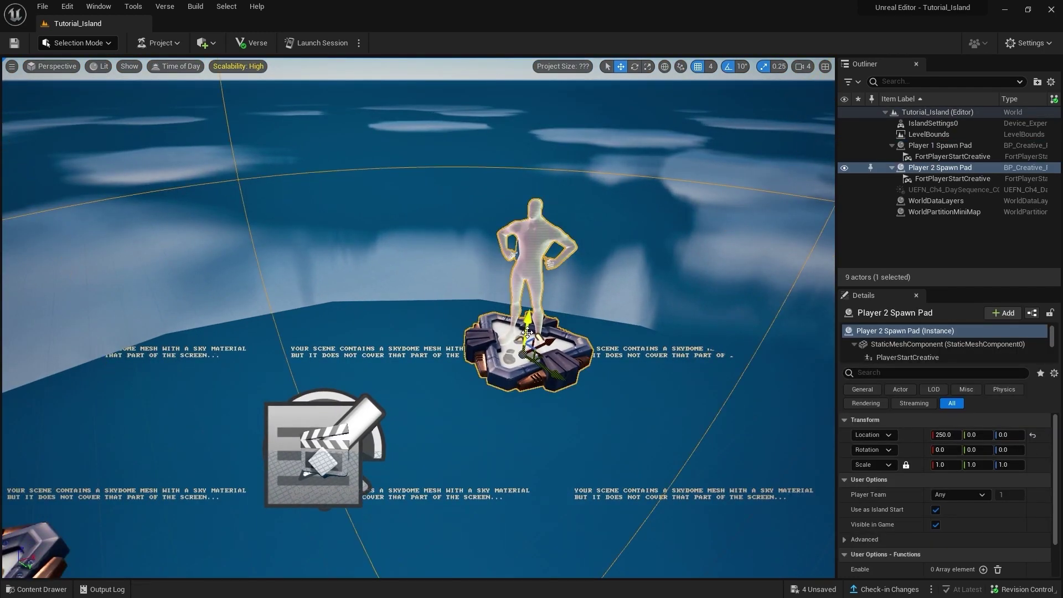
{"action": "left_click_drag", "start_coordinate": [524, 333], "coordinate": [524, 333], "text": "alt"}
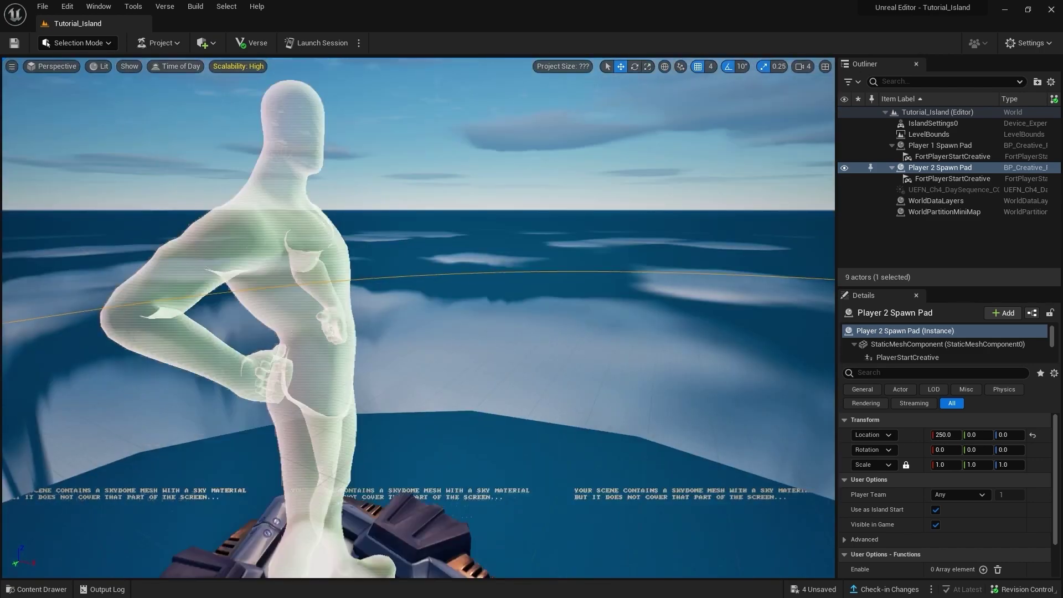
{"action": "left_click", "coordinate": [940, 145]}
{"action": "key", "text": "f"}
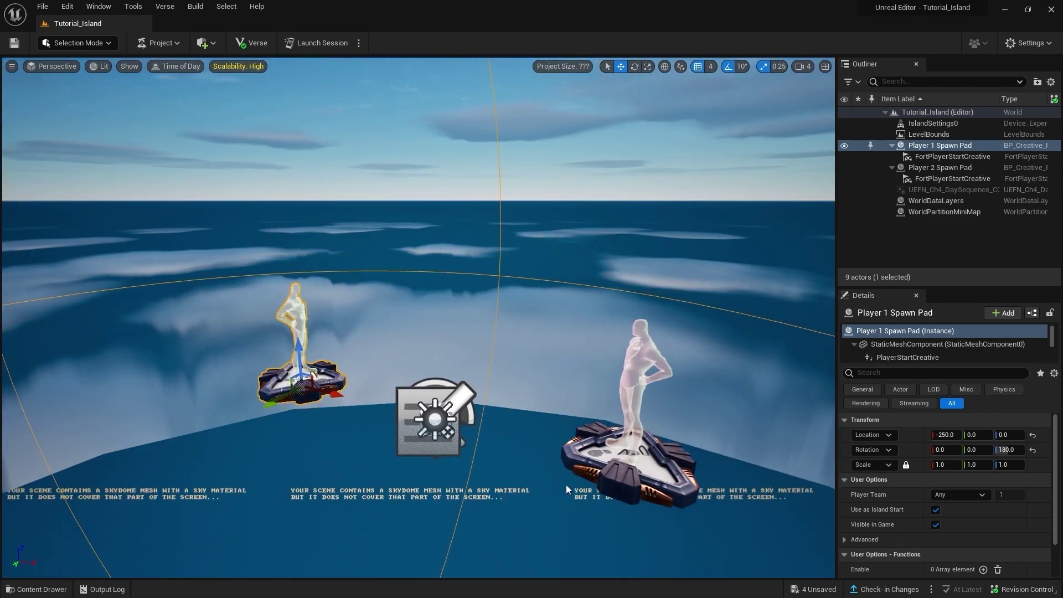
{"action": "left_click", "coordinate": [635, 455]}
{"action": "left_click", "coordinate": [298, 395]}
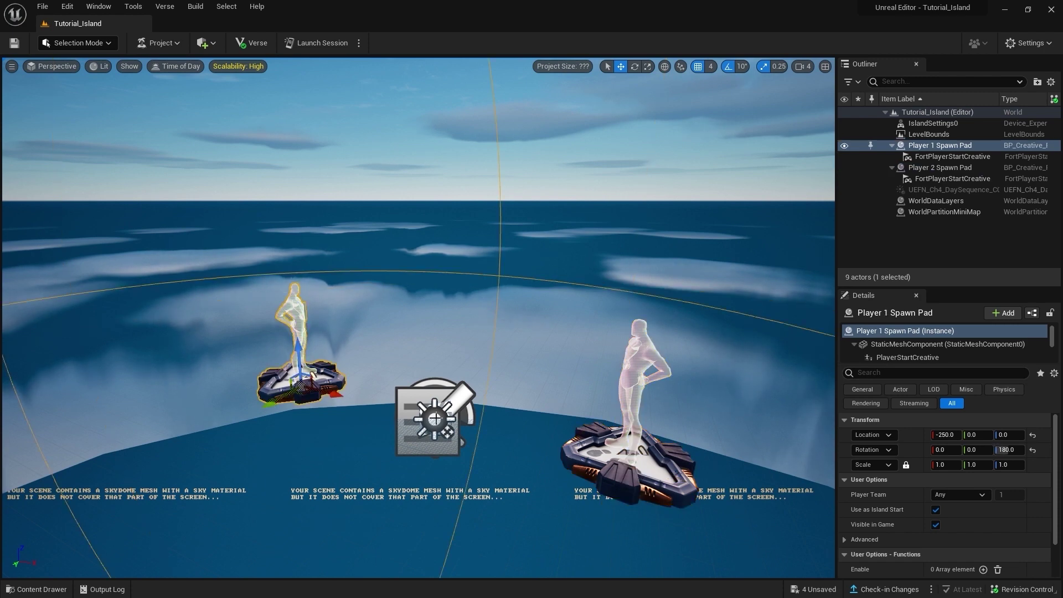
{"action": "left_click_drag", "start_coordinate": [297, 394], "coordinate": [464, 416], "text": "alt"}
{"action": "key", "text": "Escape"}
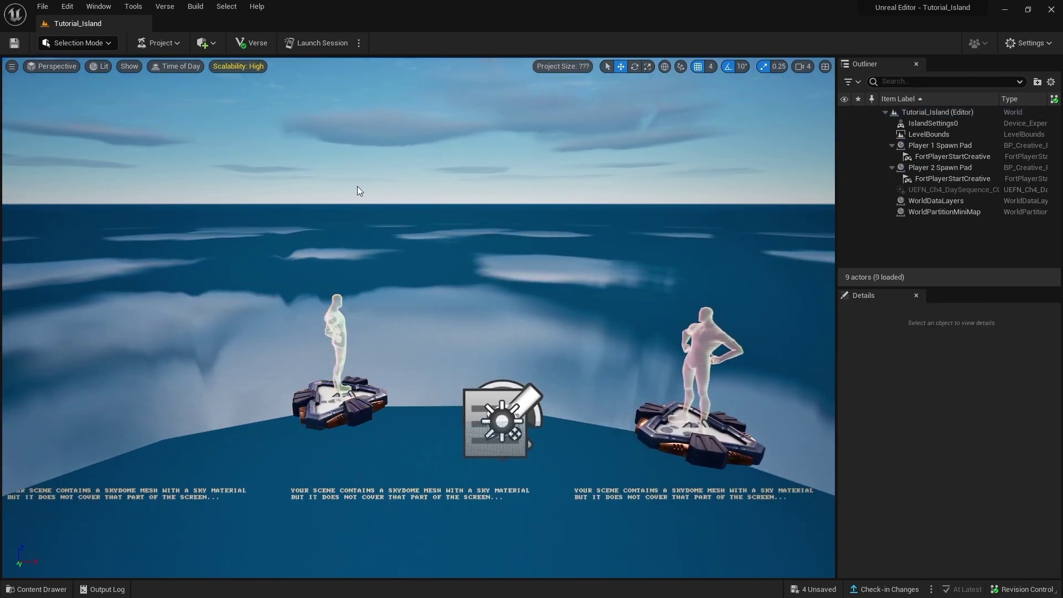
{"action": "left_click", "coordinate": [105, 43]}
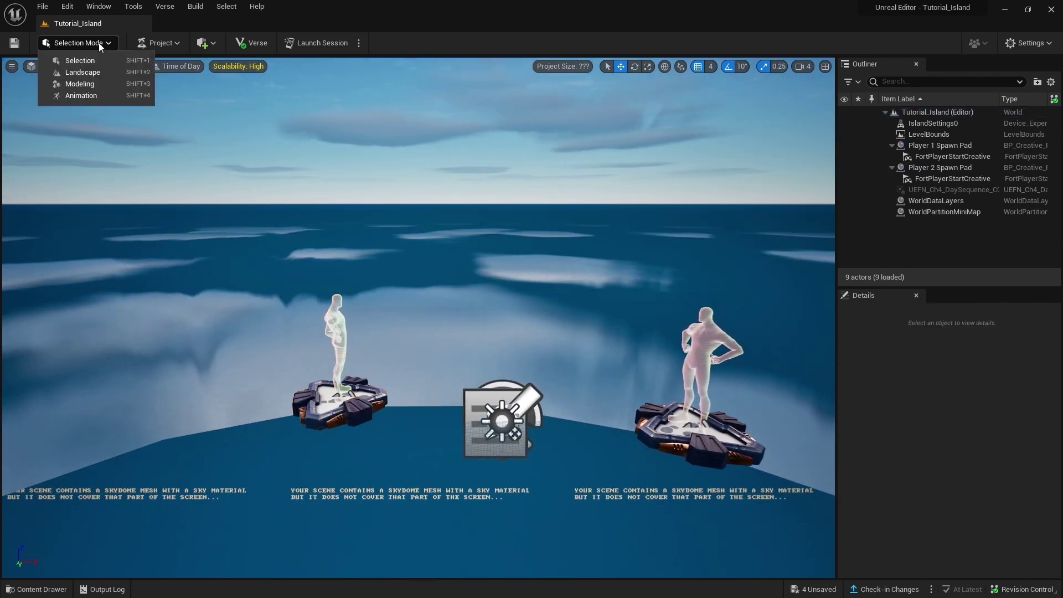
Switch to Landscape mode and view the green landscape preview over the pads
{"action": "left_click", "coordinate": [97, 72]}
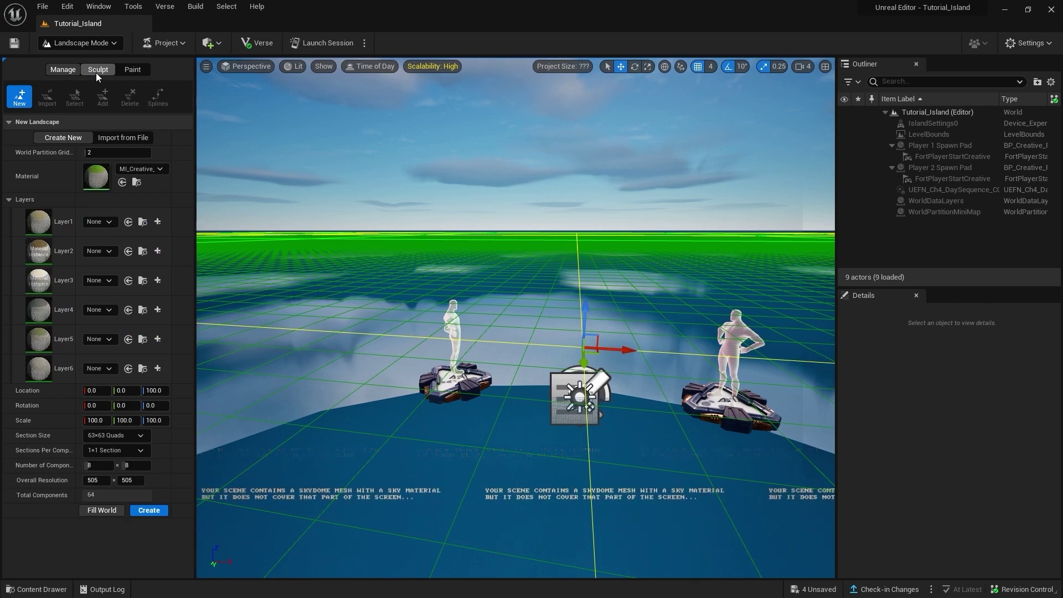
{"action": "right_click_drag", "start_coordinate": [537, 369], "coordinate": [536, 369]}
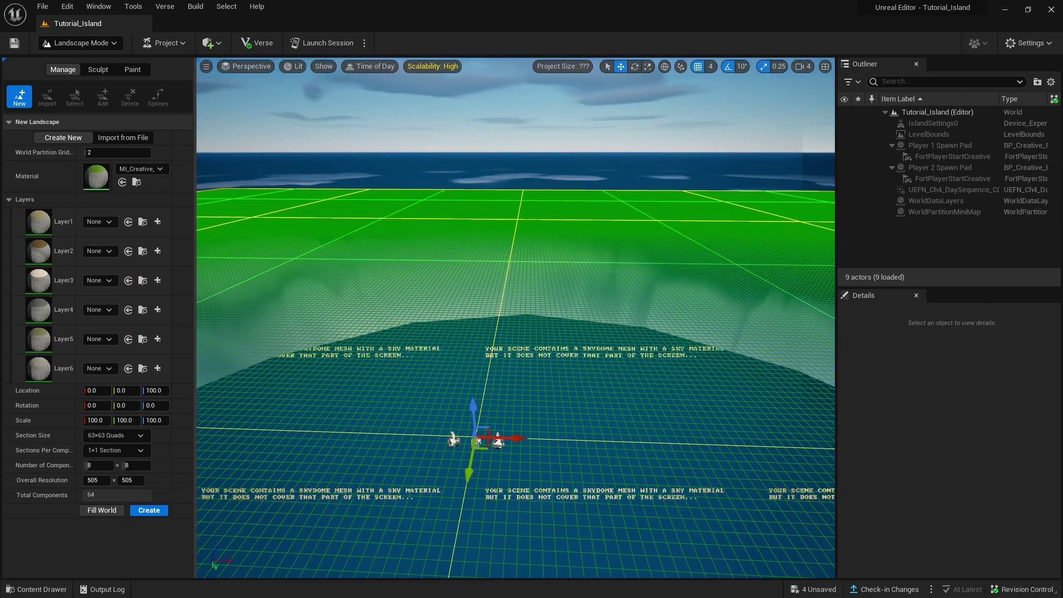
{"action": "right_click_drag", "start_coordinate": [537, 369], "coordinate": [537, 369]}
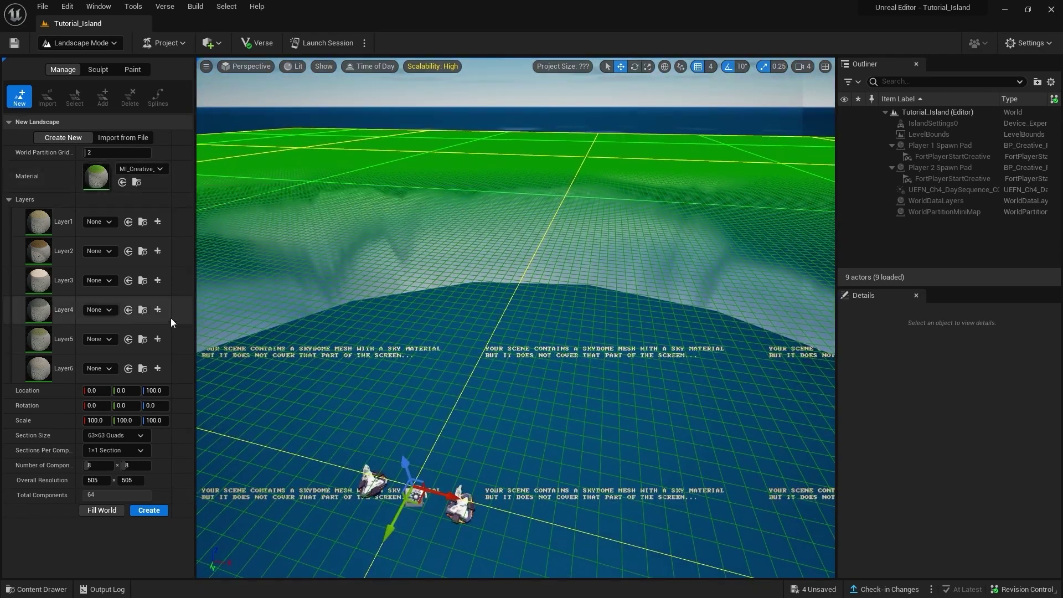
Look up the landscape material in the Content Drawer, browsing the Environment, Landscape, Water and Materials folders
{"action": "left_click", "coordinate": [154, 170]}
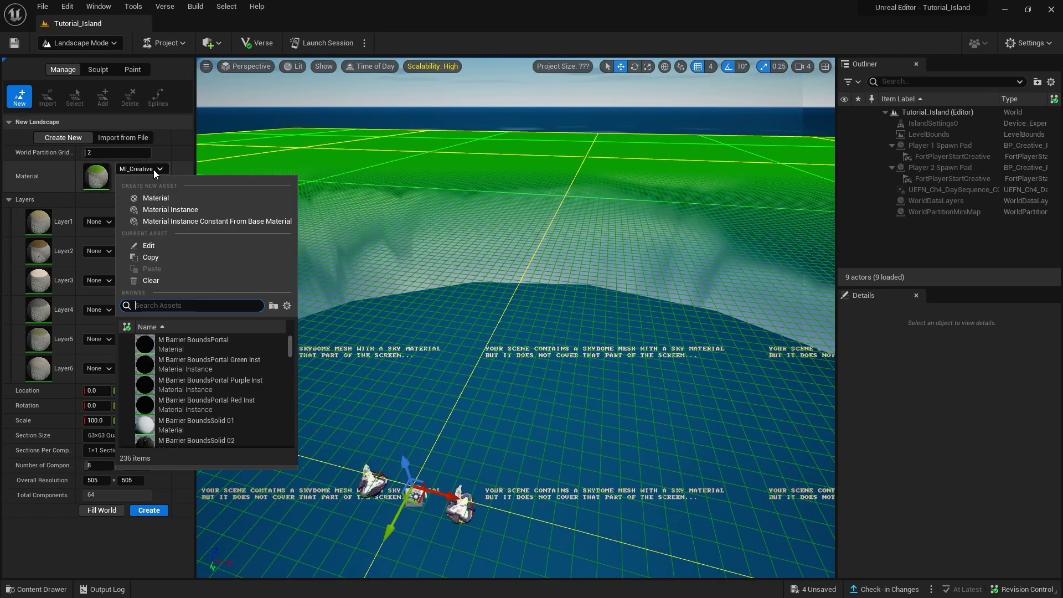
{"action": "left_click", "coordinate": [154, 169]}
{"action": "left_click", "coordinate": [138, 182]}
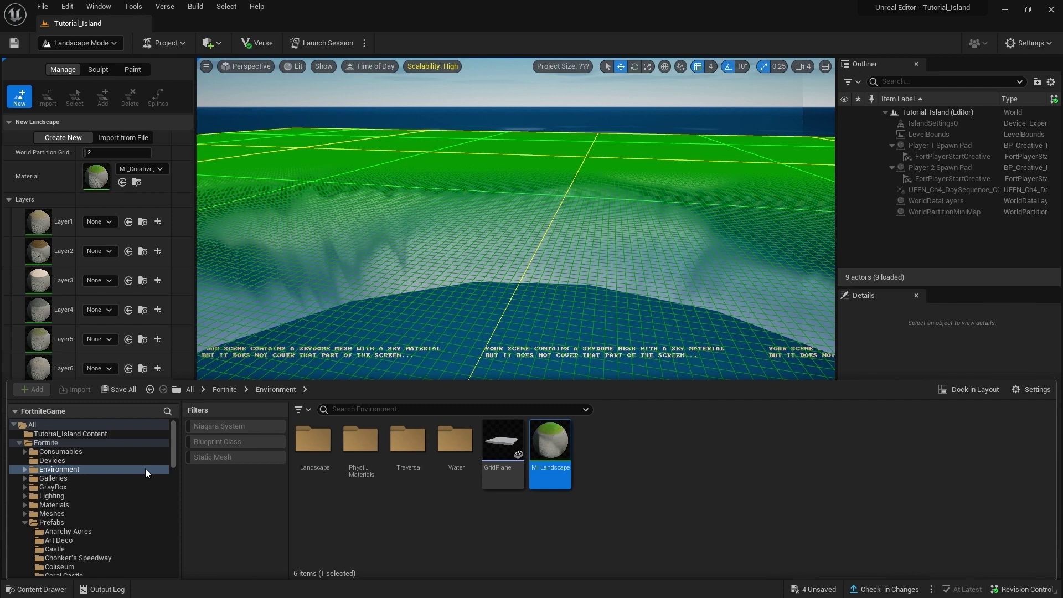
{"action": "left_click", "coordinate": [352, 261]}
{"action": "key", "text": "ctrl+space"}
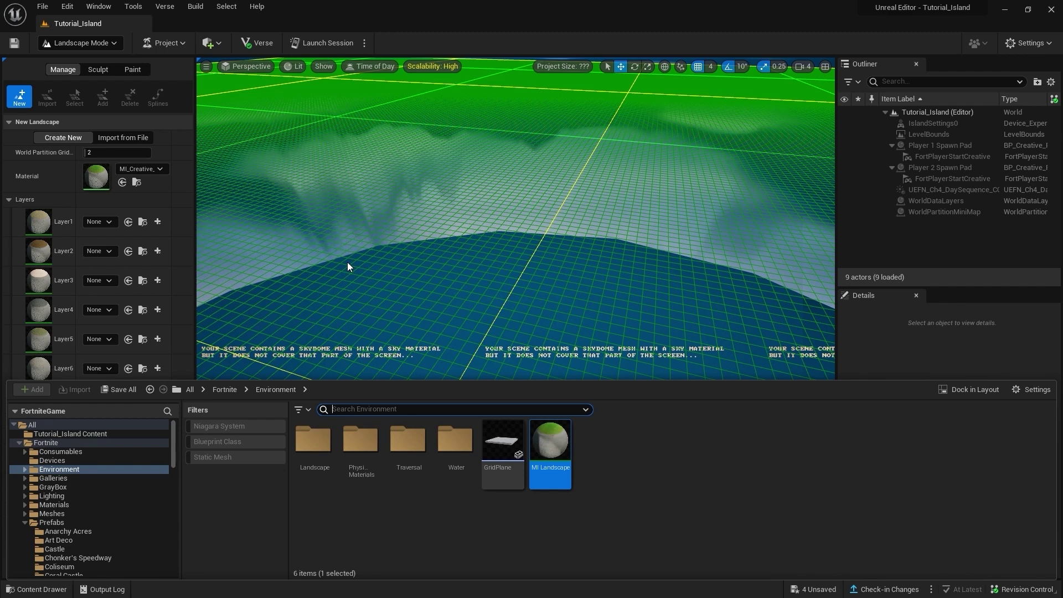
{"action": "double_click", "coordinate": [313, 440]}
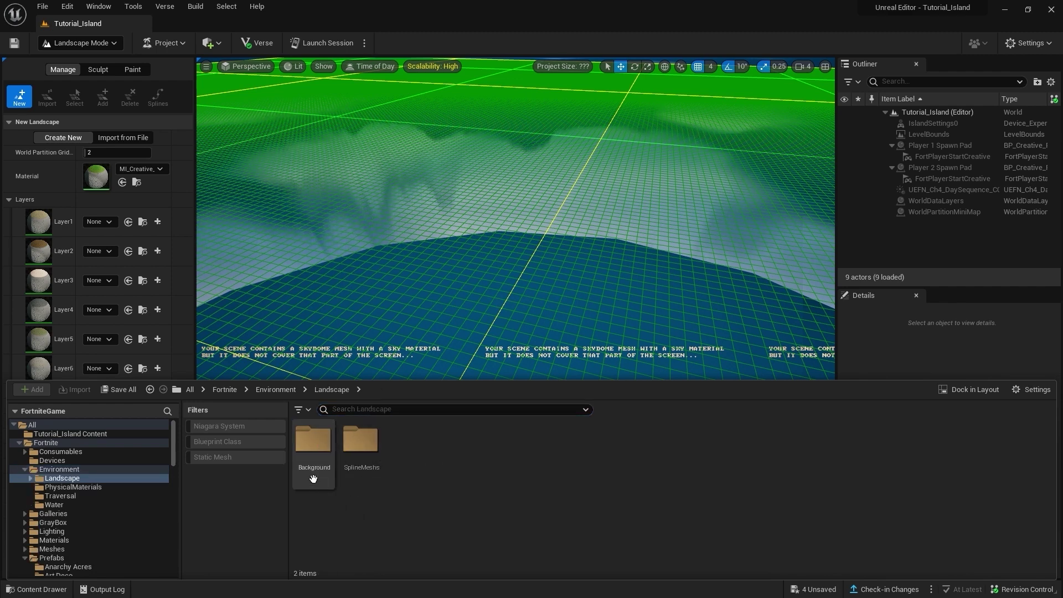
{"action": "left_click", "coordinate": [64, 504]}
{"action": "left_click", "coordinate": [59, 470]}
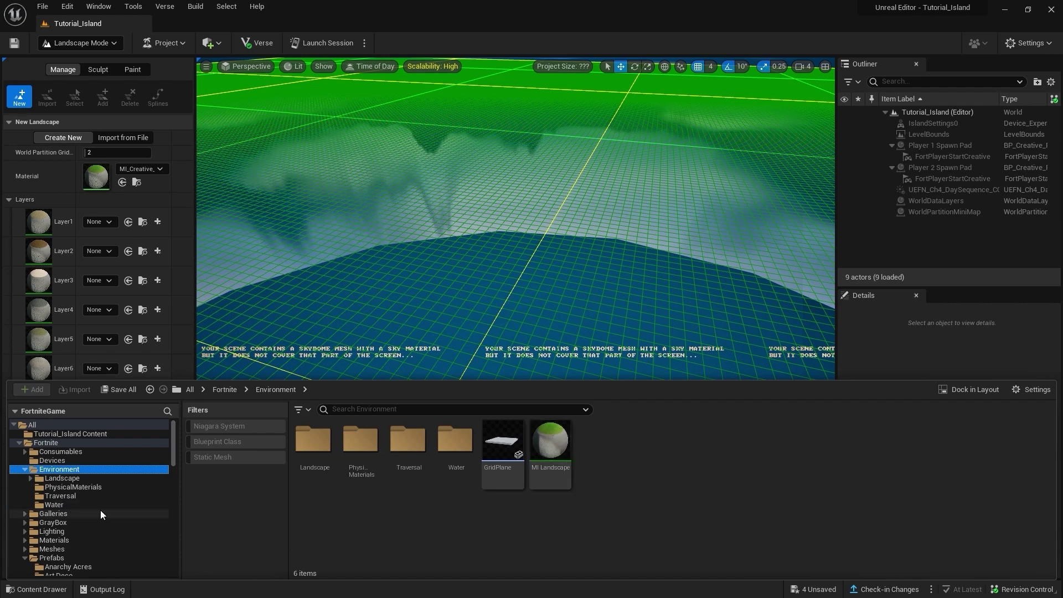
{"action": "left_click", "coordinate": [51, 539]}
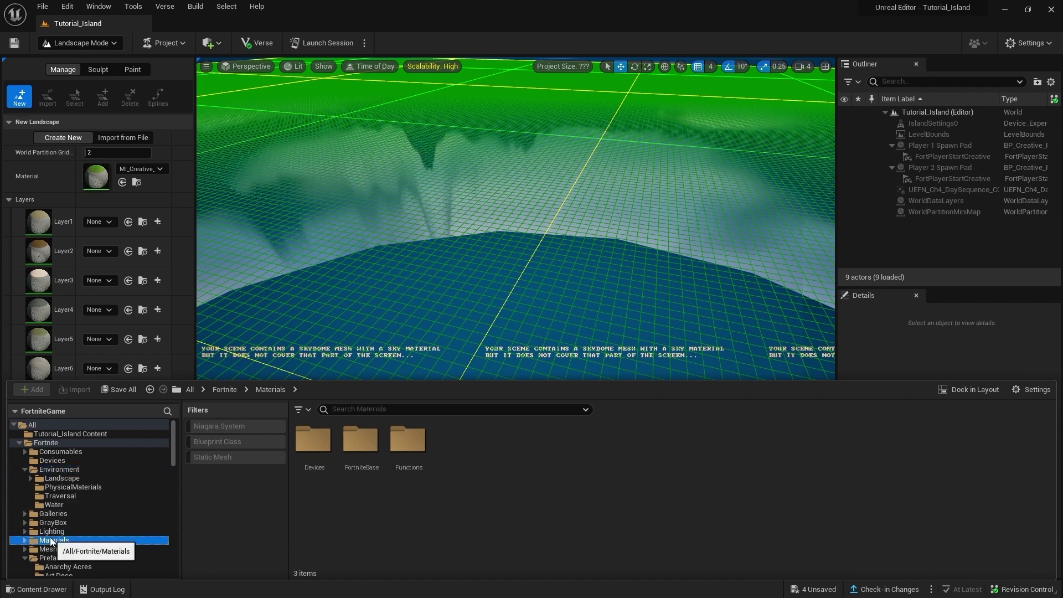
{"action": "left_click", "coordinate": [45, 503]}
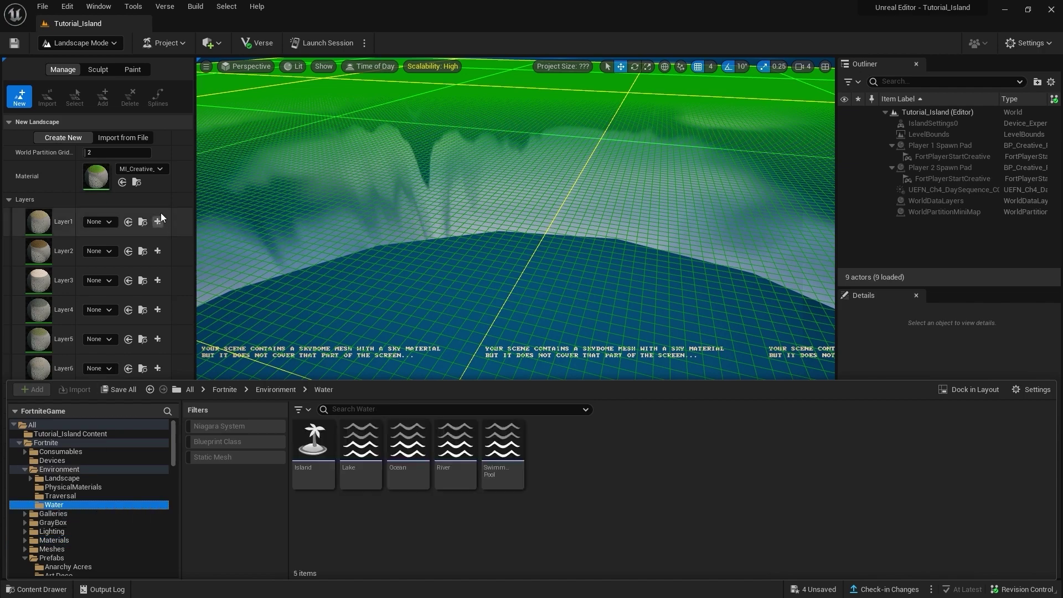
{"action": "left_click", "coordinate": [315, 207]}
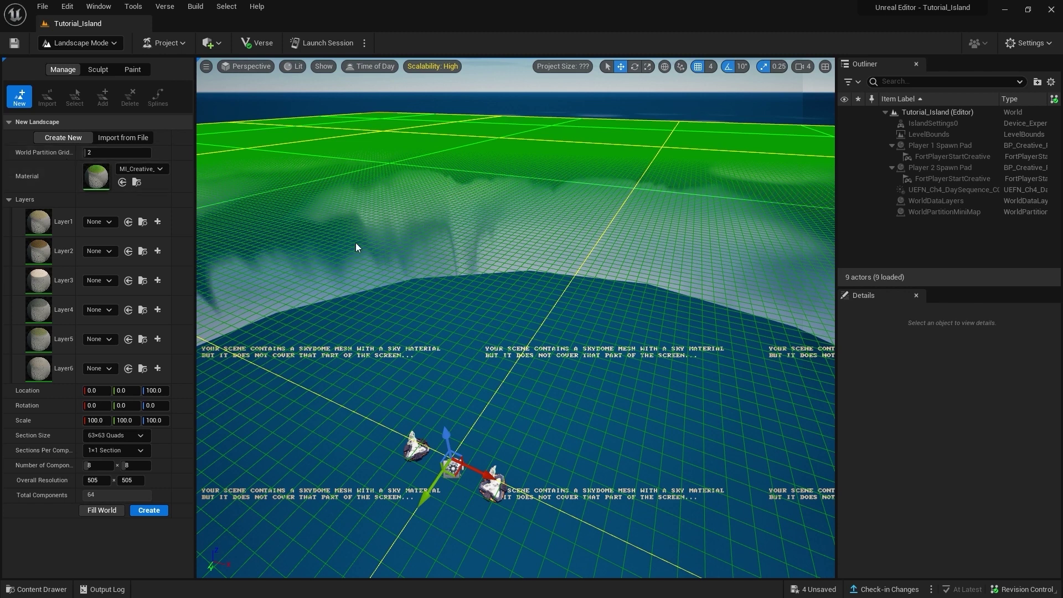
Set Section Size to 63×63 quads after trying 127 and 255, and create the 505×505 landscape
{"action": "right_click_drag", "start_coordinate": [355, 242], "coordinate": [356, 166]}
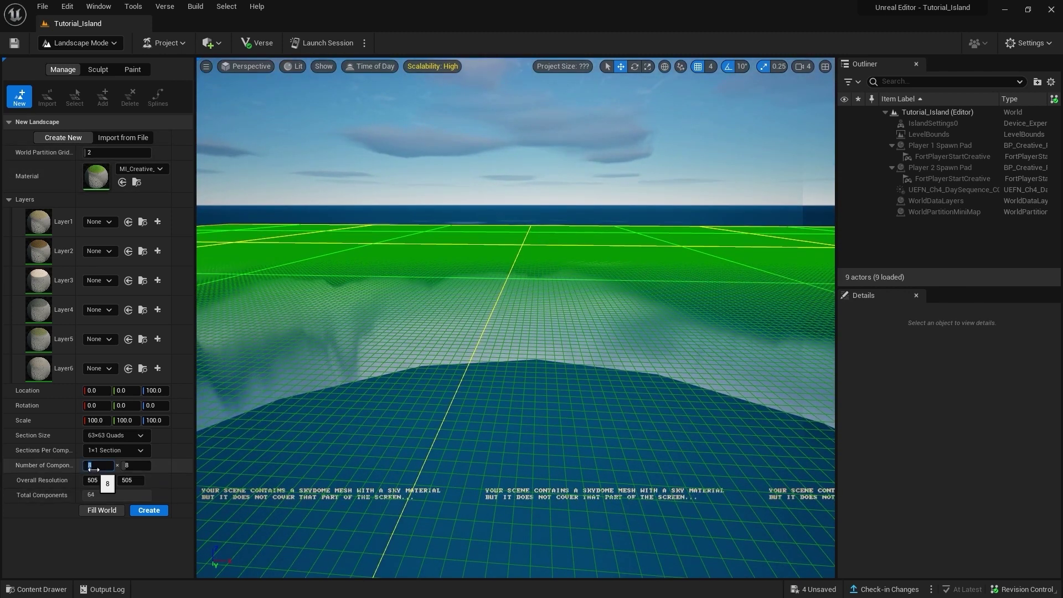
{"action": "left_click", "coordinate": [118, 436]}
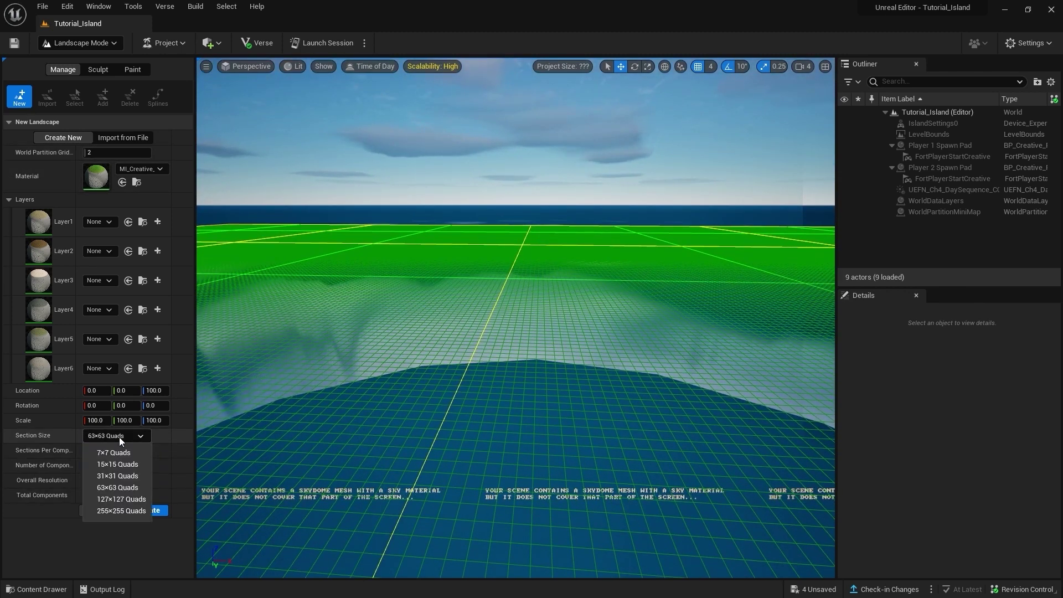
{"action": "left_click", "coordinate": [123, 499]}
{"action": "mouse_move", "coordinate": [411, 462]}
{"action": "right_mouse_down"}
{"action": "mouse_move", "coordinate": [411, 487]}
{"action": "mouse_move", "coordinate": [410, 471]}
{"action": "right_mouse_up"}
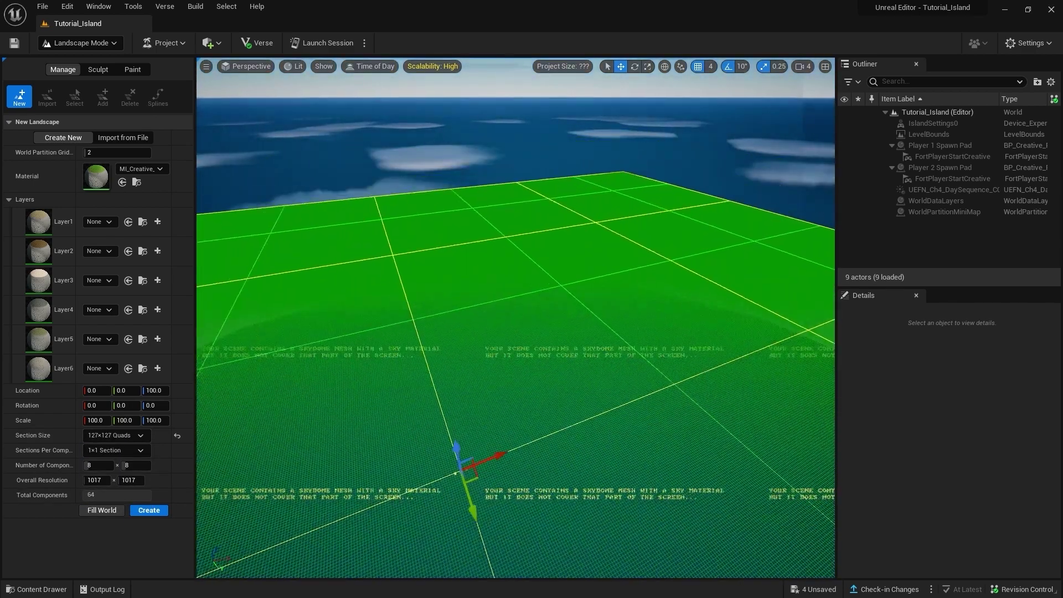
{"action": "left_click", "coordinate": [100, 437]}
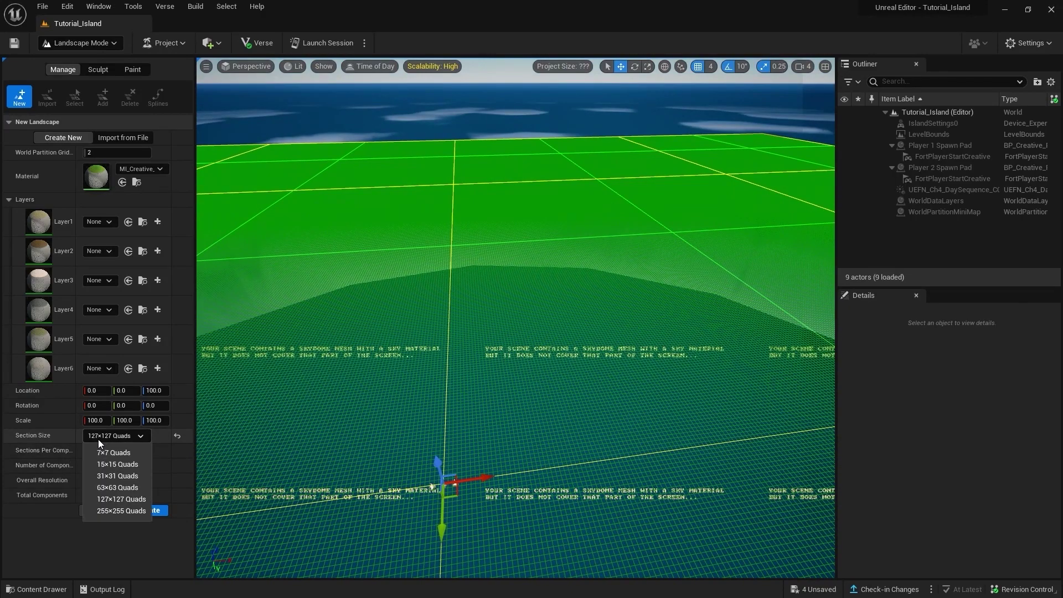
{"action": "left_click", "coordinate": [120, 511]}
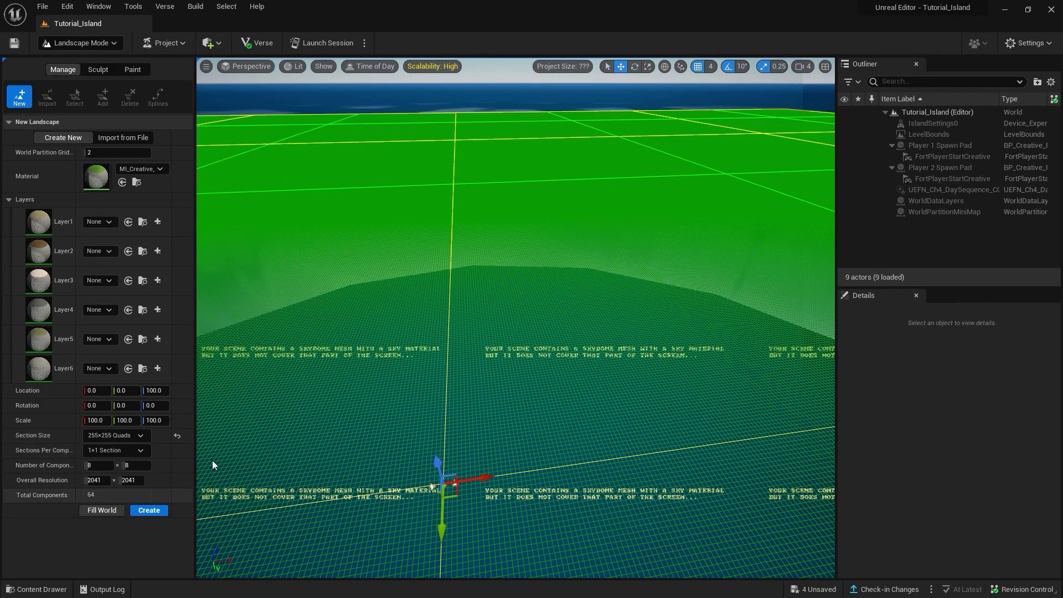
{"action": "right_click_drag", "start_coordinate": [212, 461], "coordinate": [212, 432]}
{"action": "right_click_drag", "start_coordinate": [411, 393], "coordinate": [411, 393]}
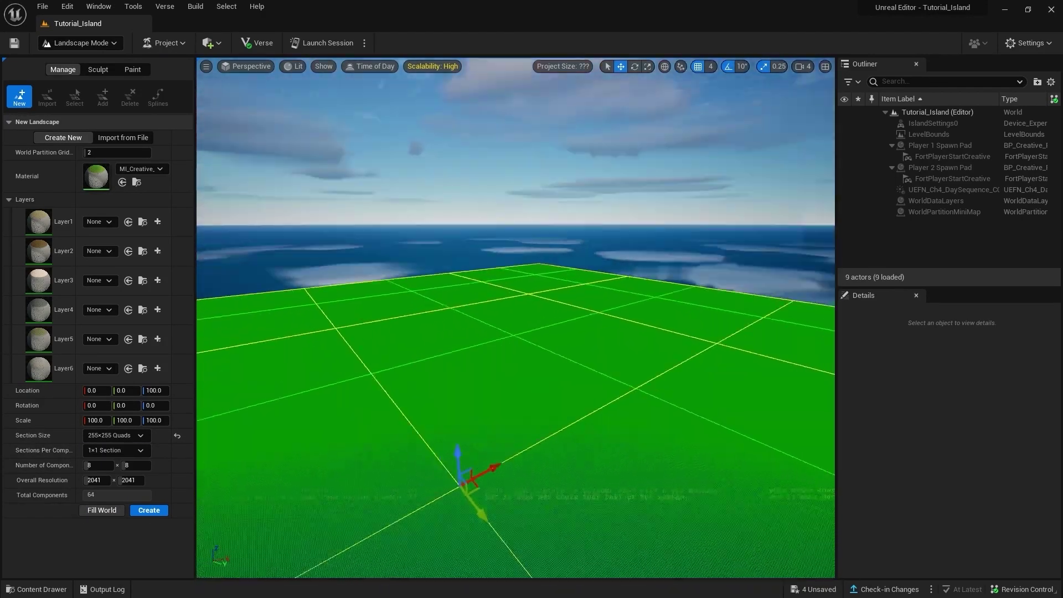
{"action": "left_click", "coordinate": [178, 435]}
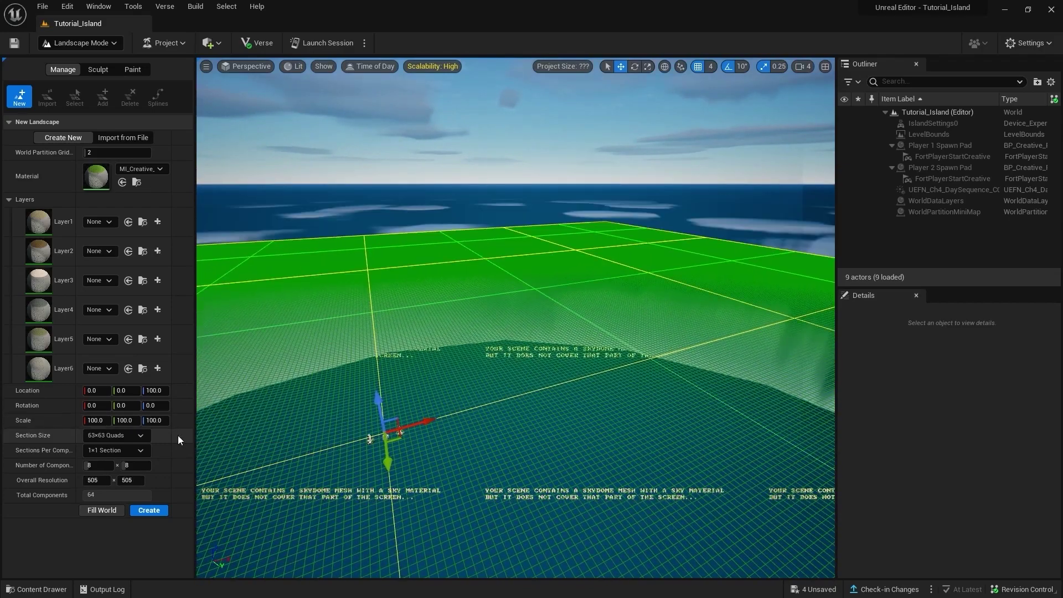
{"action": "right_click_drag", "start_coordinate": [410, 364], "coordinate": [410, 364]}
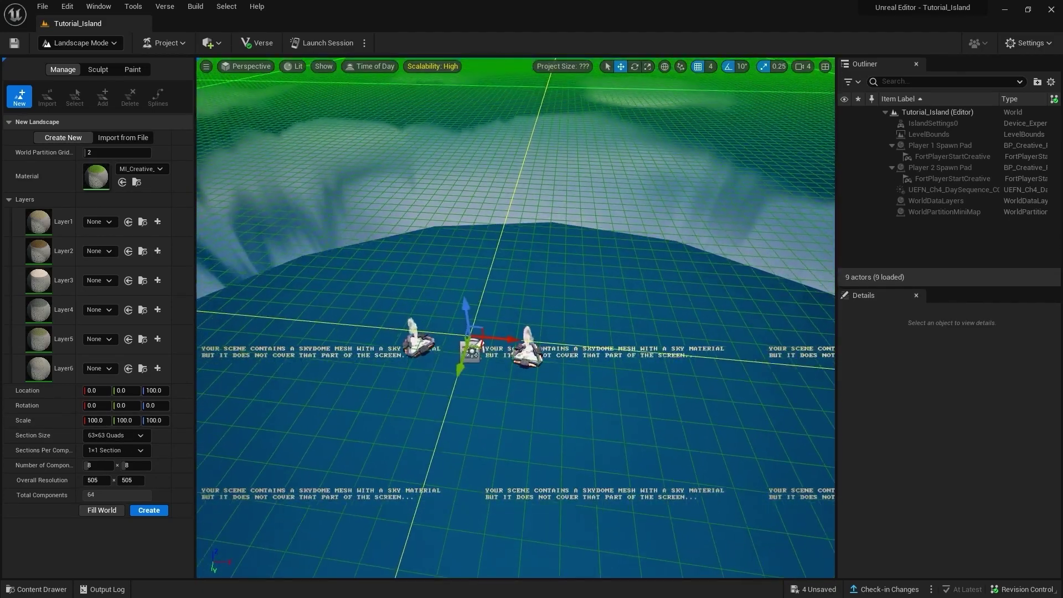
{"action": "left_click", "coordinate": [152, 511]}
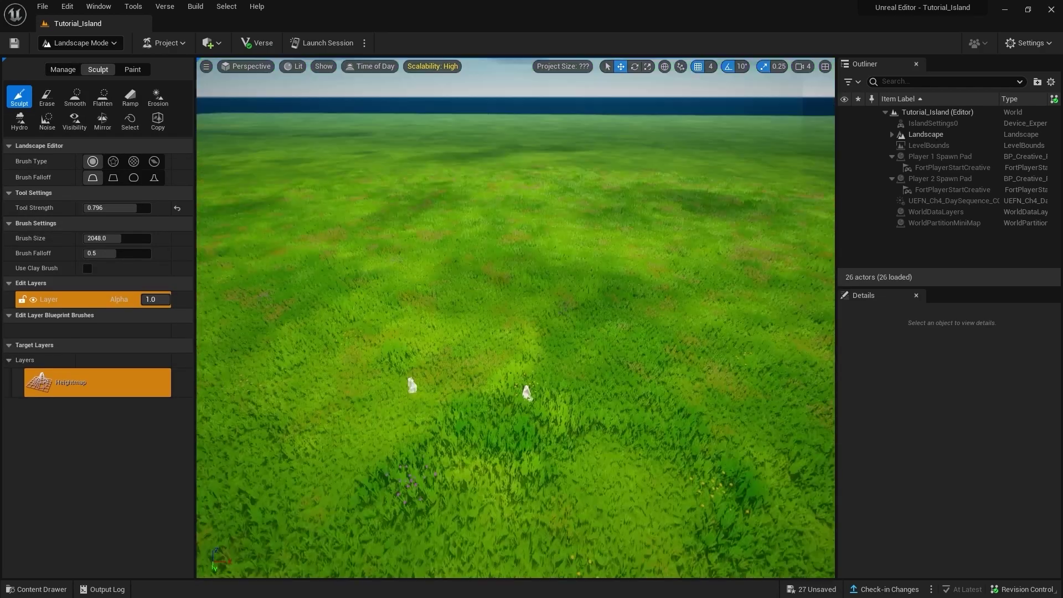
Fly down over the new grass landscape and return to Selection Mode with Shift+1
{"action": "right_click_drag", "start_coordinate": [407, 372], "coordinate": [406, 332]}
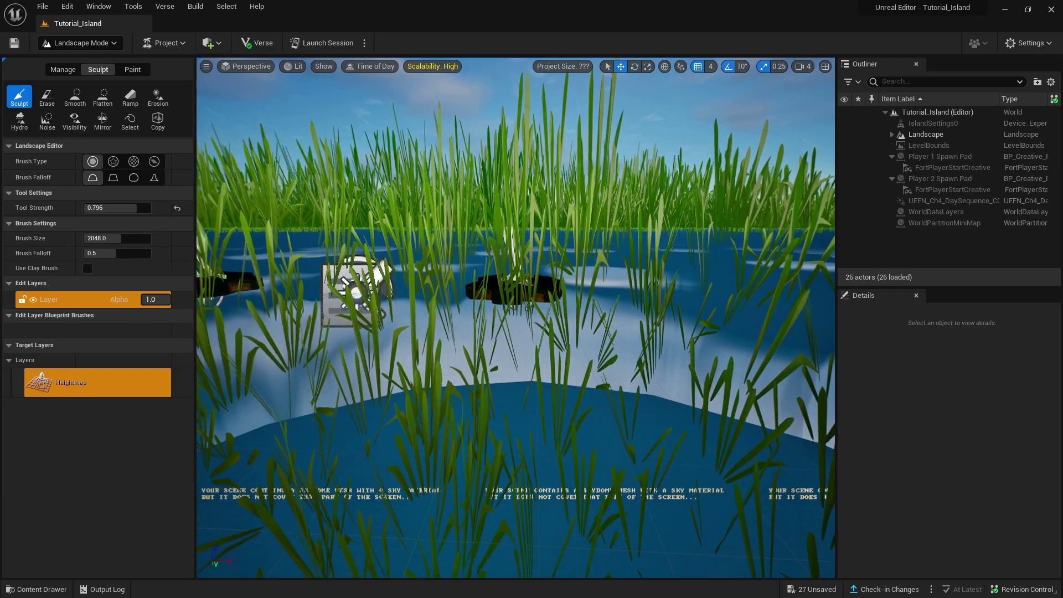
{"action": "right_click_drag", "start_coordinate": [344, 304], "coordinate": [344, 265]}
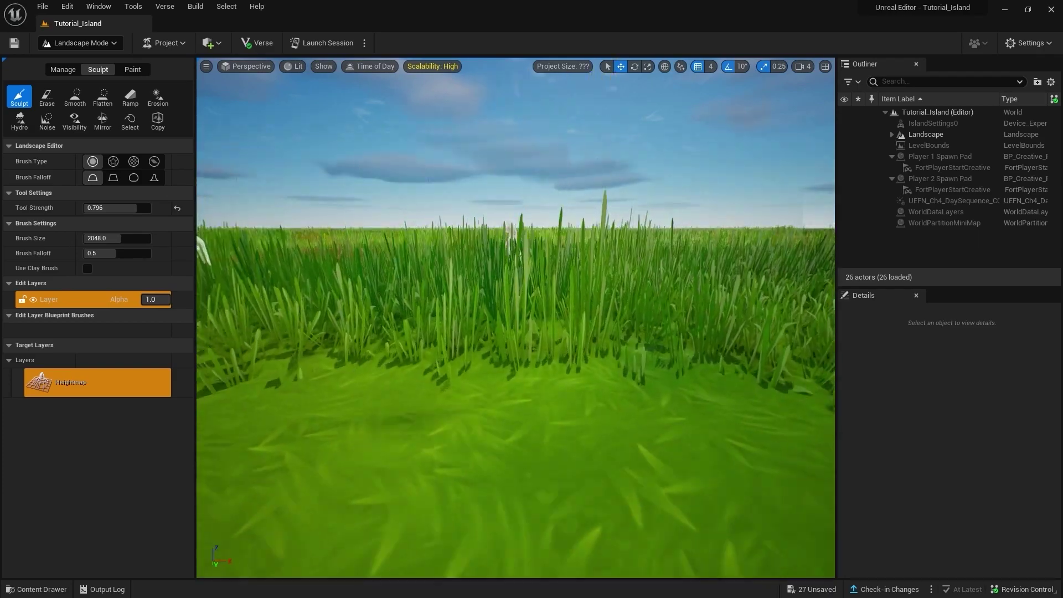
{"action": "key", "text": "shift+1"}
Select the Landscape actor in the Outliner, then the Player 1 Spawn Pad
{"action": "left_click", "coordinate": [421, 332]}
{"action": "mouse_move", "coordinate": [421, 332]}
{"action": "right_mouse_down"}
{"action": "mouse_move", "coordinate": [421, 377]}
{"action": "mouse_move", "coordinate": [421, 333]}
{"action": "right_mouse_up"}
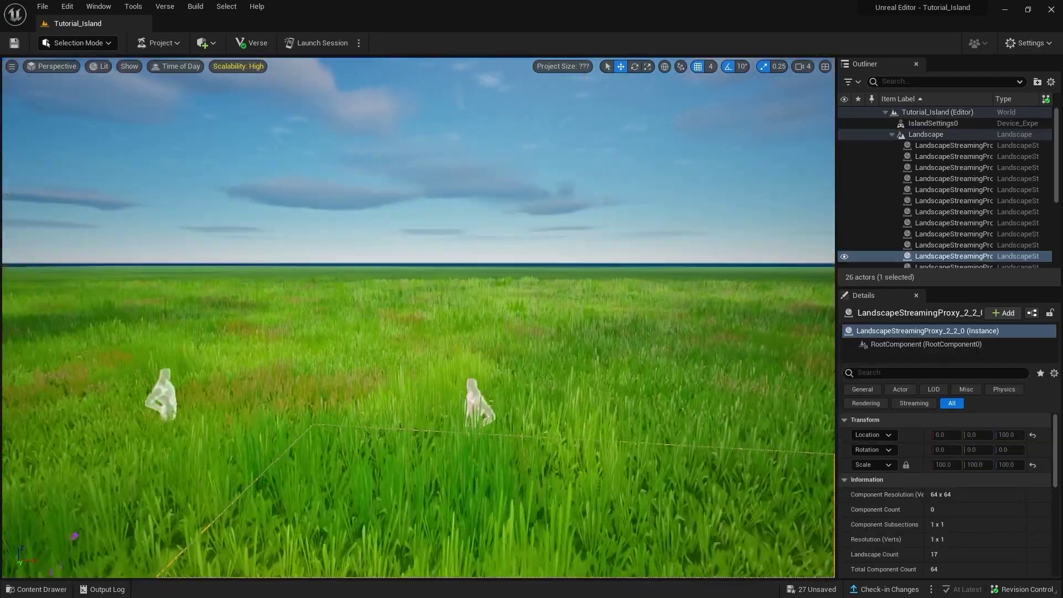
{"action": "left_click", "coordinate": [922, 128]}
{"action": "left_click", "coordinate": [917, 135]}
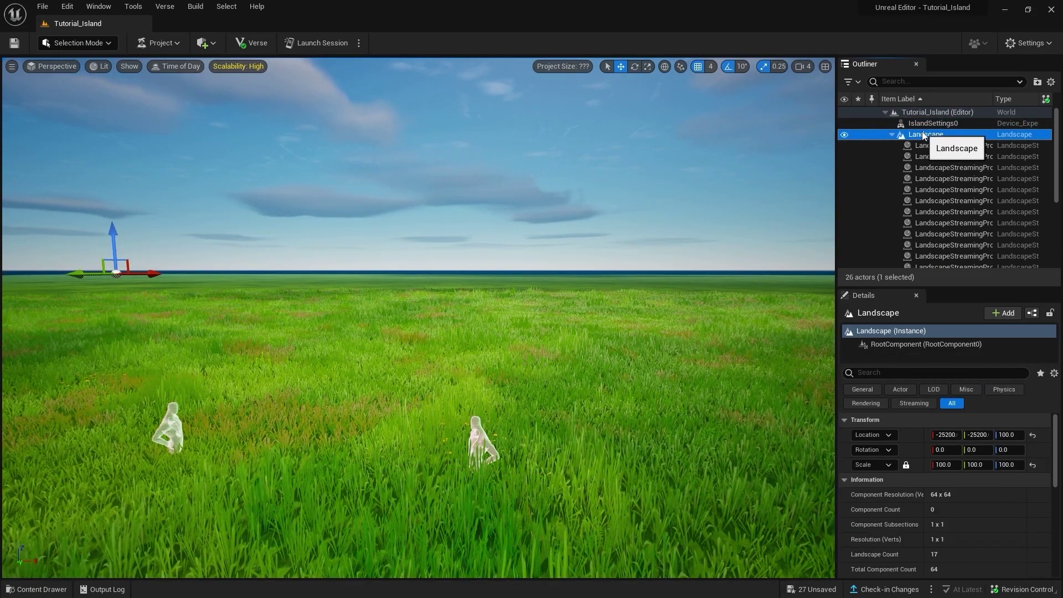
{"action": "right_click_drag", "start_coordinate": [421, 332], "coordinate": [343, 333]}
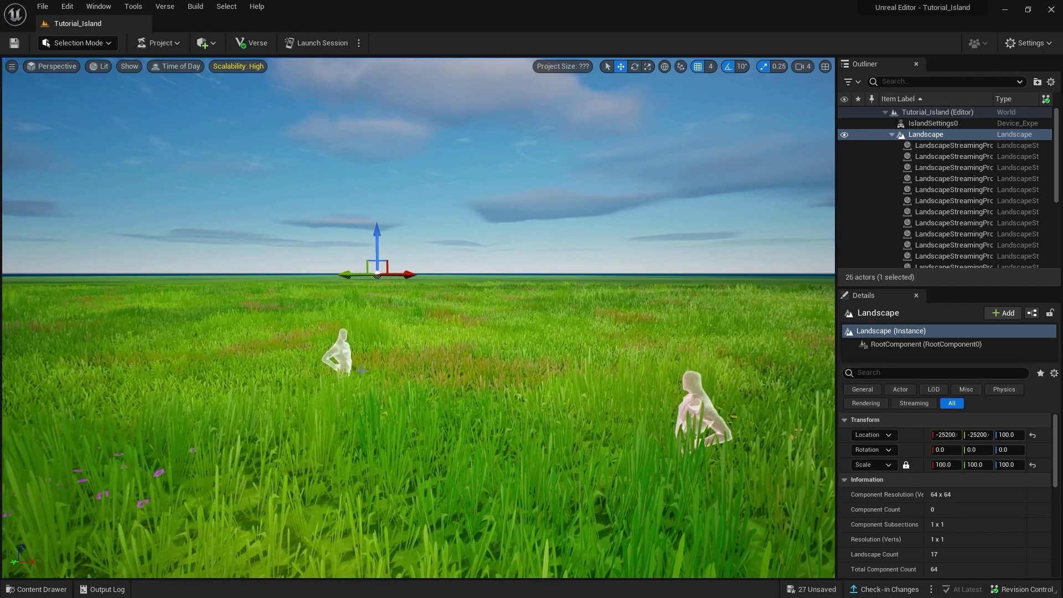
{"action": "left_click", "coordinate": [347, 344]}
{"action": "left_click", "coordinate": [345, 350]}
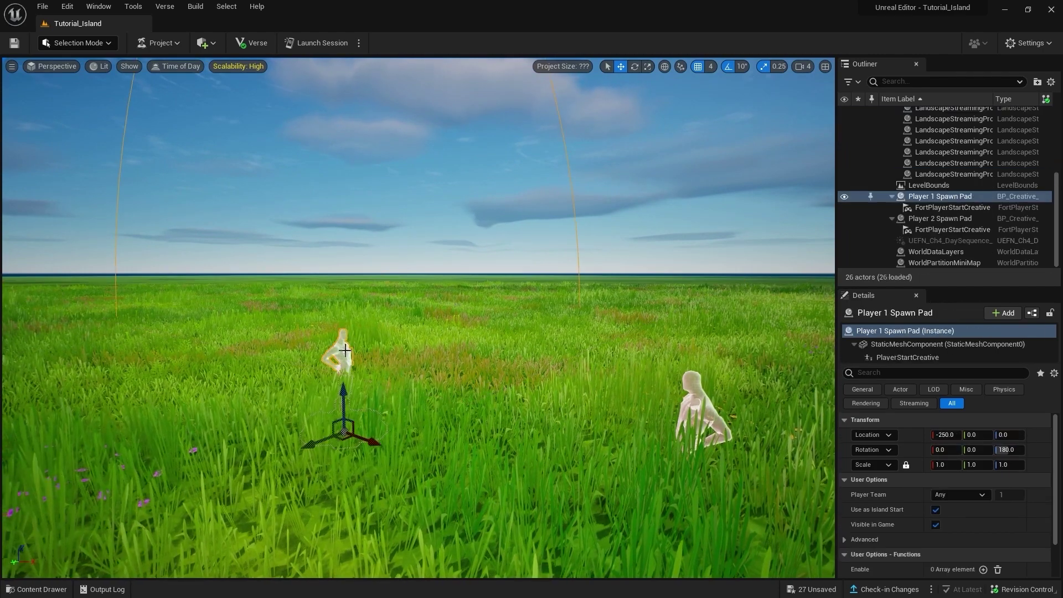
Lift both spawn pads and drop them with End onto the grass at height 105.428
{"action": "left_click", "coordinate": [653, 405], "text": "ctrl"}
{"action": "scroll", "coordinate": [576, 408], "scroll_direction": "up", "scroll_amount": 5}
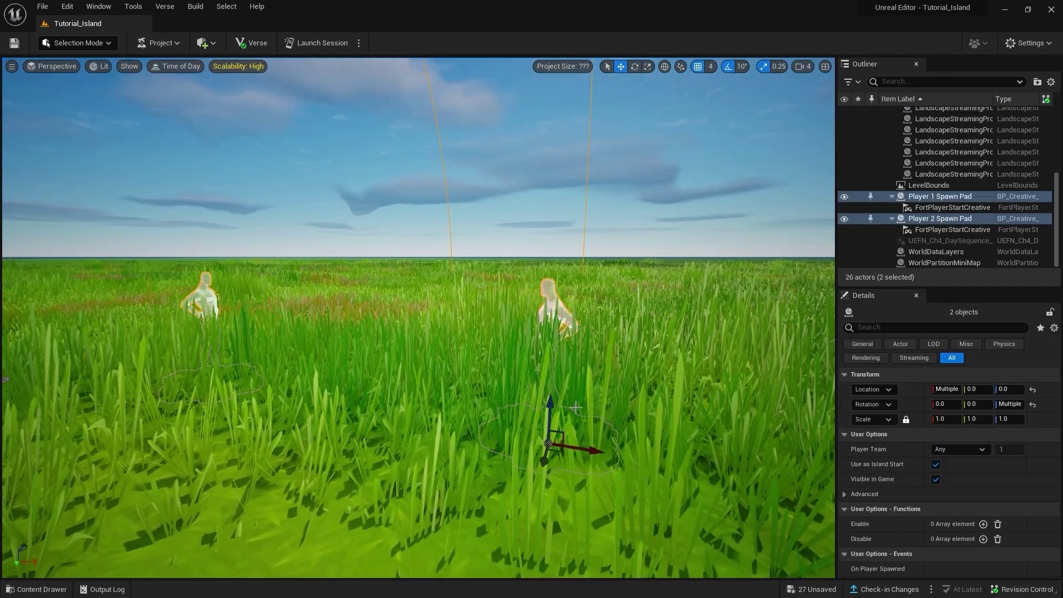
{"action": "left_click_drag", "start_coordinate": [549, 405], "coordinate": [552, 311]}
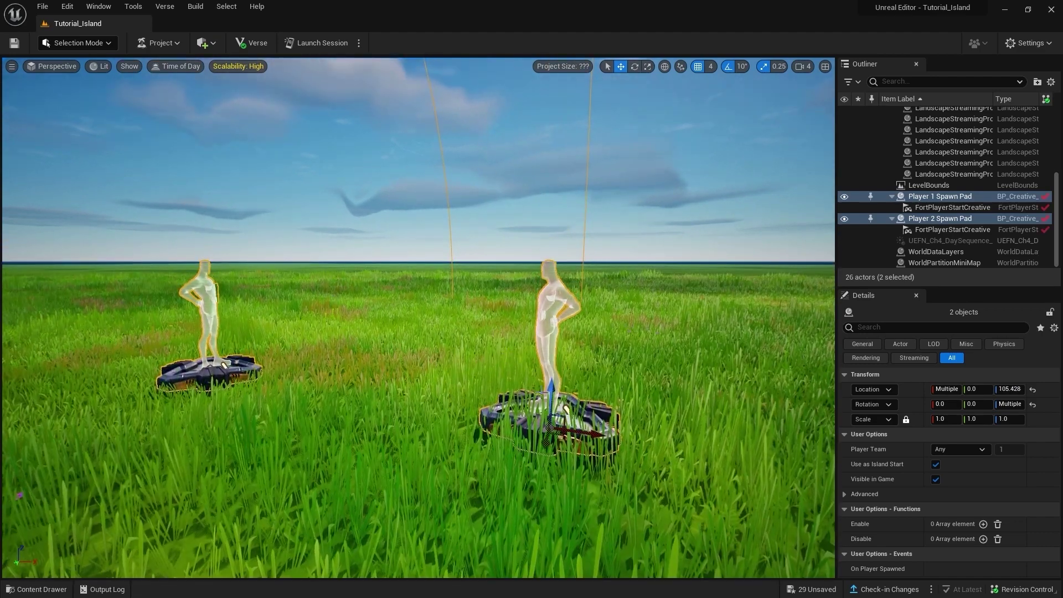
{"action": "mouse_move", "coordinate": [554, 310]}
{"action": "left_mouse_down"}
{"action": "mouse_move", "coordinate": [566, 179]}
{"action": "mouse_move", "coordinate": [548, 293]}
{"action": "mouse_move", "coordinate": [557, 161]}
{"action": "mouse_move", "coordinate": [514, 229]}
{"action": "left_mouse_up"}
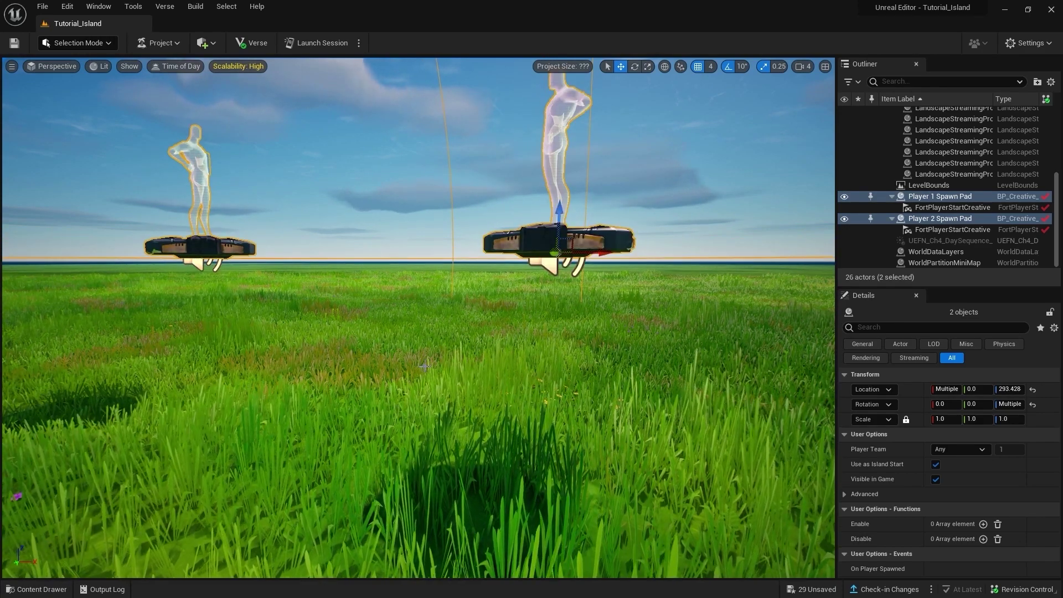
{"action": "key", "text": "End"}
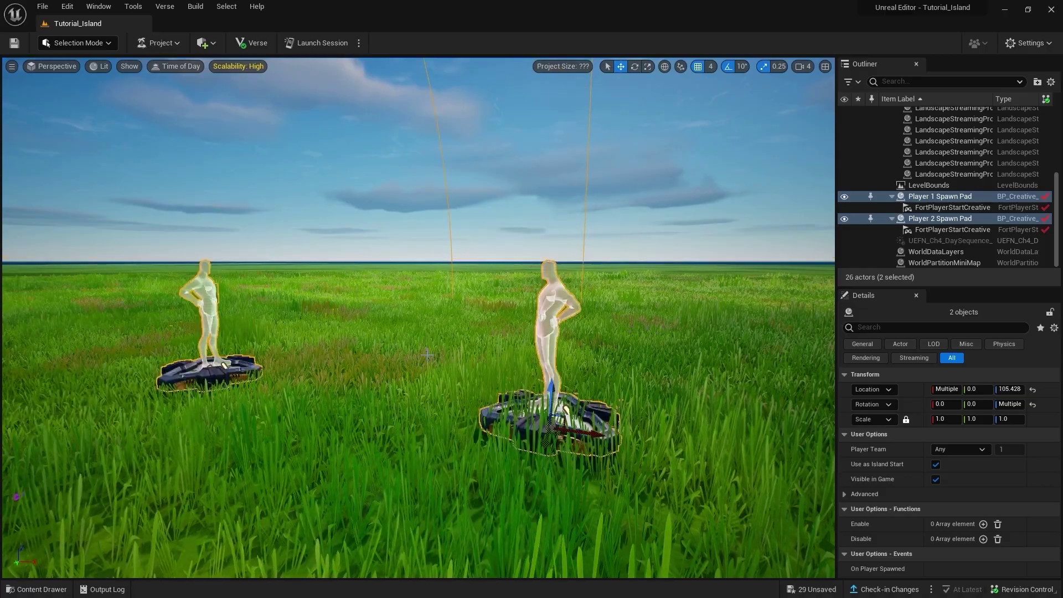
{"action": "mouse_move", "coordinate": [427, 344]}
{"action": "right_mouse_down"}
{"action": "mouse_move", "coordinate": [427, 421]}
{"action": "mouse_move", "coordinate": [427, 332]}
{"action": "mouse_move", "coordinate": [382, 310]}
{"action": "right_mouse_up"}
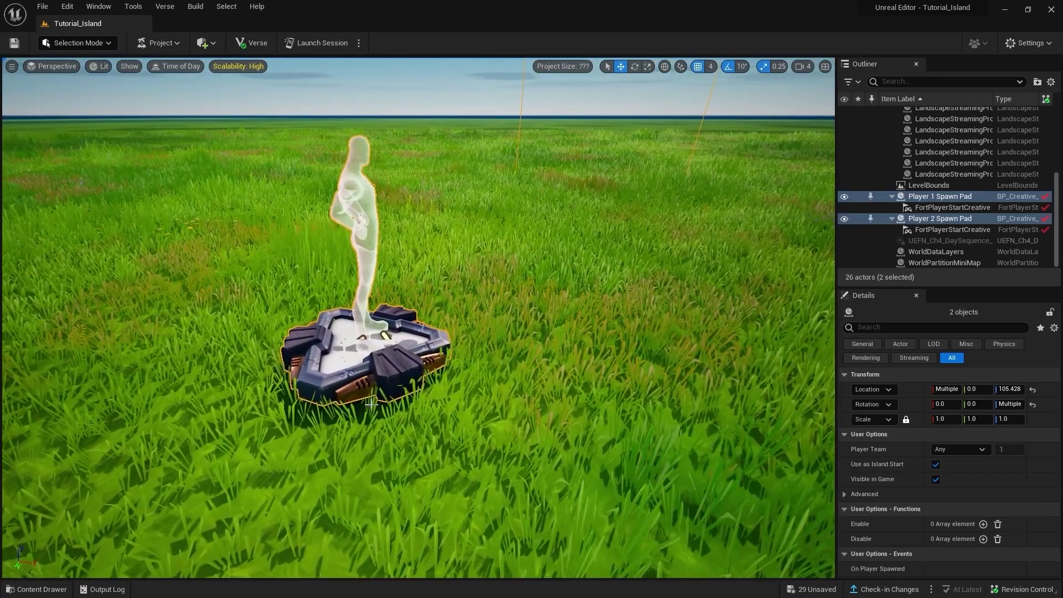
{"action": "mouse_move", "coordinate": [610, 353]}
{"action": "right_mouse_down"}
{"action": "mouse_move", "coordinate": [545, 355]}
{"action": "mouse_move", "coordinate": [545, 327]}
{"action": "right_mouse_up"}
{"action": "key", "text": "Escape"}
{"action": "left_click", "coordinate": [82, 42]}
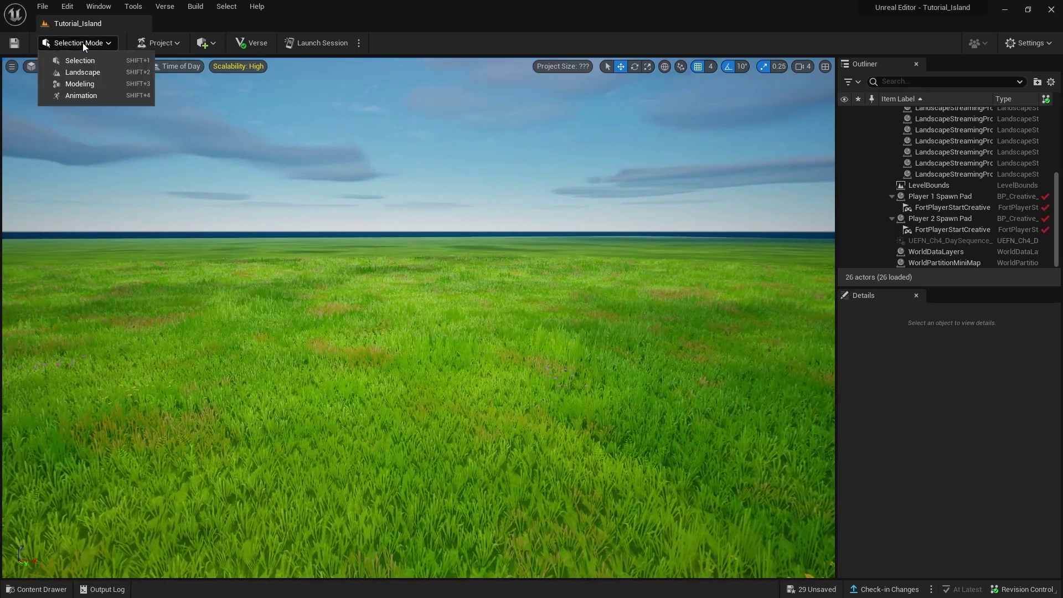
Enter Landscape Sculpt mode and lower Tool Strength to 0.3
{"action": "left_click", "coordinate": [100, 70]}
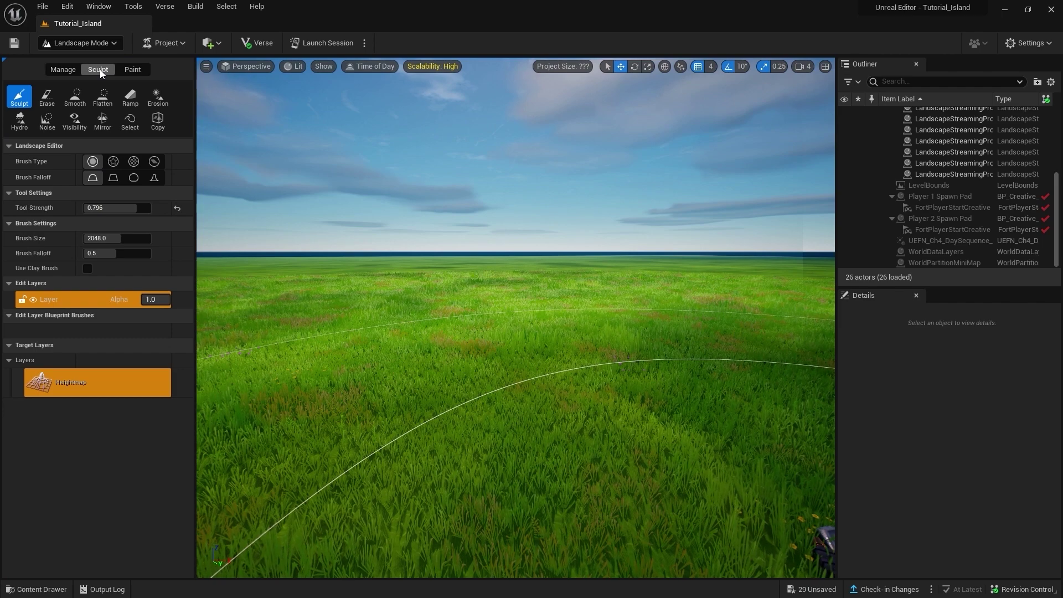
{"action": "right_click_drag", "start_coordinate": [442, 309], "coordinate": [441, 354]}
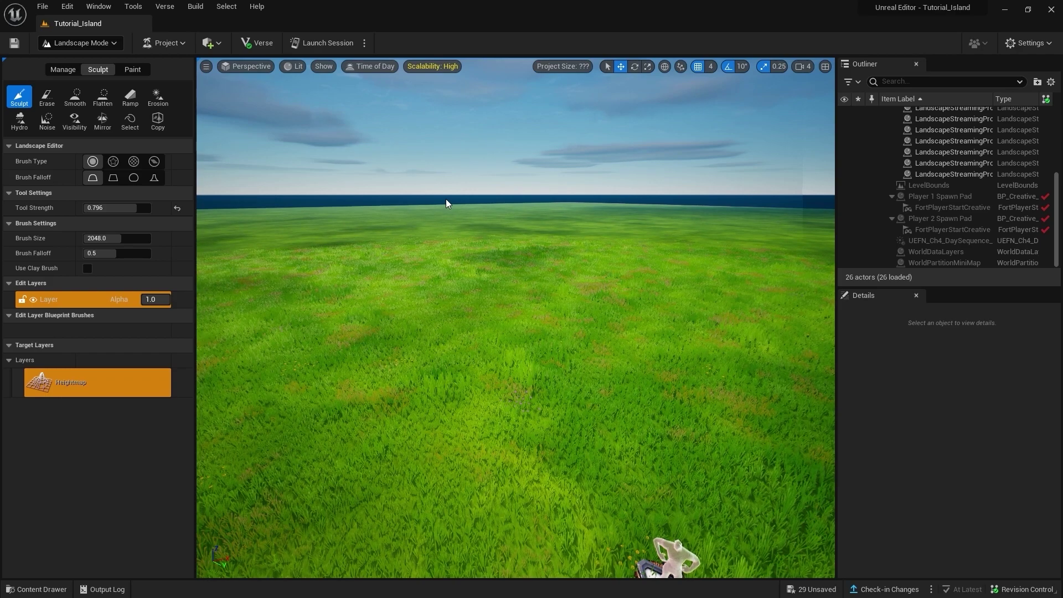
{"action": "right_click_drag", "start_coordinate": [522, 308], "coordinate": [522, 365]}
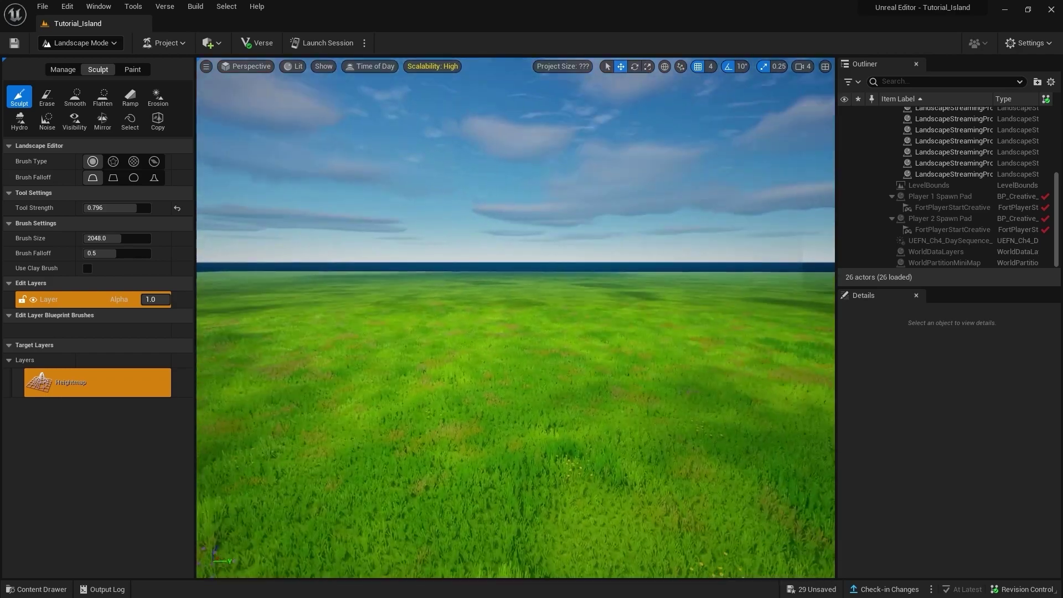
{"action": "key", "text": "s"}
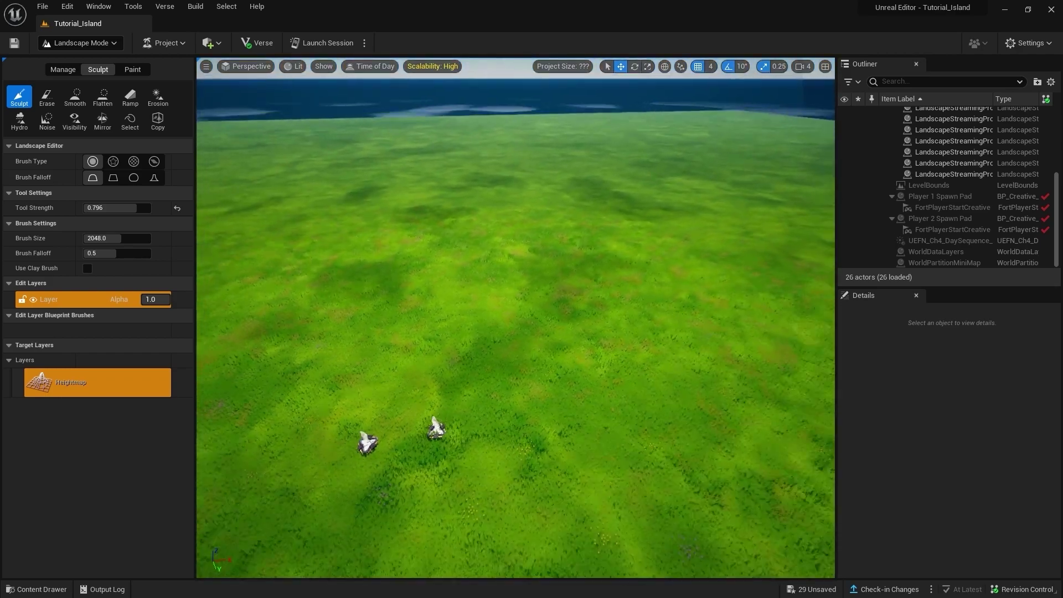
{"action": "right_click_drag", "start_coordinate": [283, 277], "coordinate": [282, 262]}
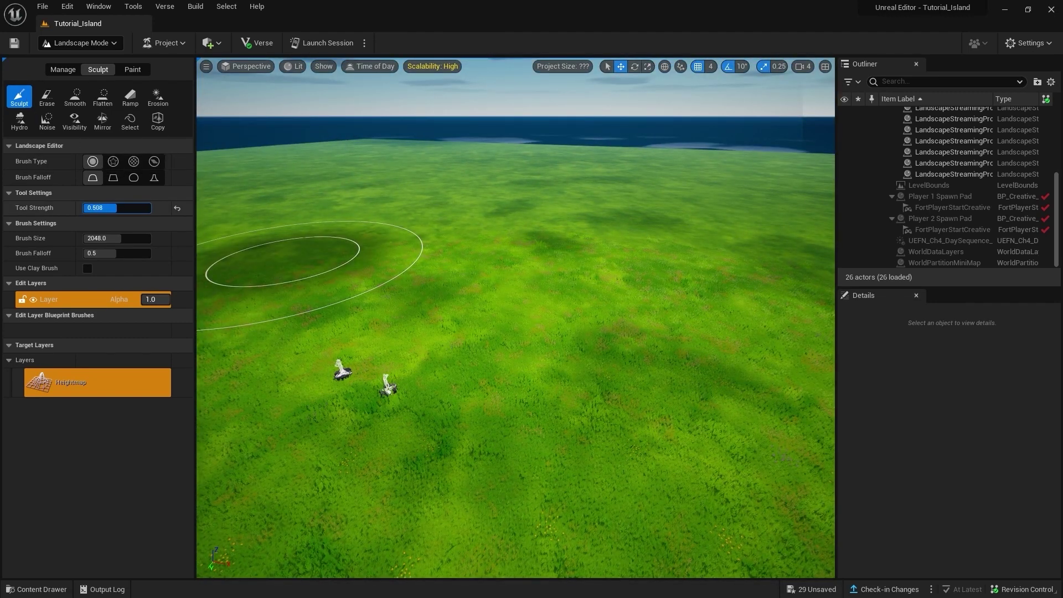
{"action": "left_click", "coordinate": [176, 208]}
{"action": "key", "text": "w"}
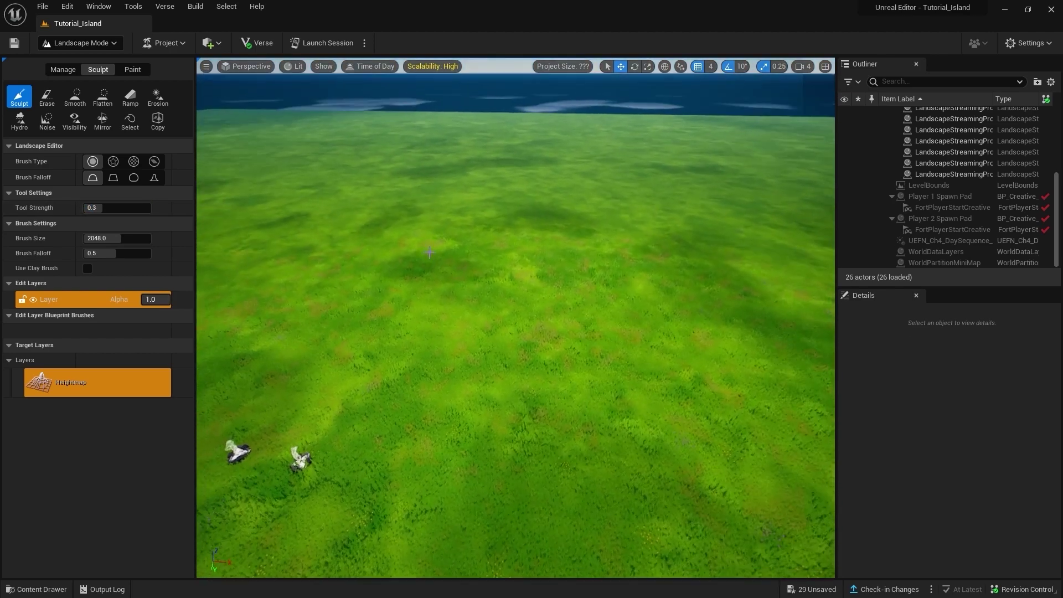
Sculpt a grassy mound with rock cliffs and build it into a tall rocky peak
{"action": "left_click_drag", "start_coordinate": [507, 284], "coordinate": [499, 262]}
{"action": "right_click_drag", "start_coordinate": [499, 261], "coordinate": [498, 243]}
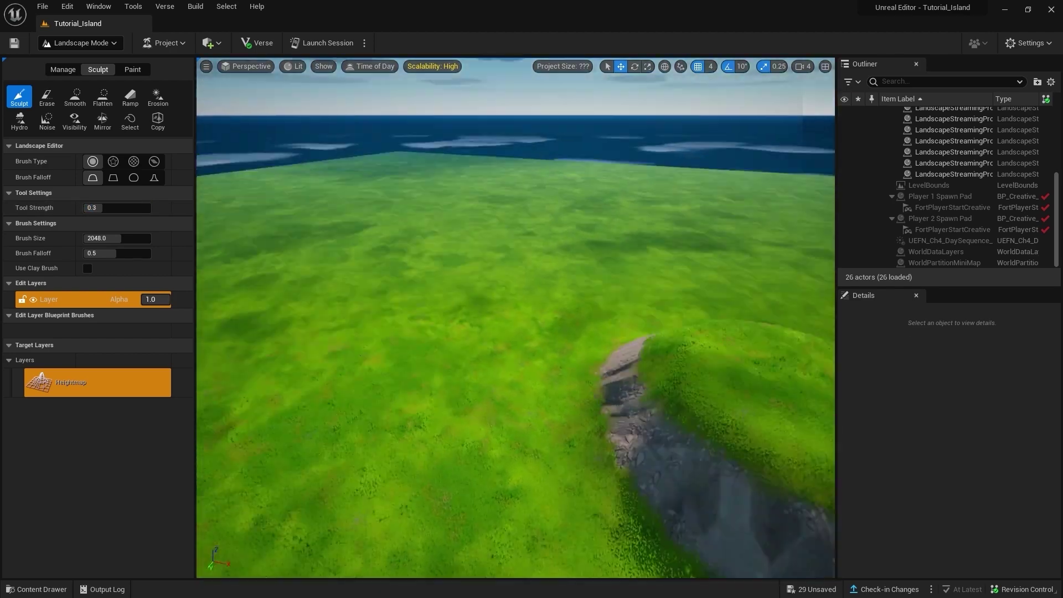
{"action": "right_click_drag", "start_coordinate": [643, 343], "coordinate": [644, 343]}
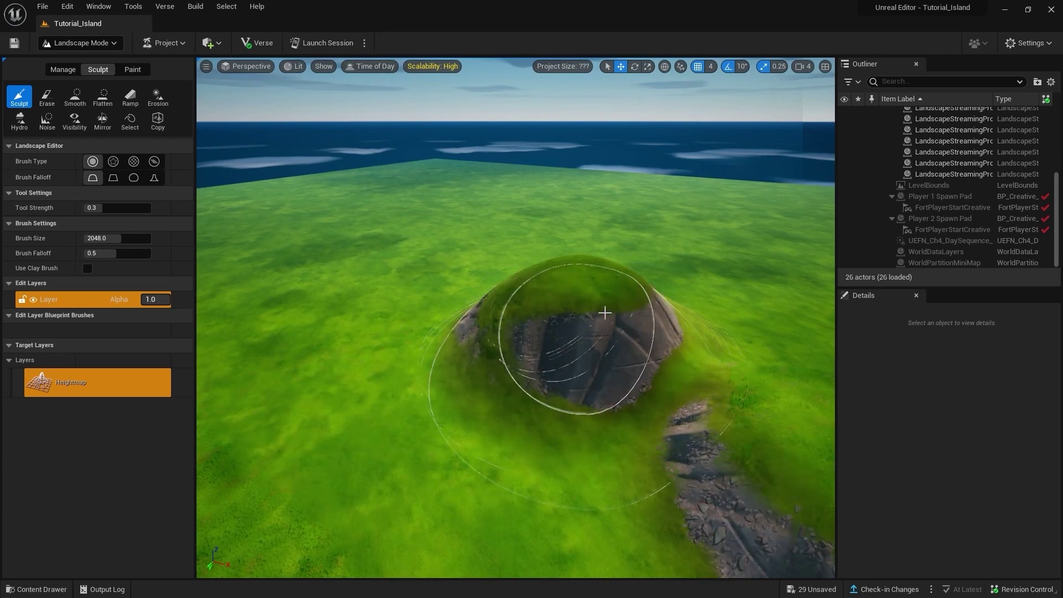
{"action": "left_click_drag", "start_coordinate": [605, 313], "coordinate": [641, 327]}
{"action": "right_click_drag", "start_coordinate": [641, 327], "coordinate": [655, 574]}
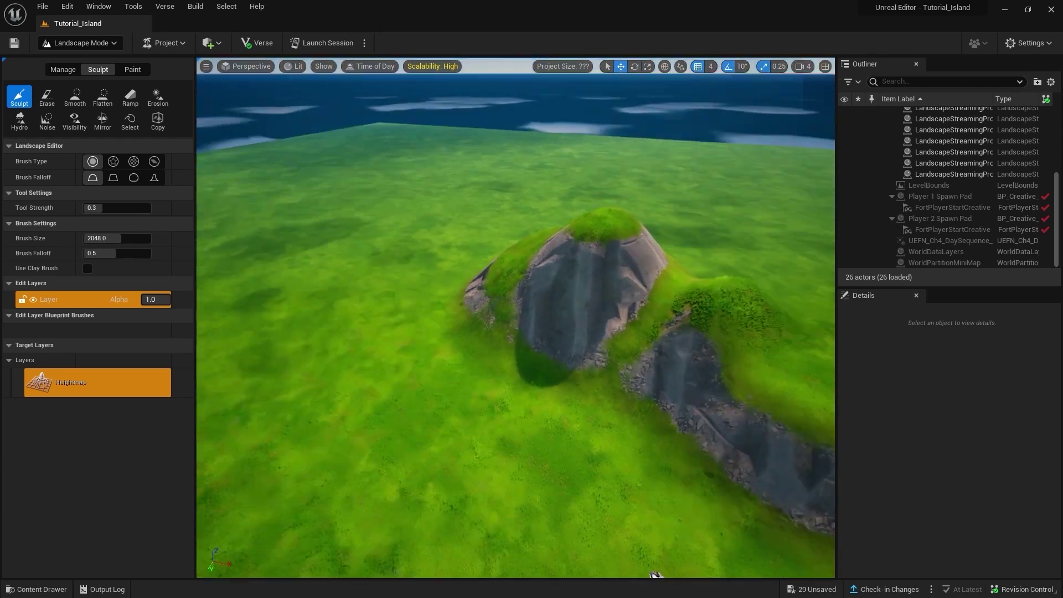
Sculpt a second mound to the left and raise it into another rocky peak
{"action": "right_click_drag", "start_coordinate": [570, 304], "coordinate": [570, 304]}
{"action": "left_click_drag", "start_coordinate": [570, 304], "coordinate": [300, 305]}
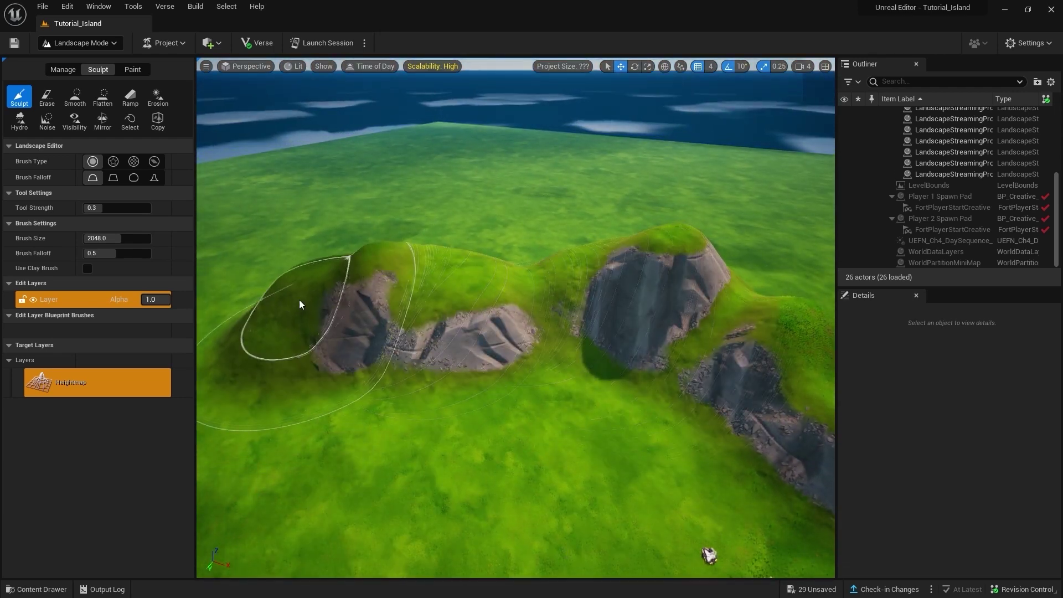
{"action": "right_click_drag", "start_coordinate": [300, 305], "coordinate": [300, 304]}
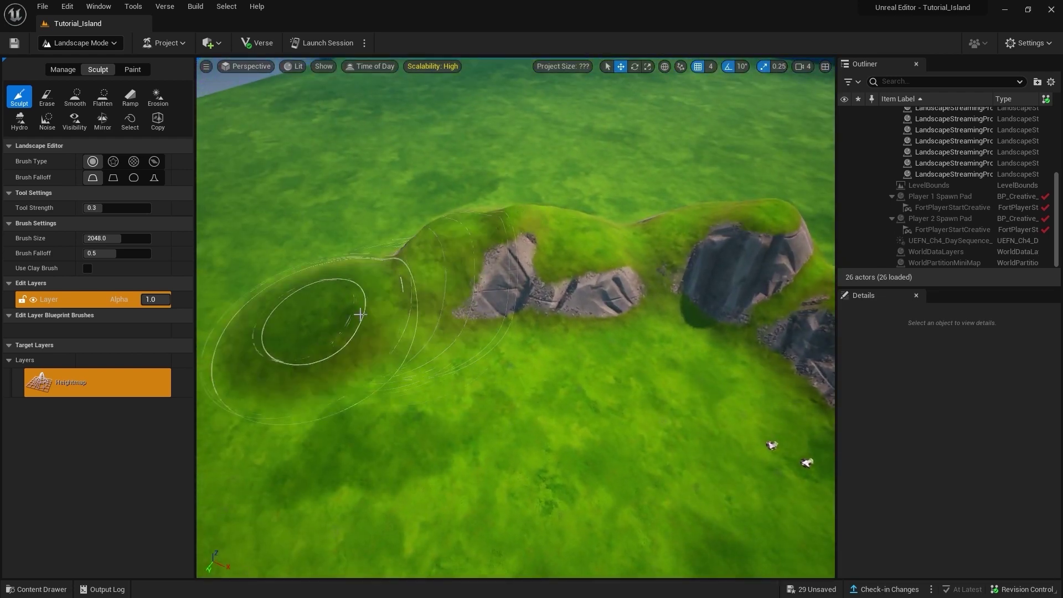
{"action": "left_click_drag", "start_coordinate": [306, 380], "coordinate": [356, 357]}
{"action": "right_click_drag", "start_coordinate": [356, 356], "coordinate": [203, 251]}
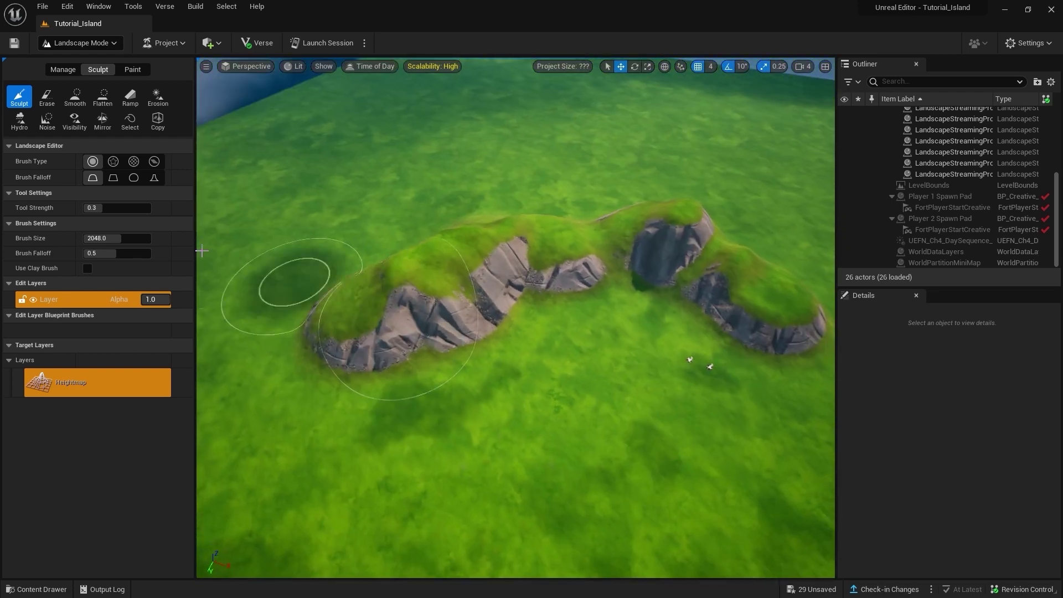
{"action": "left_click_drag", "start_coordinate": [332, 277], "coordinate": [244, 392]}
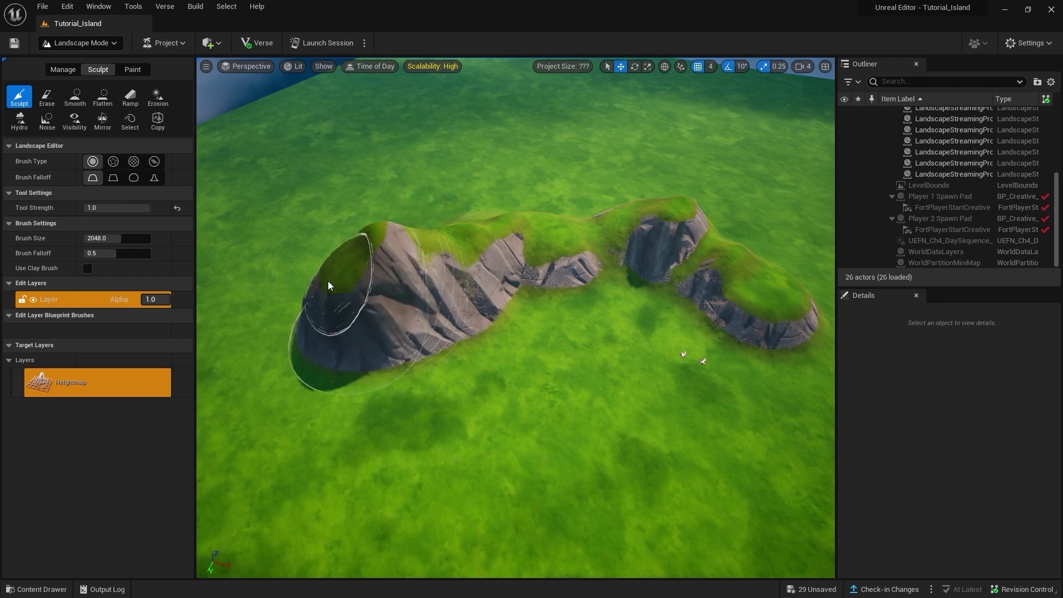
{"action": "right_click_drag", "start_coordinate": [336, 418], "coordinate": [340, 350]}
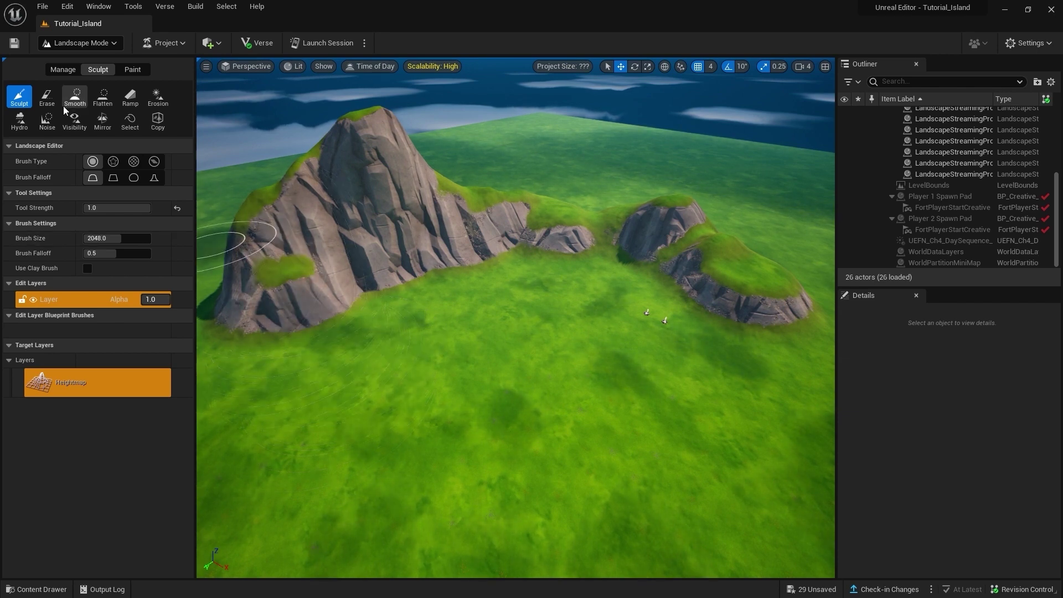
Try the Smooth tool, then return to Sculpt with Tool Strength 0.216
{"action": "key", "text": "Up"}
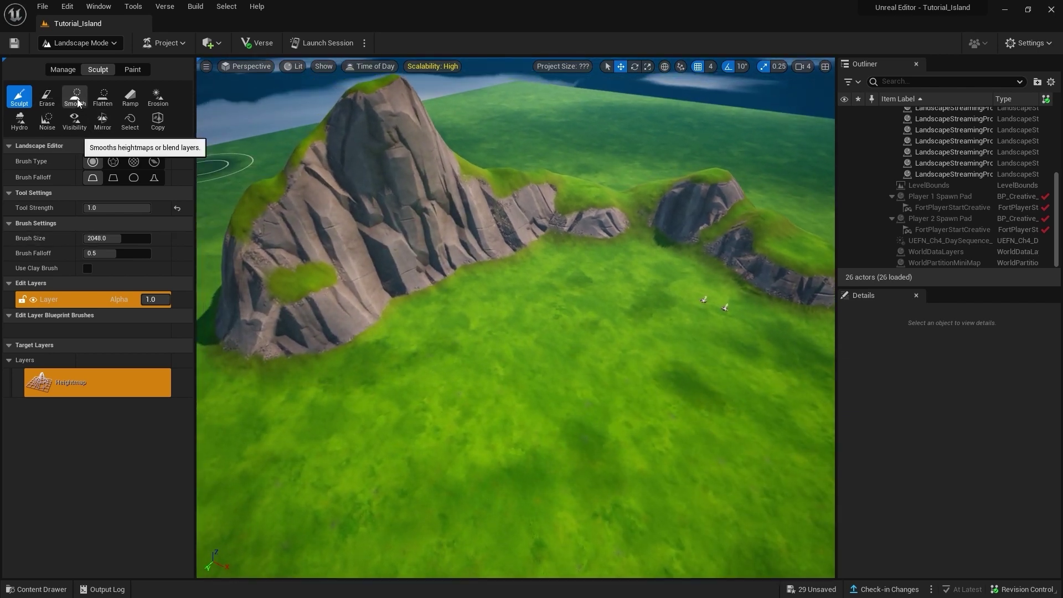
{"action": "left_click", "coordinate": [77, 98]}
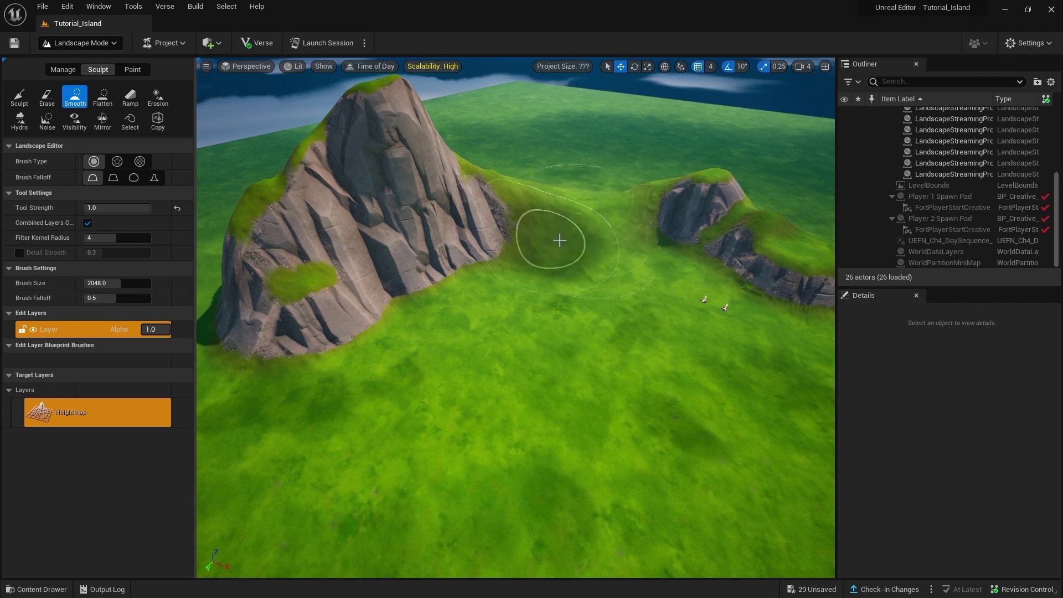
{"action": "right_click_drag", "start_coordinate": [553, 240], "coordinate": [559, 260]}
{"action": "left_click", "coordinate": [19, 97]}
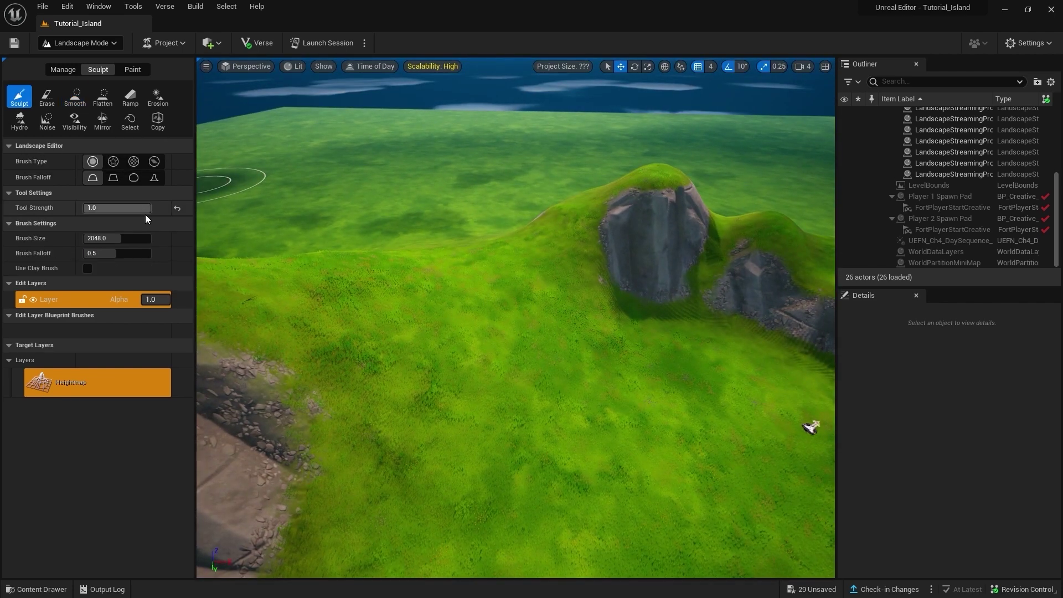
{"action": "right_click_drag", "start_coordinate": [510, 333], "coordinate": [484, 309]}
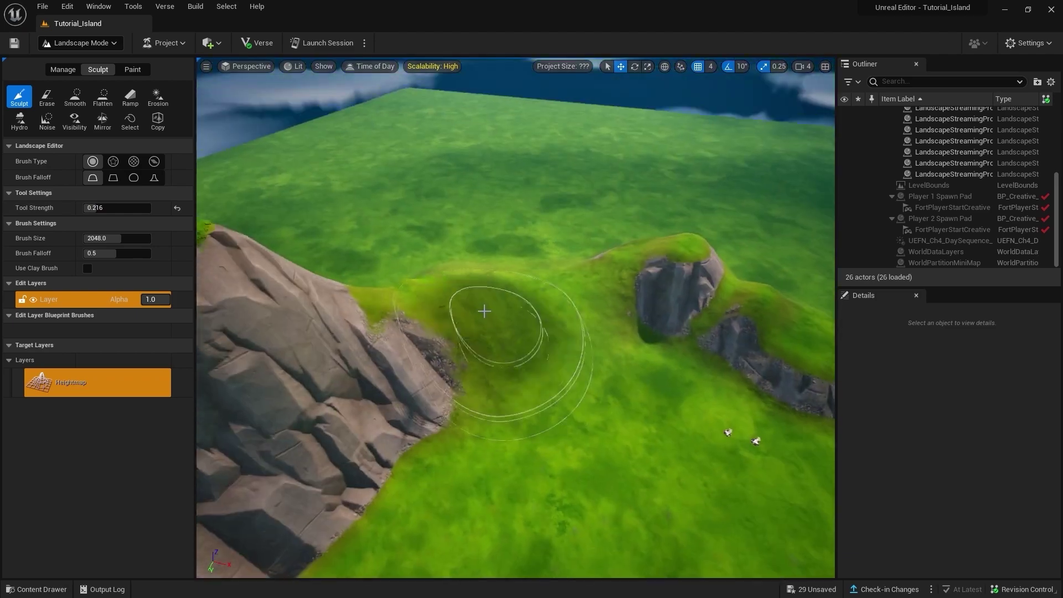
Raise a curved, rock-edged ridge across the grass in front of the hill
{"action": "mouse_move", "coordinate": [506, 308]}
{"action": "left_mouse_down"}
{"action": "mouse_move", "coordinate": [591, 282]}
{"action": "mouse_move", "coordinate": [496, 294]}
{"action": "left_mouse_up"}
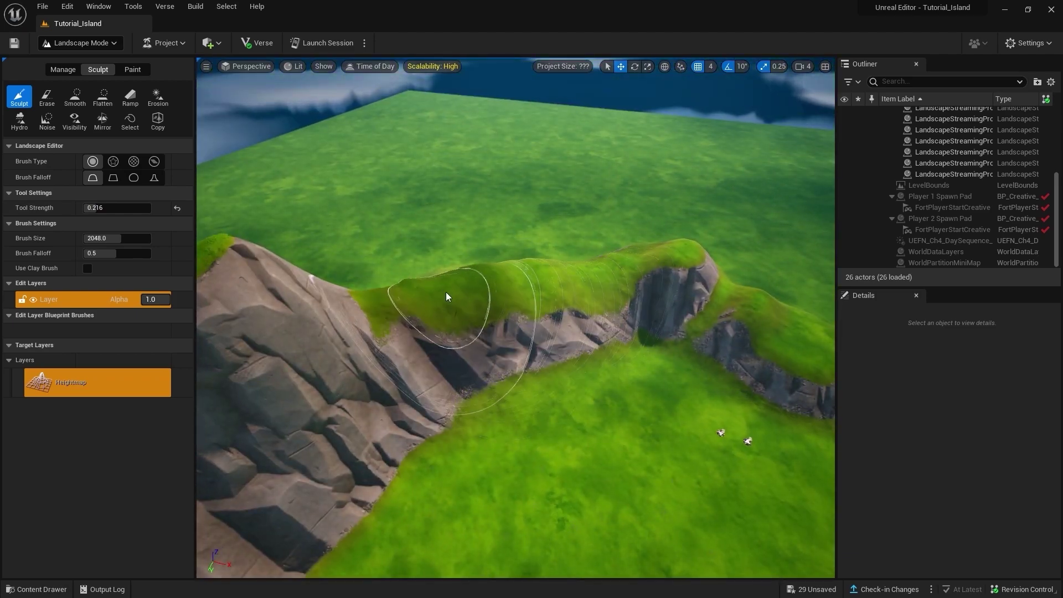
{"action": "right_click_drag", "start_coordinate": [449, 298], "coordinate": [495, 336]}
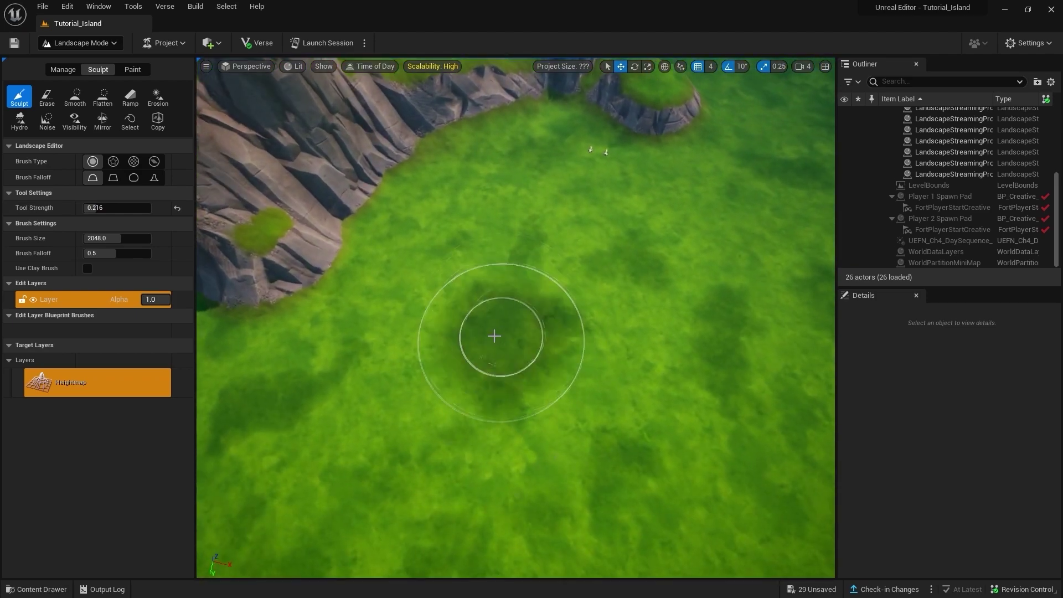
{"action": "left_click_drag", "start_coordinate": [532, 387], "coordinate": [622, 387]}
{"action": "right_click_drag", "start_coordinate": [622, 387], "coordinate": [552, 429]}
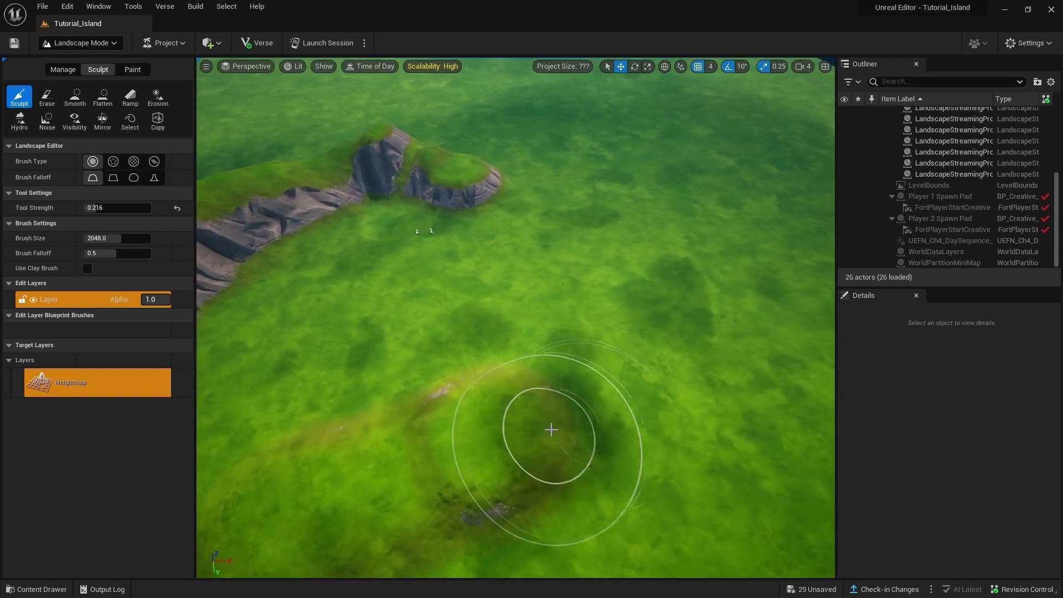
{"action": "left_click_drag", "start_coordinate": [551, 430], "coordinate": [337, 430]}
{"action": "mouse_move", "coordinate": [338, 430]}
{"action": "right_mouse_down"}
{"action": "mouse_move", "coordinate": [416, 375]}
{"action": "mouse_move", "coordinate": [506, 392]}
{"action": "right_mouse_up"}
Move Player 2 Spawn Pad to the foot of the rocky hill at -5274, 4424, 105.428
{"action": "key", "text": "shift+1"}
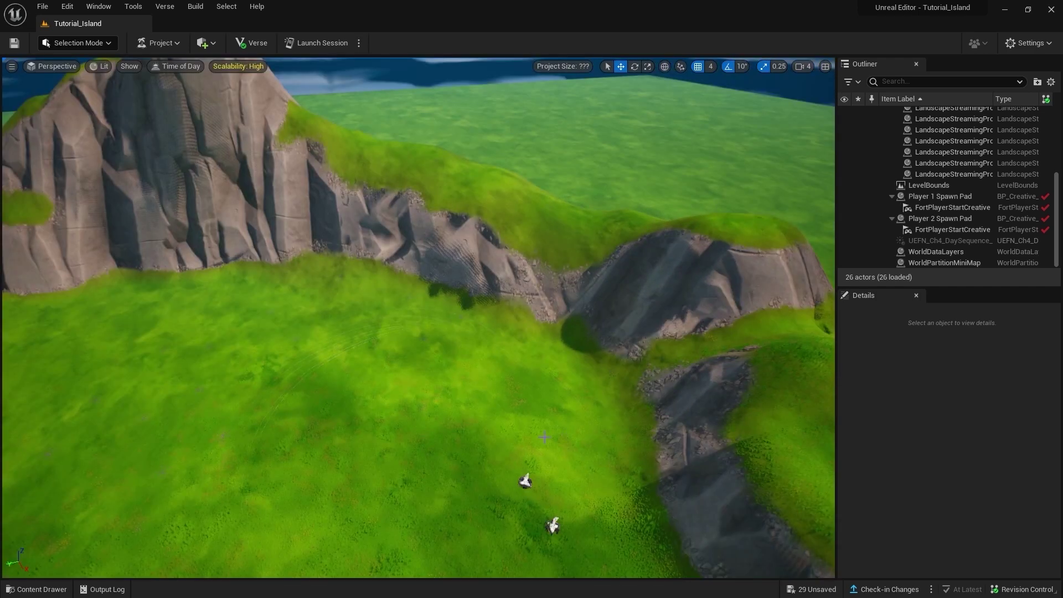
{"action": "left_click", "coordinate": [526, 483]}
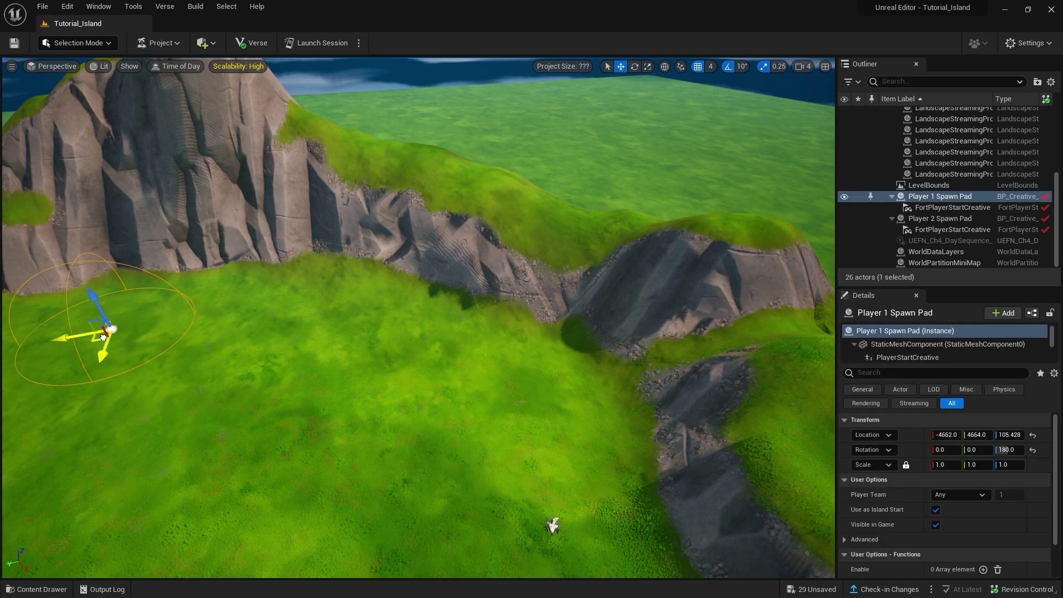
{"action": "left_click", "coordinate": [556, 525]}
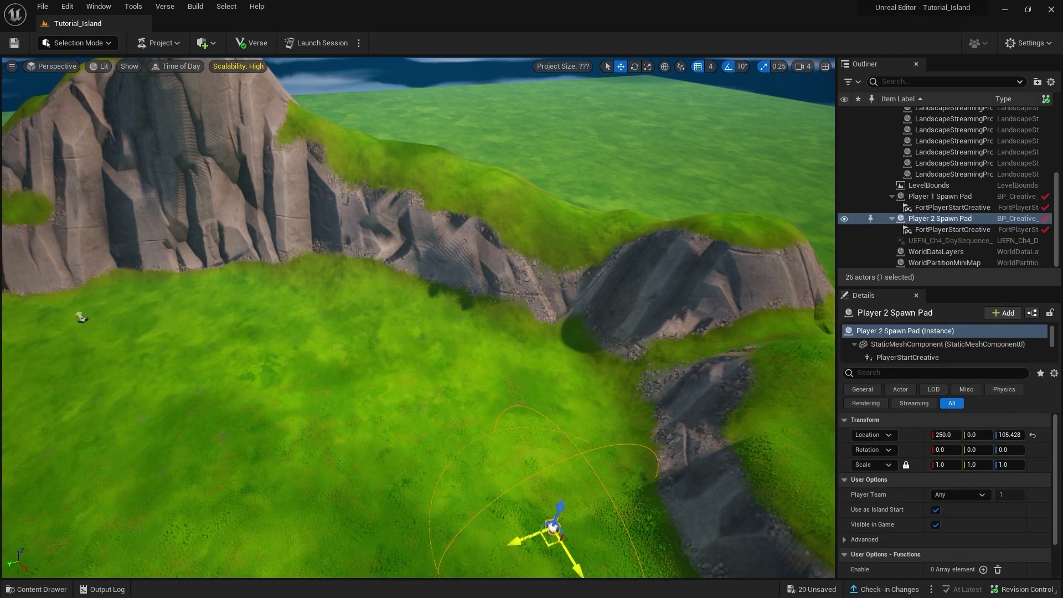
{"action": "left_click_drag", "start_coordinate": [552, 527], "coordinate": [109, 322]}
{"action": "right_click_drag", "start_coordinate": [127, 312], "coordinate": [62, 81]}
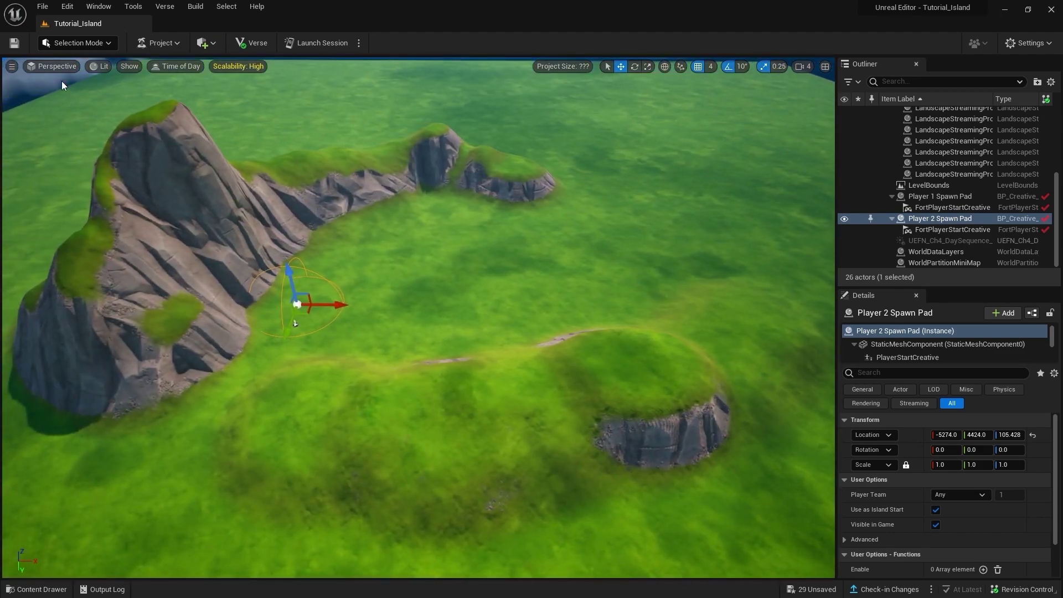
Switch back to Landscape mode from the mode dropdown and orbit around the hill
{"action": "left_click", "coordinate": [73, 44]}
{"action": "left_click", "coordinate": [81, 73]}
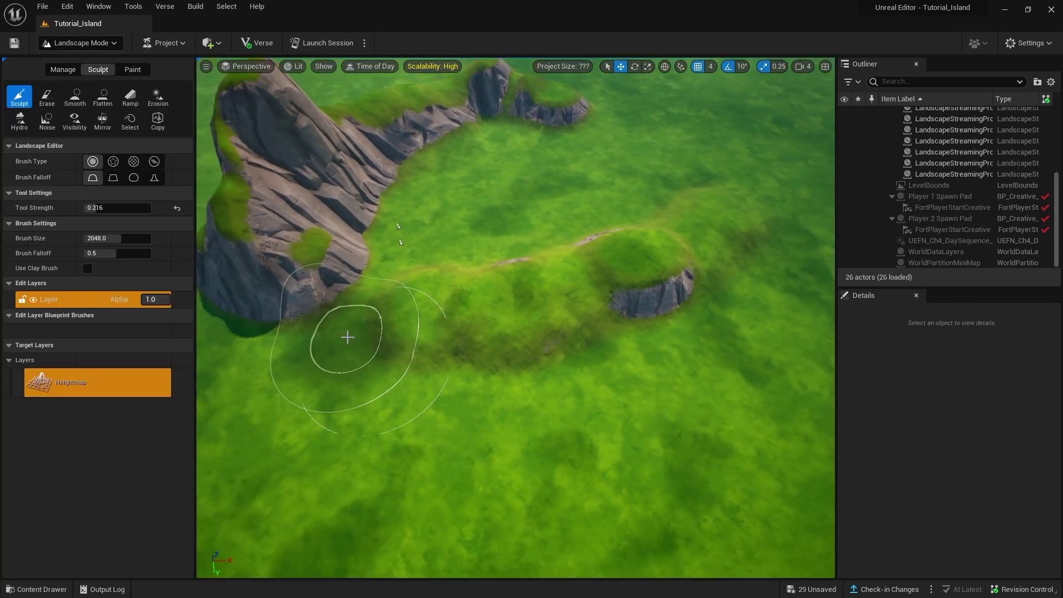
{"action": "right_click_drag", "start_coordinate": [348, 337], "coordinate": [355, 337]}
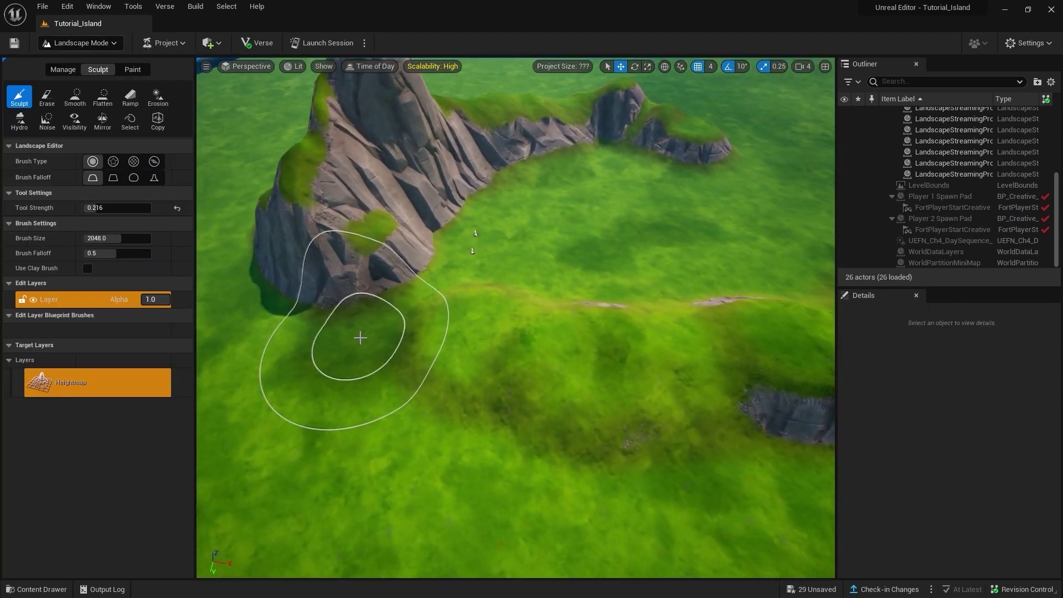
Re-enter Landscape sculpting and build the curved ridge higher with strength-0.216 strokes
{"action": "key", "text": "shift+1"}
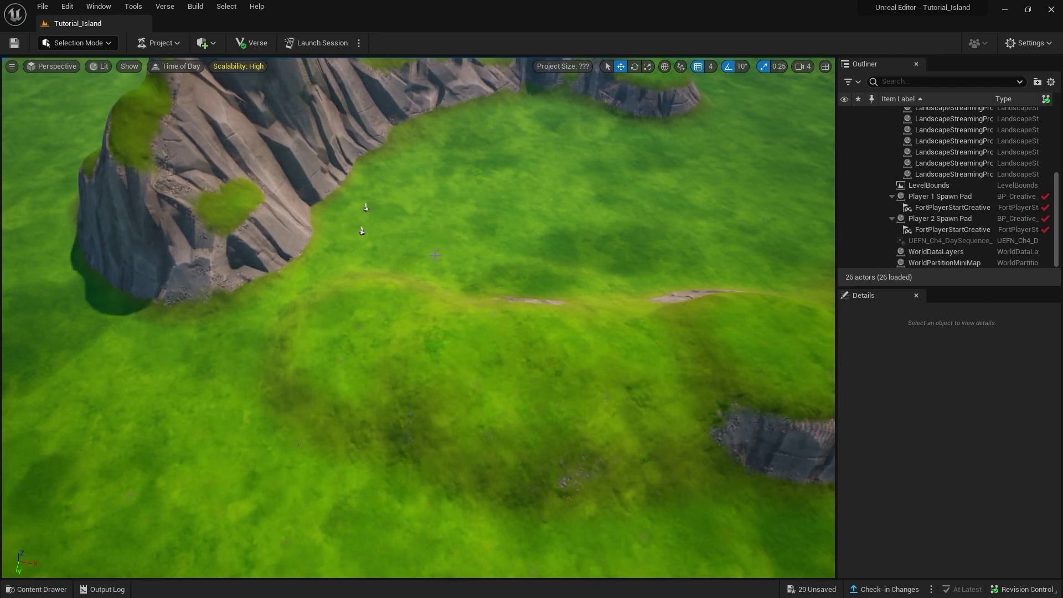
{"action": "key", "text": "shift+2"}
{"action": "right_click_drag", "start_coordinate": [506, 365], "coordinate": [427, 331]}
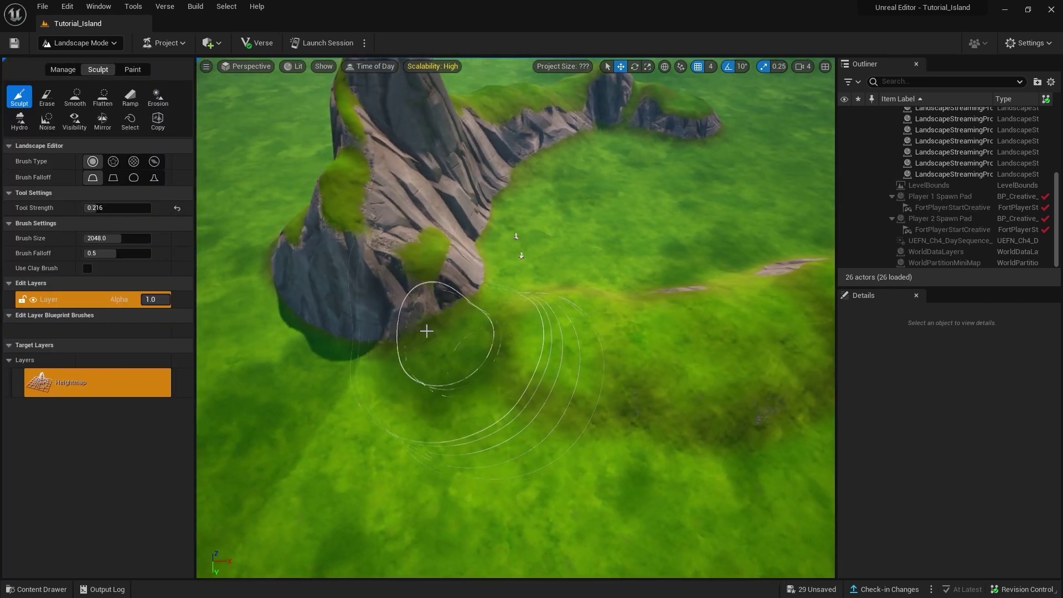
{"action": "left_click_drag", "start_coordinate": [426, 331], "coordinate": [539, 347]}
{"action": "right_click_drag", "start_coordinate": [539, 347], "coordinate": [467, 327]}
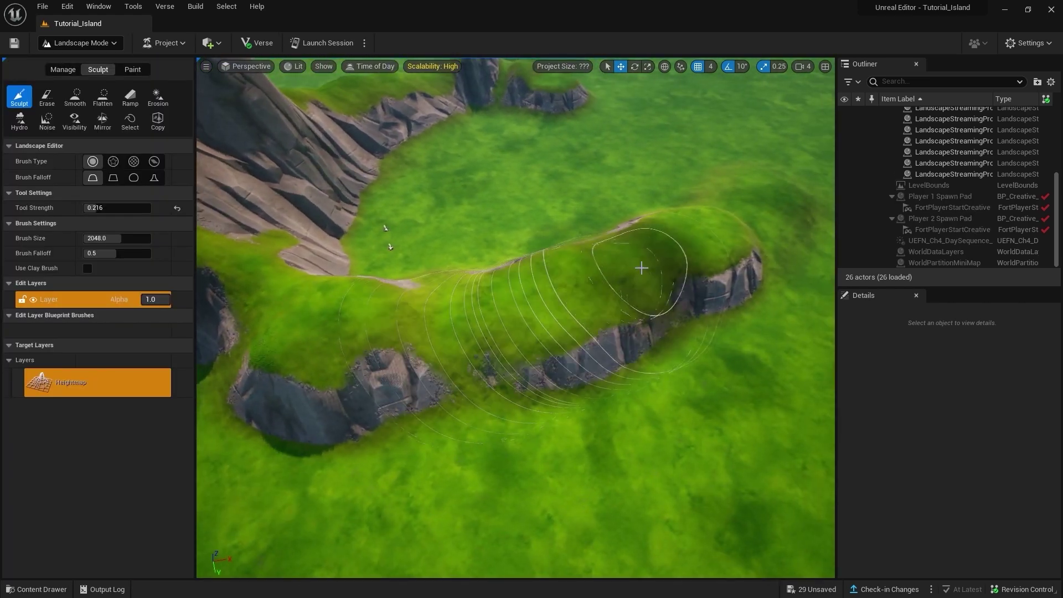
{"action": "mouse_move", "coordinate": [642, 269]}
{"action": "left_mouse_down"}
{"action": "mouse_move", "coordinate": [415, 332]}
{"action": "mouse_move", "coordinate": [712, 261]}
{"action": "left_mouse_up"}
{"action": "mouse_move", "coordinate": [713, 261]}
{"action": "right_mouse_down"}
{"action": "mouse_move", "coordinate": [637, 288]}
{"action": "mouse_move", "coordinate": [661, 270]}
{"action": "right_mouse_up"}
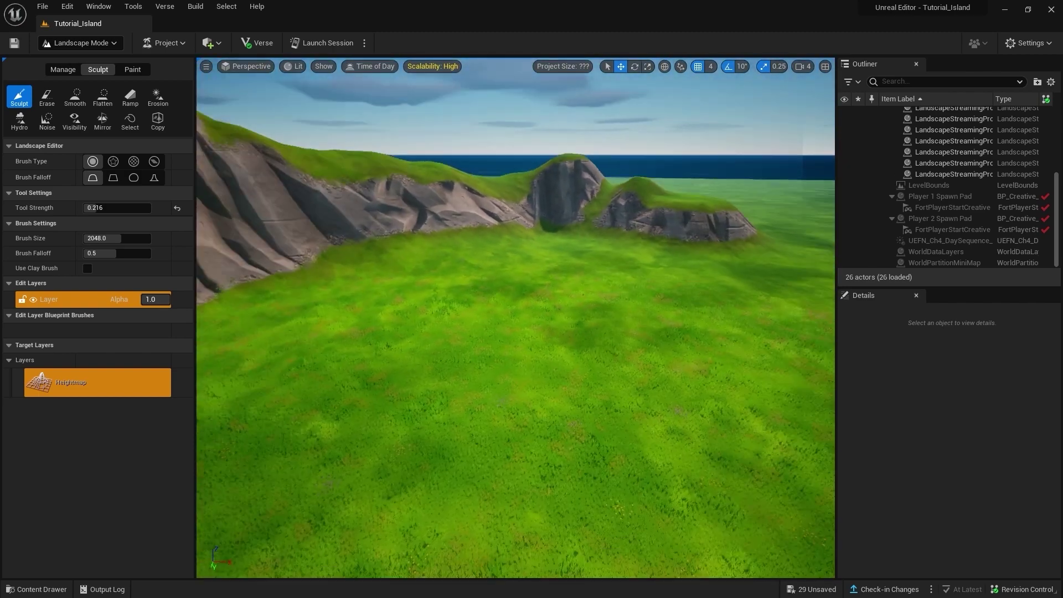
{"action": "right_click_drag", "start_coordinate": [261, 199], "coordinate": [261, 199]}
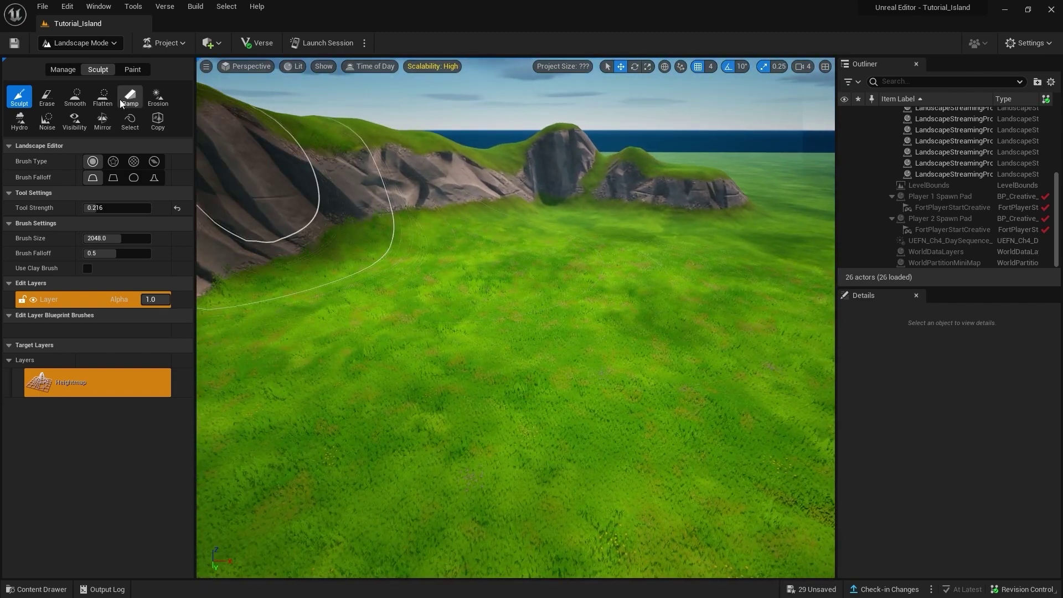
Pick the Ramp tool, reset Ramp Width to 2000, and raise the first ramp point
{"action": "left_click", "coordinate": [120, 98]}
{"action": "right_click_drag", "start_coordinate": [247, 356], "coordinate": [200, 352]}
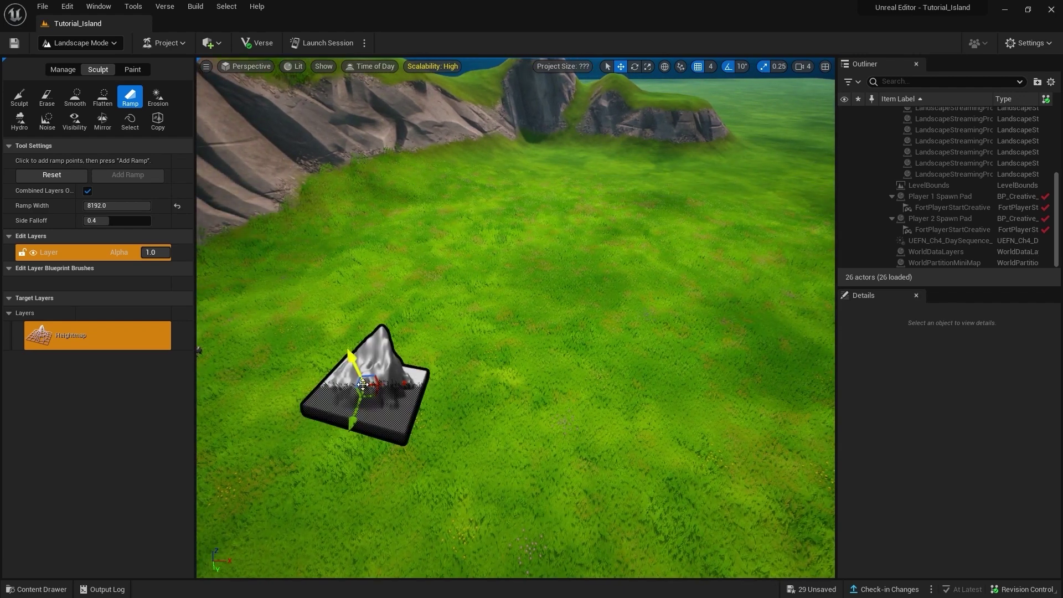
{"action": "right_click_drag", "start_coordinate": [198, 350], "coordinate": [233, 332]}
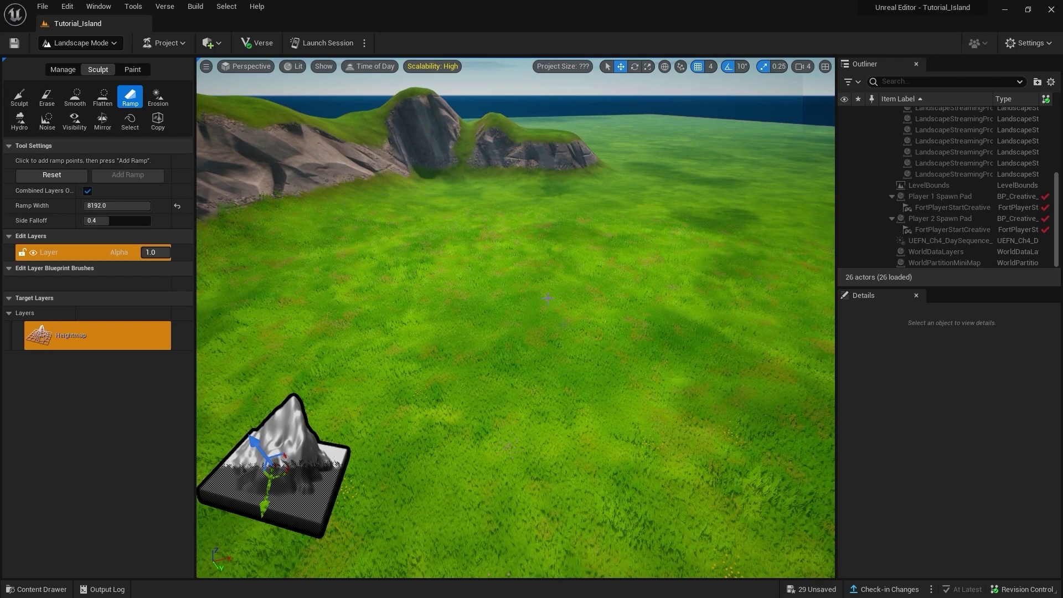
{"action": "right_click_drag", "start_coordinate": [522, 252], "coordinate": [405, 306]}
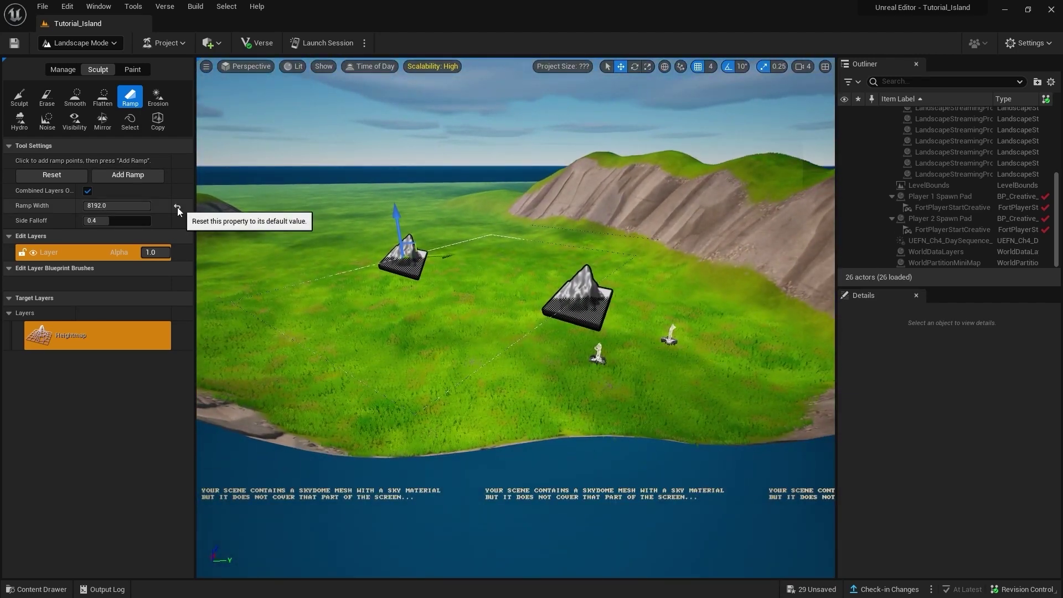
{"action": "left_click", "coordinate": [177, 206]}
{"action": "scroll", "coordinate": [367, 200], "scroll_direction": "up", "scroll_amount": 5}
{"action": "left_click_drag", "start_coordinate": [367, 200], "coordinate": [360, 106]}
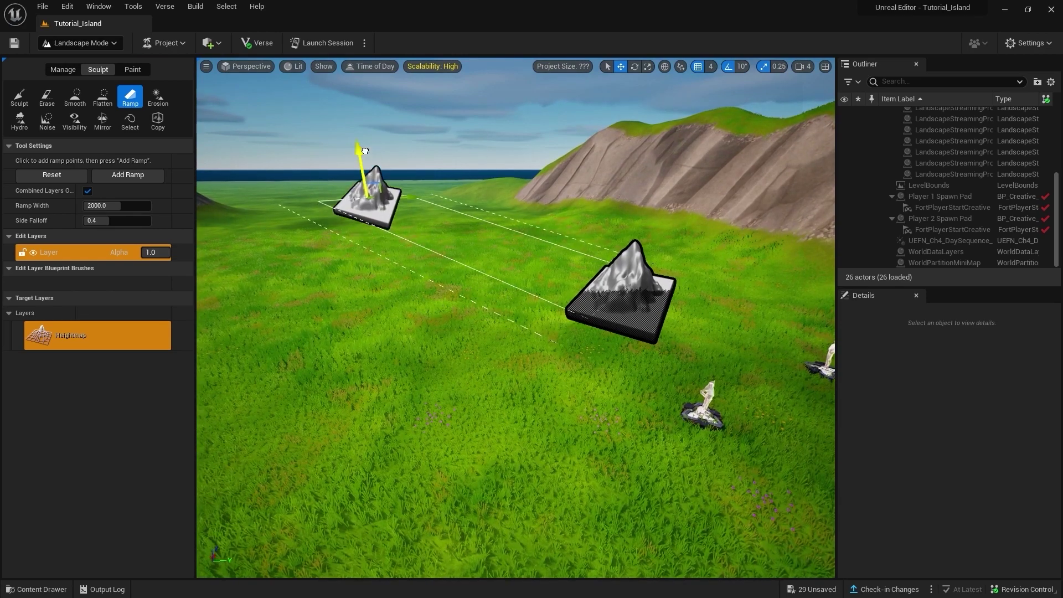
{"action": "mouse_move", "coordinate": [360, 111]}
{"action": "right_mouse_down"}
{"action": "mouse_move", "coordinate": [366, 233]}
{"action": "mouse_move", "coordinate": [498, 242]}
{"action": "right_mouse_up"}
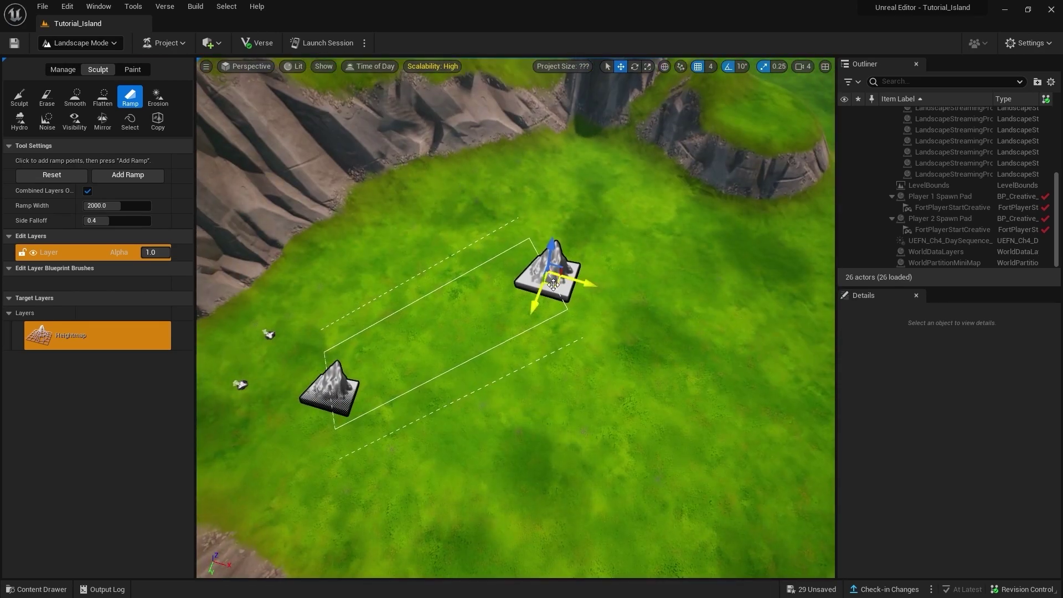
Add the 2000-wide rock-sided grassy ramp between the spawn pads and check it from above
{"action": "right_click_drag", "start_coordinate": [514, 294], "coordinate": [621, 254]}
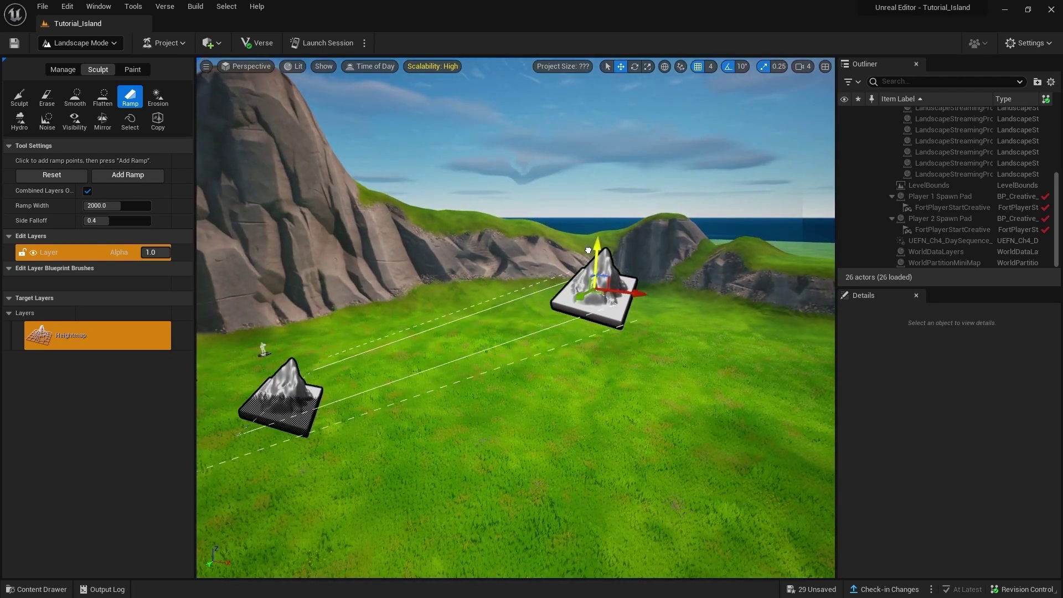
{"action": "right_click_drag", "start_coordinate": [585, 237], "coordinate": [552, 282]}
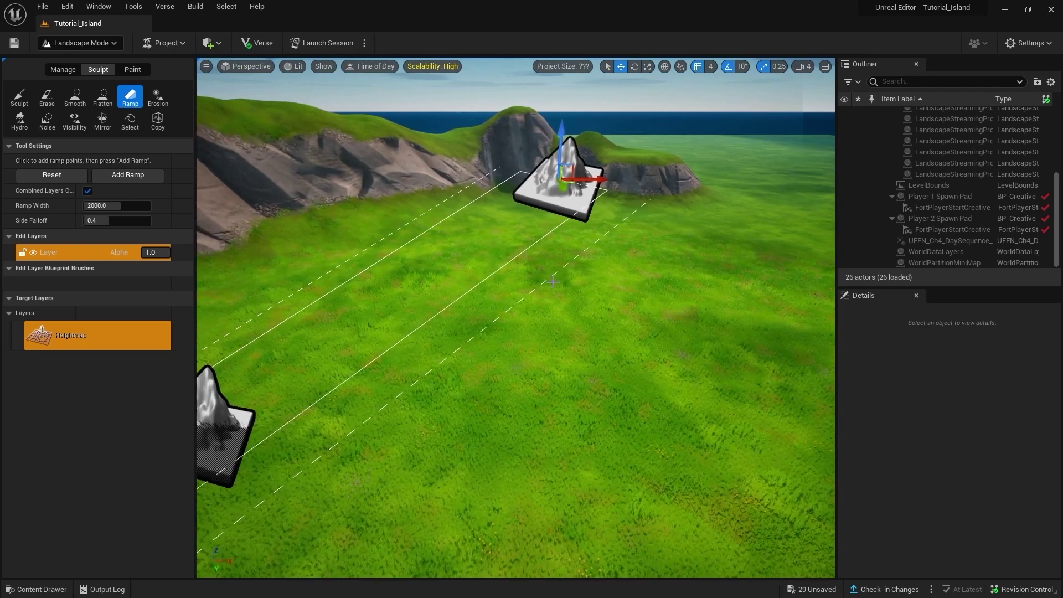
{"action": "key", "text": "Return"}
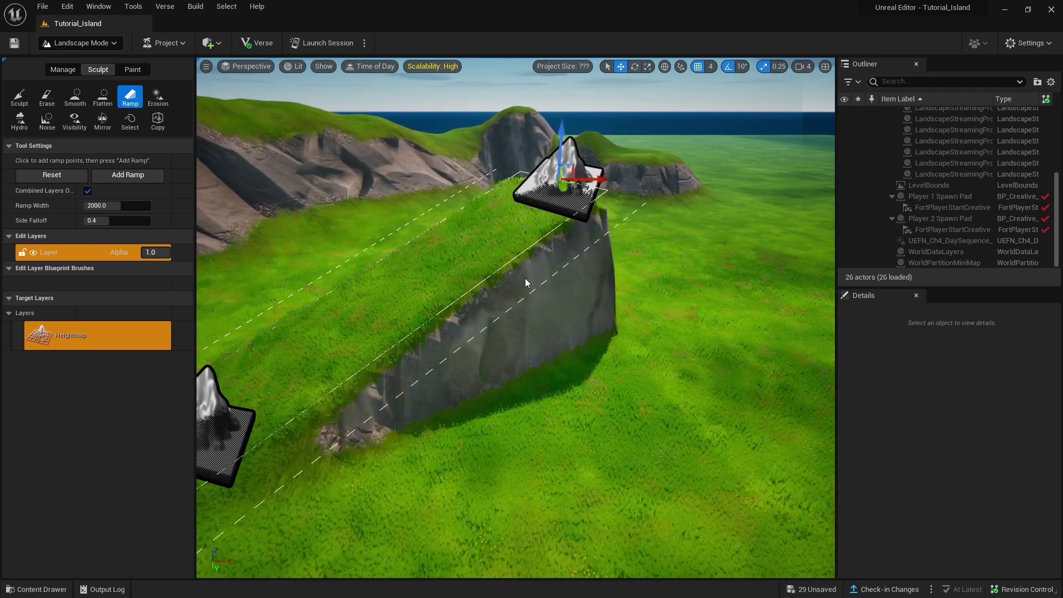
{"action": "right_click_drag", "start_coordinate": [527, 283], "coordinate": [485, 280]}
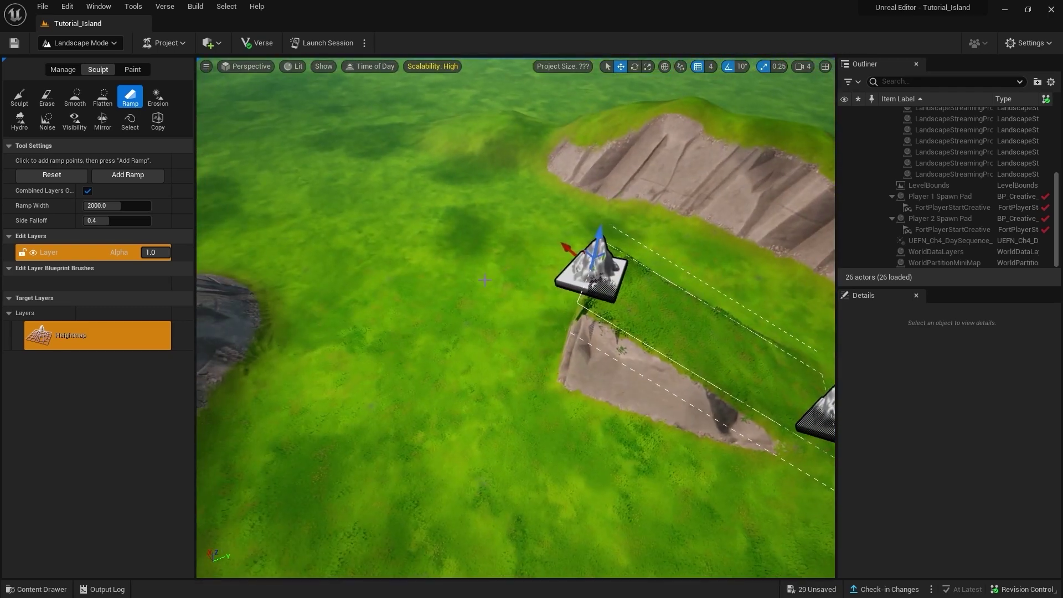
{"action": "right_click_drag", "start_coordinate": [546, 326], "coordinate": [554, 310]}
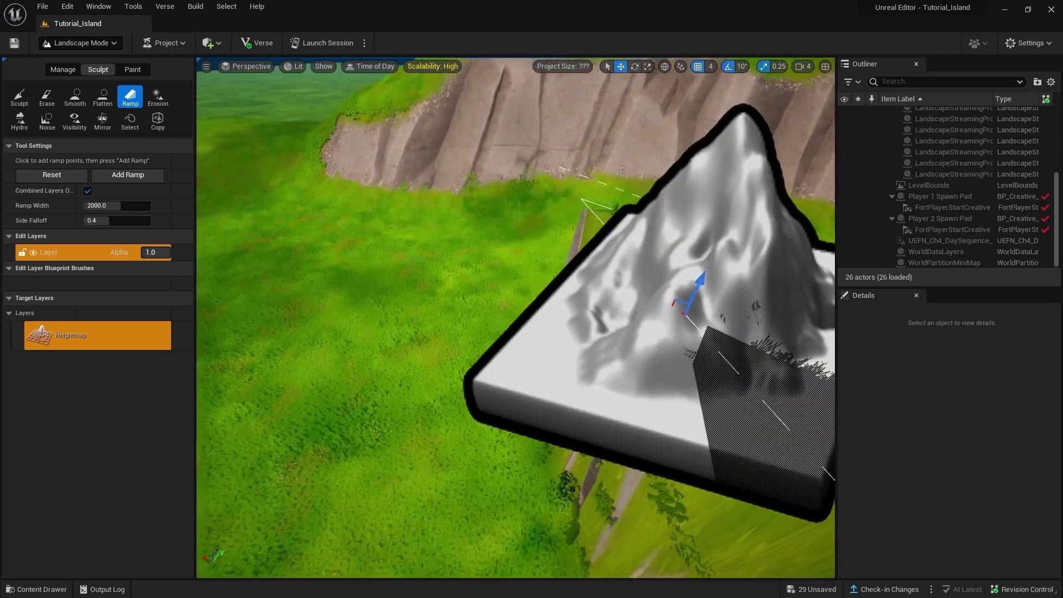
{"action": "right_click_drag", "start_coordinate": [405, 254], "coordinate": [404, 254]}
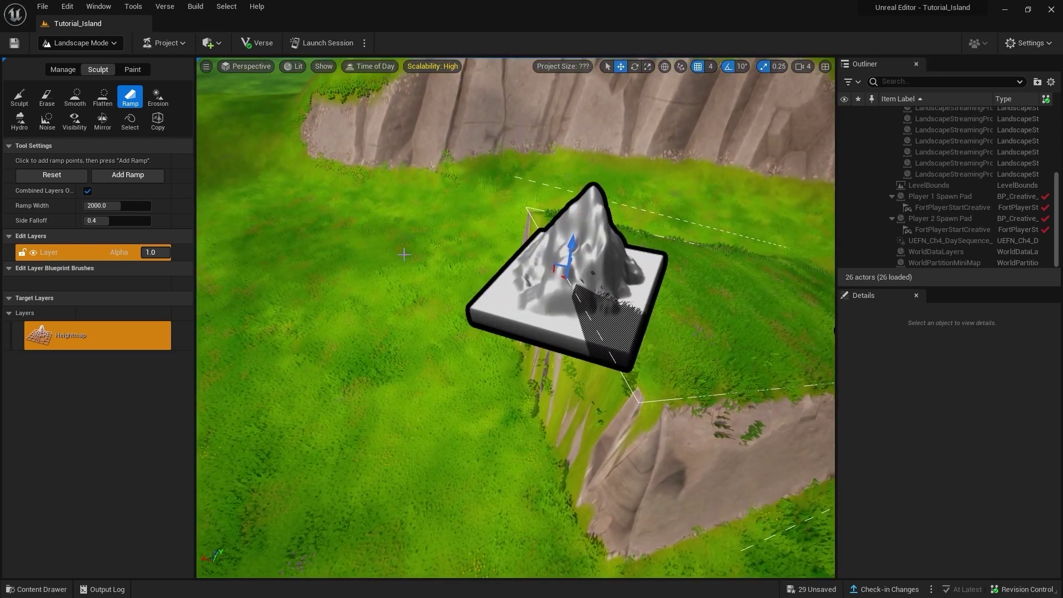
{"action": "right_click_drag", "start_coordinate": [493, 280], "coordinate": [493, 280]}
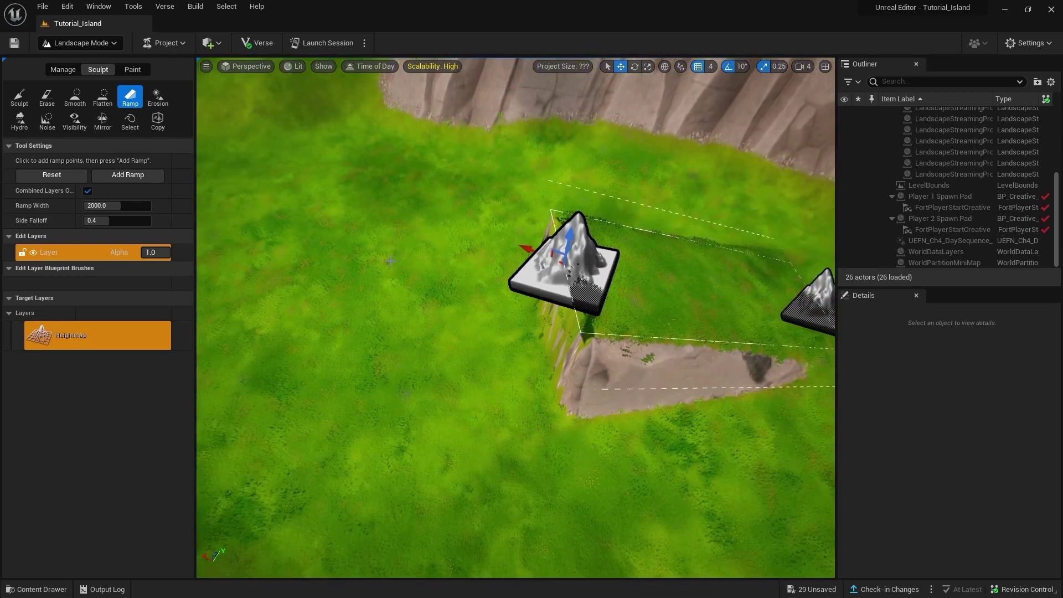
Raise a small rocky mound beside the ramp with the Sculpt brush at size about 776
{"action": "left_click", "coordinate": [20, 97]}
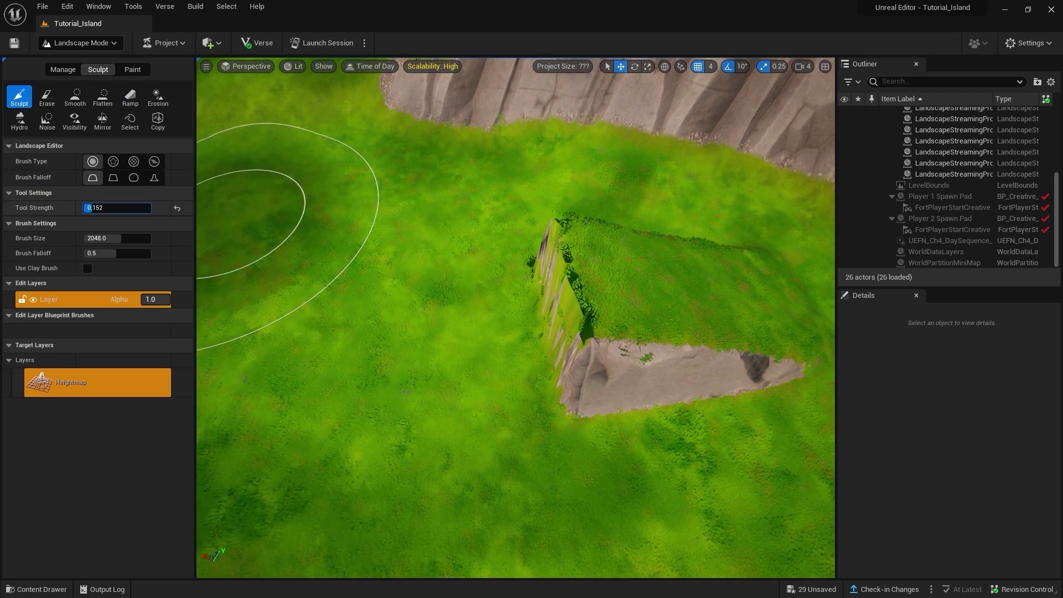
{"action": "left_click_drag", "start_coordinate": [116, 238], "coordinate": [94, 238]}
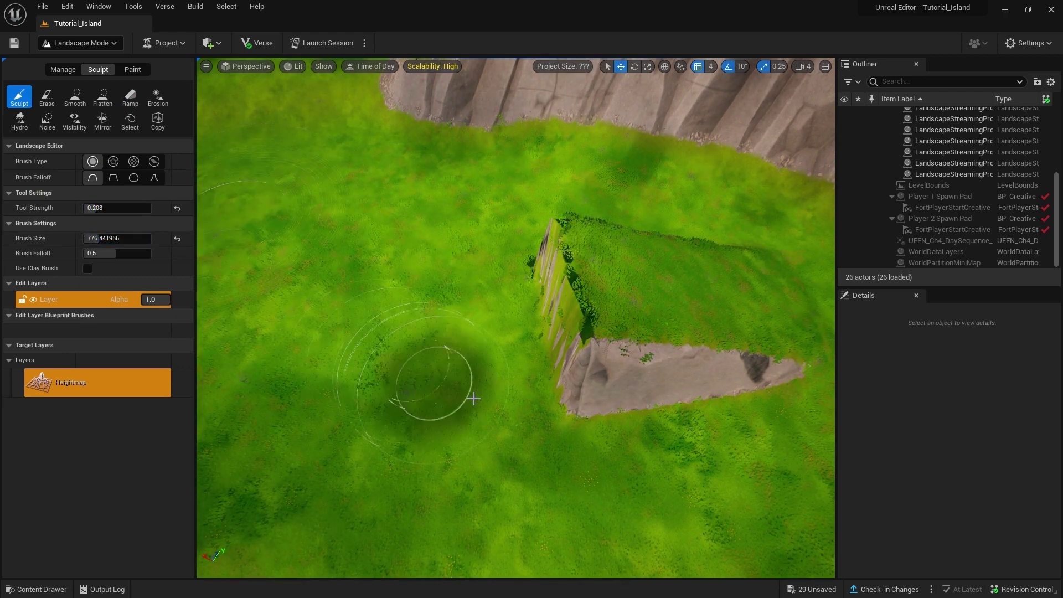
{"action": "right_click_drag", "start_coordinate": [471, 337], "coordinate": [471, 337]}
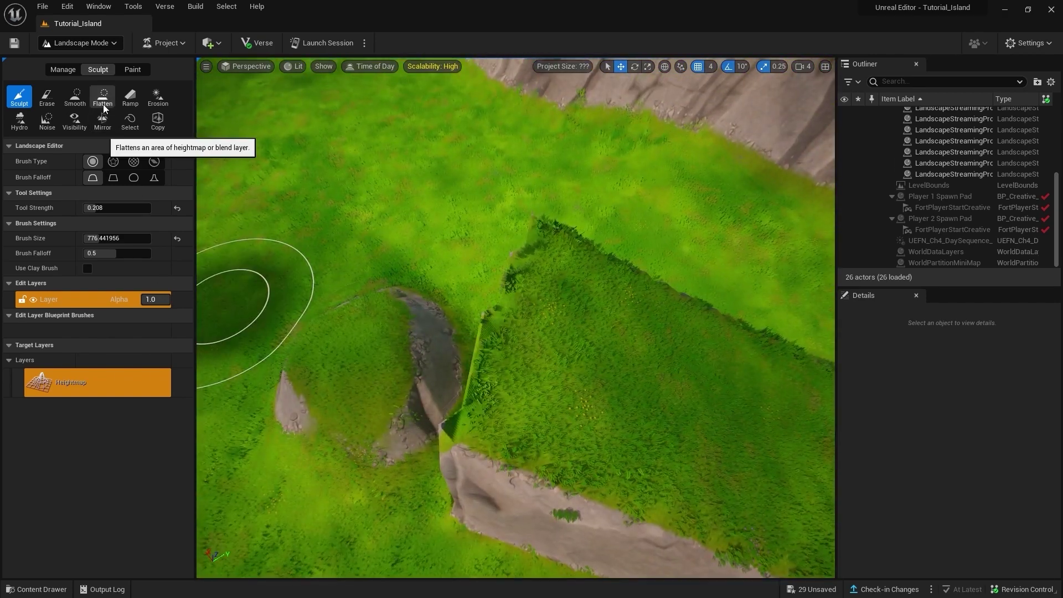
Flatten the hill and ridge top into a grassy plateau reaching the right cliff edge
{"action": "left_click", "coordinate": [102, 99]}
{"action": "right_click_drag", "start_coordinate": [613, 359], "coordinate": [613, 358]}
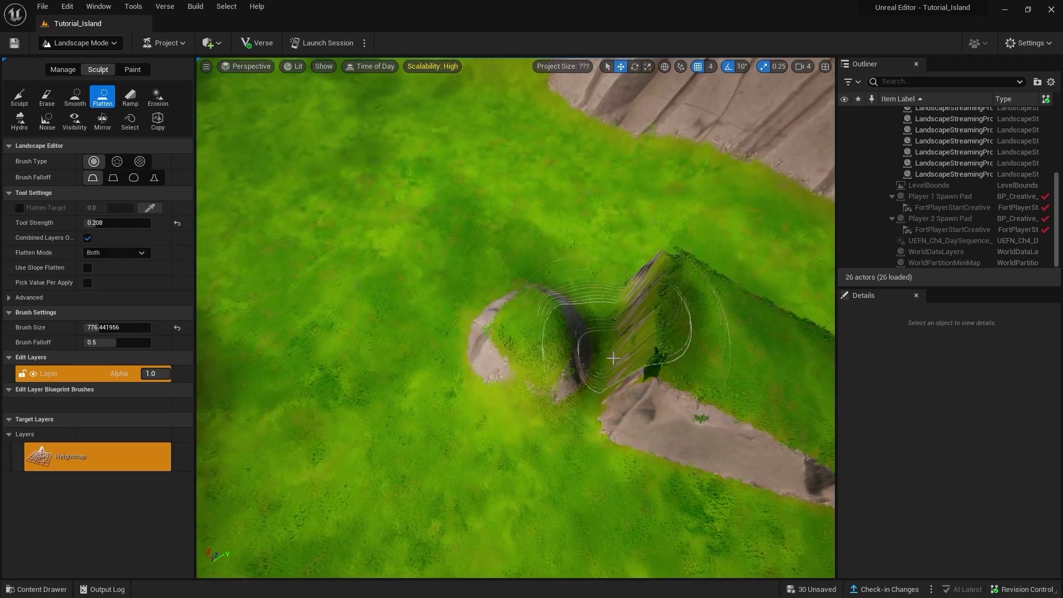
{"action": "left_click_drag", "start_coordinate": [654, 361], "coordinate": [497, 312]}
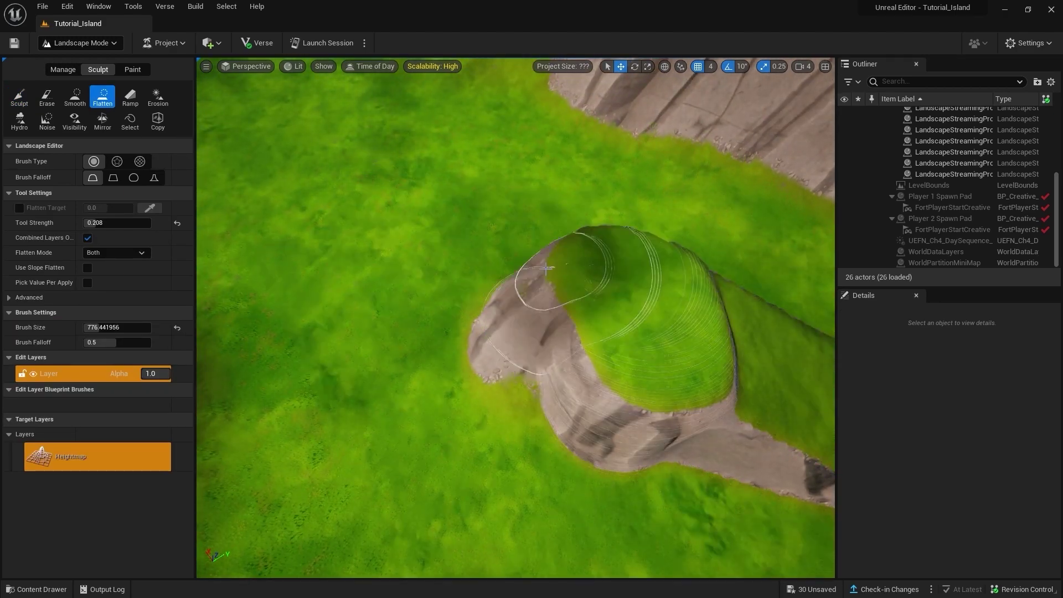
{"action": "right_click_drag", "start_coordinate": [497, 312], "coordinate": [479, 364]}
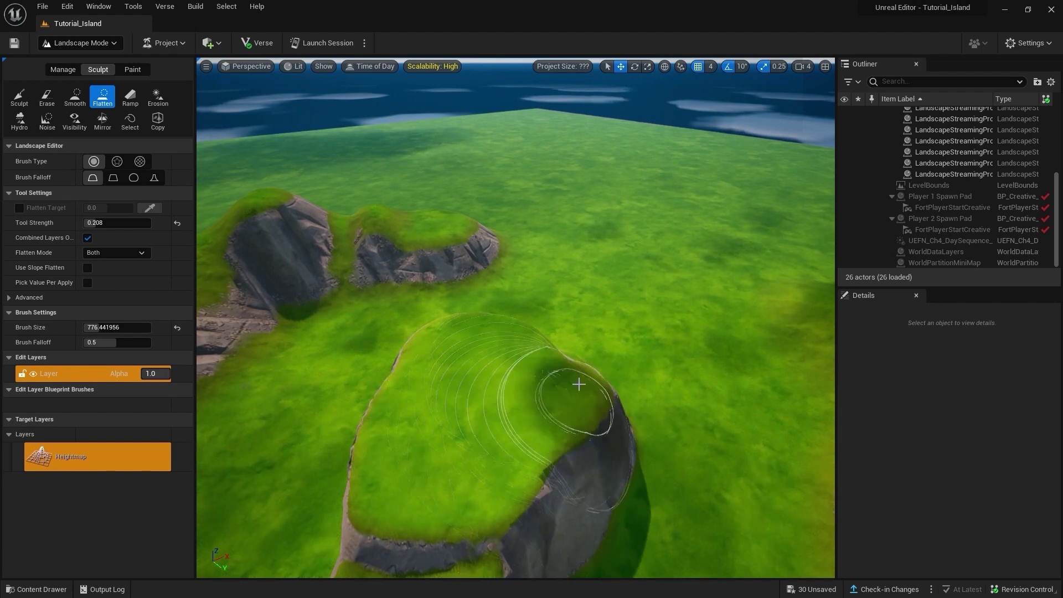
{"action": "left_click_drag", "start_coordinate": [507, 388], "coordinate": [656, 411]}
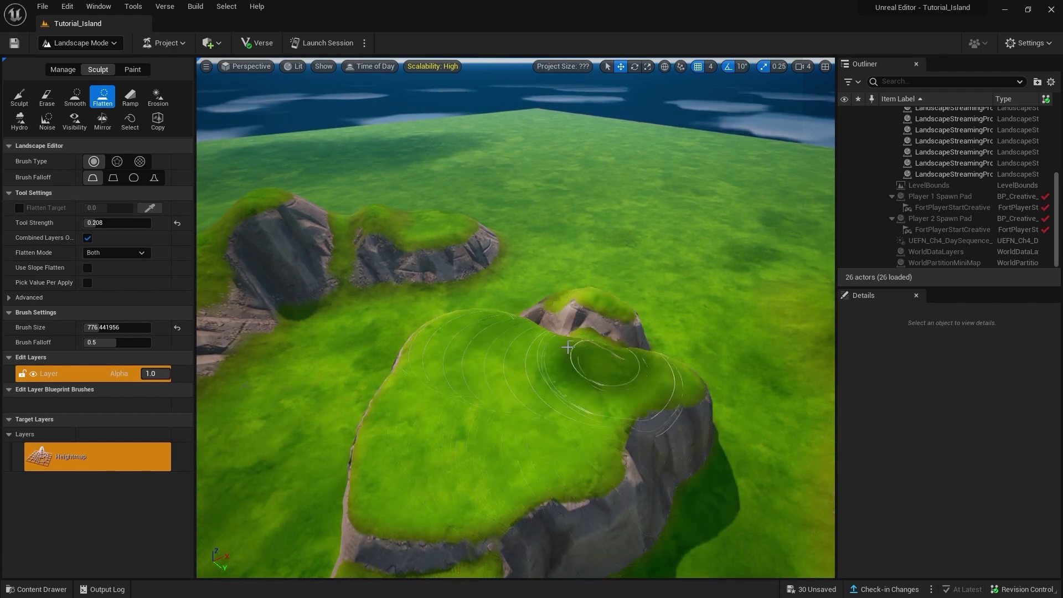
{"action": "right_click_drag", "start_coordinate": [650, 343], "coordinate": [637, 310]}
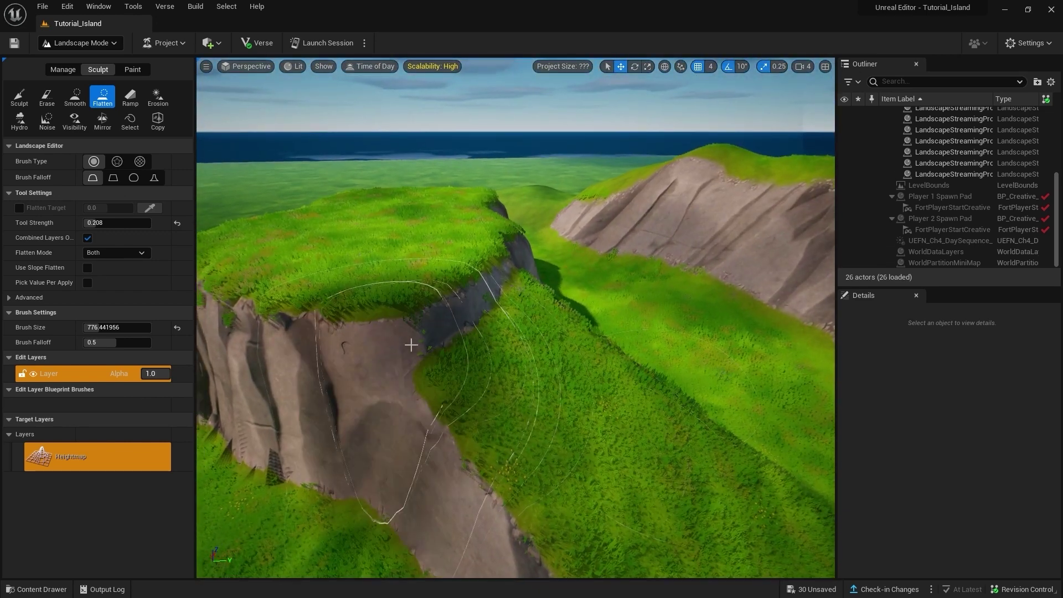
Smooth the terrain along the cliff top with the Smooth brush
{"action": "left_click", "coordinate": [73, 98]}
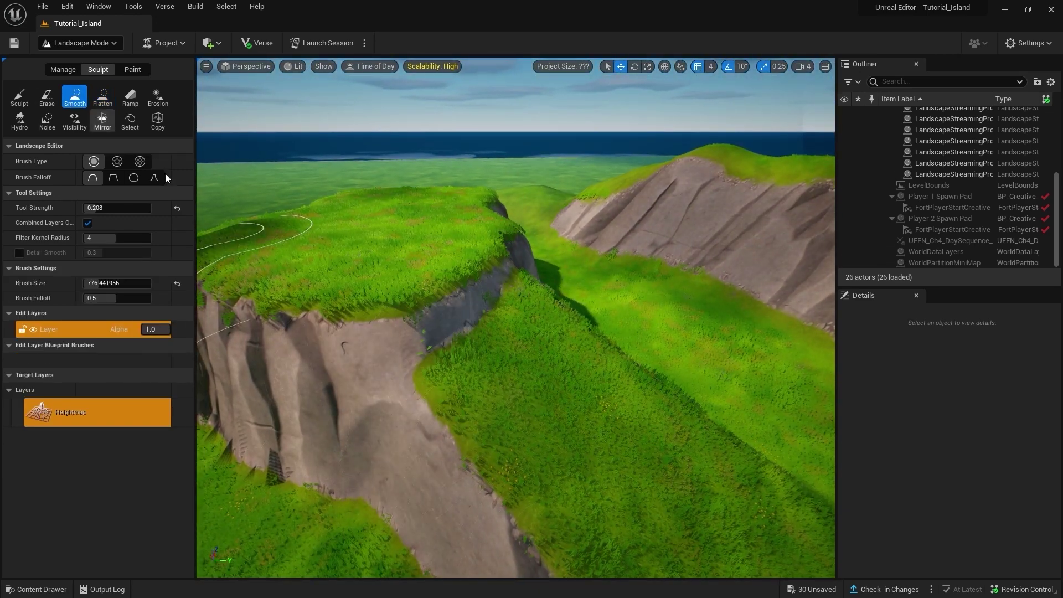
{"action": "mouse_move", "coordinate": [451, 295]}
{"action": "left_mouse_down"}
{"action": "mouse_move", "coordinate": [472, 291]}
{"action": "mouse_move", "coordinate": [457, 290]}
{"action": "left_mouse_up"}
{"action": "mouse_move", "coordinate": [454, 283]}
{"action": "right_mouse_down"}
{"action": "mouse_move", "coordinate": [454, 260]}
{"action": "mouse_move", "coordinate": [499, 266]}
{"action": "mouse_move", "coordinate": [299, 252]}
{"action": "right_mouse_up"}
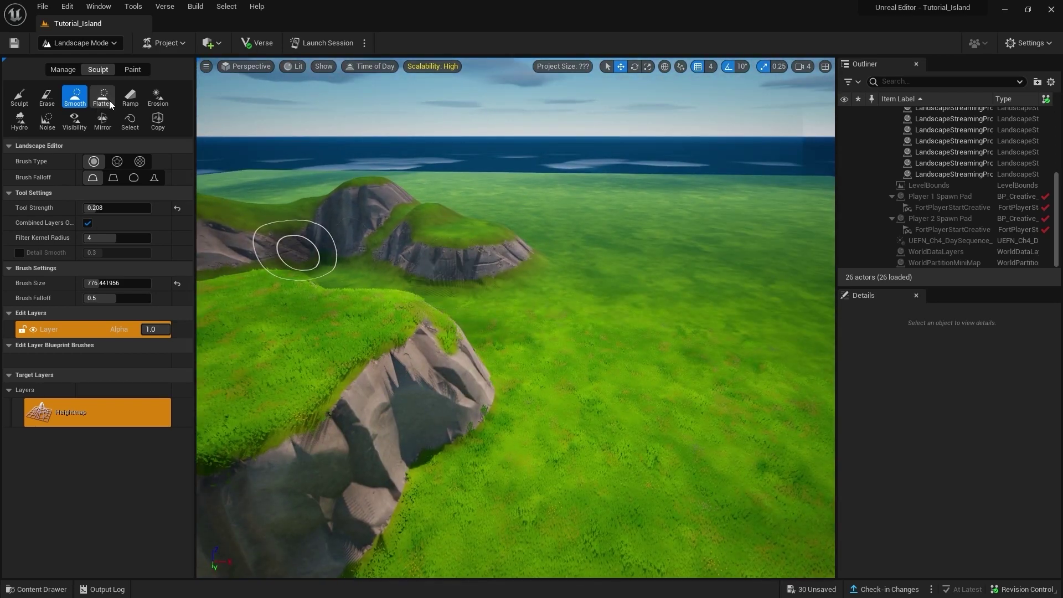
{"action": "left_click", "coordinate": [132, 98]}
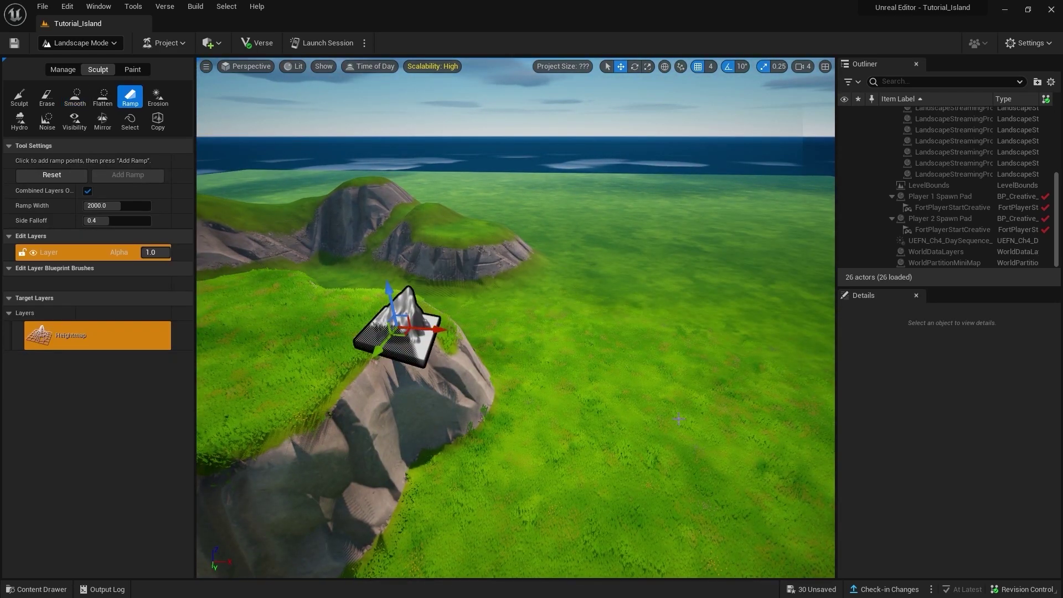
Enlarge the Noise brush and sculpt a large rocky crater into the grassy plain
{"action": "right_click_drag", "start_coordinate": [515, 319], "coordinate": [554, 310]}
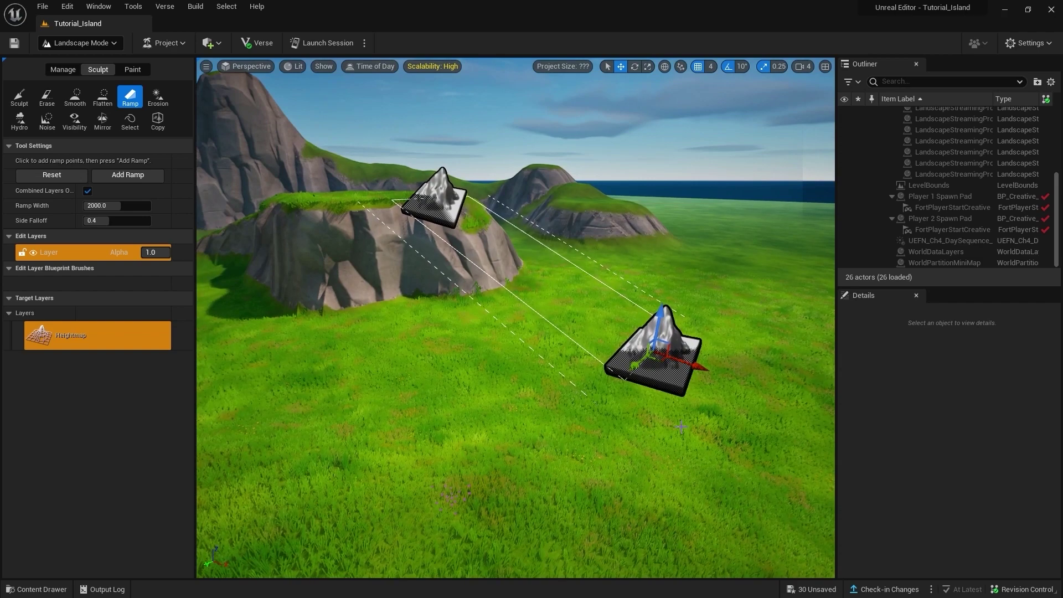
{"action": "mouse_move", "coordinate": [539, 391]}
{"action": "right_mouse_down"}
{"action": "mouse_move", "coordinate": [499, 387]}
{"action": "mouse_move", "coordinate": [539, 421]}
{"action": "mouse_move", "coordinate": [532, 388]}
{"action": "right_mouse_up"}
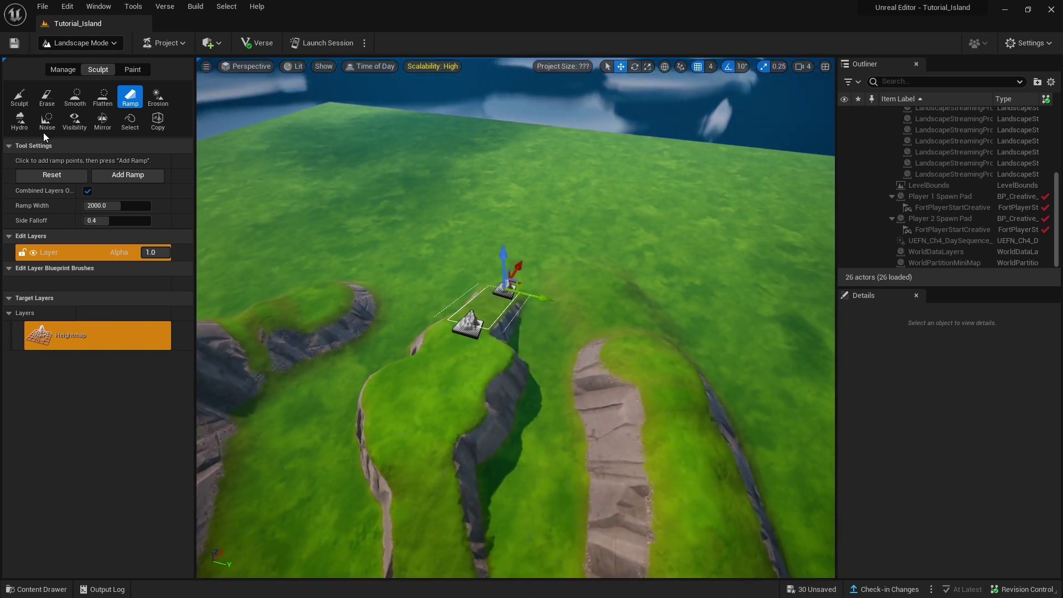
{"action": "left_click", "coordinate": [45, 129]}
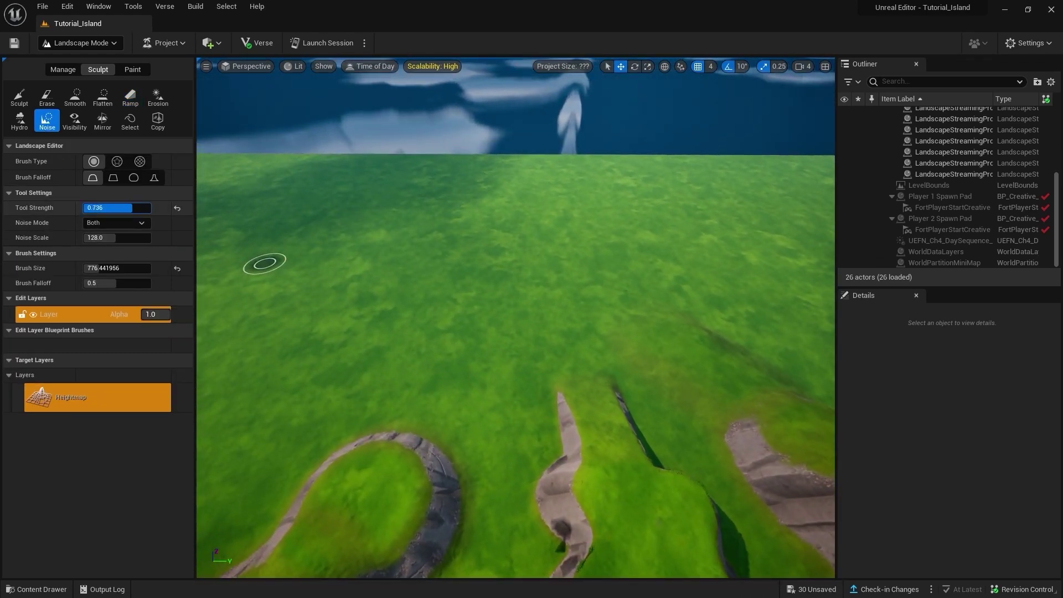
{"action": "right_click_drag", "start_coordinate": [265, 264], "coordinate": [227, 321]}
{"action": "key", "text": "bracketright"}
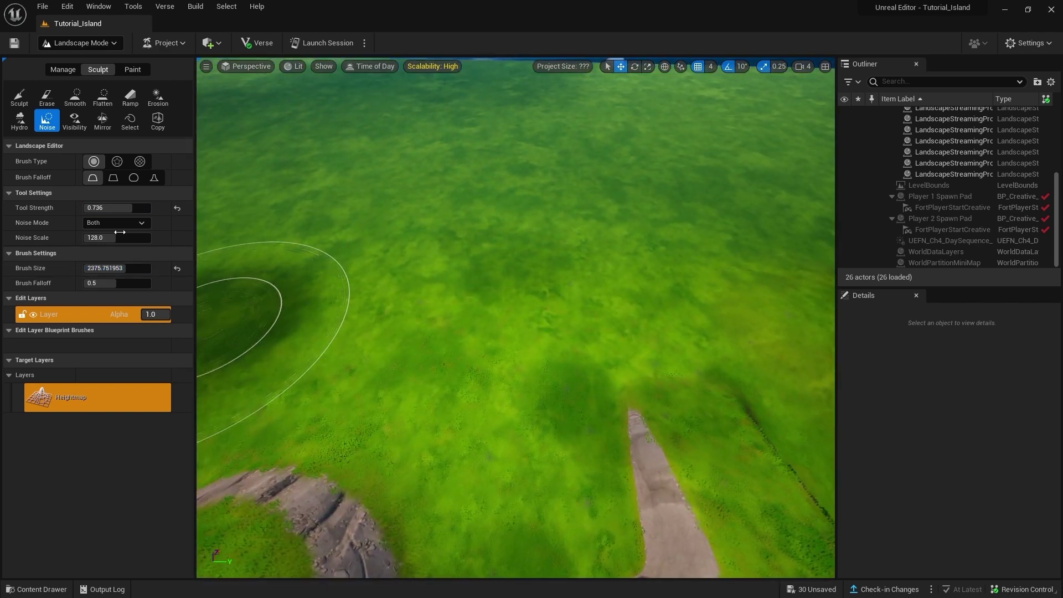
{"action": "left_click", "coordinate": [380, 281]}
{"action": "right_click_drag", "start_coordinate": [380, 281], "coordinate": [287, 257]}
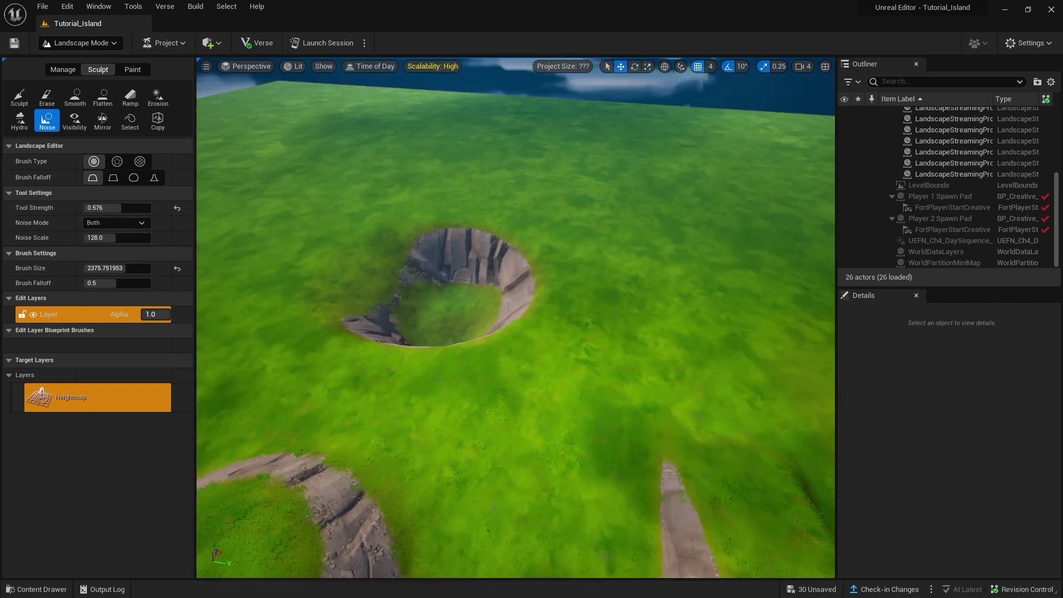
Add a second pit and bumpy rocky mounds near the mountains, then screen-capture the scene
{"action": "left_click_drag", "start_coordinate": [287, 257], "coordinate": [420, 180]}
{"action": "right_click_drag", "start_coordinate": [421, 180], "coordinate": [508, 212]}
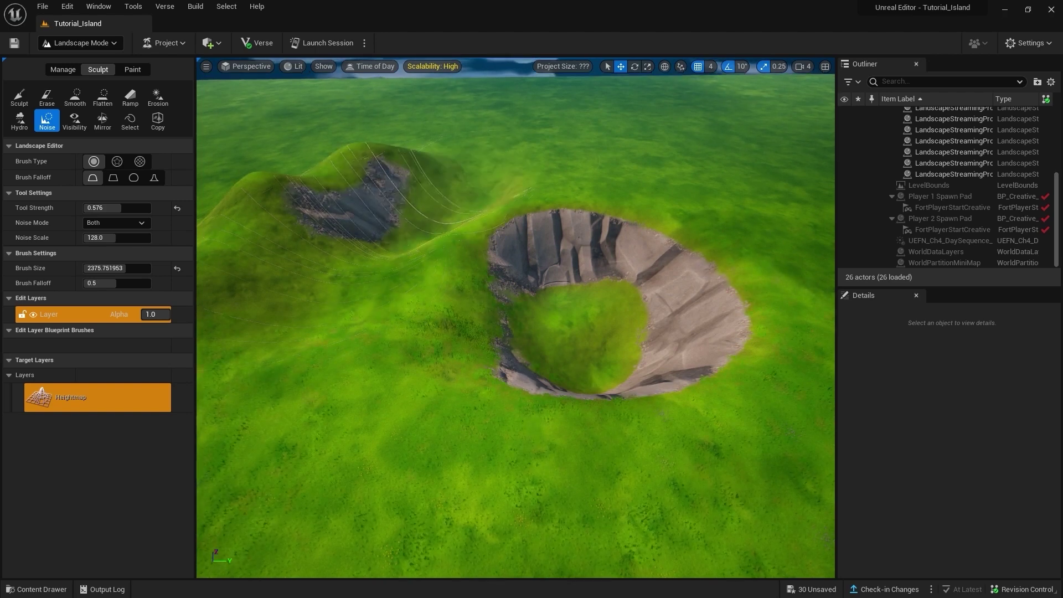
{"action": "scroll", "coordinate": [508, 212], "scroll_direction": "down", "scroll_amount": 5}
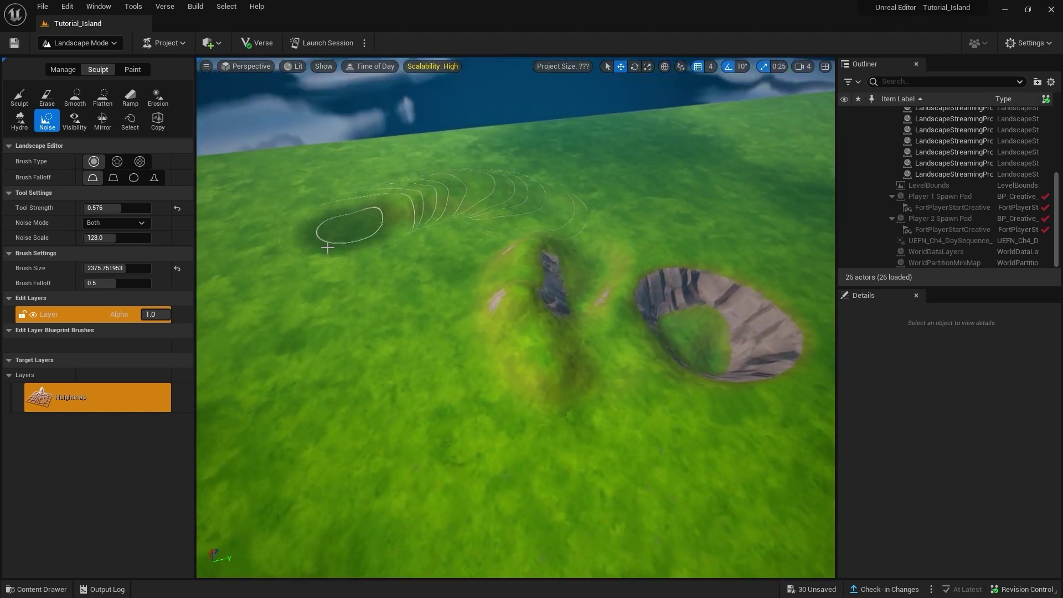
{"action": "mouse_move", "coordinate": [351, 221]}
{"action": "left_mouse_down"}
{"action": "mouse_move", "coordinate": [434, 211]}
{"action": "mouse_move", "coordinate": [354, 345]}
{"action": "mouse_move", "coordinate": [463, 209]}
{"action": "mouse_move", "coordinate": [629, 190]}
{"action": "left_mouse_up"}
{"action": "mouse_move", "coordinate": [629, 190]}
{"action": "right_mouse_down"}
{"action": "mouse_move", "coordinate": [630, 166]}
{"action": "mouse_move", "coordinate": [629, 200]}
{"action": "right_mouse_up"}
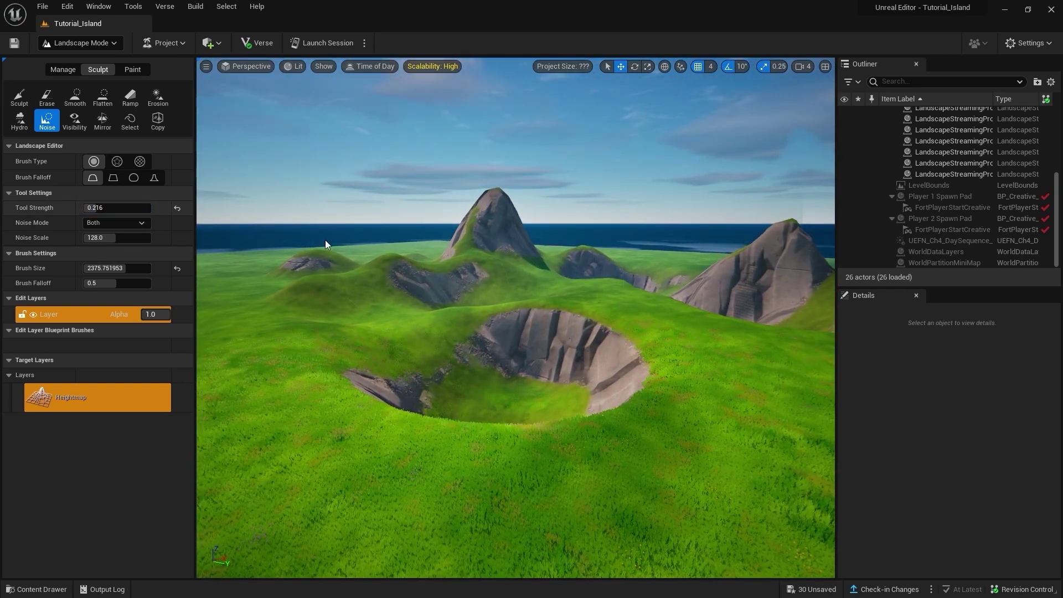
{"action": "mouse_move", "coordinate": [326, 245]}
{"action": "right_mouse_down"}
{"action": "mouse_move", "coordinate": [326, 221]}
{"action": "mouse_move", "coordinate": [284, 205]}
{"action": "right_mouse_up"}
{"action": "key", "text": "Print"}
{"action": "left_click_drag", "start_coordinate": [212, 88], "coordinate": [830, 538]}
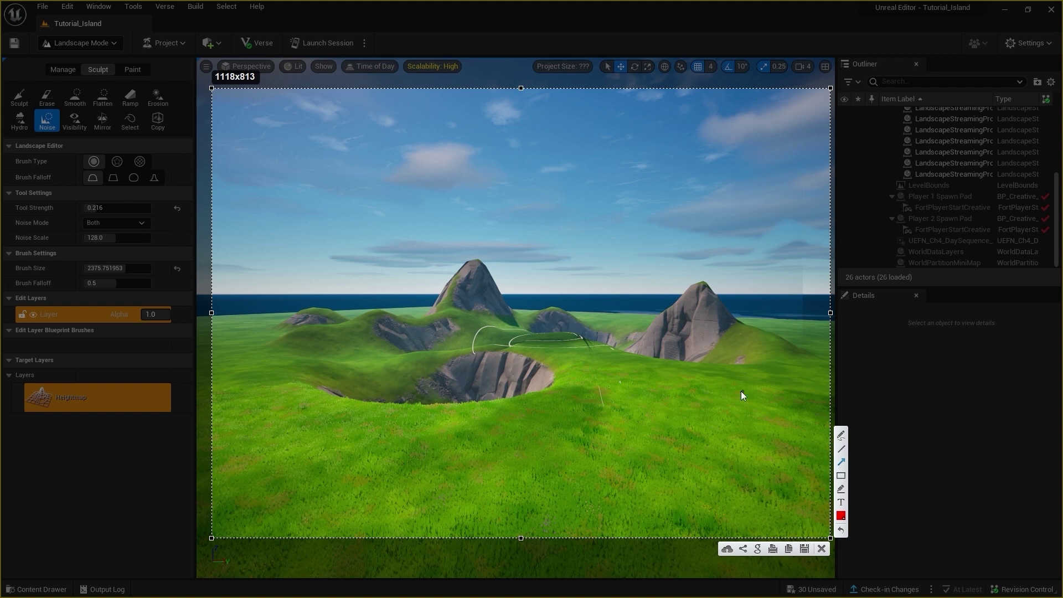
{"action": "left_click_drag", "start_coordinate": [702, 395], "coordinate": [699, 252]}
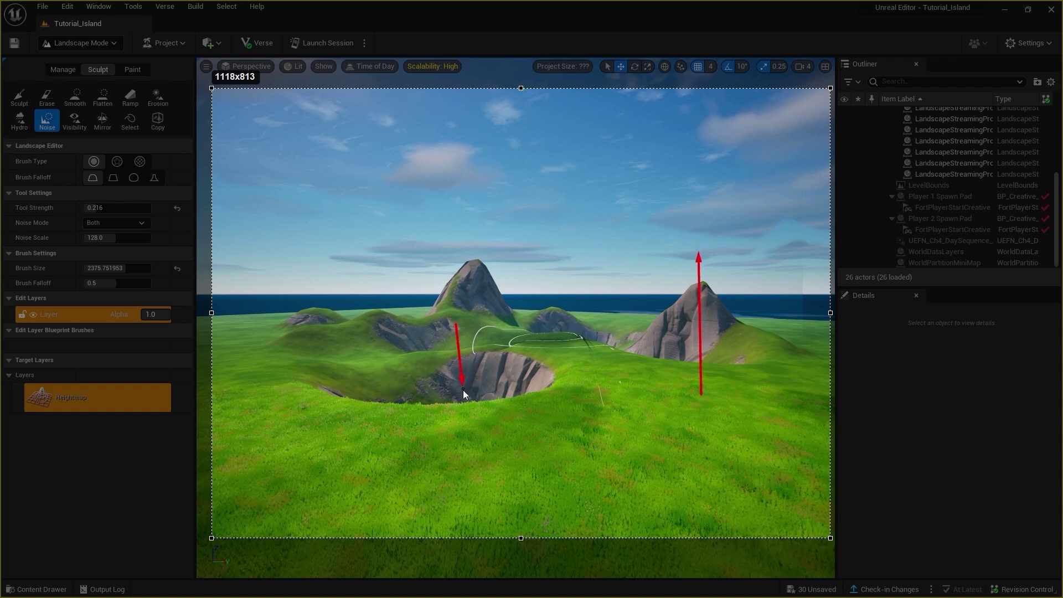
{"action": "left_click_drag", "start_coordinate": [452, 486], "coordinate": [454, 486]}
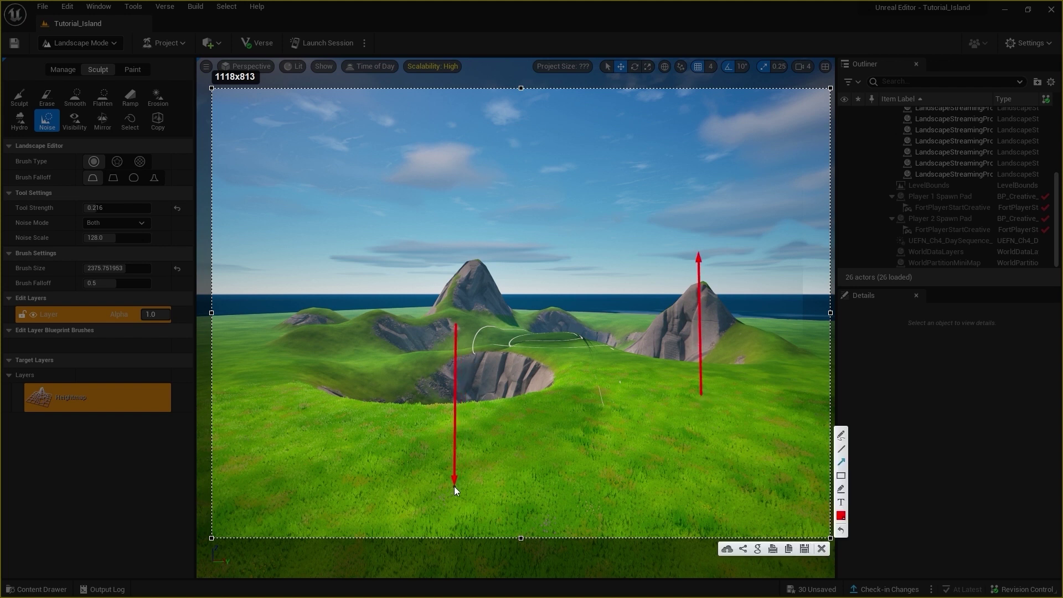
{"action": "left_click", "coordinate": [822, 549]}
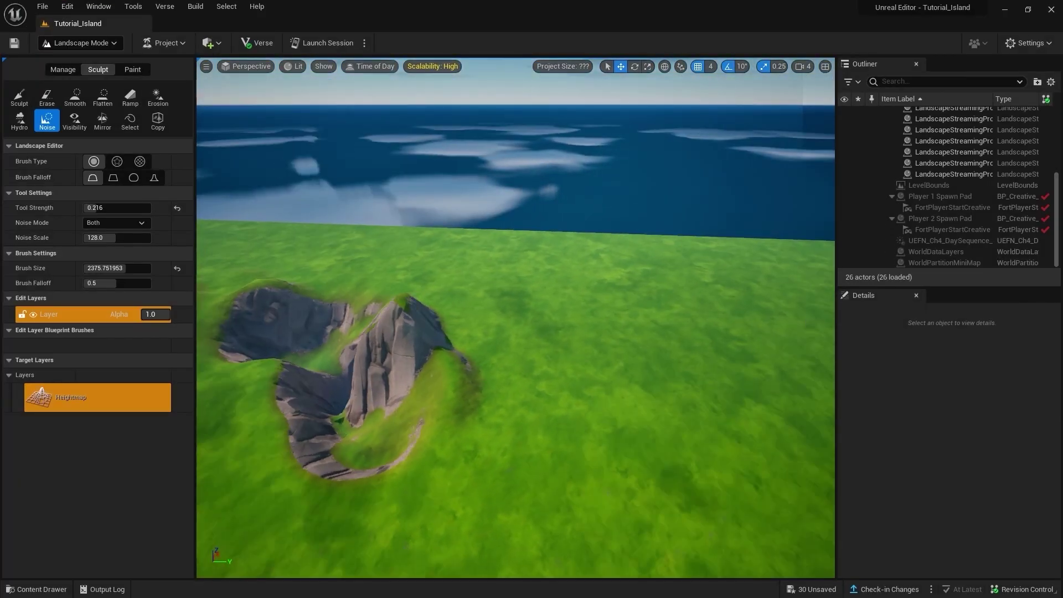
Raise a large bumpy hill and roughen the surrounding plain with the Noise brush
{"action": "right_click_drag", "start_coordinate": [522, 392], "coordinate": [522, 392]}
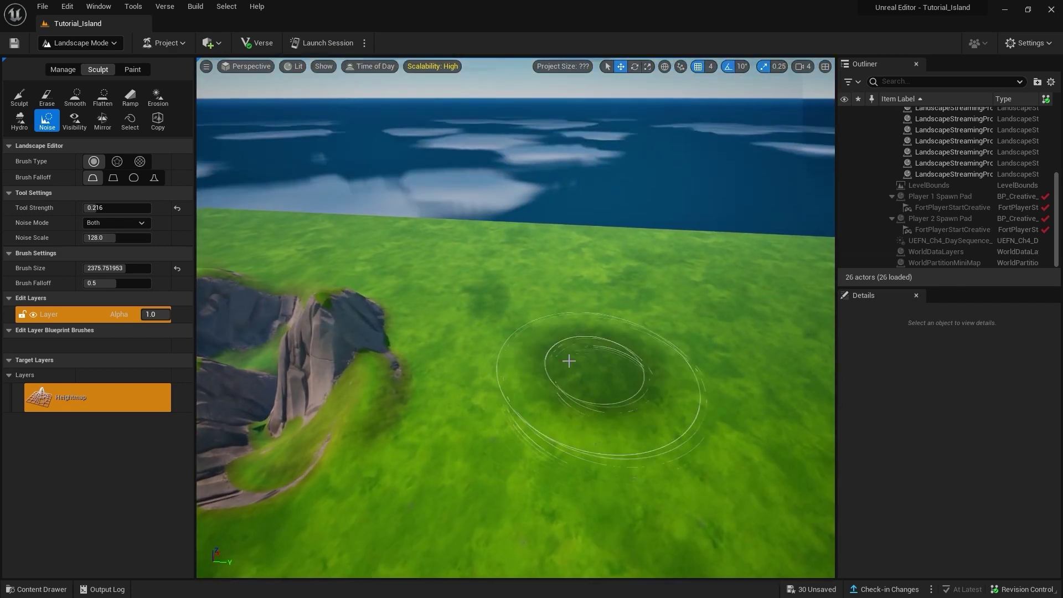
{"action": "left_click_drag", "start_coordinate": [605, 368], "coordinate": [637, 393]}
{"action": "right_click_drag", "start_coordinate": [637, 393], "coordinate": [565, 385]}
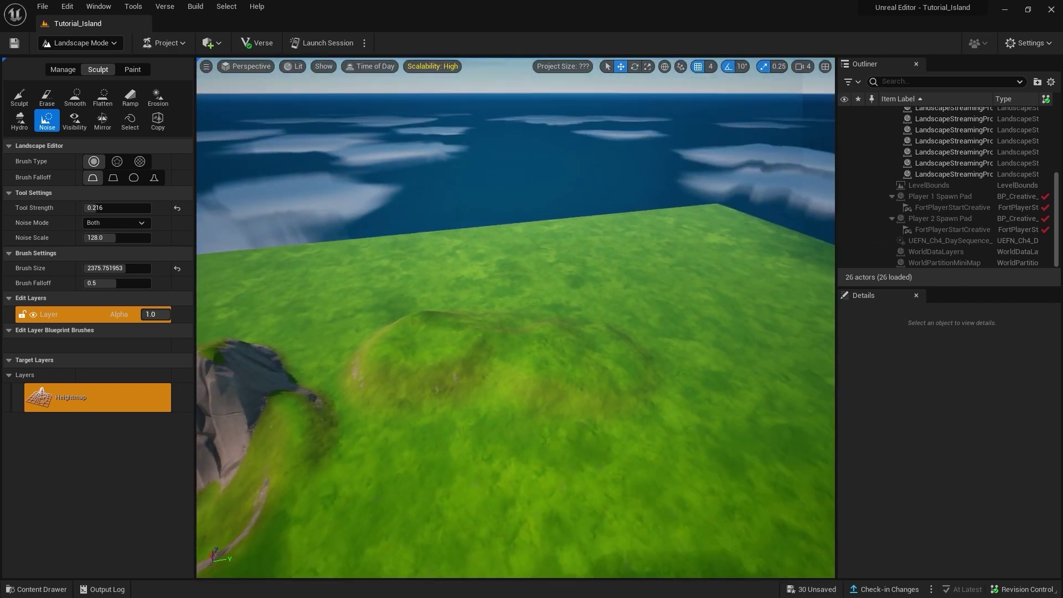
{"action": "mouse_move", "coordinate": [554, 271]}
{"action": "left_mouse_down"}
{"action": "mouse_move", "coordinate": [591, 257]}
{"action": "mouse_move", "coordinate": [684, 321]}
{"action": "left_mouse_up"}
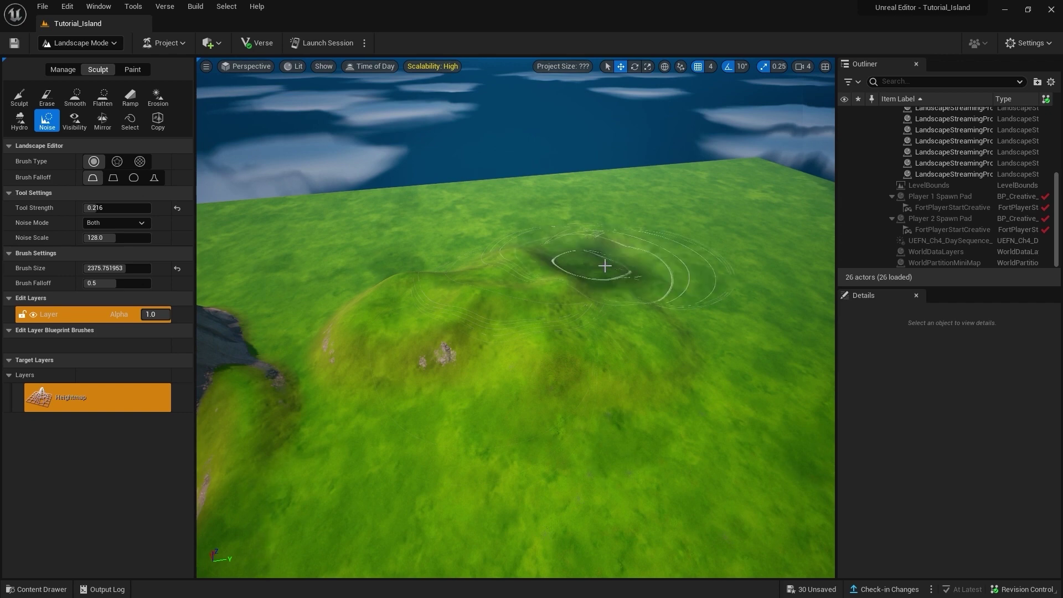
{"action": "right_click_drag", "start_coordinate": [684, 321], "coordinate": [684, 321]}
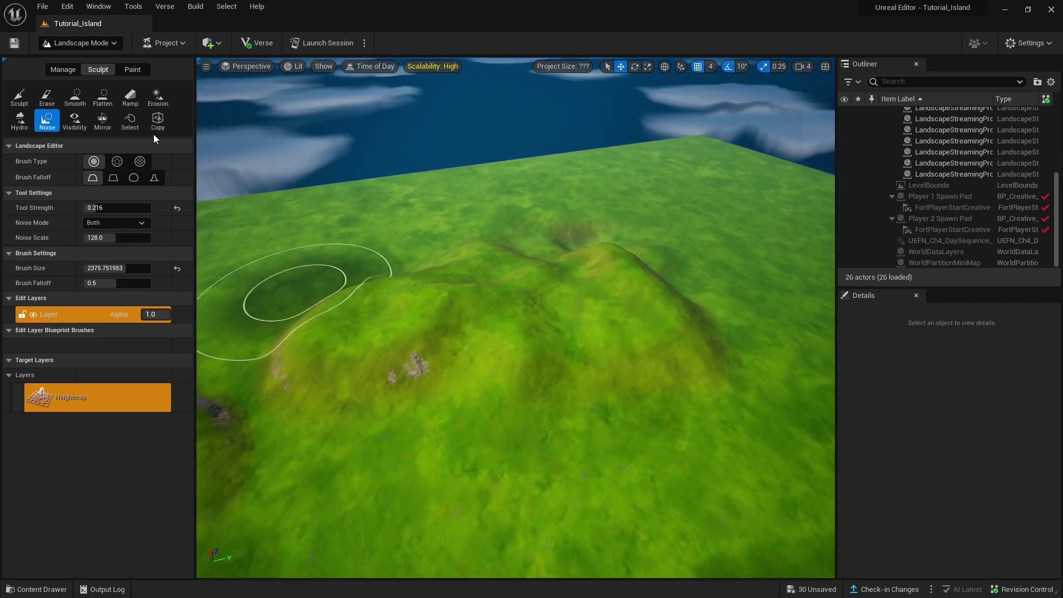
Flatten the hill into plateaus split by a trough and fill the lower crater
{"action": "left_click", "coordinate": [76, 97]}
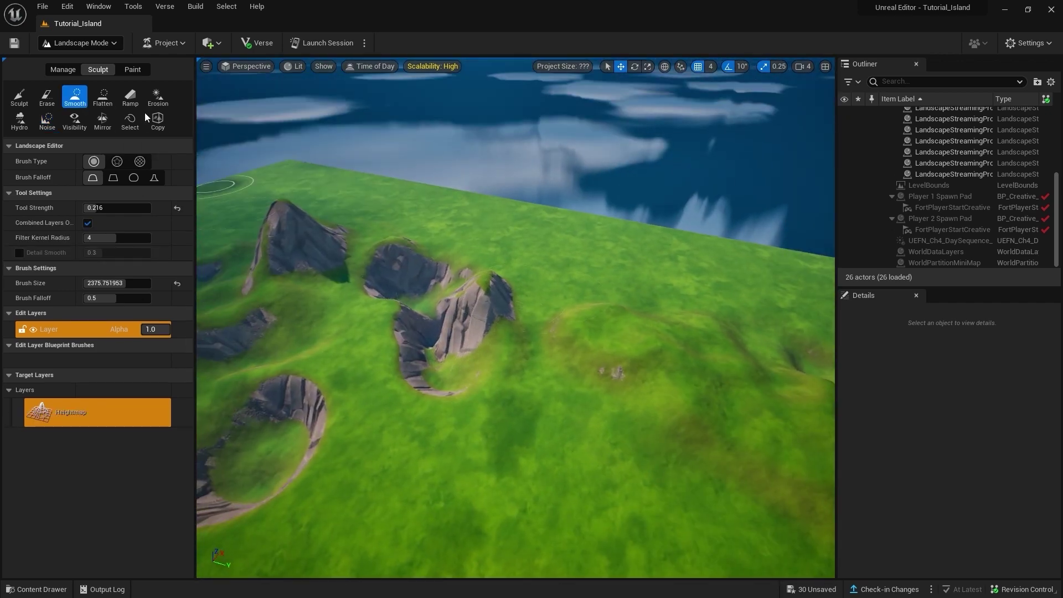
{"action": "left_click", "coordinate": [102, 97]}
{"action": "left_click_drag", "start_coordinate": [476, 294], "coordinate": [768, 453]}
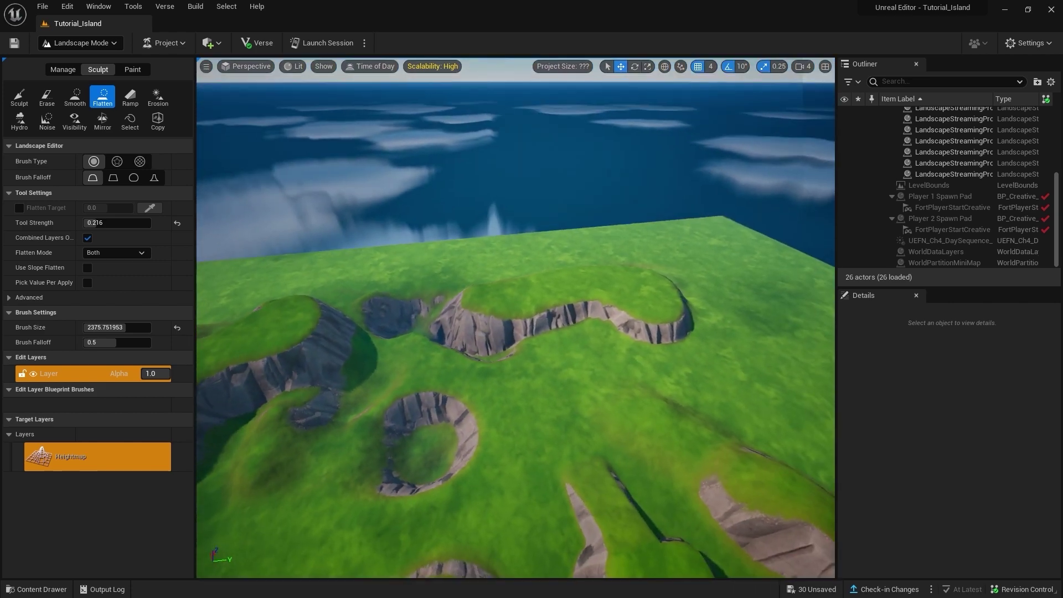
{"action": "mouse_move", "coordinate": [375, 444]}
{"action": "left_mouse_down"}
{"action": "mouse_move", "coordinate": [376, 278]}
{"action": "mouse_move", "coordinate": [415, 277]}
{"action": "left_mouse_up"}
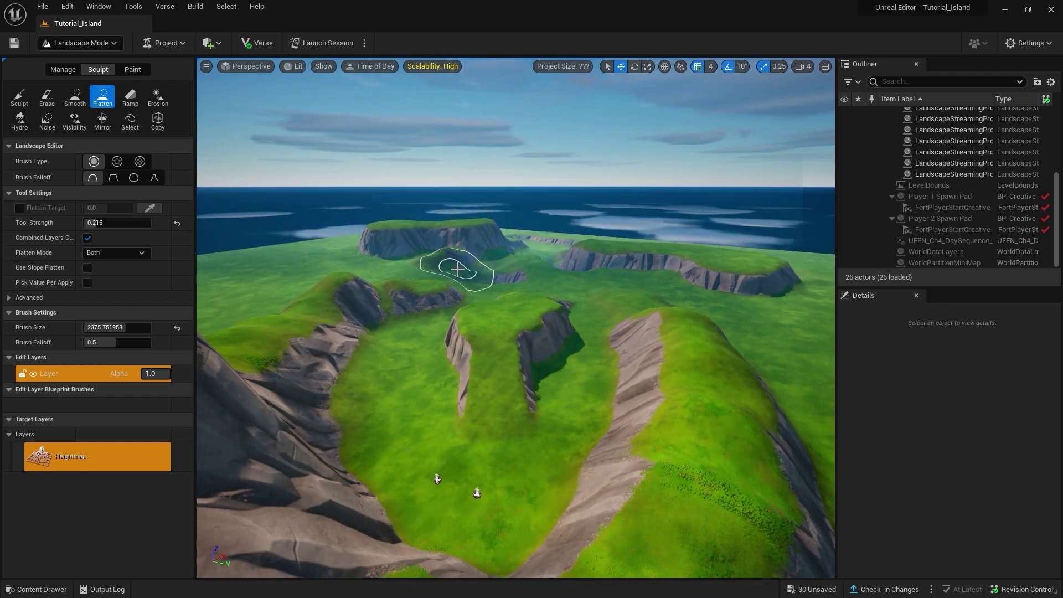
Copy the plateau terrain with the Copy tool and stretch it vertically to 3.25
{"action": "left_click", "coordinate": [158, 121]}
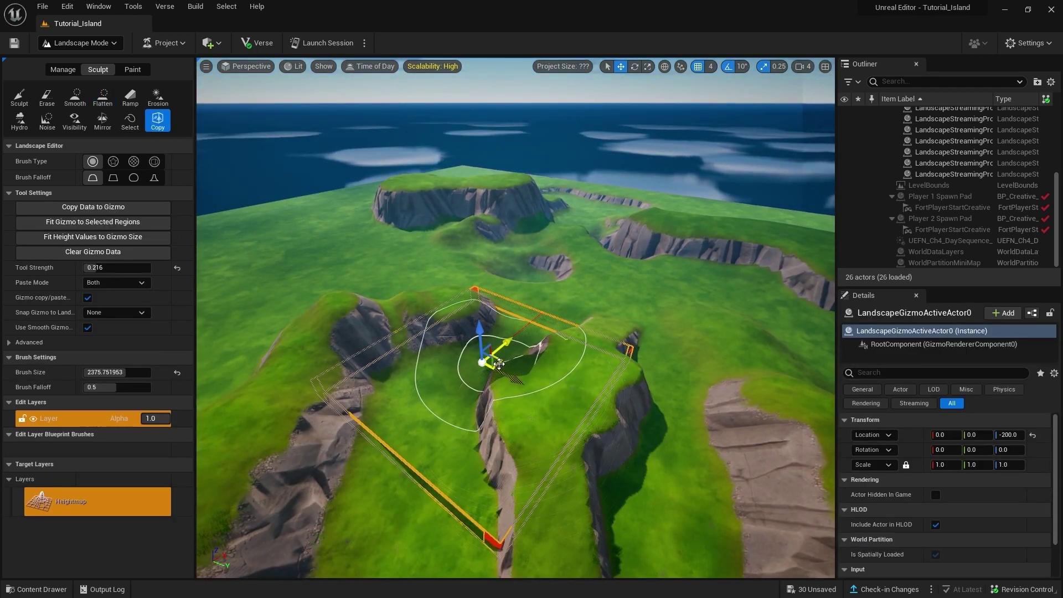
{"action": "left_click_drag", "start_coordinate": [499, 364], "coordinate": [601, 354]}
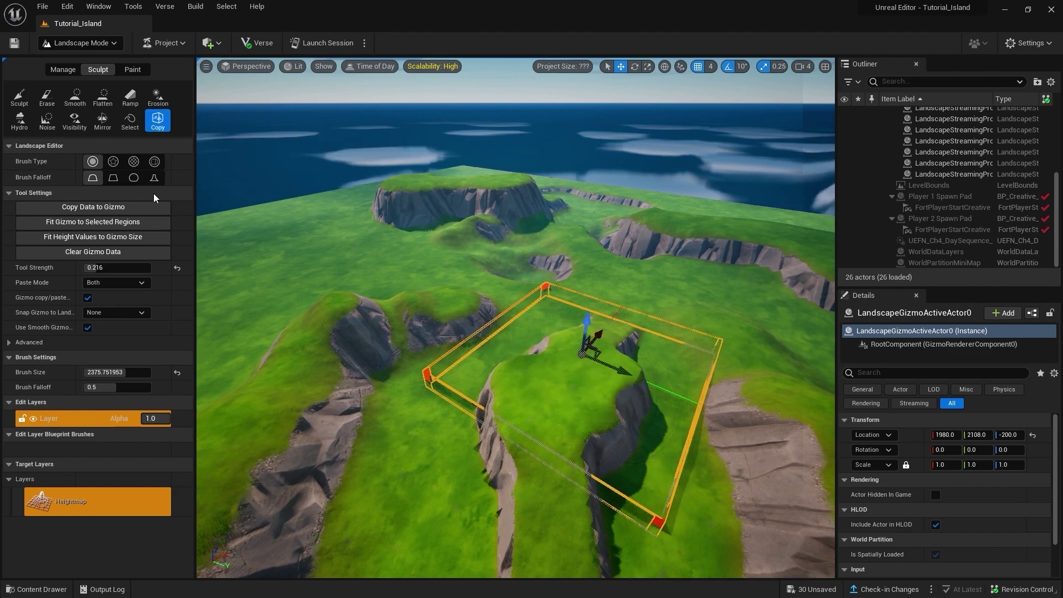
{"action": "left_click", "coordinate": [142, 206]}
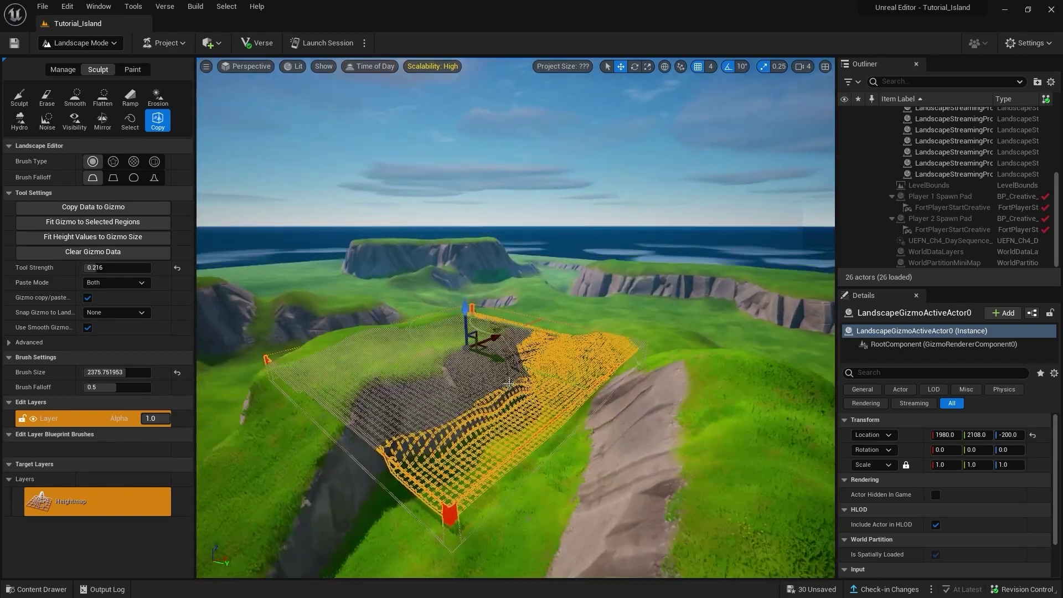
{"action": "key", "text": "r"}
{"action": "left_click_drag", "start_coordinate": [470, 299], "coordinate": [467, 259]}
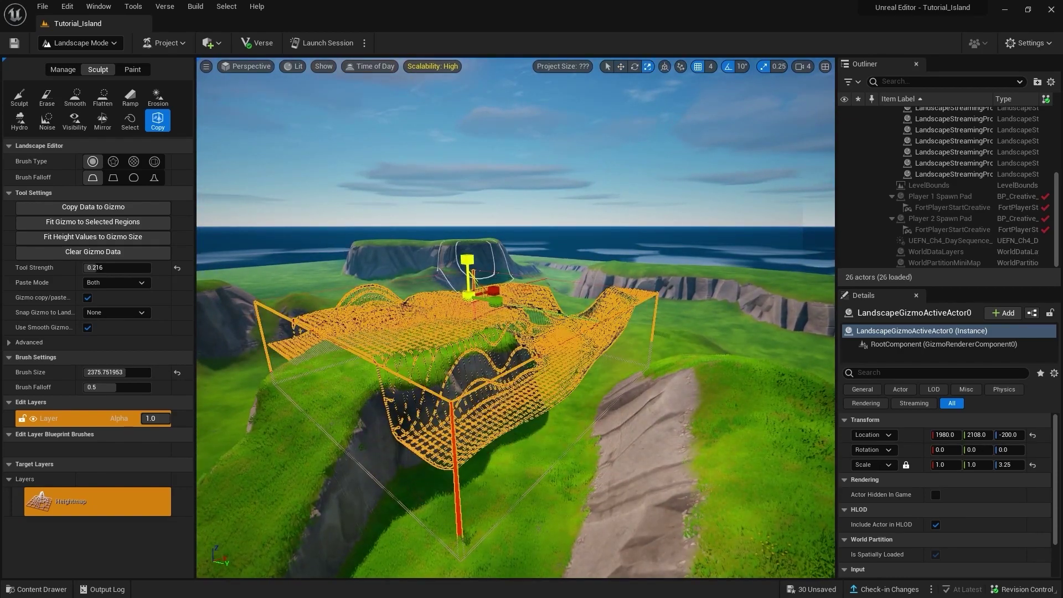
{"action": "left_click", "coordinate": [121, 197]}
{"action": "left_click", "coordinate": [119, 197]}
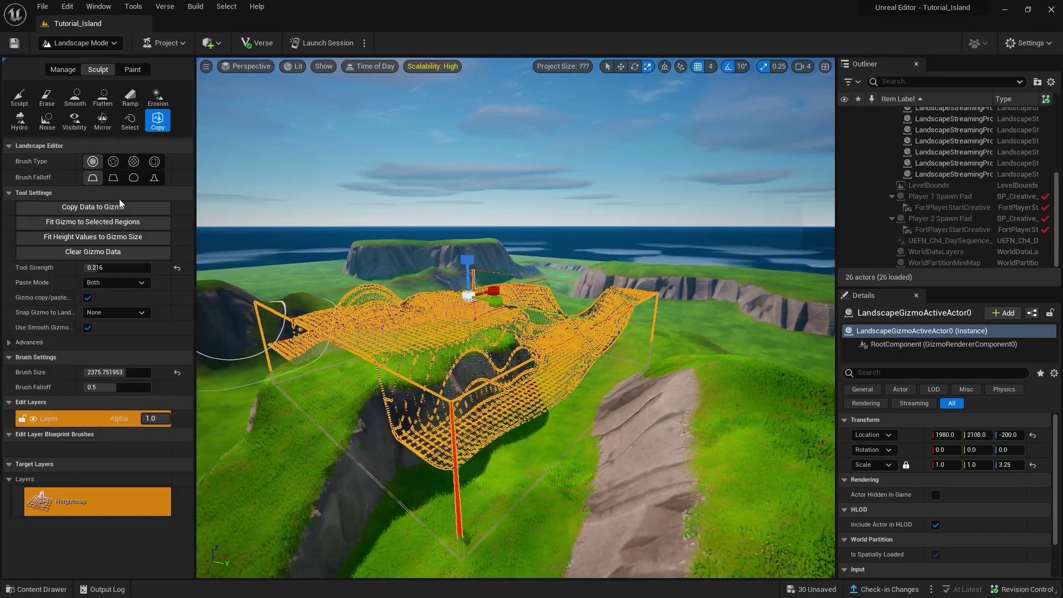
Move the copy region to the new area, frame it, and return to Sculpt
{"action": "key", "text": "w"}
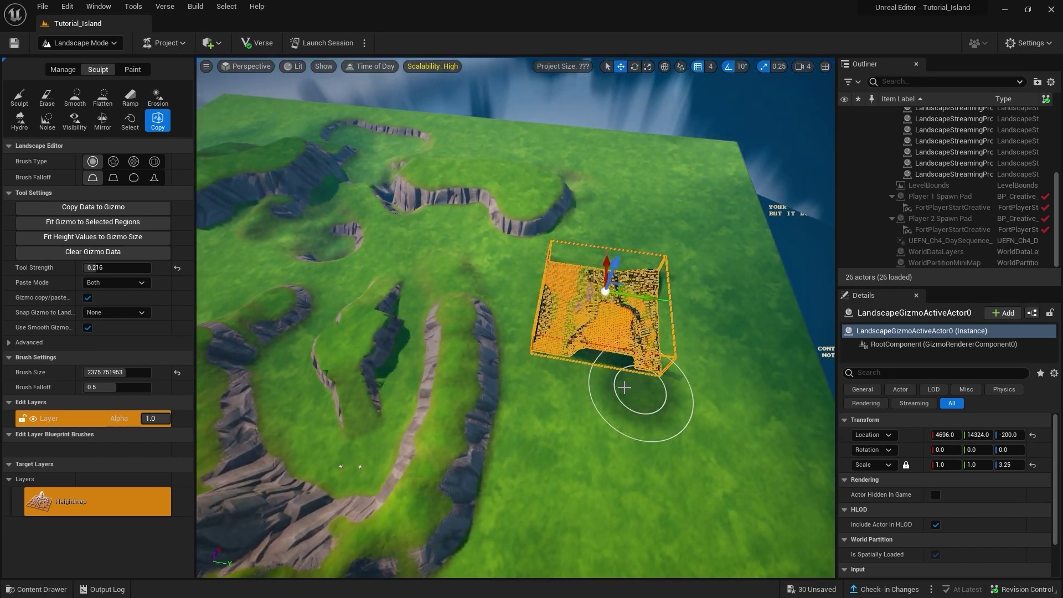
{"action": "key", "text": "f"}
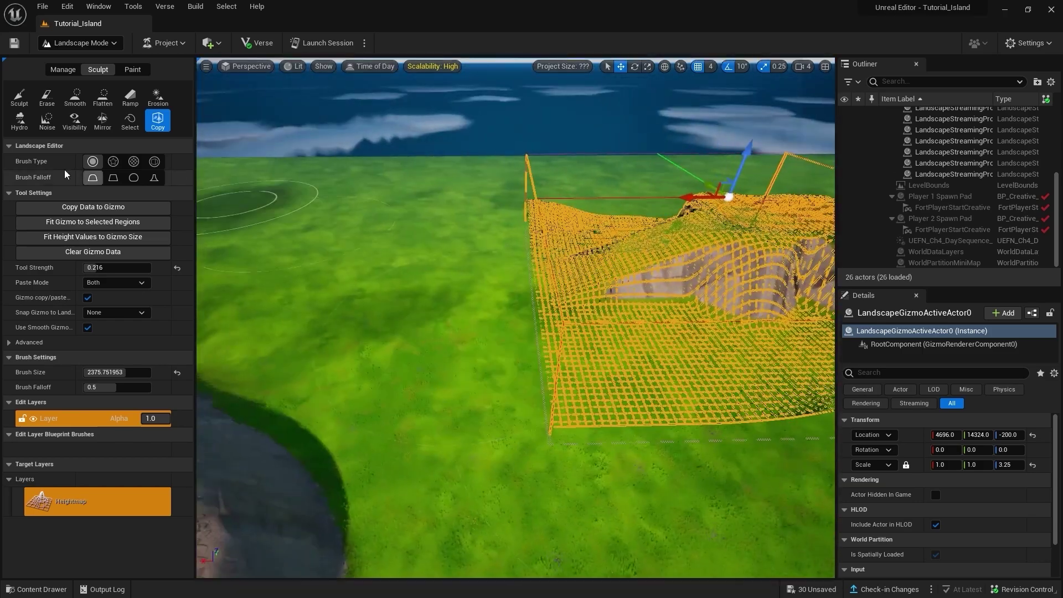
{"action": "left_click", "coordinate": [20, 98]}
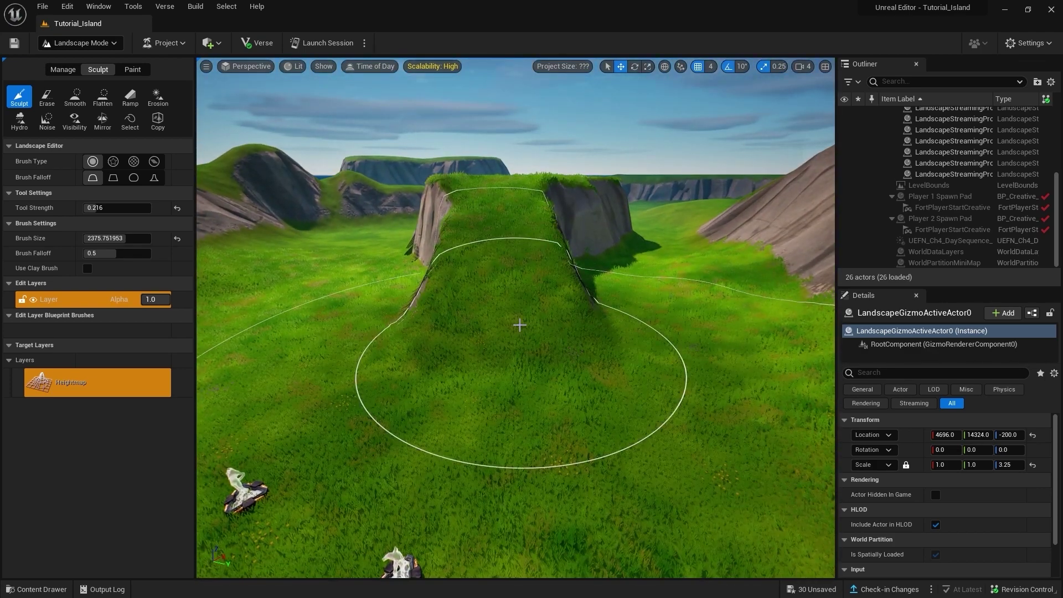
Switch to Selection Mode and fly into the grassy valley, briefly opening the Content Drawer
{"action": "key", "text": "shift+1"}
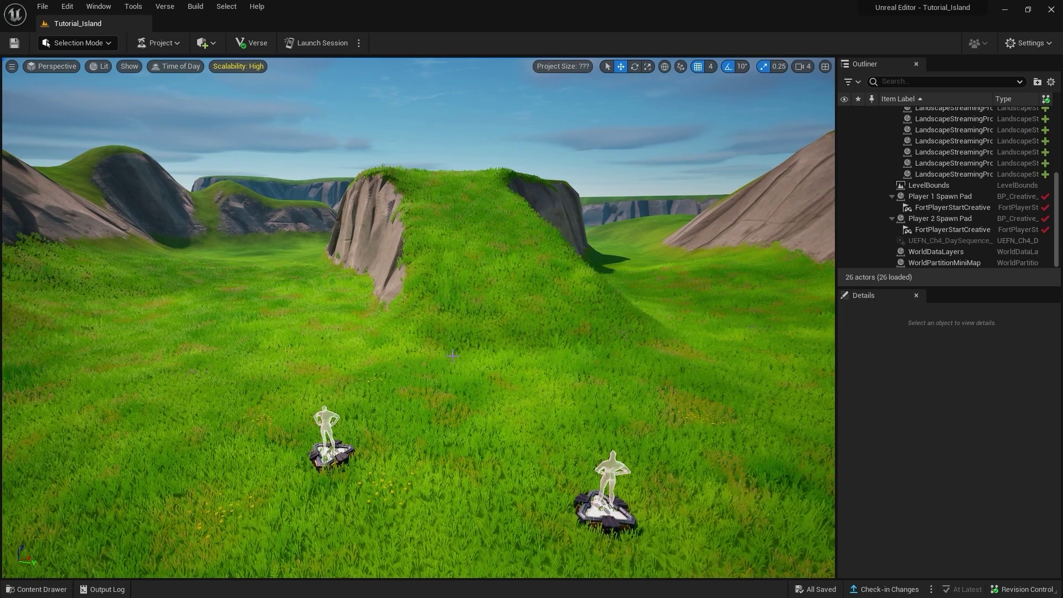
{"action": "right_click_drag", "start_coordinate": [453, 355], "coordinate": [421, 354]}
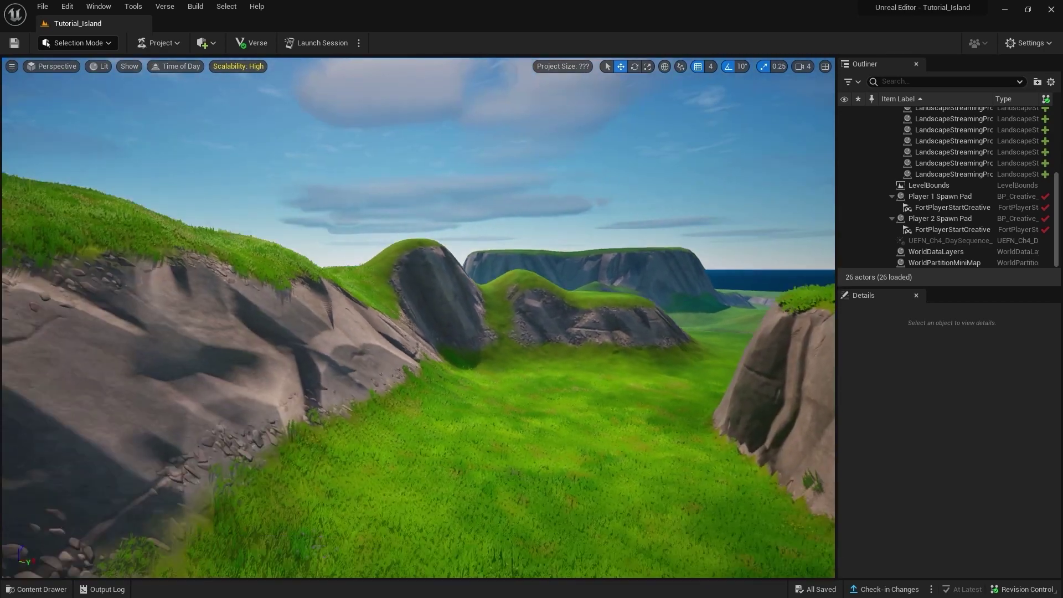
{"action": "right_click_drag", "start_coordinate": [421, 354], "coordinate": [421, 340]}
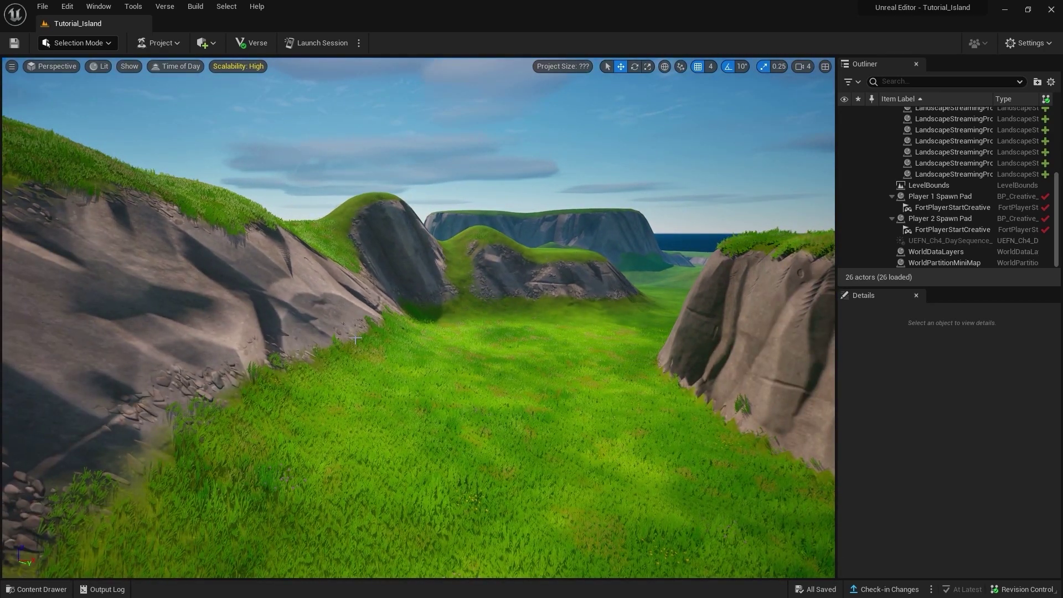
{"action": "right_click_drag", "start_coordinate": [380, 346], "coordinate": [446, 354]}
{"action": "key", "text": "ctrl+space"}
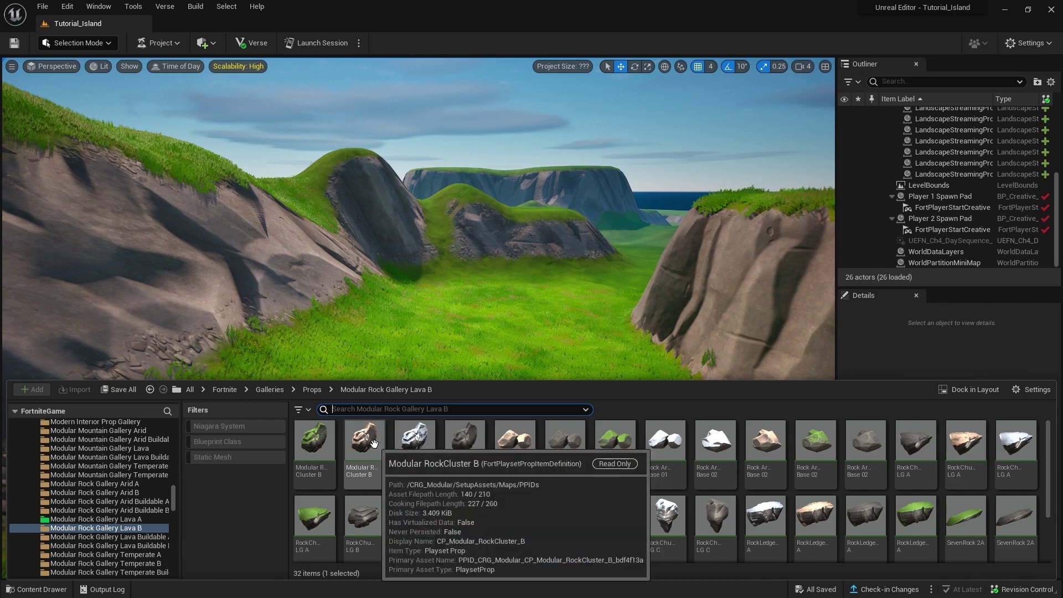
{"action": "left_click_drag", "start_coordinate": [197, 181], "coordinate": [206, 139]}
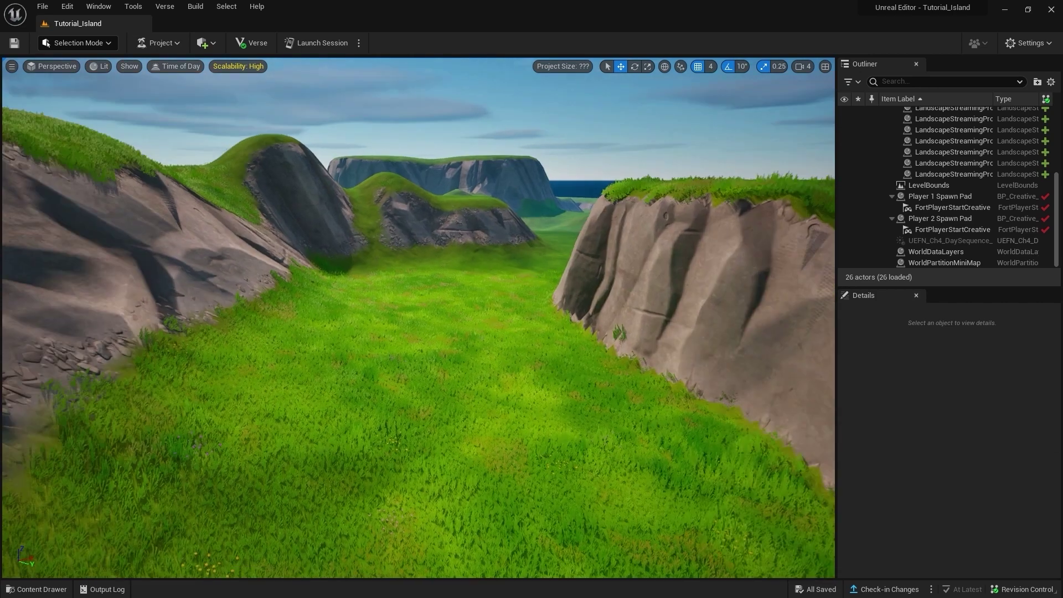
Open a standalone Content Browser 1 tab from the Window menu
{"action": "left_click", "coordinate": [105, 11]}
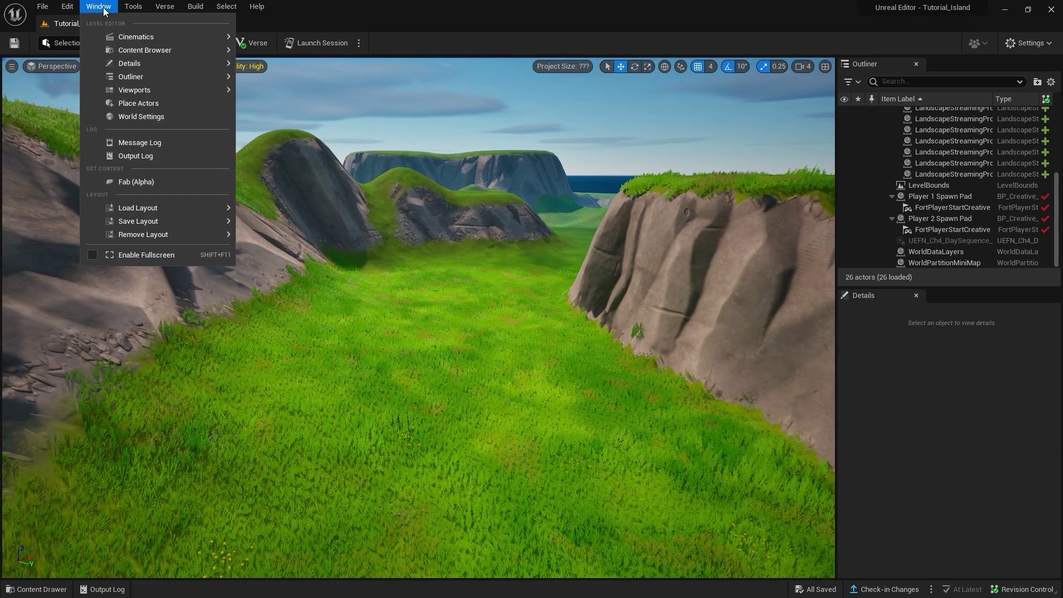
{"action": "mouse_move", "coordinate": [185, 49]}
{"action": "left_click", "coordinate": [260, 52]}
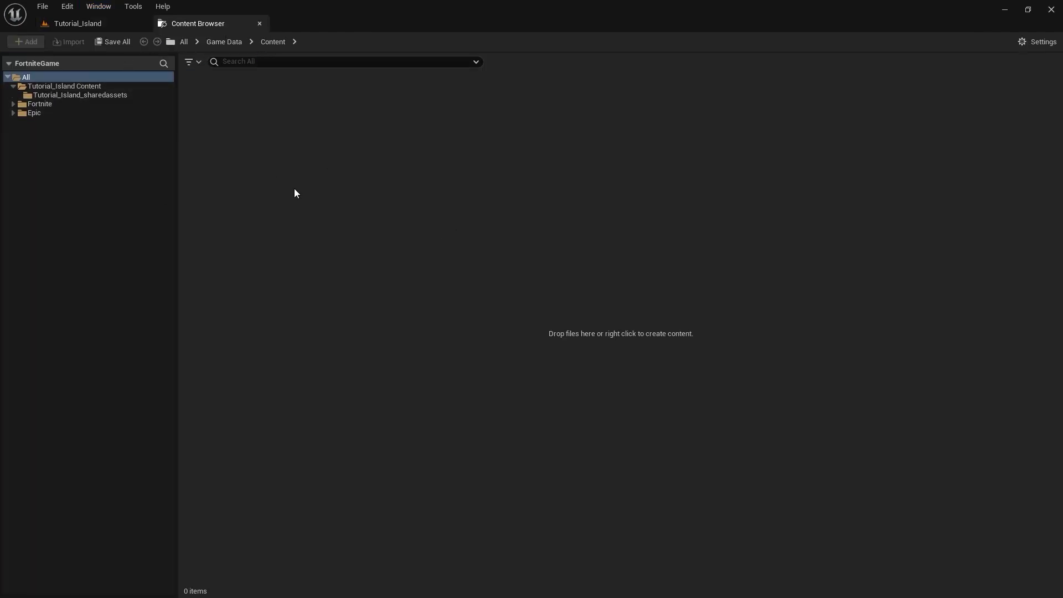
{"action": "left_click", "coordinate": [104, 8]}
{"action": "mouse_move", "coordinate": [227, 63]}
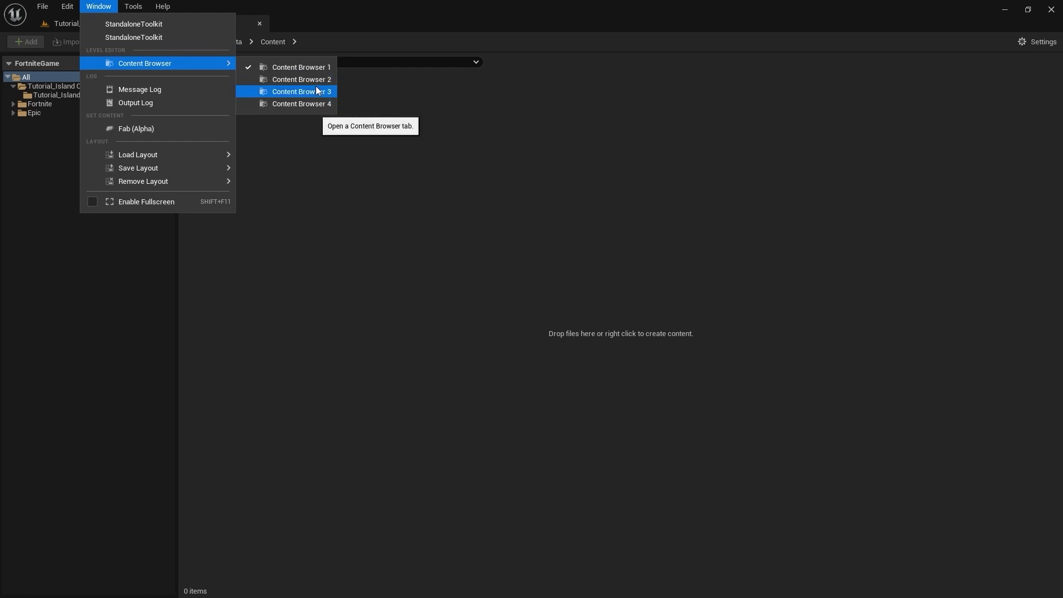
{"action": "left_click", "coordinate": [278, 191]}
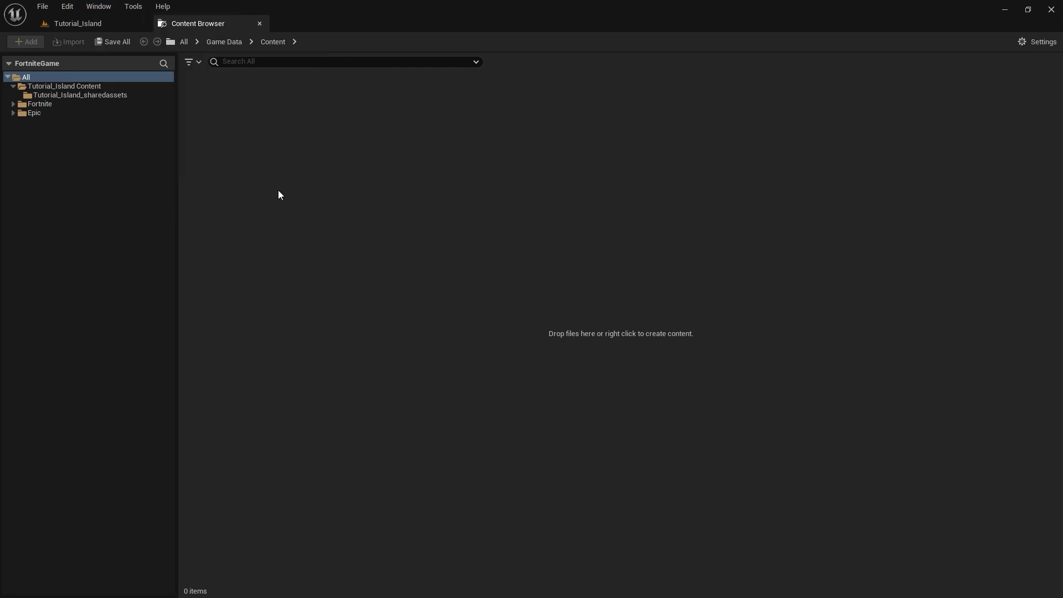
Browse to Fortnite > Props > Ruined and pick up Hexylvania GothicRuins Solid 13
{"action": "left_click", "coordinate": [28, 103]}
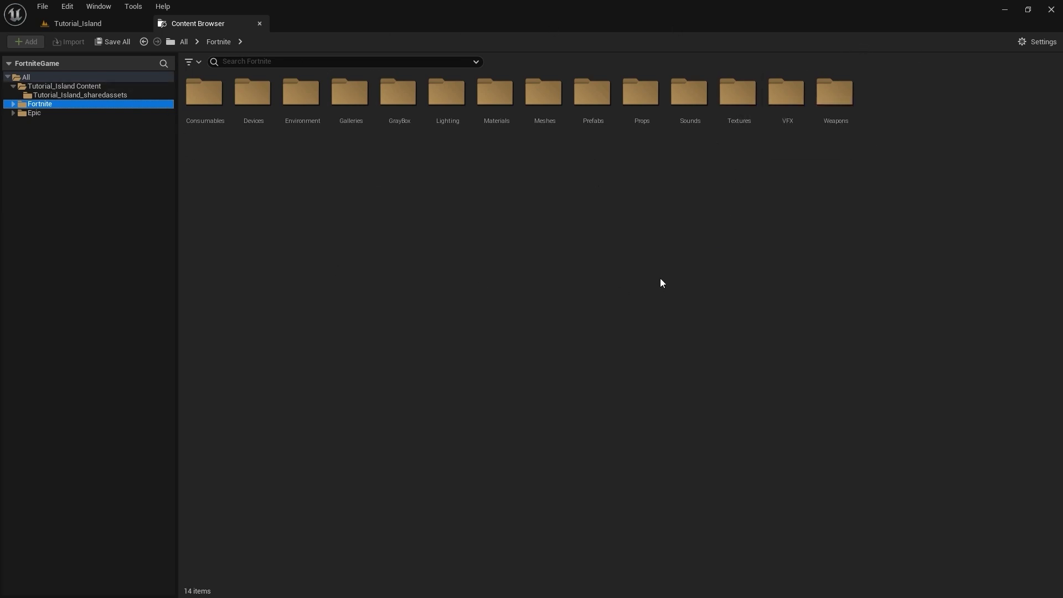
{"action": "double_click", "coordinate": [646, 100]}
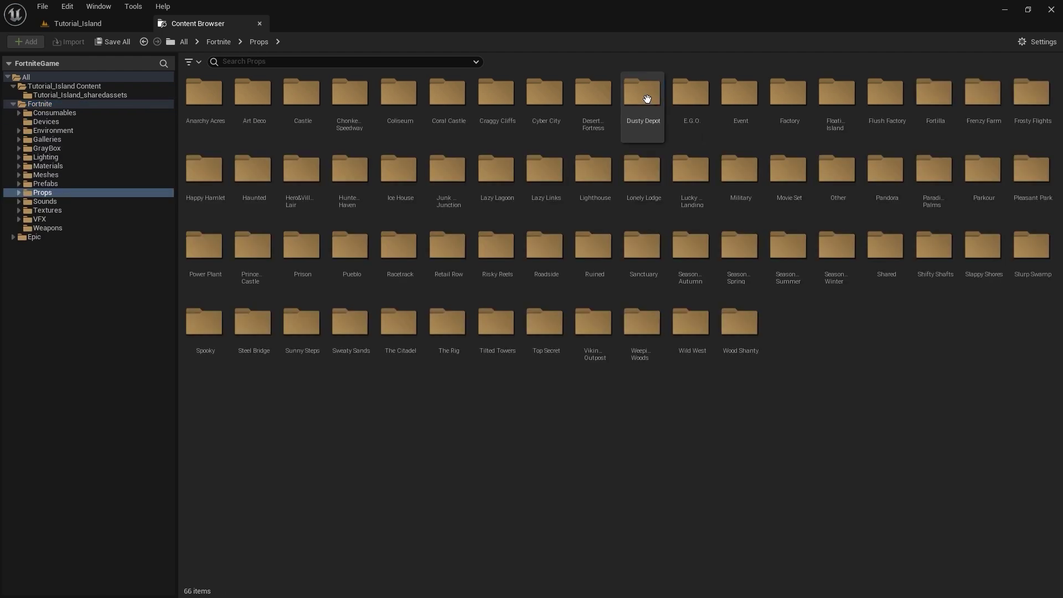
{"action": "double_click", "coordinate": [605, 248]}
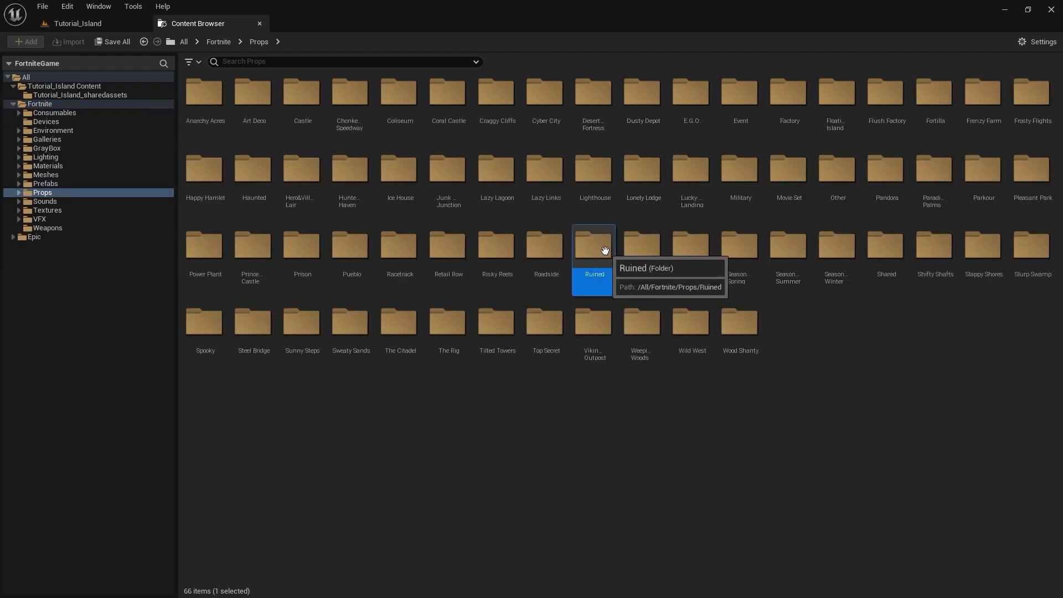
{"action": "scroll", "coordinate": [606, 249], "scroll_direction": "down", "scroll_amount": 2}
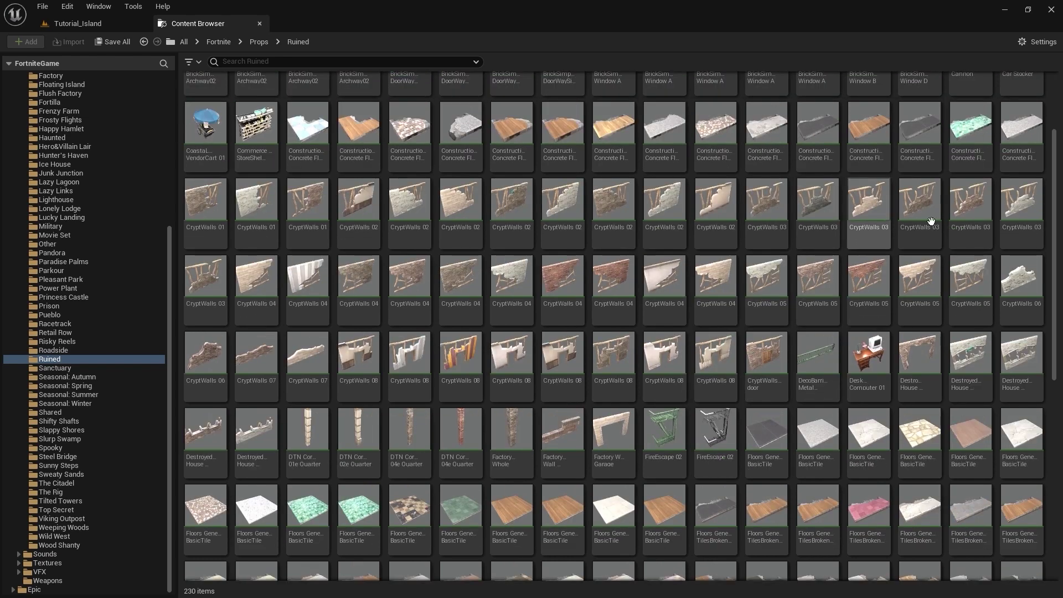
{"action": "scroll", "coordinate": [1035, 403], "scroll_direction": "down", "scroll_amount": 6}
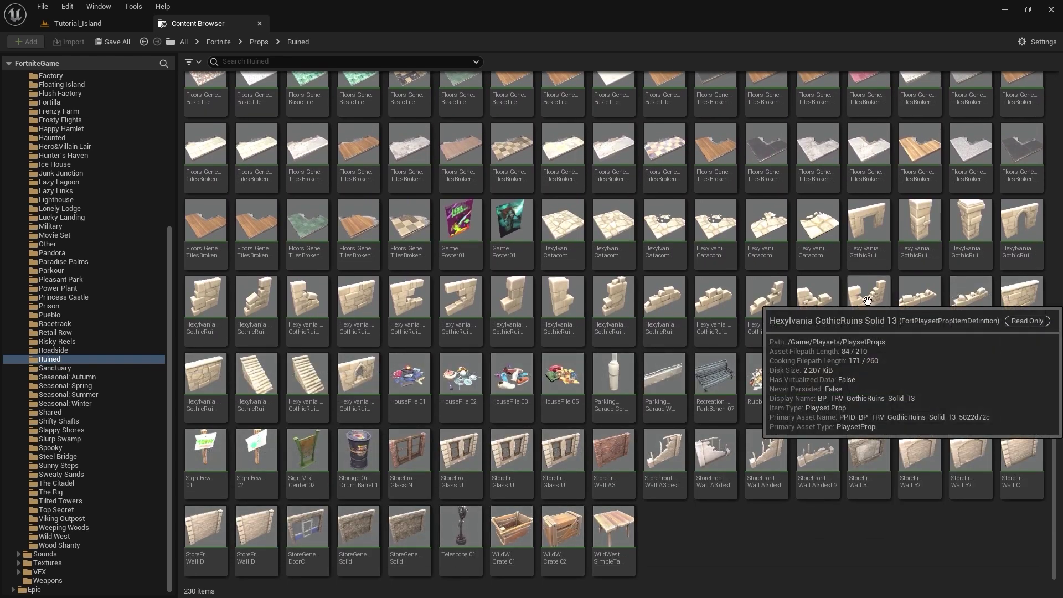
{"action": "left_click_drag", "start_coordinate": [867, 301], "coordinate": [135, 87]}
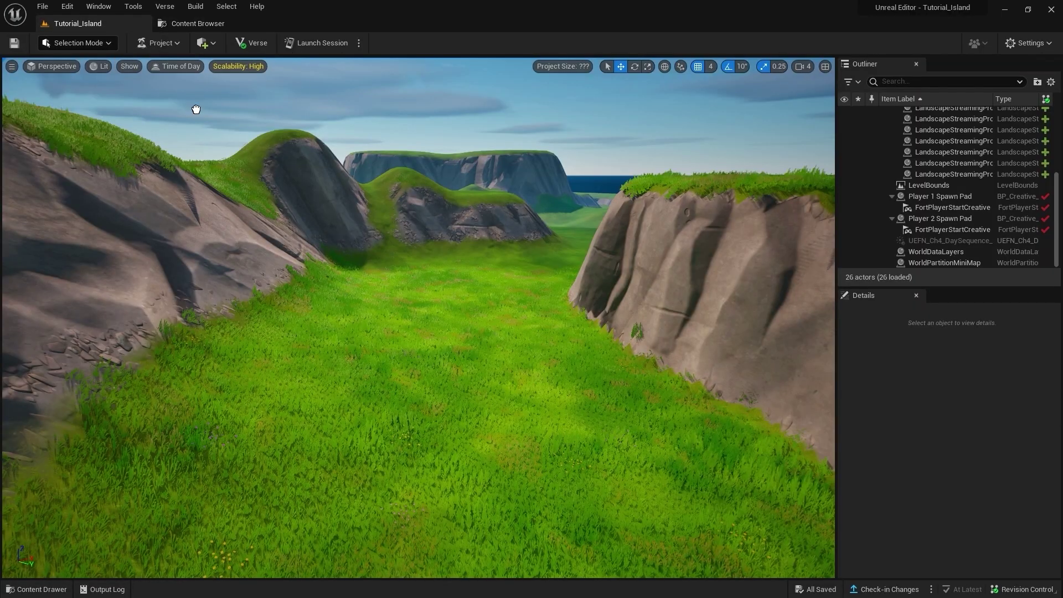
Drop the Hexylvania GothicRuins Solid 13 wall into the valley and raise it above ground
{"action": "mouse_move", "coordinate": [136, 87]}
{"action": "left_mouse_down"}
{"action": "mouse_move", "coordinate": [382, 461]}
{"action": "mouse_move", "coordinate": [519, 447]}
{"action": "left_mouse_up"}
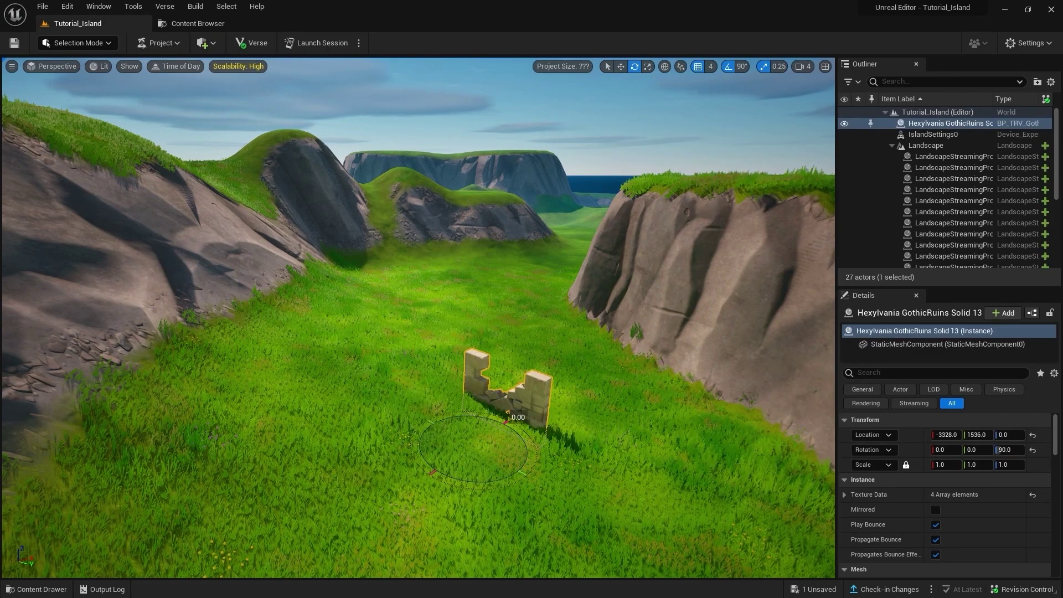
{"action": "left_click_drag", "start_coordinate": [474, 421], "coordinate": [448, 201]}
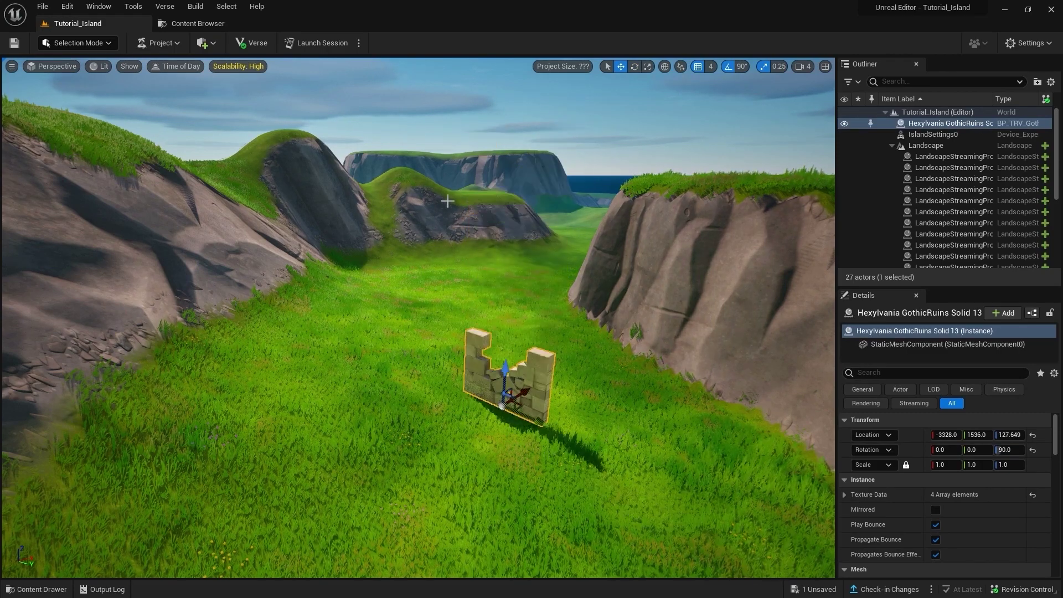
{"action": "key", "text": "f"}
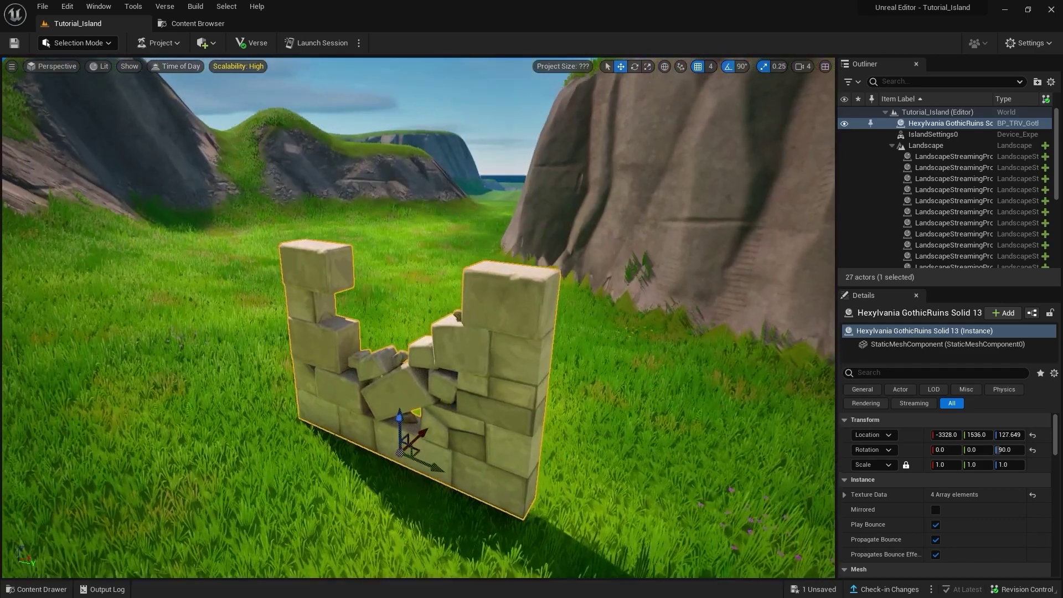
Rotate the ruin wall with 10° snapping on its local axes, undoing the trial adjustments
{"action": "key", "text": "e"}
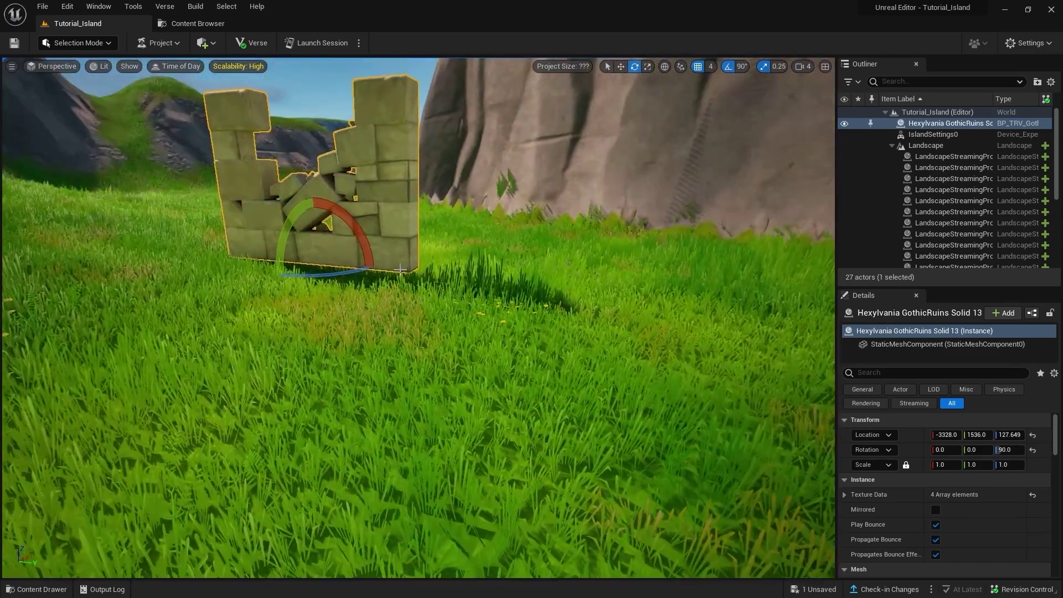
{"action": "left_click_drag", "start_coordinate": [400, 269], "coordinate": [716, 89]}
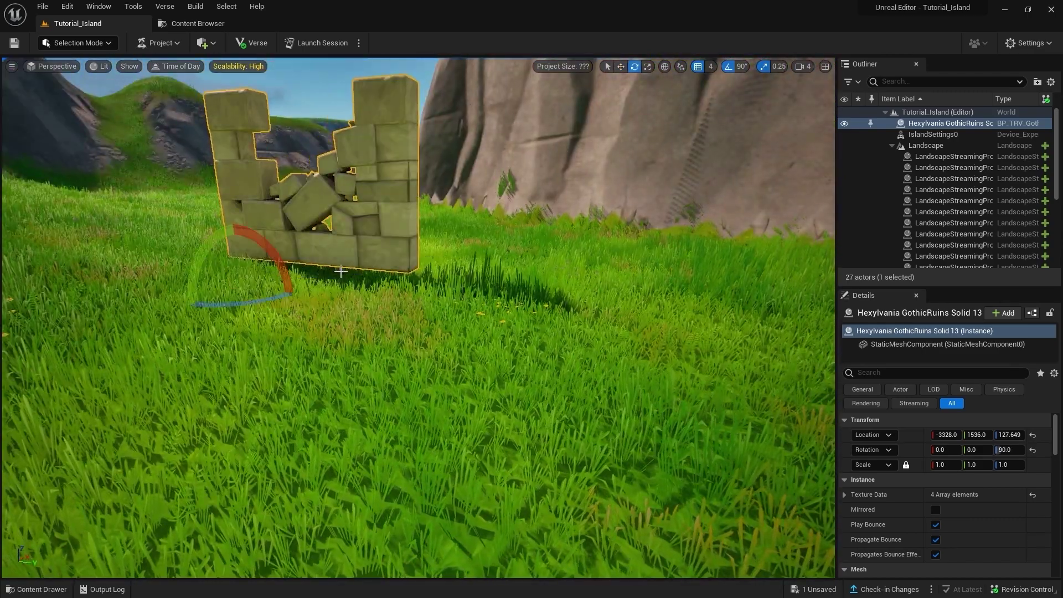
{"action": "left_click", "coordinate": [739, 66]}
{"action": "left_click", "coordinate": [760, 107]}
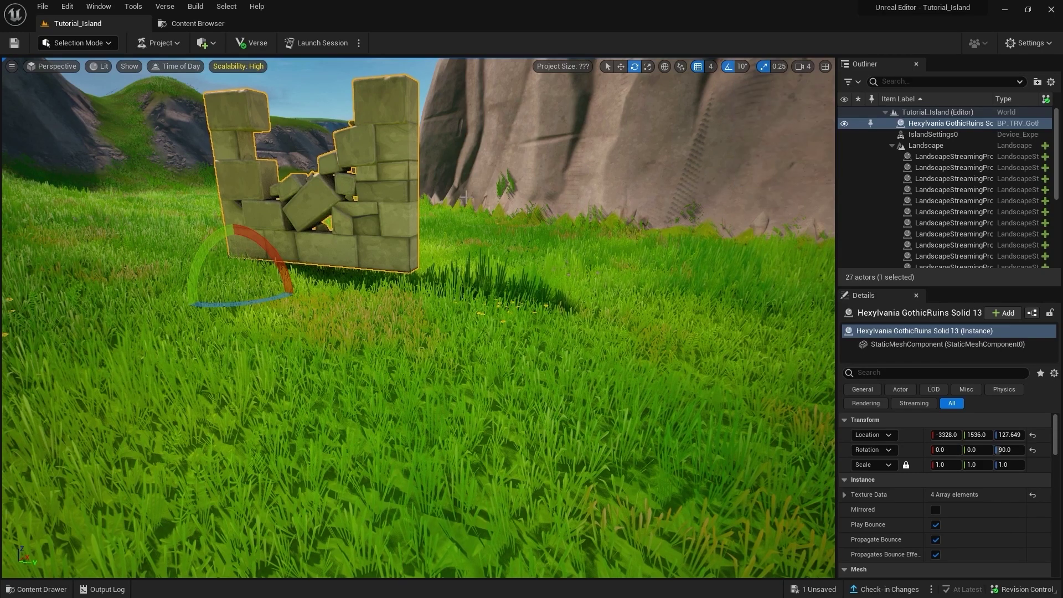
{"action": "left_click_drag", "start_coordinate": [280, 282], "coordinate": [210, 310]}
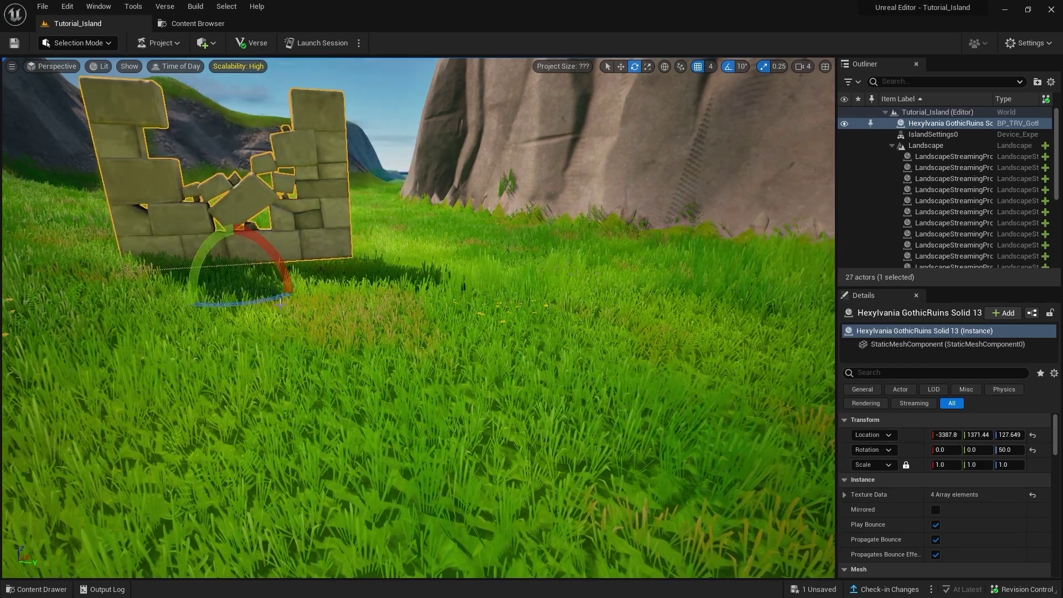
{"action": "key", "text": "f"}
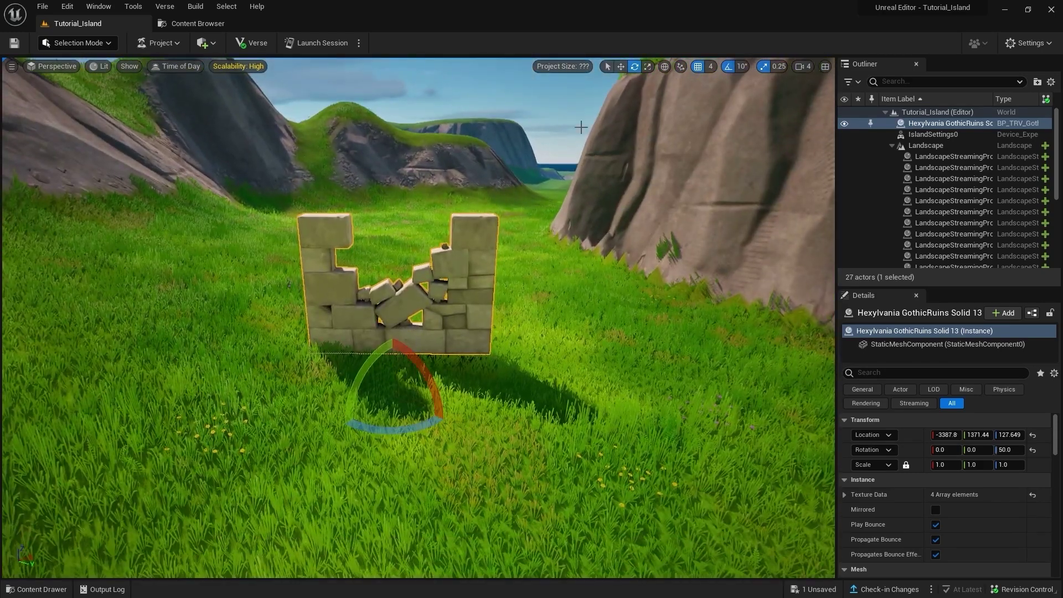
{"action": "left_click", "coordinate": [665, 67]}
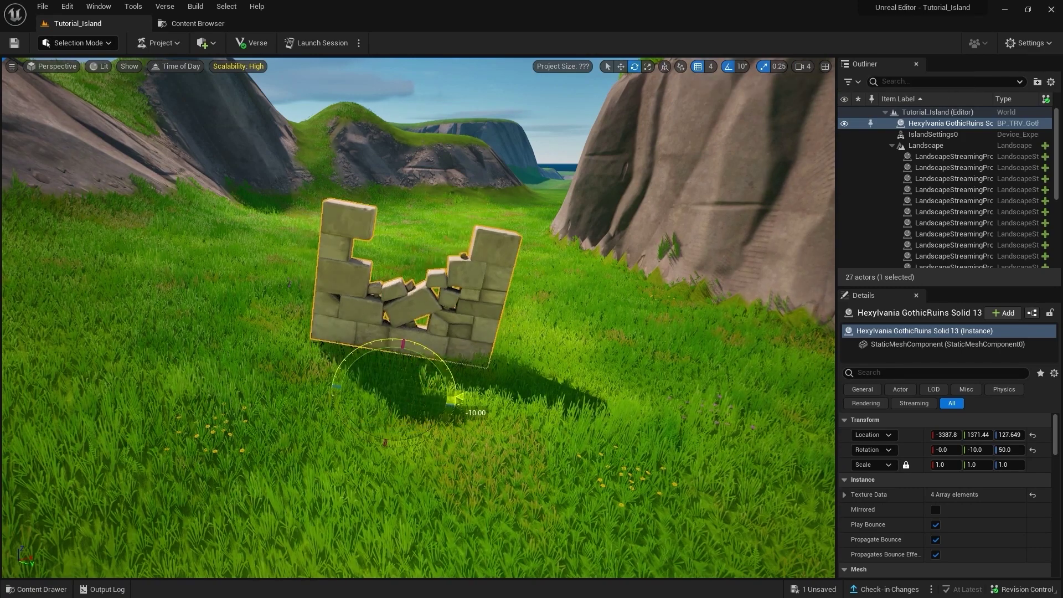
{"action": "key", "text": "Escape"}
{"action": "right_click_drag", "start_coordinate": [405, 400], "coordinate": [486, 375]}
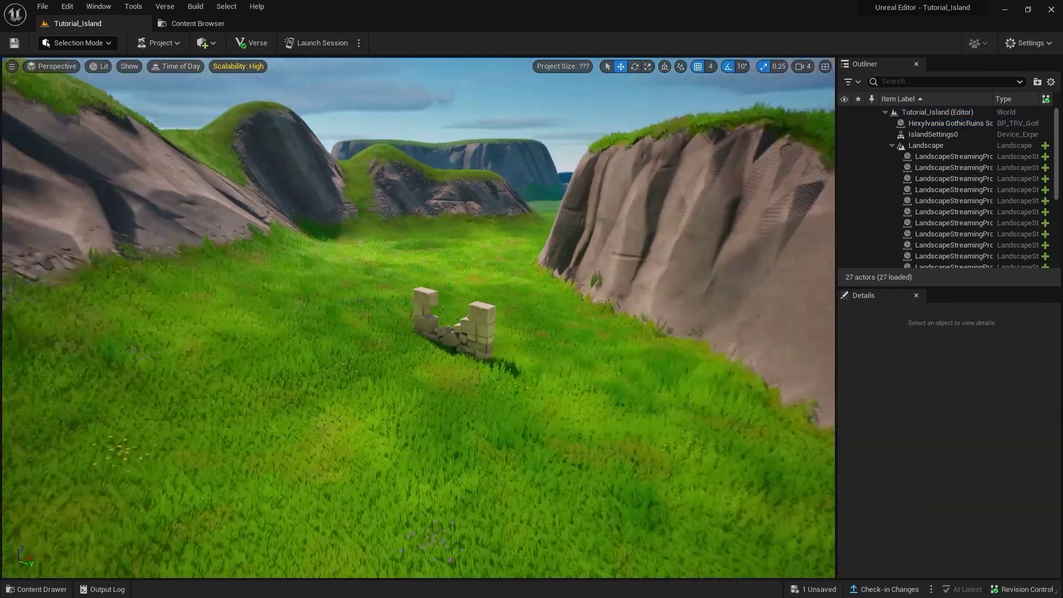
{"action": "scroll", "coordinate": [511, 379], "scroll_direction": "down", "scroll_amount": 10}
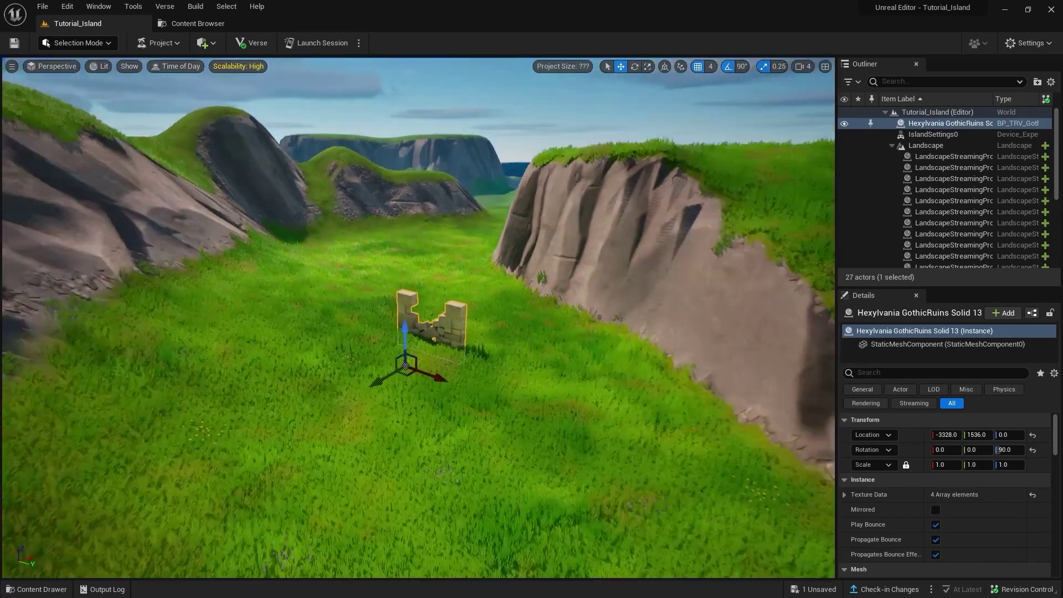
Bring up the Content Browser tab and go back to the Props subfolders
{"action": "key", "text": "ctrl+space"}
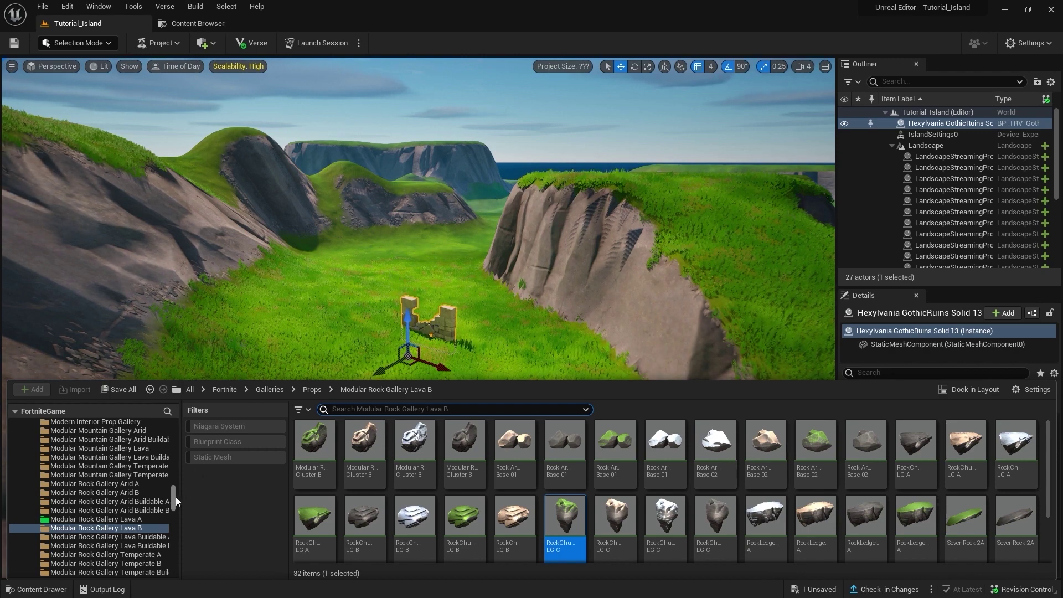
{"action": "left_click_drag", "start_coordinate": [175, 497], "coordinate": [172, 471]}
{"action": "left_click", "coordinate": [200, 25]}
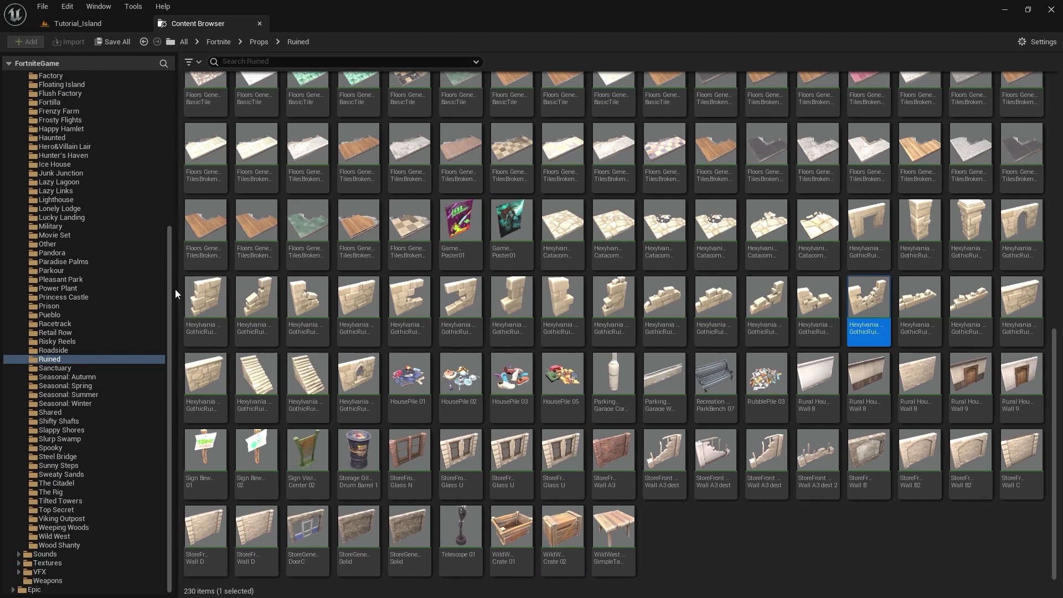
{"action": "left_click_drag", "start_coordinate": [175, 289], "coordinate": [118, 138]}
{"action": "left_click", "coordinate": [18, 192]}
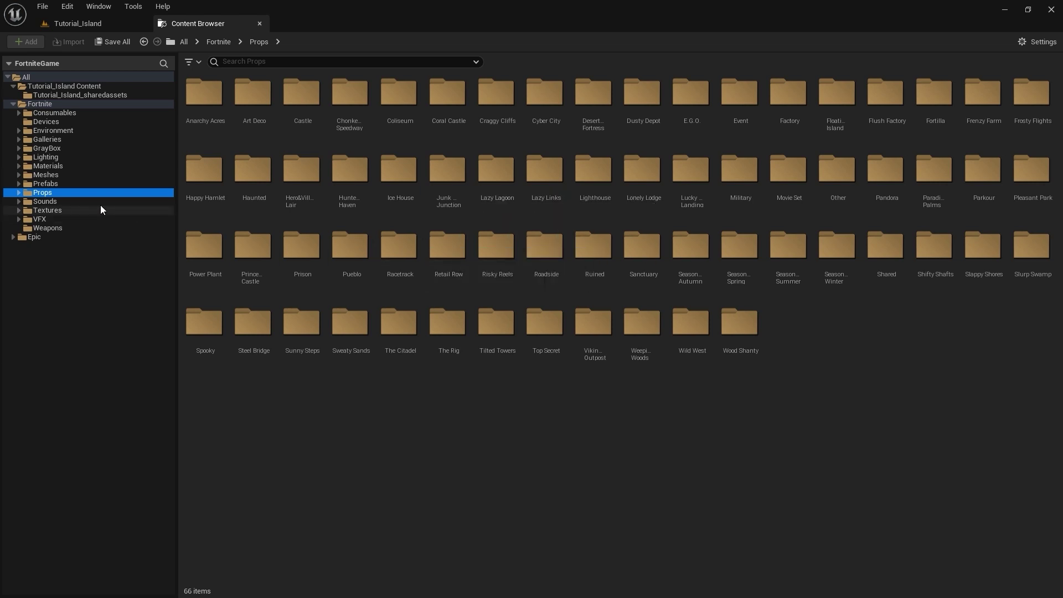
Browse Meshes and Environment, then open Prefabs > Hero&Villain Lair
{"action": "left_click", "coordinate": [69, 177]}
{"action": "double_click", "coordinate": [216, 100]}
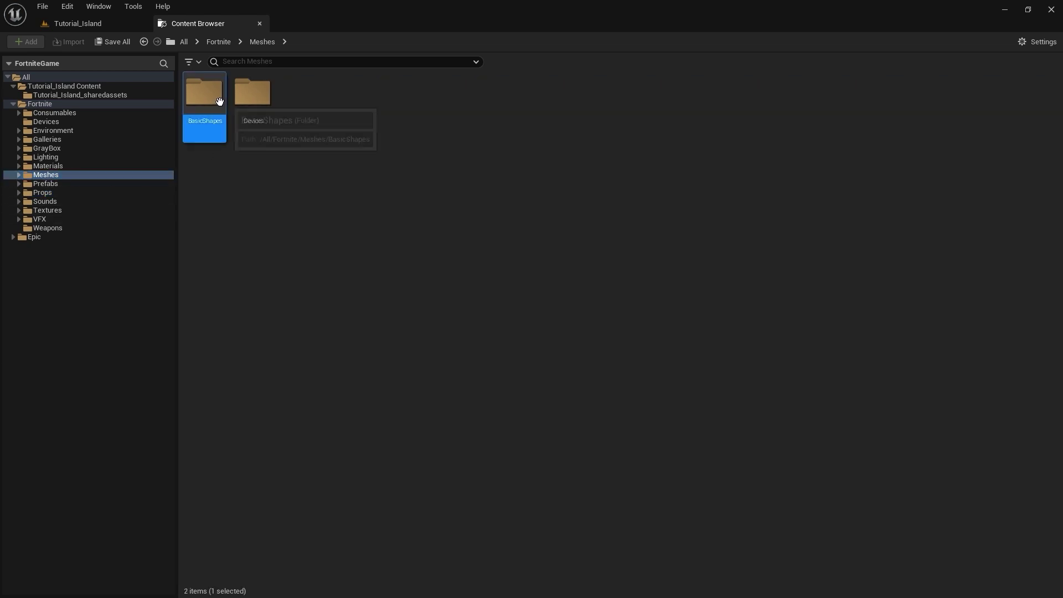
{"action": "double_click", "coordinate": [51, 193]}
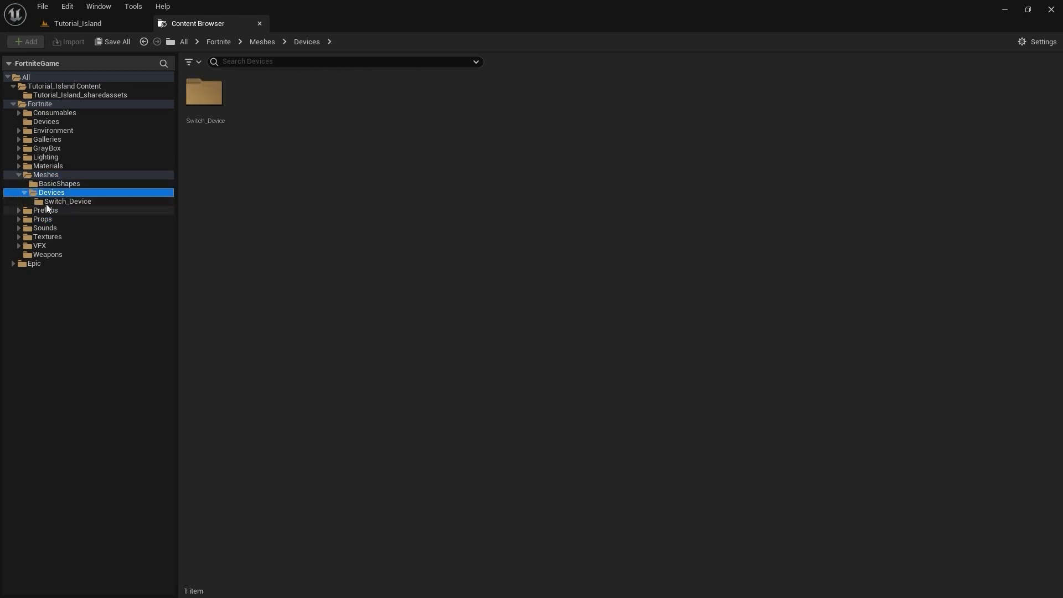
{"action": "left_click", "coordinate": [53, 131]}
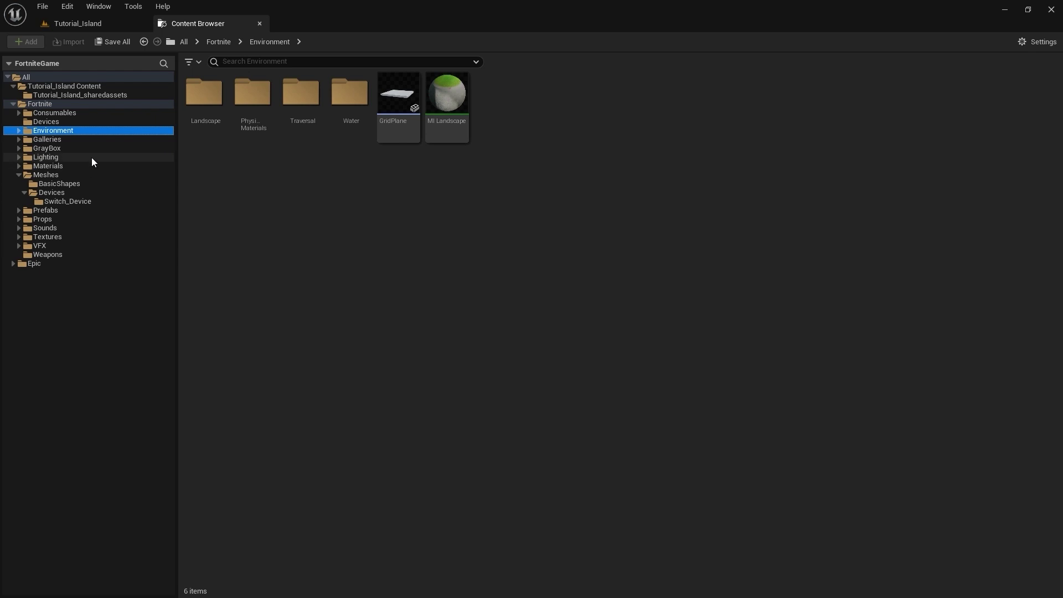
{"action": "left_click", "coordinate": [46, 210]}
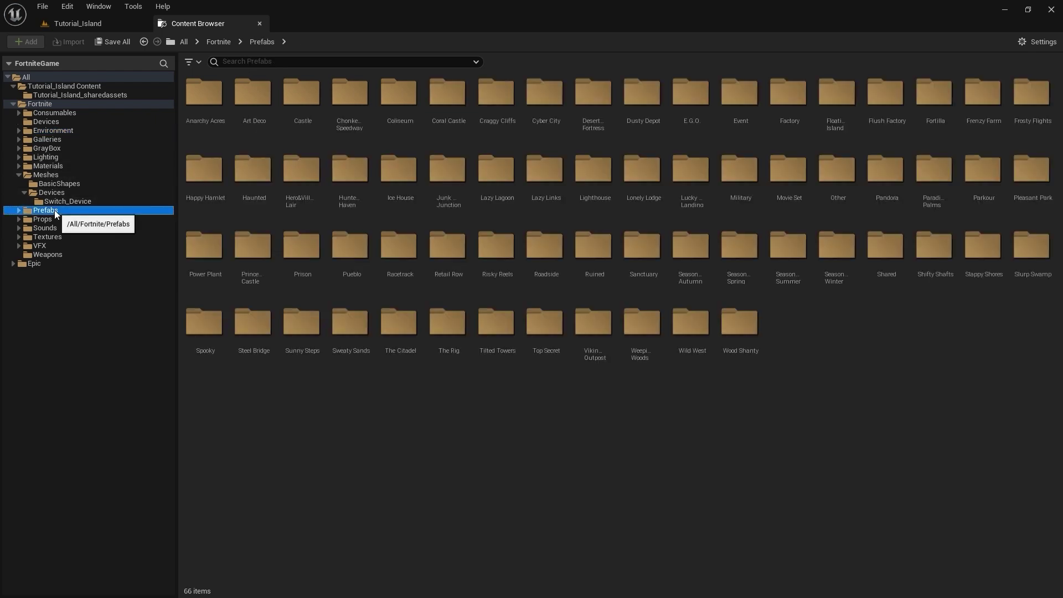
{"action": "double_click", "coordinate": [308, 165]}
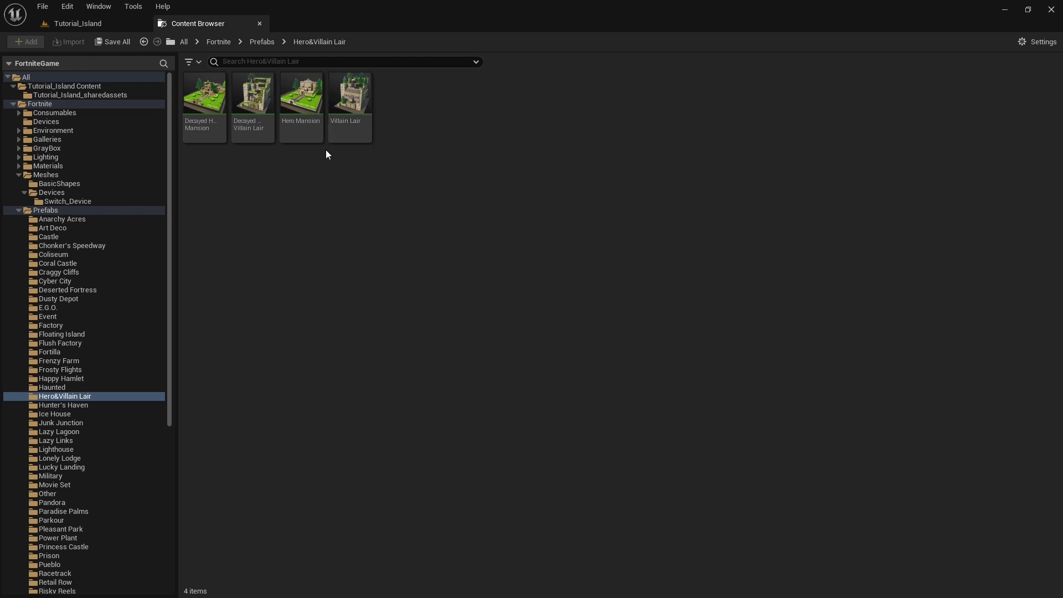
Drop the Decayed Hero Mansion prefab onto the grassy slope between the cliffs
{"action": "mouse_move", "coordinate": [206, 111]}
{"action": "left_mouse_down"}
{"action": "mouse_move", "coordinate": [108, 33]}
{"action": "mouse_move", "coordinate": [344, 166]}
{"action": "left_mouse_up"}
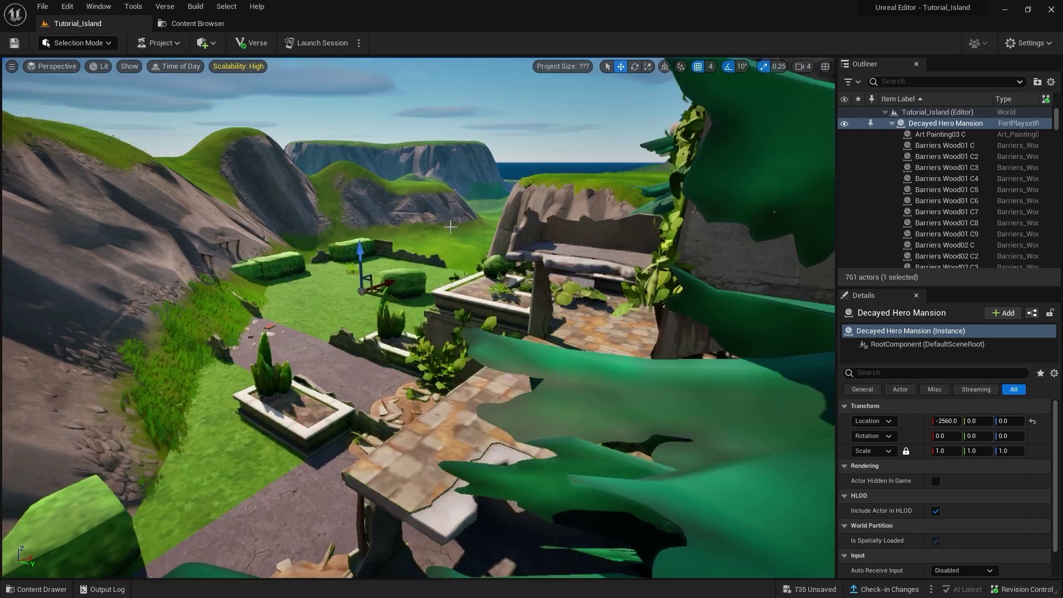
{"action": "right_click_drag", "start_coordinate": [464, 246], "coordinate": [465, 246]}
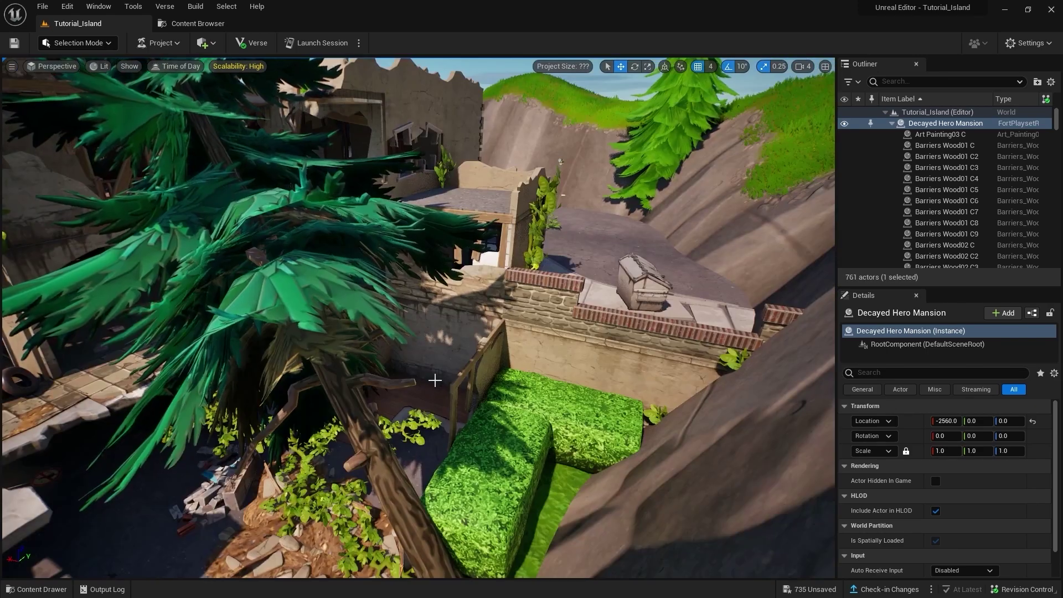
{"action": "right_click_drag", "start_coordinate": [435, 380], "coordinate": [434, 380]}
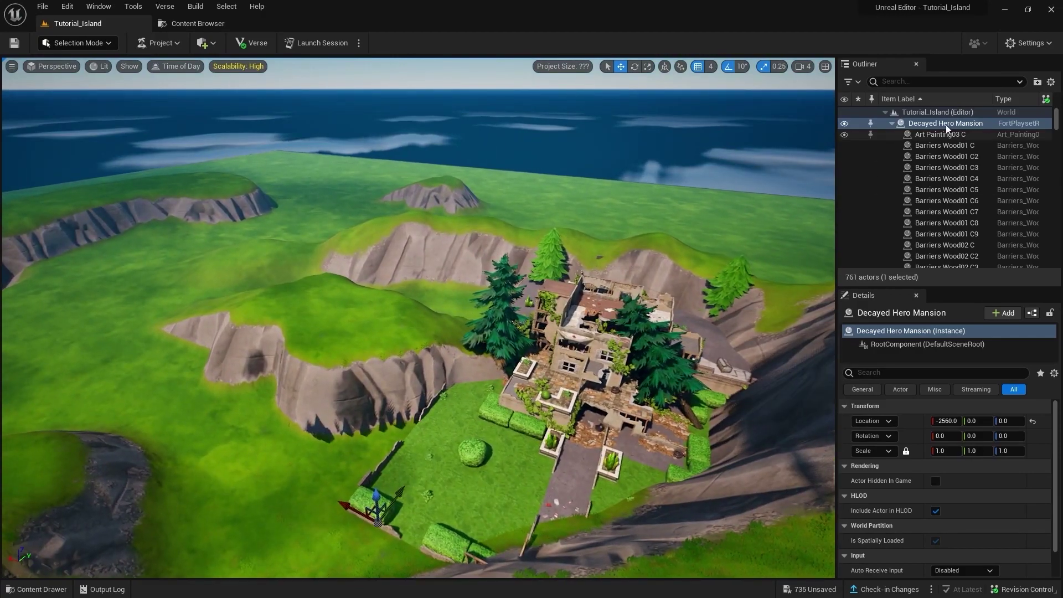
{"action": "right_click_drag", "start_coordinate": [561, 421], "coordinate": [561, 421]}
Undo an accidental wall move, then select the whole mansion in the Outliner
{"action": "left_click", "coordinate": [456, 368]}
{"action": "right_click_drag", "start_coordinate": [455, 368], "coordinate": [313, 459]}
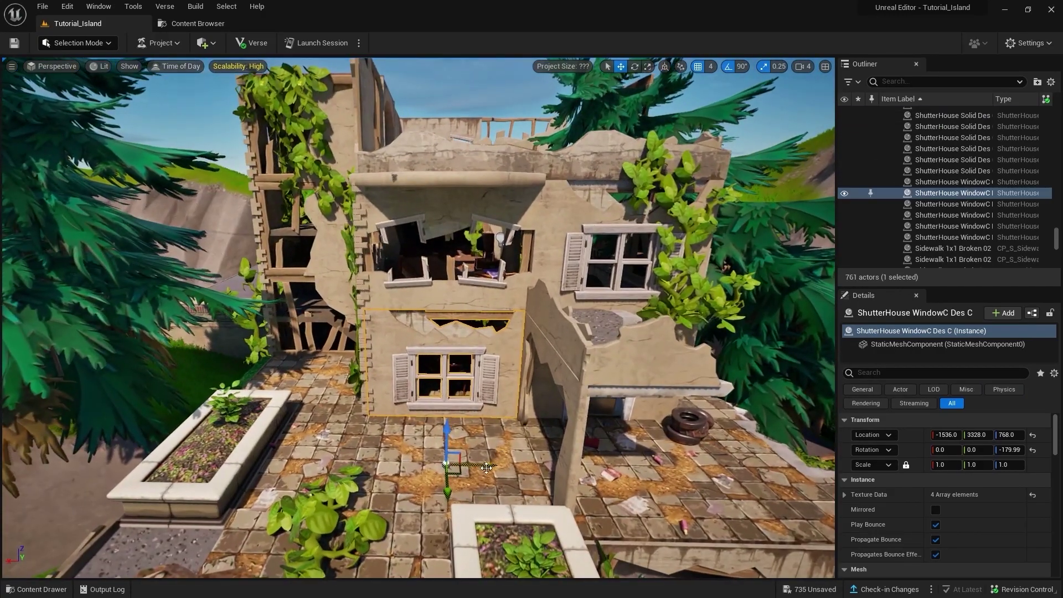
{"action": "key", "text": "ctrl+z"}
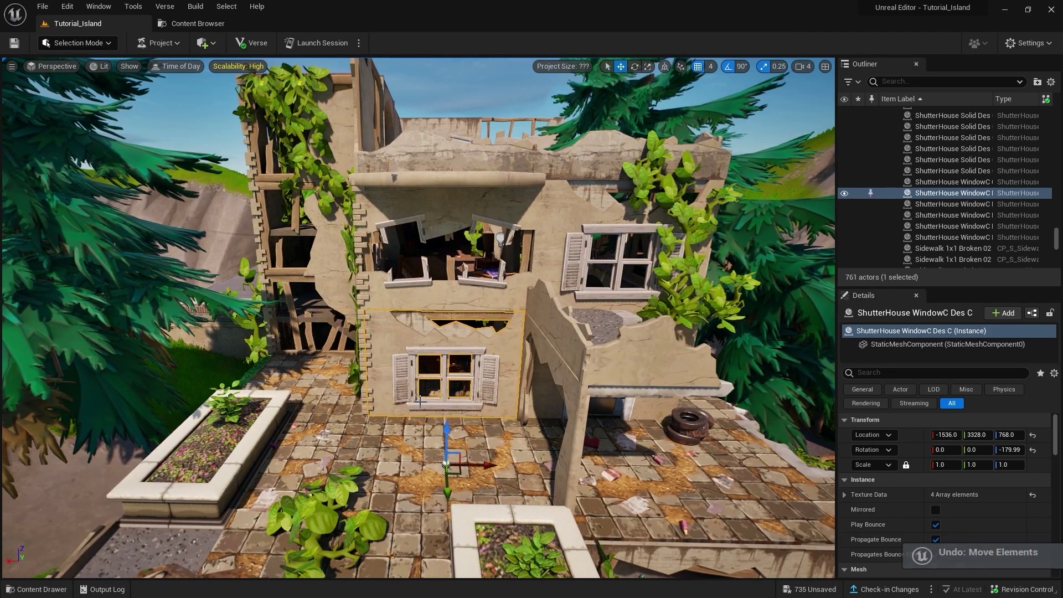
{"action": "right_click_drag", "start_coordinate": [312, 459], "coordinate": [312, 458]}
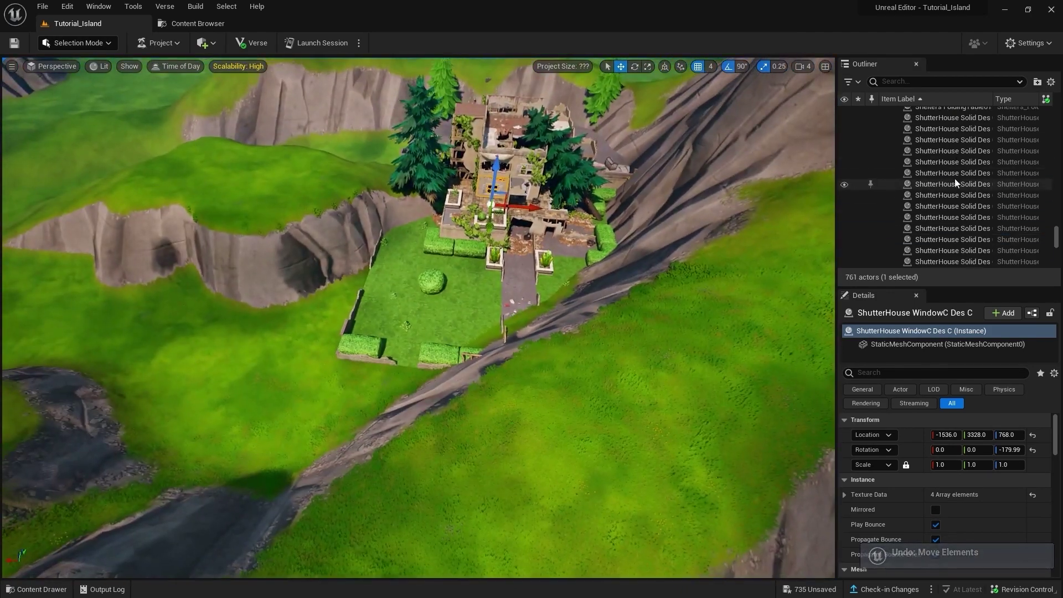
{"action": "scroll", "coordinate": [989, 202], "scroll_direction": "up", "scroll_amount": 10}
{"action": "left_click_drag", "start_coordinate": [1056, 230], "coordinate": [1058, 117]}
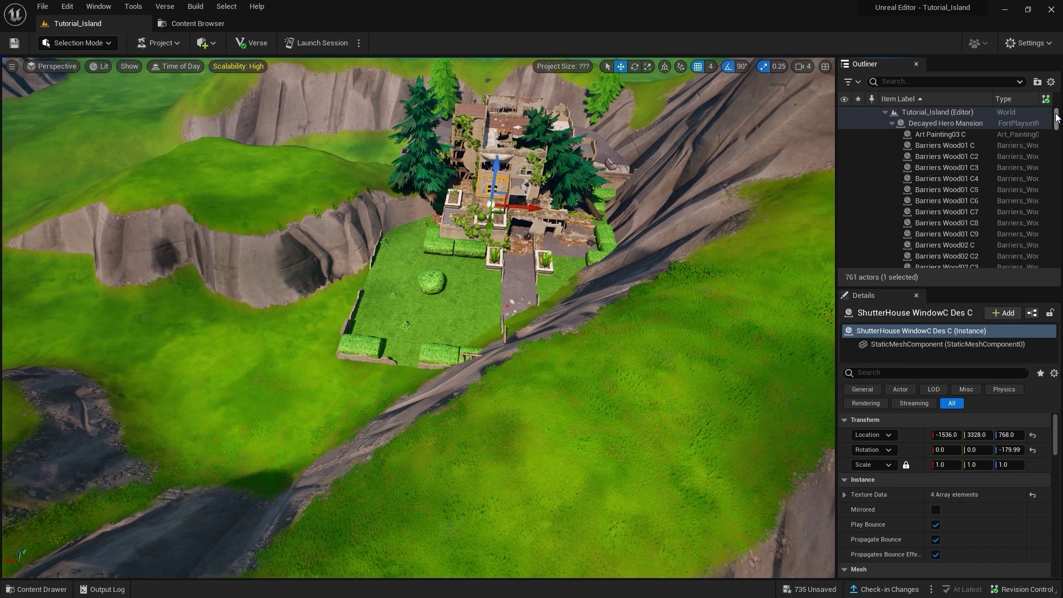
{"action": "left_click", "coordinate": [959, 123]}
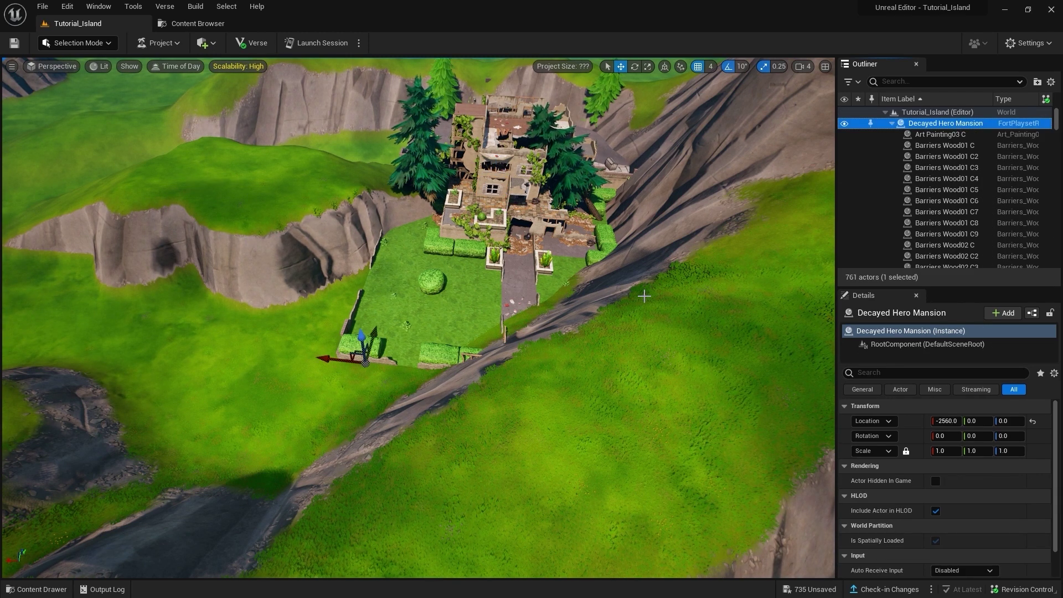
{"action": "left_click", "coordinate": [928, 122]}
Rotate the mansion to about -80° and move it to 4608, 1024
{"action": "key", "text": "f"}
{"action": "key", "text": "e"}
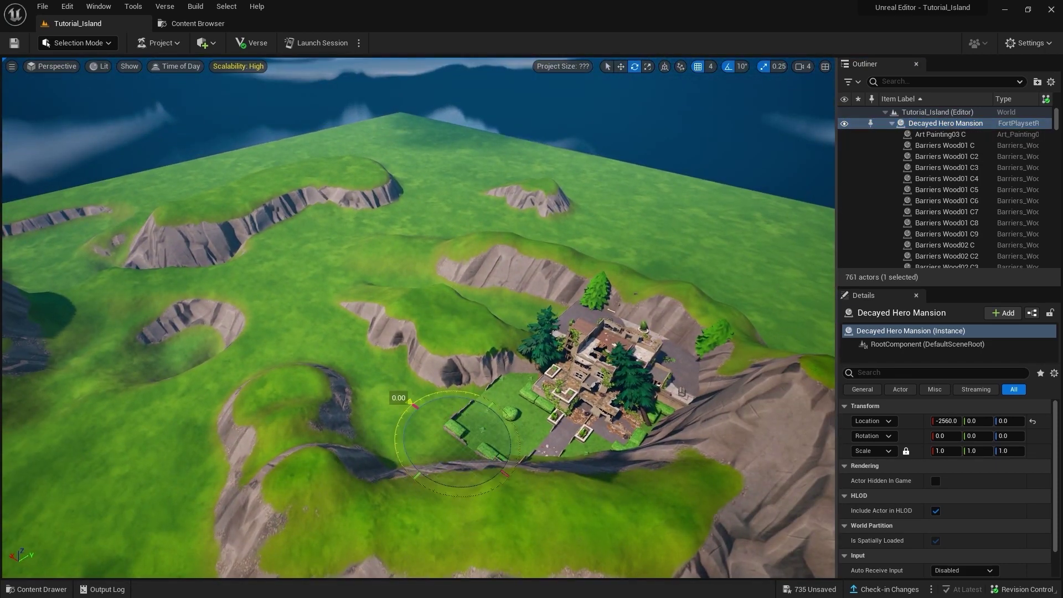
{"action": "mouse_move", "coordinate": [477, 490]}
{"action": "left_mouse_down"}
{"action": "mouse_move", "coordinate": [407, 476]}
{"action": "mouse_move", "coordinate": [470, 488]}
{"action": "left_mouse_up"}
{"action": "key", "text": "w"}
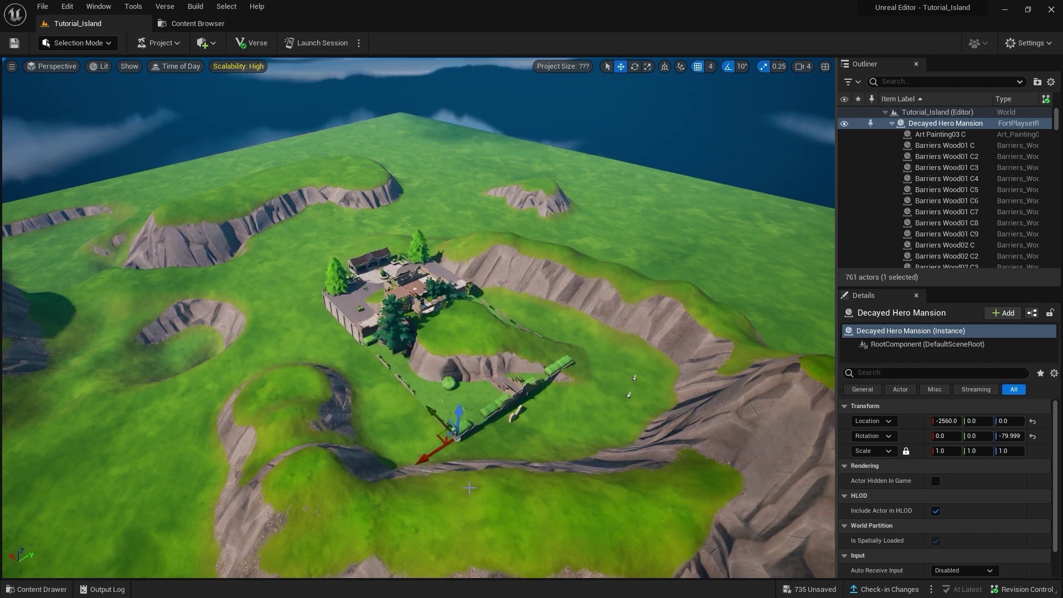
{"action": "left_click_drag", "start_coordinate": [440, 436], "coordinate": [304, 304]}
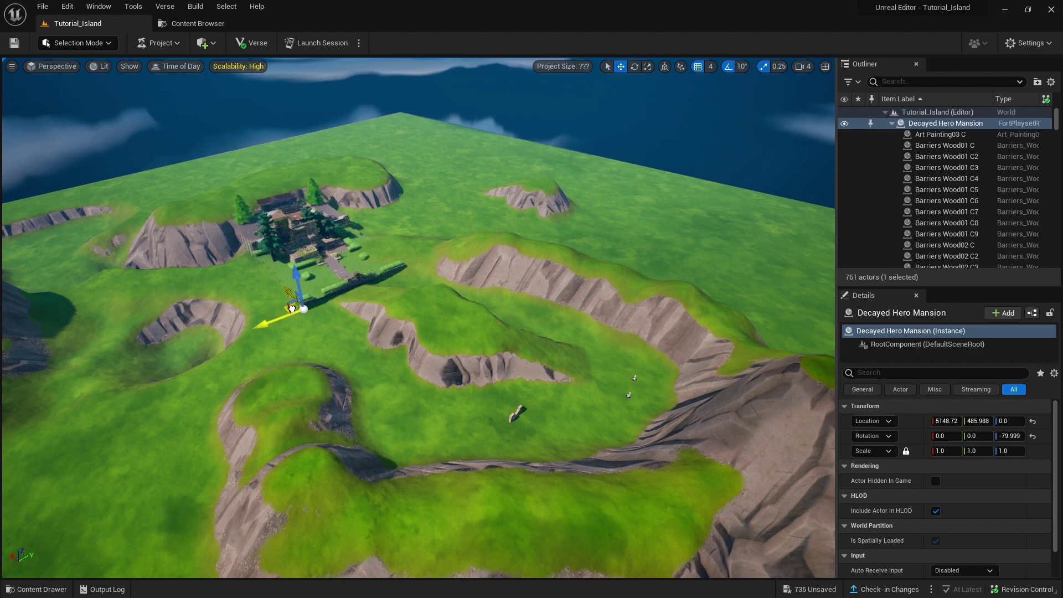
{"action": "left_click_drag", "start_coordinate": [304, 304], "coordinate": [337, 313]}
{"action": "mouse_move", "coordinate": [338, 313]}
{"action": "right_mouse_down"}
{"action": "mouse_move", "coordinate": [310, 333]}
{"action": "mouse_move", "coordinate": [344, 300]}
{"action": "right_mouse_up"}
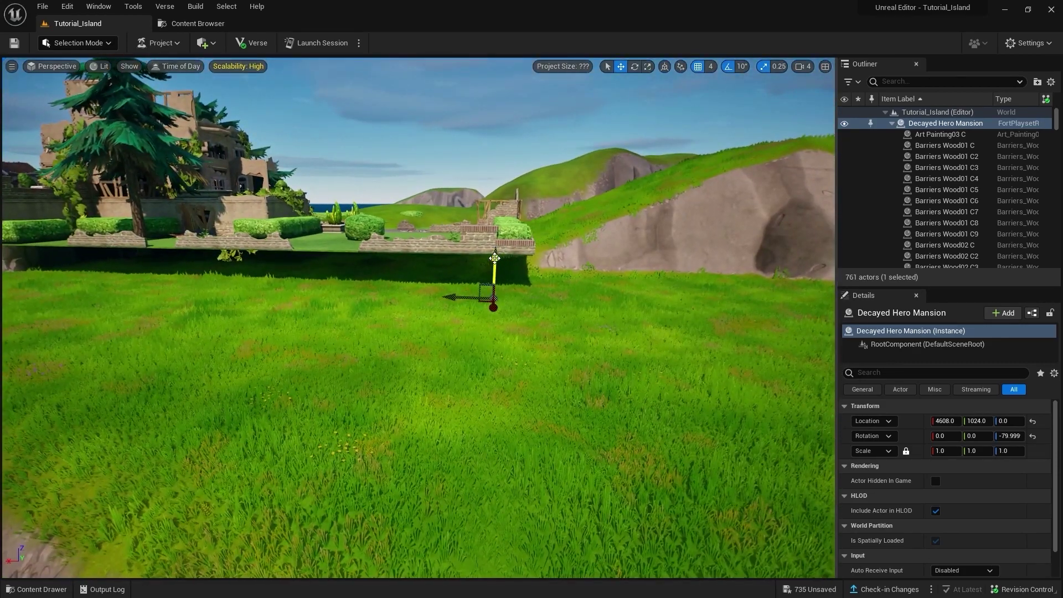
Lower the mansion to Z -290.82 so it sits partly inside the slope
{"action": "mouse_move", "coordinate": [495, 258]}
{"action": "left_mouse_down"}
{"action": "mouse_move", "coordinate": [472, 405]}
{"action": "mouse_move", "coordinate": [480, 395]}
{"action": "left_mouse_up"}
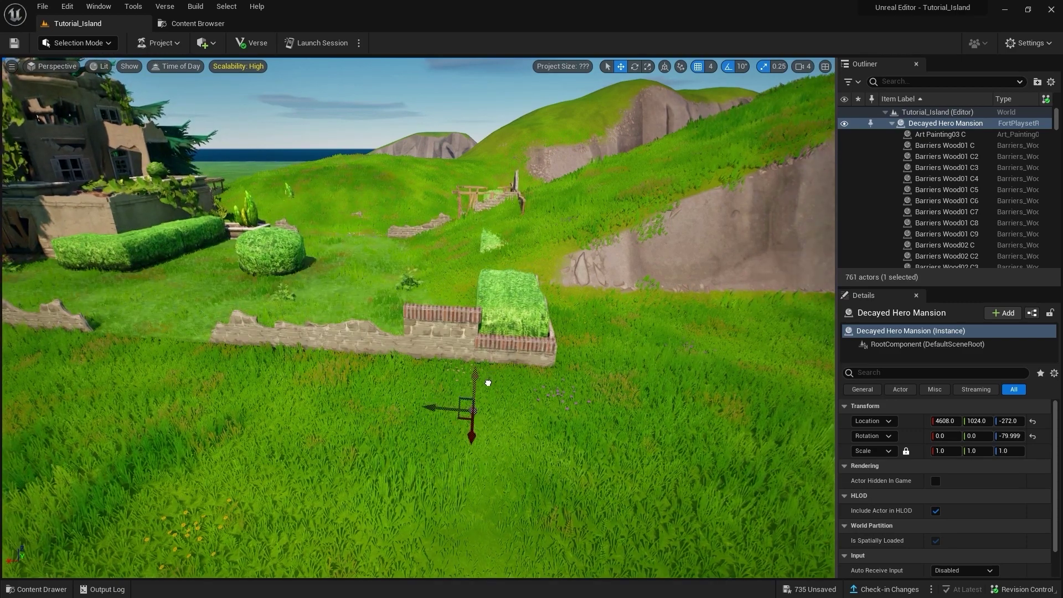
{"action": "left_click_drag", "start_coordinate": [487, 385], "coordinate": [654, 92]}
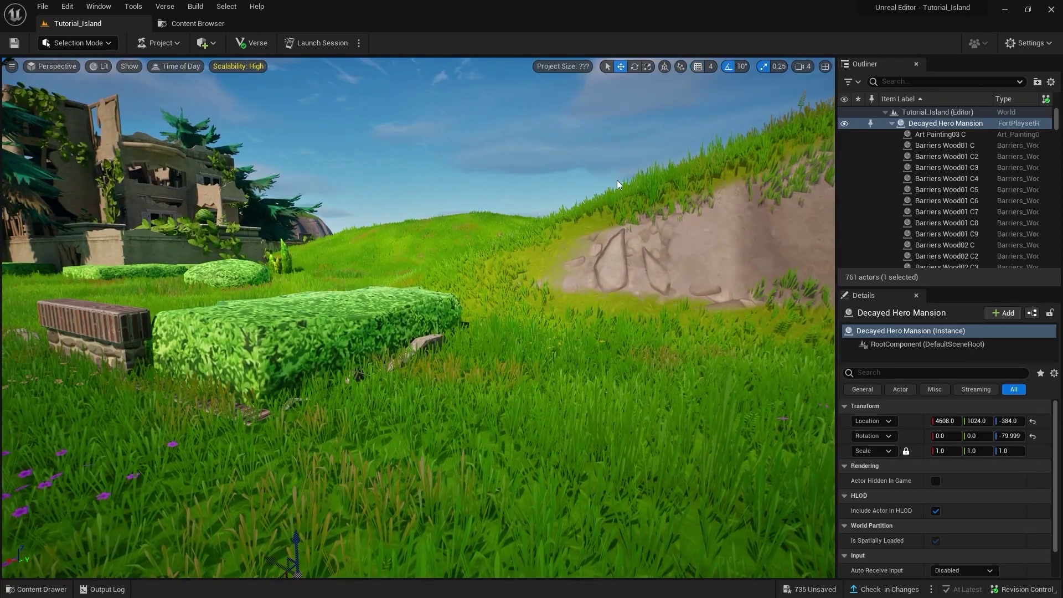
{"action": "mouse_move", "coordinate": [617, 181]}
{"action": "left_mouse_down"}
{"action": "mouse_move", "coordinate": [378, 502]}
{"action": "mouse_move", "coordinate": [377, 468]}
{"action": "left_mouse_up"}
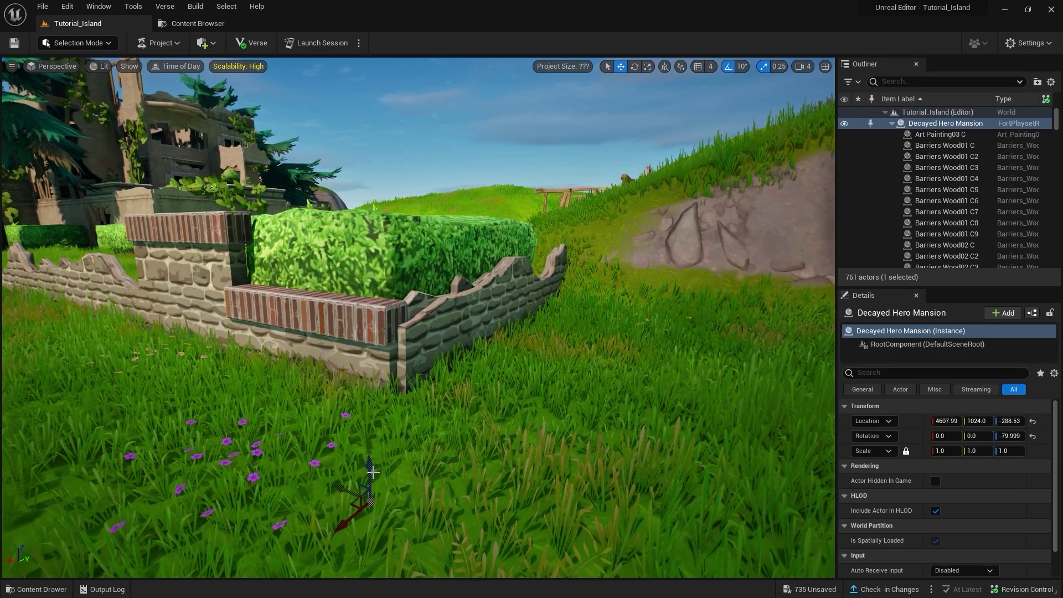
{"action": "left_click_drag", "start_coordinate": [371, 473], "coordinate": [371, 474]}
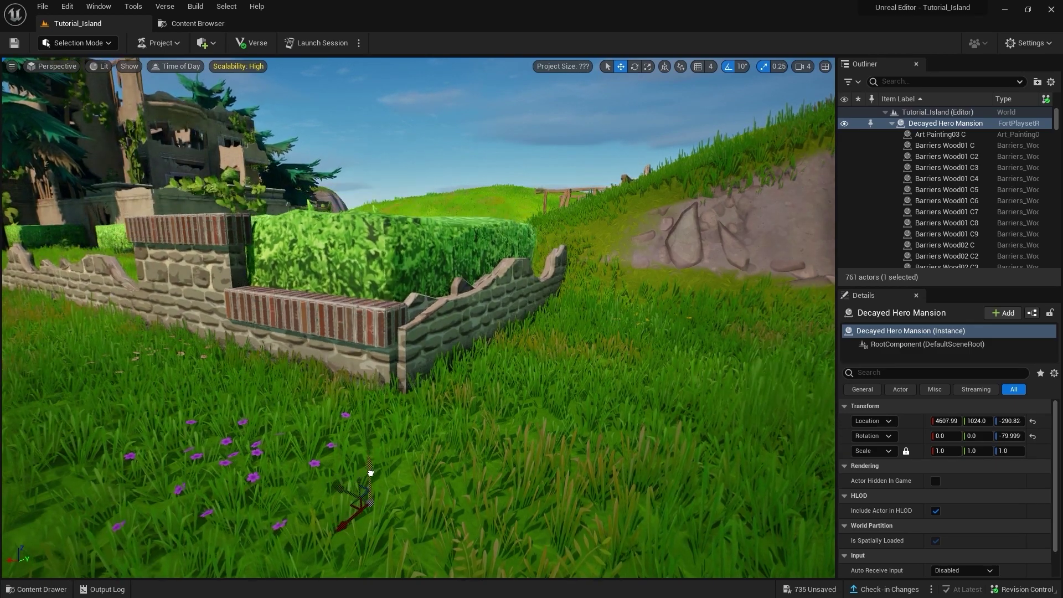
{"action": "right_click_drag", "start_coordinate": [371, 469], "coordinate": [388, 465]}
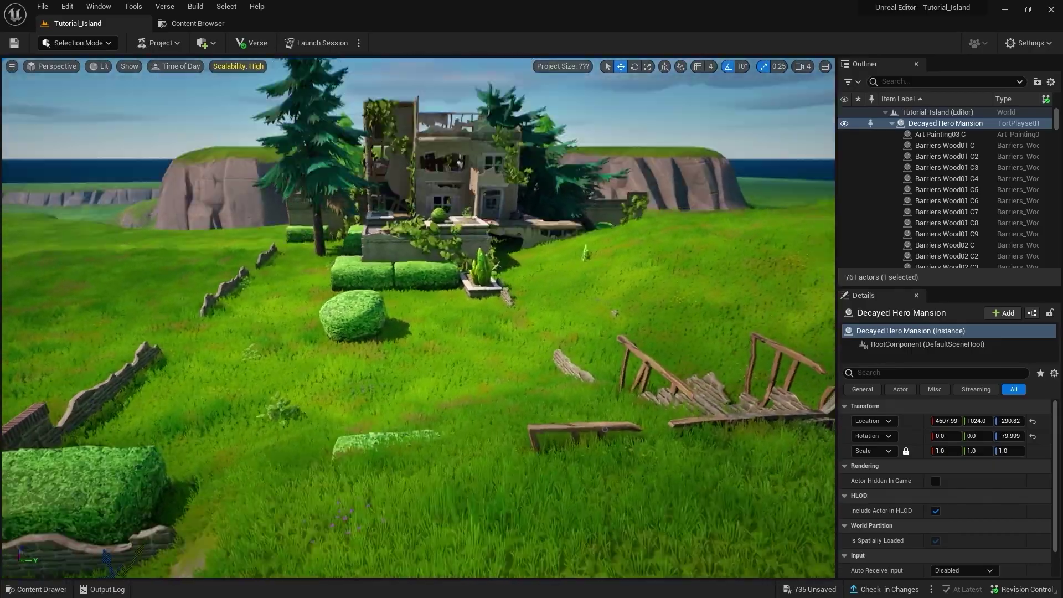
{"action": "right_click_drag", "start_coordinate": [387, 329], "coordinate": [386, 329]}
Select the landscape by the terrace and switch to Landscape sculpting with Flatten at brush size about 372
{"action": "left_click", "coordinate": [386, 328]}
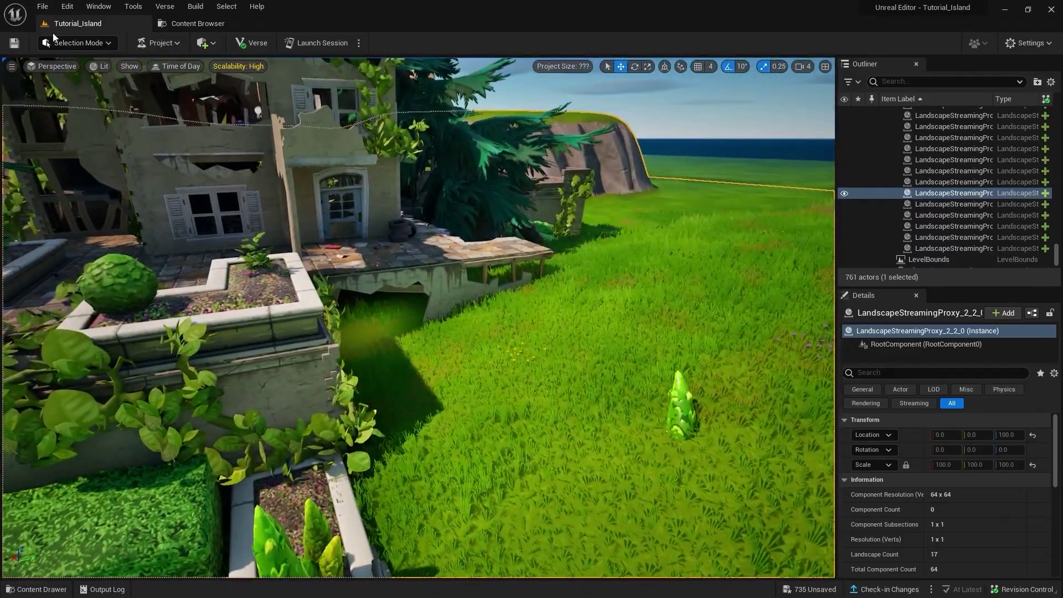
{"action": "left_click", "coordinate": [53, 34]}
{"action": "left_click", "coordinate": [78, 69]}
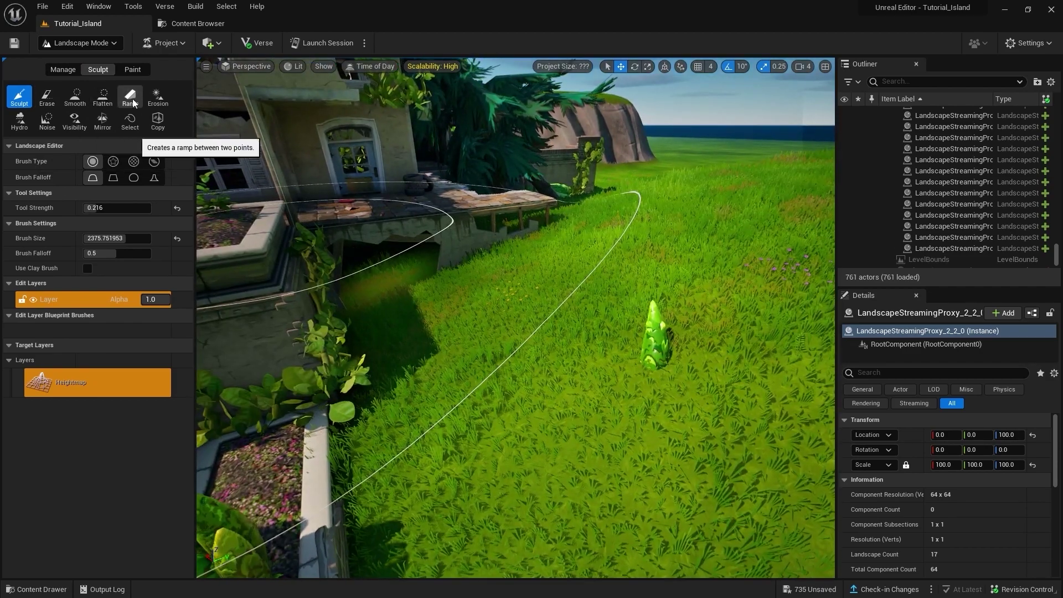
{"action": "left_click", "coordinate": [101, 98]}
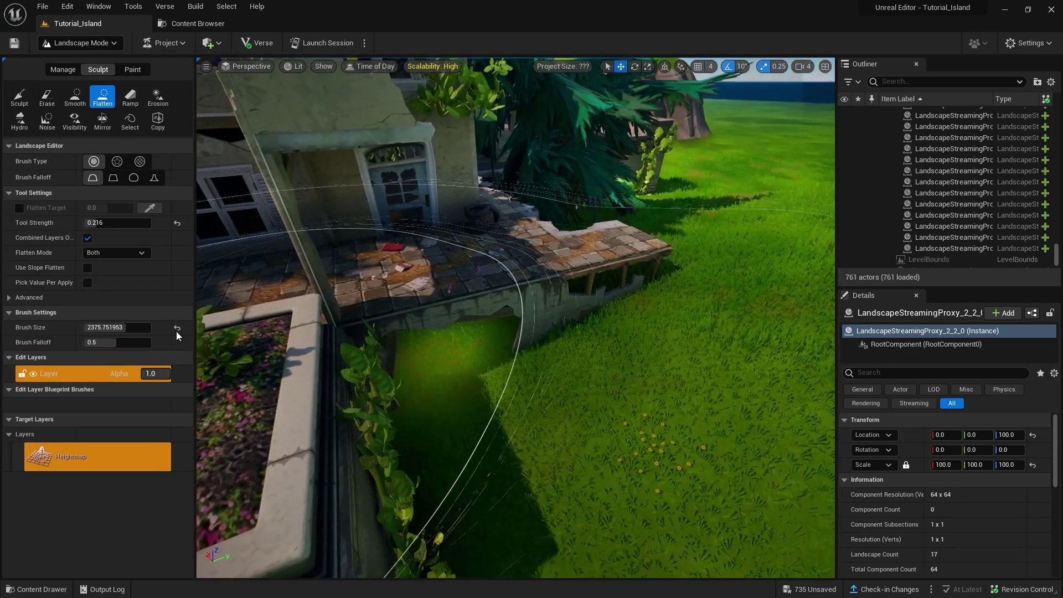
{"action": "left_click_drag", "start_coordinate": [133, 331], "coordinate": [89, 331]}
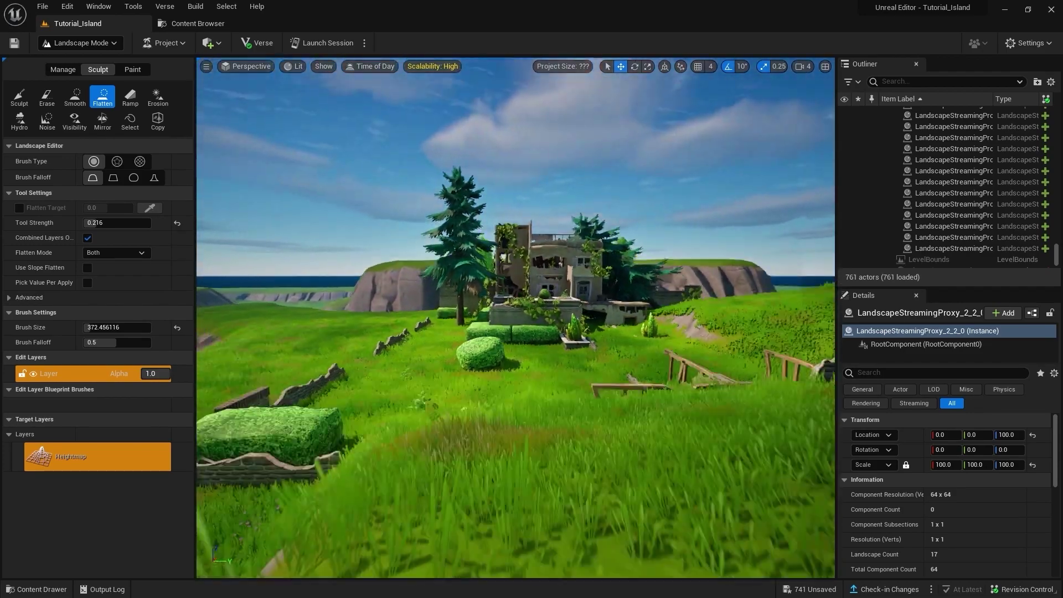
Return to normal selection and open the full Content Browser
{"action": "key", "text": "shift+1"}
{"action": "key", "text": "ctrl+space"}
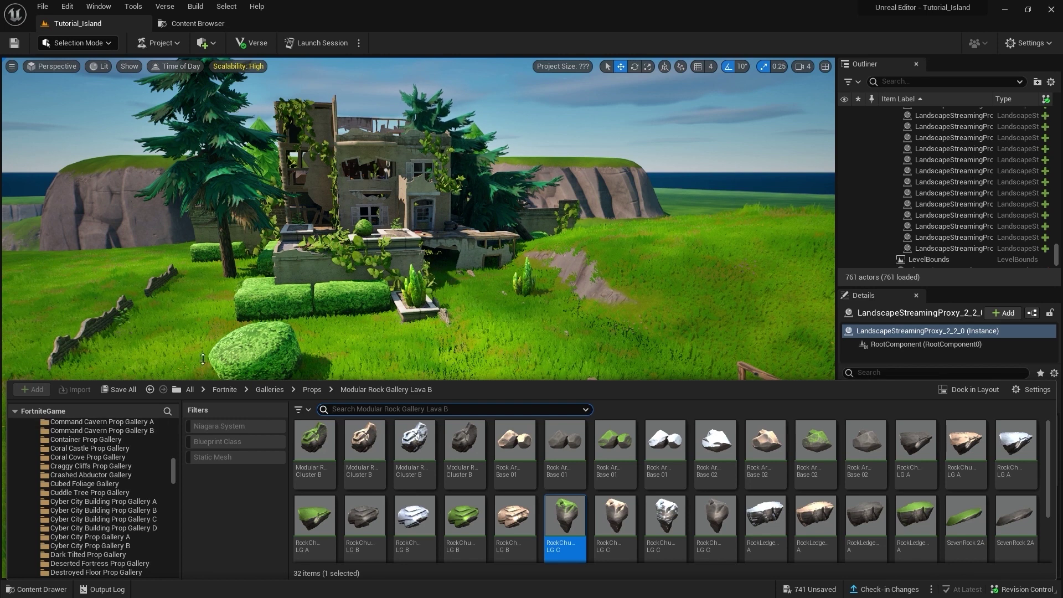
{"action": "left_click", "coordinate": [195, 21]}
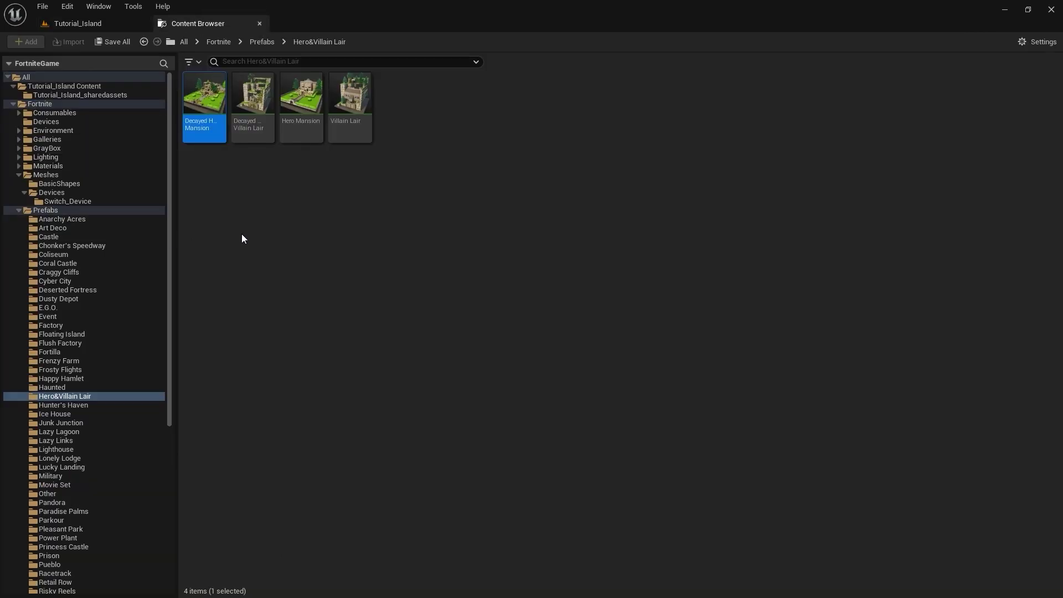
Set the Hero&Villain Lair folder colour to cyan at full Value, then open Coral Castle
{"action": "right_click", "coordinate": [62, 397]}
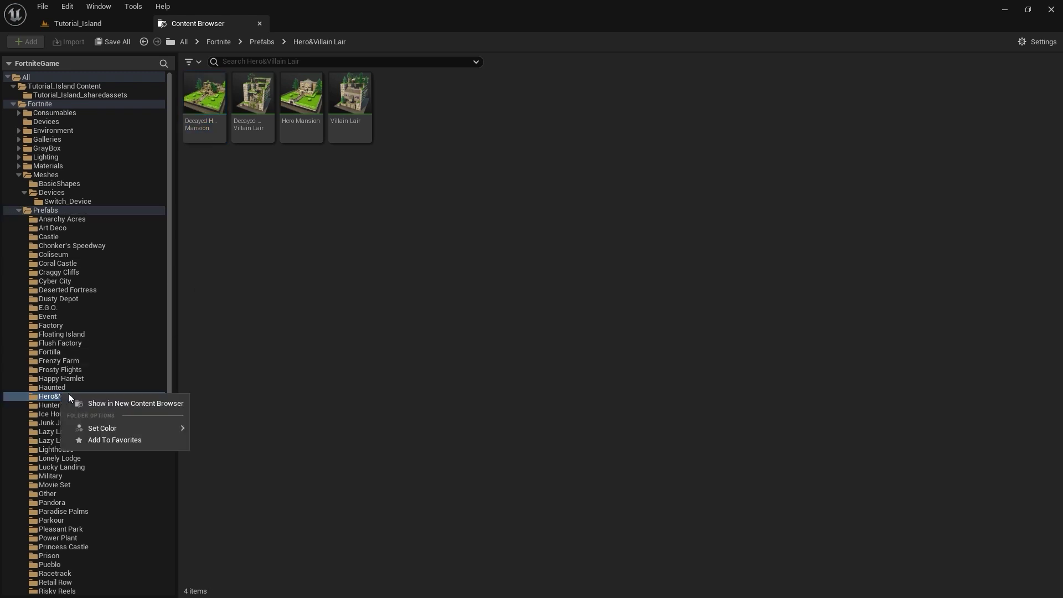
{"action": "mouse_move", "coordinate": [118, 431]}
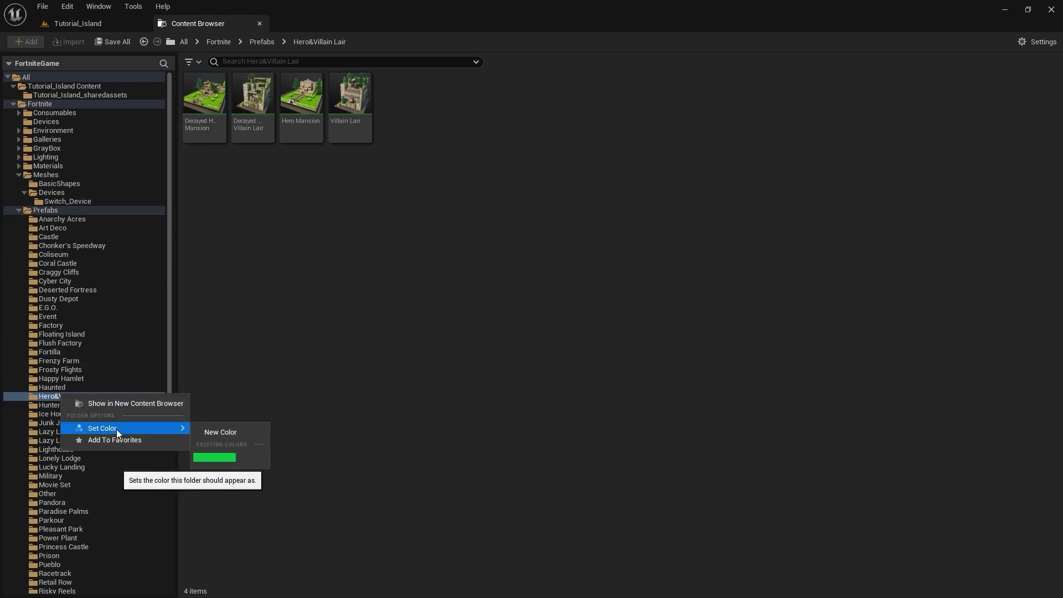
{"action": "left_click", "coordinate": [222, 433]}
{"action": "left_click_drag", "start_coordinate": [244, 440], "coordinate": [383, 383]}
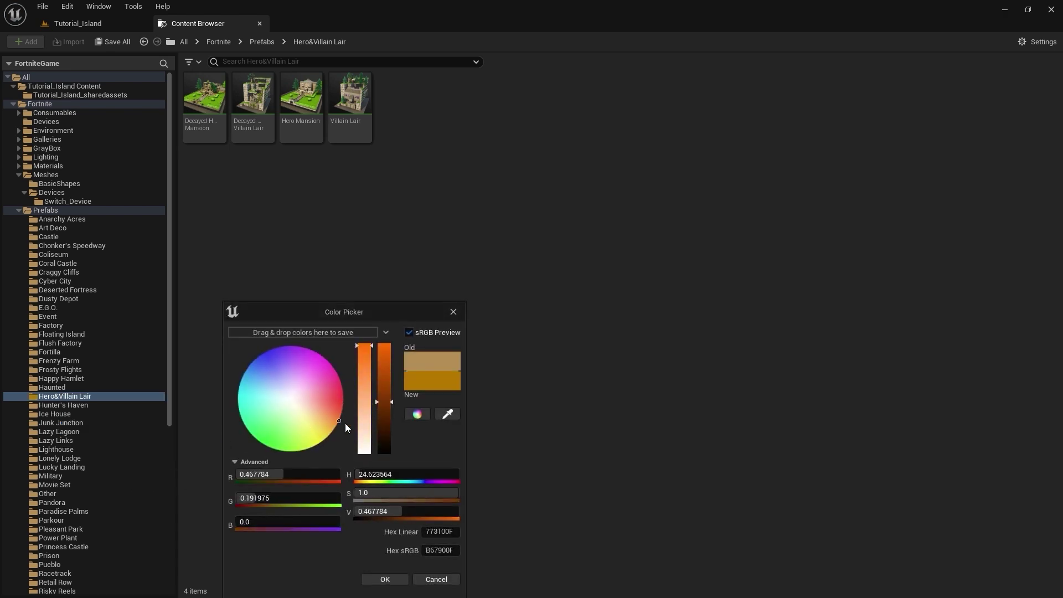
{"action": "left_click_drag", "start_coordinate": [286, 292], "coordinate": [161, 270]}
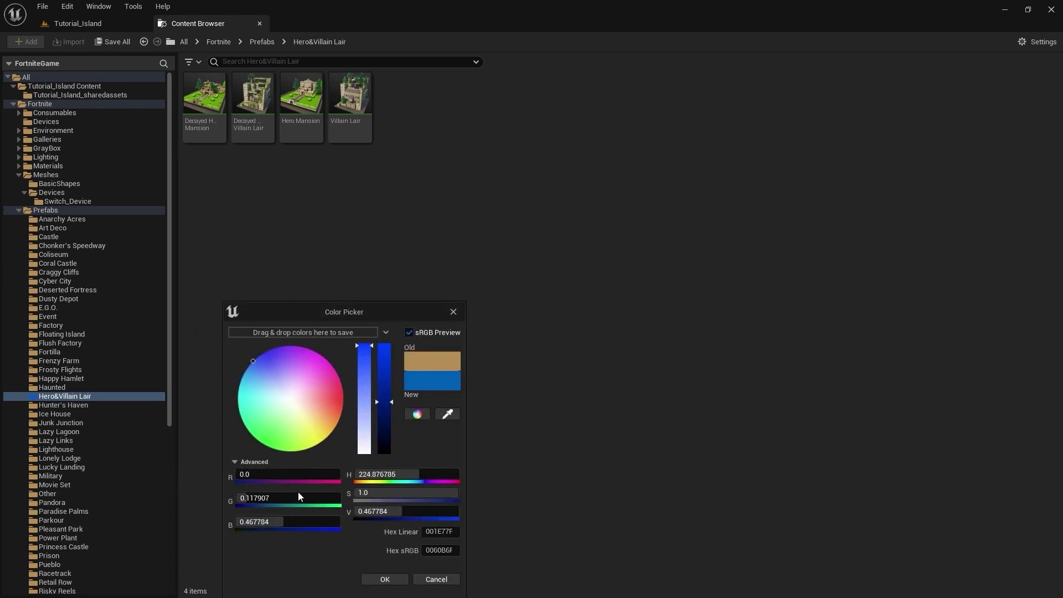
{"action": "left_click_drag", "start_coordinate": [276, 383], "coordinate": [201, 390]}
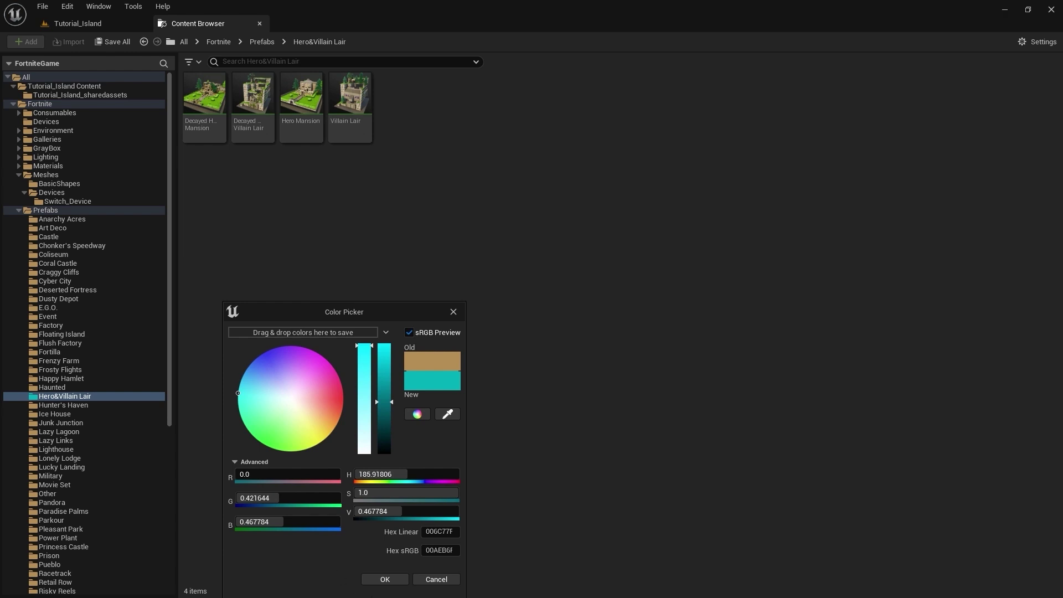
{"action": "left_click_drag", "start_coordinate": [384, 402], "coordinate": [384, 345]}
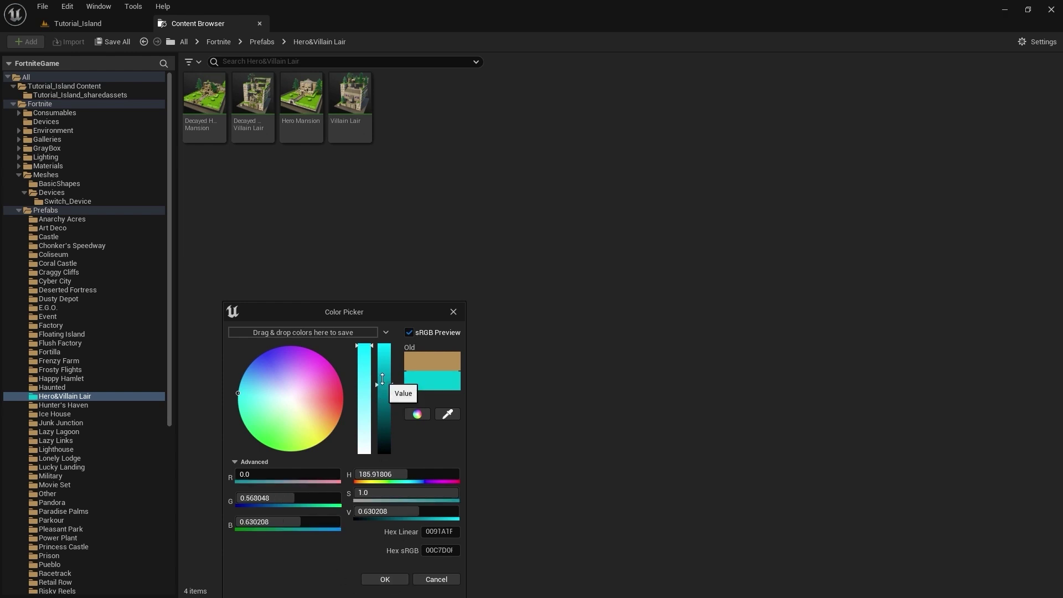
{"action": "left_click", "coordinate": [399, 582]}
{"action": "left_click", "coordinate": [74, 325]}
{"action": "left_click", "coordinate": [76, 263]}
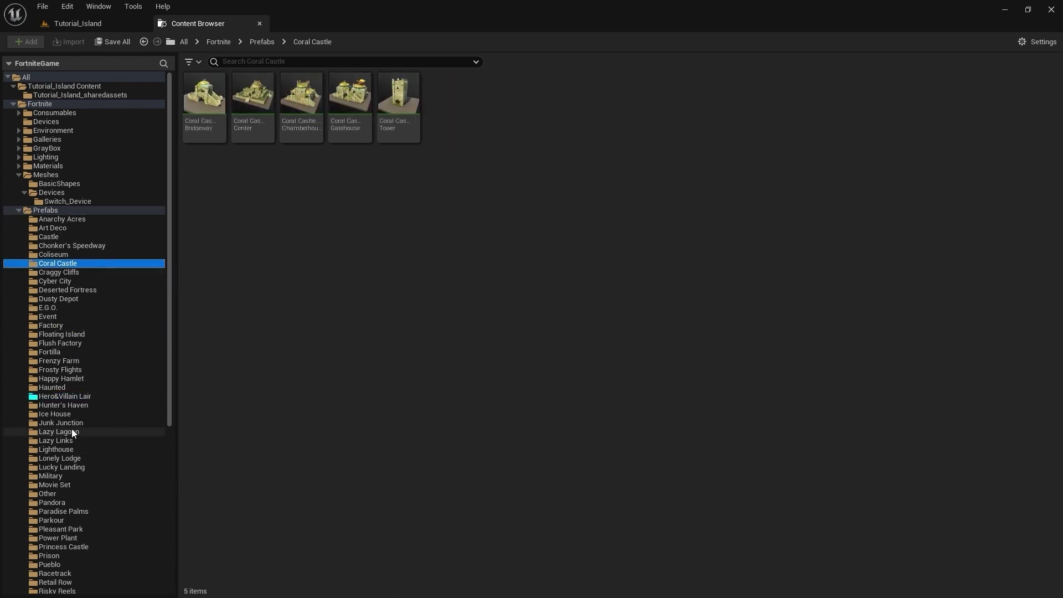
Add the Hero&Villain Lair folder to Favorites and expand the favourites list
{"action": "left_click", "coordinate": [64, 396]}
{"action": "right_click", "coordinate": [60, 397]}
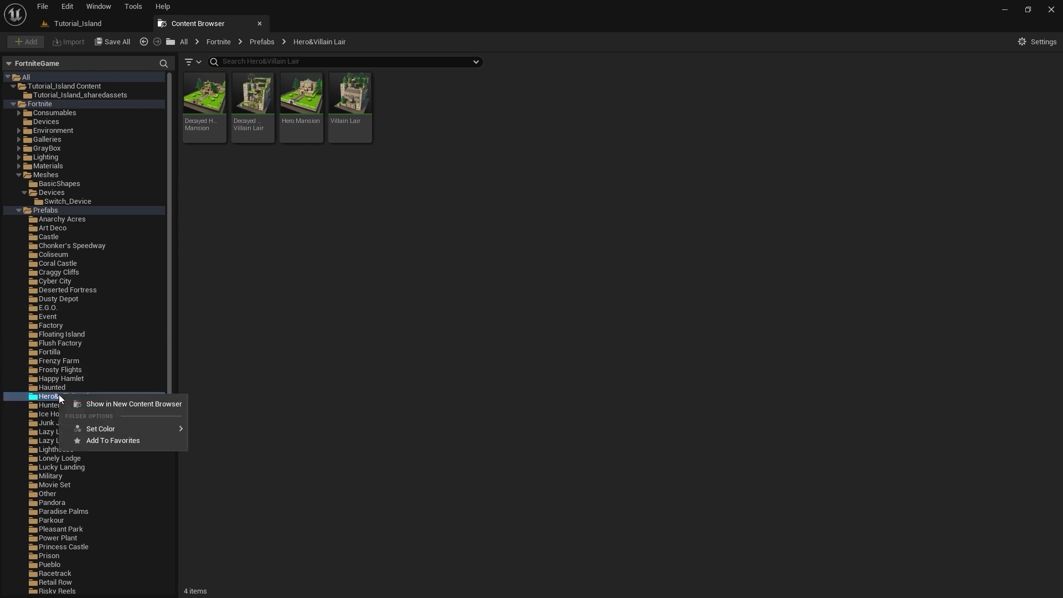
{"action": "left_click", "coordinate": [91, 440]}
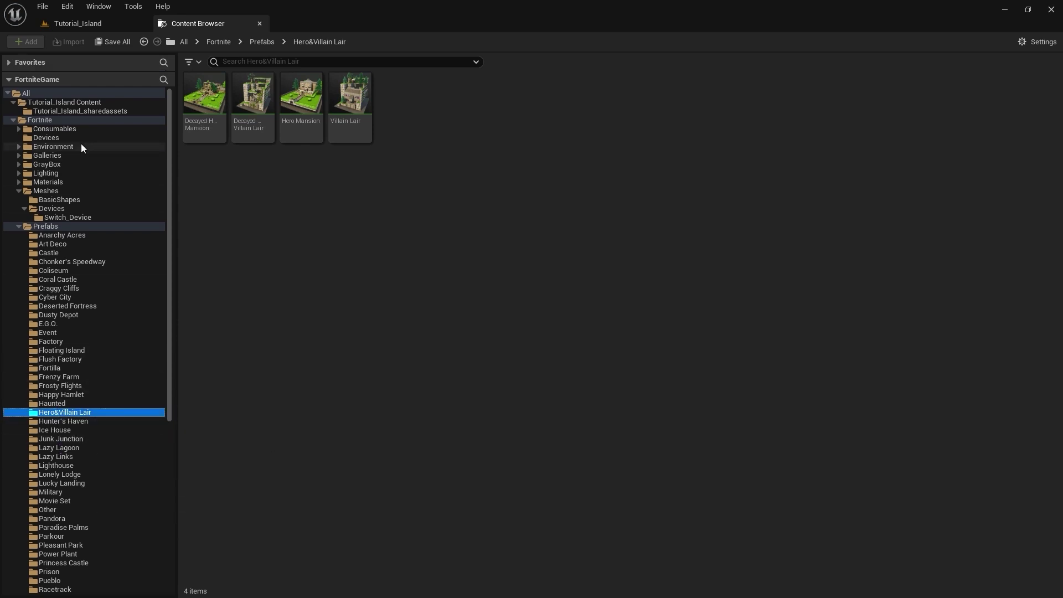
{"action": "left_click", "coordinate": [9, 62]}
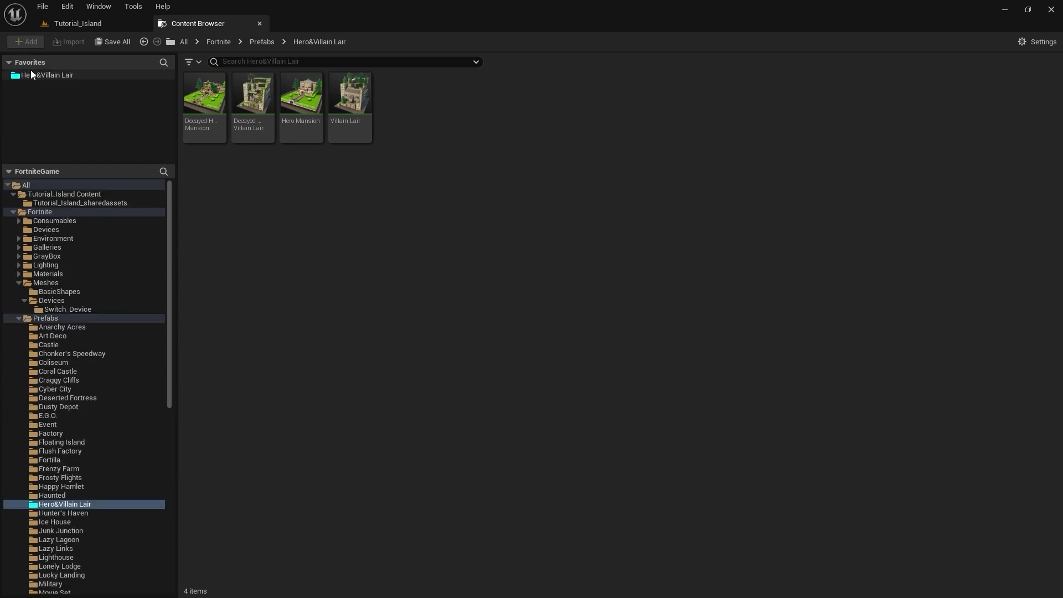
Browse the Pueblo, Movie Set, Lazy Links and Ice House prefab folders
{"action": "scroll", "coordinate": [122, 367], "scroll_direction": "down", "scroll_amount": 5}
{"action": "scroll", "coordinate": [121, 364], "scroll_direction": "down", "scroll_amount": 5}
{"action": "scroll", "coordinate": [114, 365], "scroll_direction": "down", "scroll_amount": 3}
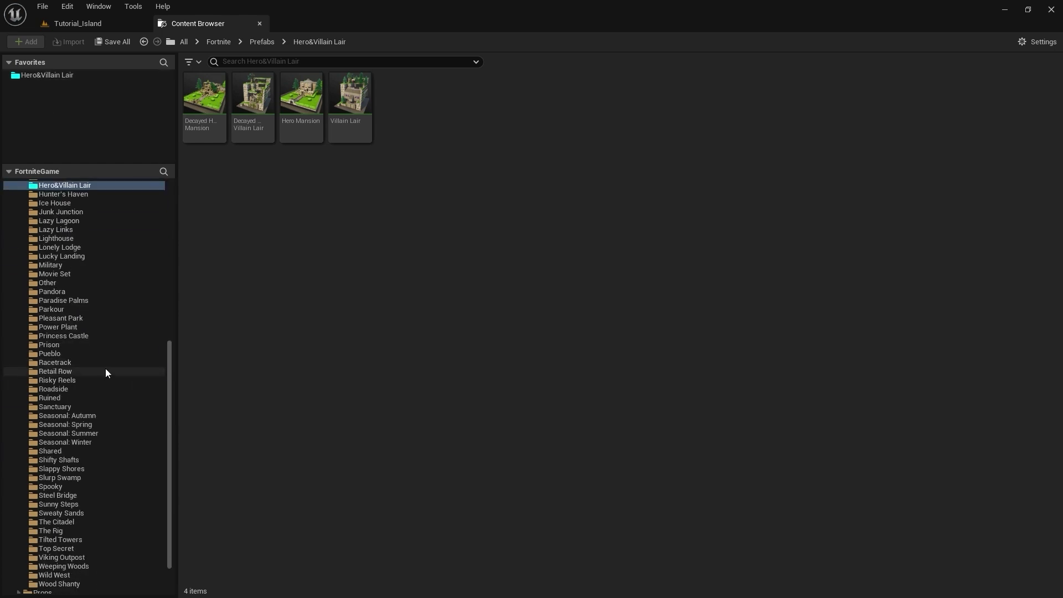
{"action": "left_click", "coordinate": [65, 353]}
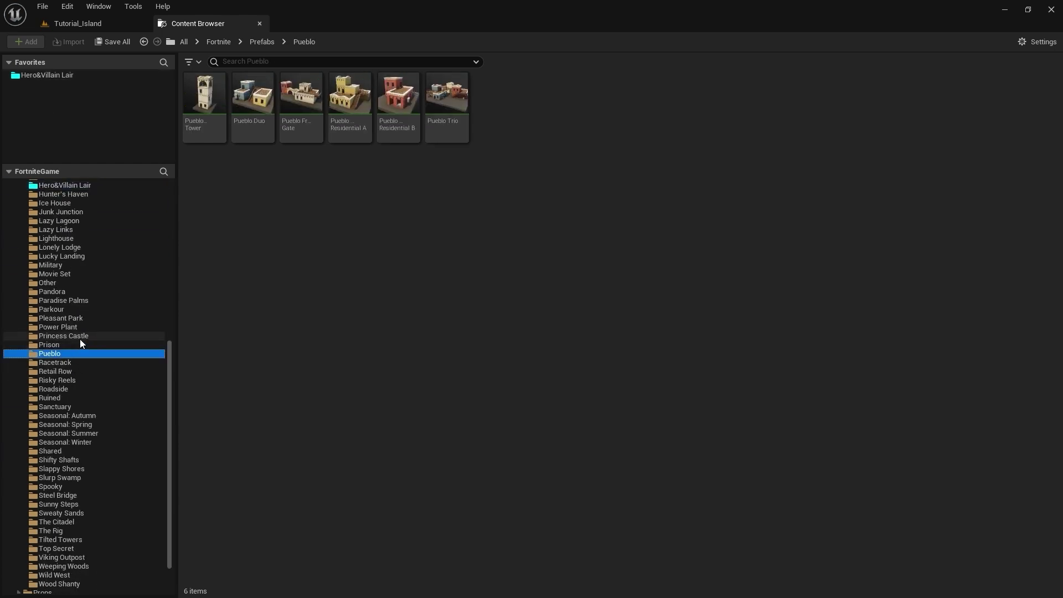
{"action": "scroll", "coordinate": [72, 343], "scroll_direction": "up", "scroll_amount": 3}
{"action": "left_click", "coordinate": [68, 345]}
{"action": "left_click", "coordinate": [77, 299]}
{"action": "left_click", "coordinate": [78, 275]}
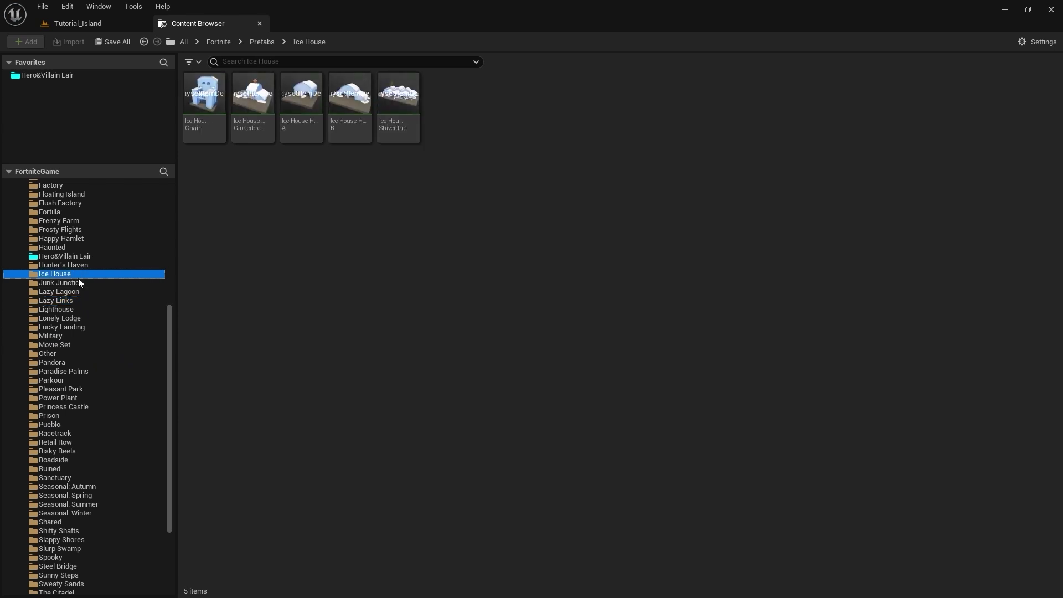
Browse the Flush Factory and Dusty Depot folders, then return to the Tutorial_Island level
{"action": "scroll", "coordinate": [94, 230], "scroll_direction": "up", "scroll_amount": 2}
{"action": "left_click", "coordinate": [88, 238]}
{"action": "scroll", "coordinate": [90, 244], "scroll_direction": "up", "scroll_amount": 2}
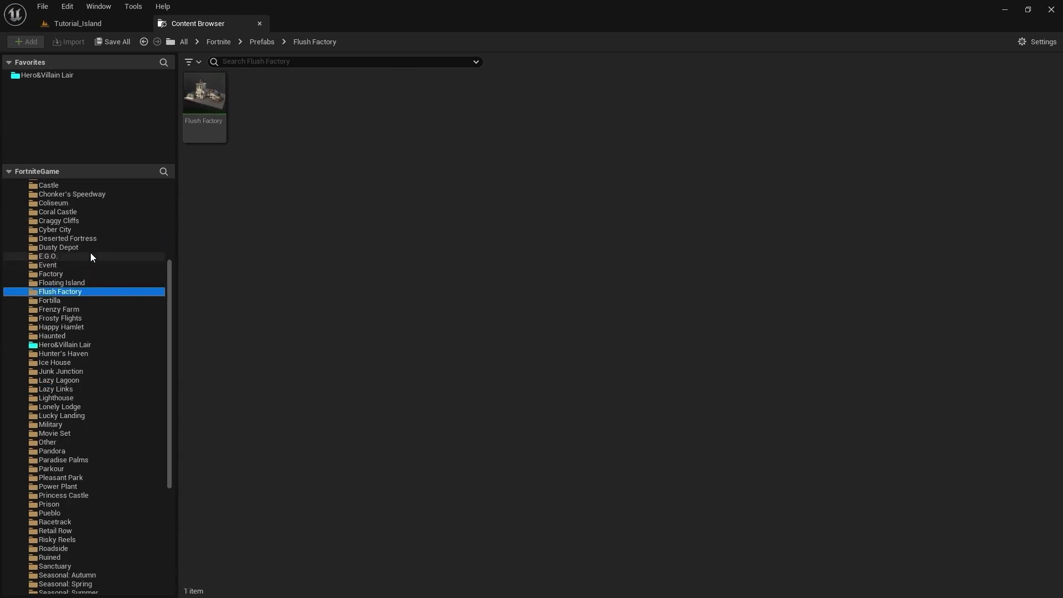
{"action": "left_click", "coordinate": [71, 248]}
{"action": "scroll", "coordinate": [71, 250], "scroll_direction": "down", "scroll_amount": 5}
{"action": "left_click", "coordinate": [78, 23]}
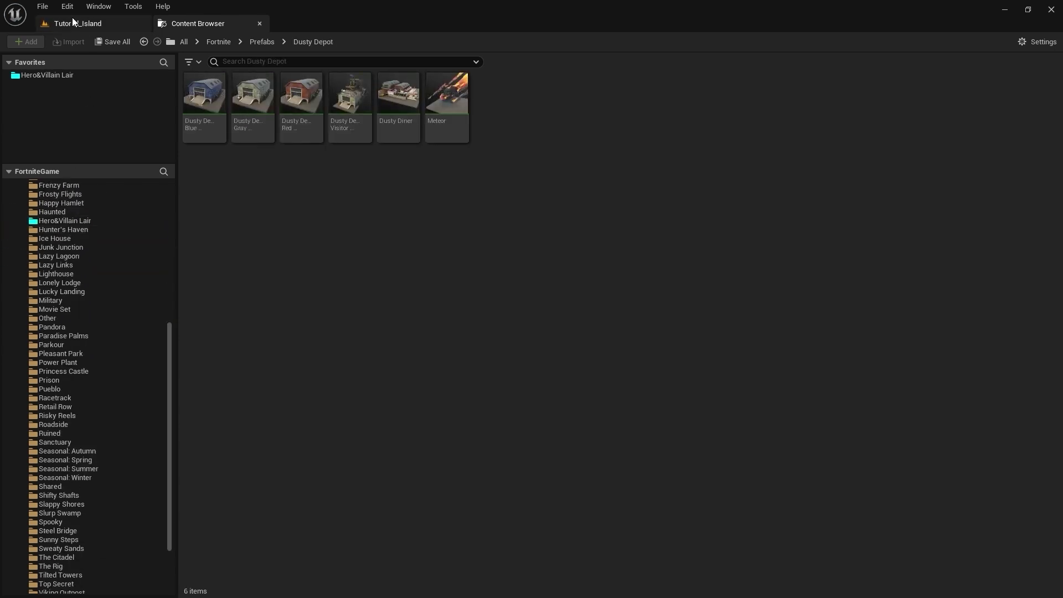
{"action": "scroll", "coordinate": [267, 291], "scroll_direction": "down", "scroll_amount": 3}
Fly toward the right cliff and open the Modular Rock Gallery Lava A folder in the asset drawer
{"action": "scroll", "coordinate": [266, 291], "scroll_direction": "down", "scroll_amount": 3}
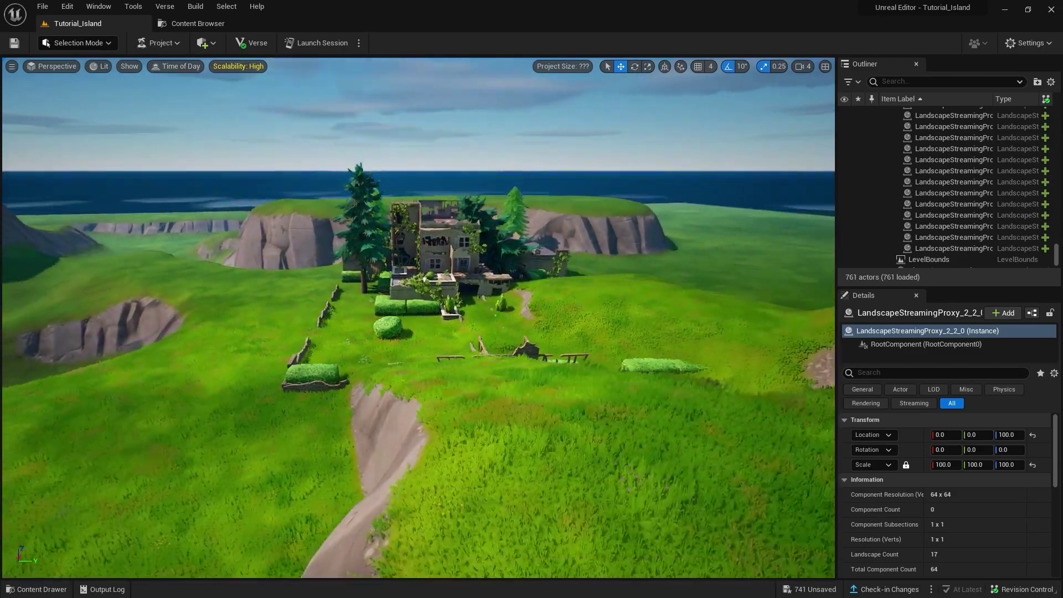
{"action": "scroll", "coordinate": [267, 291], "scroll_direction": "down", "scroll_amount": 3}
{"action": "scroll", "coordinate": [418, 318], "scroll_direction": "down", "scroll_amount": 2}
{"action": "scroll", "coordinate": [419, 318], "scroll_direction": "down", "scroll_amount": 2}
{"action": "scroll", "coordinate": [419, 318], "scroll_direction": "down", "scroll_amount": 2}
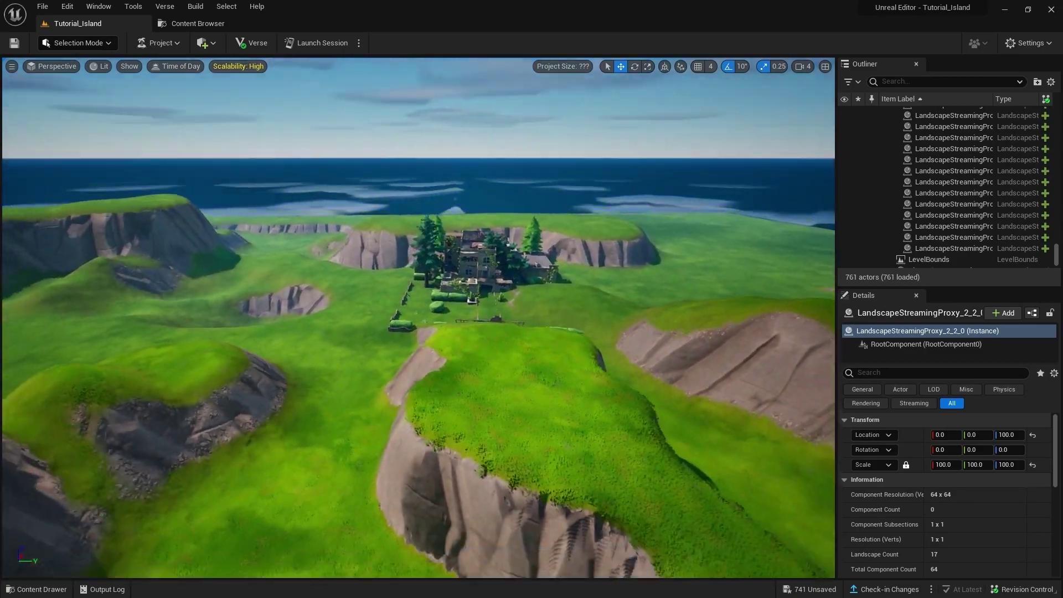
{"action": "scroll", "coordinate": [419, 318], "scroll_direction": "down", "scroll_amount": 2}
{"action": "right_click_drag", "start_coordinate": [419, 317], "coordinate": [343, 318]}
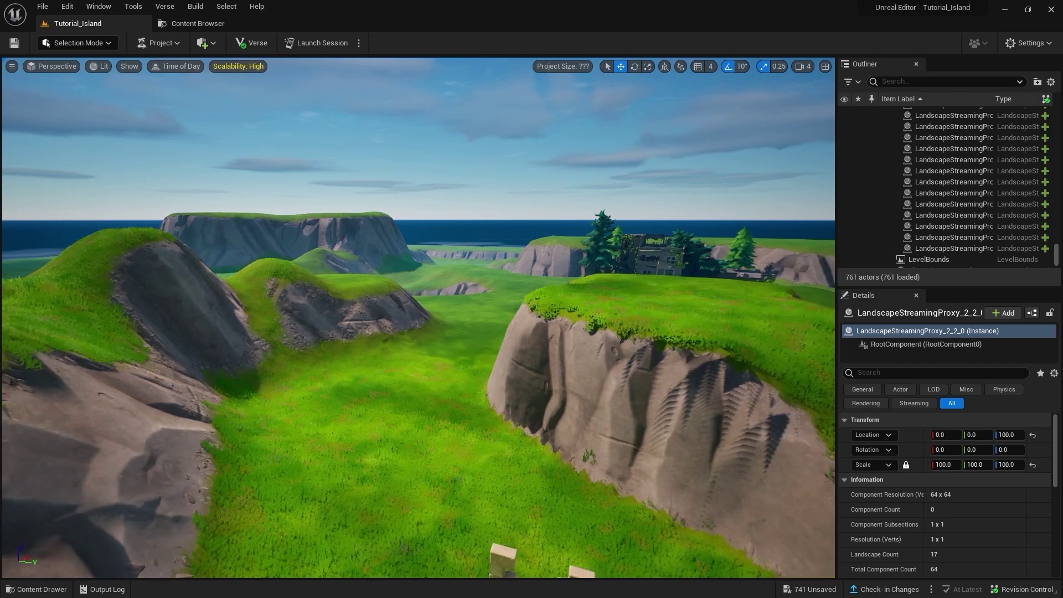
{"action": "right_click_drag", "start_coordinate": [419, 318], "coordinate": [388, 310]}
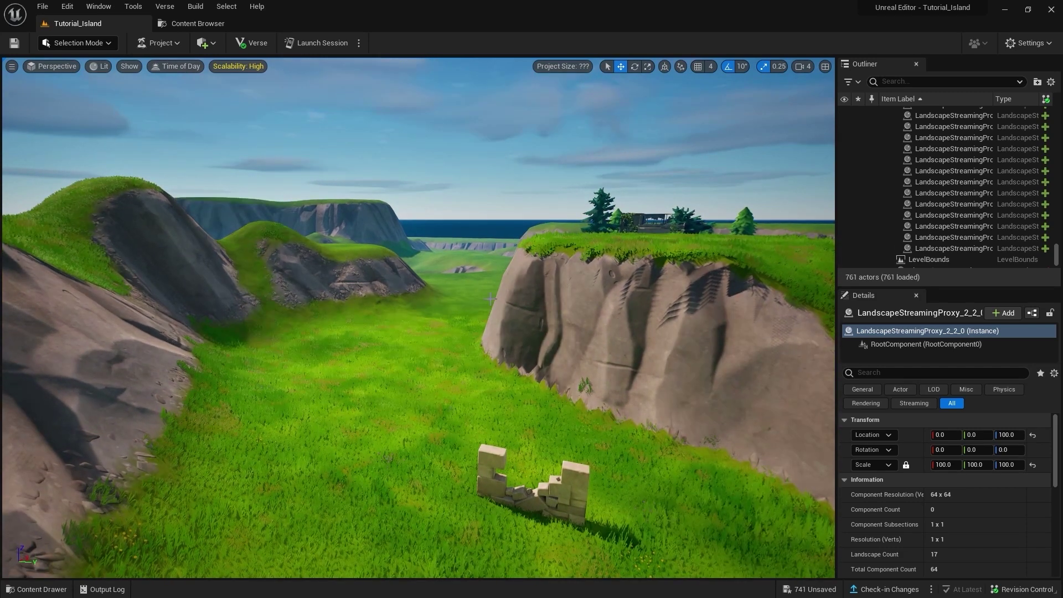
{"action": "key", "text": "ctrl+space"}
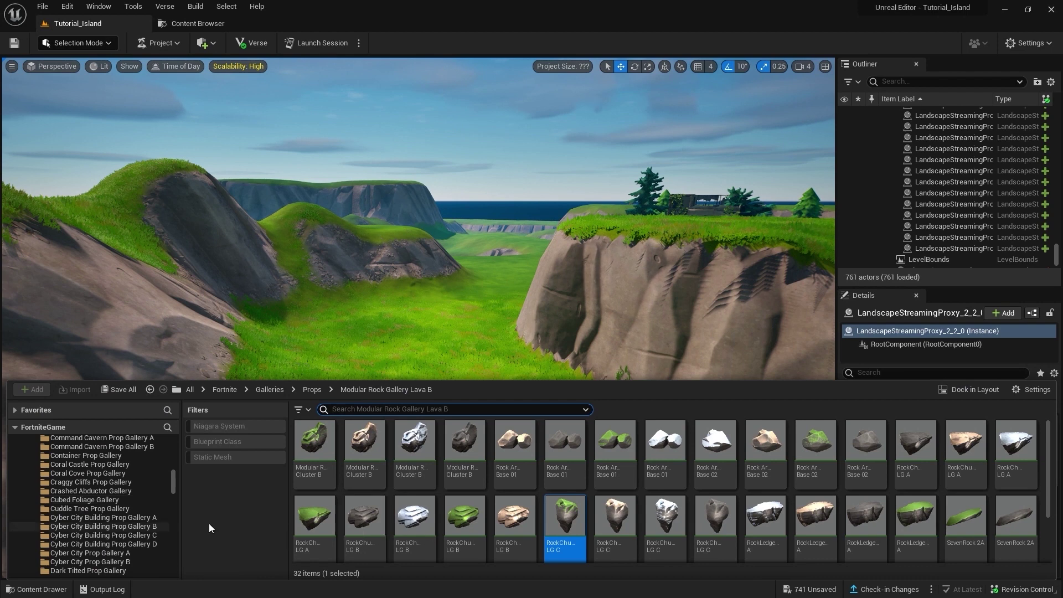
{"action": "scroll", "coordinate": [114, 516], "scroll_direction": "down", "scroll_amount": 6}
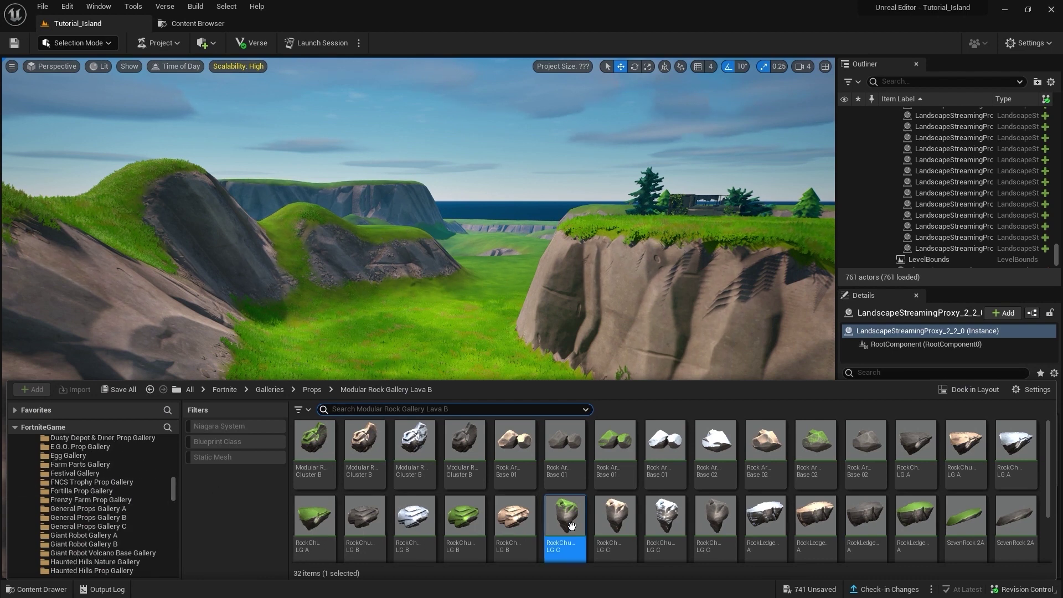
{"action": "scroll", "coordinate": [144, 513], "scroll_direction": "down", "scroll_amount": 10}
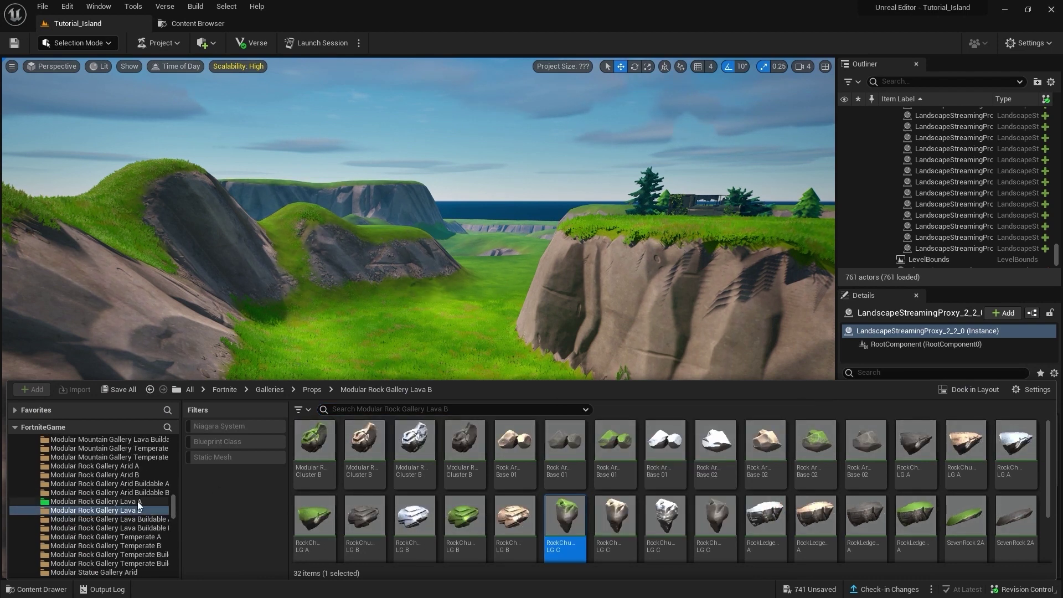
{"action": "left_click", "coordinate": [133, 501]}
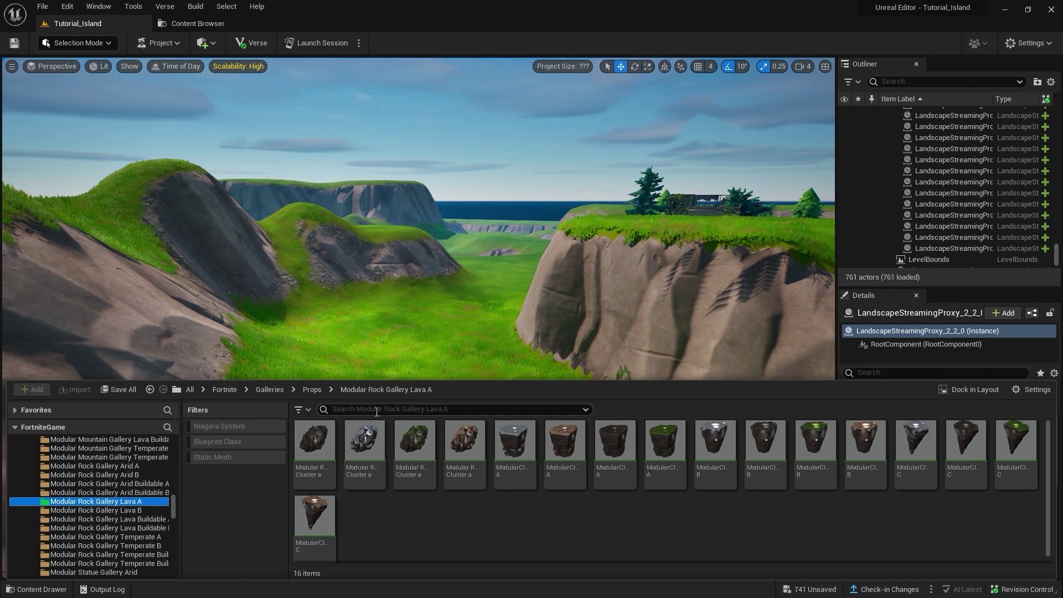
Search all Fortnite content for 'rock' and browse to Modular Rock Cluster B Build's folder
{"action": "left_click", "coordinate": [351, 413]}
{"action": "type", "text": "rock"}
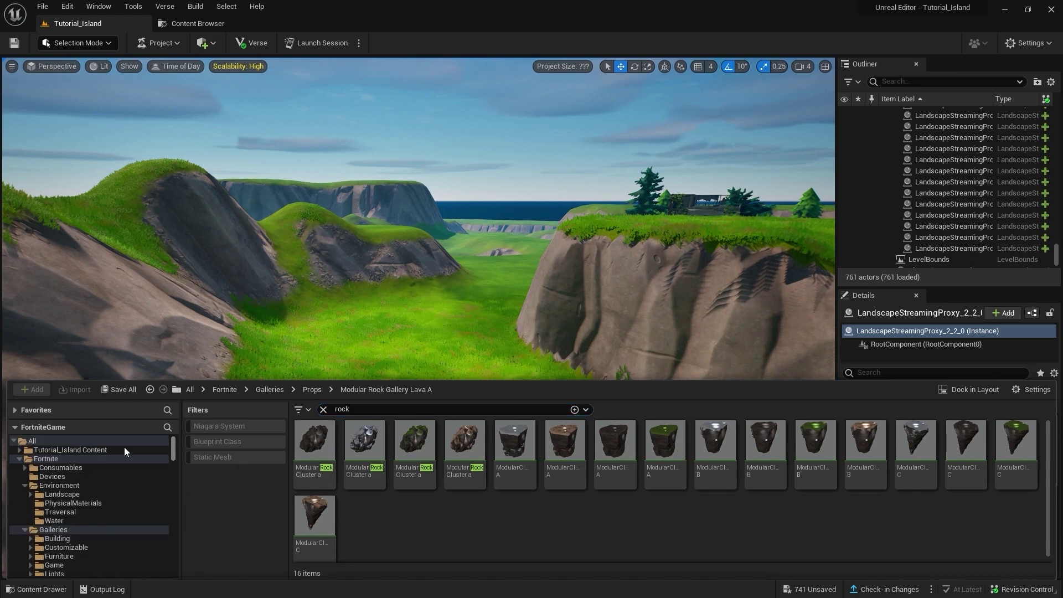
{"action": "left_click", "coordinate": [51, 459]}
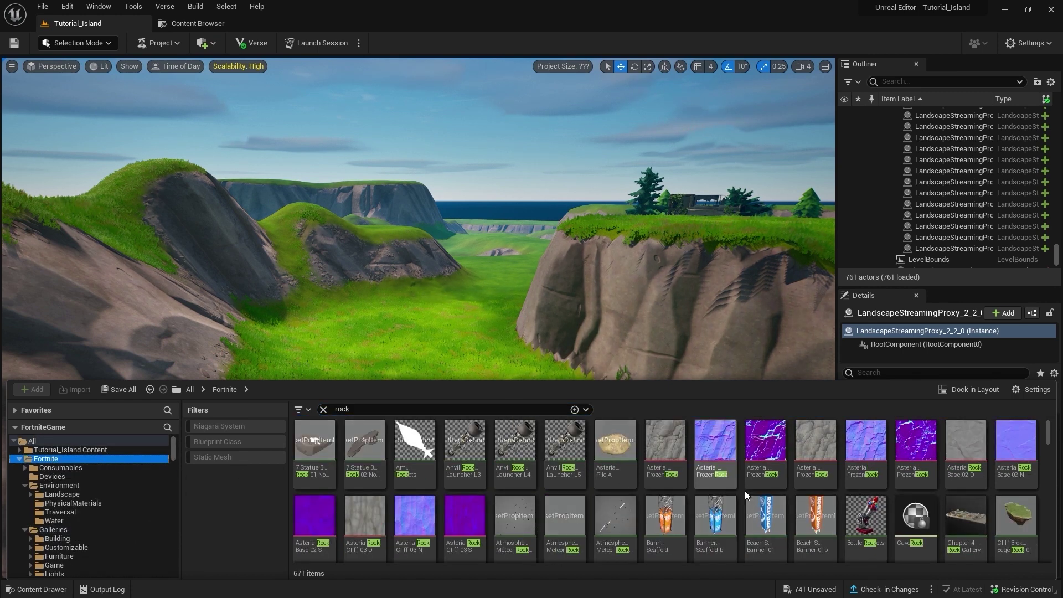
{"action": "scroll", "coordinate": [781, 485], "scroll_direction": "down", "scroll_amount": 3}
{"action": "scroll", "coordinate": [787, 484], "scroll_direction": "down", "scroll_amount": 3}
{"action": "scroll", "coordinate": [792, 482], "scroll_direction": "down", "scroll_amount": 3}
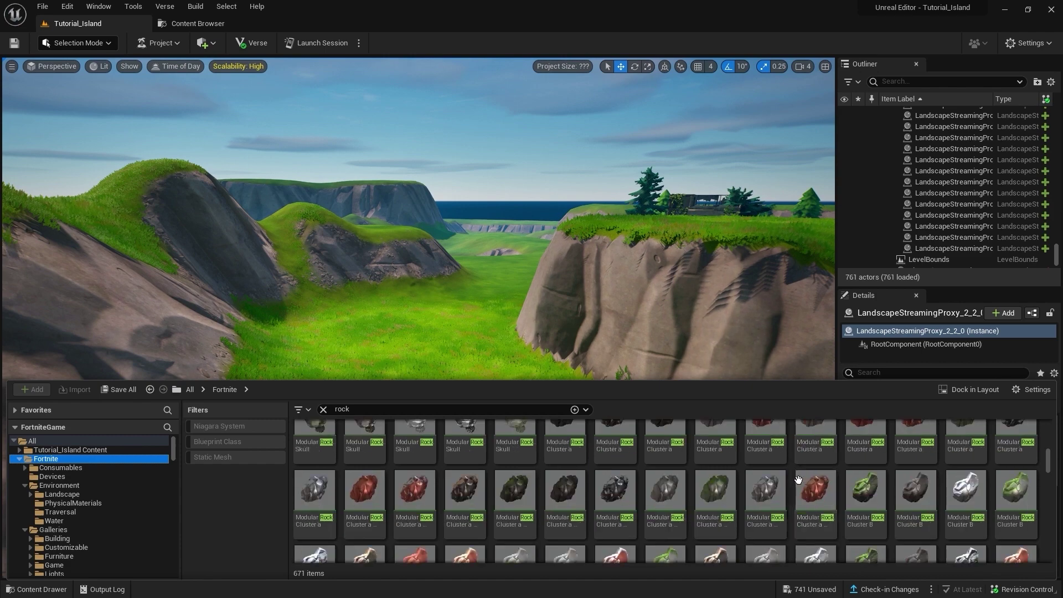
{"action": "scroll", "coordinate": [799, 479], "scroll_direction": "down", "scroll_amount": 3}
{"action": "scroll", "coordinate": [798, 480], "scroll_direction": "down", "scroll_amount": 2}
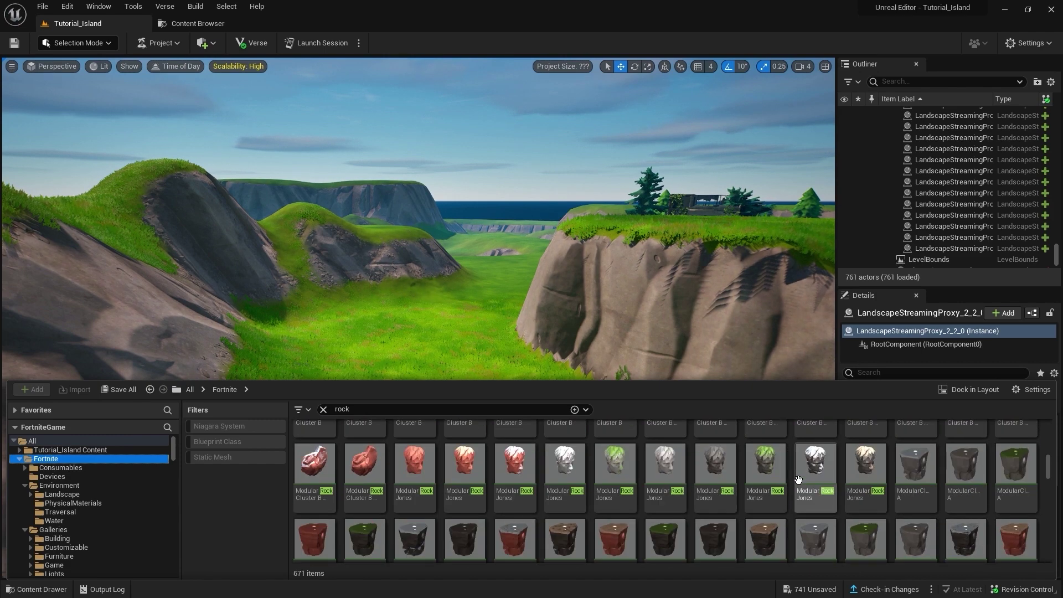
{"action": "scroll", "coordinate": [798, 480], "scroll_direction": "down", "scroll_amount": 2}
{"action": "scroll", "coordinate": [731, 484], "scroll_direction": "up", "scroll_amount": 5}
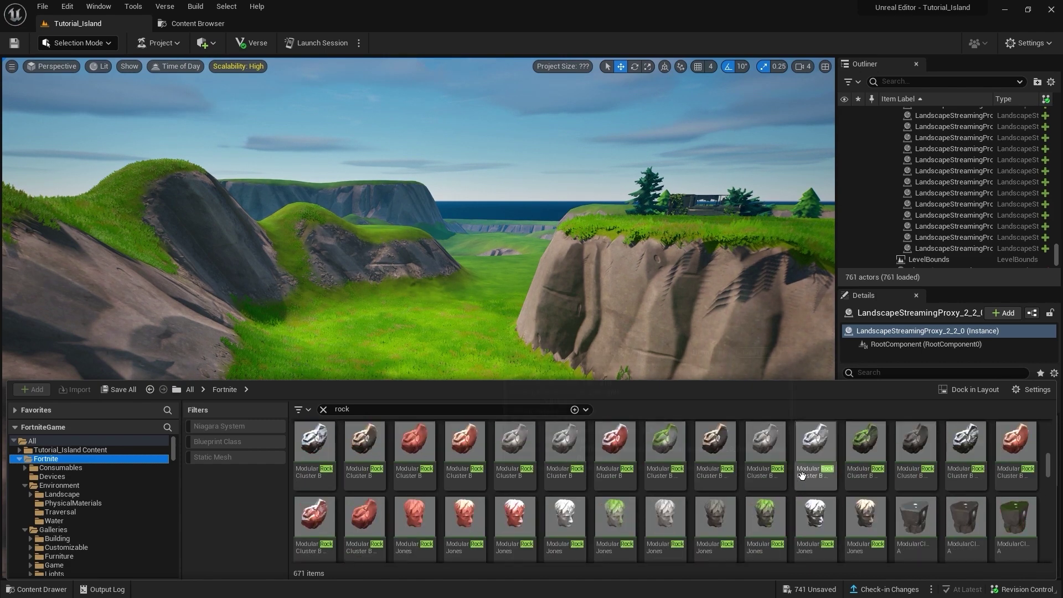
{"action": "left_click", "coordinate": [662, 488]}
{"action": "key", "text": "ctrl+b"}
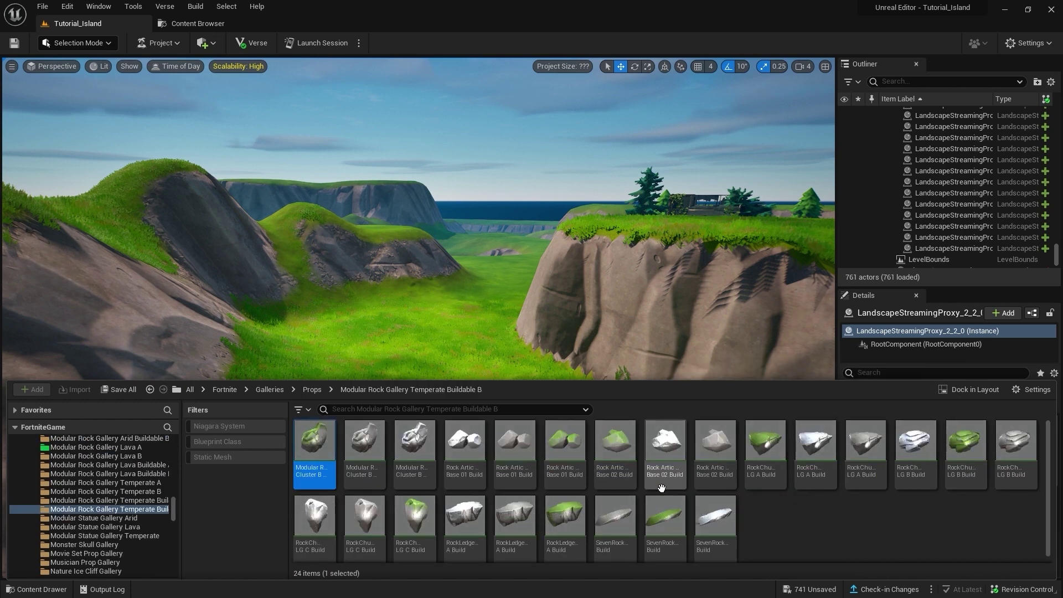
Place a Modular Rock Cluster B Build on the left slope, turned about 180° and tilted 20°
{"action": "mouse_move", "coordinate": [314, 445]}
{"action": "left_mouse_down"}
{"action": "mouse_move", "coordinate": [252, 311]}
{"action": "mouse_move", "coordinate": [242, 257]}
{"action": "left_mouse_up"}
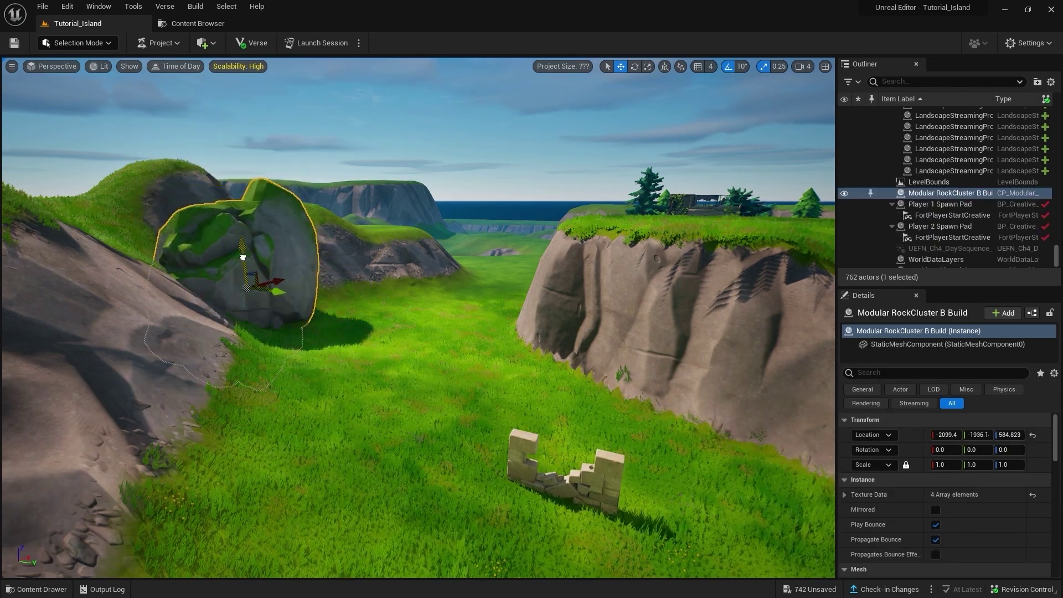
{"action": "mouse_move", "coordinate": [260, 297]}
{"action": "left_mouse_down"}
{"action": "mouse_move", "coordinate": [178, 310]}
{"action": "mouse_move", "coordinate": [148, 302]}
{"action": "left_mouse_up"}
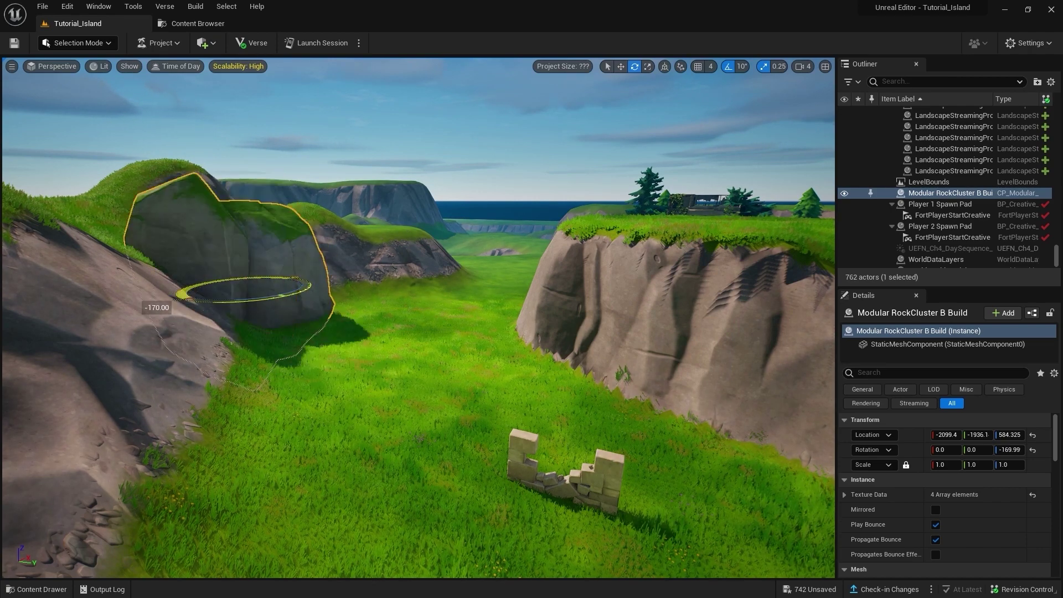
{"action": "key", "text": "ctrl+space"}
{"action": "type", "text": "e"}
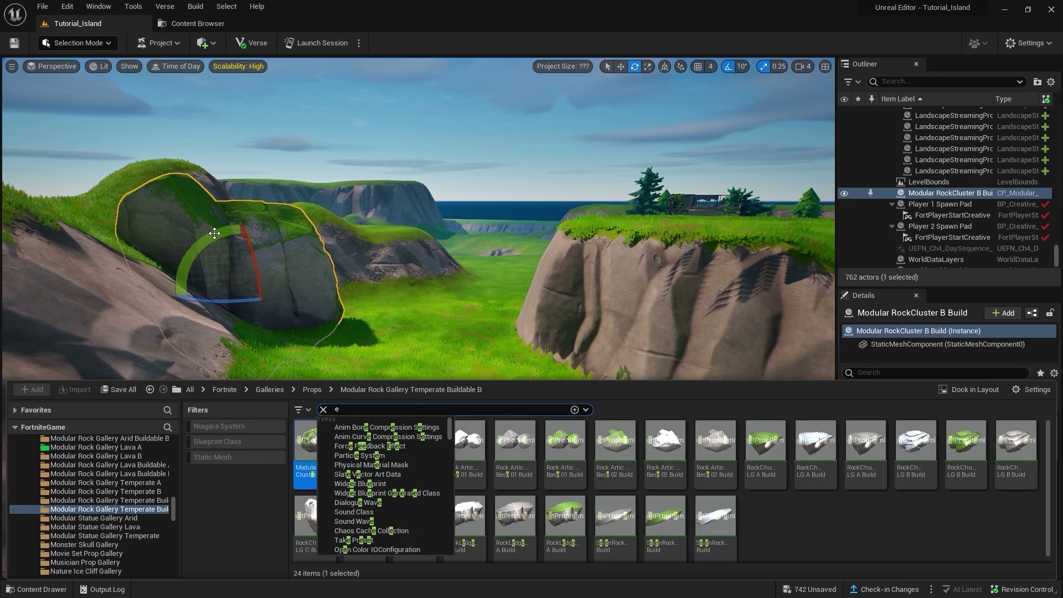
{"action": "left_click_drag", "start_coordinate": [235, 302], "coordinate": [172, 294]}
Add a RockLedge01 A Build by the right cliff, scaled to 1.5 height and rotated -60°
{"action": "right_click_drag", "start_coordinate": [242, 269], "coordinate": [480, 516]}
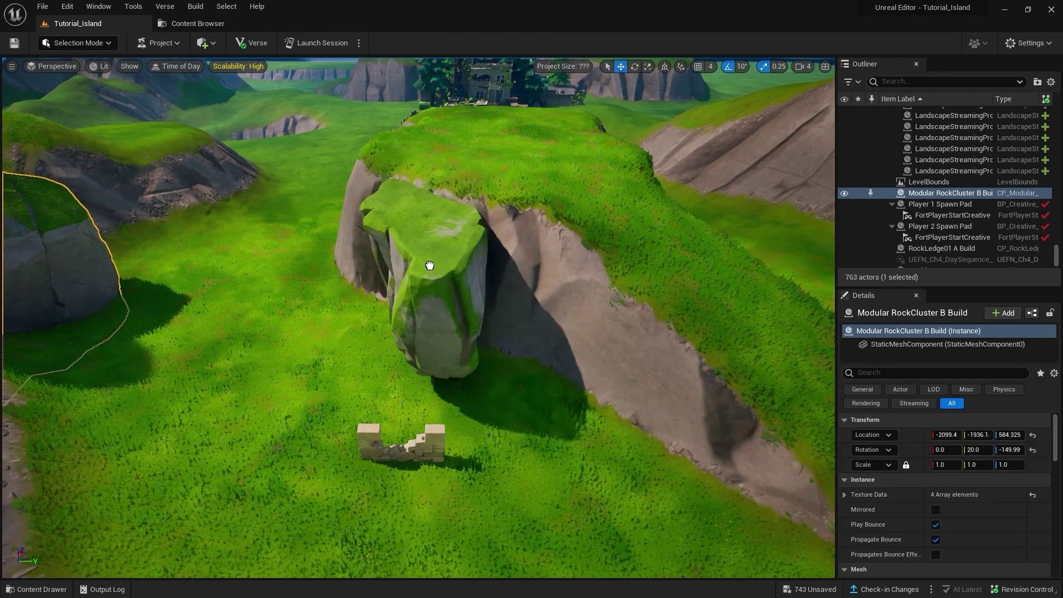
{"action": "left_click_drag", "start_coordinate": [442, 333], "coordinate": [443, 258]}
{"action": "right_click_drag", "start_coordinate": [483, 273], "coordinate": [534, 263]}
{"action": "key", "text": "r"}
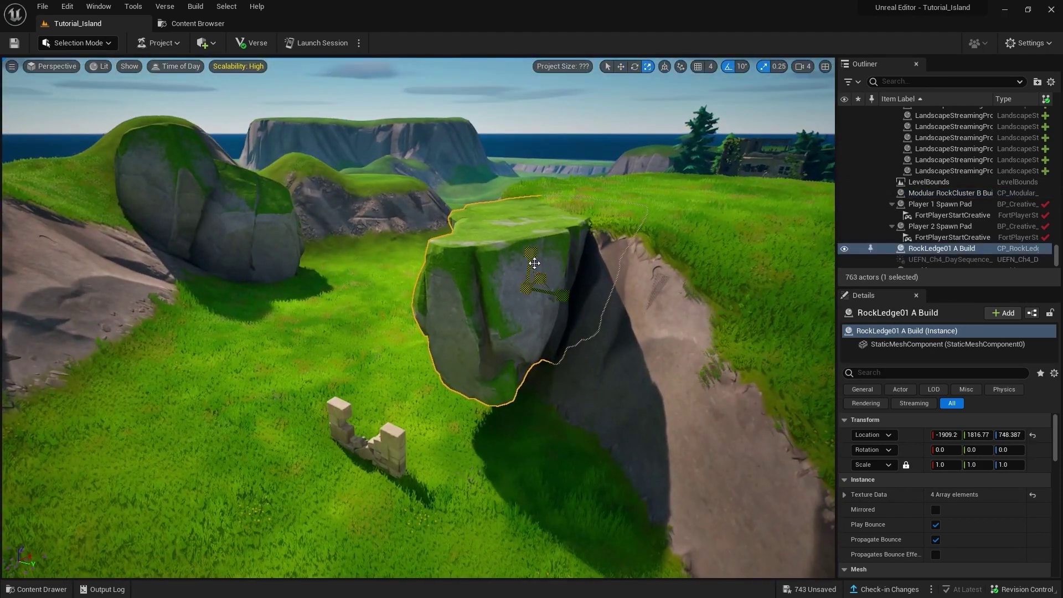
{"action": "mouse_move", "coordinate": [530, 251]}
{"action": "left_mouse_down"}
{"action": "mouse_move", "coordinate": [530, 222]}
{"action": "mouse_move", "coordinate": [521, 297]}
{"action": "left_mouse_up"}
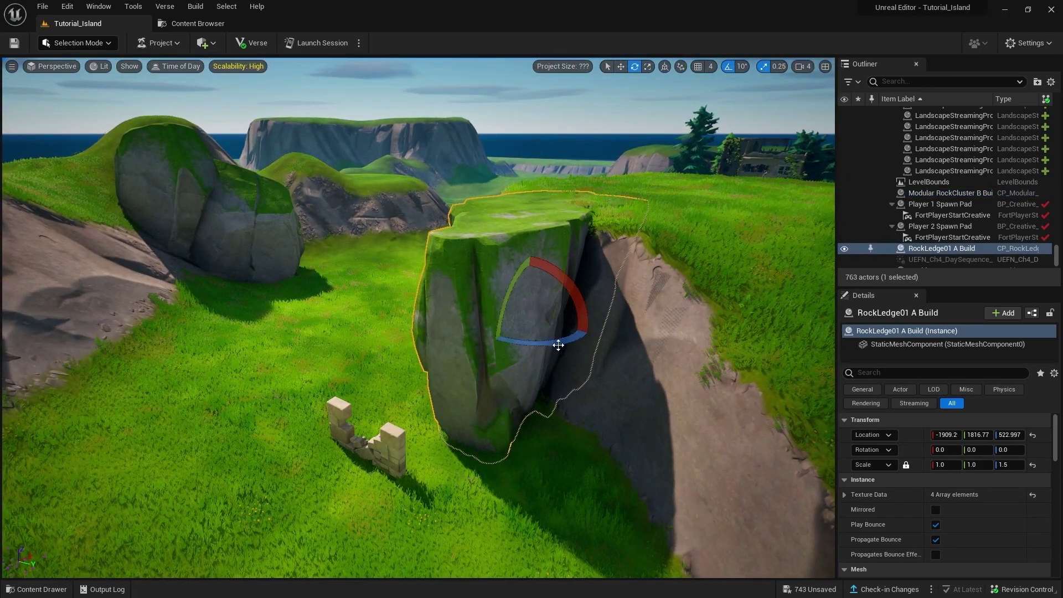
{"action": "left_click_drag", "start_coordinate": [558, 345], "coordinate": [476, 299]}
Slide the rock ledge to a new spot on the grass and view it from ground level
{"action": "key", "text": "Escape"}
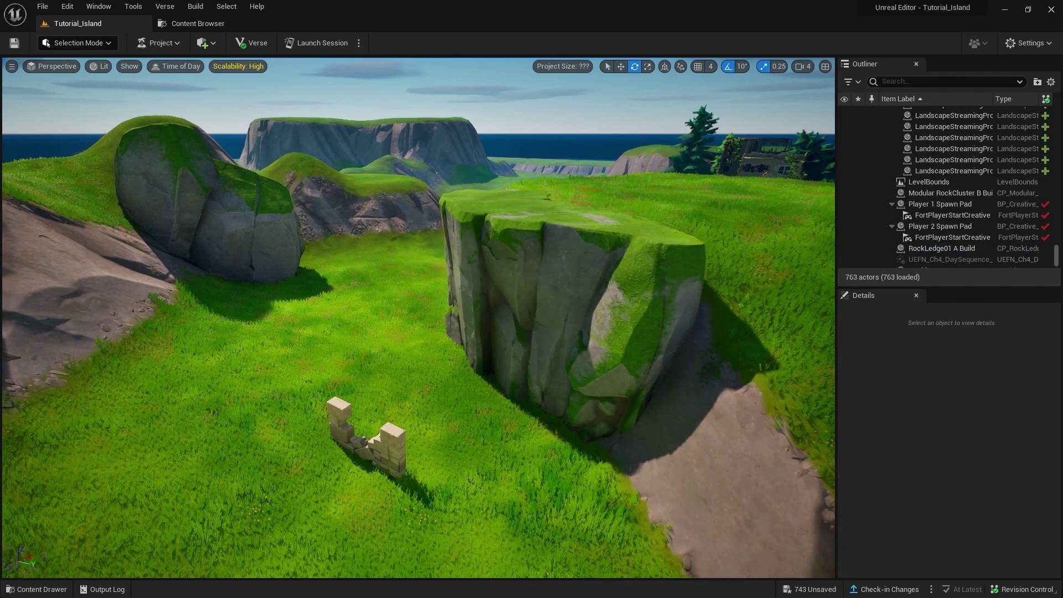
{"action": "left_click", "coordinate": [449, 286]}
{"action": "key", "text": "w"}
{"action": "key", "text": "f"}
{"action": "left_click_drag", "start_coordinate": [493, 290], "coordinate": [508, 297]}
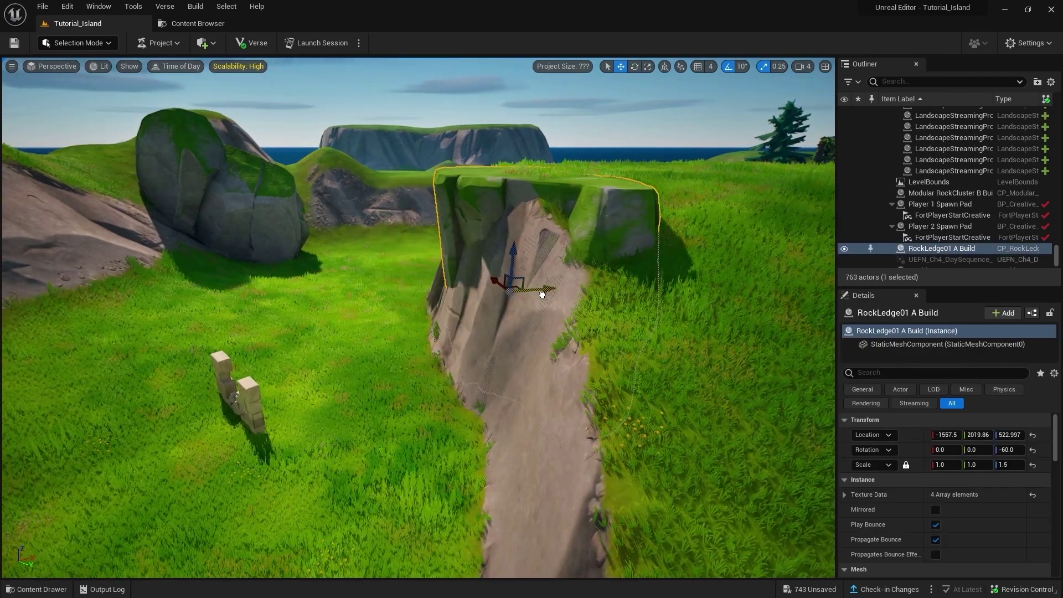
{"action": "scroll", "coordinate": [487, 300], "scroll_direction": "up", "scroll_amount": 5}
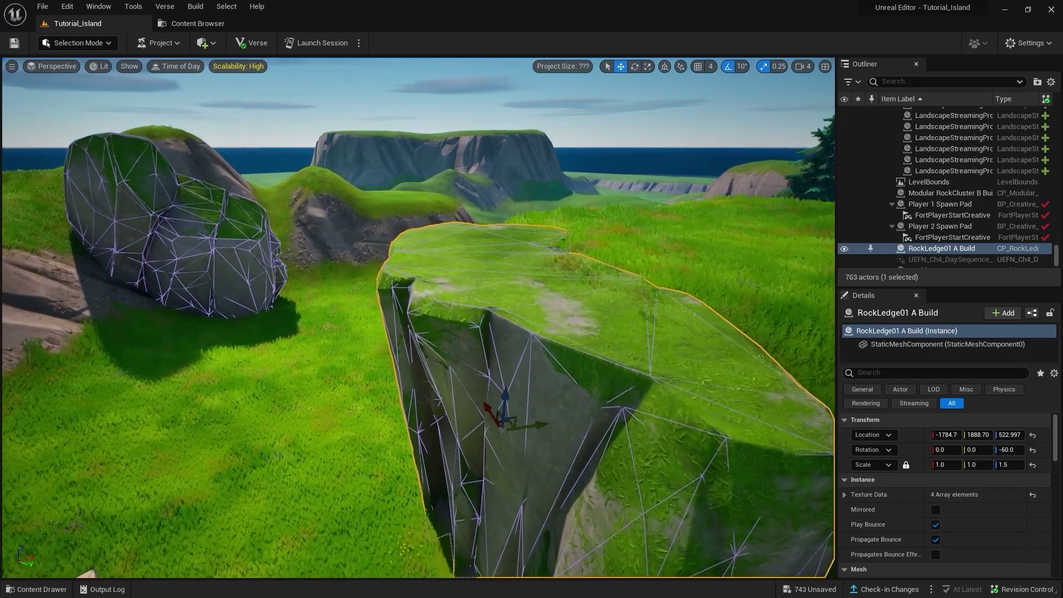
{"action": "mouse_move", "coordinate": [482, 304]}
{"action": "right_mouse_down"}
{"action": "mouse_move", "coordinate": [482, 343]}
{"action": "mouse_move", "coordinate": [844, 389]}
{"action": "right_mouse_up"}
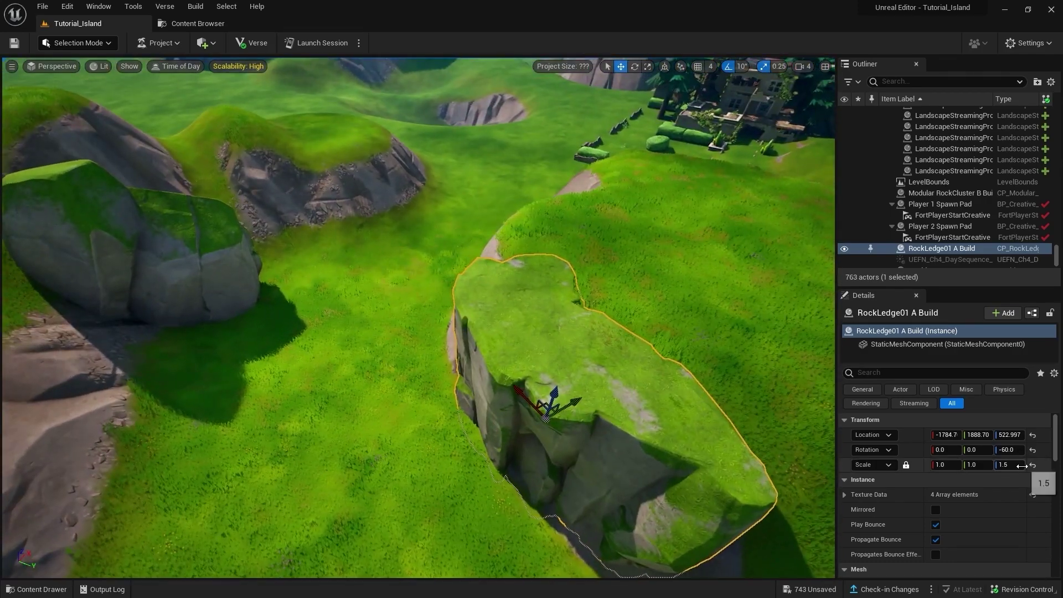
{"action": "right_click_drag", "start_coordinate": [558, 563], "coordinate": [505, 517]}
Place a RockChunkLG C Build, move it across the island and scale it to 2.0
{"action": "key", "text": "ctrl+space"}
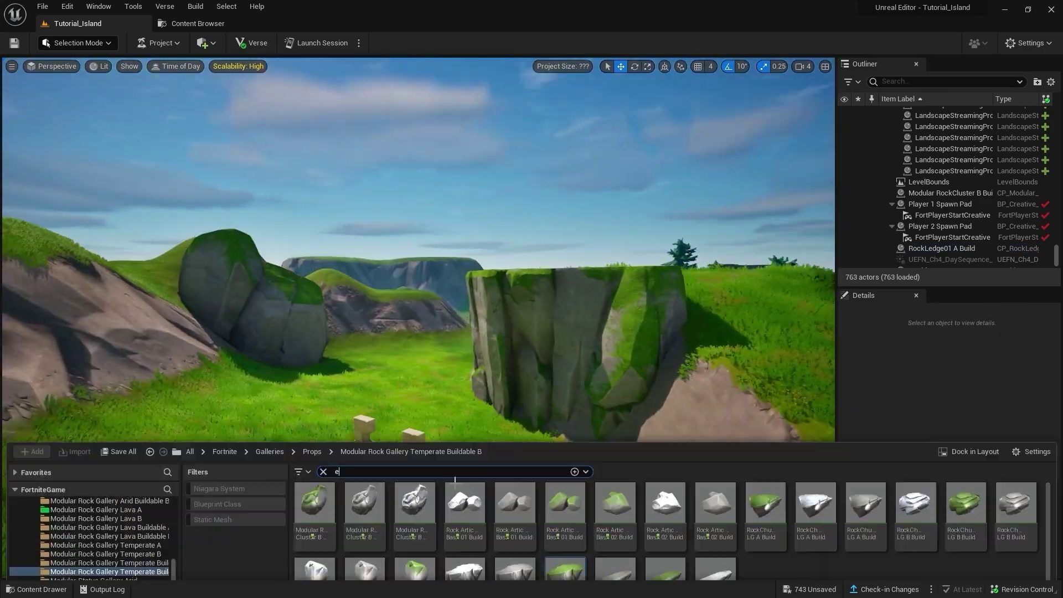
{"action": "left_click_drag", "start_coordinate": [421, 511], "coordinate": [158, 352]}
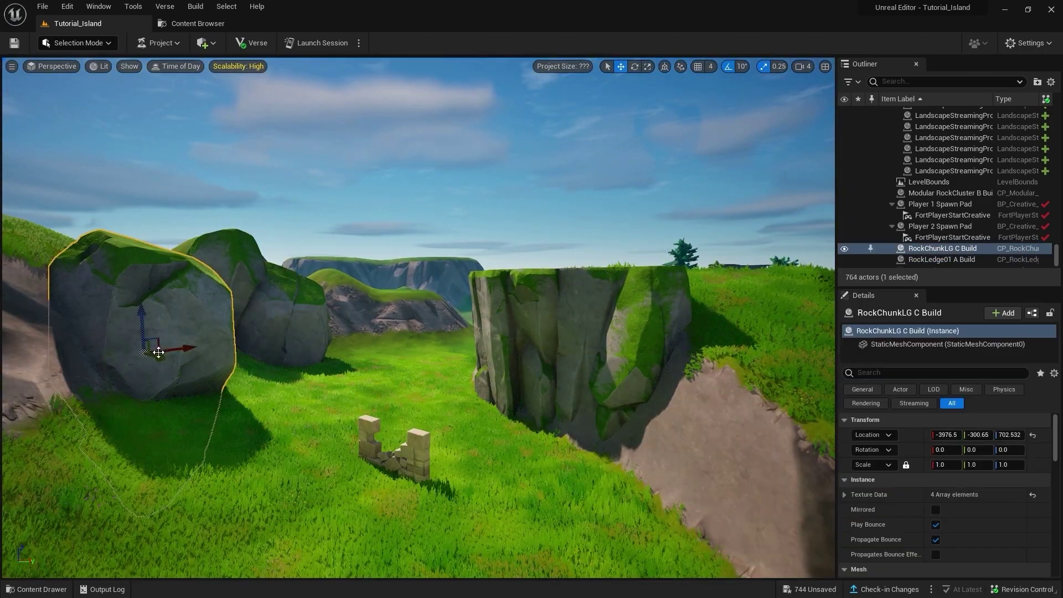
{"action": "right_click_drag", "start_coordinate": [144, 326], "coordinate": [143, 325]}
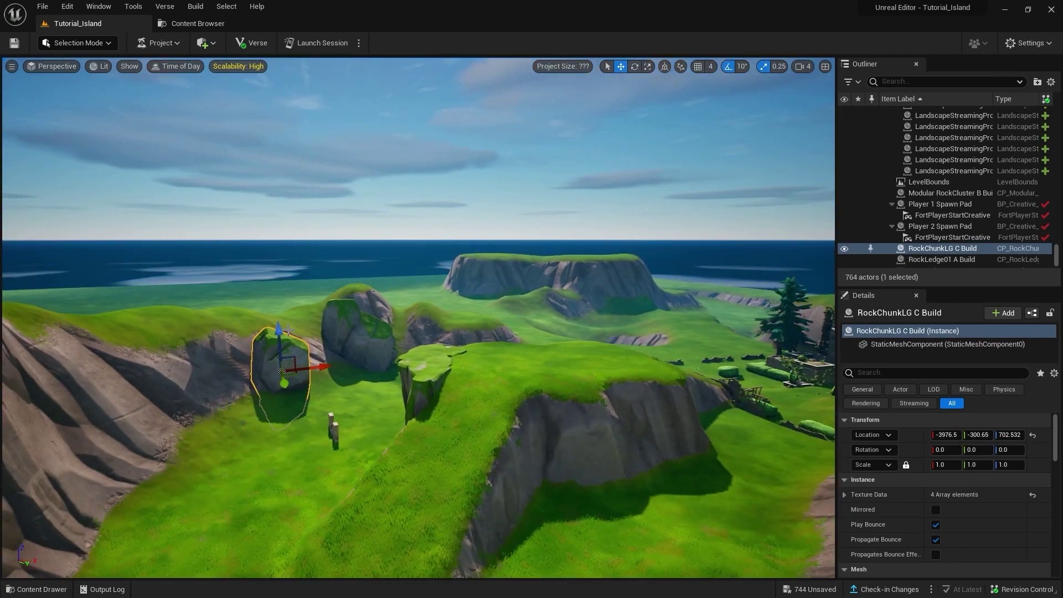
{"action": "left_click_drag", "start_coordinate": [277, 320], "coordinate": [332, 148]}
{"action": "key", "text": "f"}
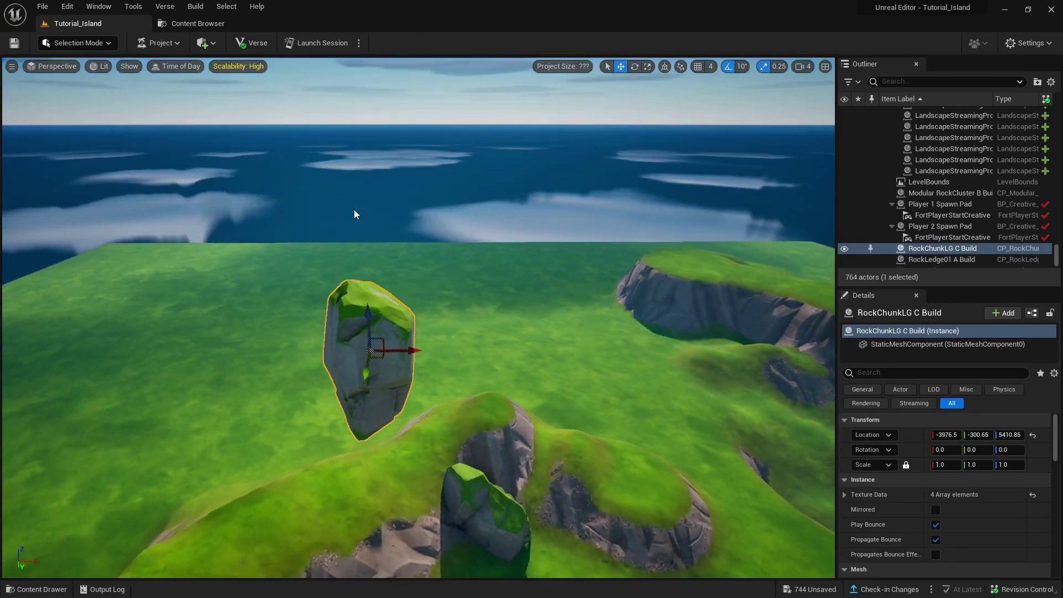
{"action": "left_click_drag", "start_coordinate": [388, 372], "coordinate": [319, 338], "text": "shift"}
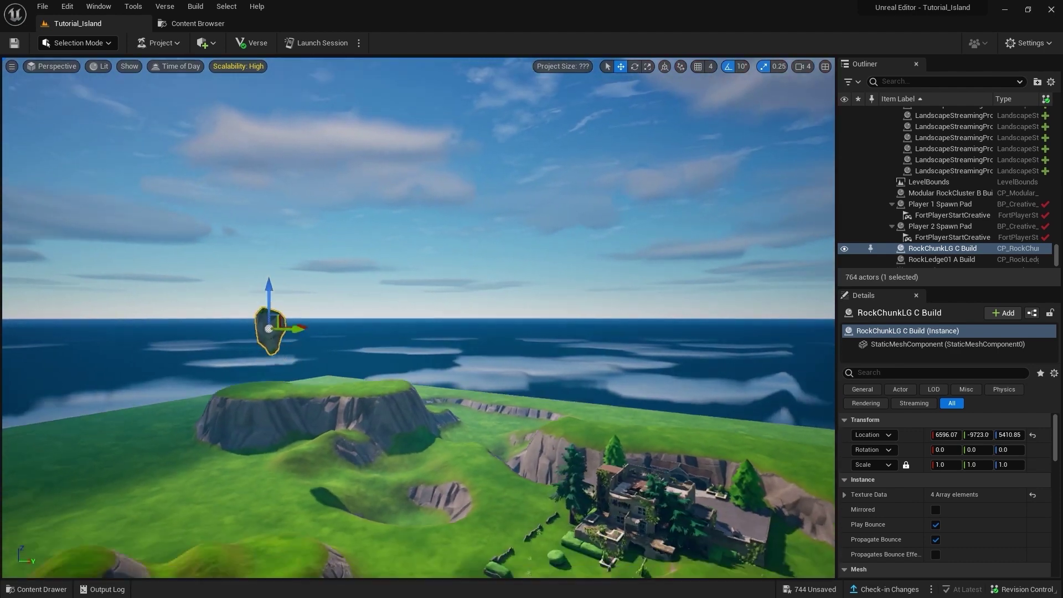
{"action": "key", "text": "r"}
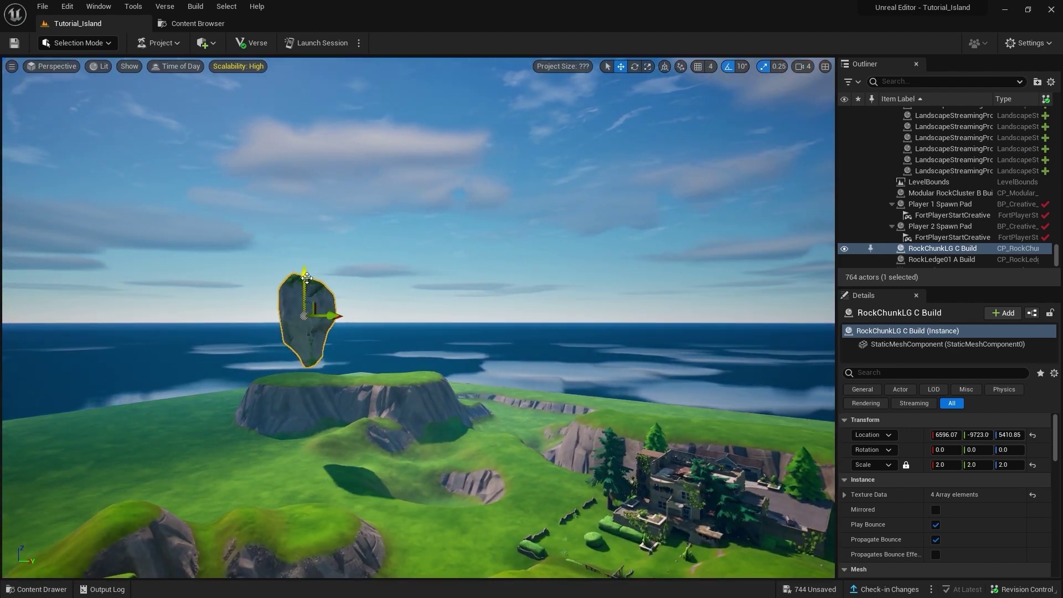
Alt-drag a duplicate of the rock chunk, rotate it and shift it down-right
{"action": "left_click_drag", "start_coordinate": [335, 202], "coordinate": [503, 220], "text": "alt"}
{"action": "key", "text": "e"}
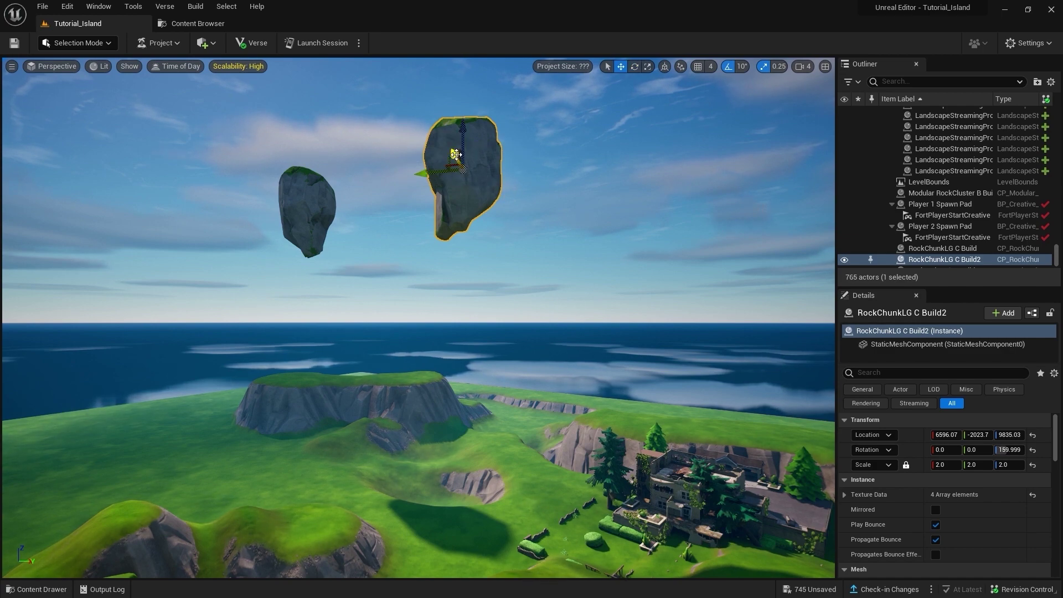
{"action": "left_click_drag", "start_coordinate": [455, 154], "coordinate": [478, 194]}
Drop a second RockLedge01 A Build onto the grass near the mansion lawn
{"action": "key", "text": "ctrl+space"}
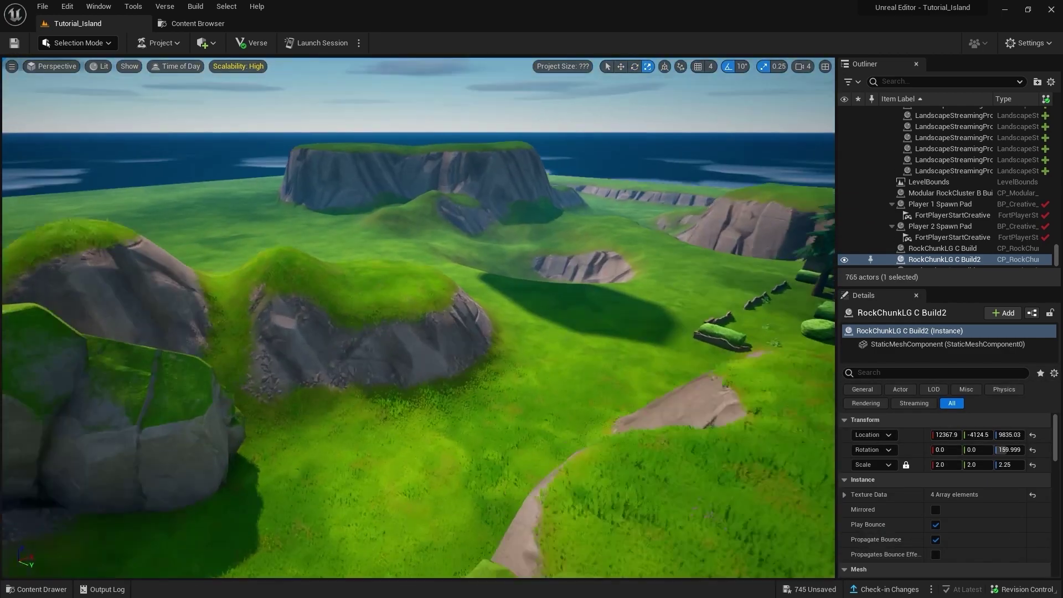
{"action": "key", "text": "ctrl+space"}
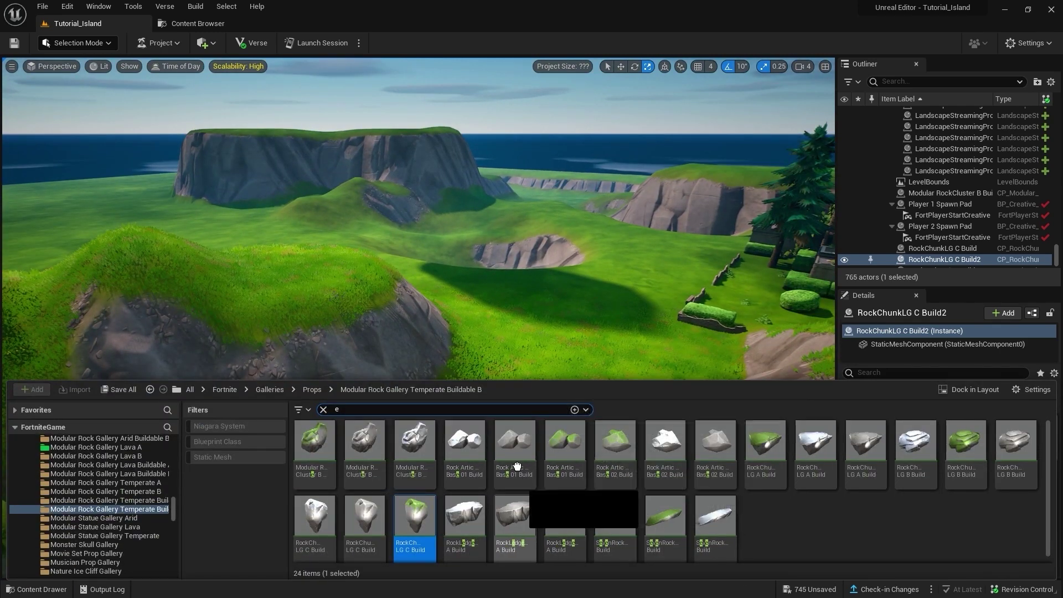
{"action": "left_click_drag", "start_coordinate": [517, 467], "coordinate": [509, 389]}
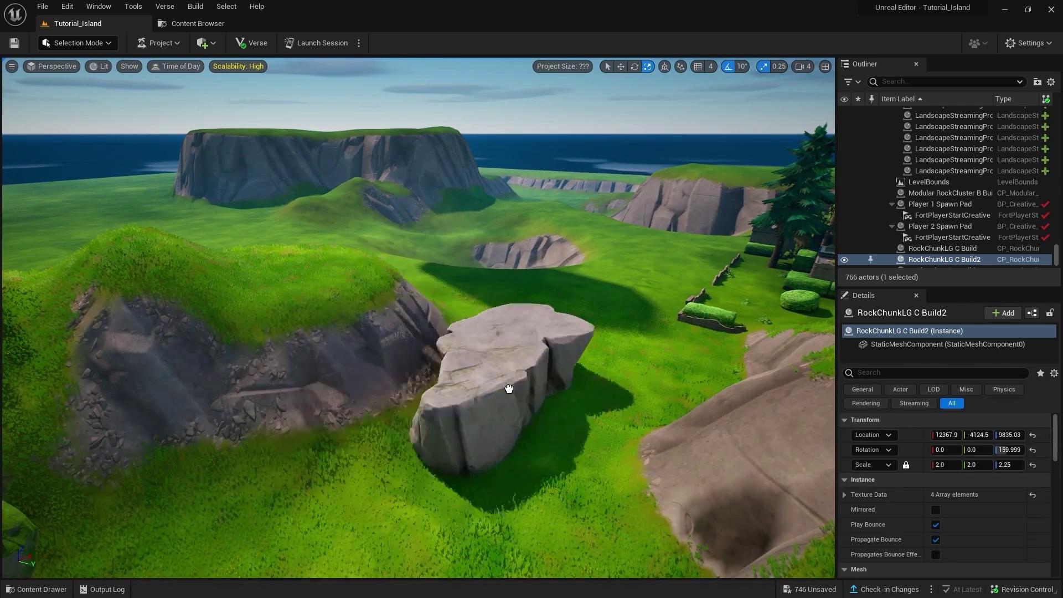
{"action": "left_click_drag", "start_coordinate": [509, 389], "coordinate": [592, 338]}
{"action": "mouse_move", "coordinate": [593, 338]}
{"action": "right_mouse_down"}
{"action": "mouse_move", "coordinate": [593, 249]}
{"action": "mouse_move", "coordinate": [544, 358]}
{"action": "right_mouse_up"}
Place a mossy Modular RockCluster a from the Temperate Buildable A folder
{"action": "key", "text": "ctrl+space"}
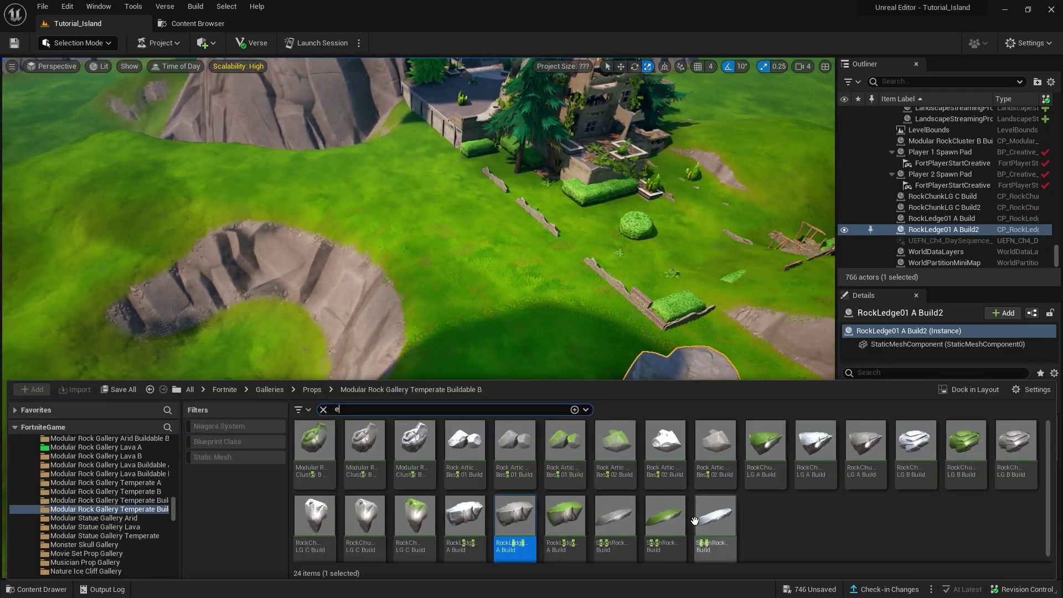
{"action": "left_click", "coordinate": [94, 447]}
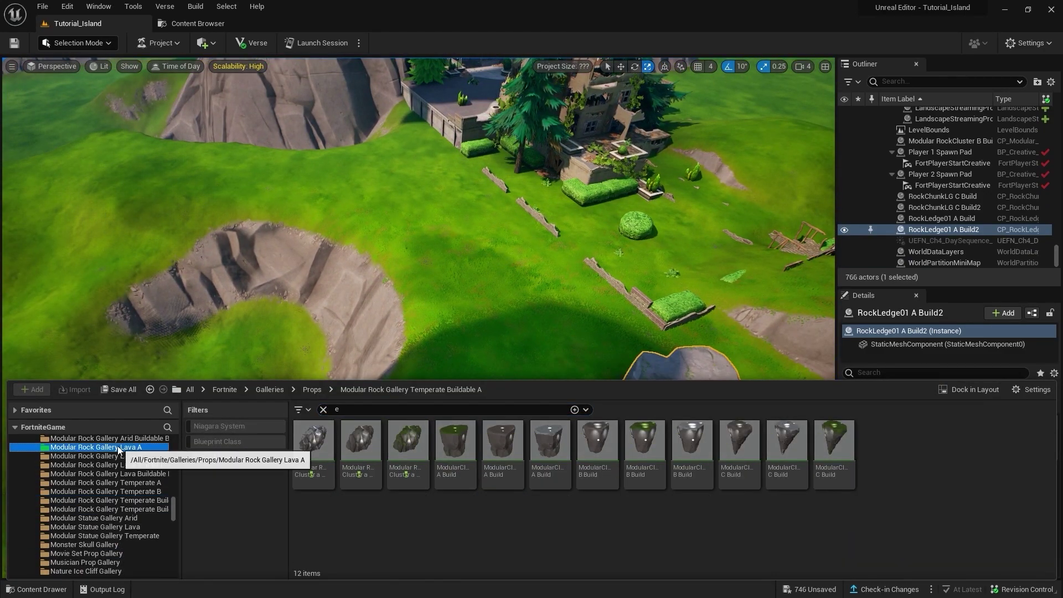
{"action": "left_click_drag", "start_coordinate": [392, 451], "coordinate": [258, 122]}
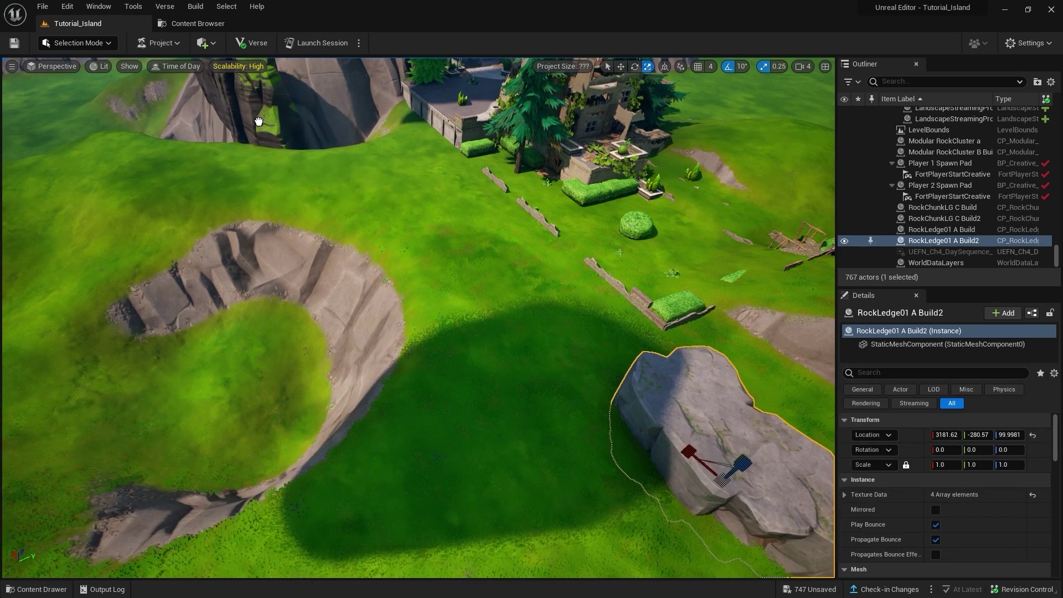
Scale the mossy Modular RockCluster a to 1.5
{"action": "key", "text": "f"}
{"action": "key", "text": "e"}
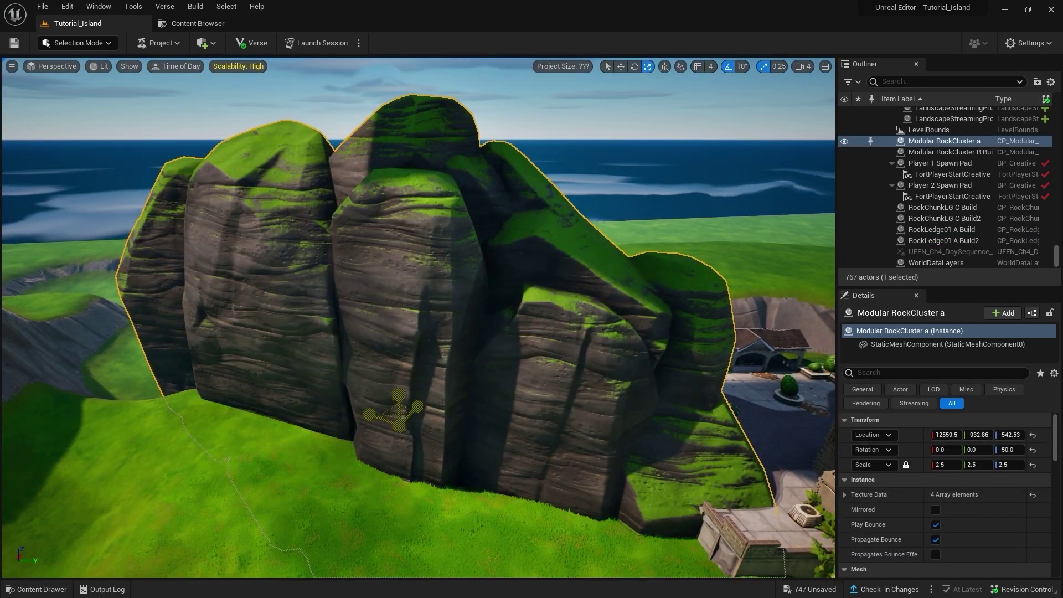
{"action": "left_click_drag", "start_coordinate": [397, 434], "coordinate": [410, 421]}
{"action": "mouse_move", "coordinate": [410, 421]}
{"action": "right_mouse_down"}
{"action": "mouse_move", "coordinate": [498, 410]}
{"action": "mouse_move", "coordinate": [331, 344]}
{"action": "right_mouse_up"}
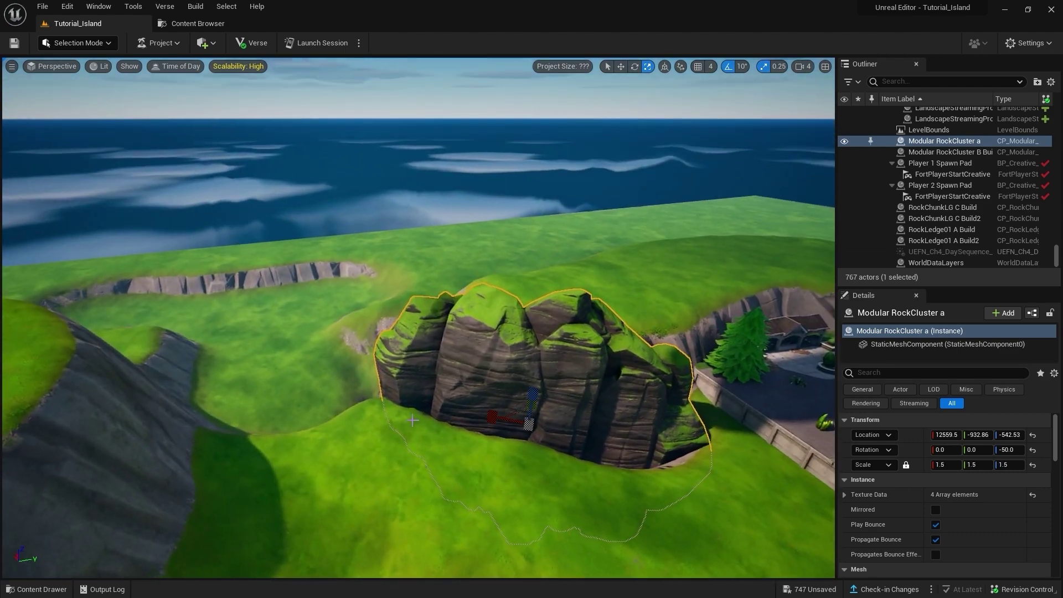
Place a ModularCliff A piece from the Content Drawer beside the rock cluster
{"action": "key", "text": "ctrl+space"}
{"action": "mouse_move", "coordinate": [331, 343]}
{"action": "left_mouse_down"}
{"action": "mouse_move", "coordinate": [389, 356]}
{"action": "mouse_move", "coordinate": [398, 306]}
{"action": "left_mouse_up"}
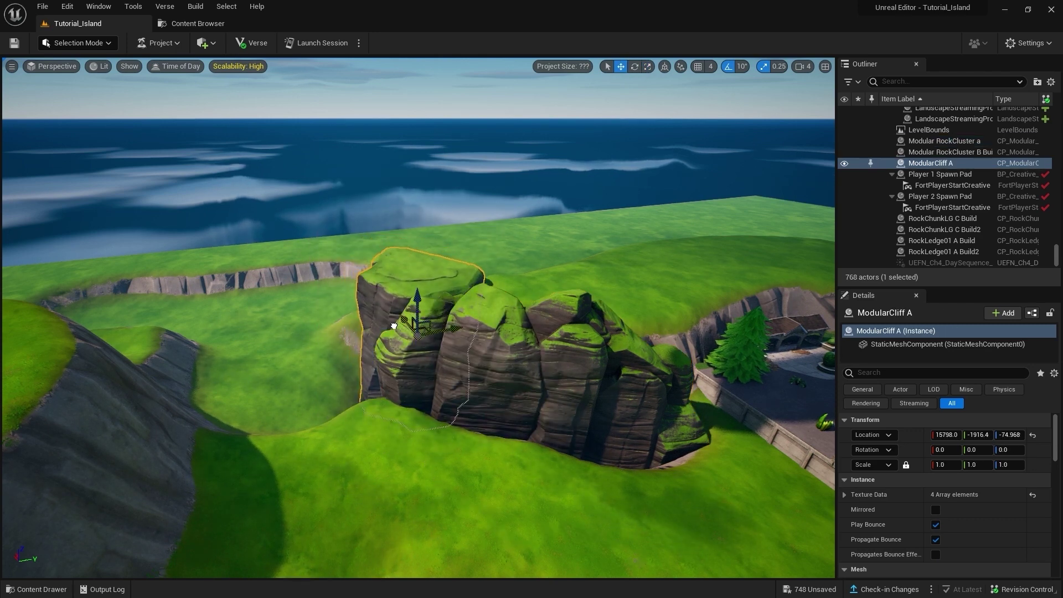
{"action": "key", "text": "Escape"}
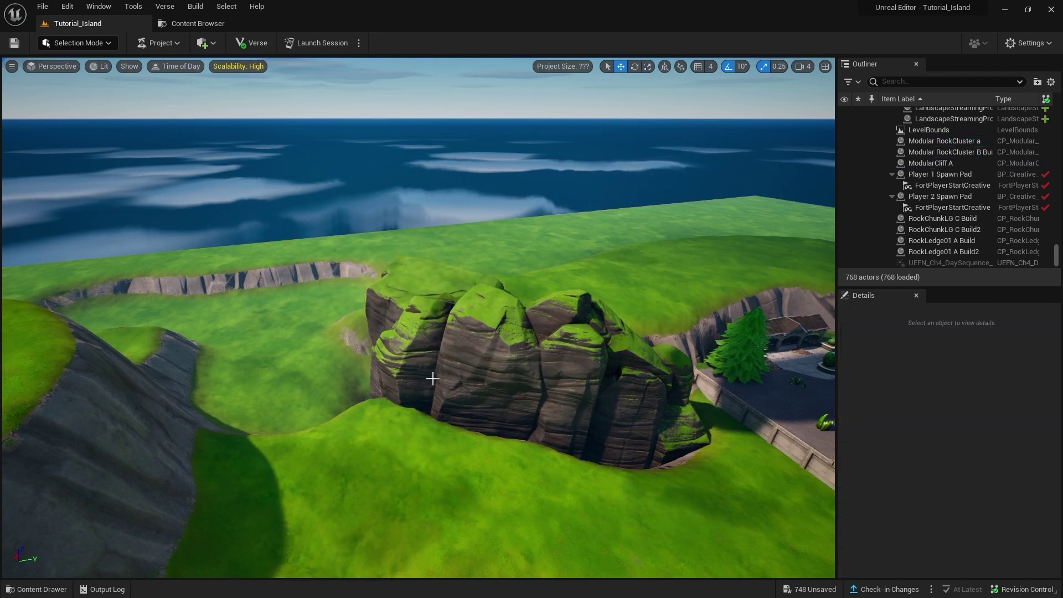
{"action": "left_click", "coordinate": [433, 378]}
{"action": "mouse_move", "coordinate": [433, 378]}
{"action": "left_mouse_down", "text": "alt"}
{"action": "mouse_move", "coordinate": [471, 439]}
{"action": "mouse_move", "coordinate": [505, 298]}
{"action": "mouse_move", "coordinate": [421, 392]}
{"action": "left_mouse_up", "text": "alt"}
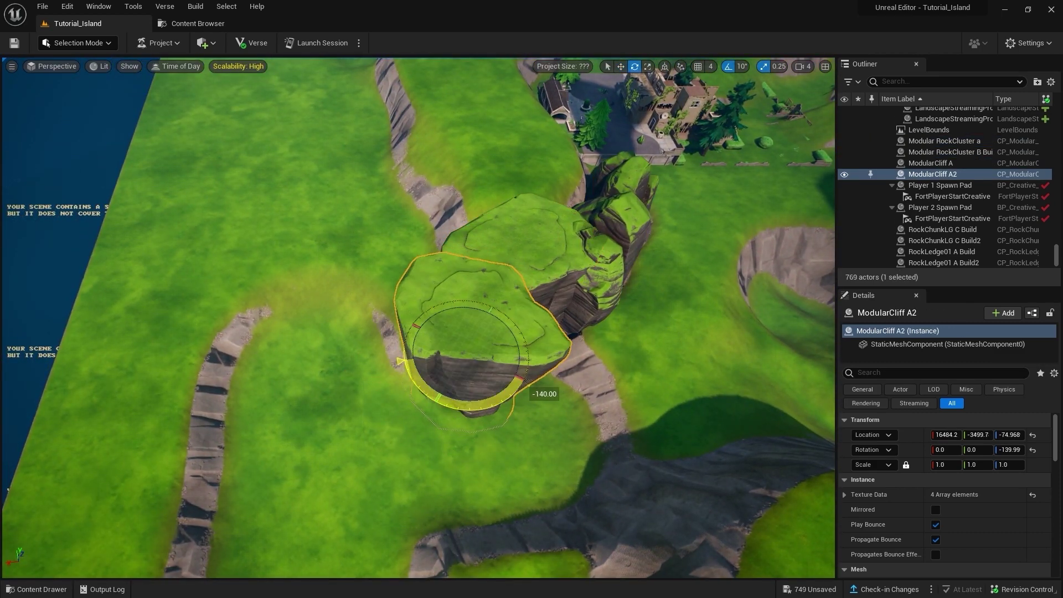
{"action": "left_click_drag", "start_coordinate": [520, 377], "coordinate": [521, 232], "text": "alt"}
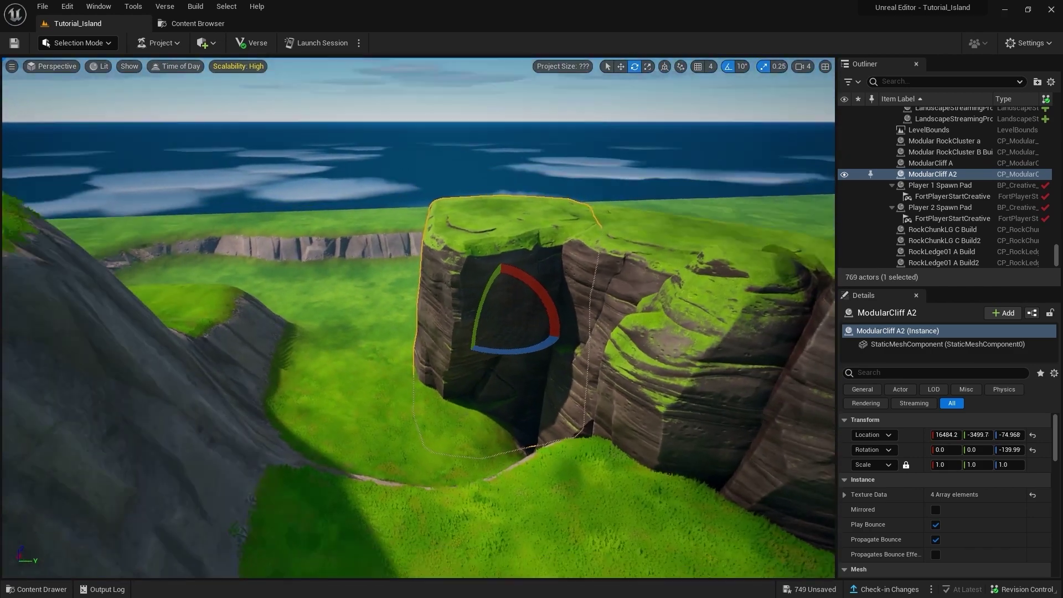
{"action": "left_click_drag", "start_coordinate": [481, 361], "coordinate": [487, 499], "text": "alt"}
Alt-drag duplicates of ModularCliff A and turn the third cliff piece around
{"action": "key", "text": "w"}
{"action": "left_click_drag", "start_coordinate": [579, 270], "coordinate": [407, 286], "text": "alt"}
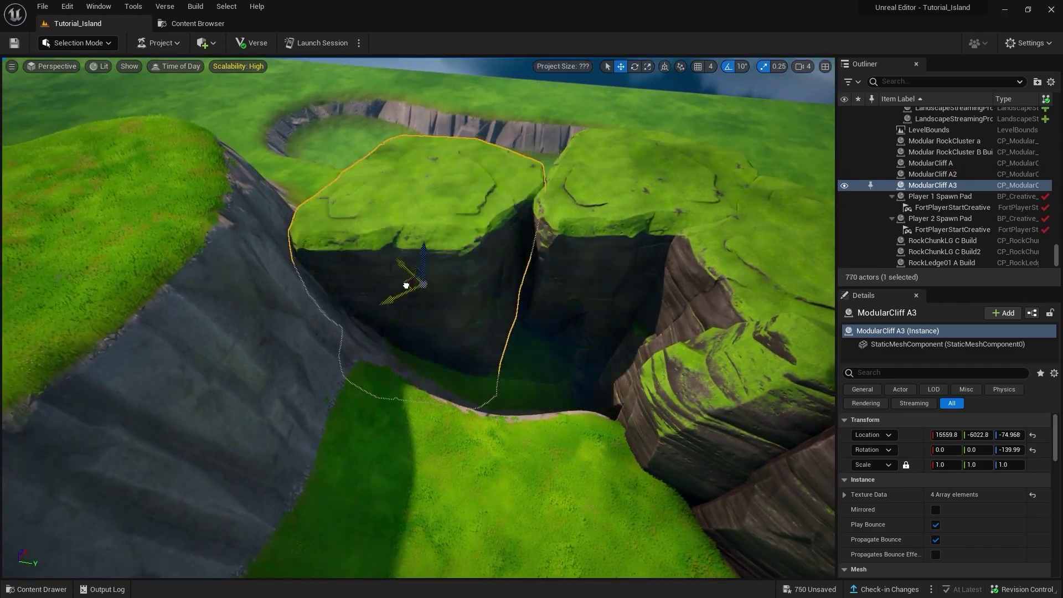
{"action": "left_click_drag", "start_coordinate": [413, 335], "coordinate": [453, 298]}
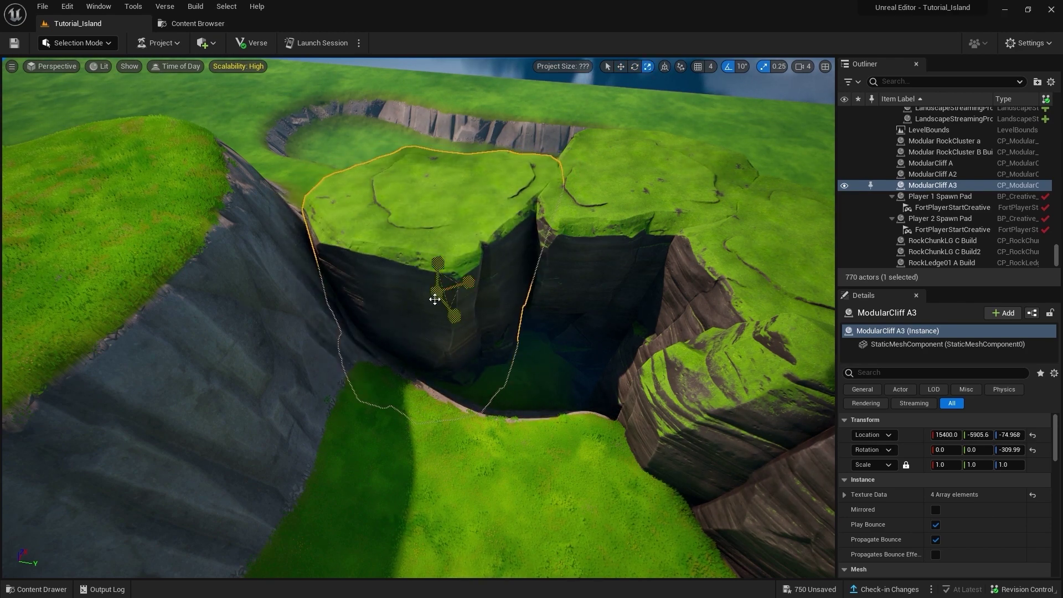
{"action": "key", "text": "Escape"}
Inspect the second and third cliff pieces from the chasm and from above
{"action": "right_click_drag", "start_coordinate": [442, 301], "coordinate": [442, 254]}
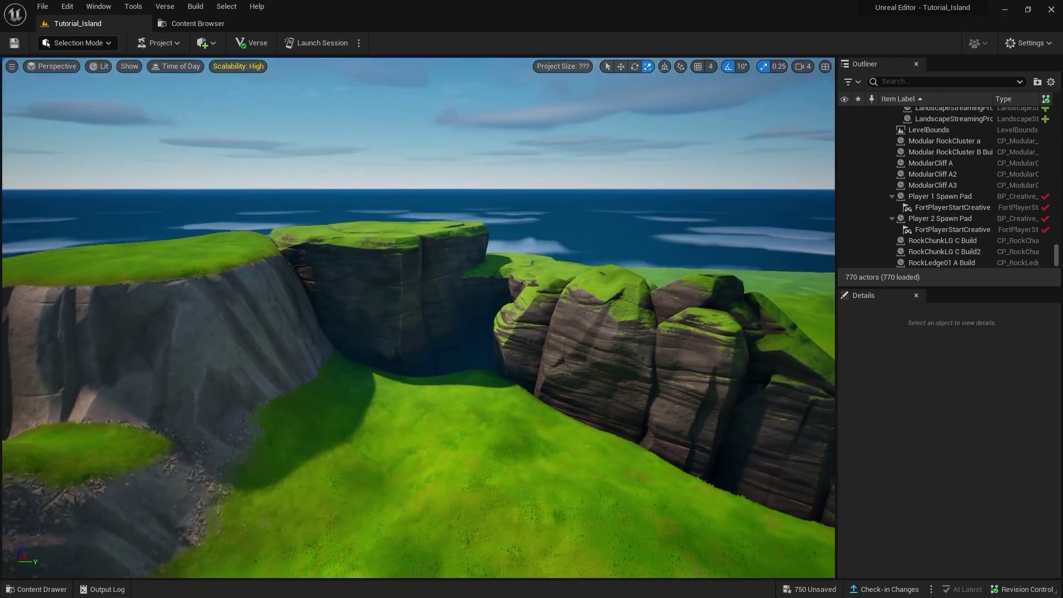
{"action": "right_click_drag", "start_coordinate": [446, 316], "coordinate": [447, 315]}
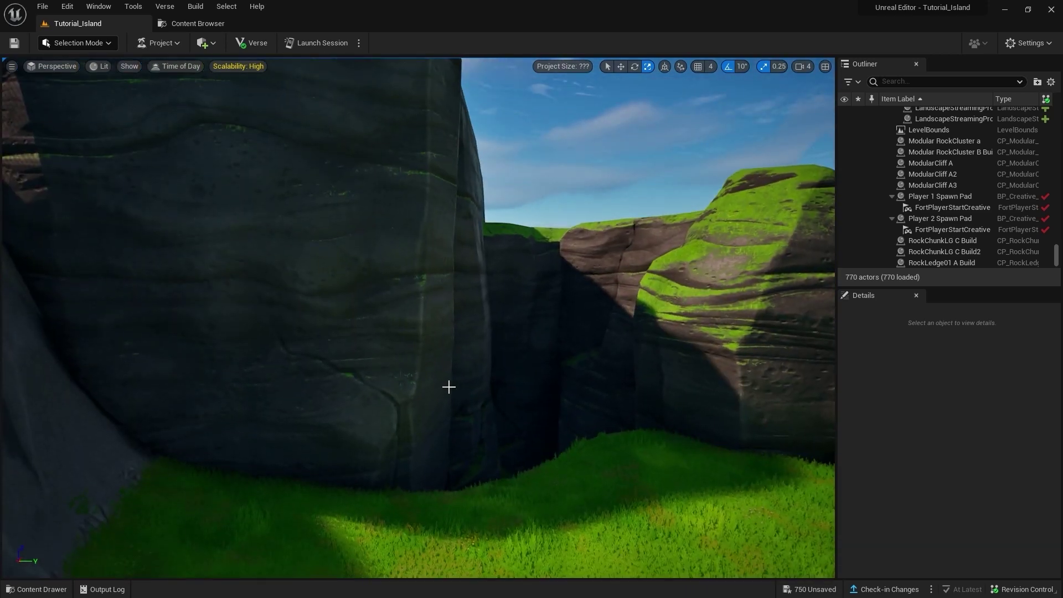
{"action": "scroll", "coordinate": [448, 386], "scroll_direction": "down", "scroll_amount": 5}
{"action": "left_click", "coordinate": [582, 410]}
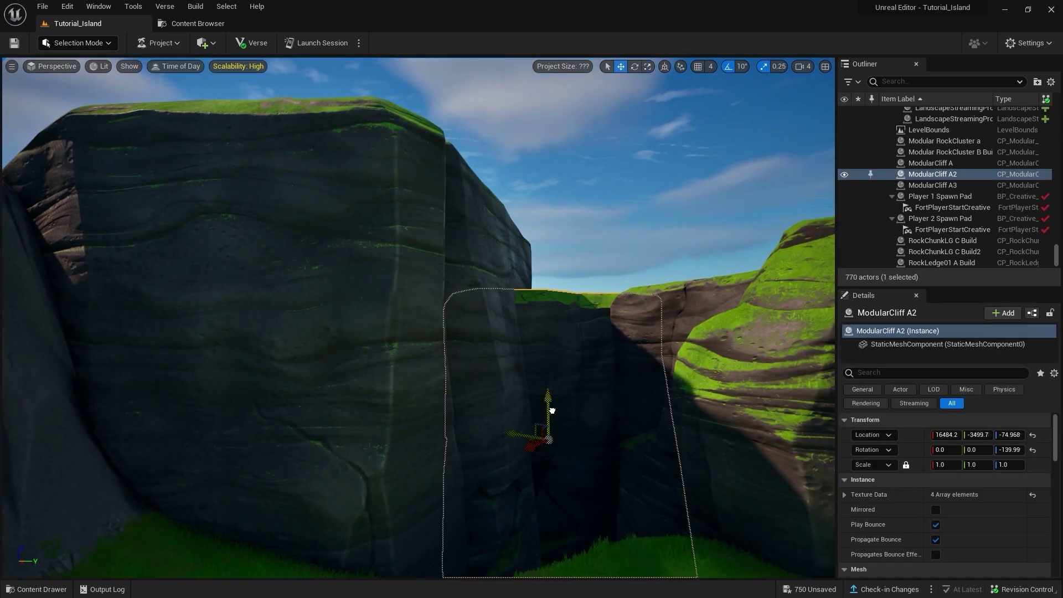
{"action": "key", "text": "Escape"}
{"action": "right_click_drag", "start_coordinate": [561, 387], "coordinate": [562, 388]}
{"action": "left_click", "coordinate": [484, 368]}
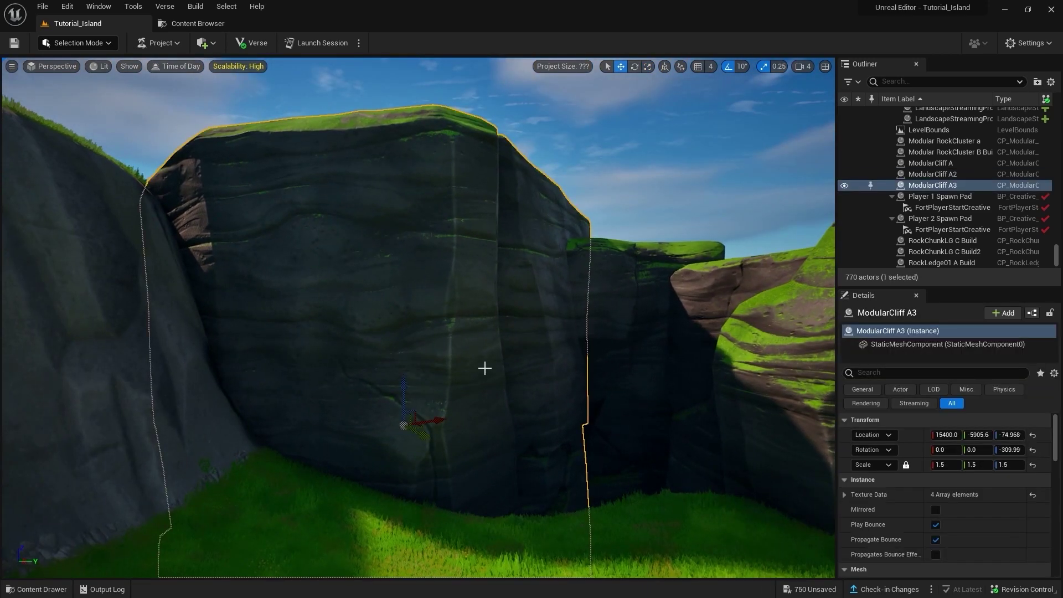
{"action": "right_click_drag", "start_coordinate": [457, 422], "coordinate": [458, 423]}
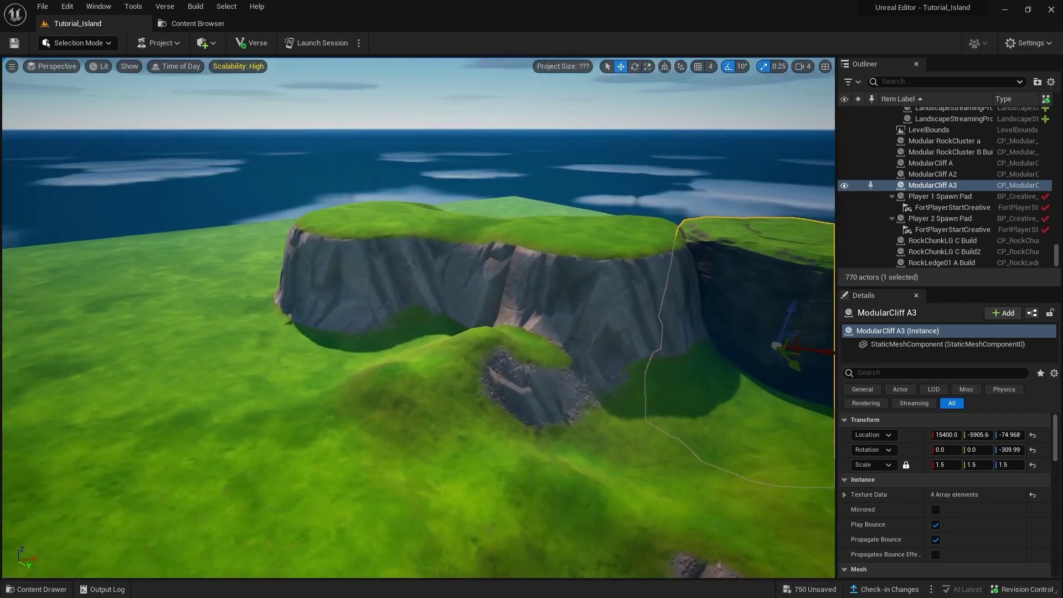
{"action": "key", "text": "ctrl+space"}
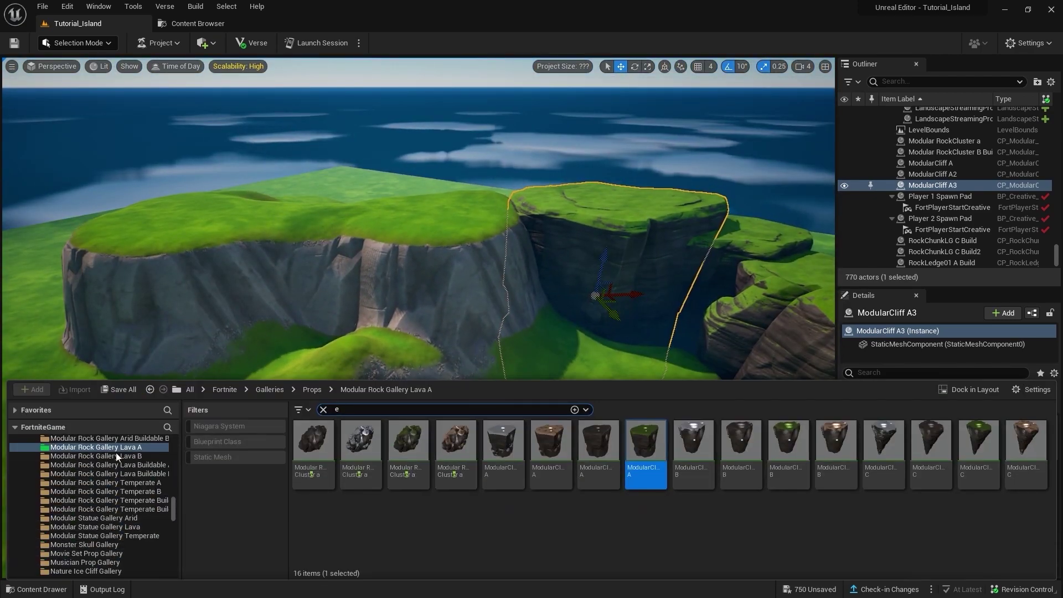
Try a red arid cliff piece against the plateau, then undo it
{"action": "scroll", "coordinate": [119, 497], "scroll_direction": "up", "scroll_amount": 3}
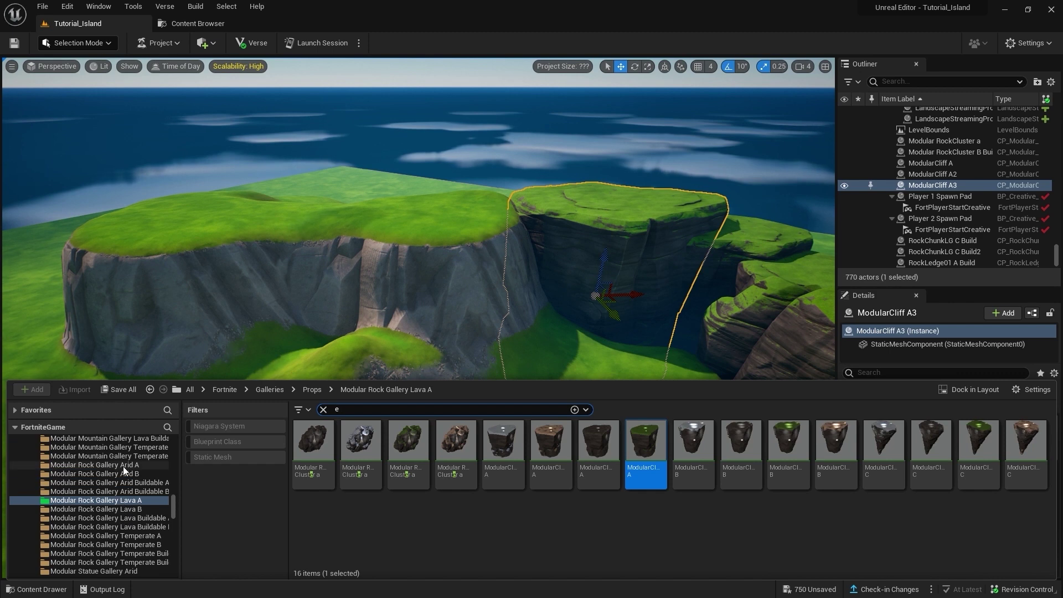
{"action": "left_click", "coordinate": [123, 466]}
{"action": "right_click_drag", "start_coordinate": [498, 332], "coordinate": [499, 310]}
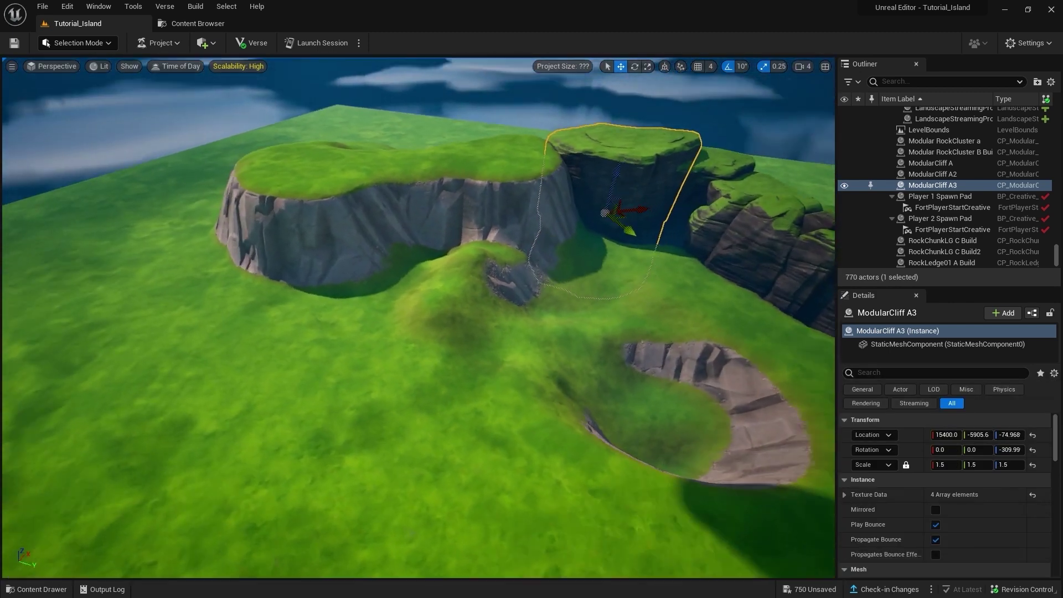
{"action": "key", "text": "ctrl+space"}
{"action": "mouse_move", "coordinate": [503, 440]}
{"action": "left_mouse_down"}
{"action": "mouse_move", "coordinate": [338, 267]}
{"action": "mouse_move", "coordinate": [315, 259]}
{"action": "left_mouse_up"}
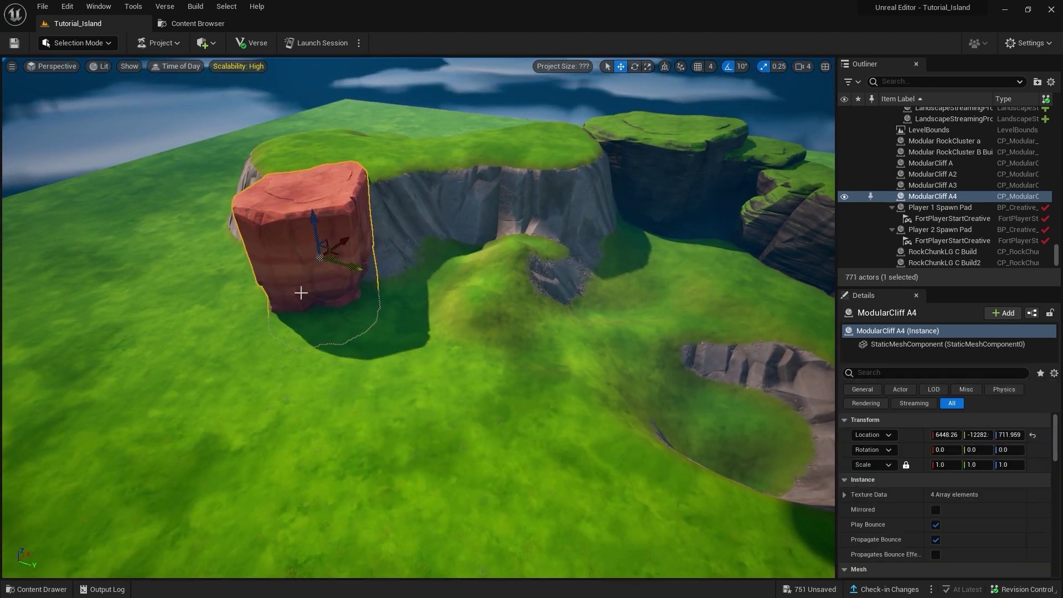
{"action": "key", "text": "ctrl+z"}
Place a grey rock cluster from the Temperate A gallery beside the mansion
{"action": "right_click_drag", "start_coordinate": [301, 293], "coordinate": [333, 277]}
{"action": "key", "text": "ctrl+space"}
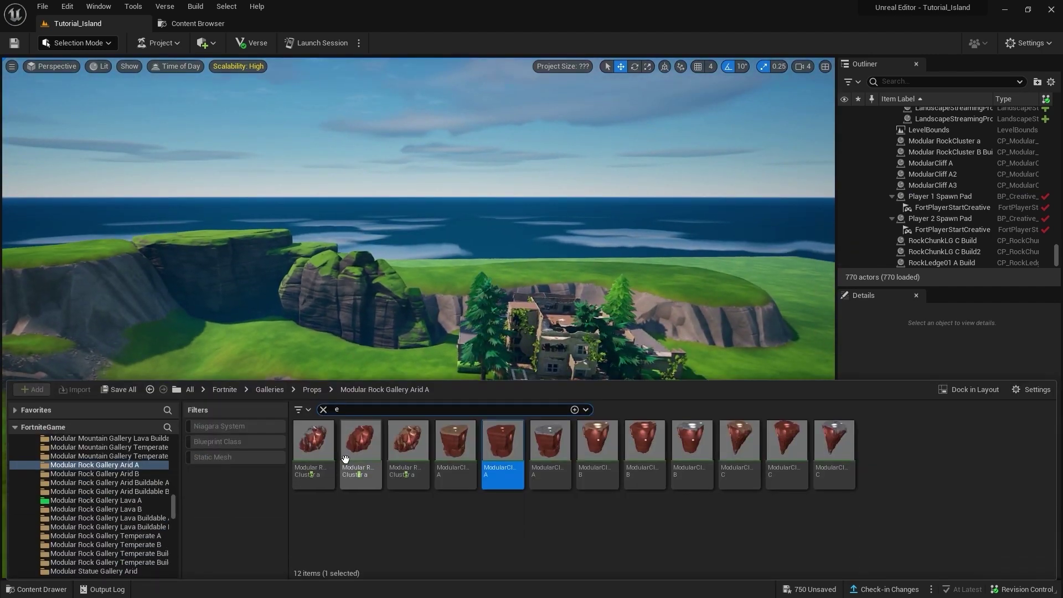
{"action": "left_click", "coordinate": [119, 499]}
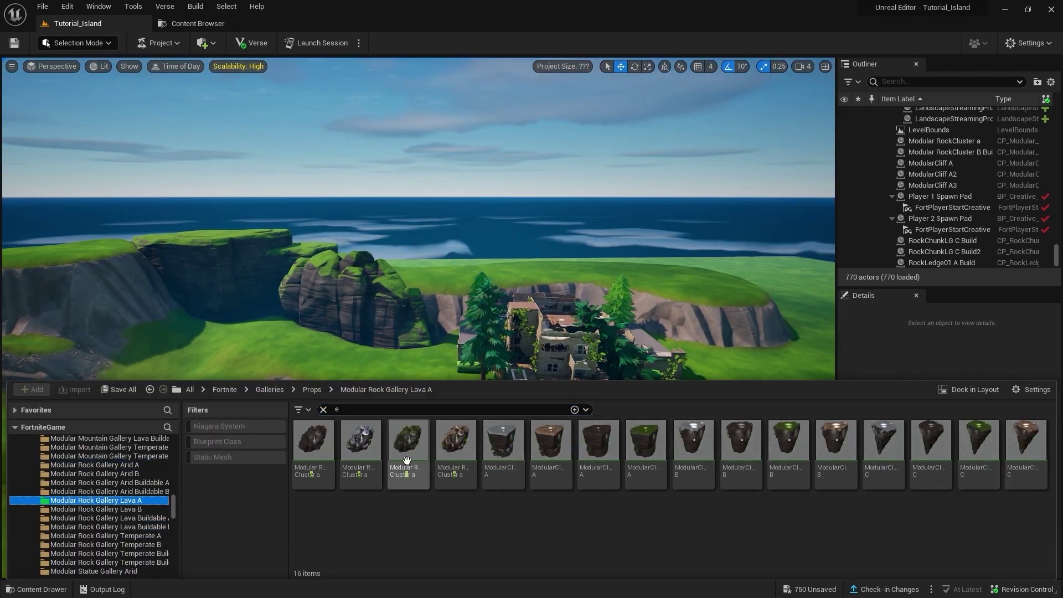
{"action": "left_click_drag", "start_coordinate": [519, 384], "coordinate": [720, 316]}
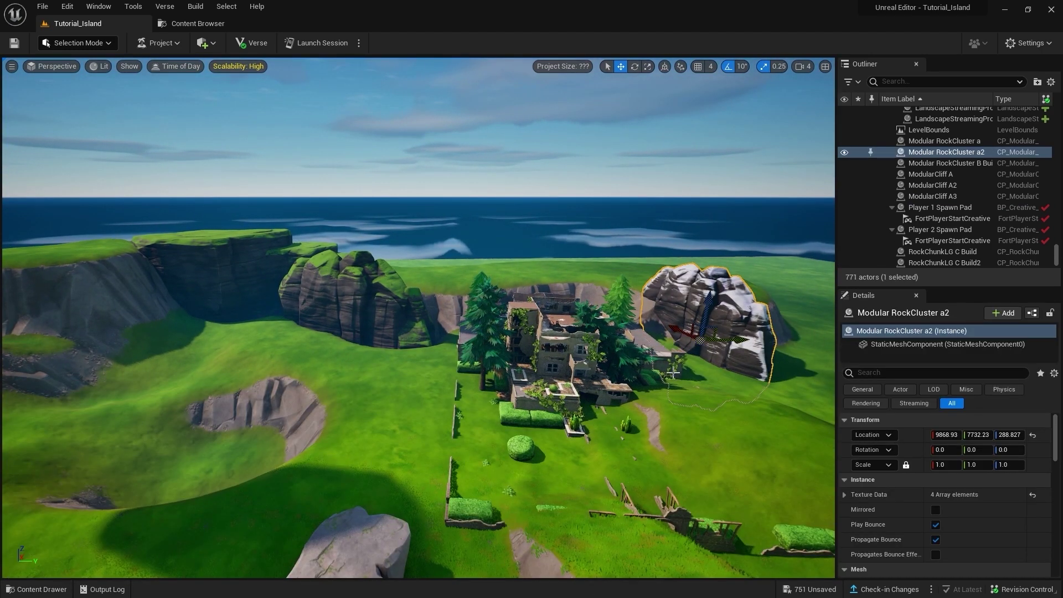
{"action": "key", "text": "ctrl+z"}
{"action": "key", "text": "ctrl+space"}
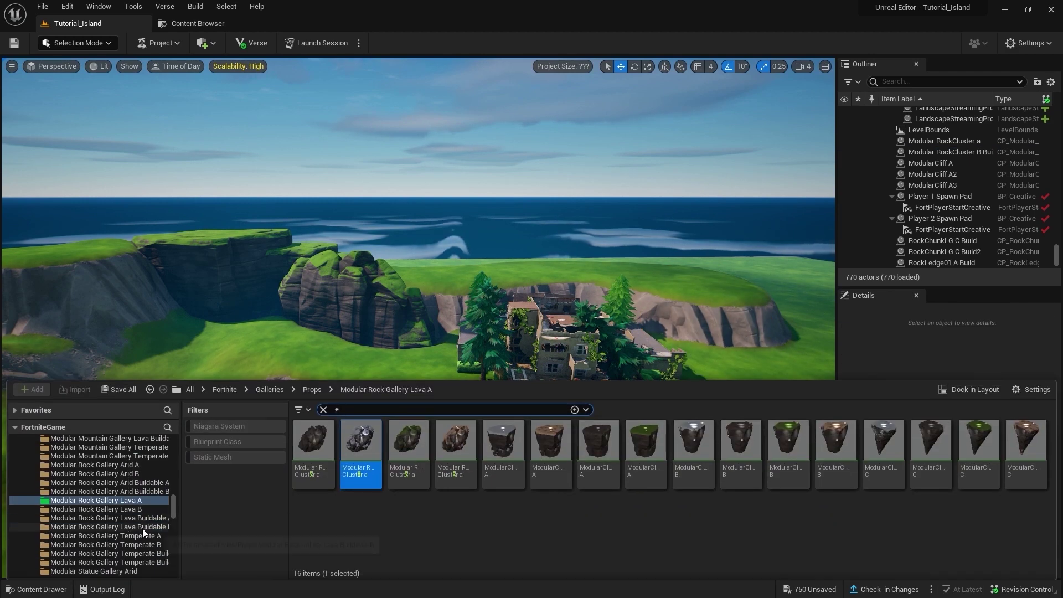
{"action": "left_click", "coordinate": [141, 528]}
{"action": "left_click", "coordinate": [142, 535]}
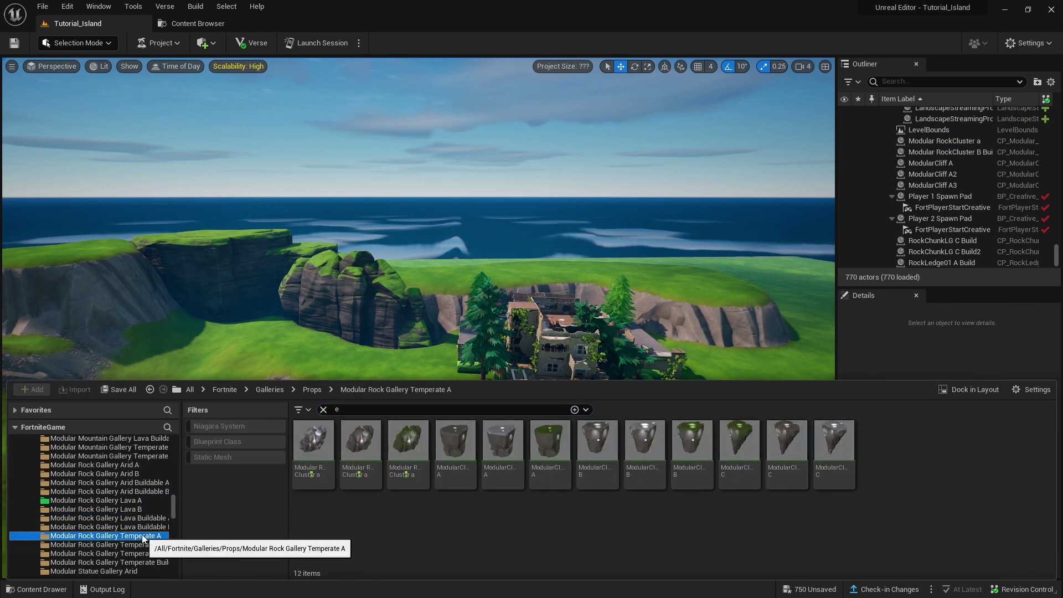
{"action": "key", "text": "ctrl+y"}
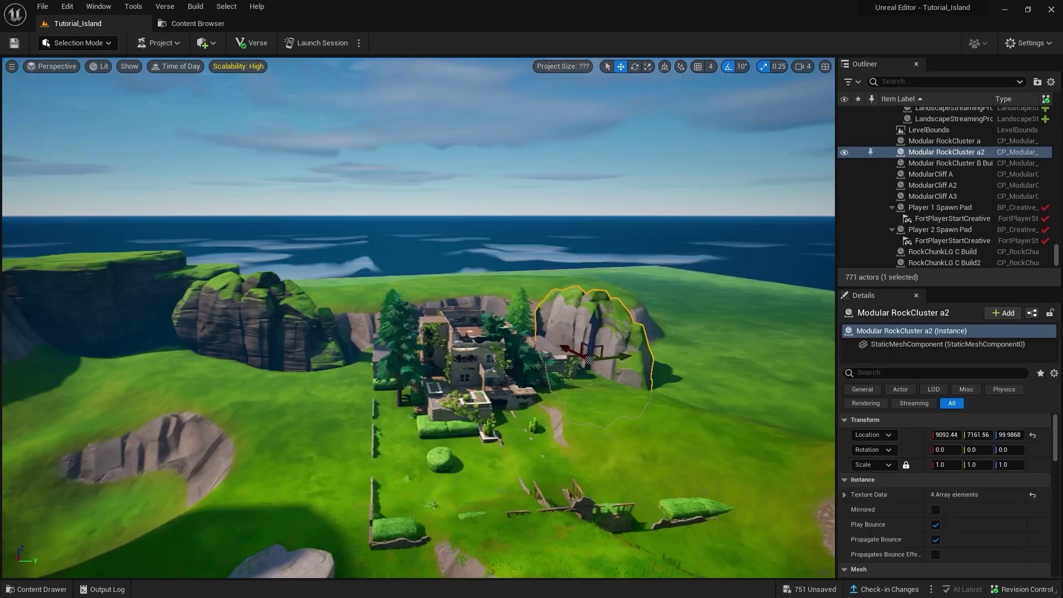
Line the slope with ModularCliff B pieces scaled to 1.5 and turned -130°
{"action": "key", "text": "ctrl+space"}
{"action": "mouse_move", "coordinate": [704, 435]}
{"action": "left_mouse_down"}
{"action": "mouse_move", "coordinate": [492, 357]}
{"action": "mouse_move", "coordinate": [502, 332]}
{"action": "mouse_move", "coordinate": [487, 343]}
{"action": "mouse_move", "coordinate": [597, 357]}
{"action": "mouse_move", "coordinate": [613, 413]}
{"action": "mouse_move", "coordinate": [632, 414]}
{"action": "left_mouse_up"}
{"action": "key", "text": "w"}
{"action": "key", "text": "e"}
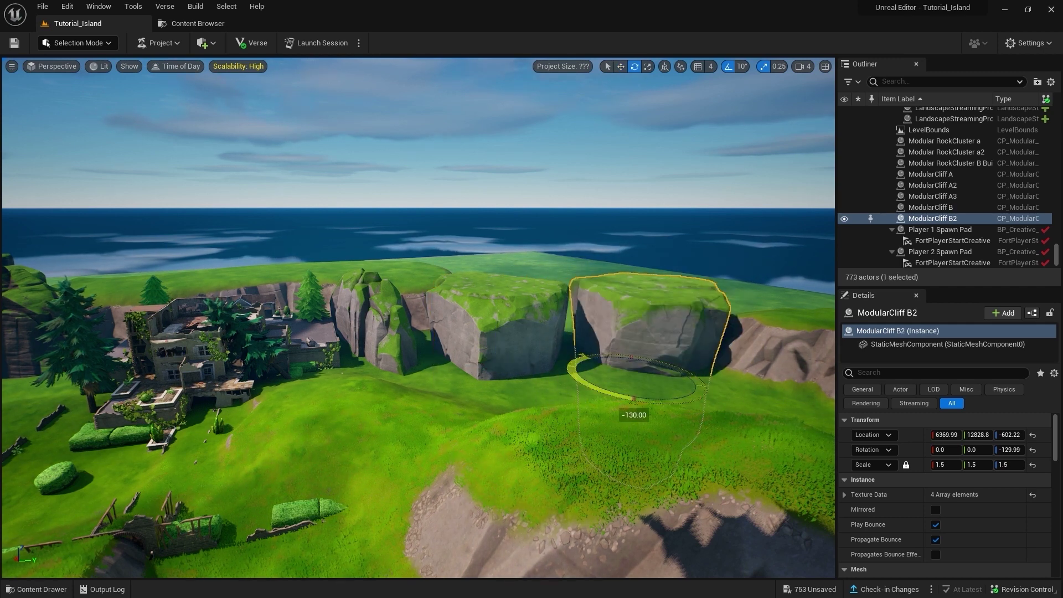
{"action": "key", "text": "Escape"}
Lean Modular RockCluster a3, turned -70°, against the cliffs
{"action": "key", "text": "ctrl+space"}
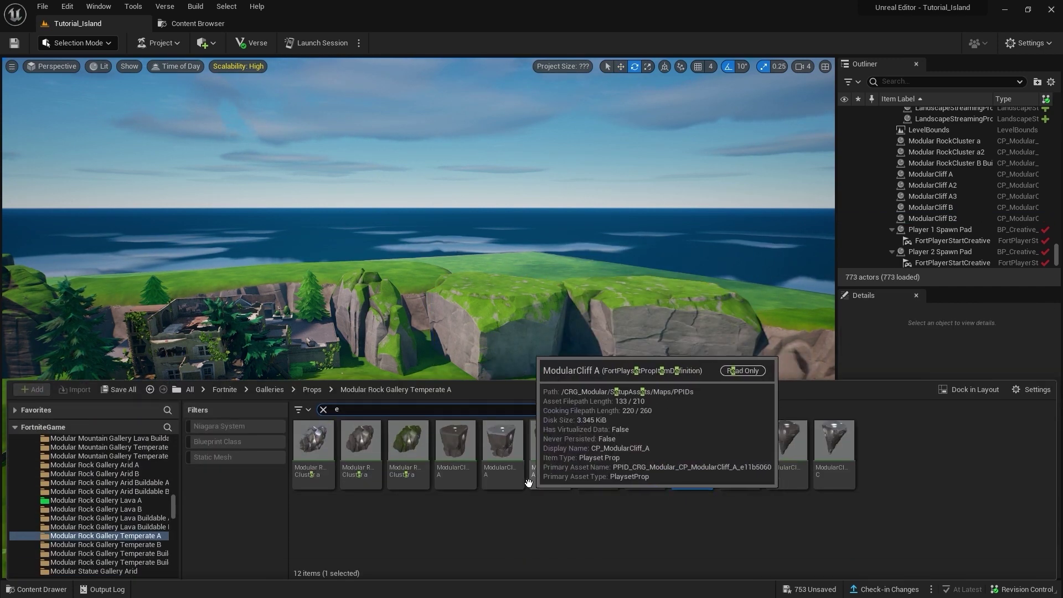
{"action": "left_click_drag", "start_coordinate": [408, 441], "coordinate": [584, 389]}
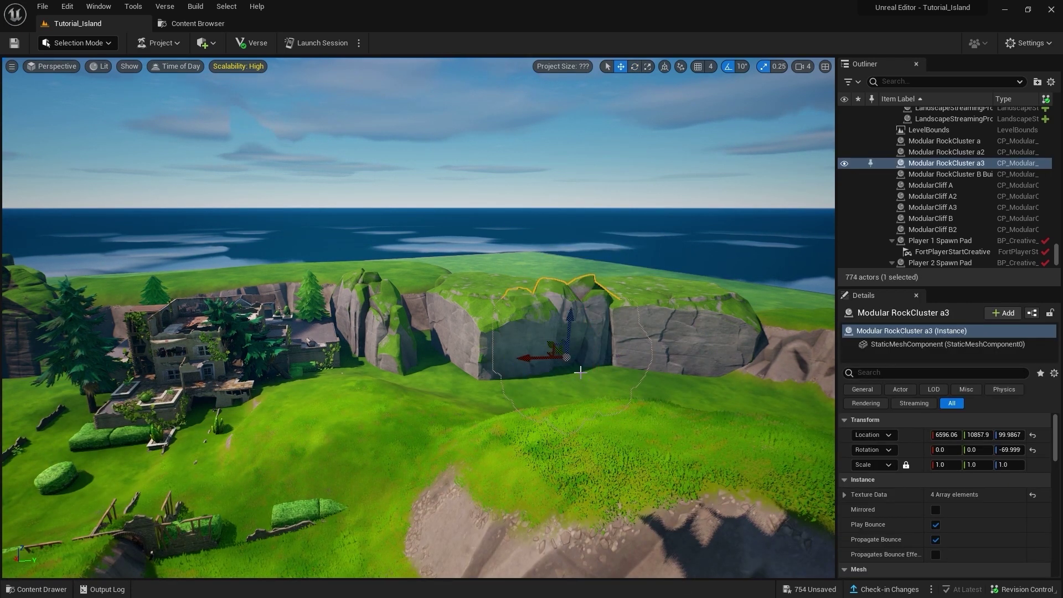
{"action": "right_click_drag", "start_coordinate": [570, 361], "coordinate": [504, 387]}
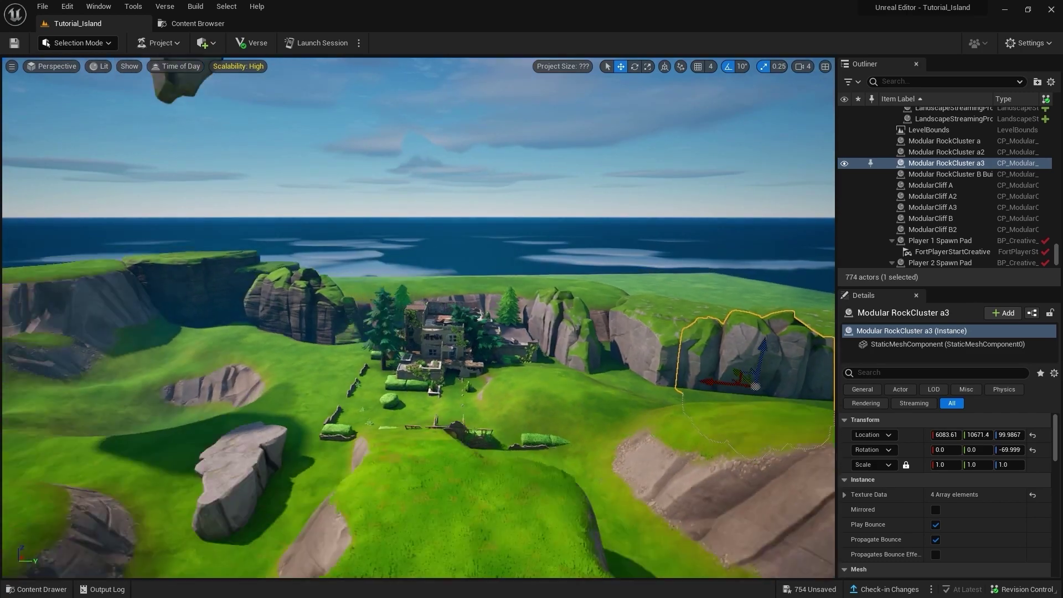
{"action": "key", "text": "ctrl+space"}
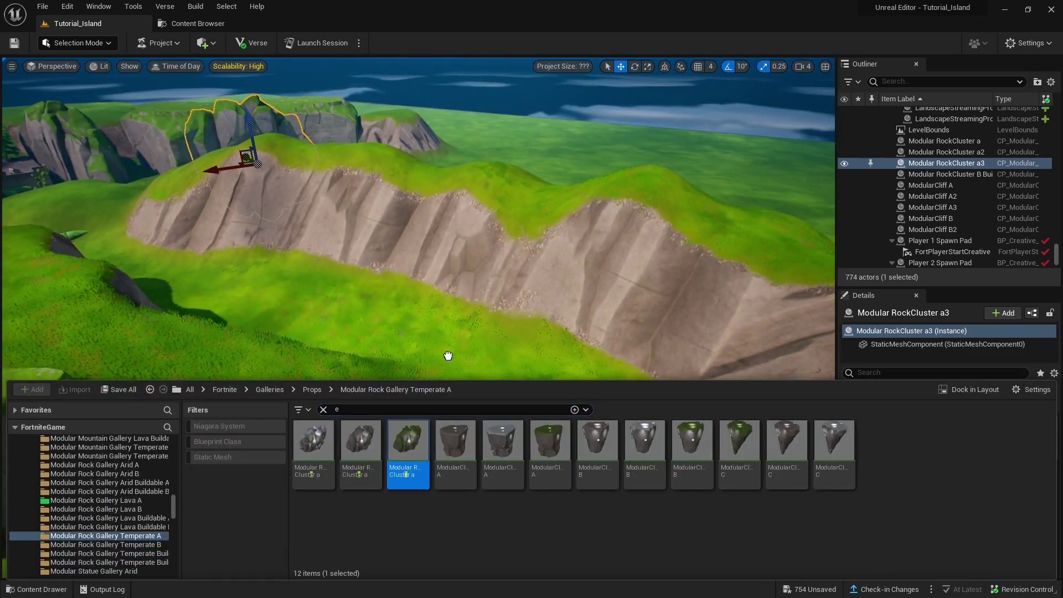
Place a mossy rock cluster on the slope and tilt it 30 degrees
{"action": "left_click_drag", "start_coordinate": [408, 443], "coordinate": [475, 277]}
{"action": "key", "text": "e"}
{"action": "key", "text": "f"}
{"action": "left_click_drag", "start_coordinate": [390, 277], "coordinate": [477, 298]}
{"action": "key", "text": "w"}
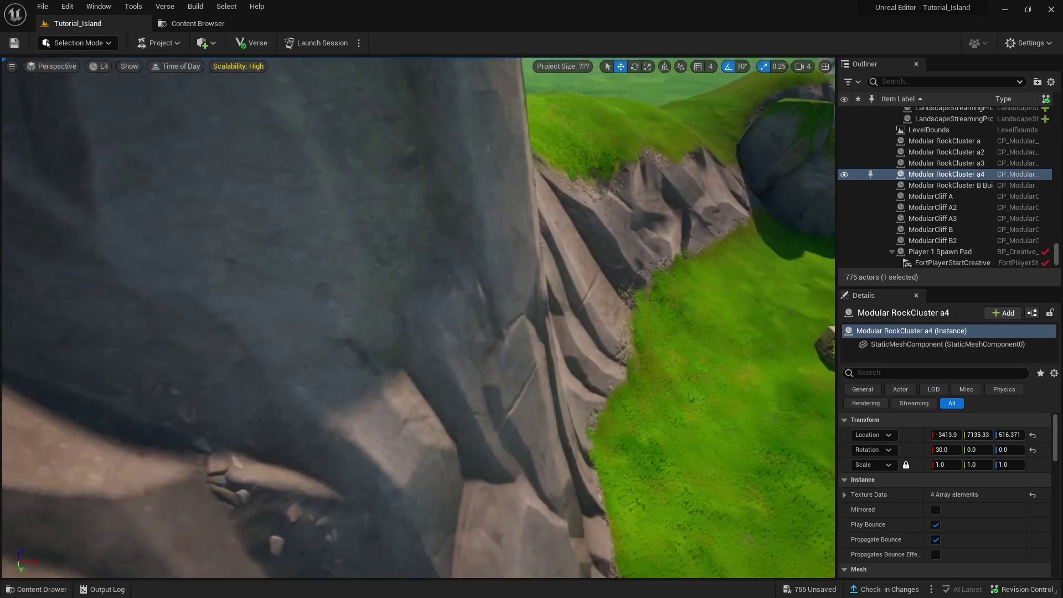
{"action": "right_click_drag", "start_coordinate": [478, 297], "coordinate": [421, 296]}
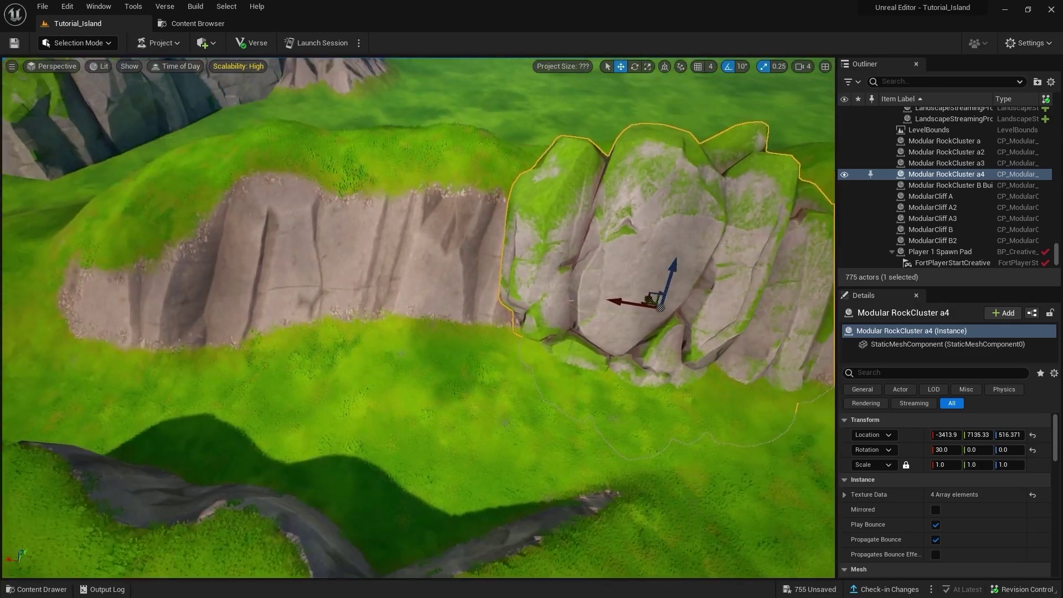
Duplicate the rock cluster twice further left along the slope
{"action": "left_click_drag", "start_coordinate": [637, 313], "coordinate": [354, 284], "text": "alt"}
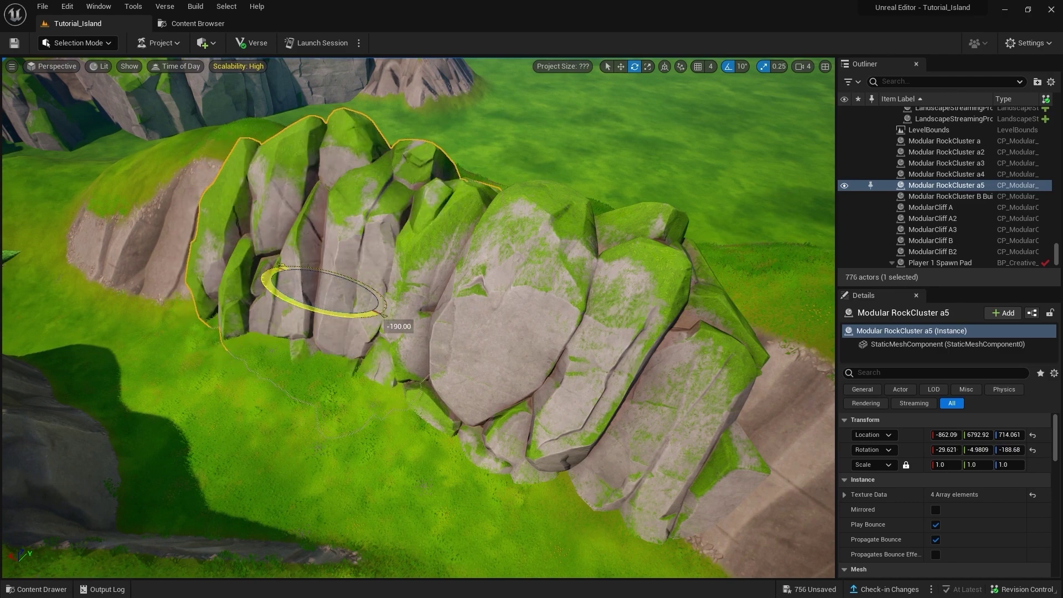
{"action": "key", "text": "Escape"}
{"action": "right_click_drag", "start_coordinate": [388, 316], "coordinate": [360, 333]}
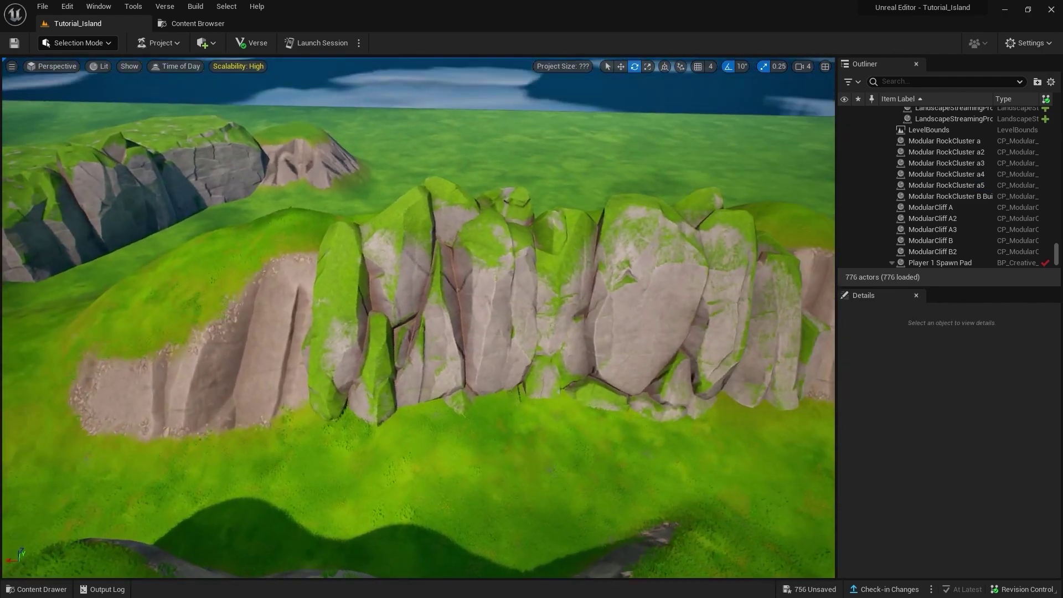
{"action": "left_click", "coordinate": [465, 338]}
{"action": "right_click_drag", "start_coordinate": [465, 338], "coordinate": [663, 348]}
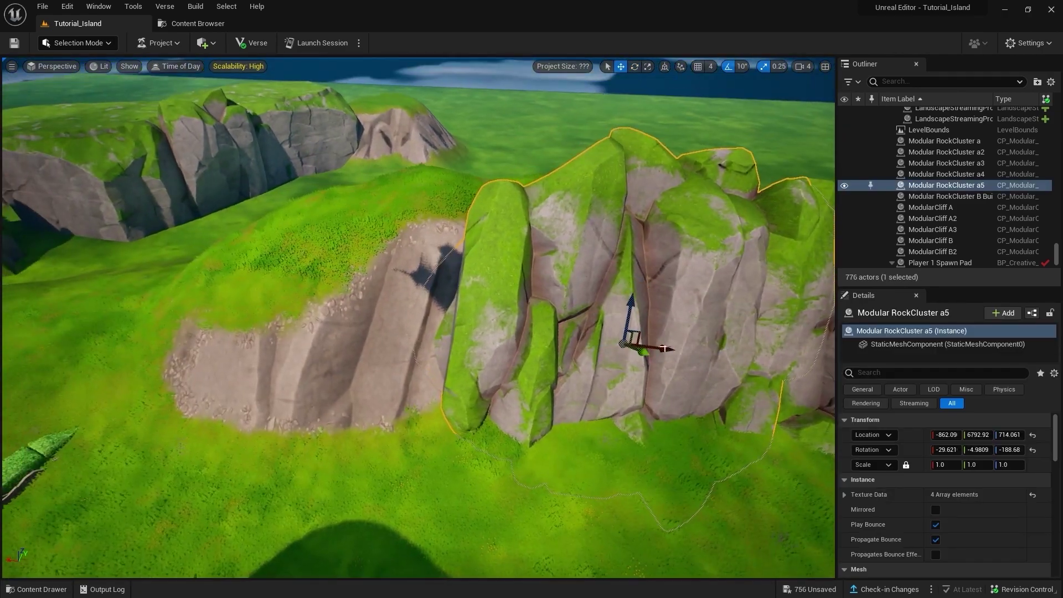
{"action": "left_click_drag", "start_coordinate": [642, 333], "coordinate": [365, 386], "text": "alt"}
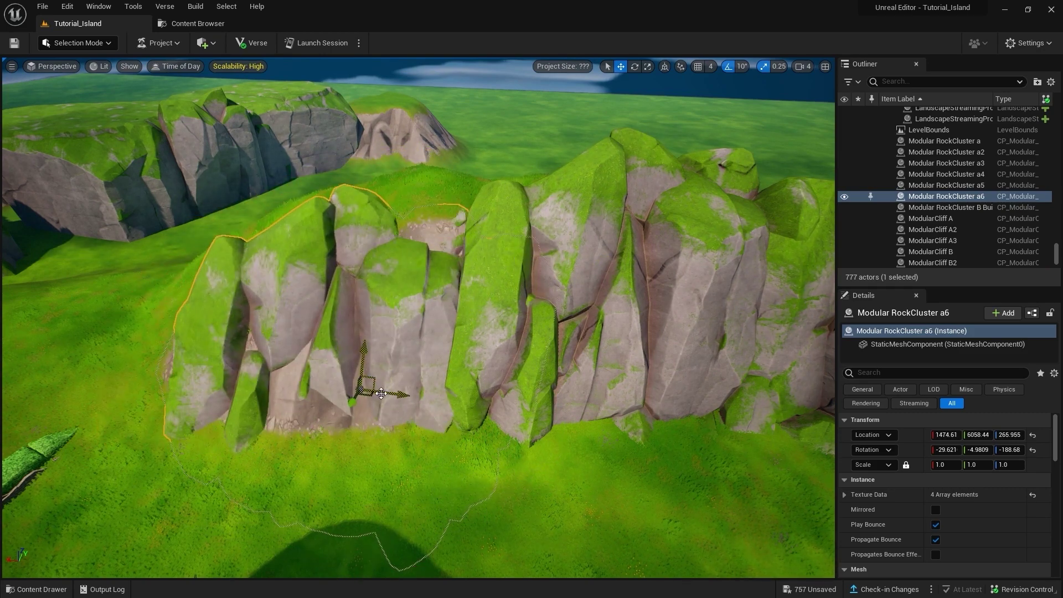
{"action": "right_click_drag", "start_coordinate": [355, 396], "coordinate": [343, 397]}
{"action": "scroll", "coordinate": [364, 403], "scroll_direction": "up", "scroll_amount": 3}
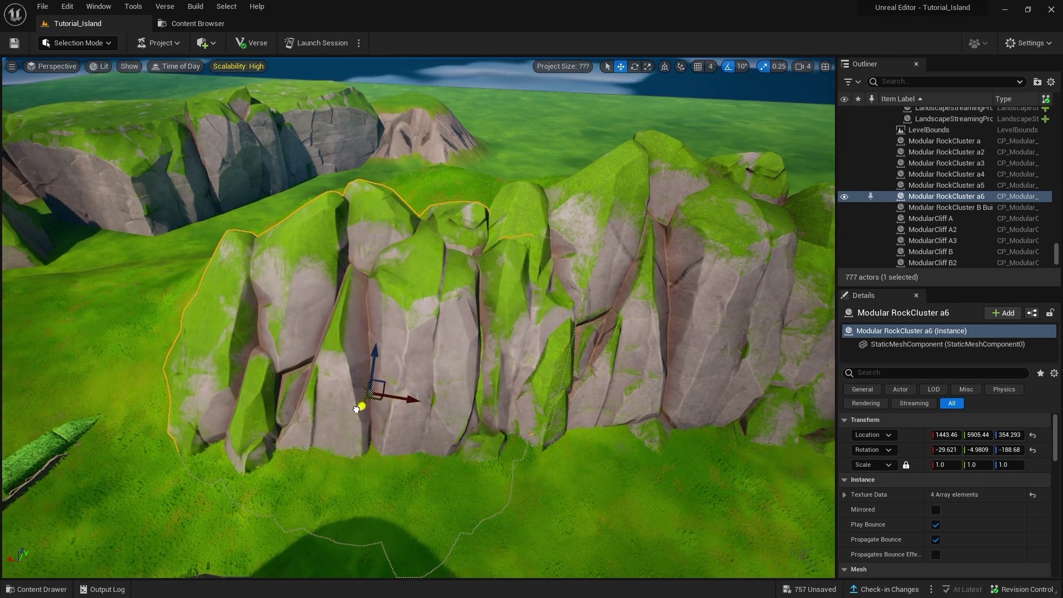
Try another rock cluster in front, then delete the misplaced one
{"action": "key", "text": "ctrl+space"}
{"action": "left_click_drag", "start_coordinate": [408, 443], "coordinate": [487, 300]}
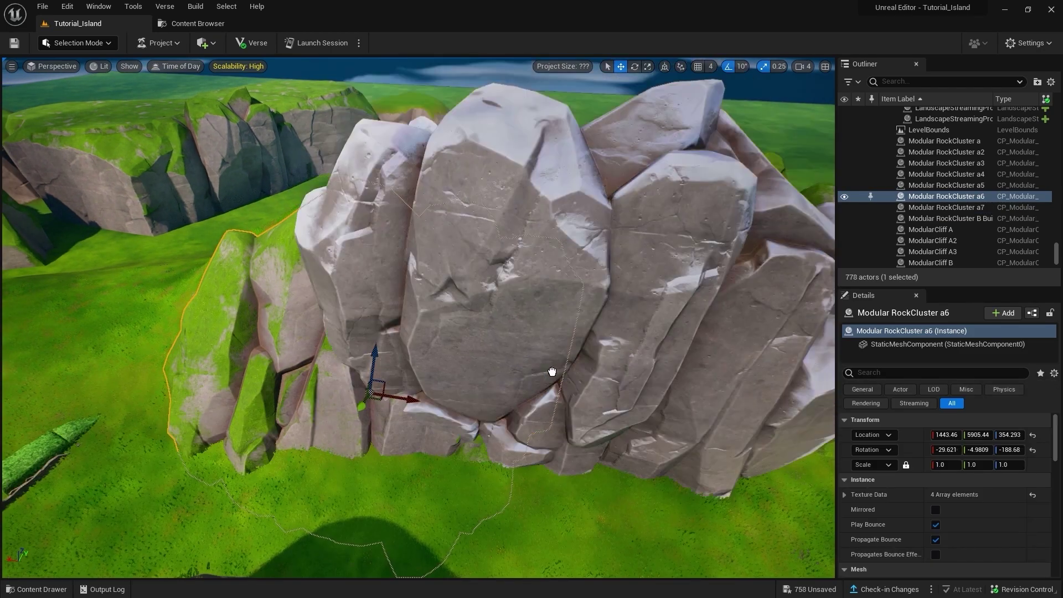
{"action": "key", "text": "Delete"}
{"action": "mouse_move", "coordinate": [487, 300]}
{"action": "right_mouse_down"}
{"action": "mouse_move", "coordinate": [388, 288]}
{"action": "mouse_move", "coordinate": [419, 317]}
{"action": "mouse_move", "coordinate": [397, 418]}
{"action": "right_mouse_up"}
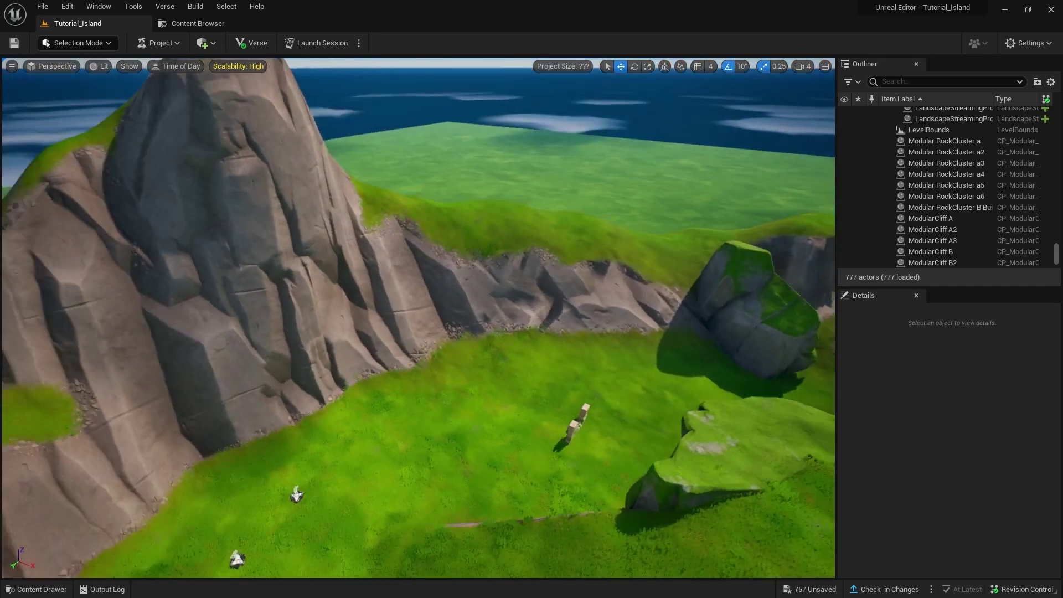
Add two rock clusters at the mountain base, the second turned -40 degrees
{"action": "key", "text": "ctrl+space"}
{"action": "left_click_drag", "start_coordinate": [413, 453], "coordinate": [510, 361]}
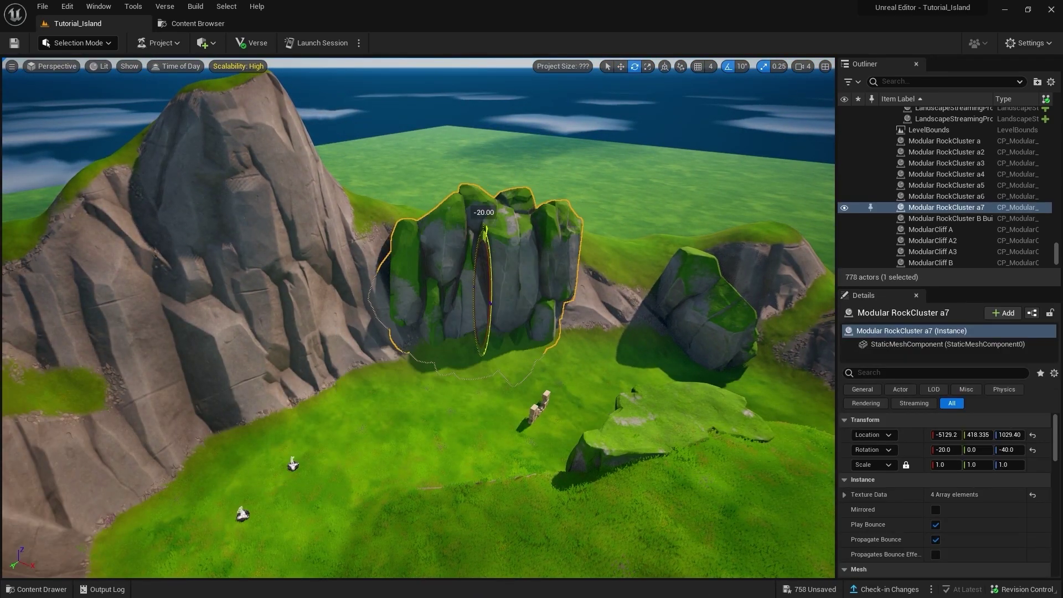
{"action": "right_click_drag", "start_coordinate": [493, 286], "coordinate": [410, 451]}
{"action": "key", "text": "ctrl+space"}
{"action": "mouse_move", "coordinate": [410, 451]}
{"action": "left_mouse_down"}
{"action": "mouse_move", "coordinate": [507, 346]}
{"action": "mouse_move", "coordinate": [506, 398]}
{"action": "left_mouse_up"}
{"action": "key", "text": "e"}
{"action": "left_click_drag", "start_coordinate": [556, 375], "coordinate": [556, 375]}
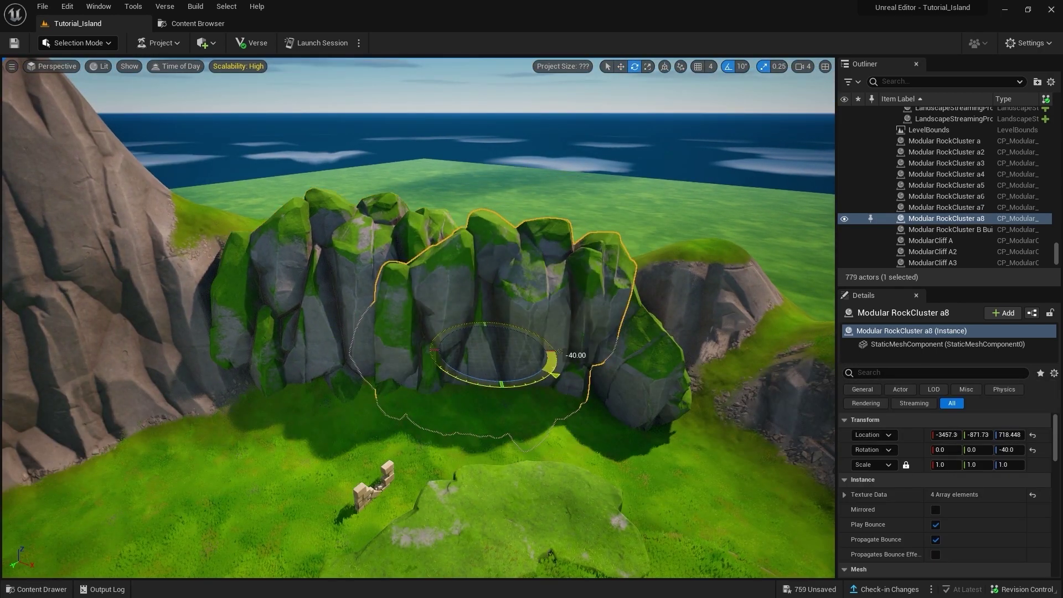
{"action": "key", "text": "Escape"}
{"action": "right_click_drag", "start_coordinate": [497, 290], "coordinate": [387, 310]}
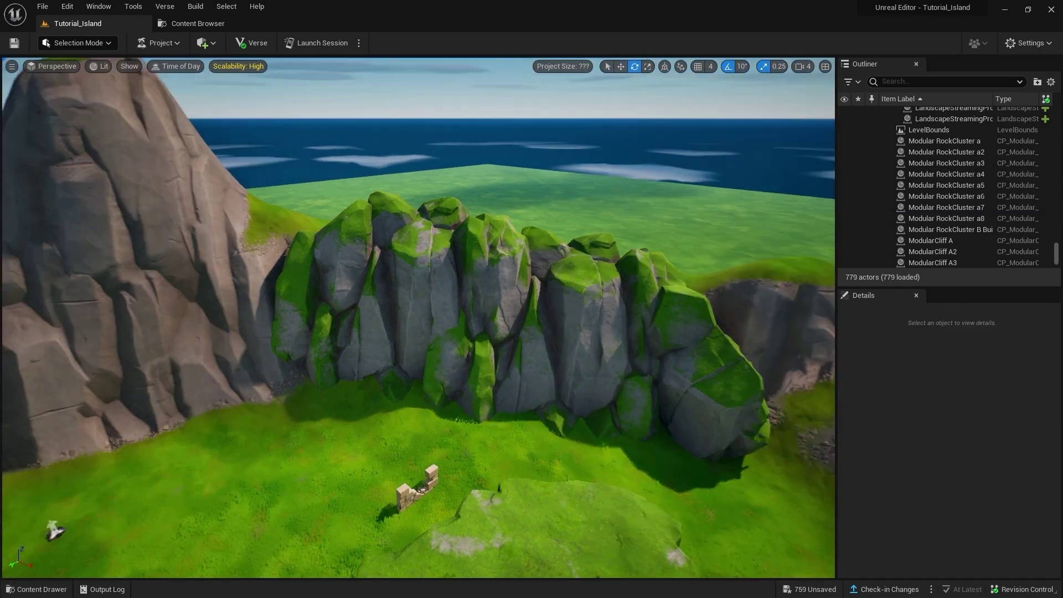
Remove a trial ModularCliff C from the valley and save the level
{"action": "key", "text": "ctrl+space"}
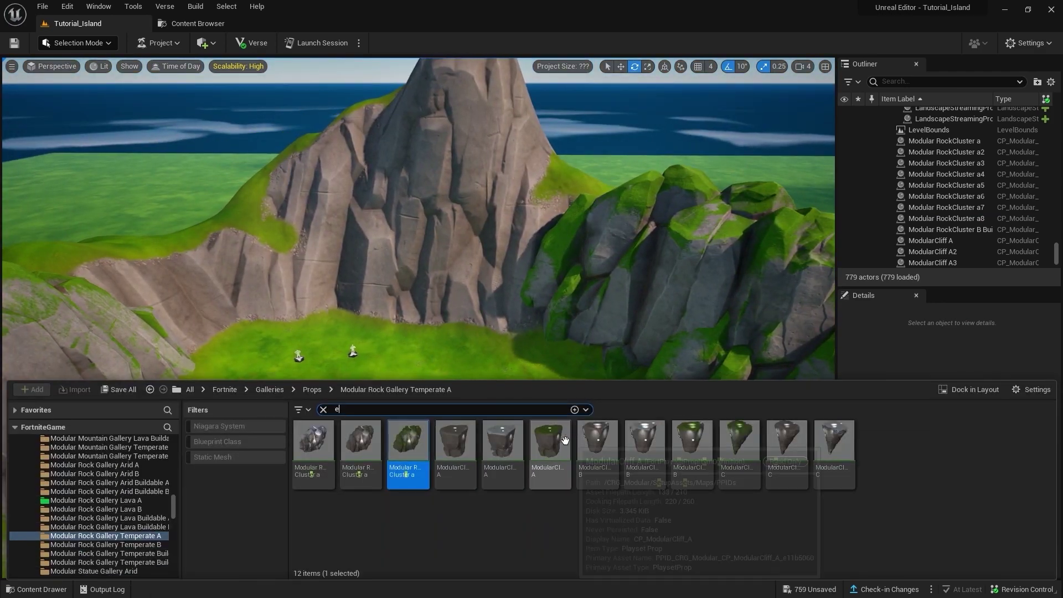
{"action": "left_click_drag", "start_coordinate": [737, 450], "coordinate": [456, 280]}
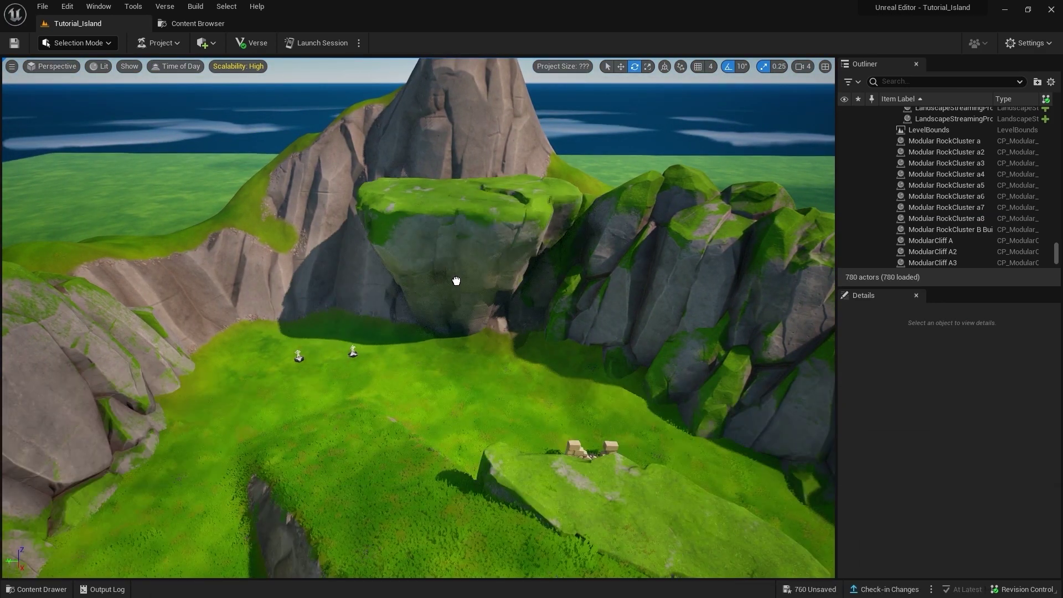
{"action": "left_click", "coordinate": [509, 308]}
{"action": "key", "text": "f"}
{"action": "right_click_drag", "start_coordinate": [268, 399], "coordinate": [268, 398]}
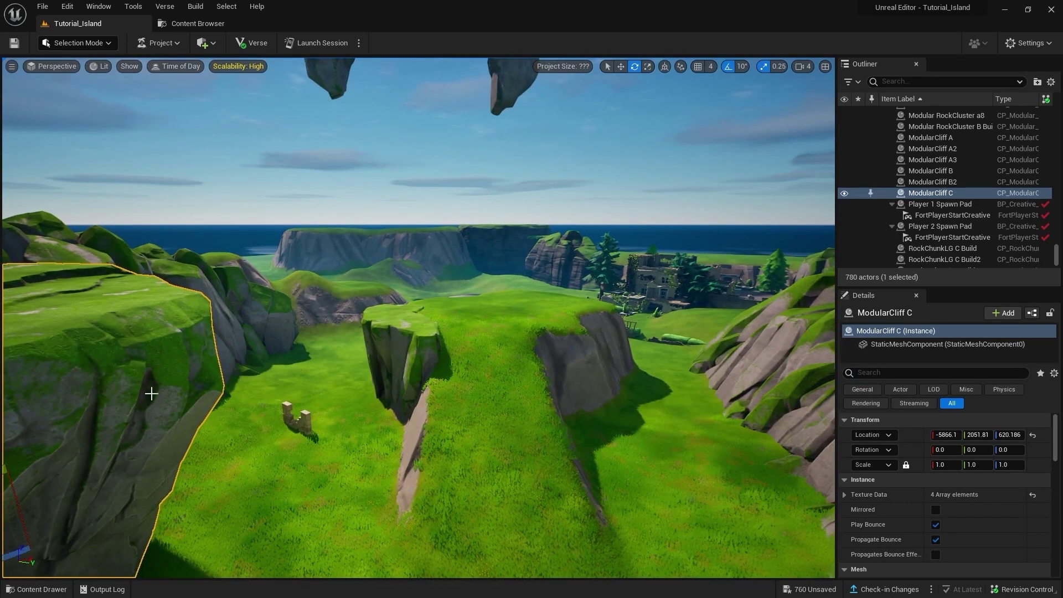
{"action": "key", "text": "Delete"}
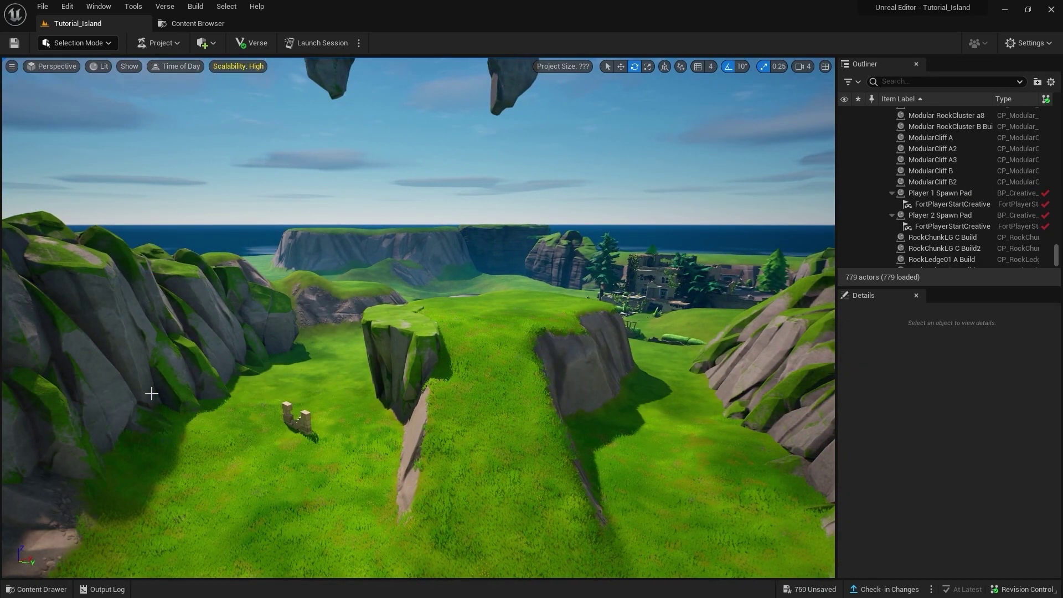
{"action": "key", "text": "ctrl+s"}
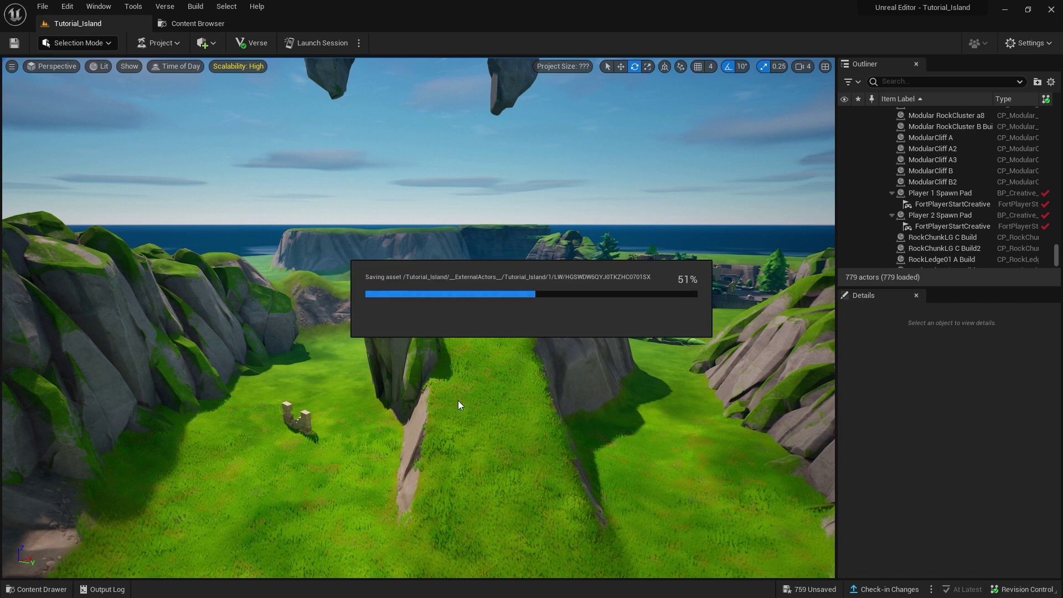
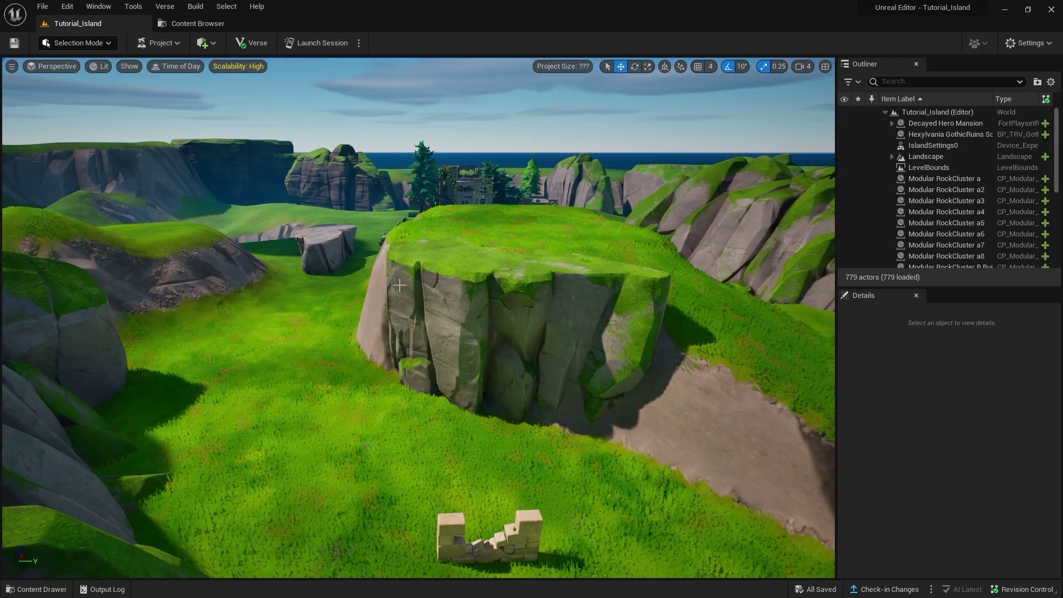
From an aerial view of the island, open the Environment > Water asset folder
{"action": "right_click_drag", "start_coordinate": [400, 285], "coordinate": [399, 310]}
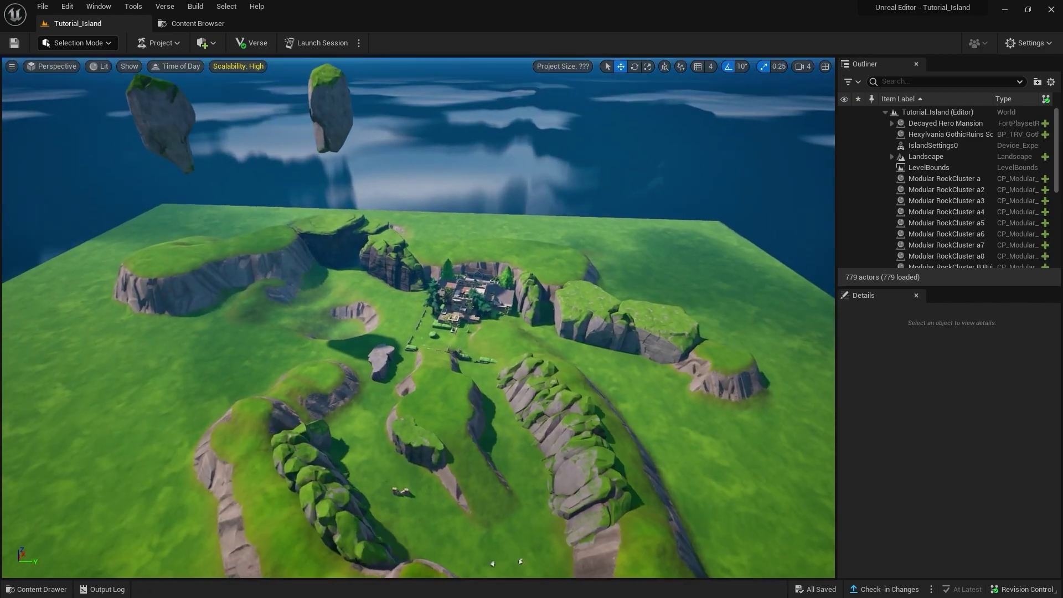
{"action": "scroll", "coordinate": [297, 259], "scroll_direction": "up", "scroll_amount": 3}
{"action": "scroll", "coordinate": [296, 258], "scroll_direction": "up", "scroll_amount": 3}
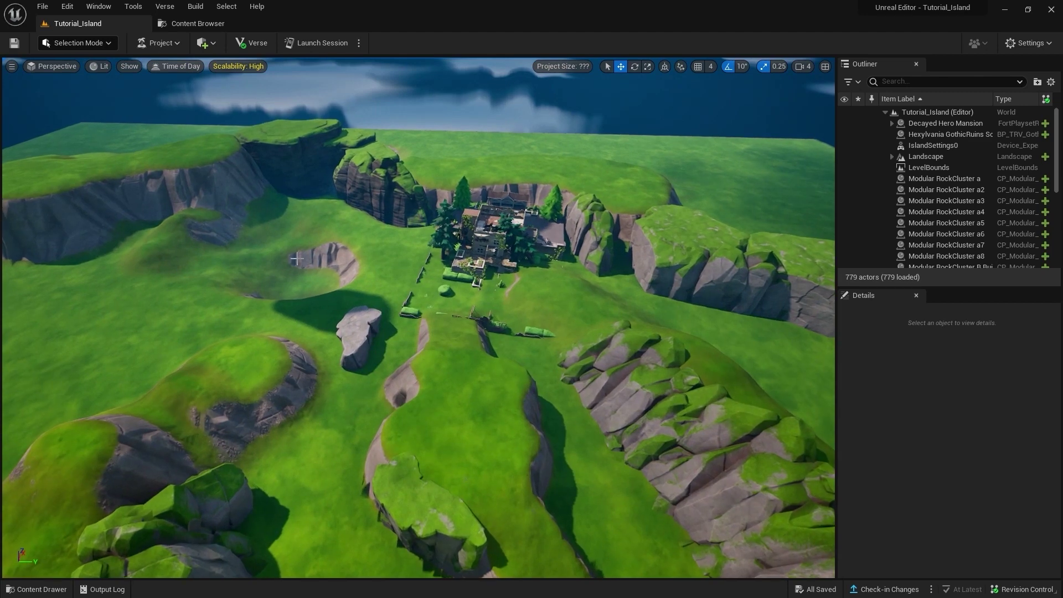
{"action": "key", "text": "ctrl+space"}
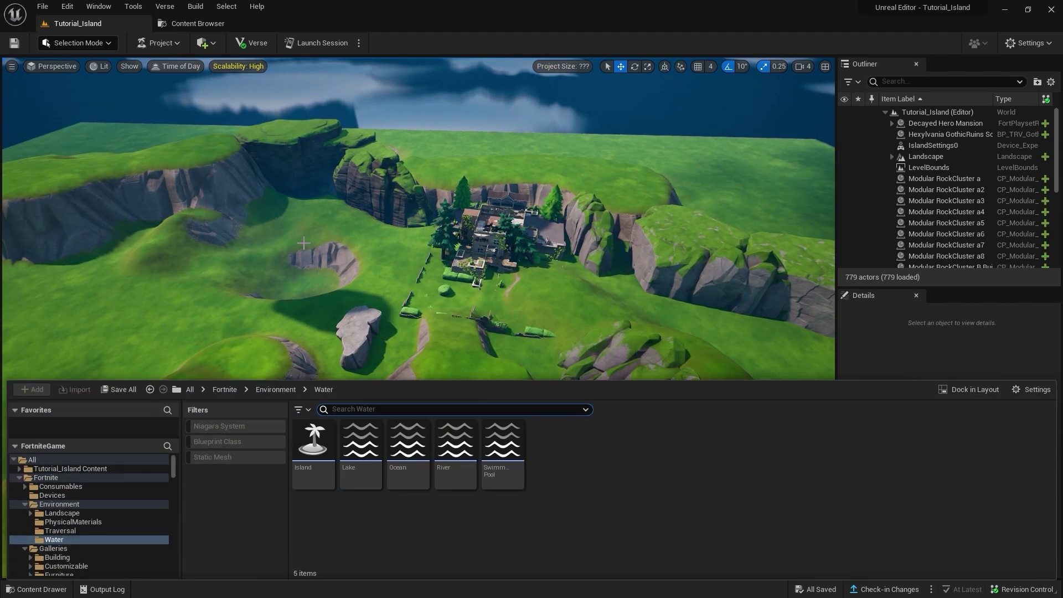
{"action": "left_click", "coordinate": [51, 506]}
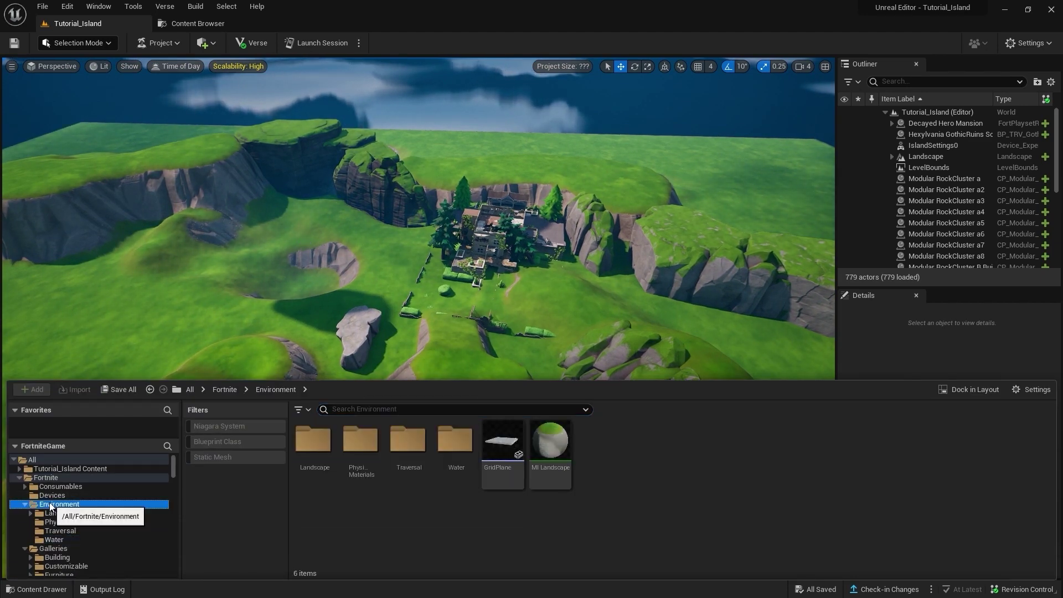
{"action": "left_click", "coordinate": [54, 540]}
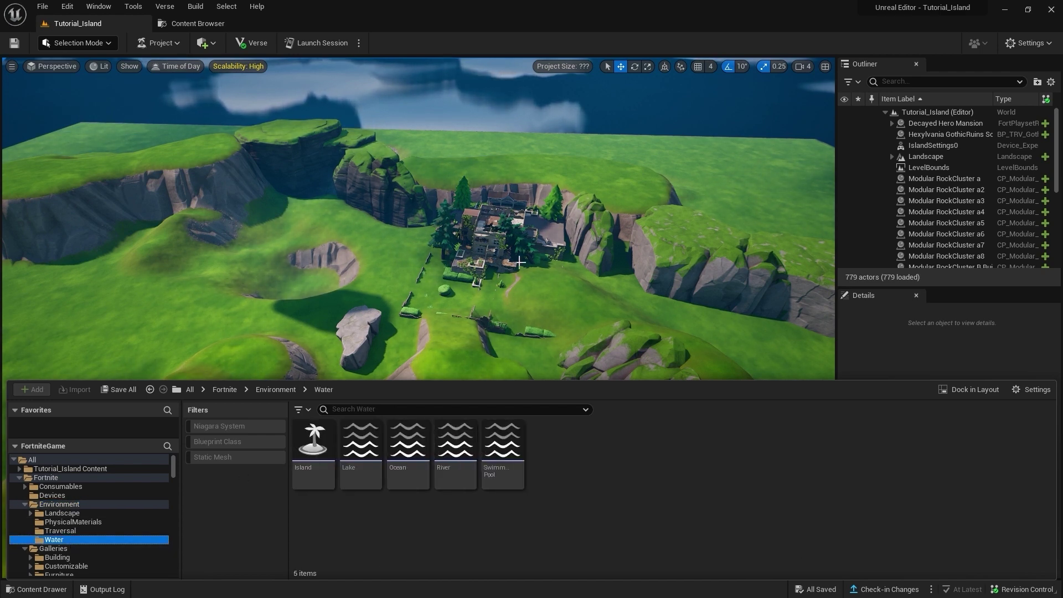
Drop the Ocean water body onto the island so water surrounds it
{"action": "right_click_drag", "start_coordinate": [514, 300], "coordinate": [443, 277]}
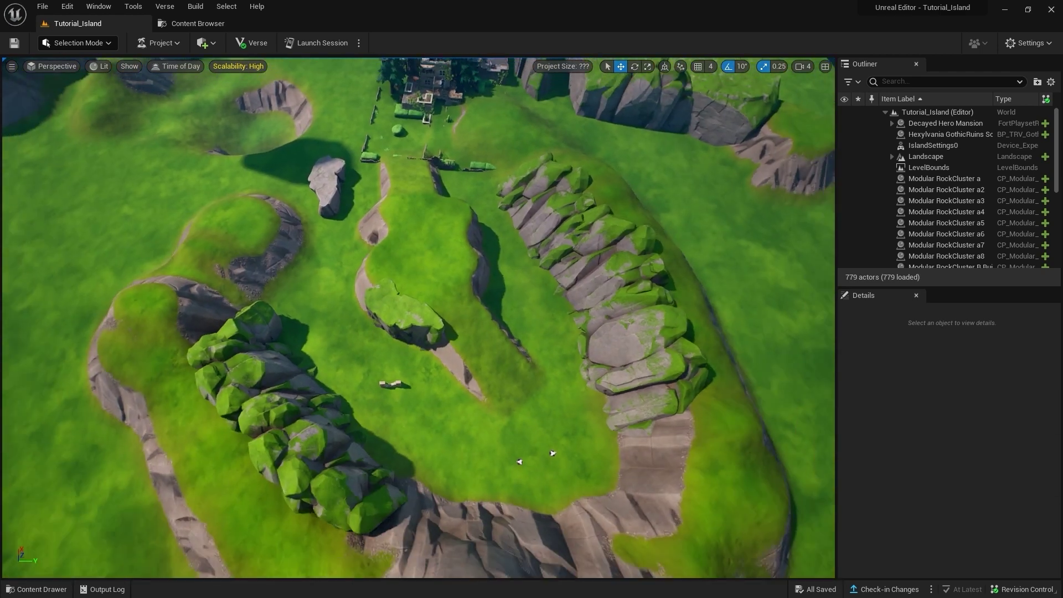
{"action": "key", "text": "ctrl+space"}
{"action": "left_click_drag", "start_coordinate": [408, 440], "coordinate": [442, 288]}
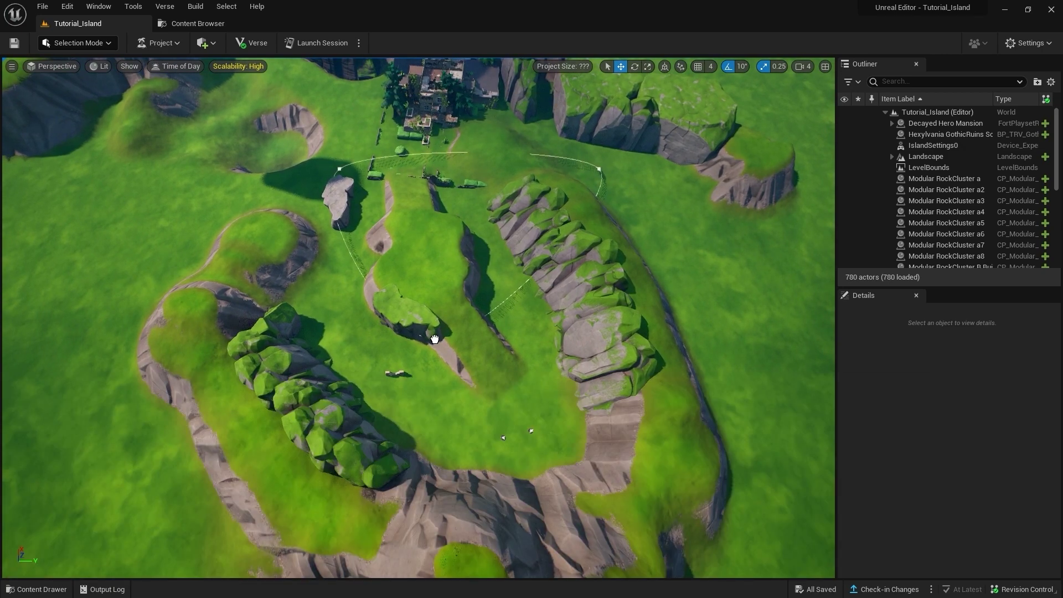
{"action": "left_click_drag", "start_coordinate": [426, 343], "coordinate": [426, 343]}
{"action": "scroll", "coordinate": [426, 343], "scroll_direction": "down", "scroll_amount": 3}
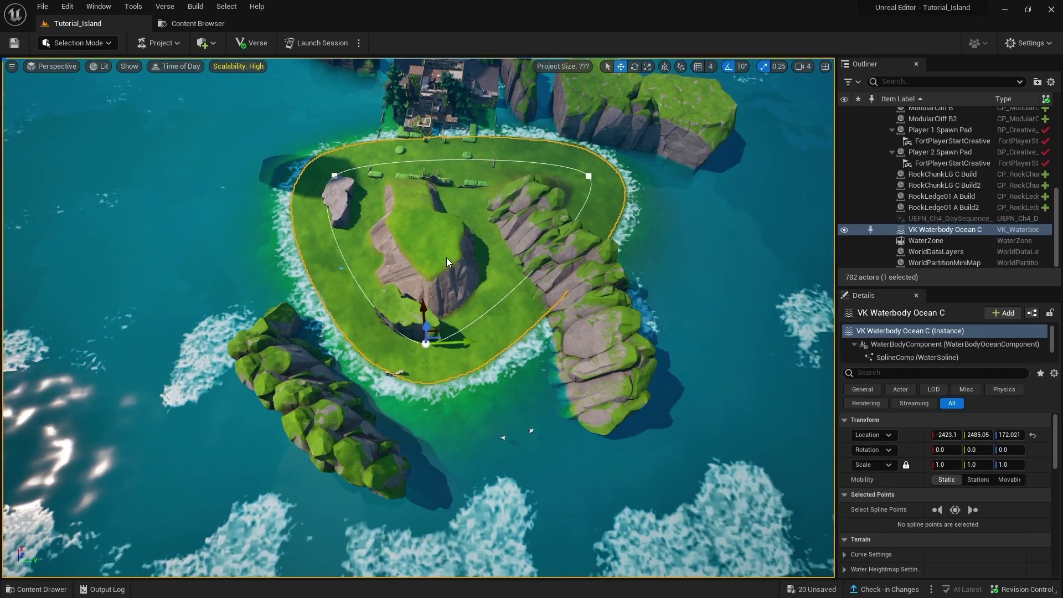
{"action": "mouse_move", "coordinate": [426, 344]}
{"action": "right_mouse_down"}
{"action": "mouse_move", "coordinate": [426, 277]}
{"action": "mouse_move", "coordinate": [426, 311]}
{"action": "right_mouse_up"}
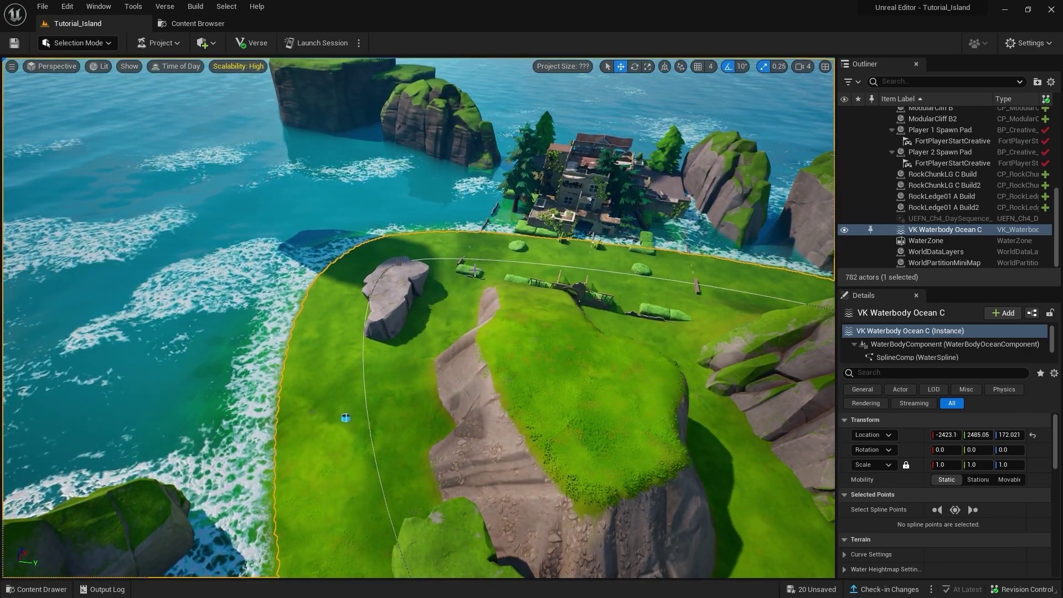
Select a point on the ocean's coastline spline and focus the view on it
{"action": "right_click_drag", "start_coordinate": [433, 339], "coordinate": [432, 355]}
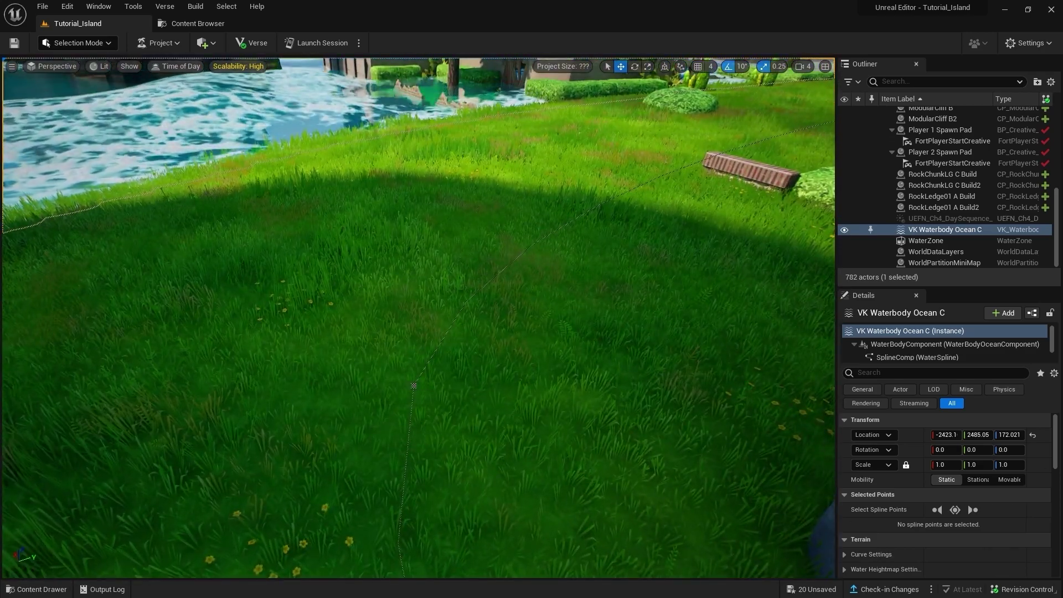
{"action": "left_click", "coordinate": [414, 385]}
{"action": "key", "text": "f"}
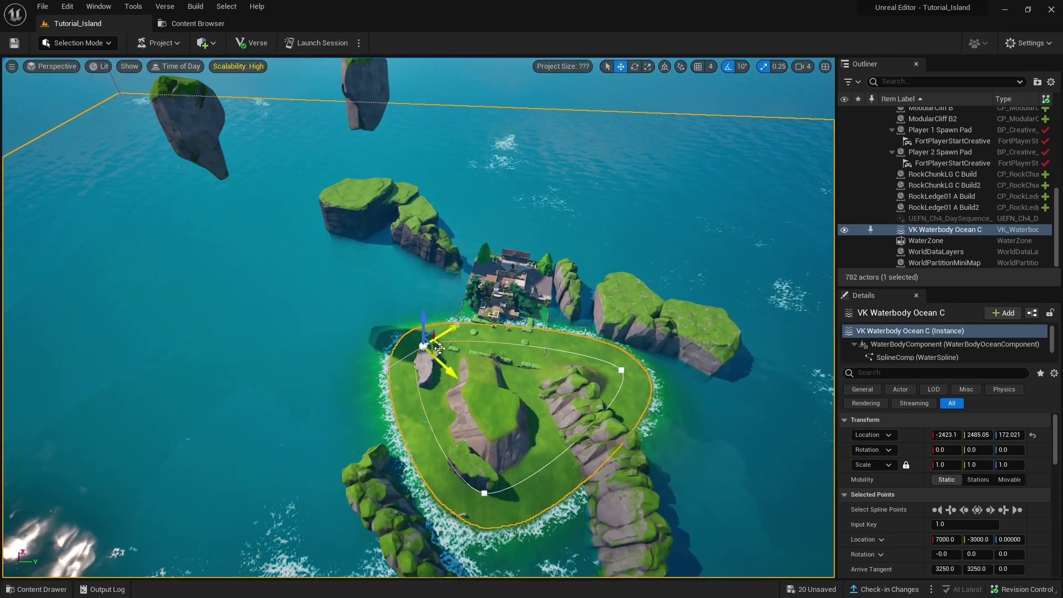
Drag coastline points out onto the rocks, adding a new spline point toward the right-hand cliffs
{"action": "left_click_drag", "start_coordinate": [436, 344], "coordinate": [393, 229]}
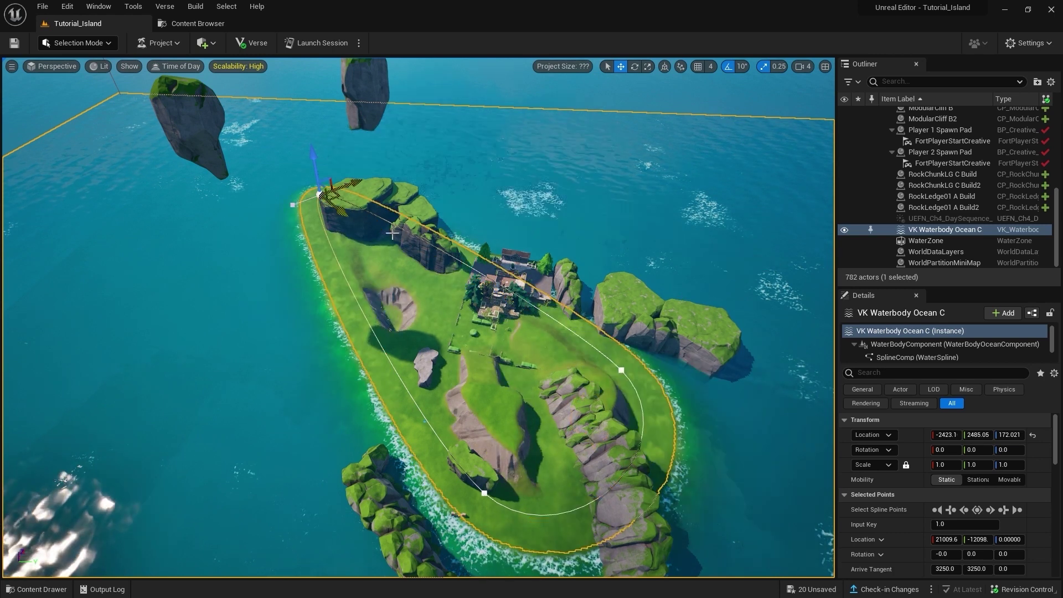
{"action": "right_click", "coordinate": [480, 274]}
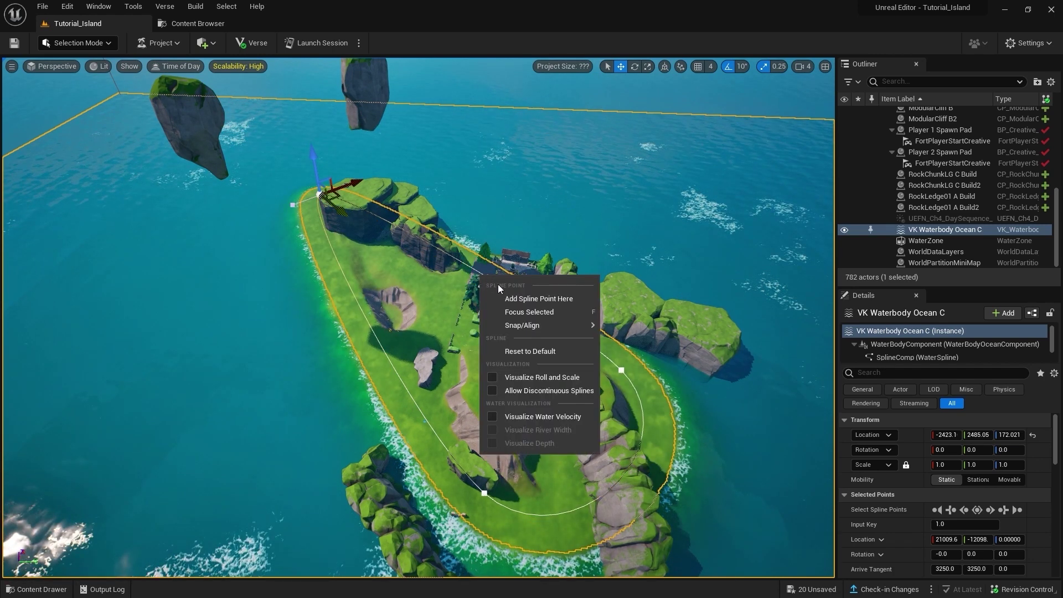
{"action": "left_click", "coordinate": [510, 301]}
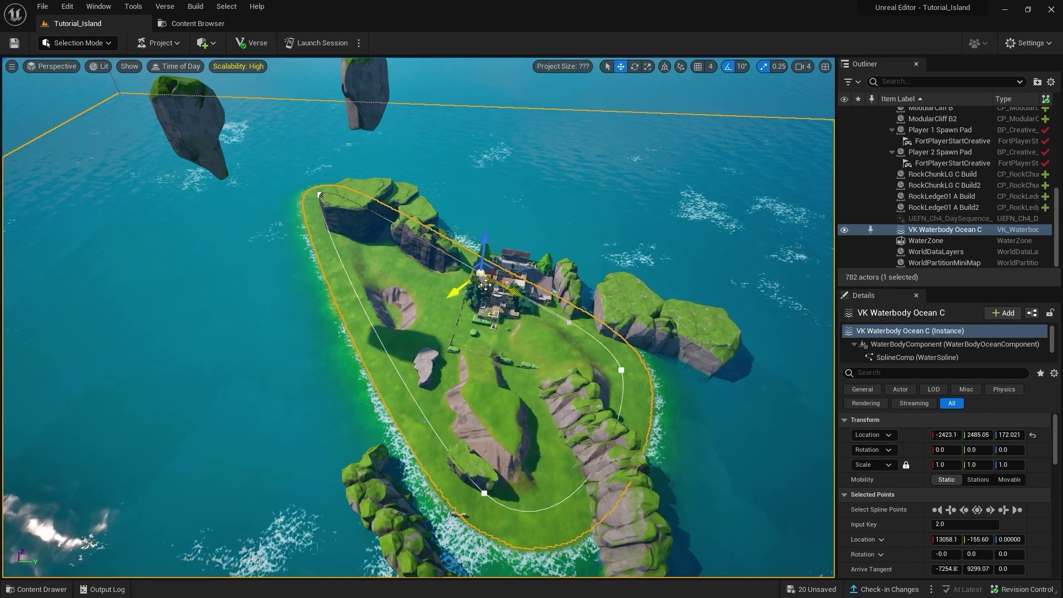
{"action": "mouse_move", "coordinate": [514, 283]}
{"action": "left_mouse_down"}
{"action": "mouse_move", "coordinate": [672, 280]}
{"action": "mouse_move", "coordinate": [693, 247]}
{"action": "left_mouse_up"}
{"action": "middle_click_drag", "start_coordinate": [576, 394], "coordinate": [493, 284]}
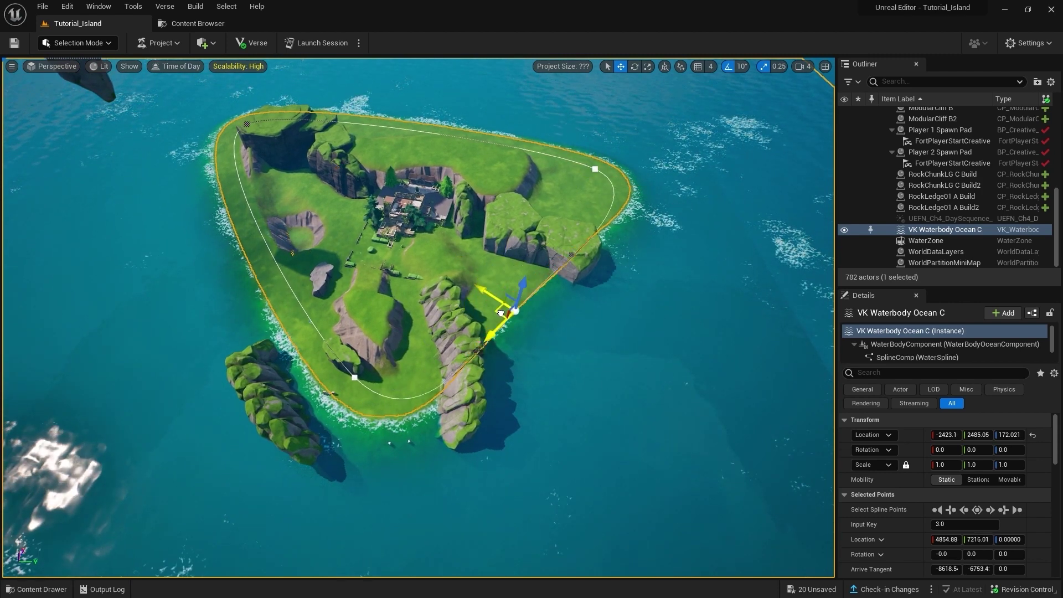
{"action": "mouse_move", "coordinate": [501, 314]}
{"action": "left_mouse_down"}
{"action": "mouse_move", "coordinate": [476, 423]}
{"action": "mouse_move", "coordinate": [472, 283]}
{"action": "left_mouse_up"}
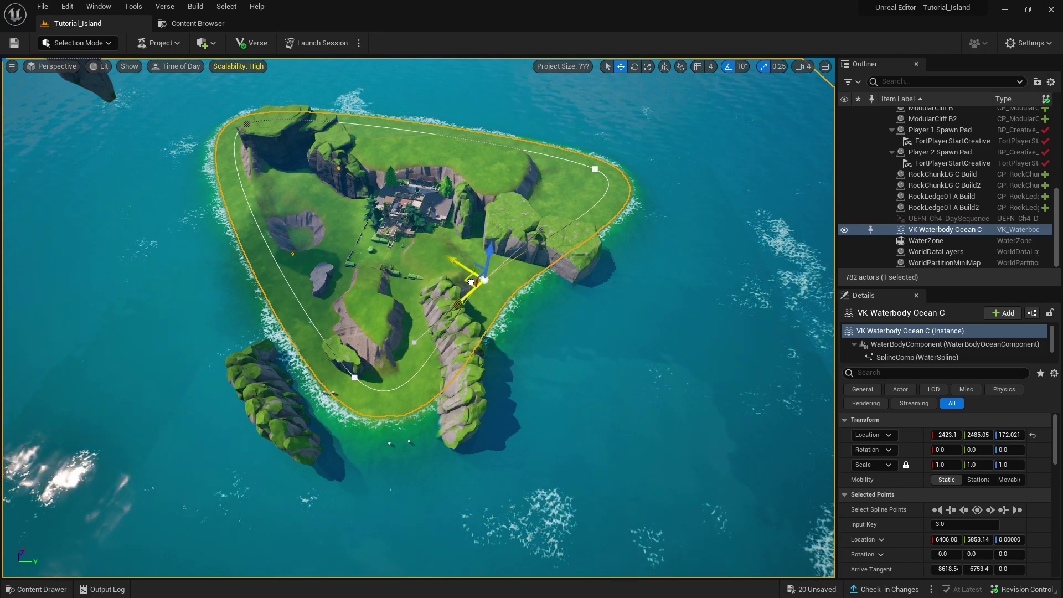
Push the lower-left coastline point outward into the sea to extend the shore
{"action": "right_click_drag", "start_coordinate": [477, 292], "coordinate": [421, 292]}
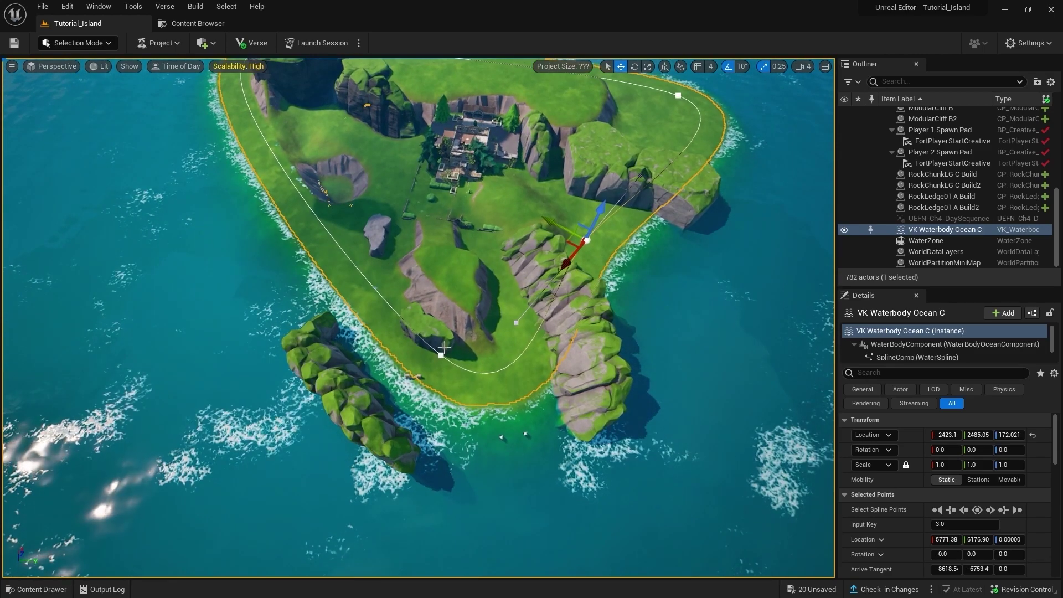
{"action": "left_click", "coordinate": [441, 355]}
{"action": "right_click_drag", "start_coordinate": [485, 361], "coordinate": [421, 354]}
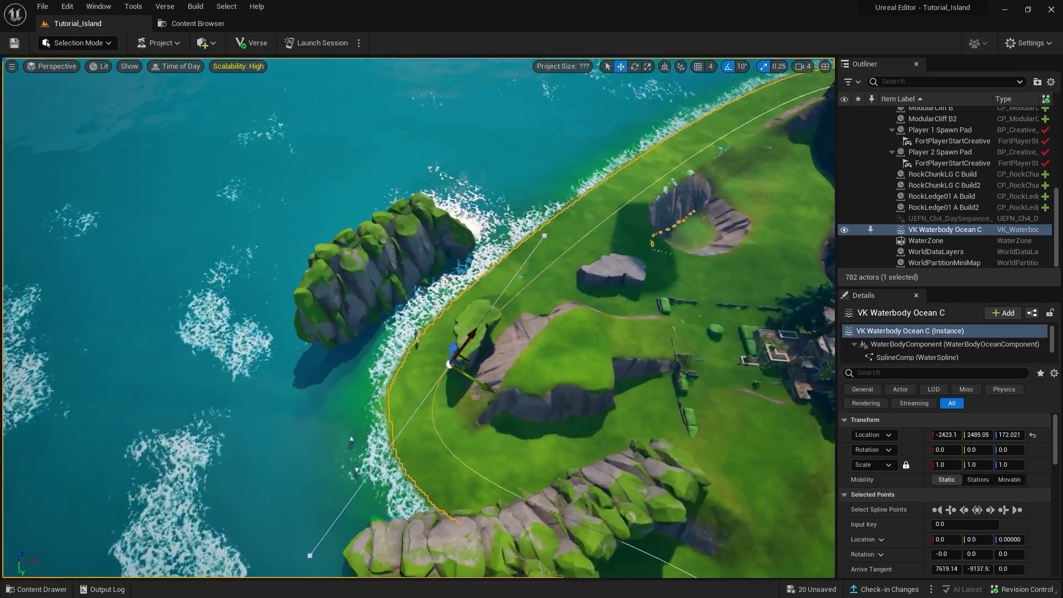
{"action": "scroll", "coordinate": [475, 354], "scroll_direction": "down", "scroll_amount": 1}
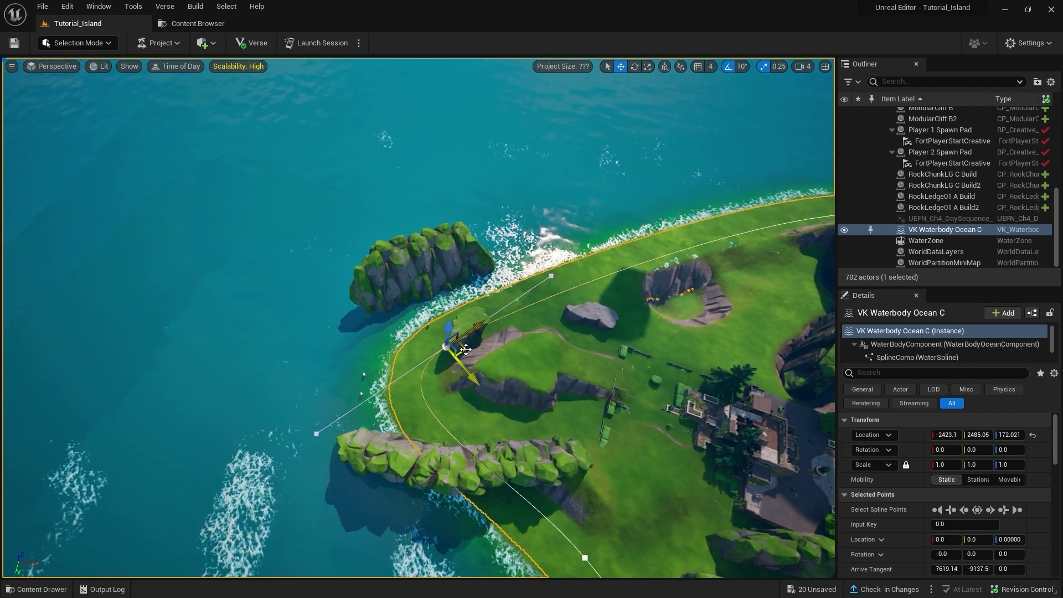
{"action": "left_click_drag", "start_coordinate": [462, 350], "coordinate": [268, 339]}
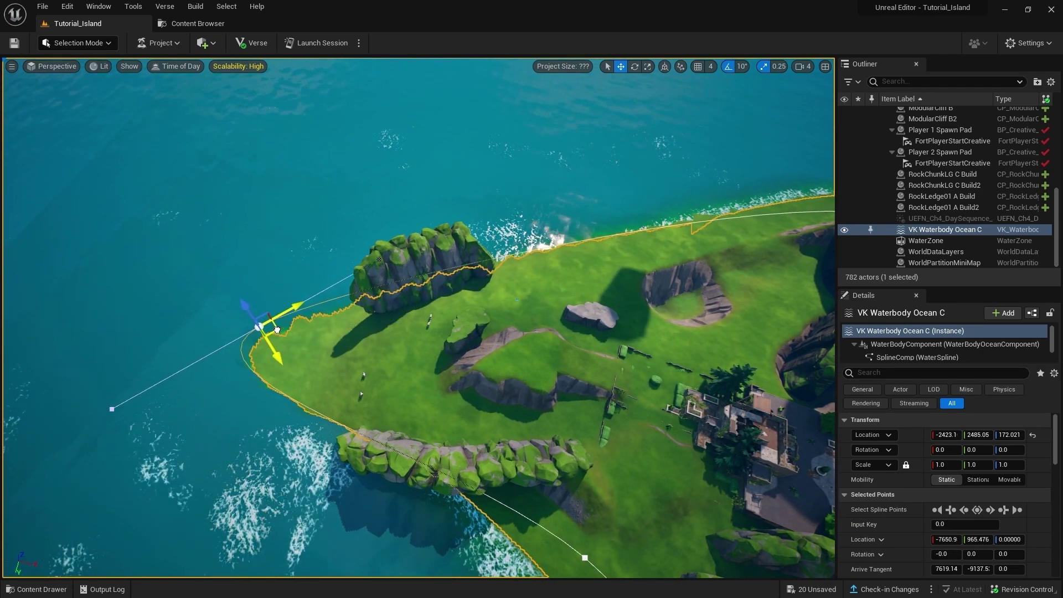
{"action": "right_click_drag", "start_coordinate": [268, 340], "coordinate": [388, 322]}
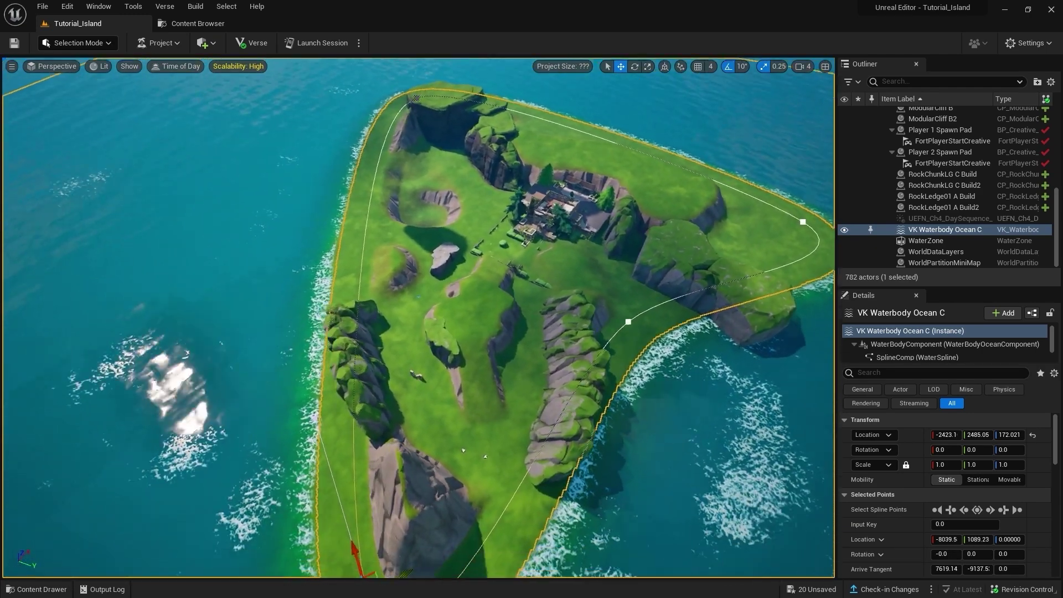
Add another coastline spline point and drag it outward along the western shore
{"action": "right_click", "coordinate": [401, 279]}
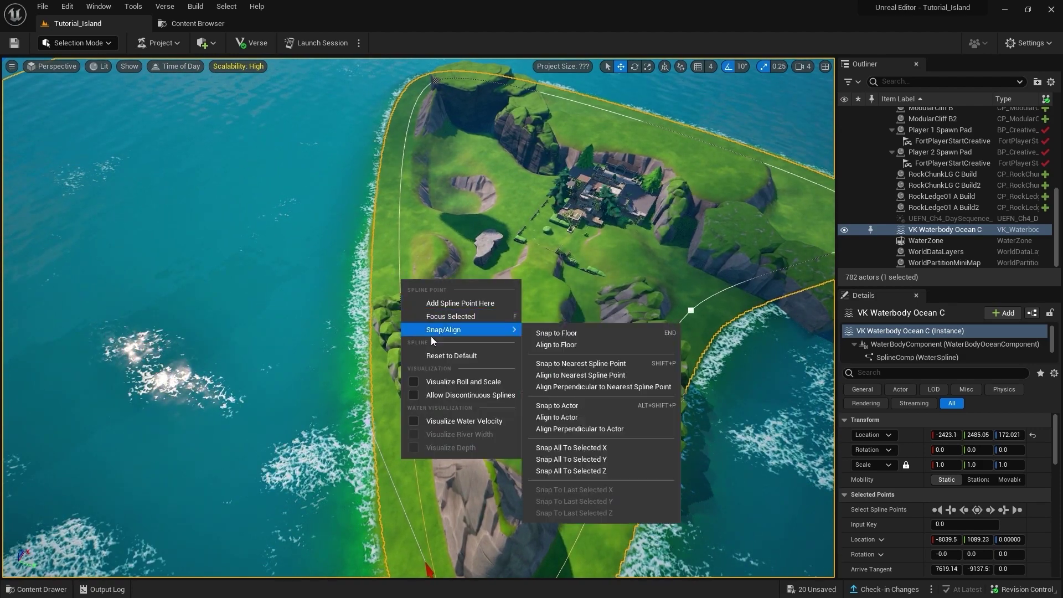
{"action": "left_click", "coordinate": [460, 306]}
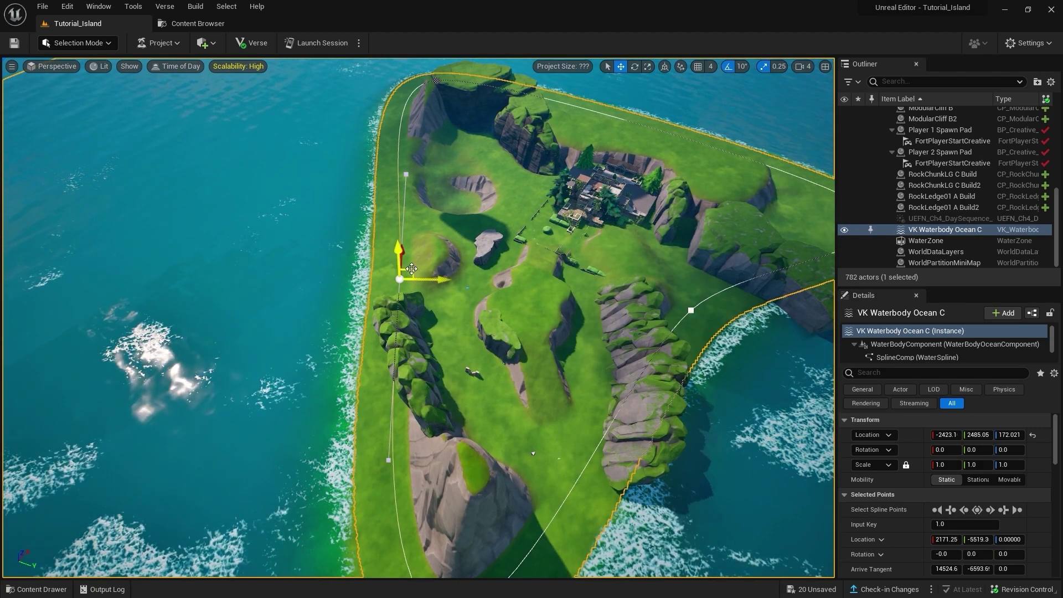
{"action": "right_click_drag", "start_coordinate": [412, 268], "coordinate": [473, 348]}
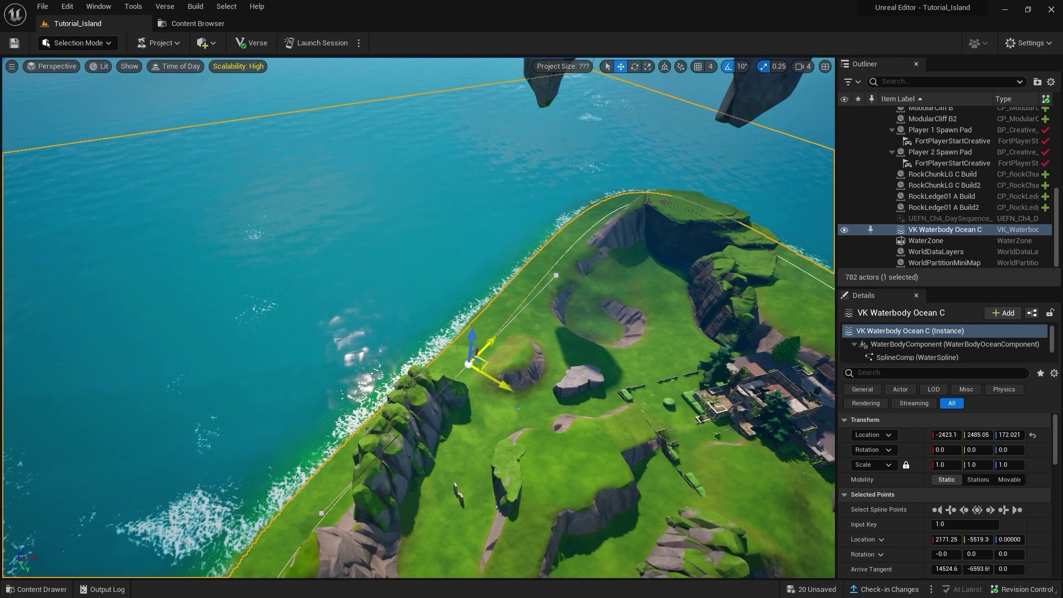
{"action": "mouse_move", "coordinate": [485, 363]}
{"action": "left_mouse_down"}
{"action": "mouse_move", "coordinate": [252, 259]}
{"action": "mouse_move", "coordinate": [310, 274]}
{"action": "left_mouse_up"}
{"action": "right_click_drag", "start_coordinate": [310, 274], "coordinate": [310, 194]}
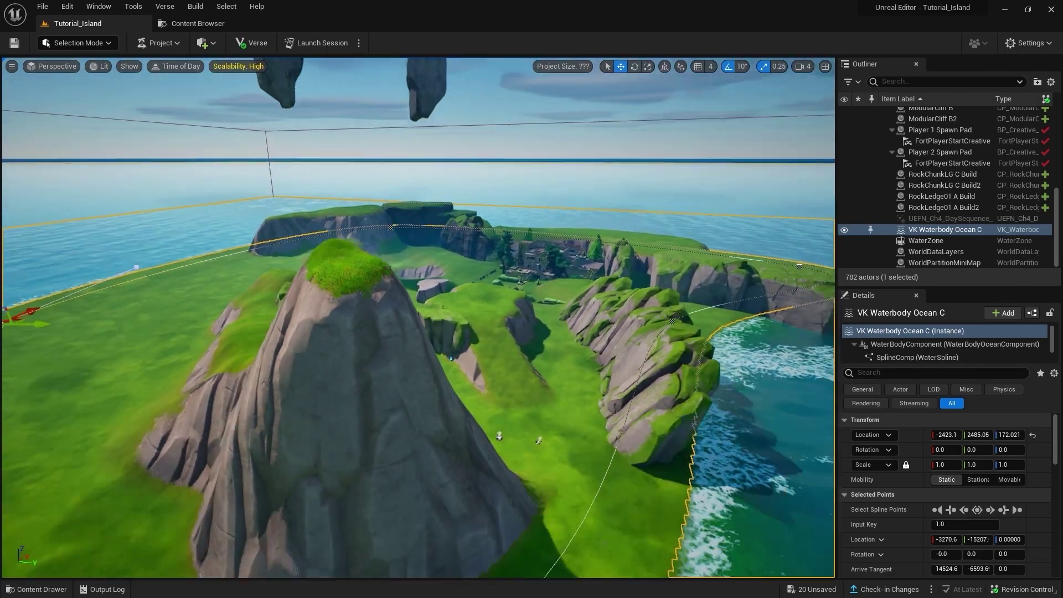
Orbit and zoom to look down over the cliffs and reshaped coastline
{"action": "right_click_drag", "start_coordinate": [493, 303], "coordinate": [493, 303]}
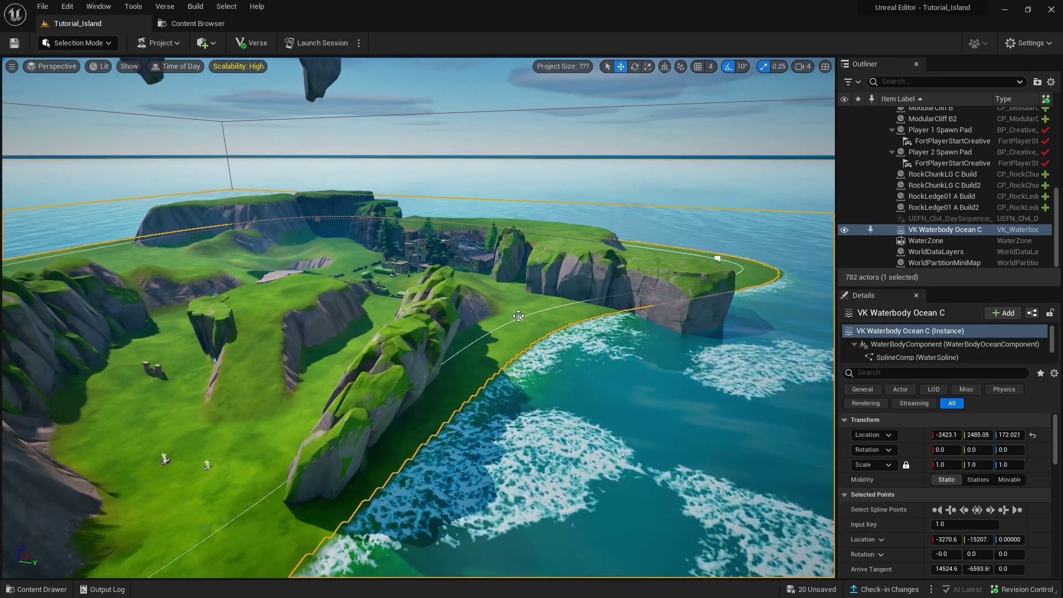
{"action": "right_click_drag", "start_coordinate": [410, 239], "coordinate": [718, 292]}
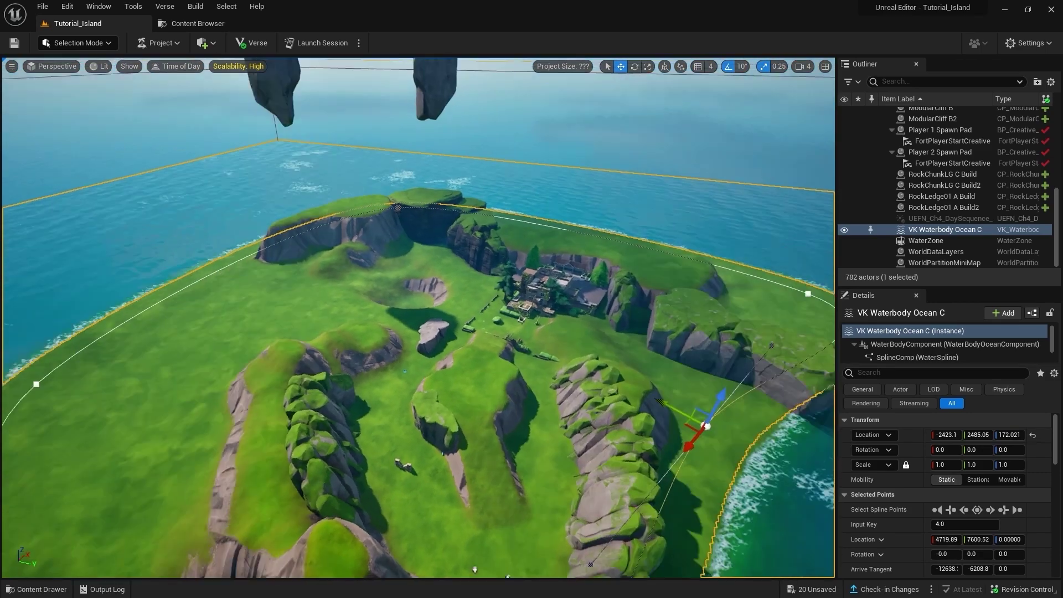
{"action": "scroll", "coordinate": [499, 397], "scroll_direction": "up", "scroll_amount": 3}
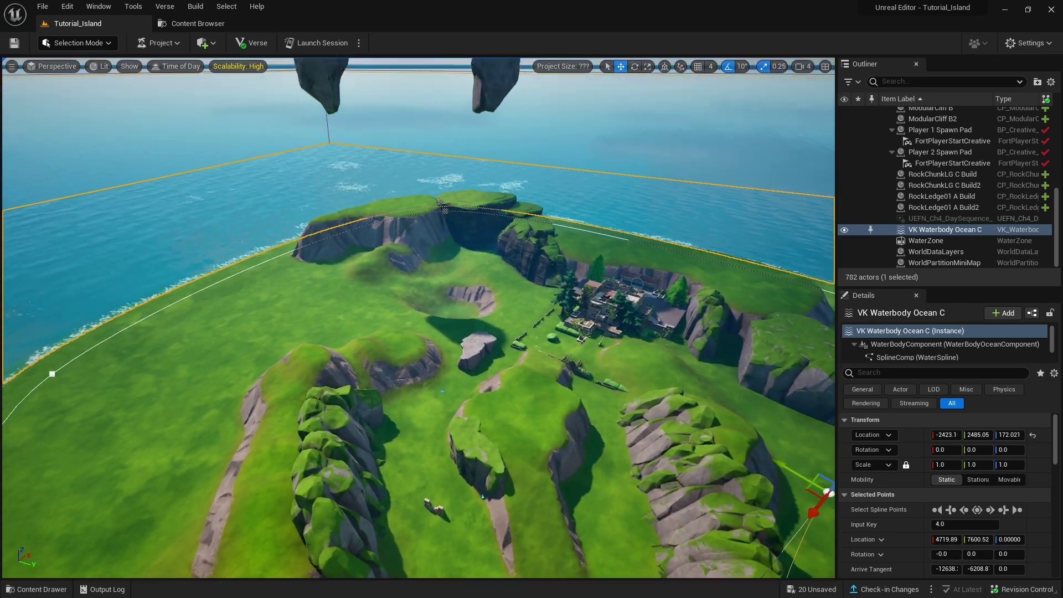
{"action": "scroll", "coordinate": [493, 388], "scroll_direction": "up", "scroll_amount": 3}
{"action": "scroll", "coordinate": [482, 373], "scroll_direction": "up", "scroll_amount": 3}
{"action": "scroll", "coordinate": [470, 359], "scroll_direction": "up", "scroll_amount": 3}
Drop a Lake water body into the grassy hollow and view it from above
{"action": "key", "text": "ctrl+space"}
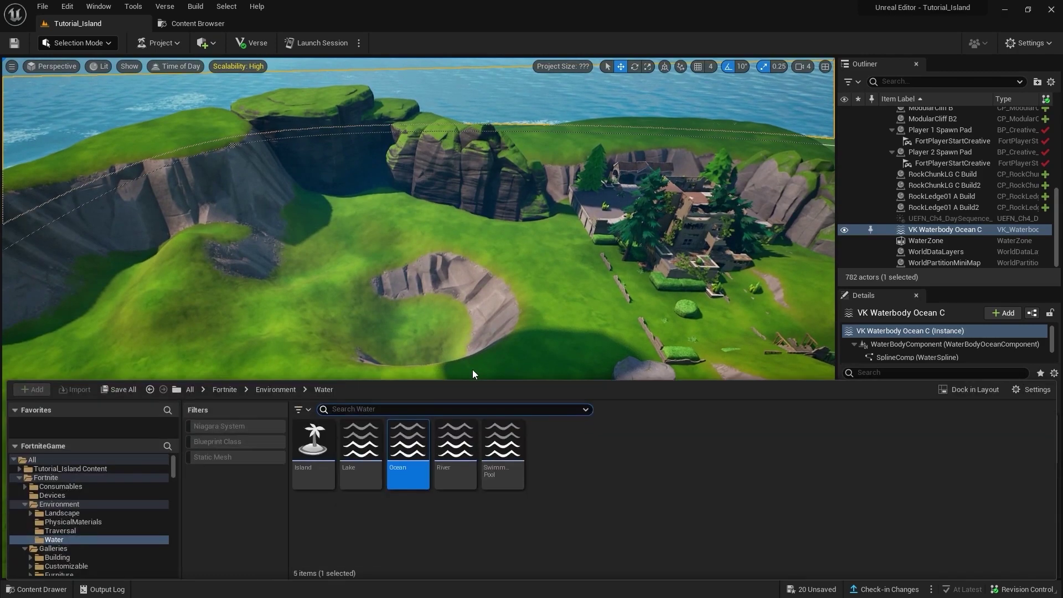
{"action": "left_click_drag", "start_coordinate": [360, 443], "coordinate": [397, 366]}
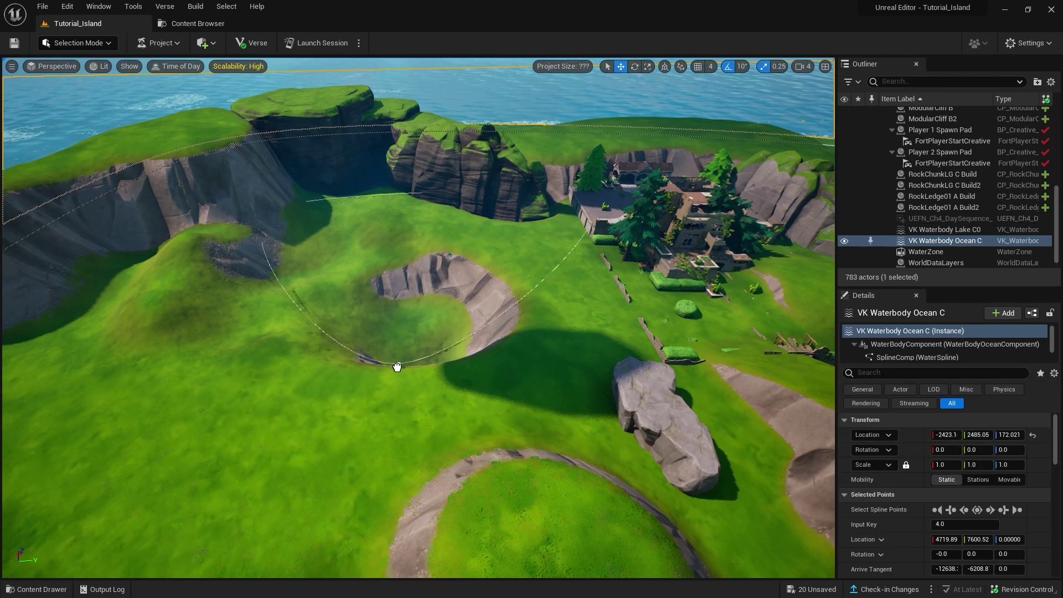
{"action": "right_click_drag", "start_coordinate": [340, 436], "coordinate": [341, 388]}
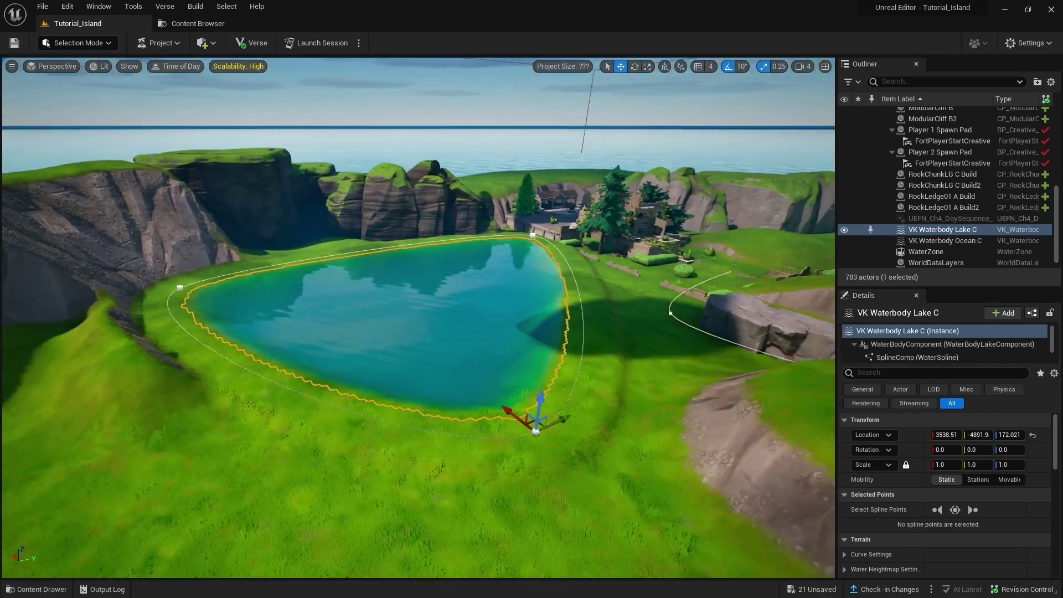
{"action": "right_click_drag", "start_coordinate": [592, 214], "coordinate": [592, 213]}
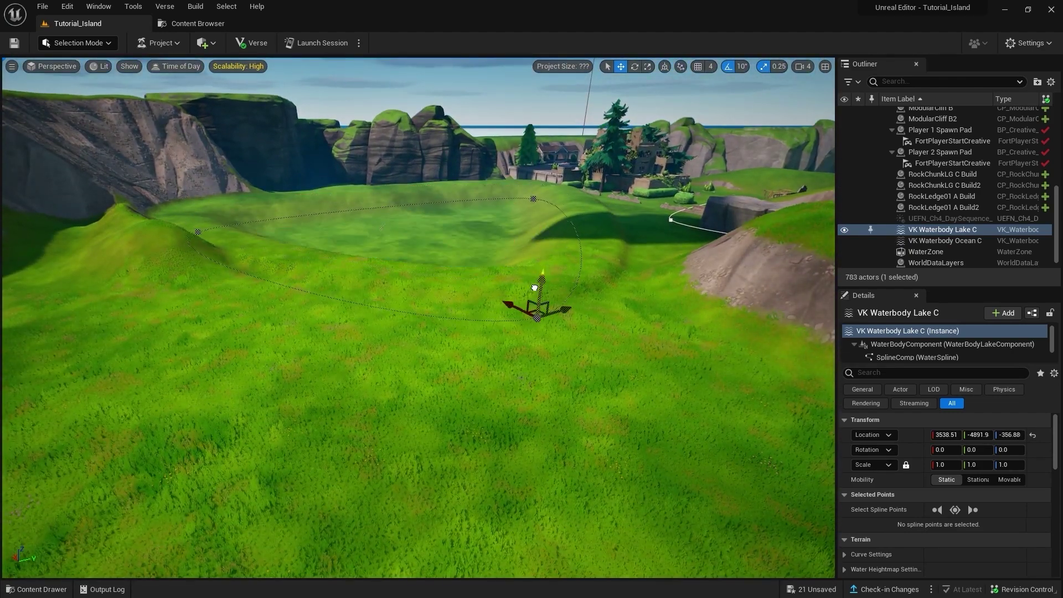
{"action": "right_click_drag", "start_coordinate": [539, 267], "coordinate": [539, 288]}
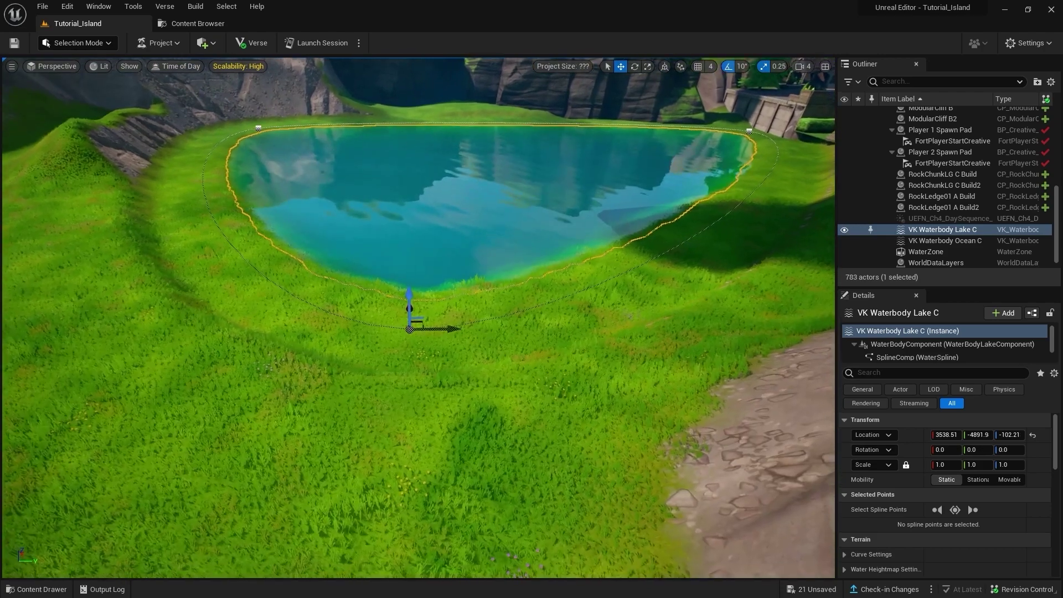
{"action": "right_click_drag", "start_coordinate": [338, 446], "coordinate": [338, 421]}
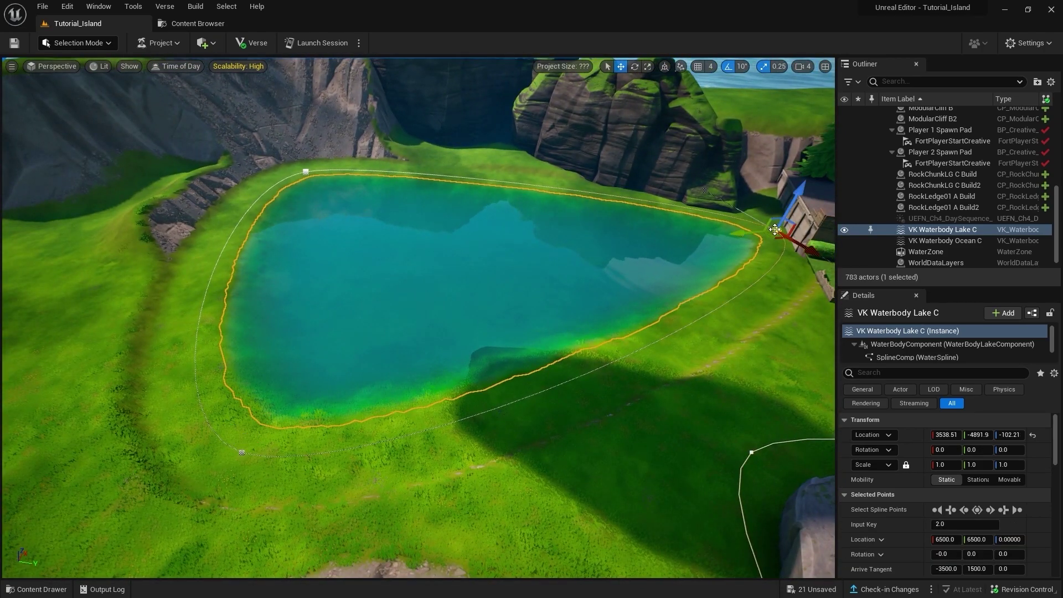
Reshape the lake by moving several of its shoreline spline points
{"action": "right_click_drag", "start_coordinate": [248, 448], "coordinate": [438, 406]}
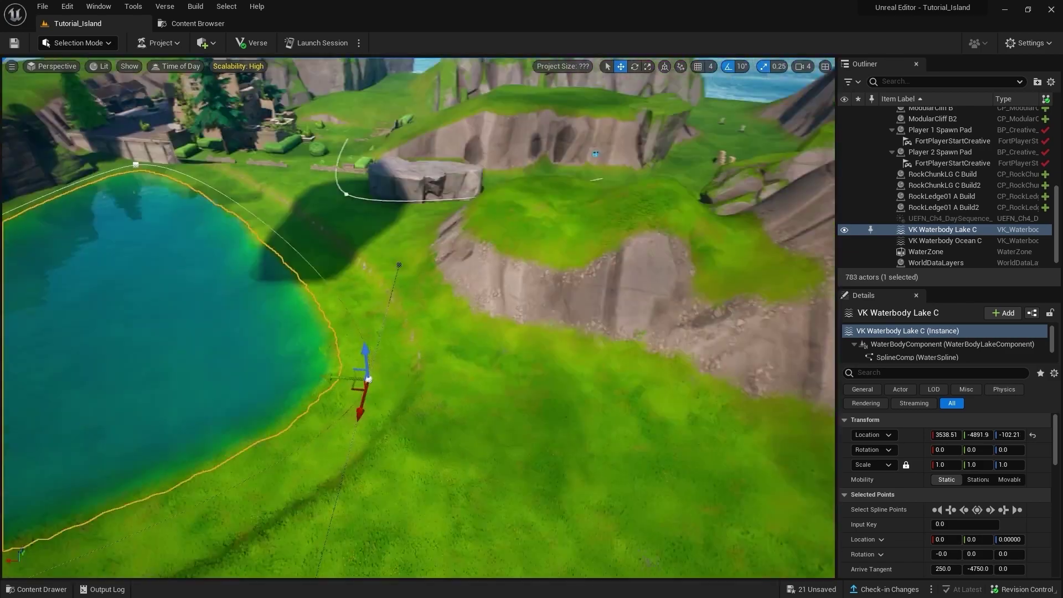
{"action": "left_click_drag", "start_coordinate": [467, 383], "coordinate": [353, 383]}
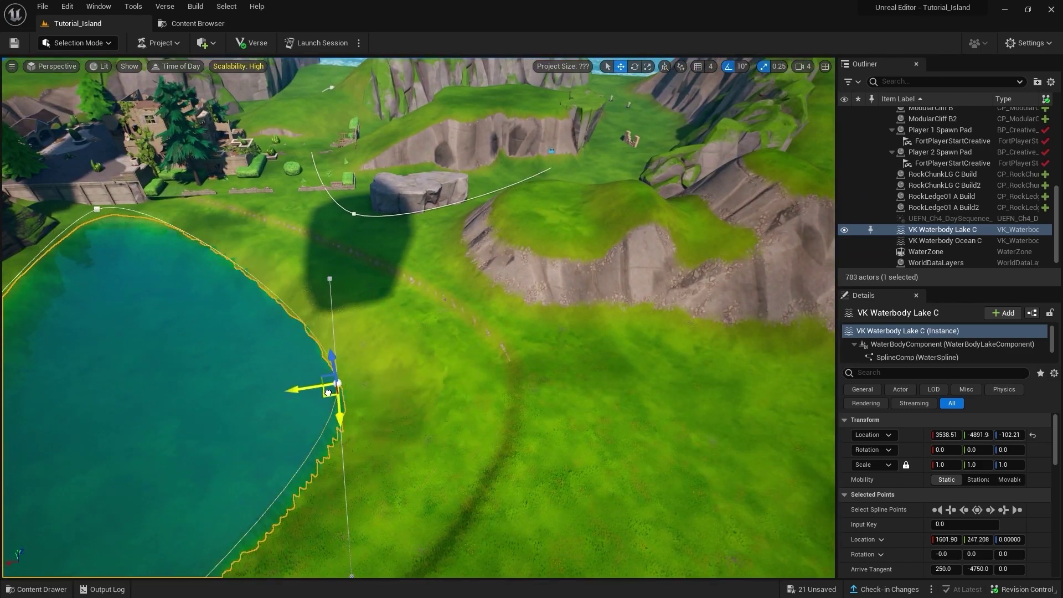
{"action": "right_click_drag", "start_coordinate": [353, 383], "coordinate": [586, 265]}
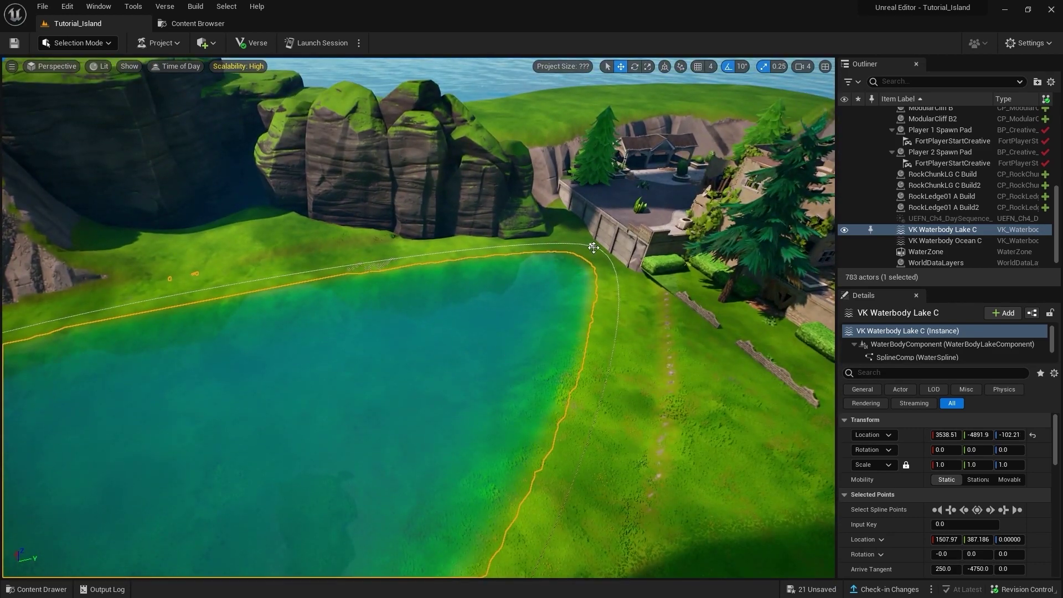
{"action": "left_click_drag", "start_coordinate": [593, 261], "coordinate": [451, 332]}
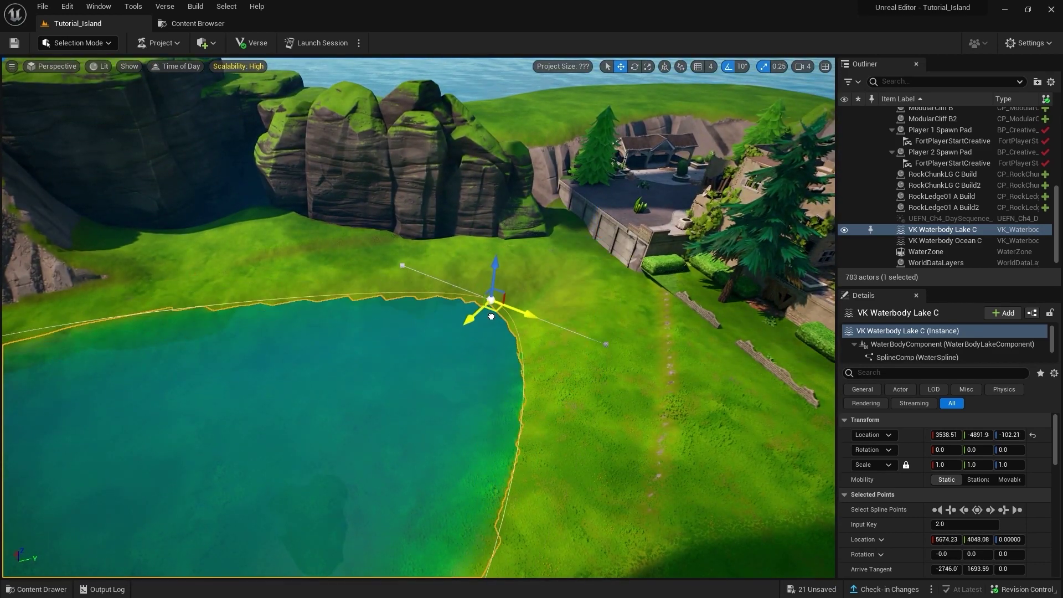
{"action": "mouse_move", "coordinate": [451, 332]}
{"action": "right_mouse_down"}
{"action": "mouse_move", "coordinate": [587, 275]}
{"action": "mouse_move", "coordinate": [422, 311]}
{"action": "mouse_move", "coordinate": [528, 455]}
{"action": "right_mouse_up"}
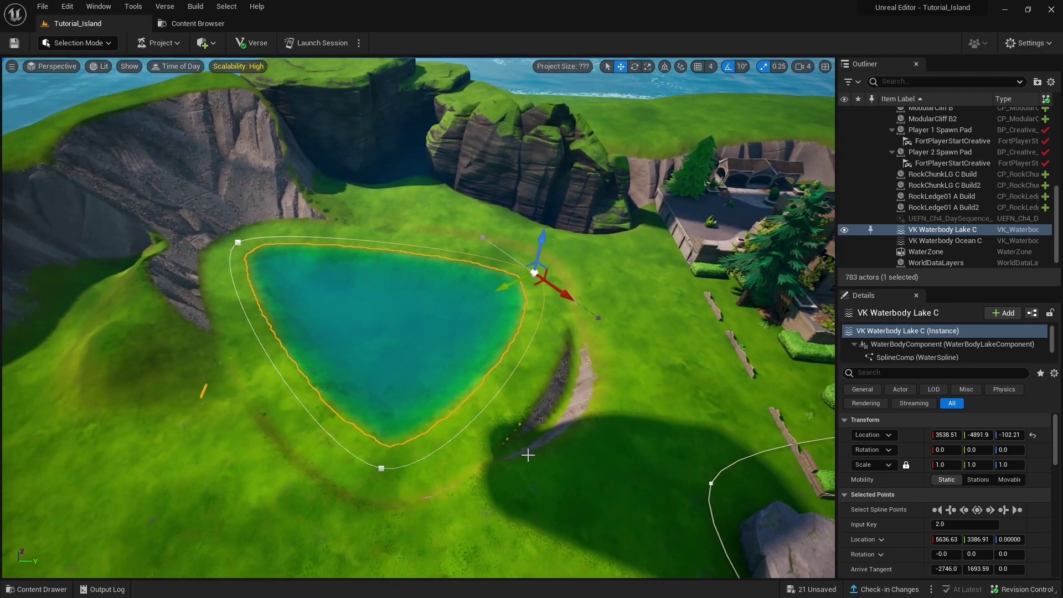
Widen the lake by pushing a shoreline point outward, frame it, and enter Landscape Mode
{"action": "scroll", "coordinate": [913, 477], "scroll_direction": "down", "scroll_amount": 3}
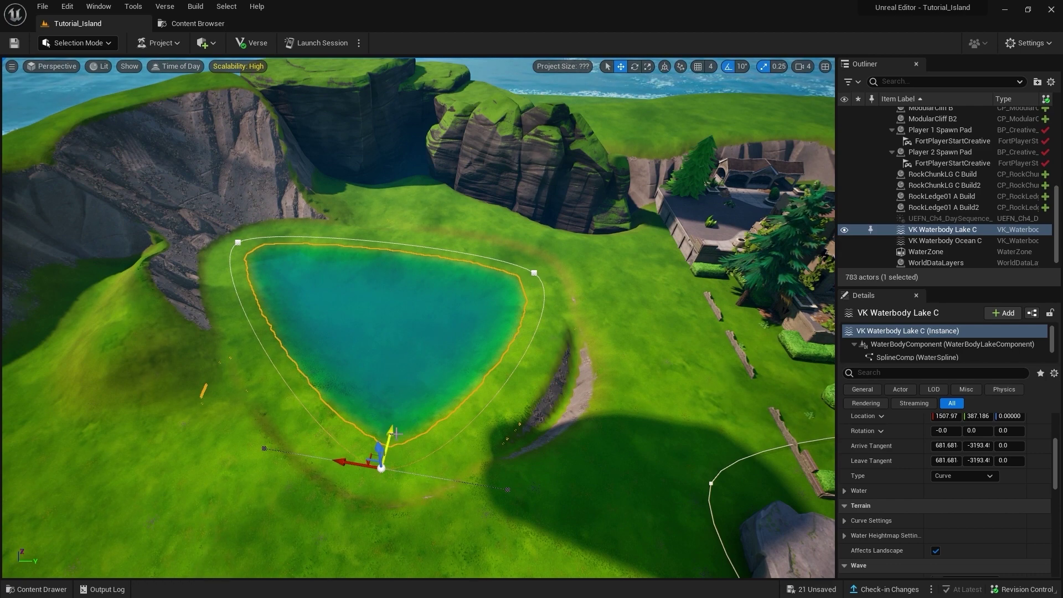
{"action": "right_click_drag", "start_coordinate": [372, 496], "coordinate": [558, 324]}
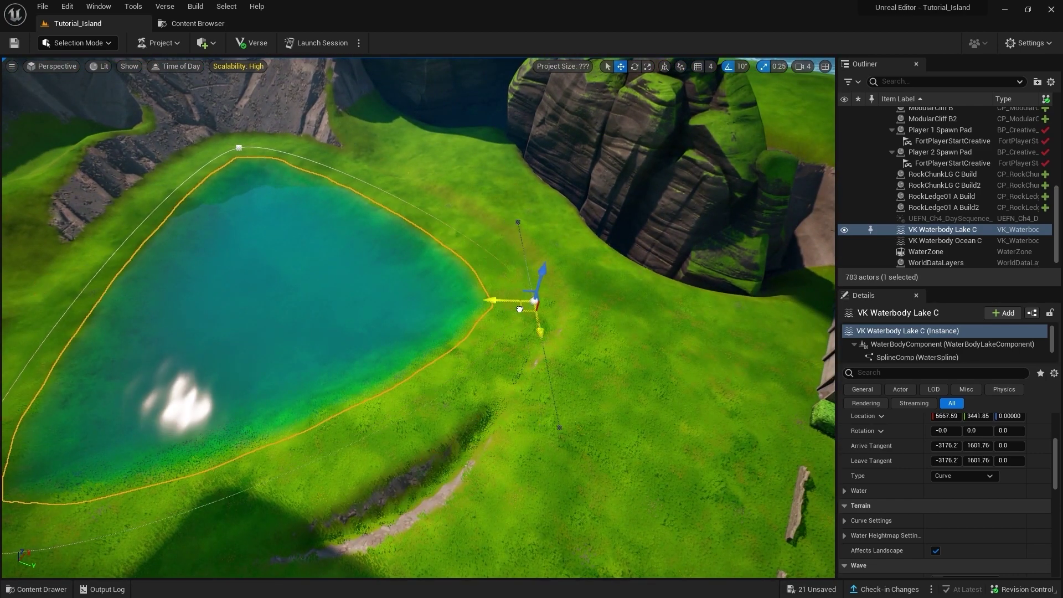
{"action": "left_click_drag", "start_coordinate": [509, 306], "coordinate": [607, 355]}
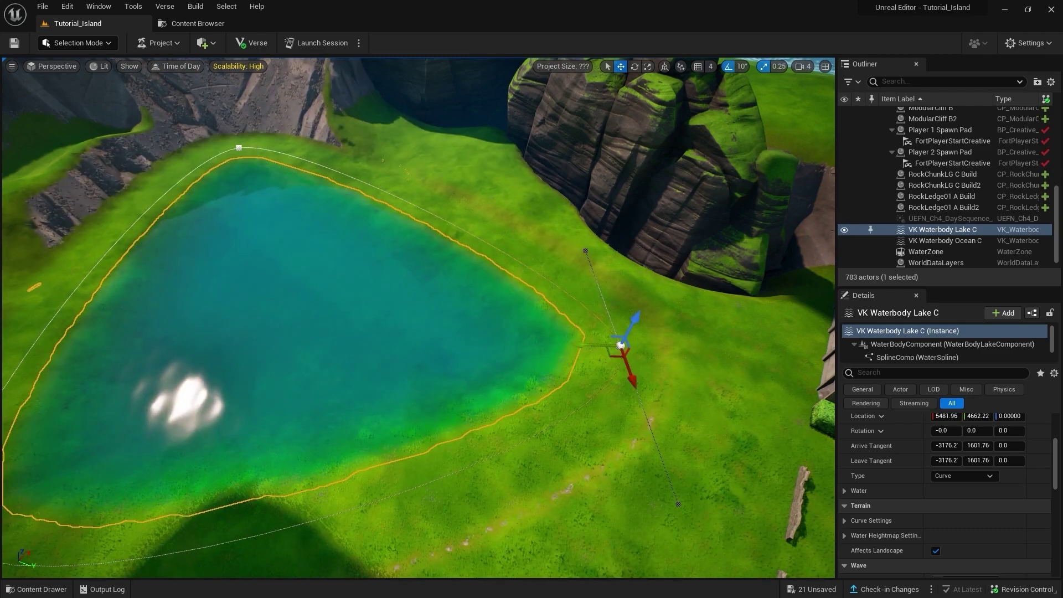
{"action": "right_click_drag", "start_coordinate": [606, 355], "coordinate": [554, 277]}
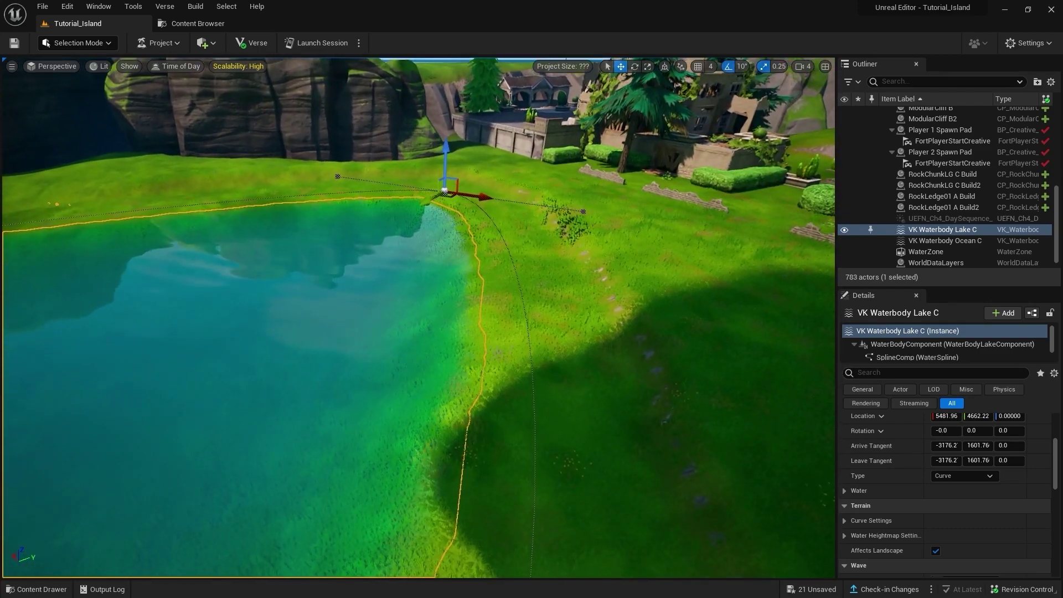
{"action": "key", "text": "f"}
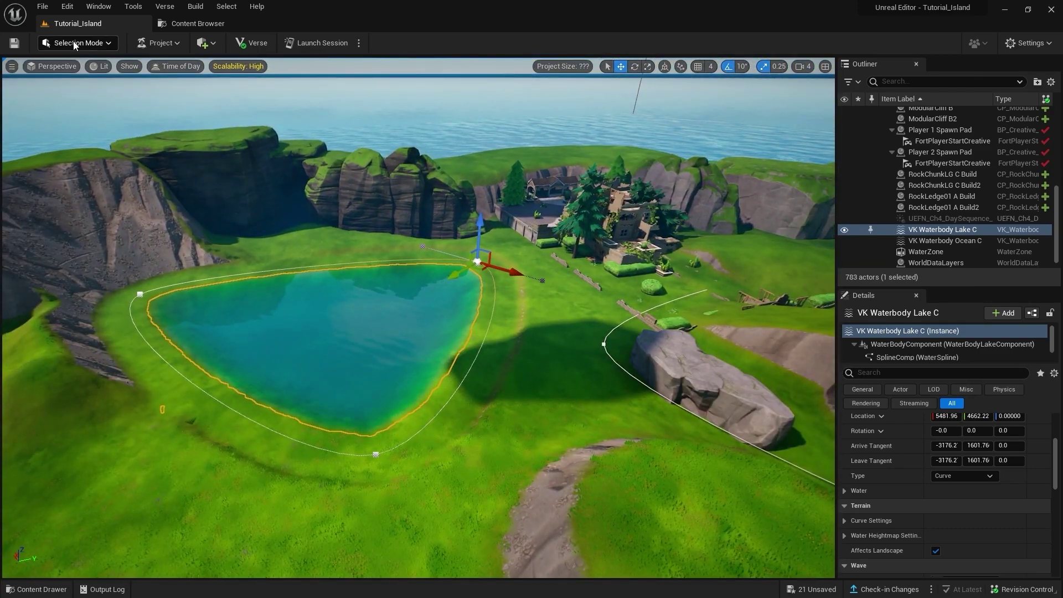
{"action": "key", "text": "shift+2"}
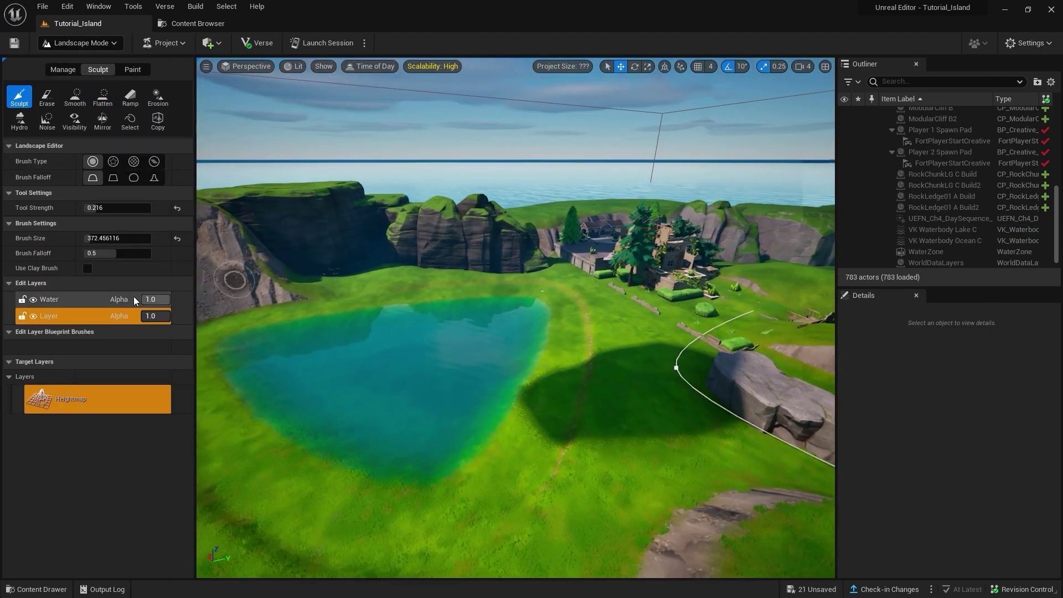
{"action": "left_click", "coordinate": [75, 295]}
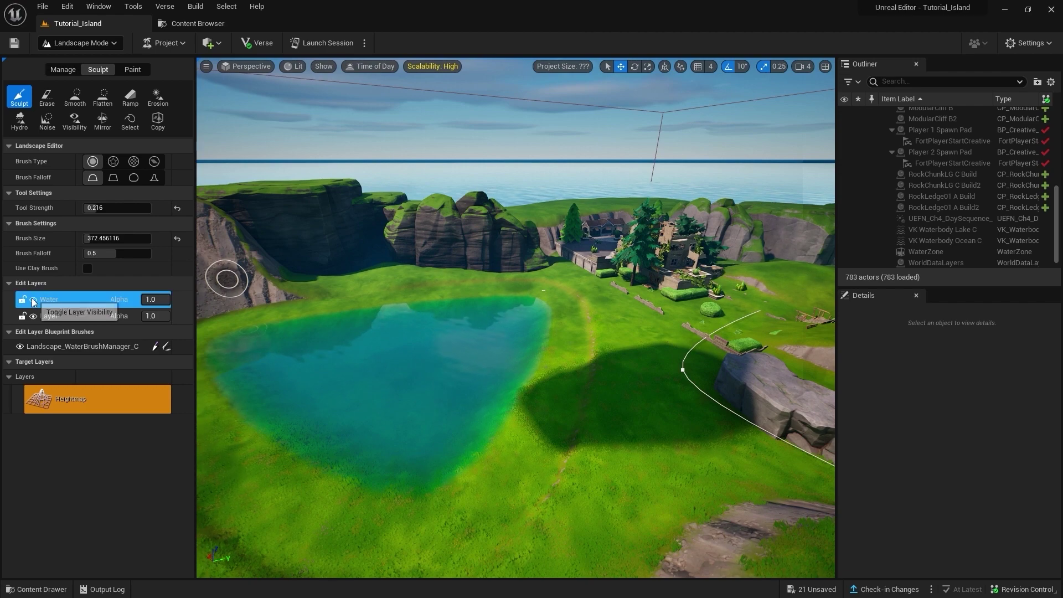
{"action": "left_click", "coordinate": [32, 301]}
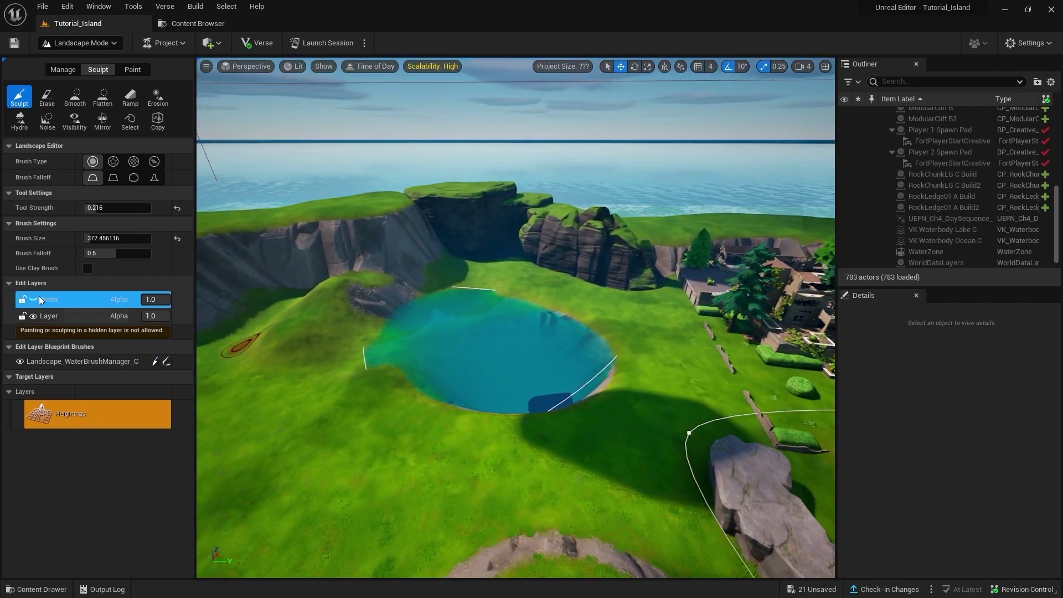
{"action": "left_click", "coordinate": [33, 300]}
Return to Selection Mode and place a Swimming Pool water body on the grass below the lake
{"action": "key", "text": "shift+1"}
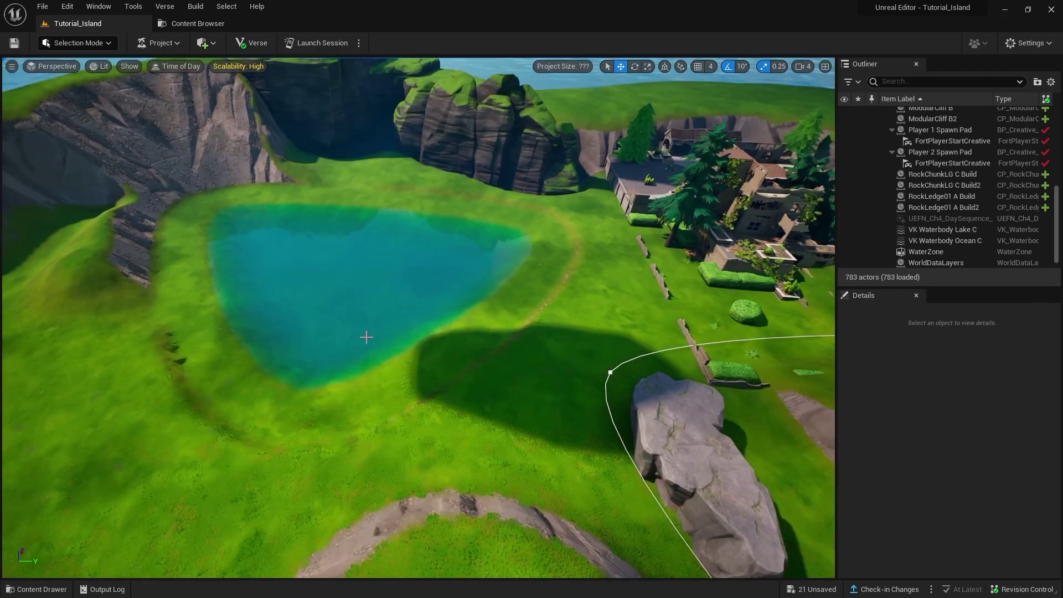
{"action": "key", "text": "ctrl+space"}
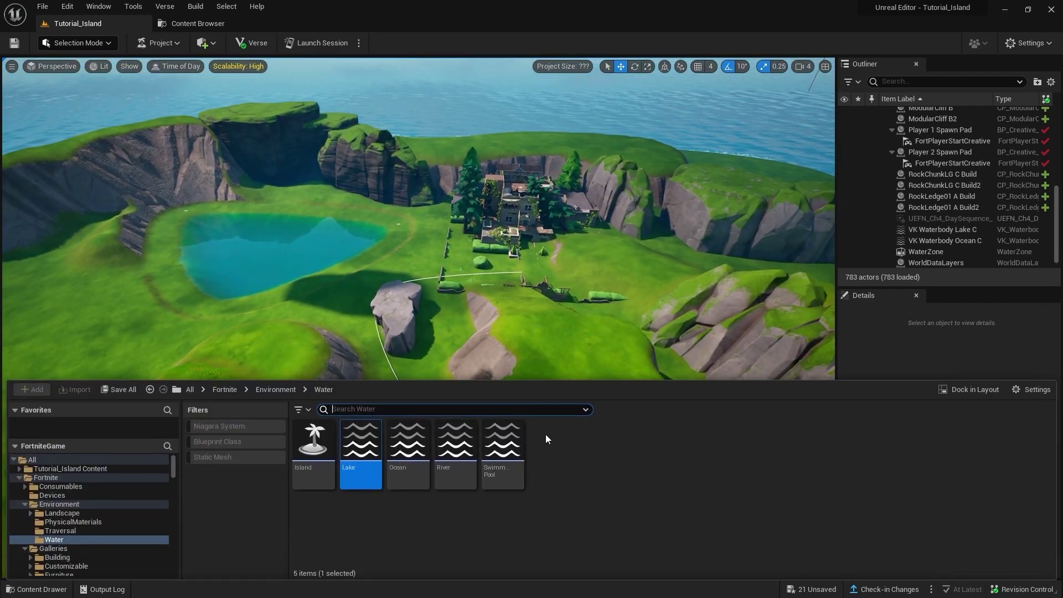
{"action": "right_click_drag", "start_coordinate": [497, 345], "coordinate": [498, 345]}
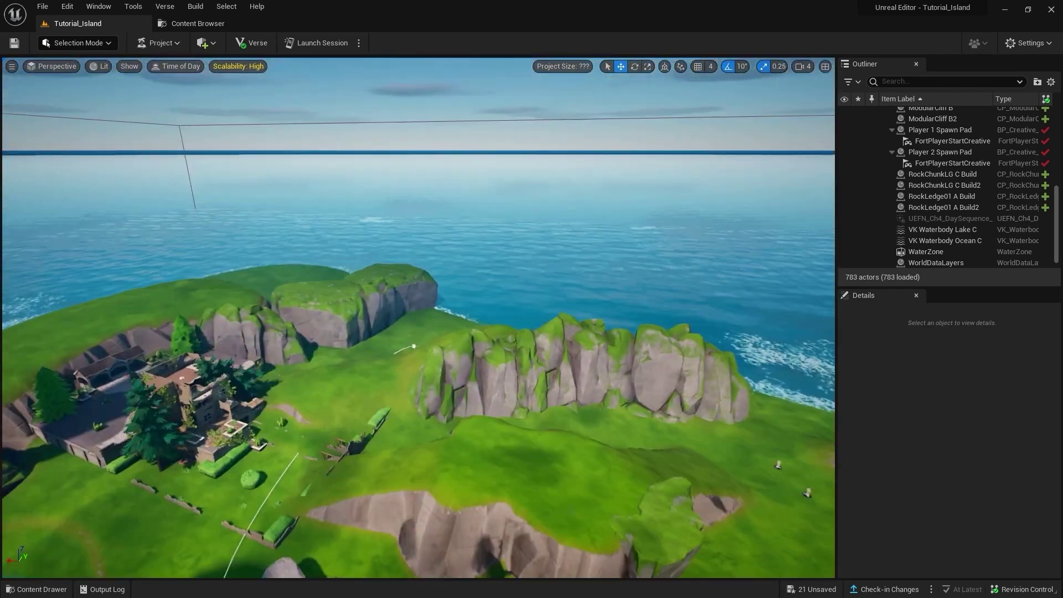
{"action": "right_click_drag", "start_coordinate": [515, 382], "coordinate": [515, 383]}
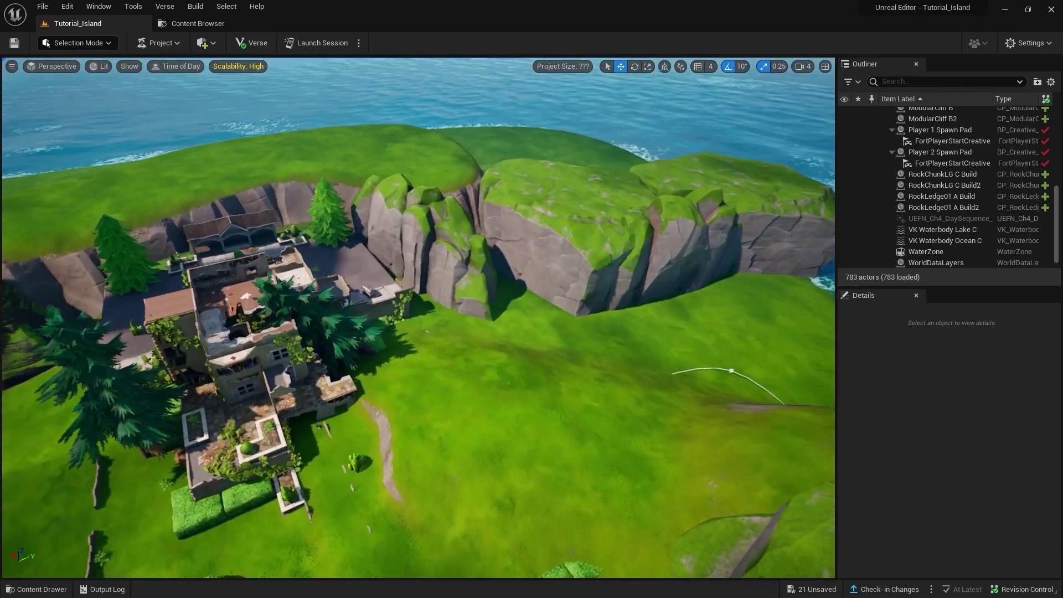
{"action": "key", "text": "ctrl+space"}
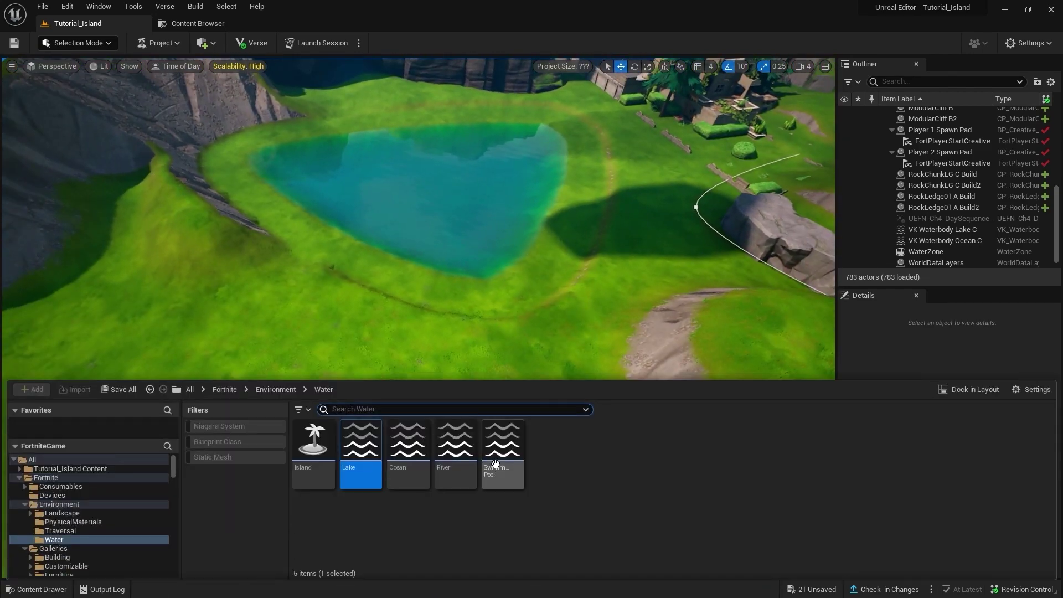
{"action": "left_click_drag", "start_coordinate": [175, 315], "coordinate": [210, 369]}
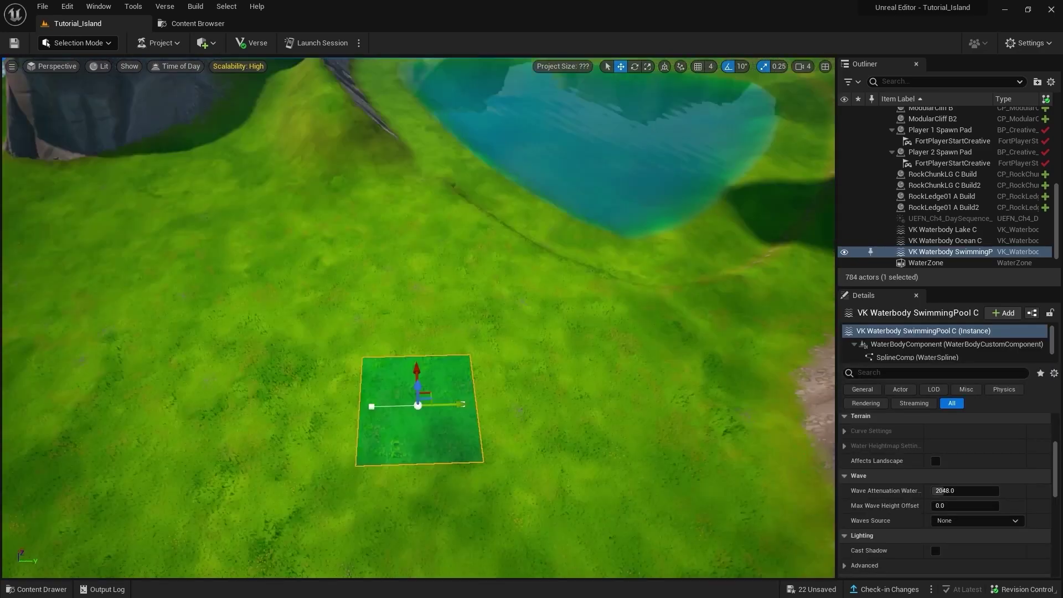
Select the pool's right spline point and focus the view on the pool
{"action": "right_click_drag", "start_coordinate": [356, 457], "coordinate": [356, 458]}
{"action": "left_click", "coordinate": [470, 252]}
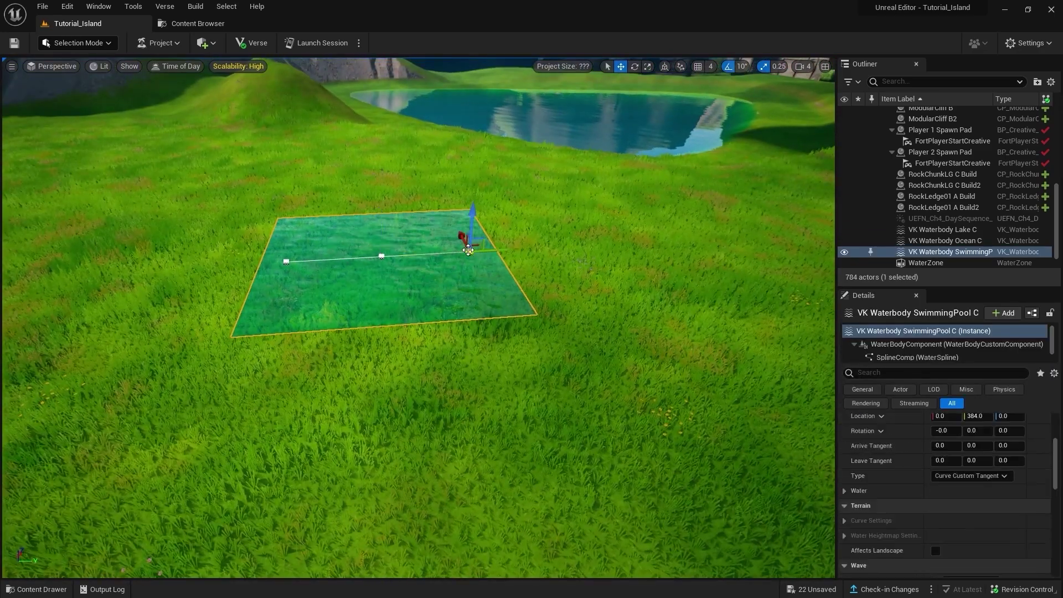
{"action": "right_click_drag", "start_coordinate": [470, 252], "coordinate": [470, 252]}
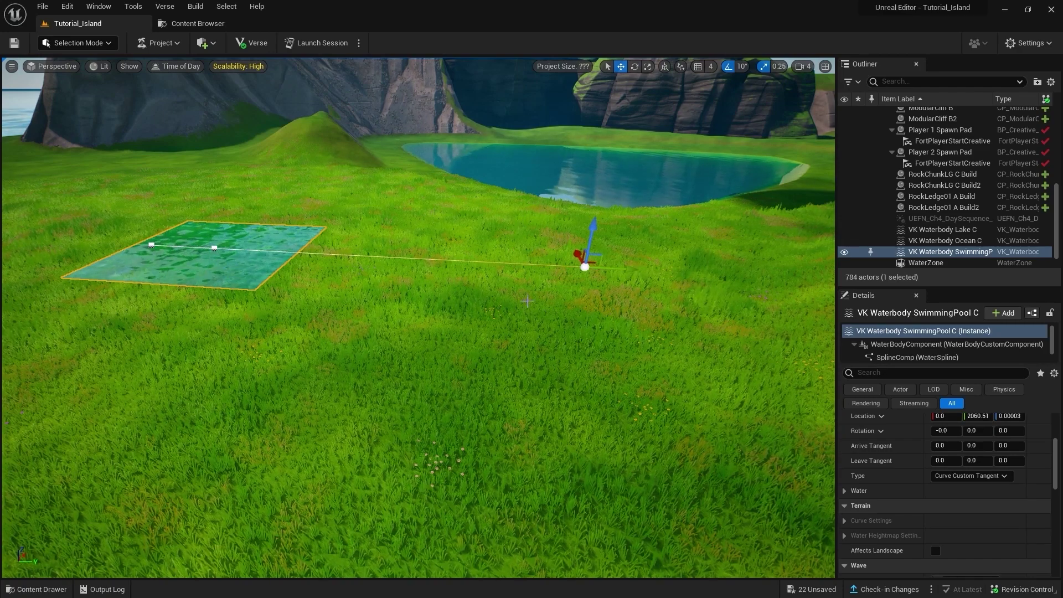
{"action": "right_click_drag", "start_coordinate": [209, 250], "coordinate": [209, 249]}
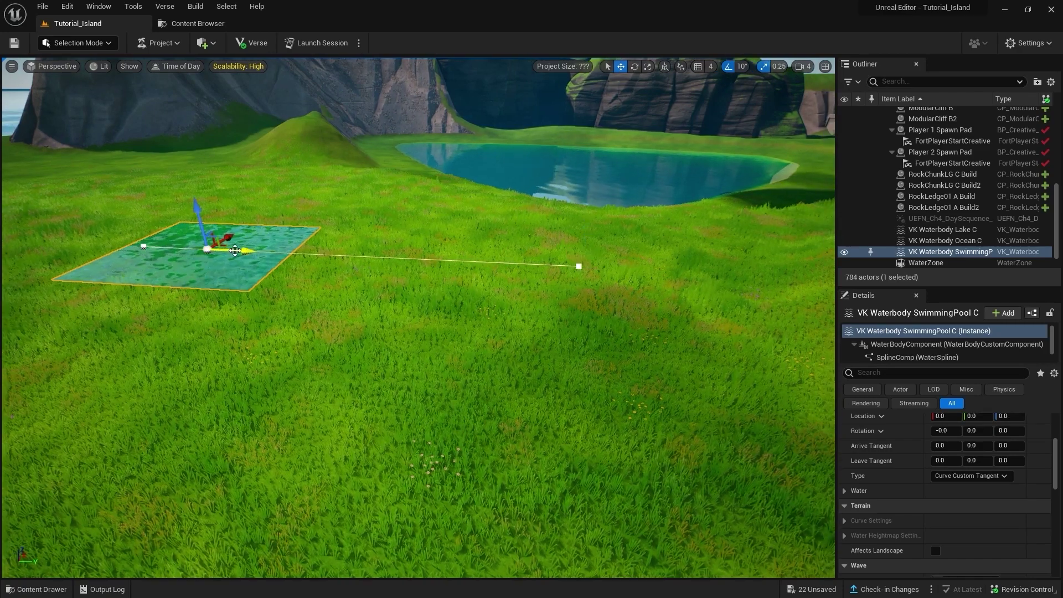
{"action": "right_click_drag", "start_coordinate": [422, 275], "coordinate": [463, 330]}
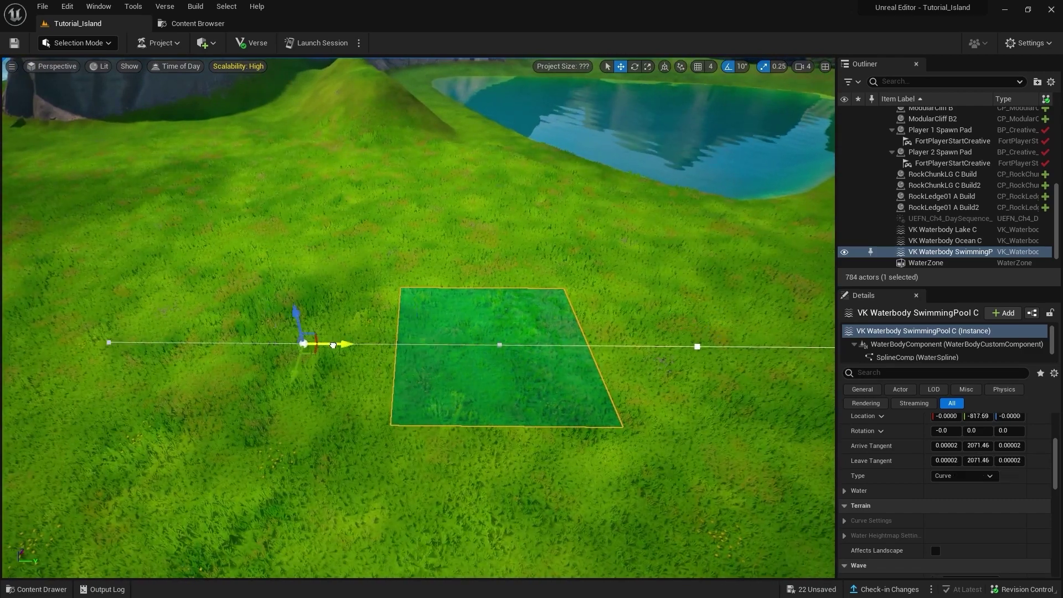
{"action": "mouse_move", "coordinate": [380, 348]}
{"action": "right_mouse_down"}
{"action": "mouse_move", "coordinate": [364, 372]}
{"action": "mouse_move", "coordinate": [310, 366]}
{"action": "right_mouse_up"}
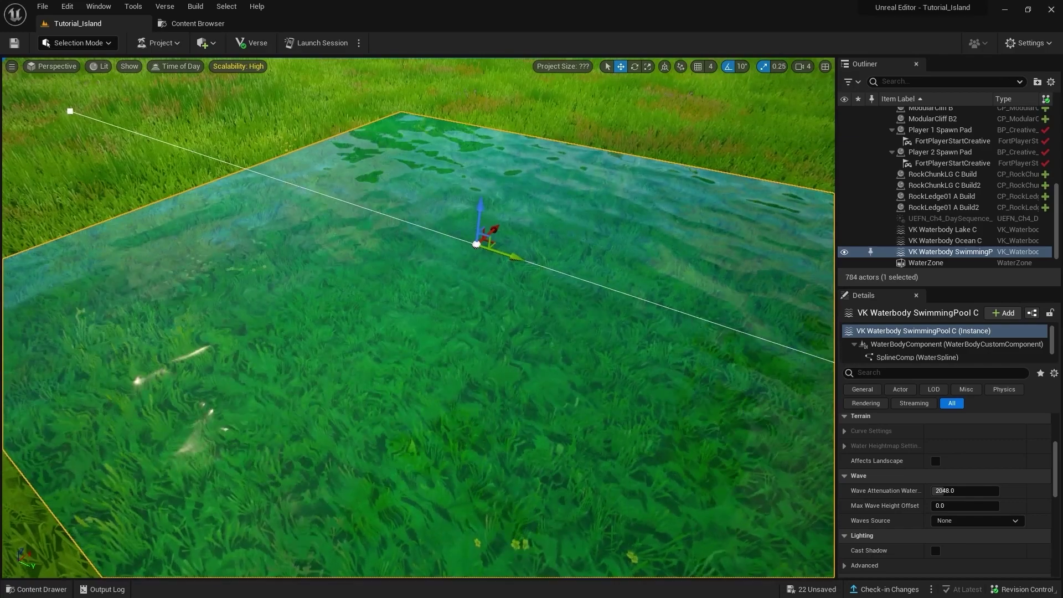
{"action": "key", "text": "f"}
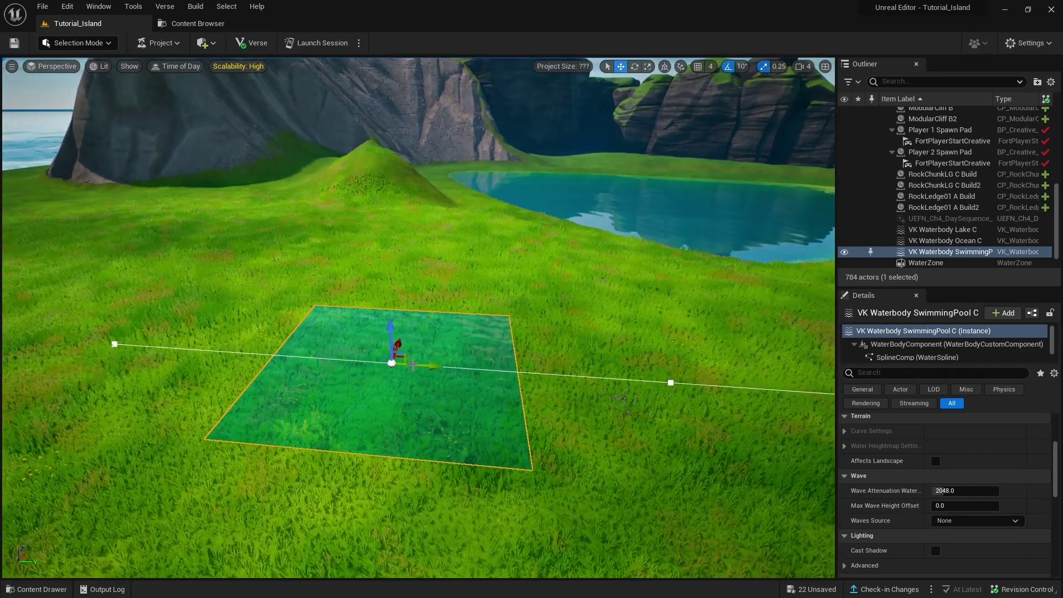
Delete the swimming pool water body and fly the view up to the cliffs above the lake
{"action": "key", "text": "Delete"}
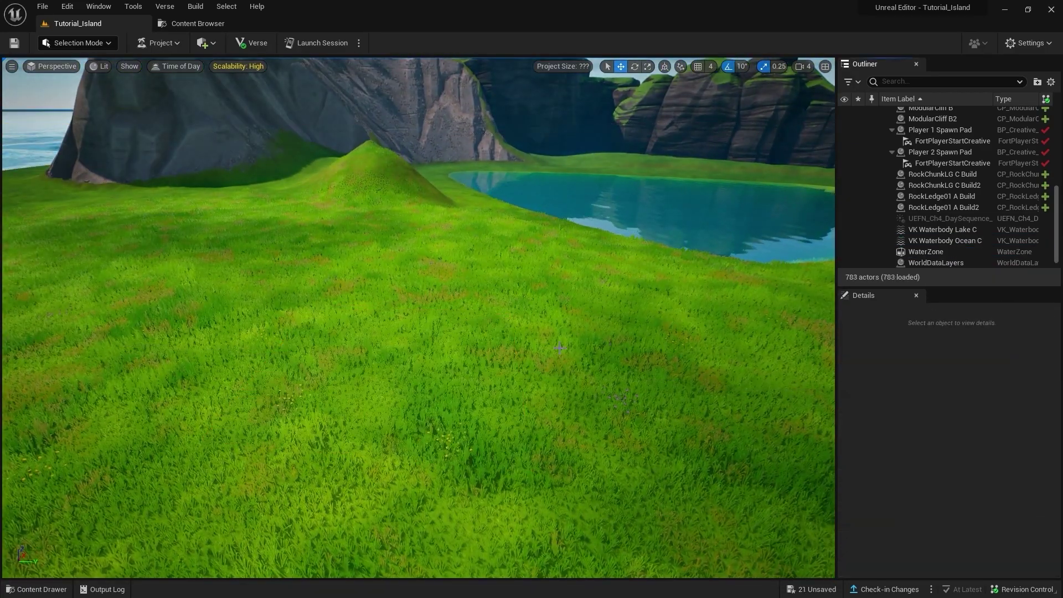
{"action": "mouse_move", "coordinate": [421, 311]}
{"action": "right_mouse_down"}
{"action": "mouse_move", "coordinate": [388, 332]}
{"action": "mouse_move", "coordinate": [535, 385]}
{"action": "right_mouse_up"}
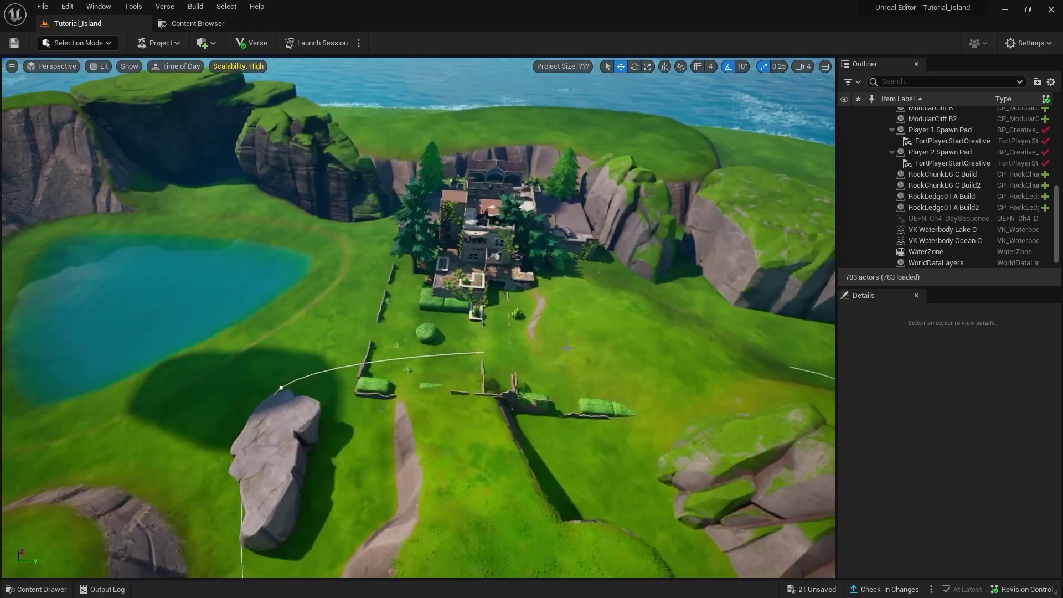
{"action": "key", "text": "ctrl+space"}
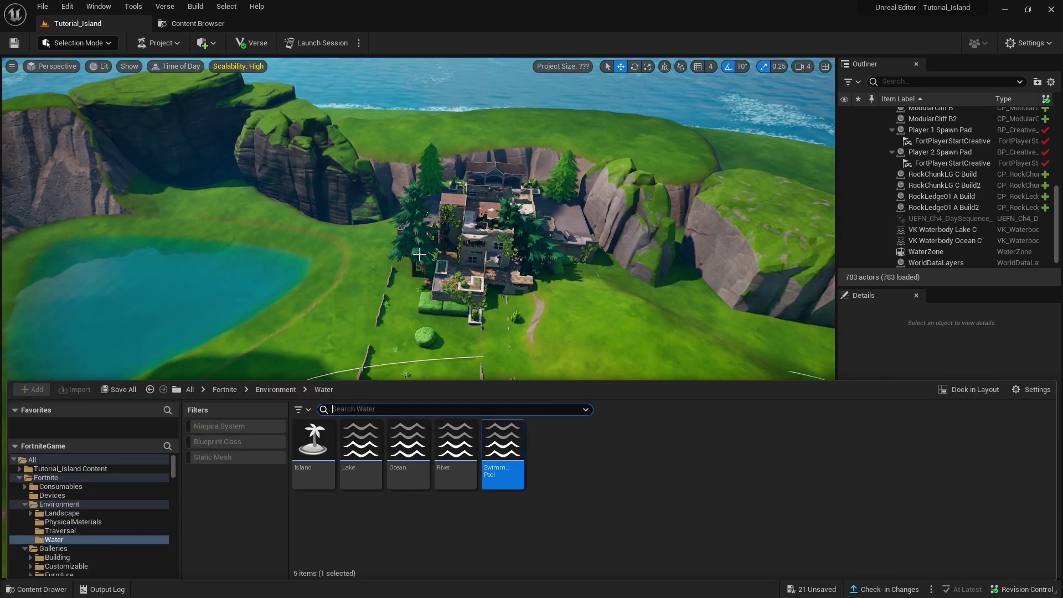
{"action": "right_click_drag", "start_coordinate": [420, 255], "coordinate": [420, 260]}
{"action": "key", "text": "ctrl+space"}
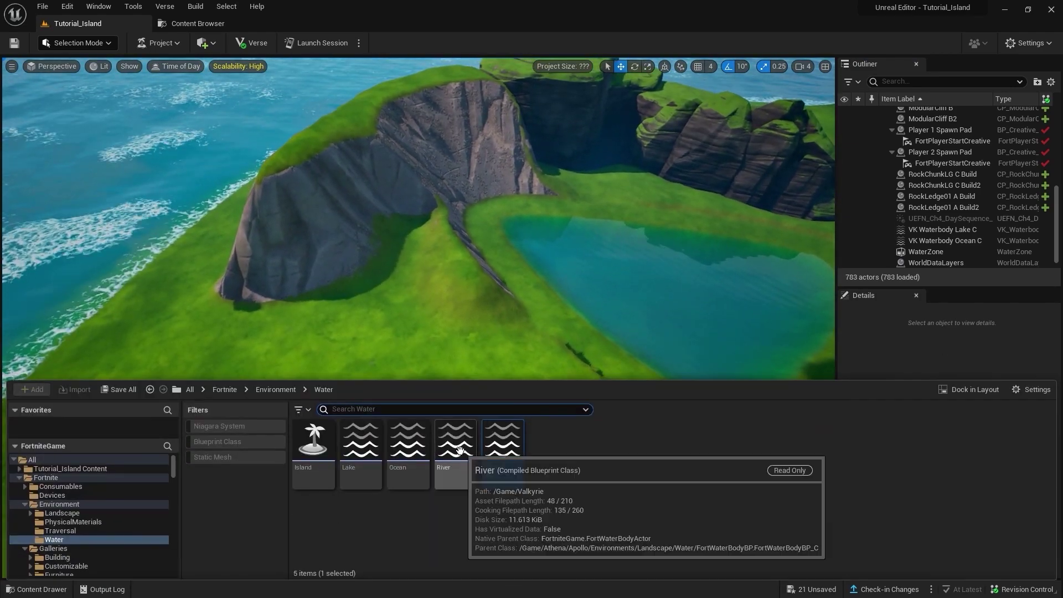
{"action": "right_click_drag", "start_coordinate": [492, 232], "coordinate": [484, 235]}
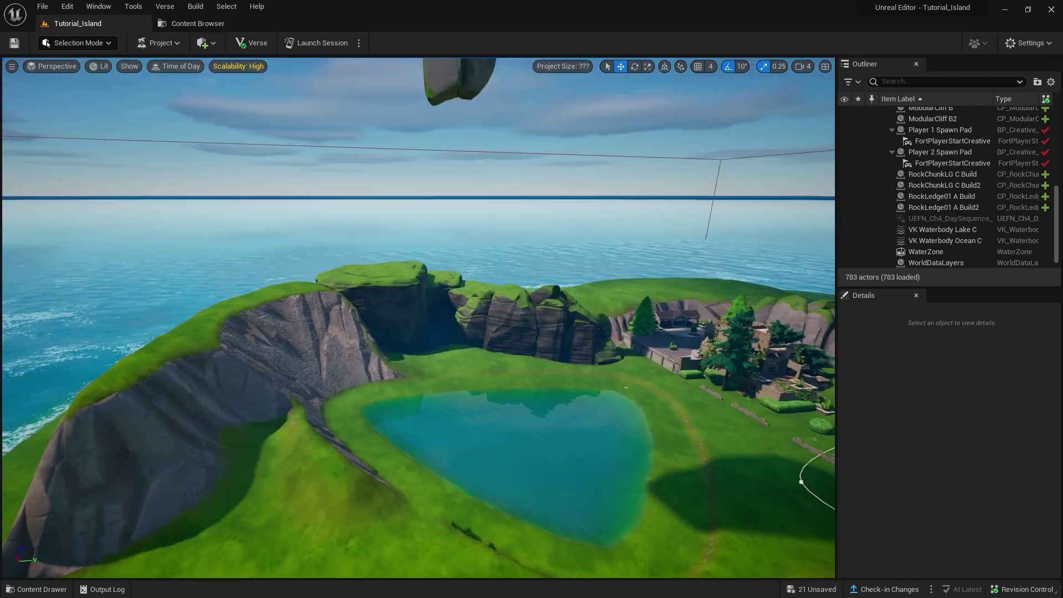
{"action": "key", "text": "ctrl+space"}
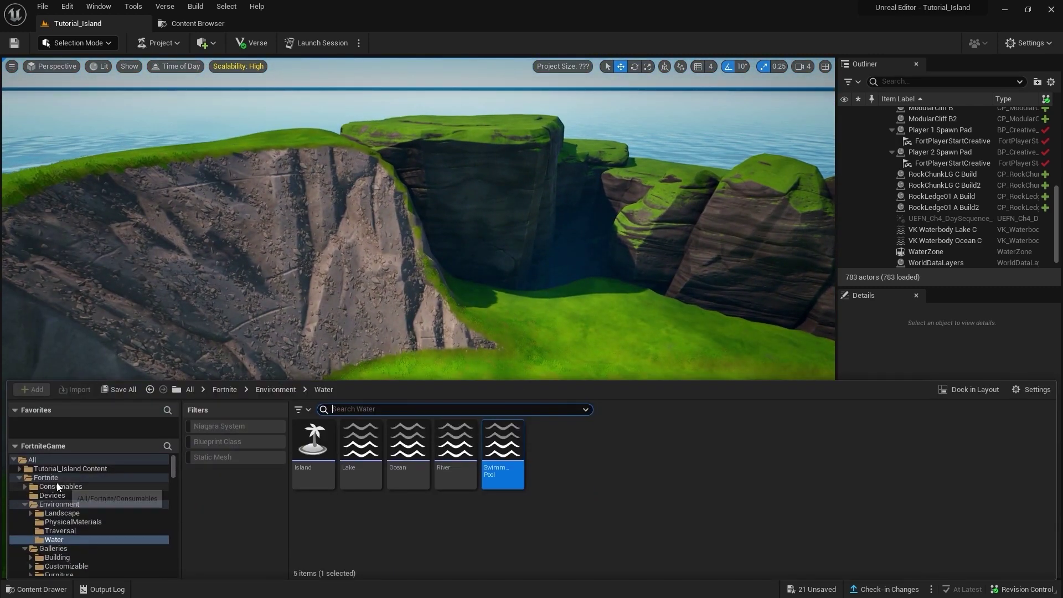
Search for 'waterfall', place Waterfall 03 on the cliff edge, and rotate it 80° toward the lake
{"action": "left_click", "coordinate": [46, 478]}
{"action": "type", "text": "r"}
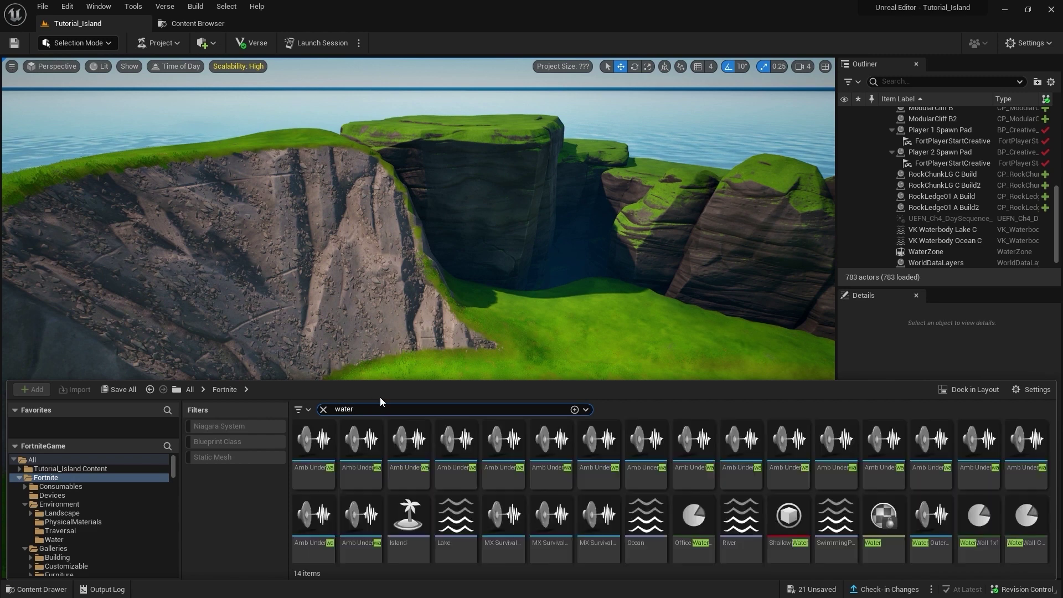
{"action": "type", "text": "fall"}
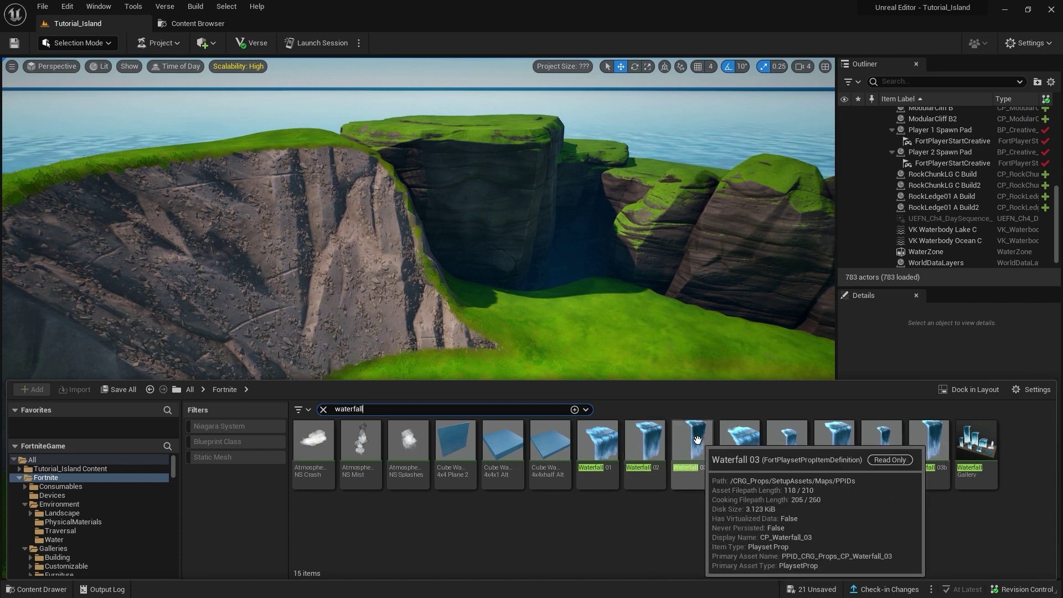
{"action": "left_click_drag", "start_coordinate": [703, 440], "coordinate": [492, 264]}
{"action": "left_click", "coordinate": [508, 260]}
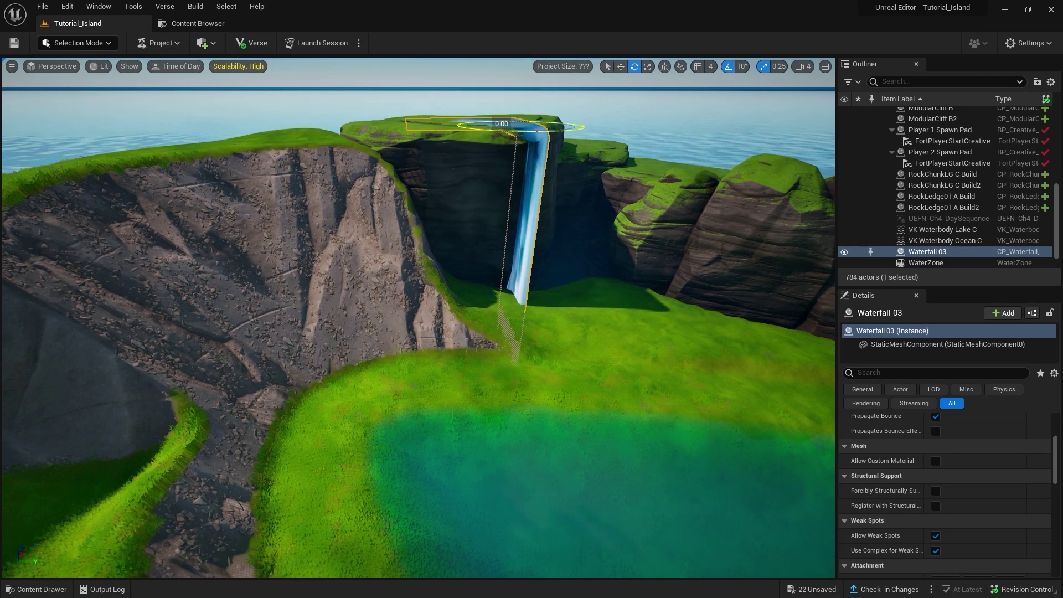
{"action": "mouse_move", "coordinate": [501, 124]}
{"action": "left_mouse_down"}
{"action": "mouse_move", "coordinate": [593, 128]}
{"action": "mouse_move", "coordinate": [431, 271]}
{"action": "mouse_move", "coordinate": [425, 295]}
{"action": "mouse_move", "coordinate": [275, 171]}
{"action": "left_mouse_up"}
{"action": "key", "text": "w"}
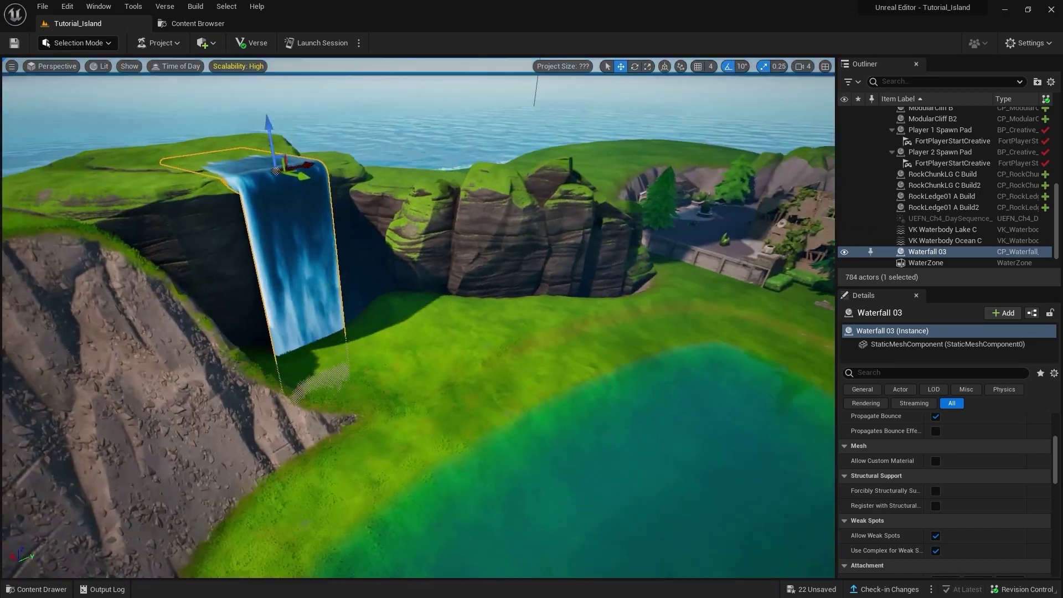
{"action": "left_click", "coordinate": [582, 416]}
Add two spline points to the lake edge so the shoreline reaches the waterfall base
{"action": "key", "text": "f"}
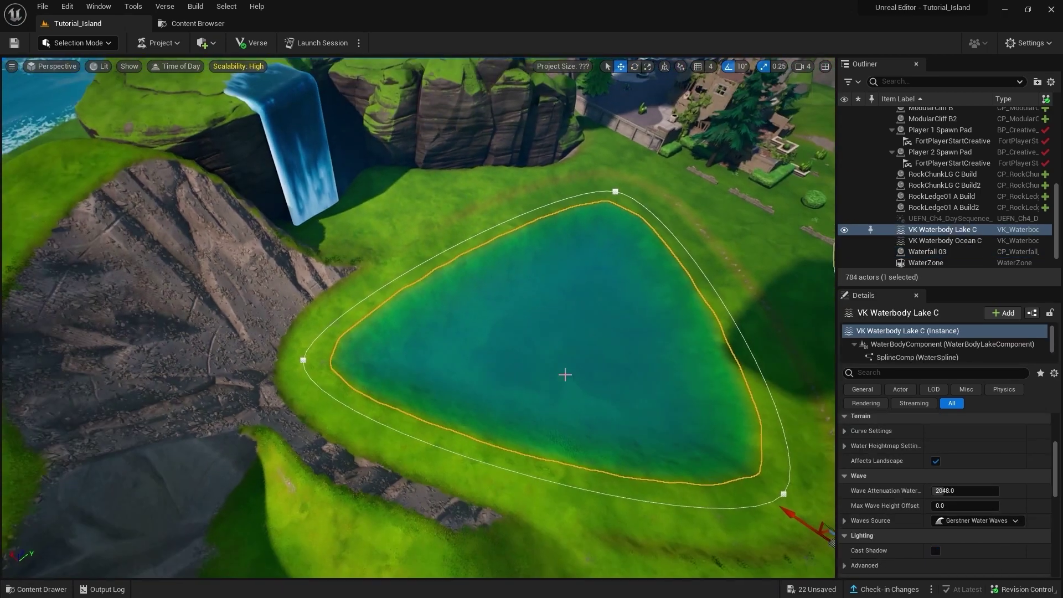
{"action": "right_click", "coordinate": [448, 254]}
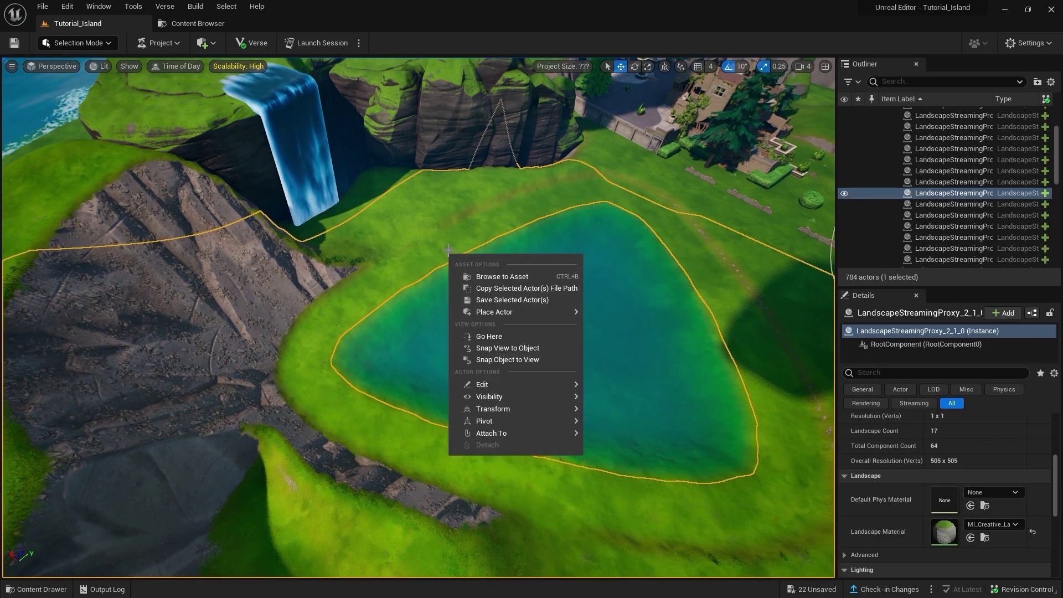
{"action": "key", "text": "Escape"}
{"action": "left_click", "coordinate": [450, 260]}
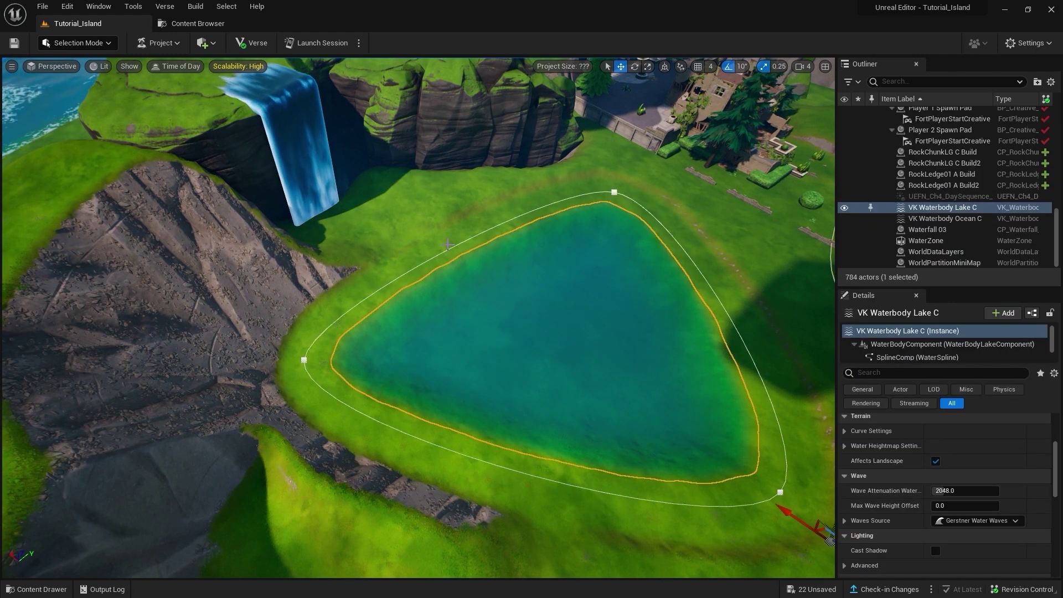
{"action": "right_click", "coordinate": [450, 257]}
{"action": "left_click", "coordinate": [487, 274]}
{"action": "left_click_drag", "start_coordinate": [488, 273], "coordinate": [487, 286], "text": "alt"}
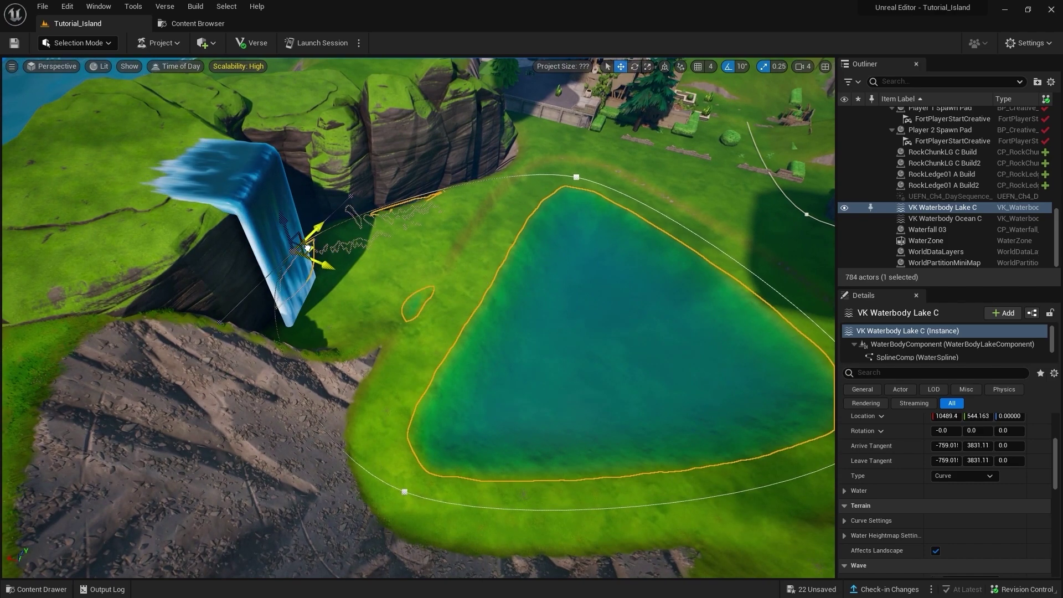
{"action": "mouse_move", "coordinate": [308, 249]}
{"action": "left_mouse_down", "text": "alt"}
{"action": "mouse_move", "coordinate": [388, 260]}
{"action": "mouse_move", "coordinate": [423, 342]}
{"action": "left_mouse_up", "text": "alt"}
{"action": "right_click", "coordinate": [378, 350]}
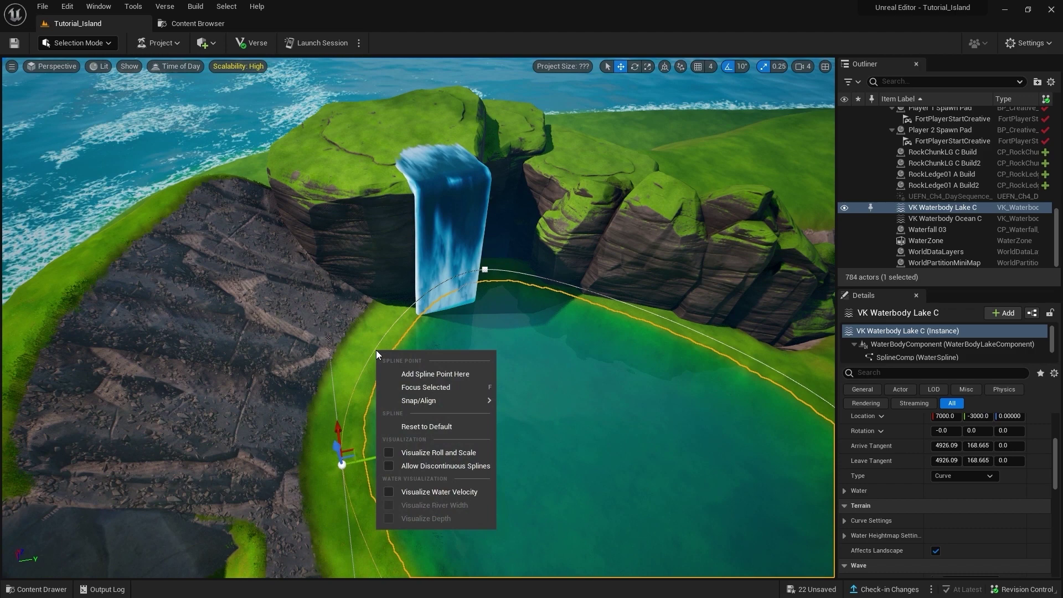
{"action": "left_click", "coordinate": [404, 374]}
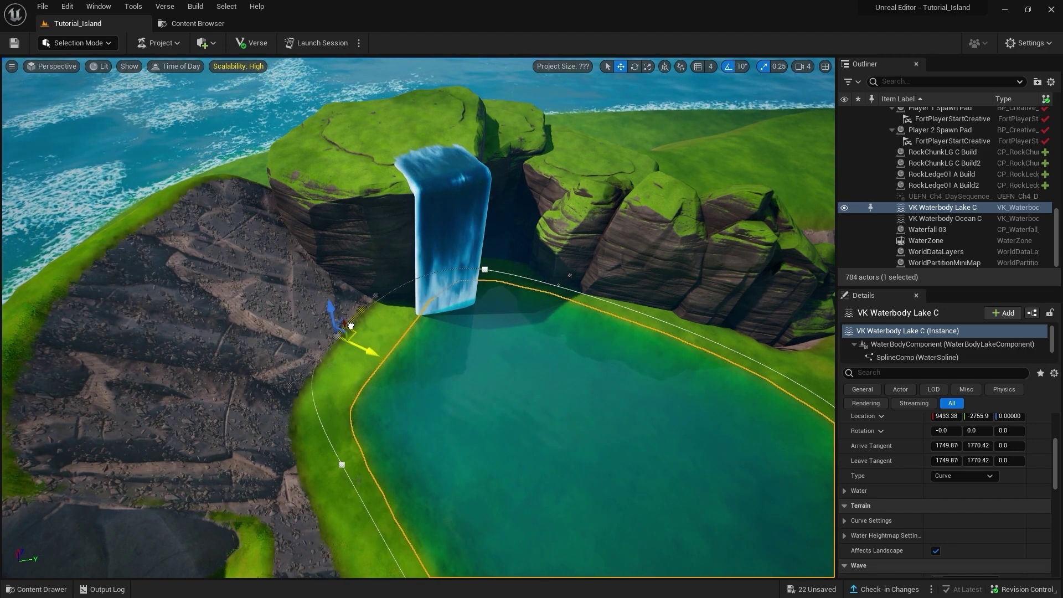
{"action": "mouse_move", "coordinate": [350, 326]}
{"action": "left_mouse_down", "text": "alt"}
{"action": "mouse_move", "coordinate": [350, 261]}
{"action": "mouse_move", "coordinate": [387, 311]}
{"action": "mouse_move", "coordinate": [509, 372]}
{"action": "left_mouse_up", "text": "alt"}
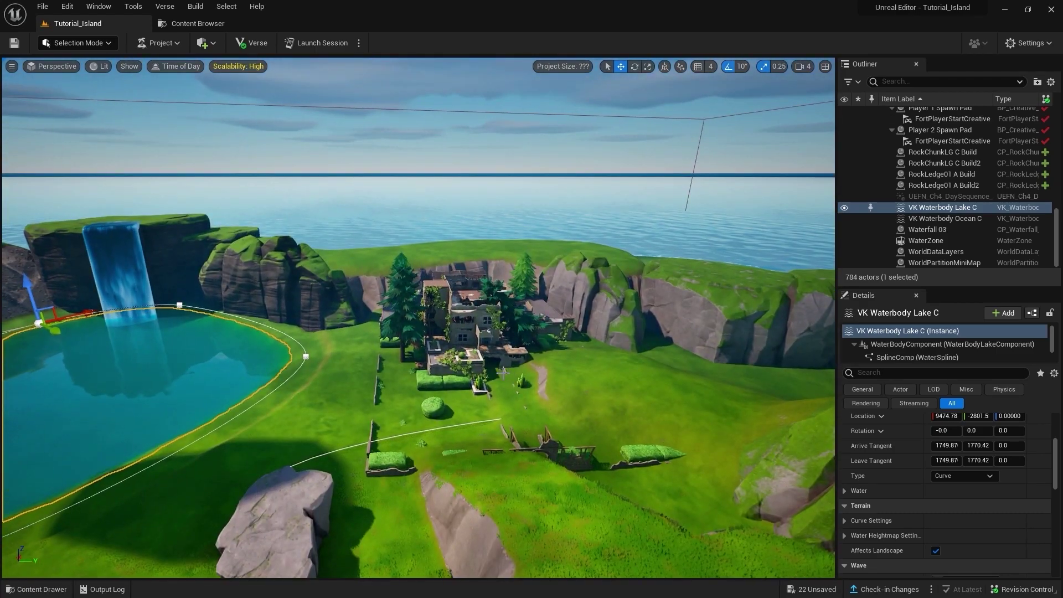
From the Wood Shanty favourites folder, place the Wood Shanty Outpost prefab on the hilltop
{"action": "left_click_drag", "start_coordinate": [509, 372], "coordinate": [495, 380], "text": "alt"}
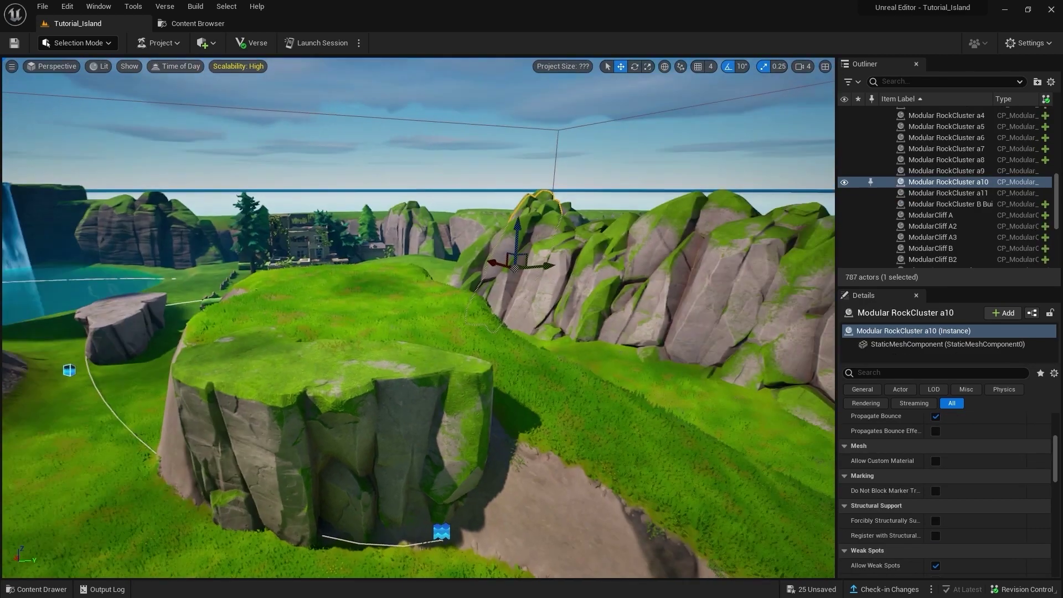
{"action": "left_click_drag", "start_coordinate": [450, 395], "coordinate": [421, 388], "text": "alt"}
{"action": "key", "text": "Escape"}
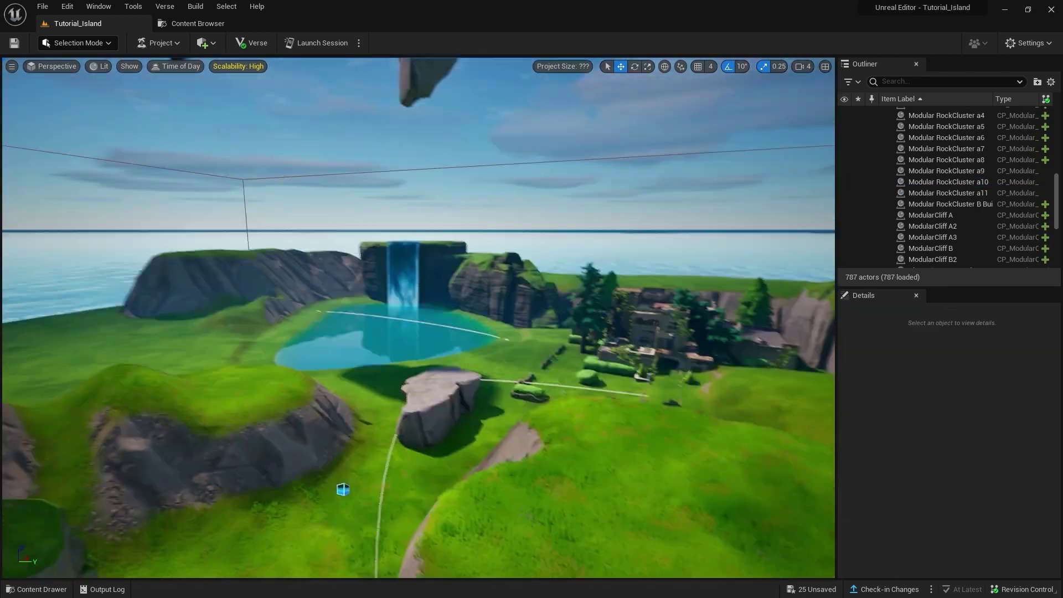
{"action": "left_click_drag", "start_coordinate": [389, 485], "coordinate": [390, 485], "text": "alt"}
{"action": "key", "text": "ctrl+space"}
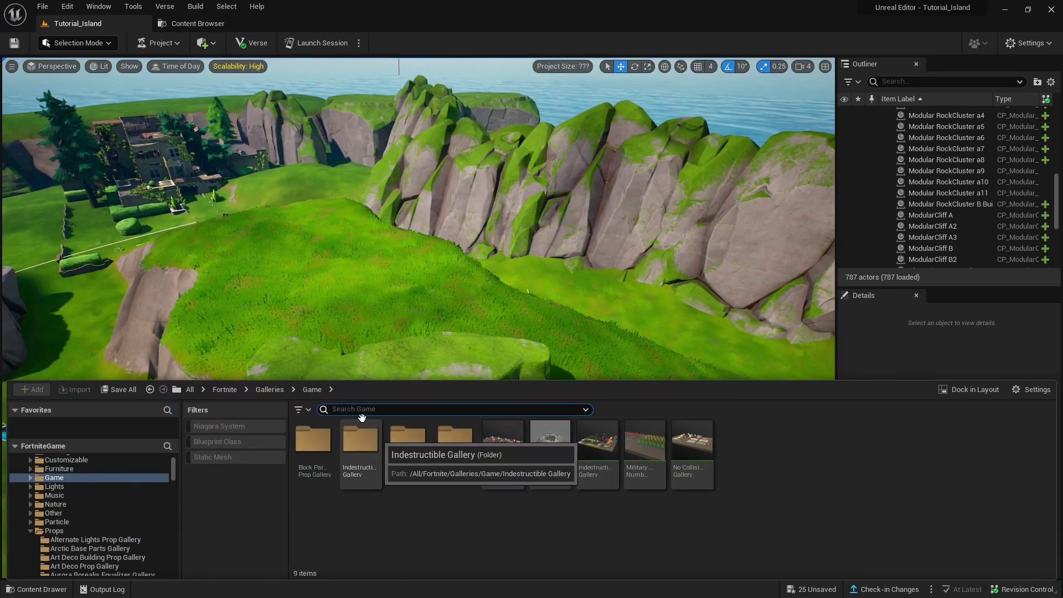
{"action": "left_click", "coordinate": [211, 25]}
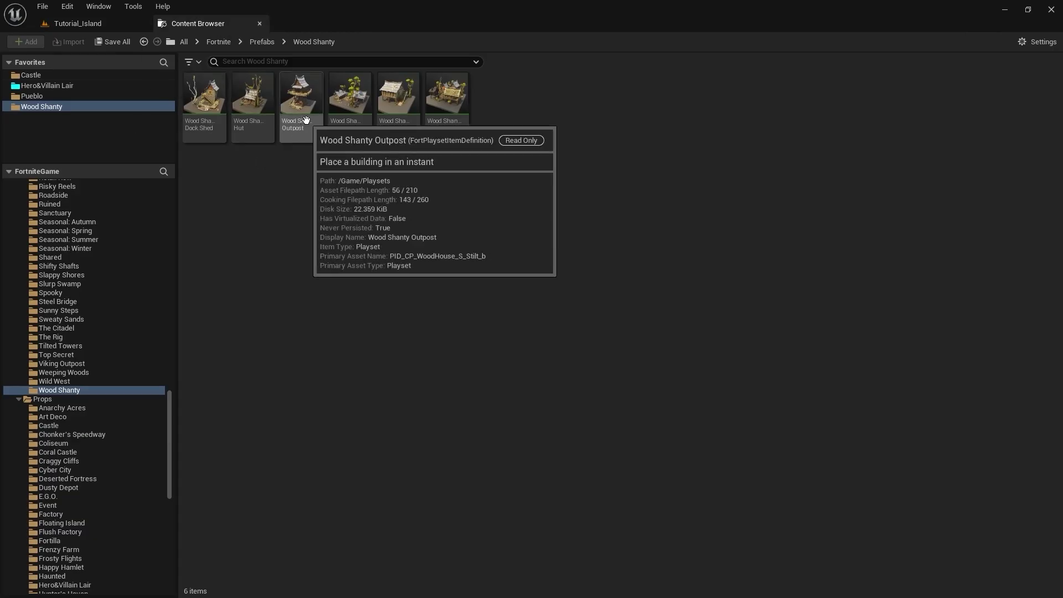
{"action": "left_click", "coordinate": [95, 107]}
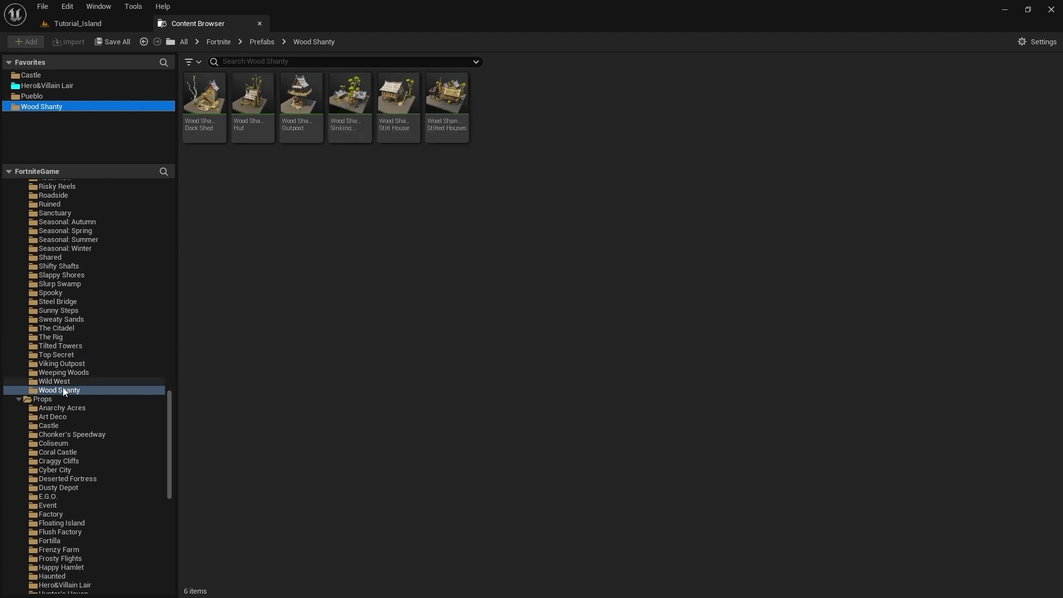
{"action": "left_click_drag", "start_coordinate": [301, 95], "coordinate": [108, 80]}
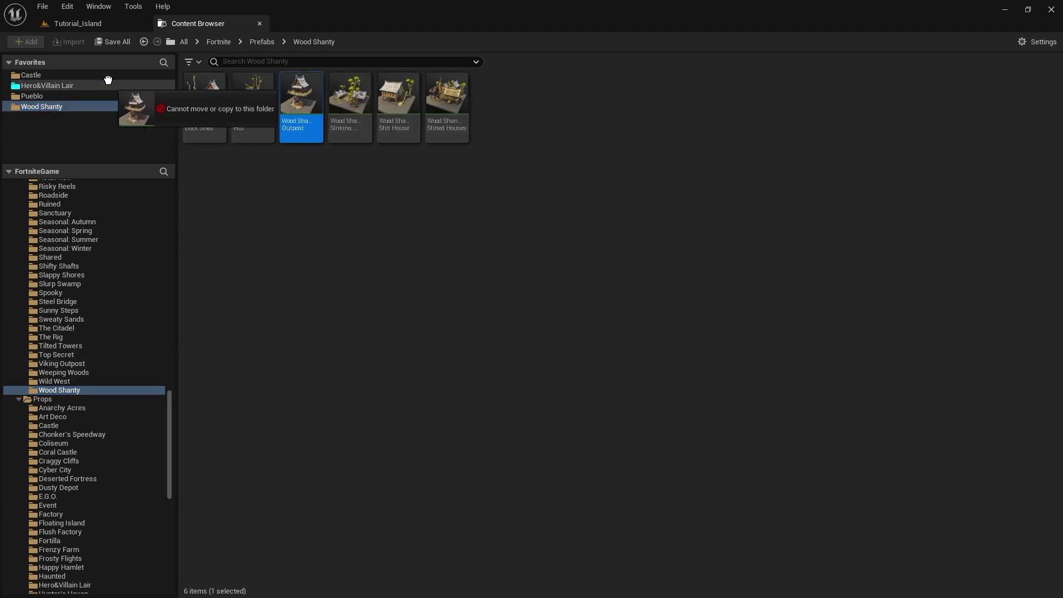
{"action": "left_click_drag", "start_coordinate": [94, 22], "coordinate": [94, 22]}
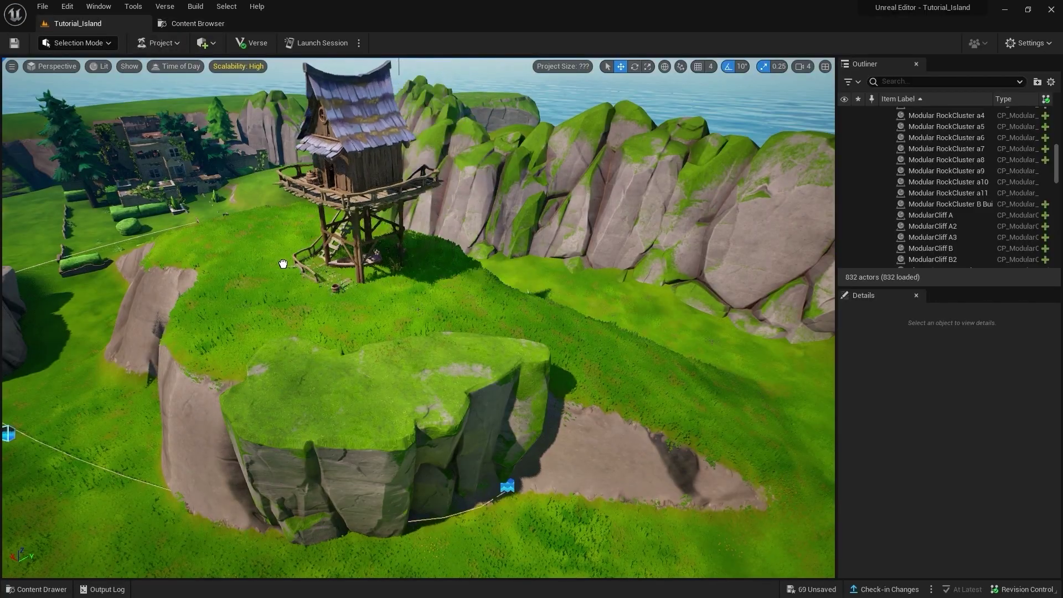
{"action": "left_click_drag", "start_coordinate": [349, 225], "coordinate": [253, 249]}
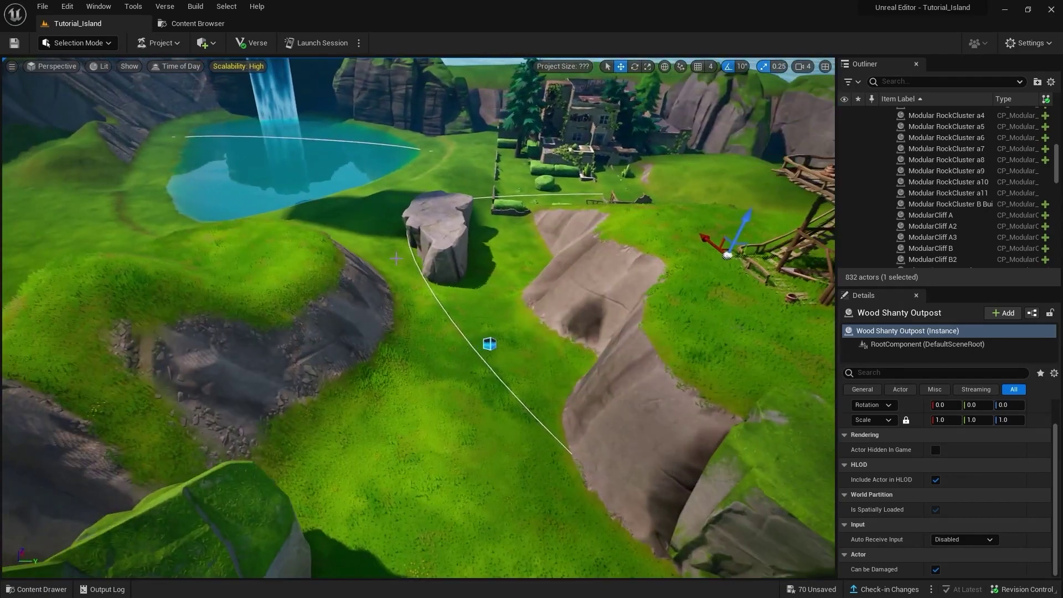
Place the Wood Shanty Hut prefab onto the cliff near the lake
{"action": "key", "text": "ctrl+space"}
{"action": "left_click", "coordinate": [209, 19]}
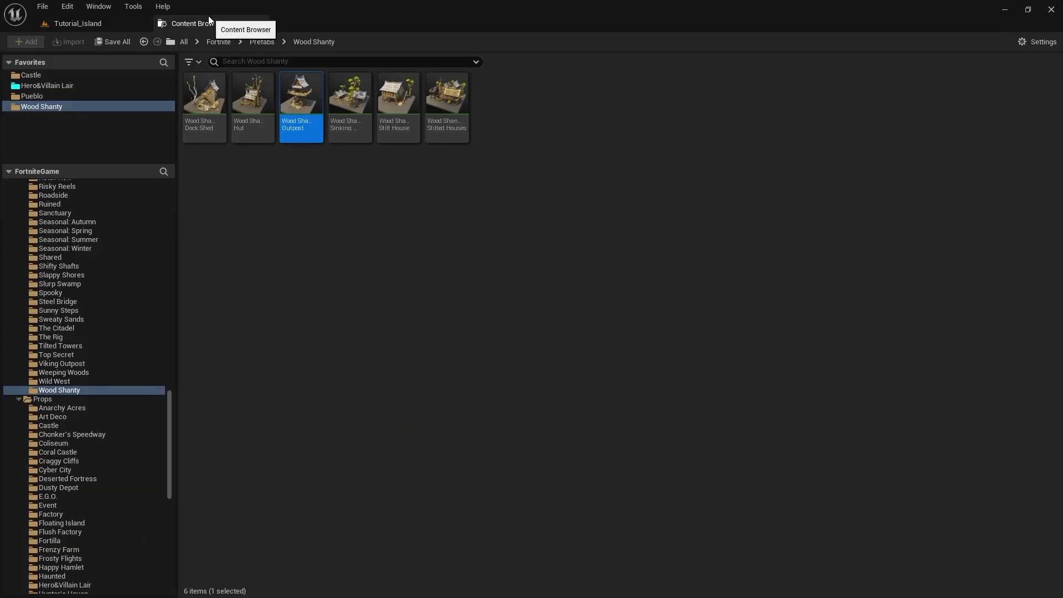
{"action": "left_click", "coordinate": [258, 128]}
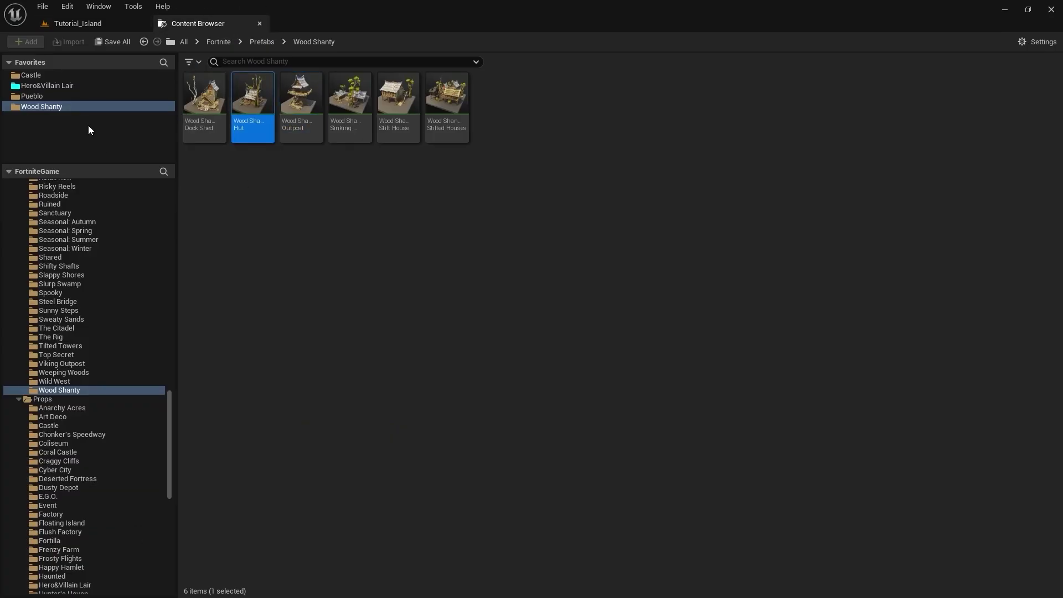
{"action": "mouse_move", "coordinate": [255, 103]}
{"action": "left_mouse_down"}
{"action": "mouse_move", "coordinate": [91, 24]}
{"action": "mouse_move", "coordinate": [451, 379]}
{"action": "left_mouse_up"}
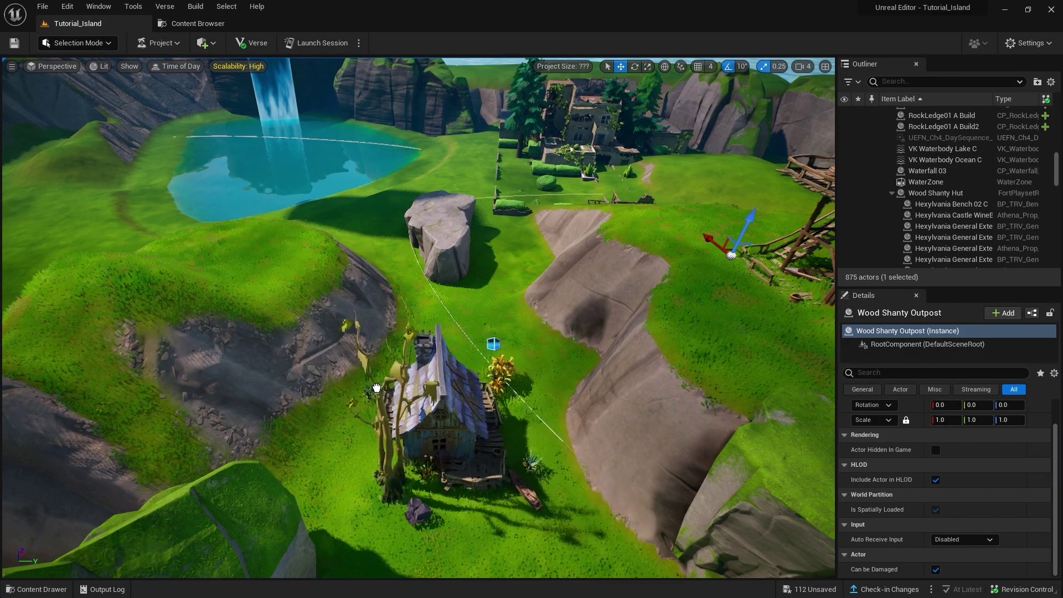
{"action": "left_click_drag", "start_coordinate": [420, 407], "coordinate": [387, 403]}
{"action": "right_click_drag", "start_coordinate": [386, 403], "coordinate": [387, 403]}
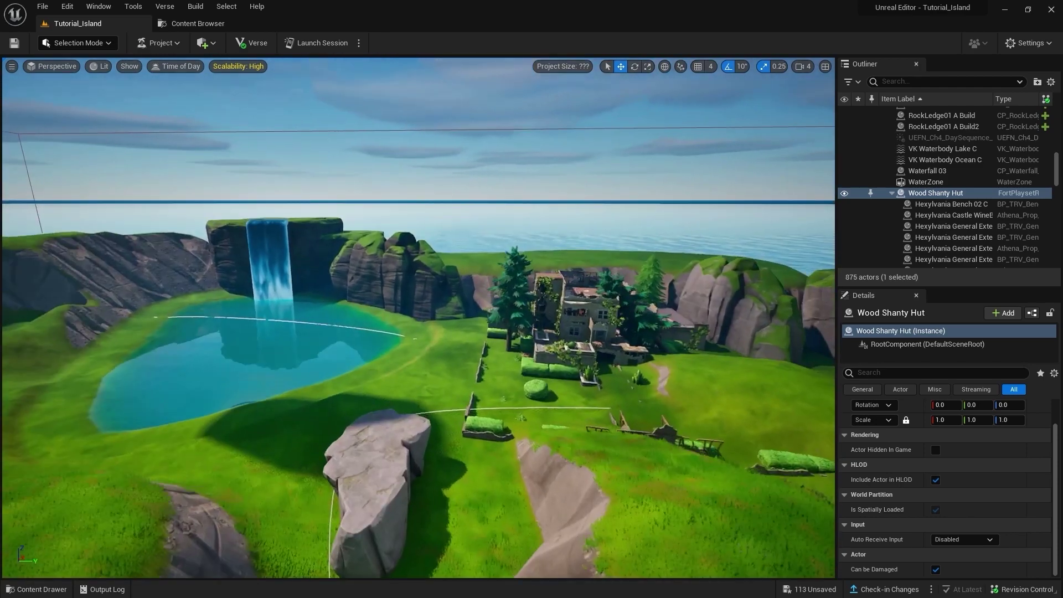
{"action": "key", "text": "ctrl+space"}
Place the Wood Shanty Dock Shed beside the pond, turned 30°, and lower it to the ground
{"action": "left_click", "coordinate": [189, 24]}
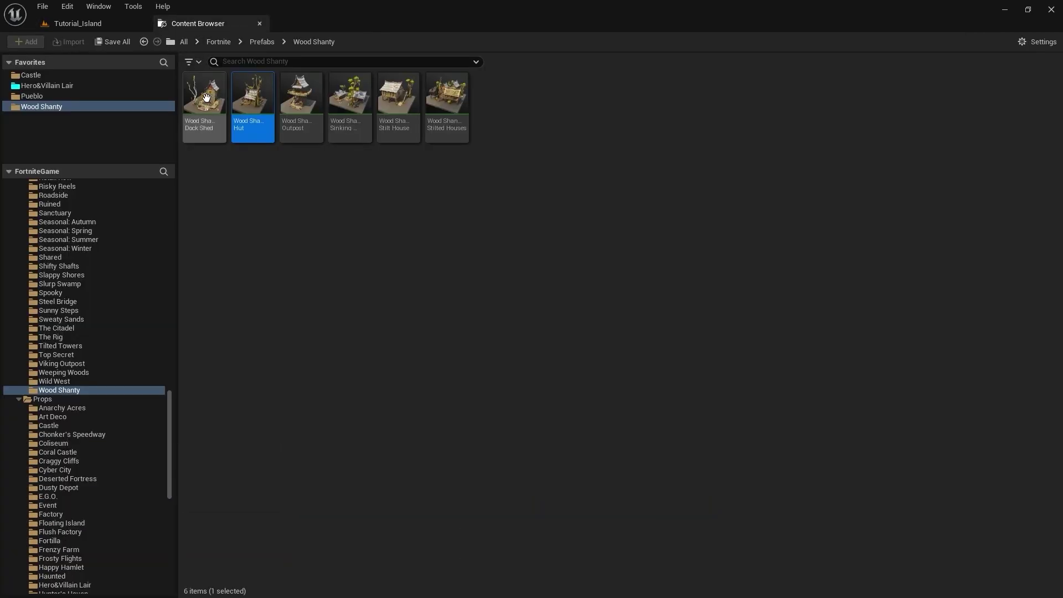
{"action": "mouse_move", "coordinate": [204, 100]}
{"action": "left_mouse_down"}
{"action": "mouse_move", "coordinate": [92, 48]}
{"action": "mouse_move", "coordinate": [76, 27]}
{"action": "left_mouse_up"}
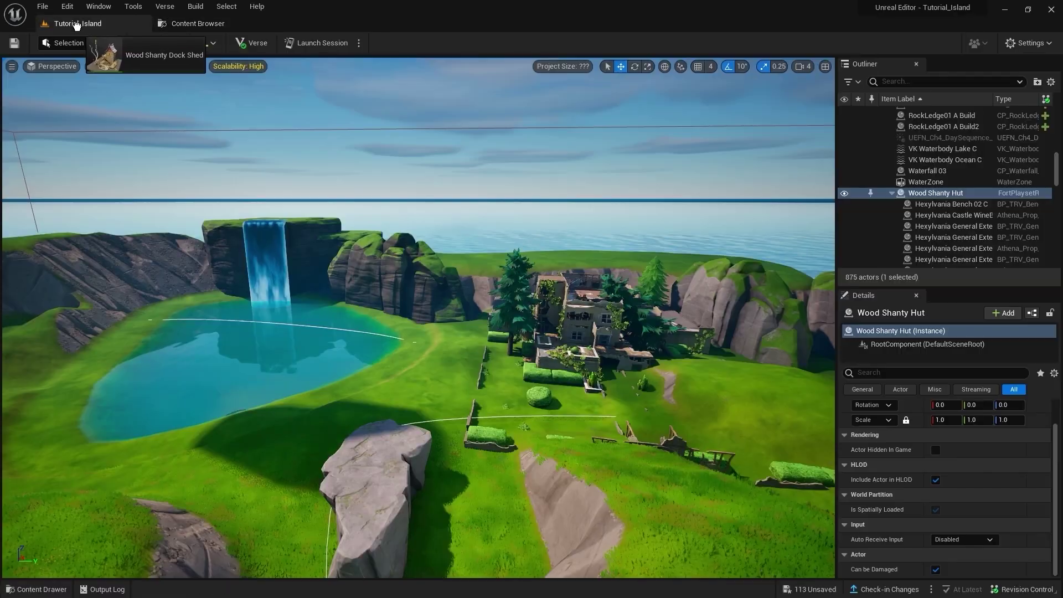
{"action": "left_click_drag", "start_coordinate": [396, 356], "coordinate": [394, 356]}
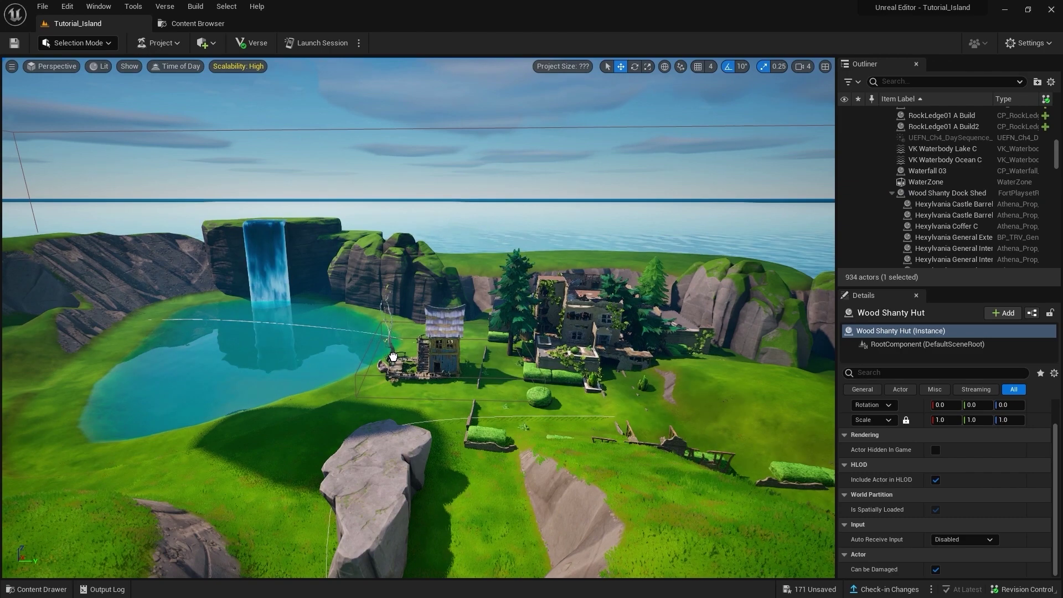
{"action": "right_click_drag", "start_coordinate": [429, 374], "coordinate": [427, 375]}
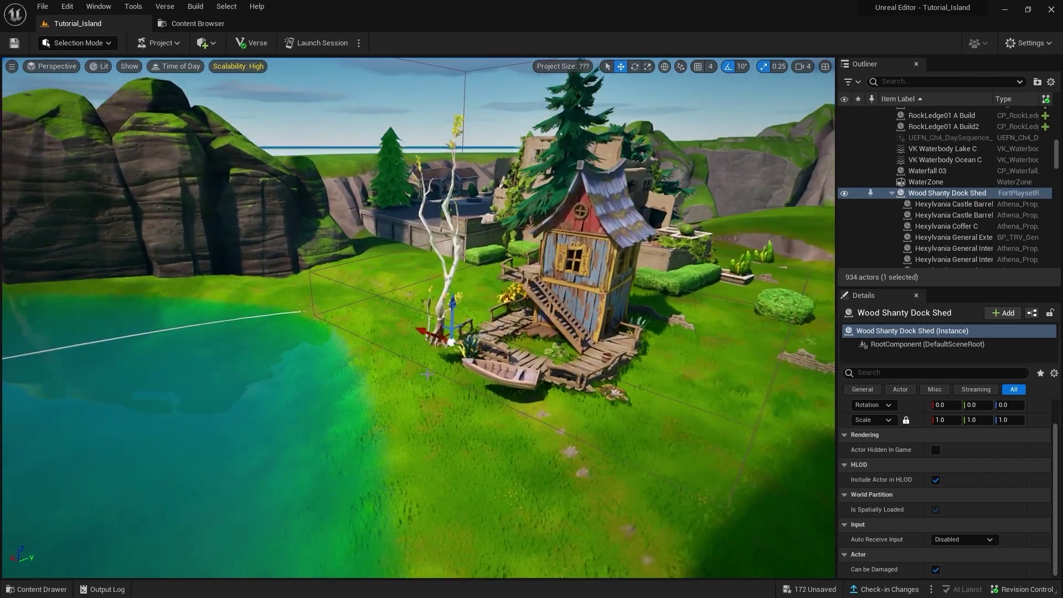
{"action": "scroll", "coordinate": [467, 339], "scroll_direction": "up", "scroll_amount": 2}
{"action": "right_click_drag", "start_coordinate": [482, 332], "coordinate": [481, 331]}
{"action": "key", "text": "w"}
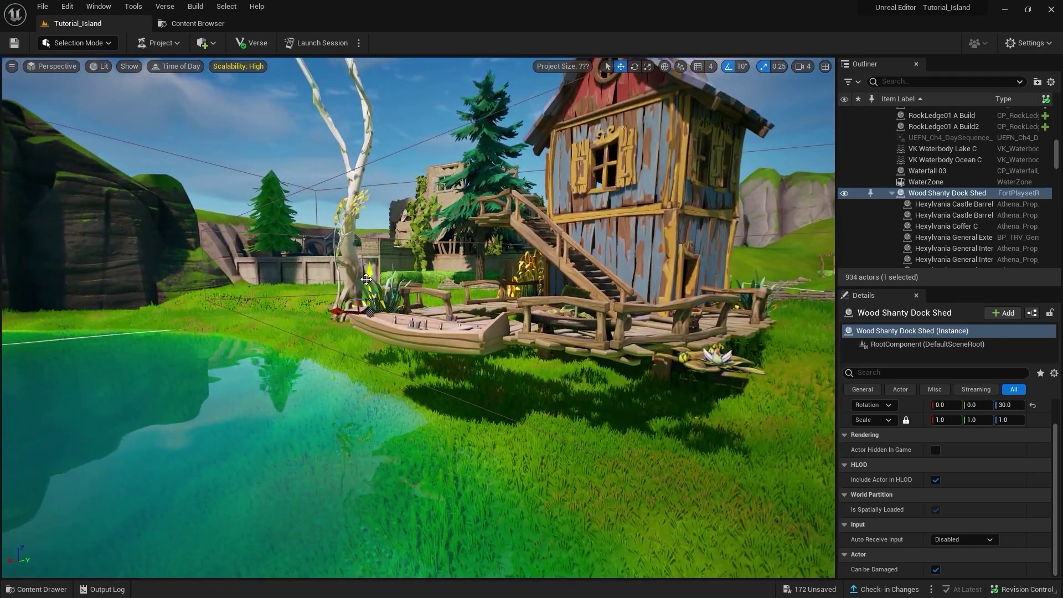
{"action": "left_click_drag", "start_coordinate": [366, 280], "coordinate": [371, 372]}
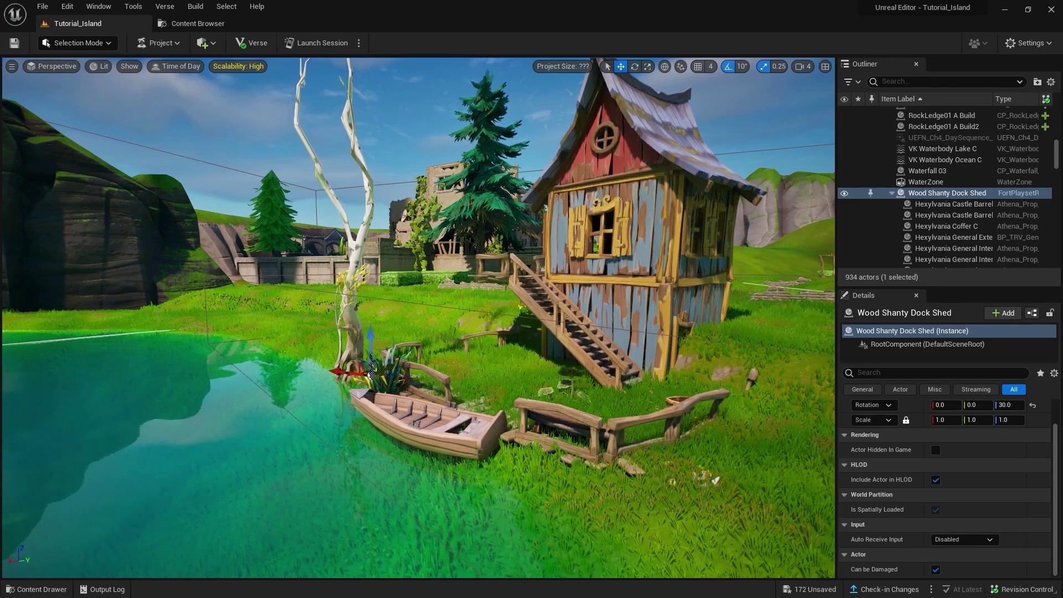
{"action": "right_click_drag", "start_coordinate": [371, 372], "coordinate": [541, 311]}
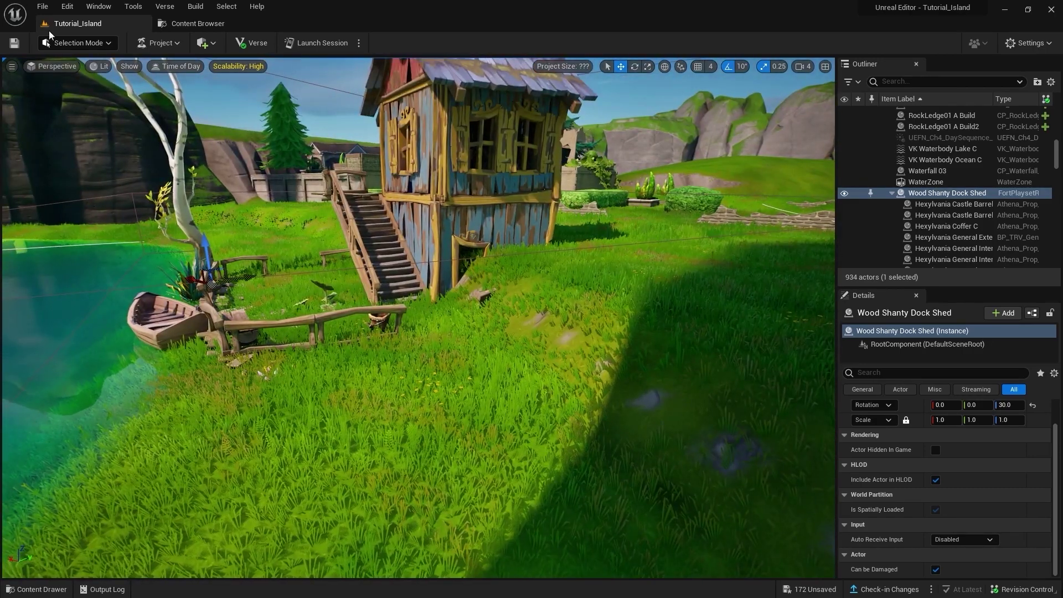
{"action": "left_click", "coordinate": [83, 73]}
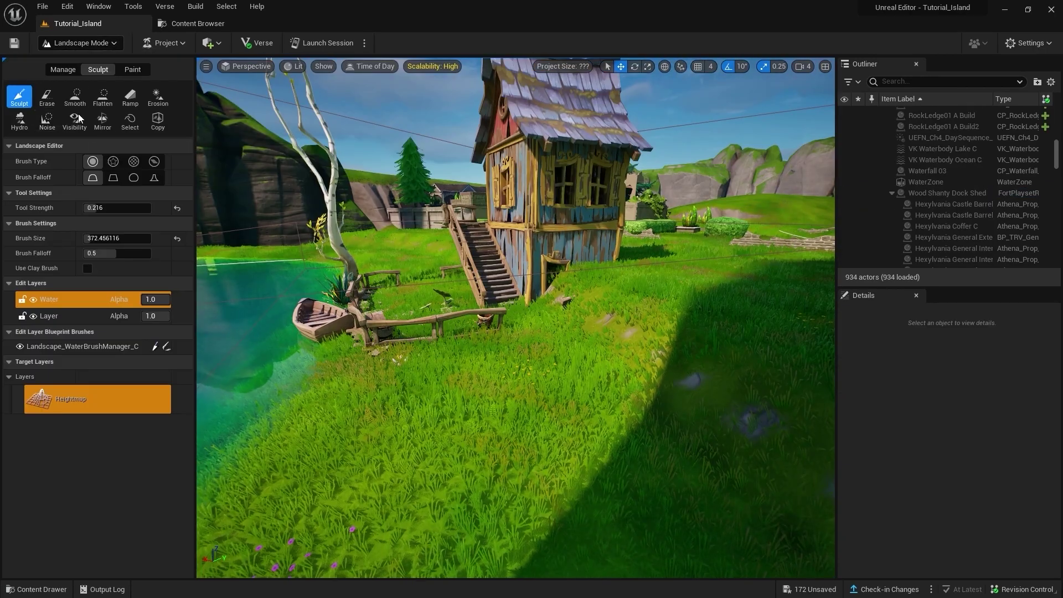
Pick the Flatten sculpt tool and view the shed from above and at ground level
{"action": "left_click", "coordinate": [103, 97]}
{"action": "right_click_drag", "start_coordinate": [522, 368], "coordinate": [424, 377]}
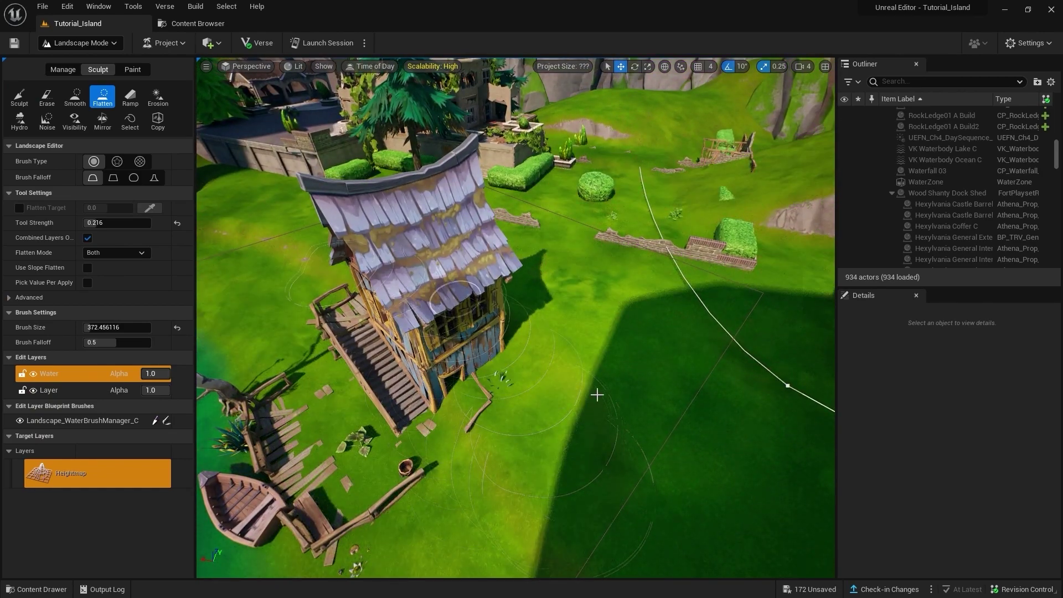
{"action": "right_click_drag", "start_coordinate": [582, 452], "coordinate": [582, 332]}
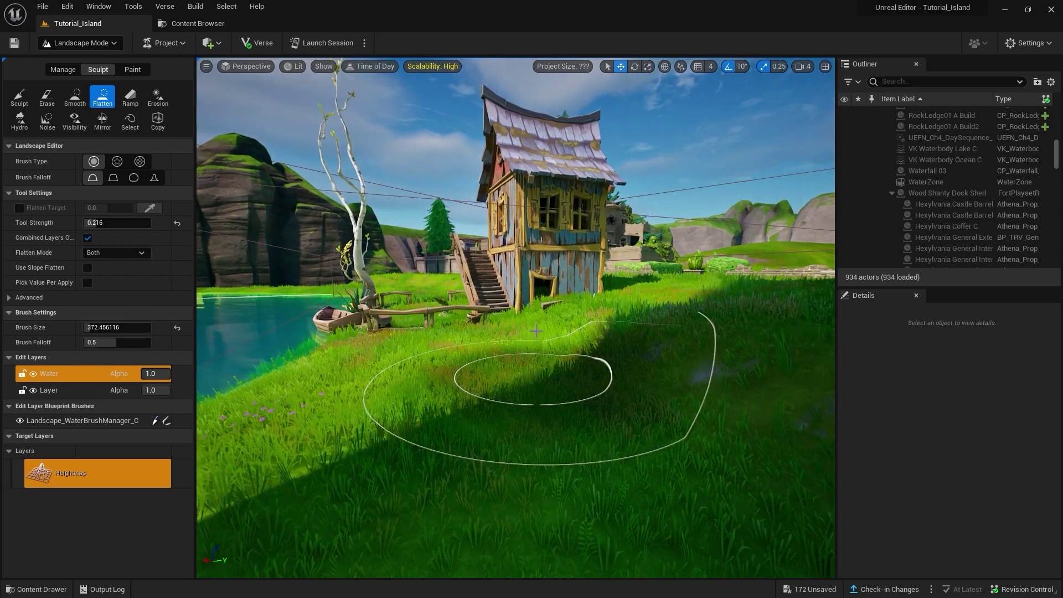
Back in Selection Mode, select the whole Wood Shanty Dock Shed in the Outliner
{"action": "key", "text": "shift+1"}
{"action": "left_click", "coordinate": [474, 278]}
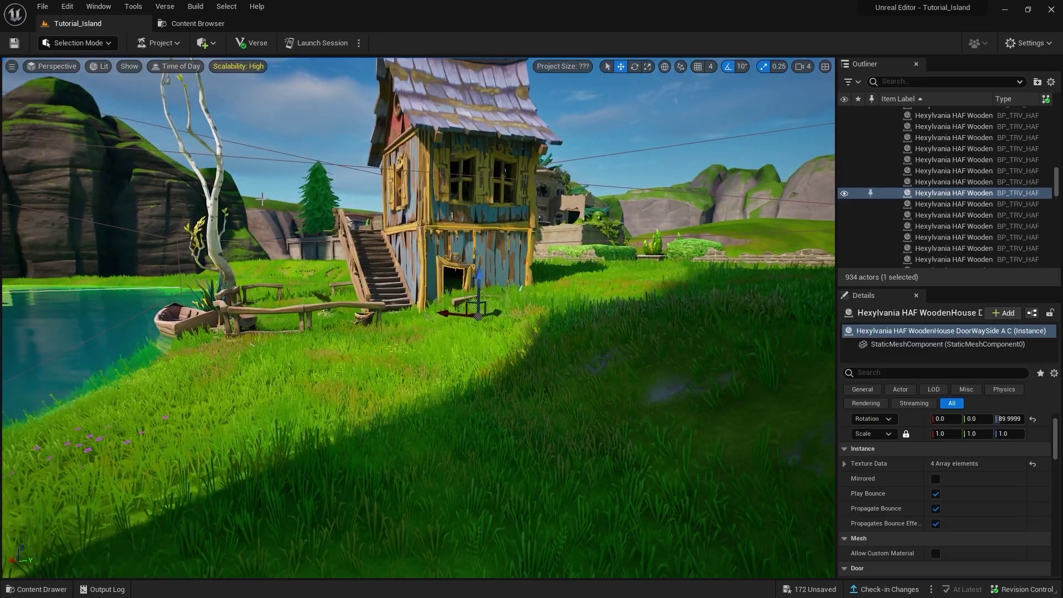
{"action": "scroll", "coordinate": [982, 180], "scroll_direction": "up", "scroll_amount": 10}
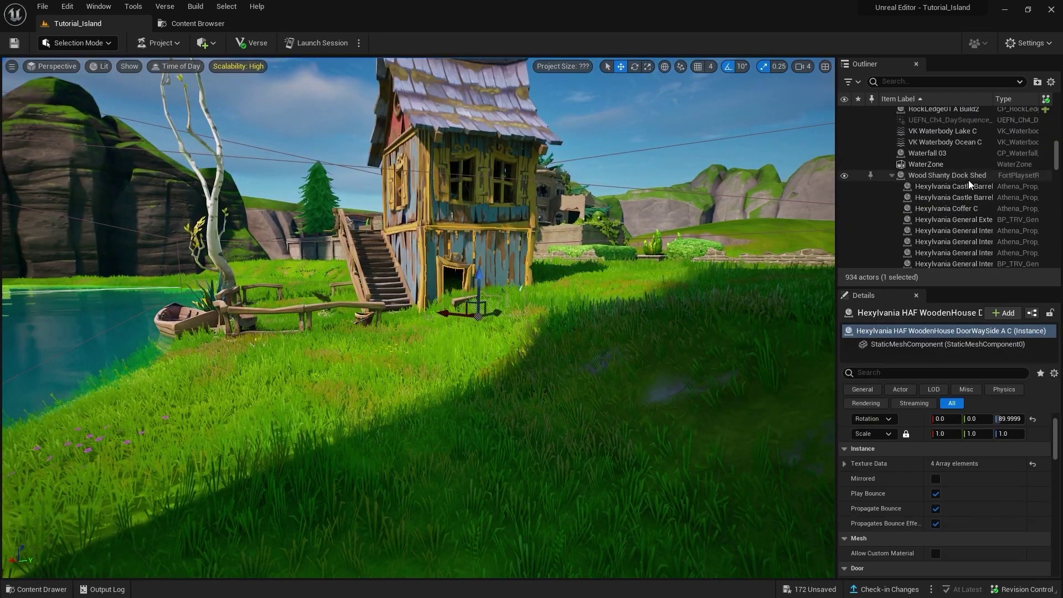
{"action": "left_click", "coordinate": [940, 176]}
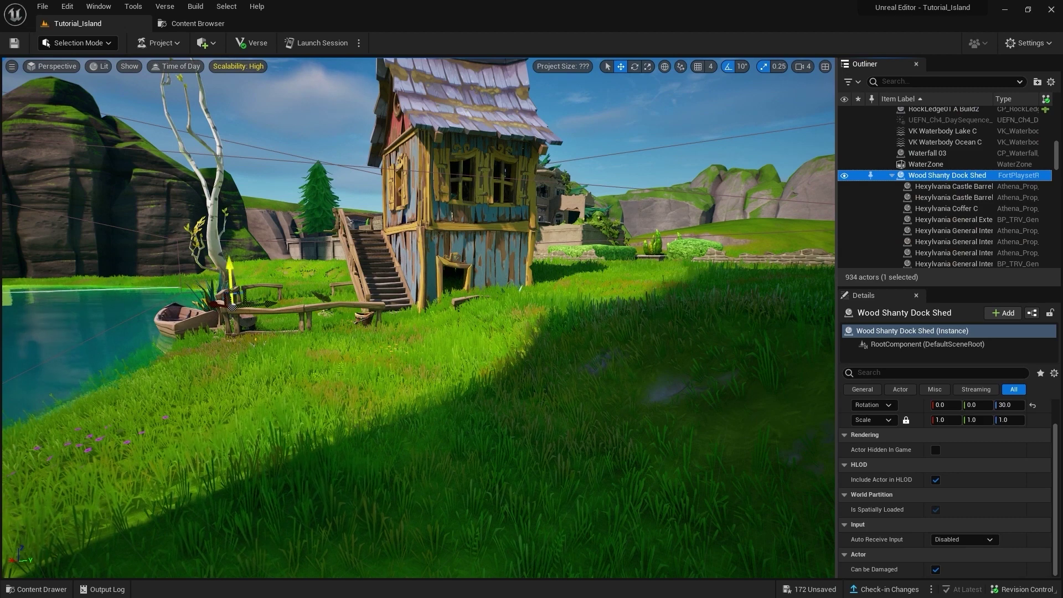
{"action": "right_click_drag", "start_coordinate": [222, 232], "coordinate": [203, 261]}
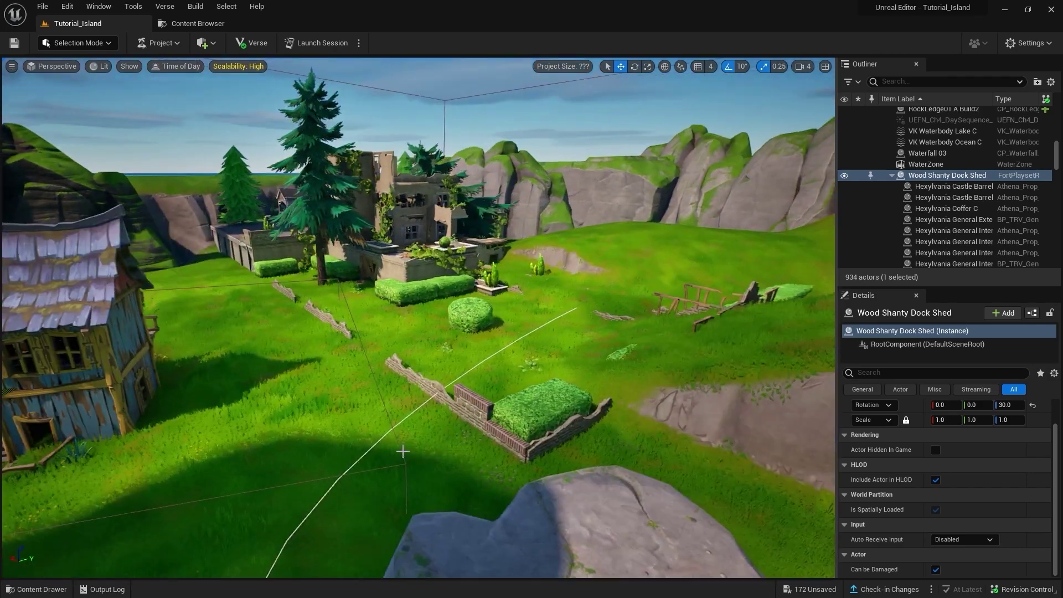
{"action": "right_click_drag", "start_coordinate": [362, 311], "coordinate": [198, 35]}
{"action": "key", "text": "ctrl+space"}
Place the Wood Shanty Sinking Houses prefab on the hillside below the cliffs, then switch to Landscape Mode
{"action": "left_click", "coordinate": [199, 24]}
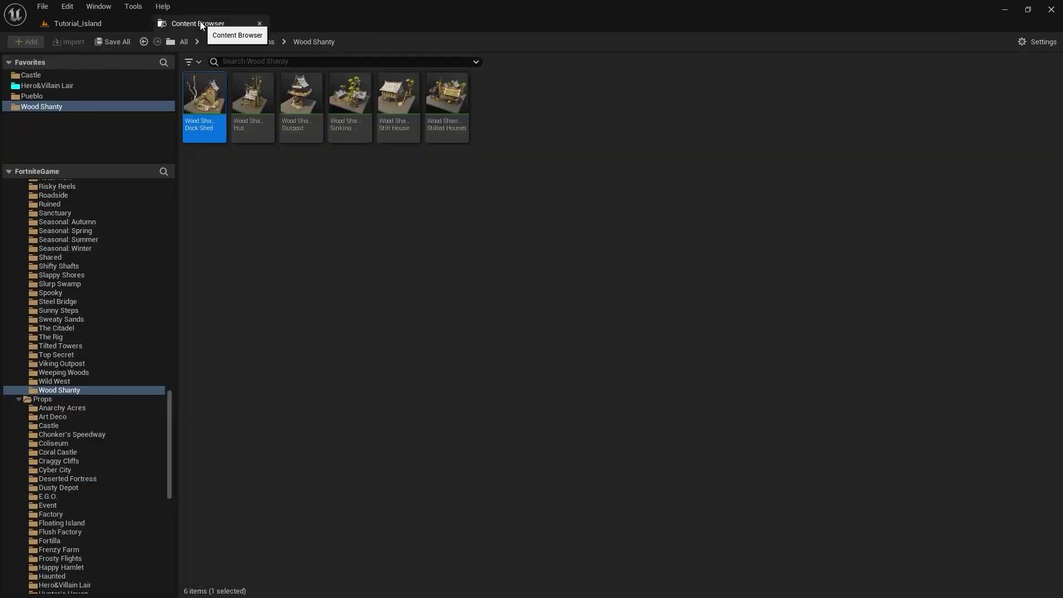
{"action": "left_click", "coordinate": [355, 123]}
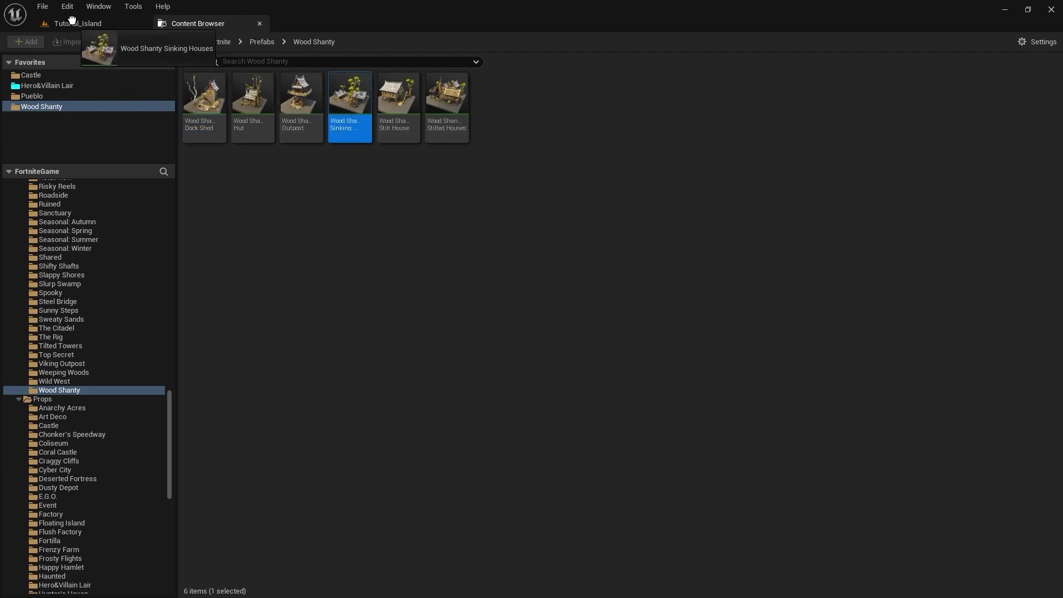
{"action": "left_click_drag", "start_coordinate": [72, 20], "coordinate": [608, 188]}
{"action": "left_click_drag", "start_coordinate": [691, 259], "coordinate": [681, 233]}
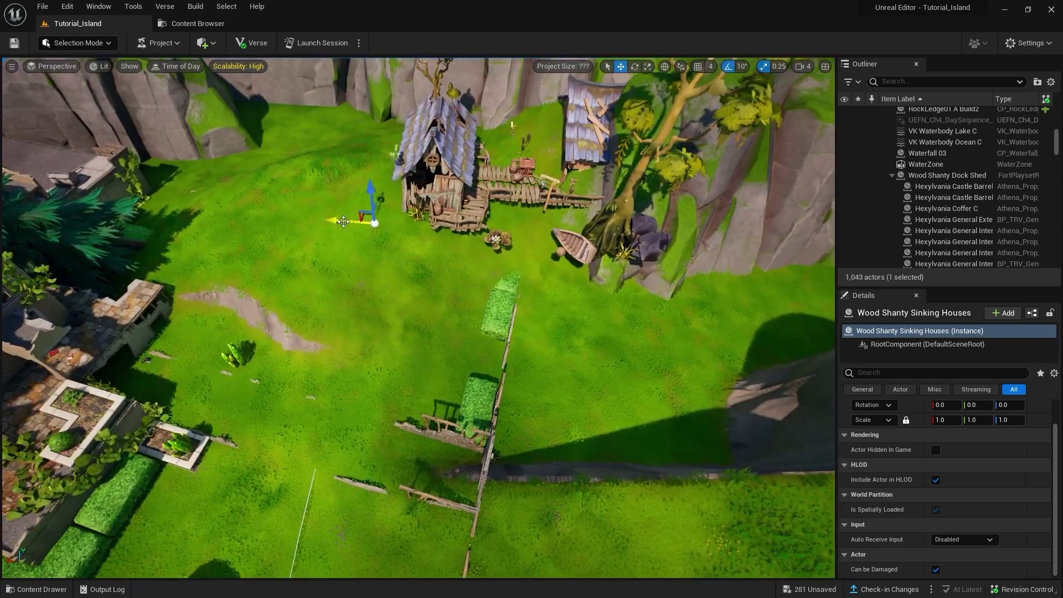
{"action": "left_click_drag", "start_coordinate": [344, 222], "coordinate": [220, 214]}
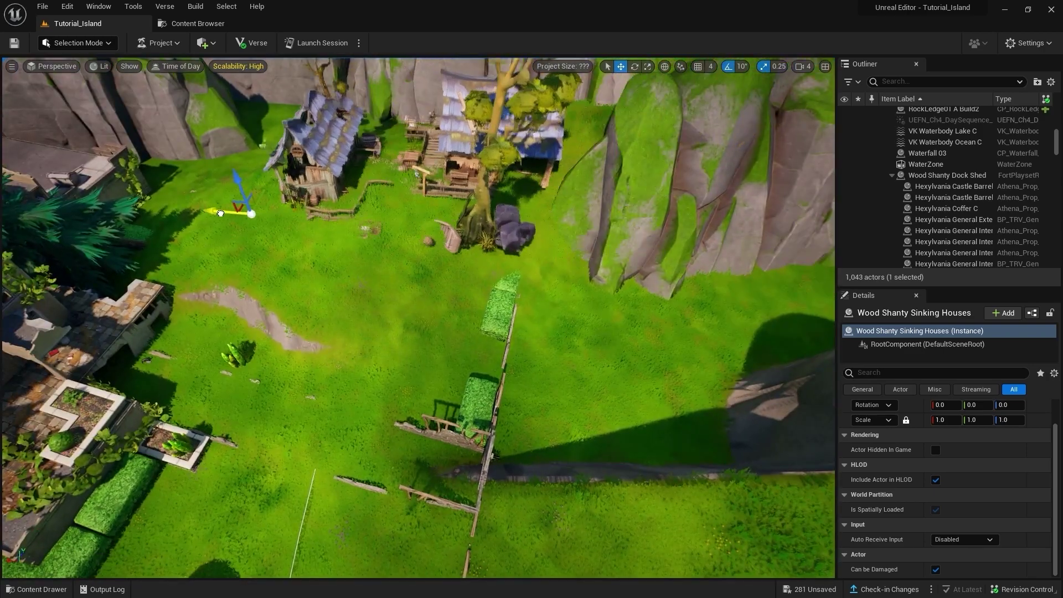
{"action": "right_click_drag", "start_coordinate": [385, 237], "coordinate": [384, 166]}
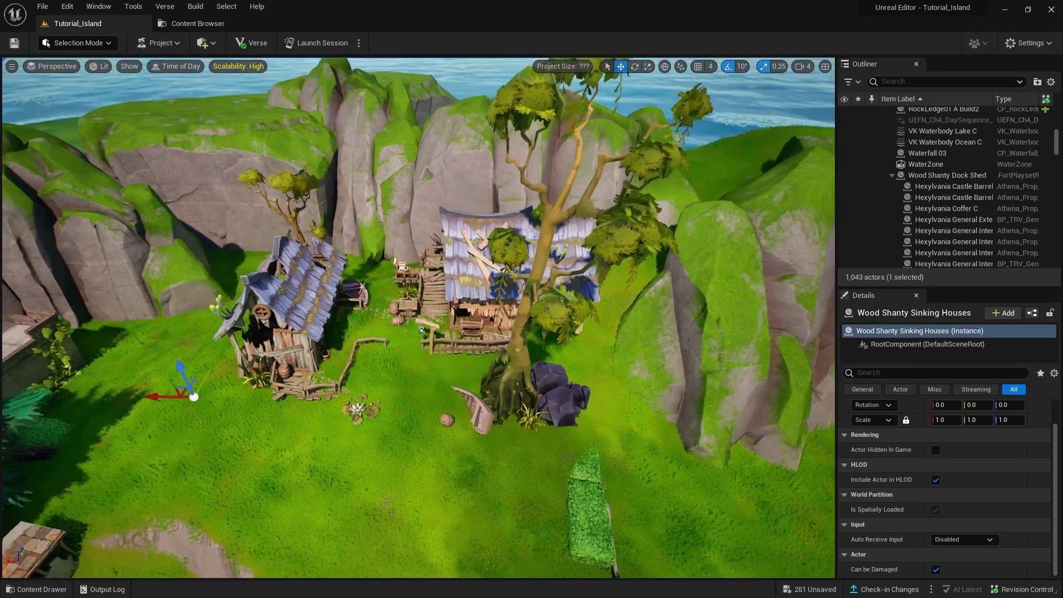
{"action": "right_click_drag", "start_coordinate": [384, 238], "coordinate": [385, 211]}
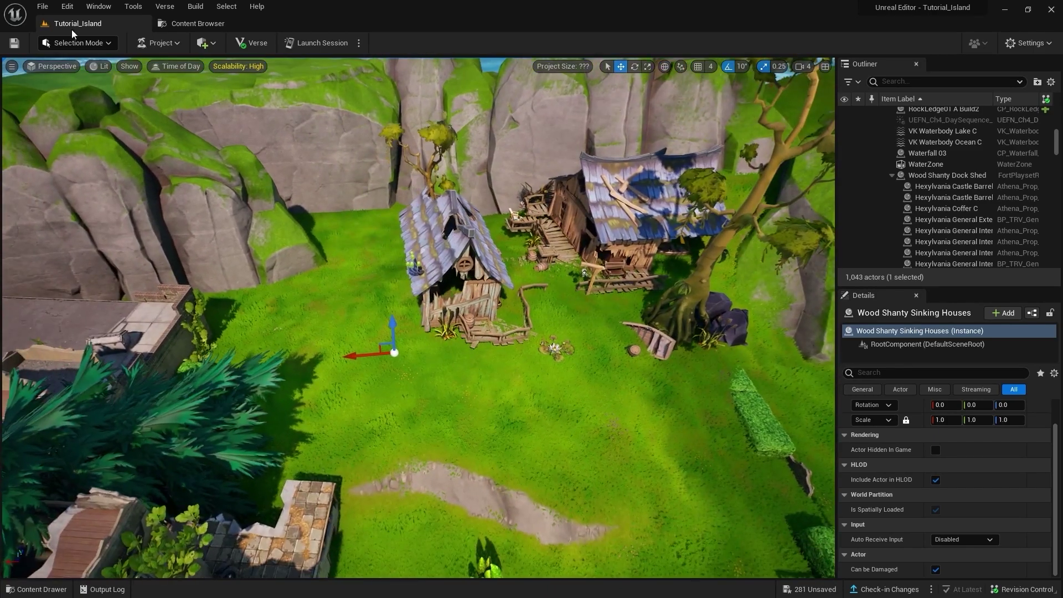
{"action": "left_click", "coordinate": [86, 72]}
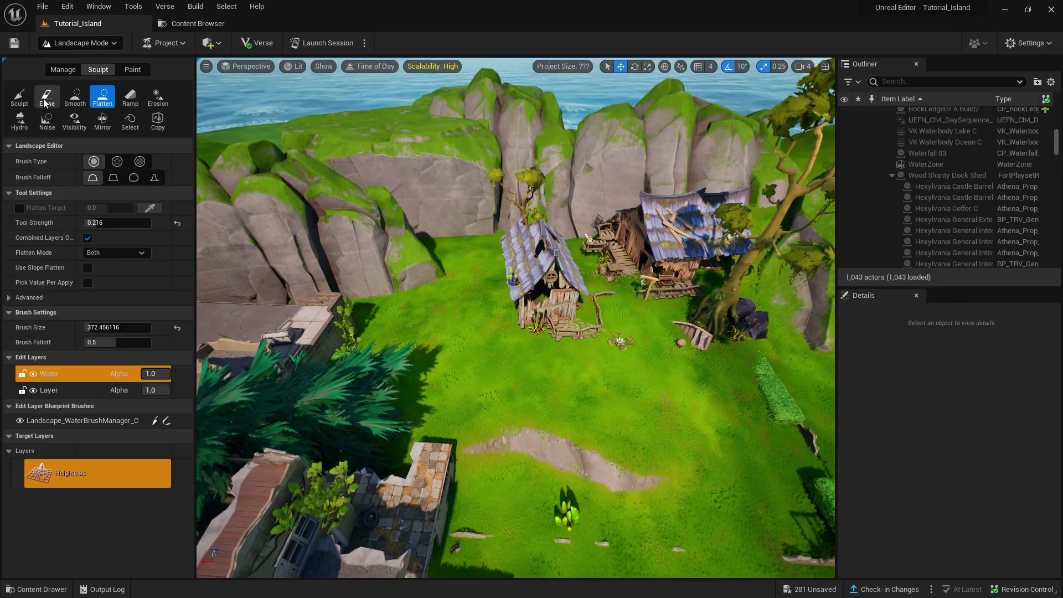
Create a new landscape edit layer, Layer1
{"action": "right_click_drag", "start_coordinate": [261, 224], "coordinate": [262, 261]}
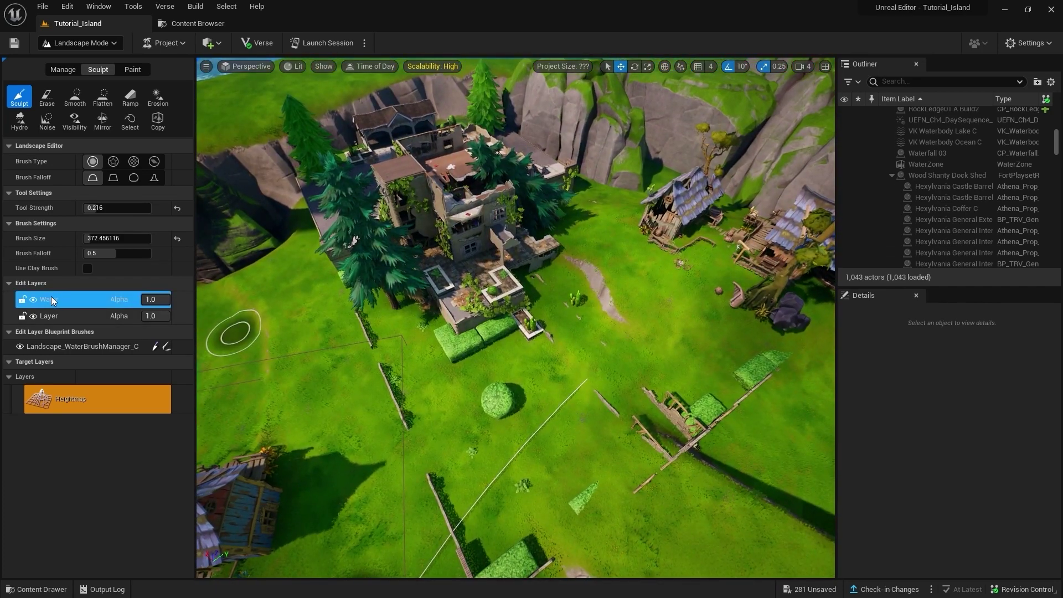
{"action": "right_click", "coordinate": [51, 299]}
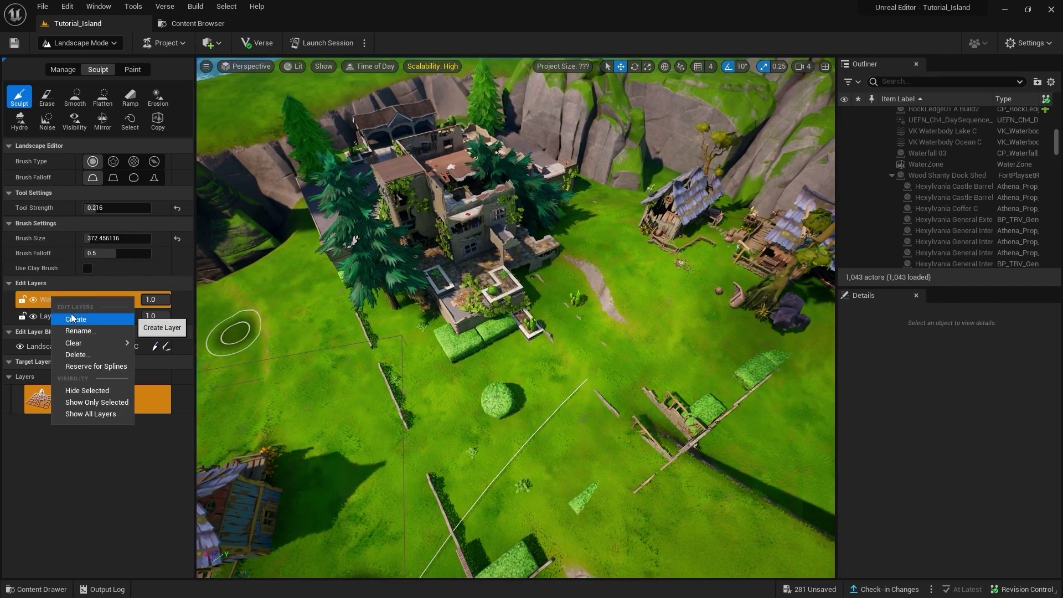
{"action": "left_click", "coordinate": [70, 313]}
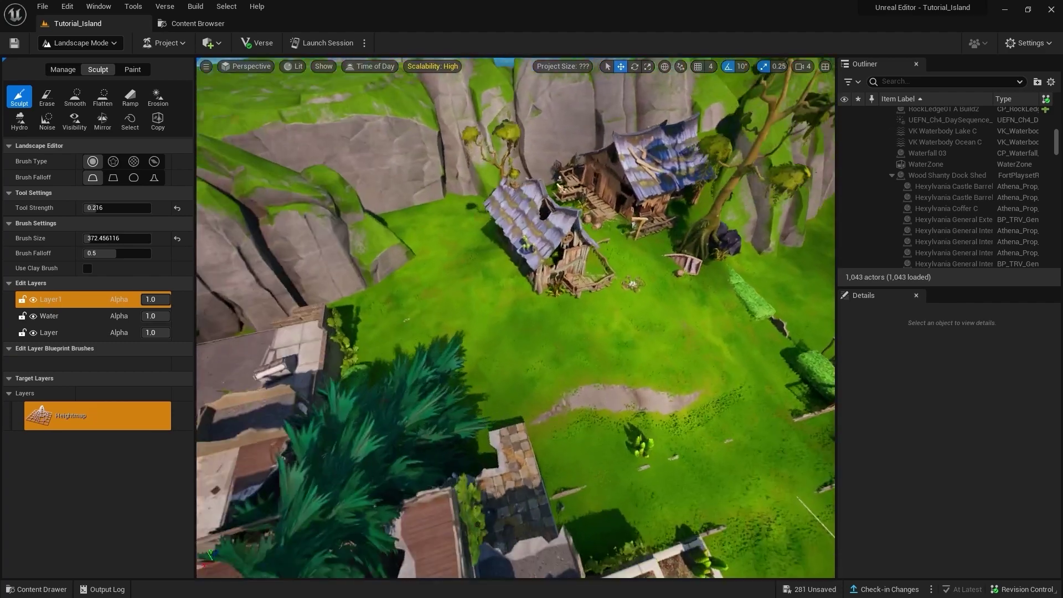
Flatten the uneven ground around the Sinking Houses, then return to Selection Mode
{"action": "right_click_drag", "start_coordinate": [232, 258], "coordinate": [232, 258]}
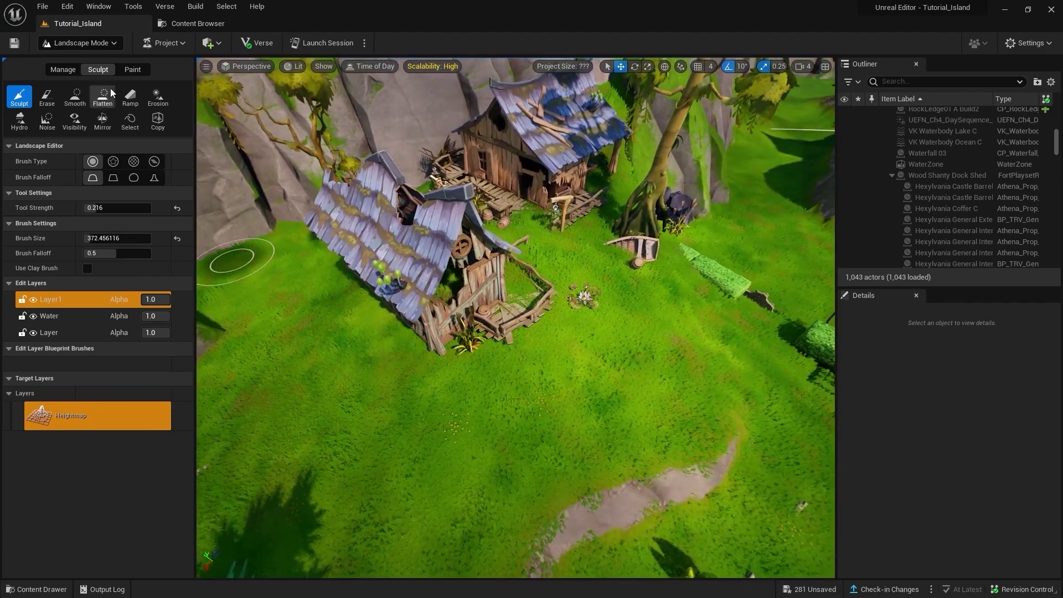
{"action": "left_click", "coordinate": [103, 97]}
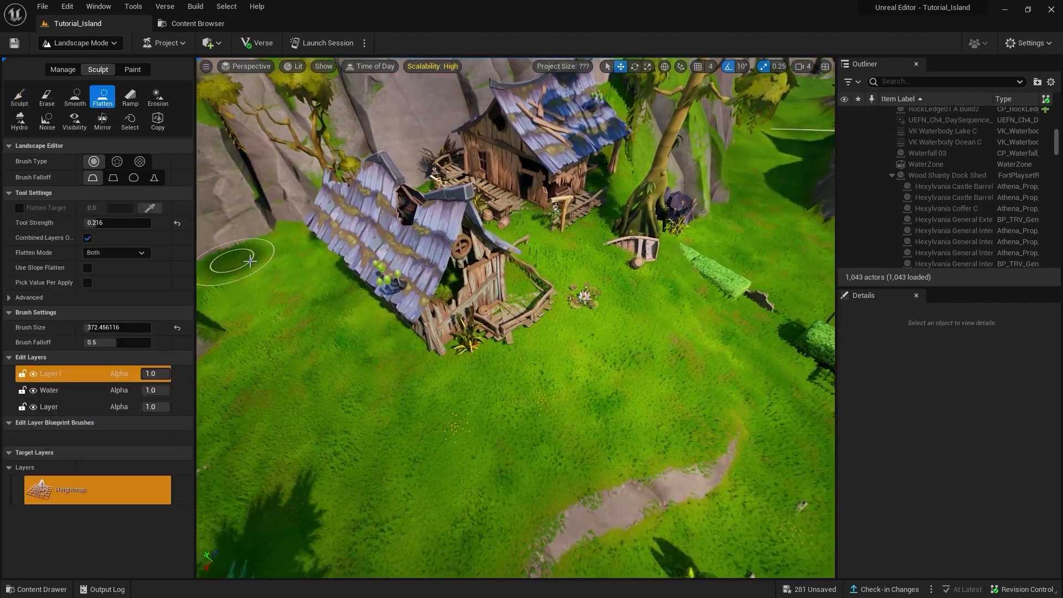
{"action": "mouse_move", "coordinate": [415, 388]}
{"action": "right_mouse_down"}
{"action": "mouse_move", "coordinate": [481, 389]}
{"action": "mouse_move", "coordinate": [468, 401]}
{"action": "right_mouse_up"}
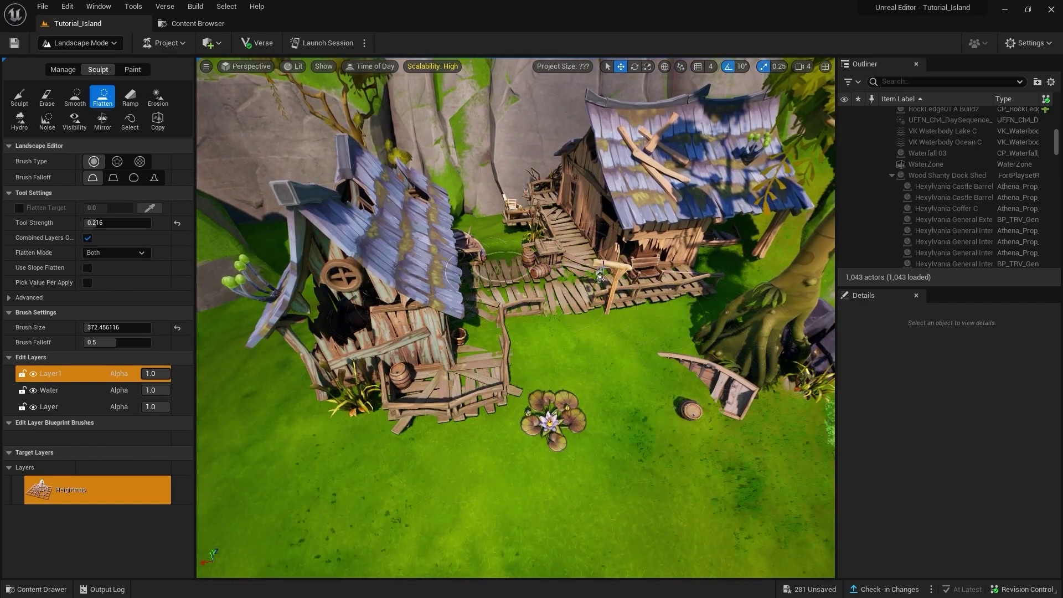
{"action": "right_click_drag", "start_coordinate": [498, 266], "coordinate": [623, 422]}
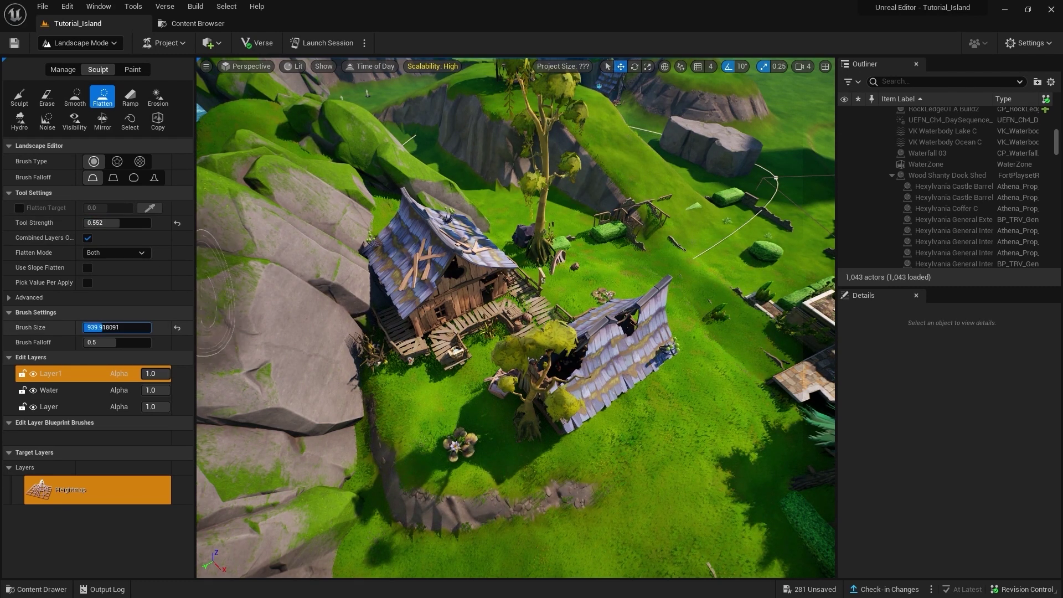
{"action": "mouse_move", "coordinate": [415, 446]}
{"action": "left_mouse_down"}
{"action": "mouse_move", "coordinate": [558, 408]}
{"action": "mouse_move", "coordinate": [490, 324]}
{"action": "left_mouse_up"}
{"action": "mouse_move", "coordinate": [540, 360]}
{"action": "right_mouse_down"}
{"action": "mouse_move", "coordinate": [540, 288]}
{"action": "mouse_move", "coordinate": [385, 309]}
{"action": "mouse_move", "coordinate": [528, 313]}
{"action": "right_mouse_up"}
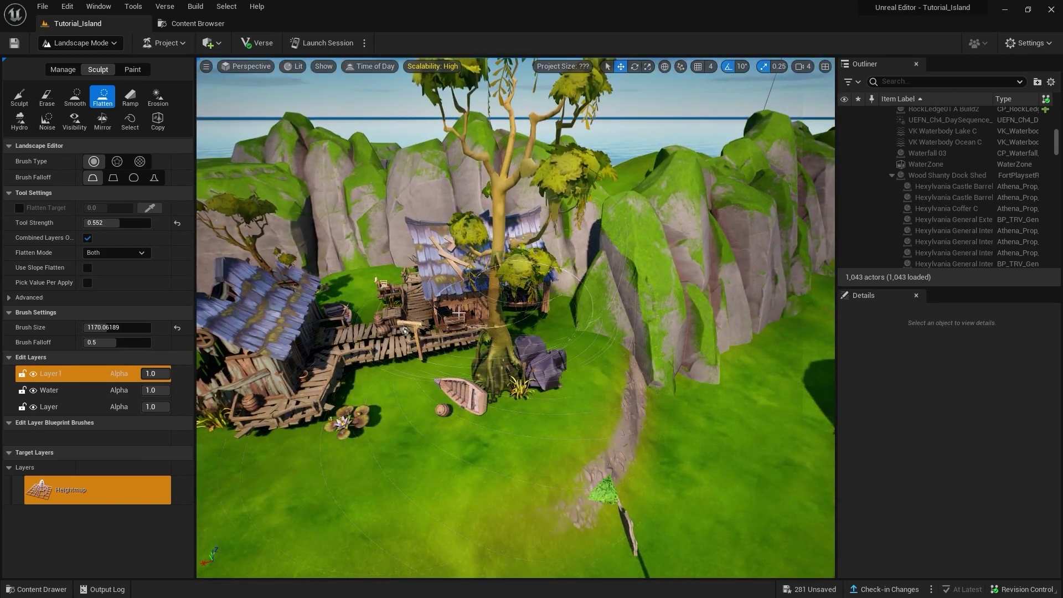
{"action": "key", "text": "shift+1"}
Select the Wood Shanty Sinking Houses prefab and focus the view on it
{"action": "right_click_drag", "start_coordinate": [479, 351], "coordinate": [432, 360]}
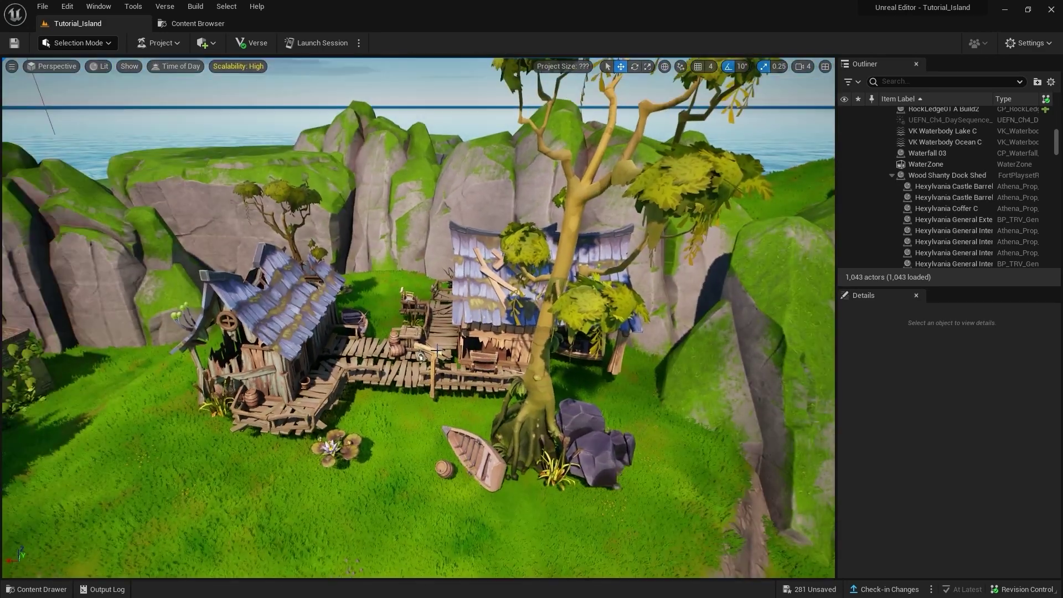
{"action": "left_click", "coordinate": [432, 360]}
{"action": "scroll", "coordinate": [994, 218], "scroll_direction": "up", "scroll_amount": 3}
{"action": "left_click", "coordinate": [947, 211]}
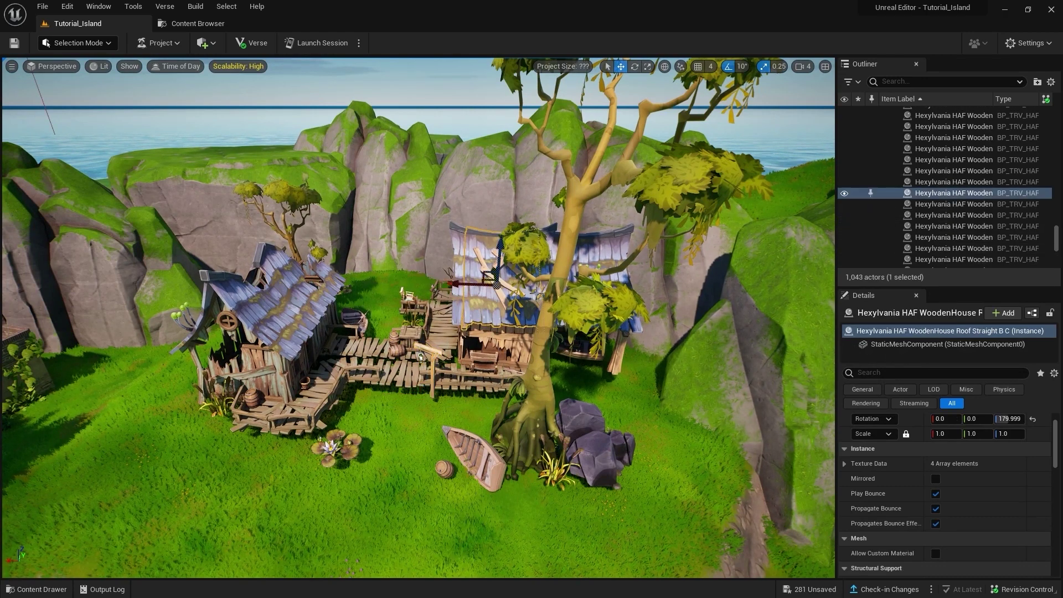
{"action": "scroll", "coordinate": [1046, 226], "scroll_direction": "up", "scroll_amount": 3}
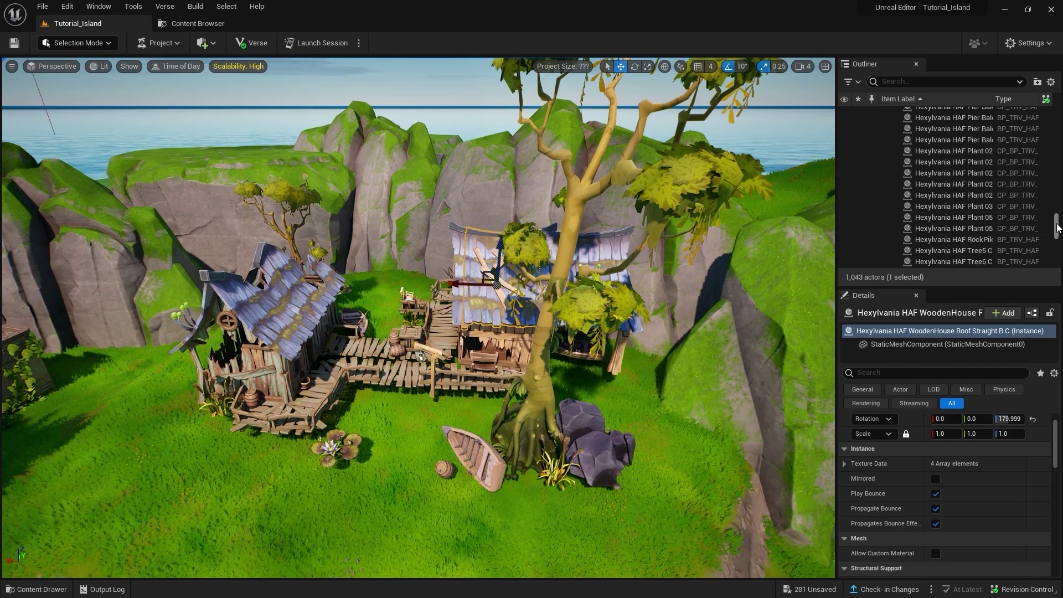
{"action": "left_click_drag", "start_coordinate": [1058, 227], "coordinate": [1054, 209]}
{"action": "double_click", "coordinate": [970, 185]}
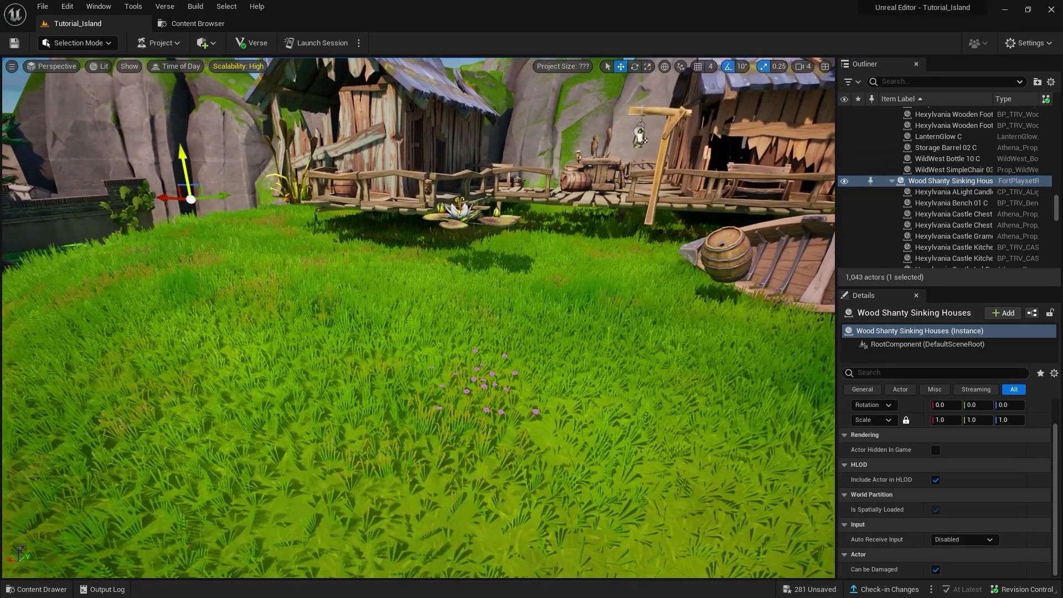
Sink the Wood Shanty houses lower into the grass, then bring up the prefab Content Browser
{"action": "left_click_drag", "start_coordinate": [184, 166], "coordinate": [175, 192]}
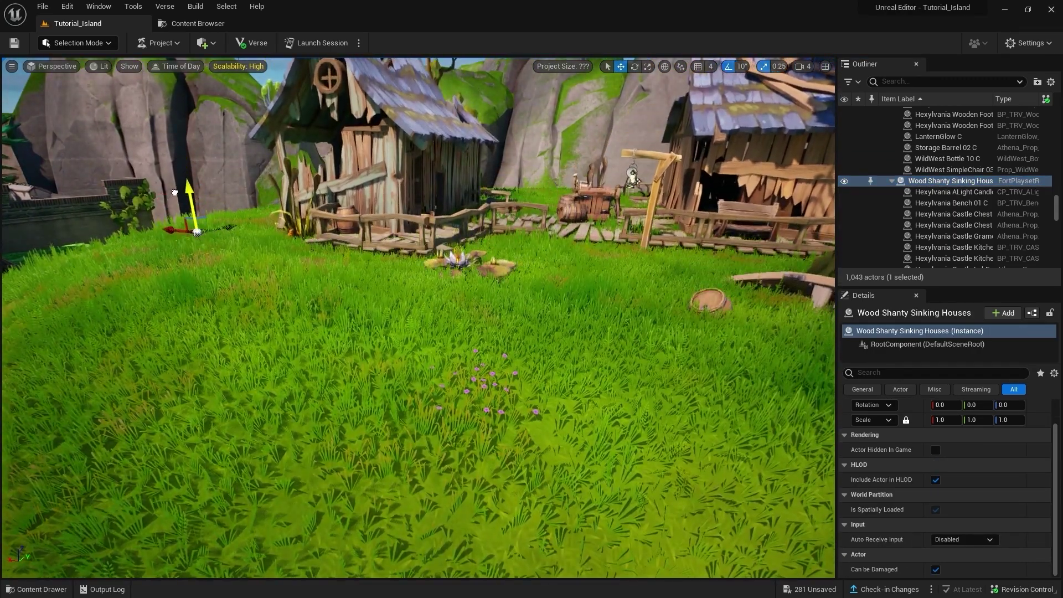
{"action": "right_click_drag", "start_coordinate": [536, 329], "coordinate": [536, 366]}
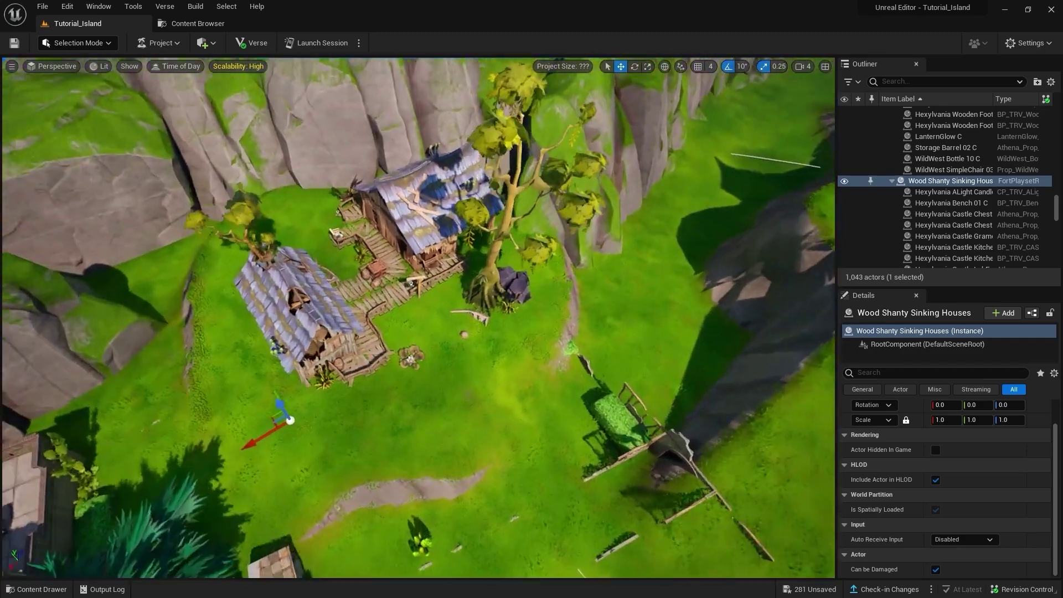
{"action": "right_click_drag", "start_coordinate": [536, 330], "coordinate": [552, 330]}
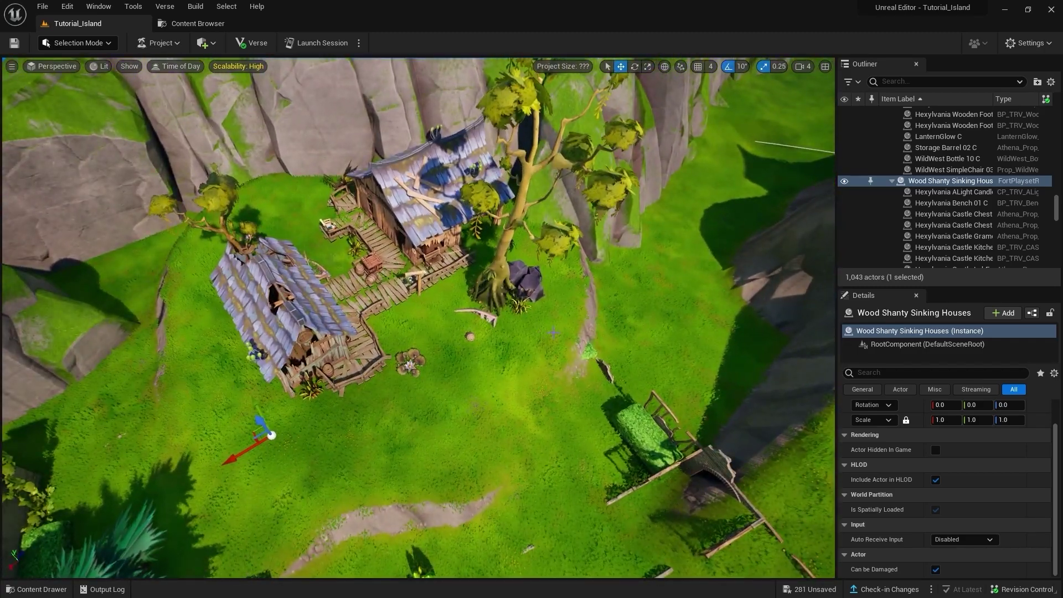
{"action": "right_click_drag", "start_coordinate": [480, 299], "coordinate": [480, 244]}
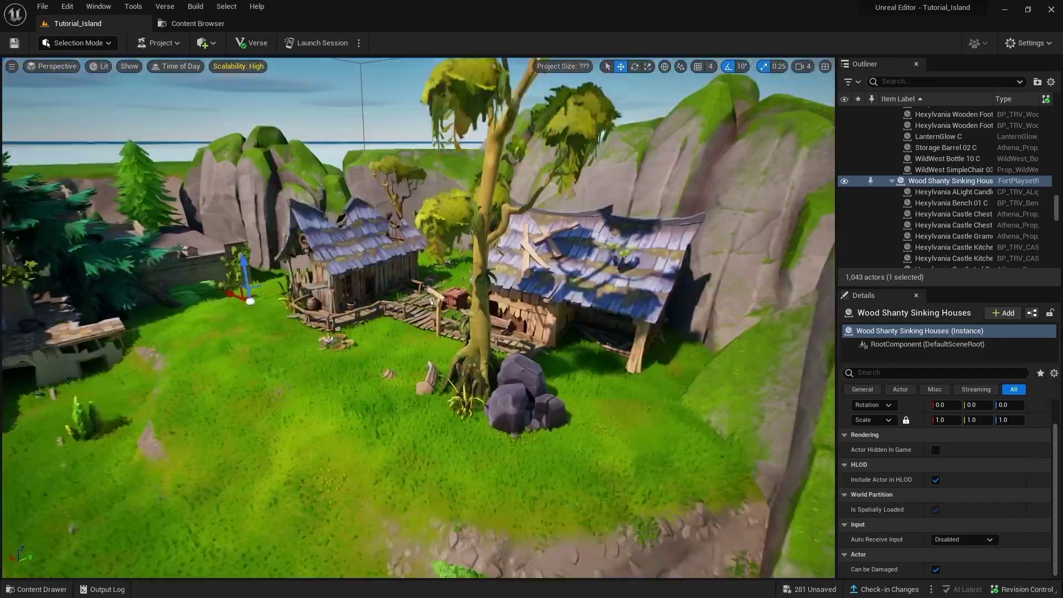
{"action": "mouse_move", "coordinate": [419, 317]}
{"action": "right_mouse_down"}
{"action": "mouse_move", "coordinate": [419, 288]}
{"action": "mouse_move", "coordinate": [419, 311]}
{"action": "right_mouse_up"}
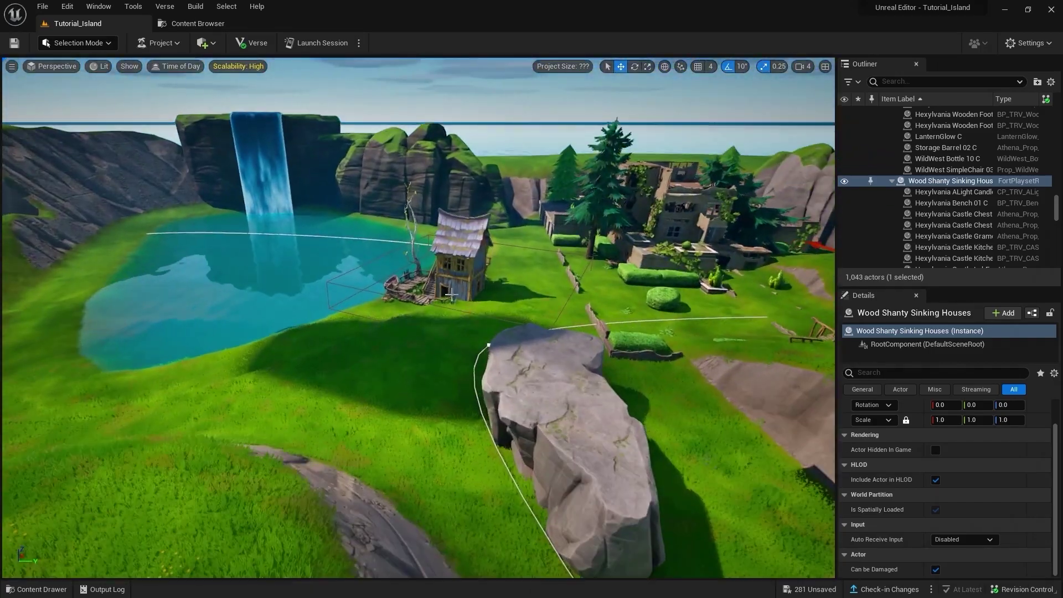
{"action": "left_click", "coordinate": [195, 24]}
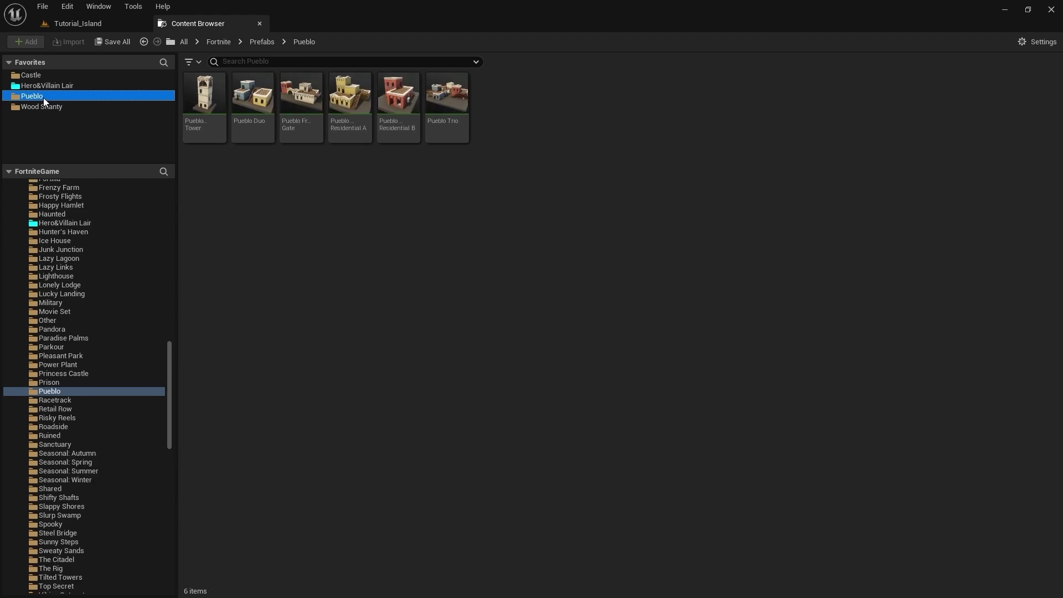
From the Castle prefab favourites, drag Castle Fortress into the Tutorial_Island level
{"action": "left_click", "coordinate": [32, 75]}
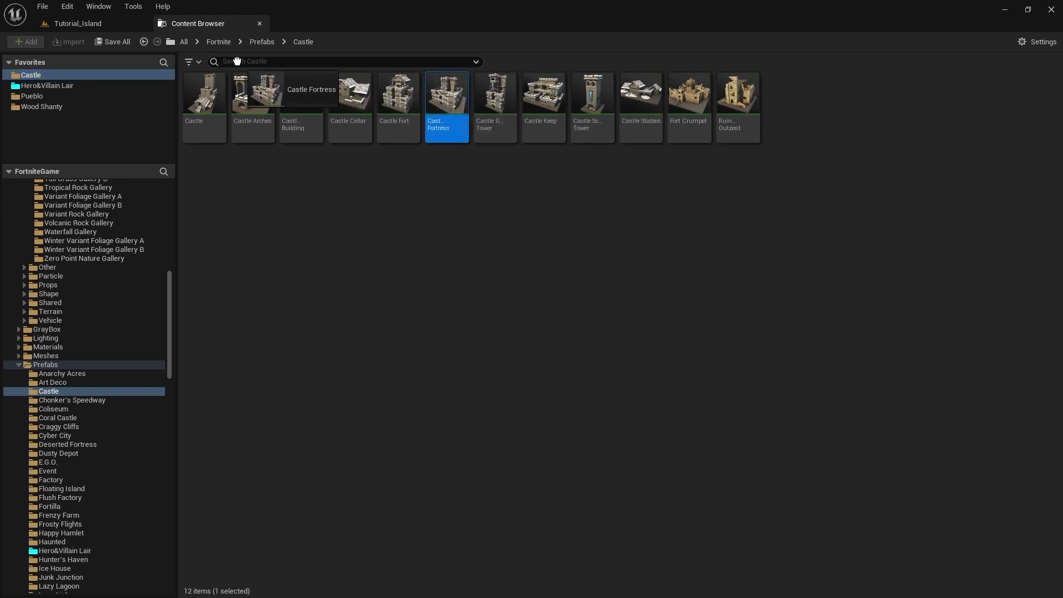
{"action": "left_click_drag", "start_coordinate": [87, 22], "coordinate": [87, 22]}
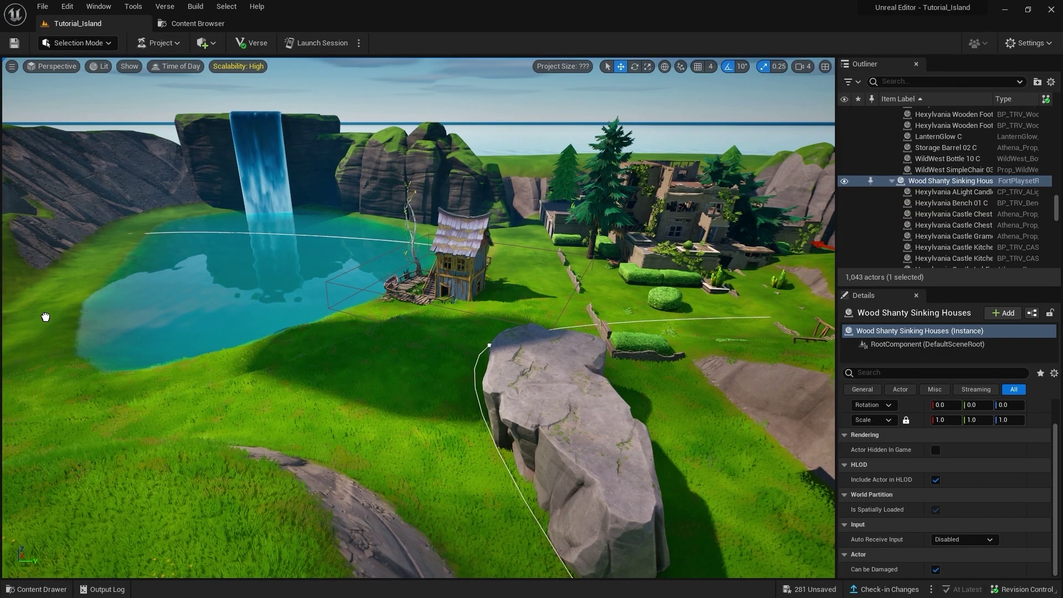
{"action": "left_click_drag", "start_coordinate": [45, 317], "coordinate": [338, 304]}
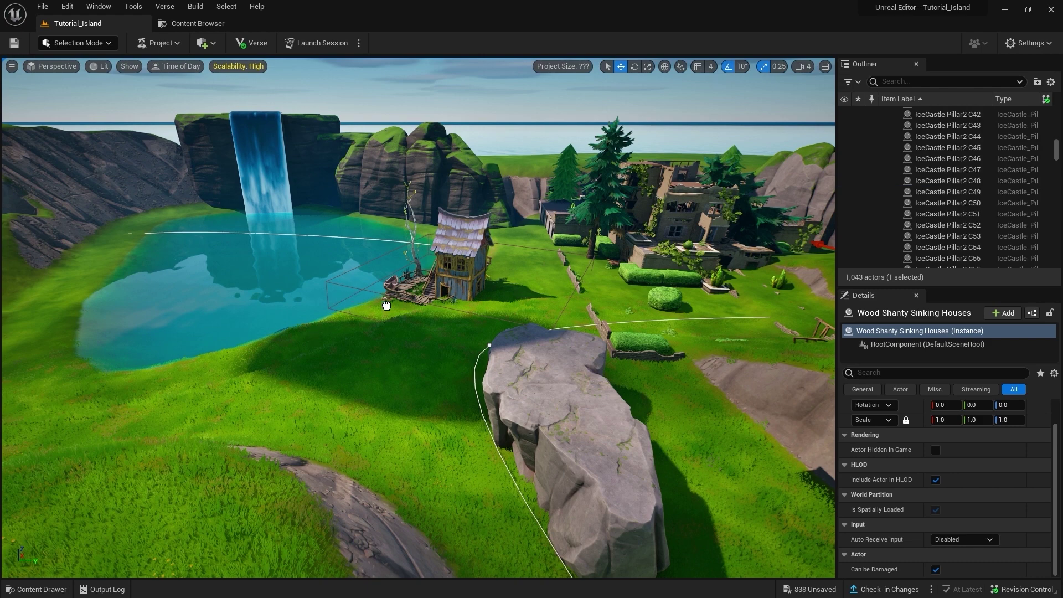
Drop the Castle Fortress on the grassy headland by the sea and sink its base slightly
{"action": "left_click_drag", "start_coordinate": [386, 305], "coordinate": [386, 307]}
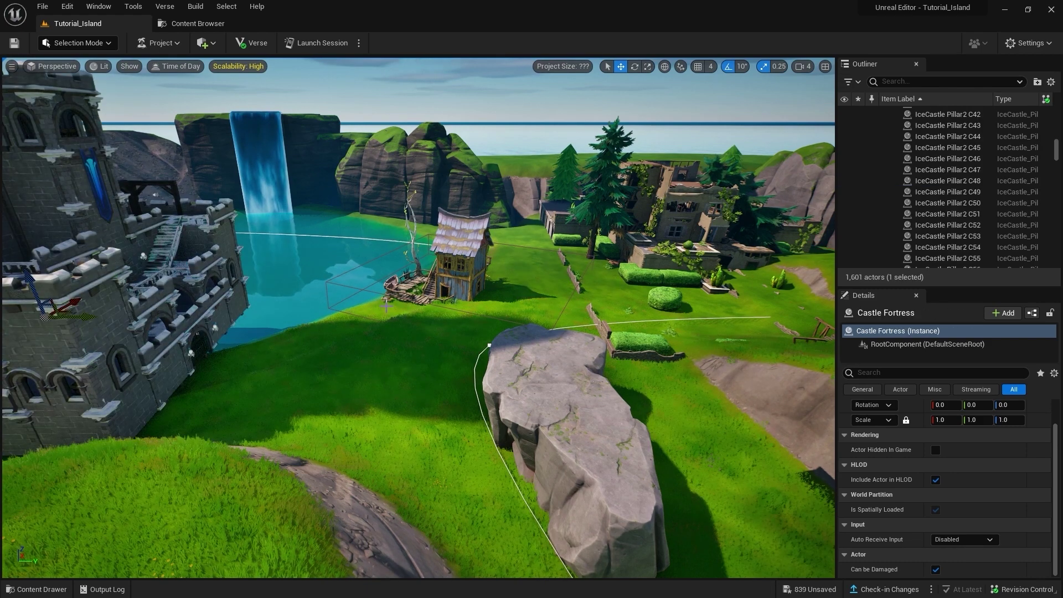
{"action": "key", "text": "f"}
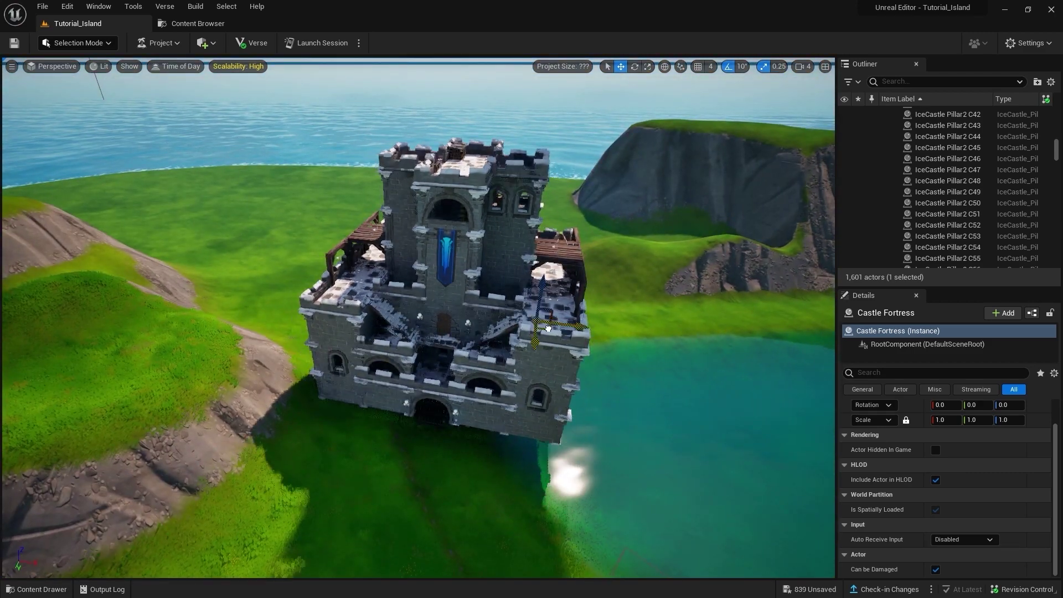
{"action": "right_click_drag", "start_coordinate": [473, 263], "coordinate": [450, 250]}
{"action": "left_click_drag", "start_coordinate": [444, 252], "coordinate": [447, 261]}
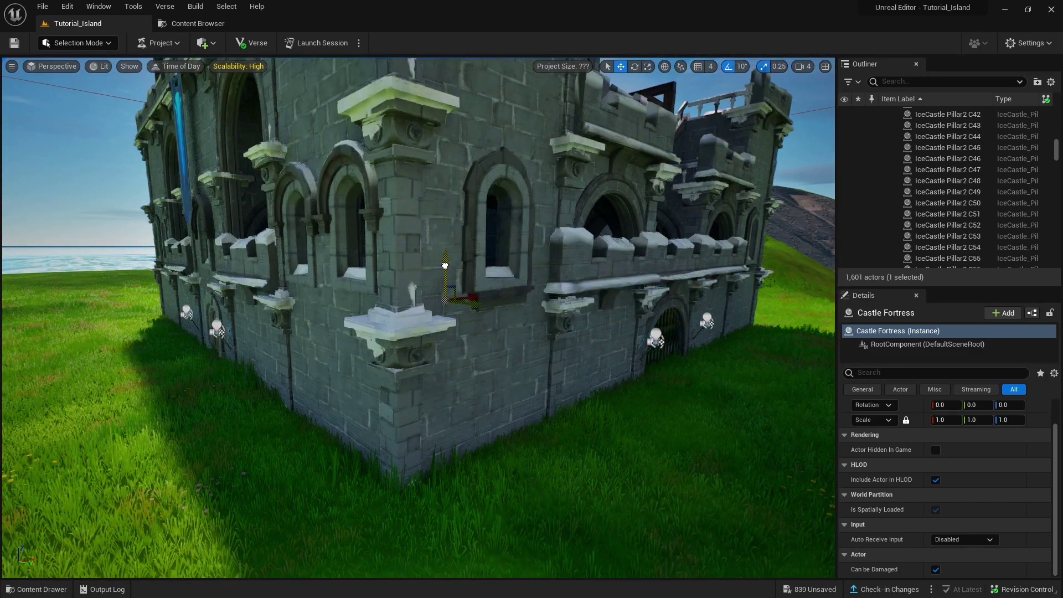
{"action": "right_click_drag", "start_coordinate": [488, 333], "coordinate": [489, 334]}
{"action": "key", "text": "Escape"}
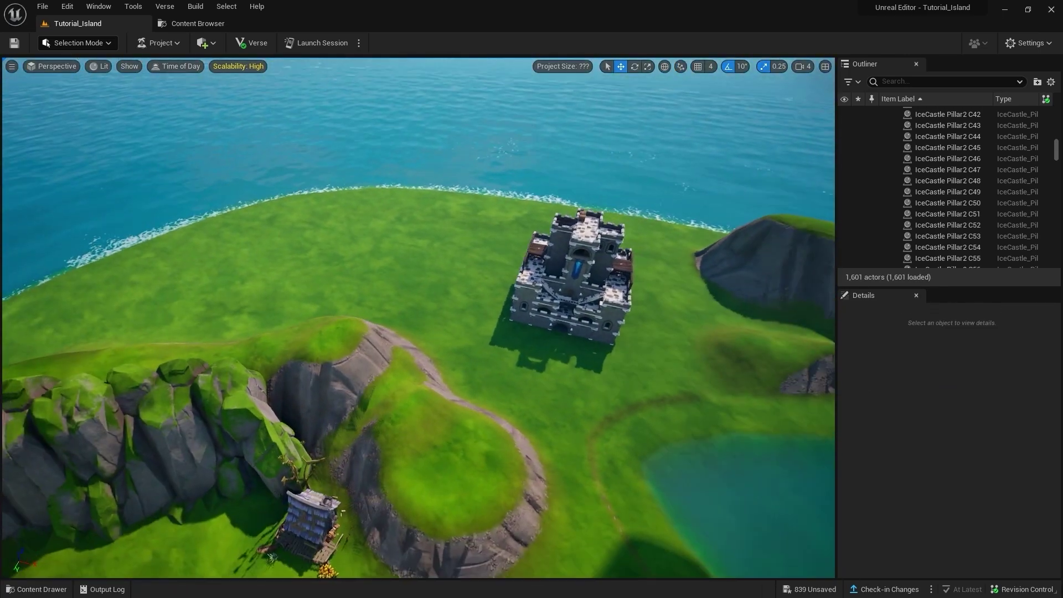
Duplicate the Modular RockCluster several times into a rock ridge behind the Castle Fortress
{"action": "left_click", "coordinate": [213, 432]}
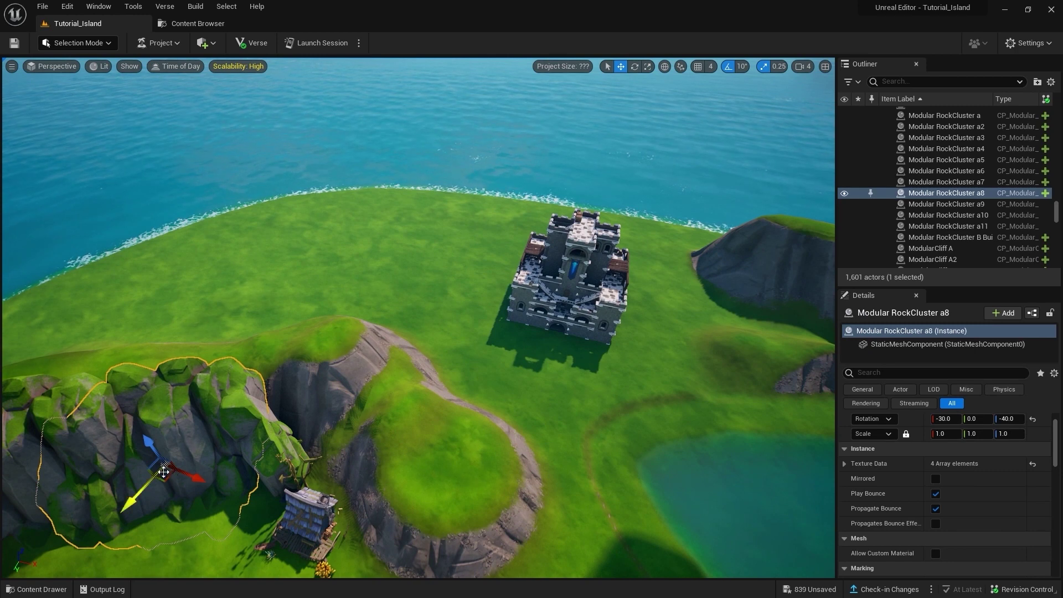
{"action": "left_click_drag", "start_coordinate": [162, 478], "coordinate": [391, 322], "text": "alt"}
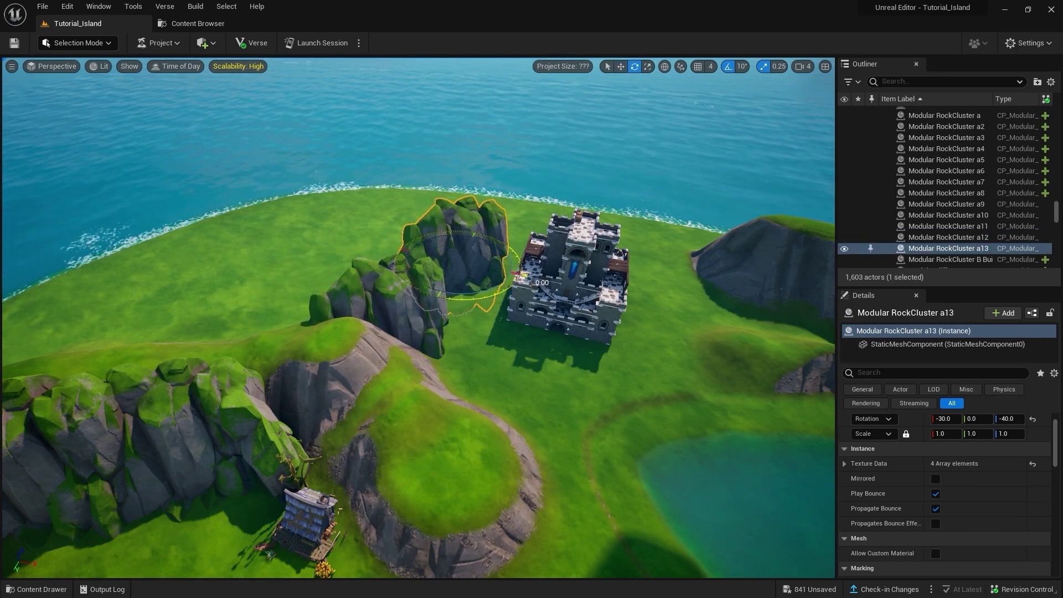
{"action": "key", "text": "w"}
{"action": "key", "text": "f"}
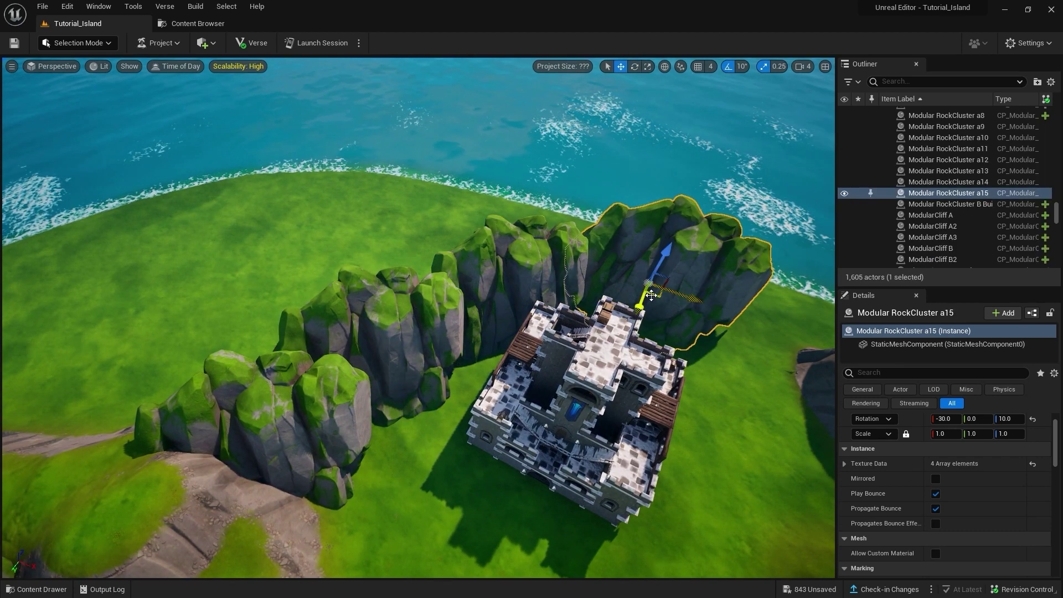
{"action": "left_click_drag", "start_coordinate": [652, 295], "coordinate": [815, 358], "text": "alt"}
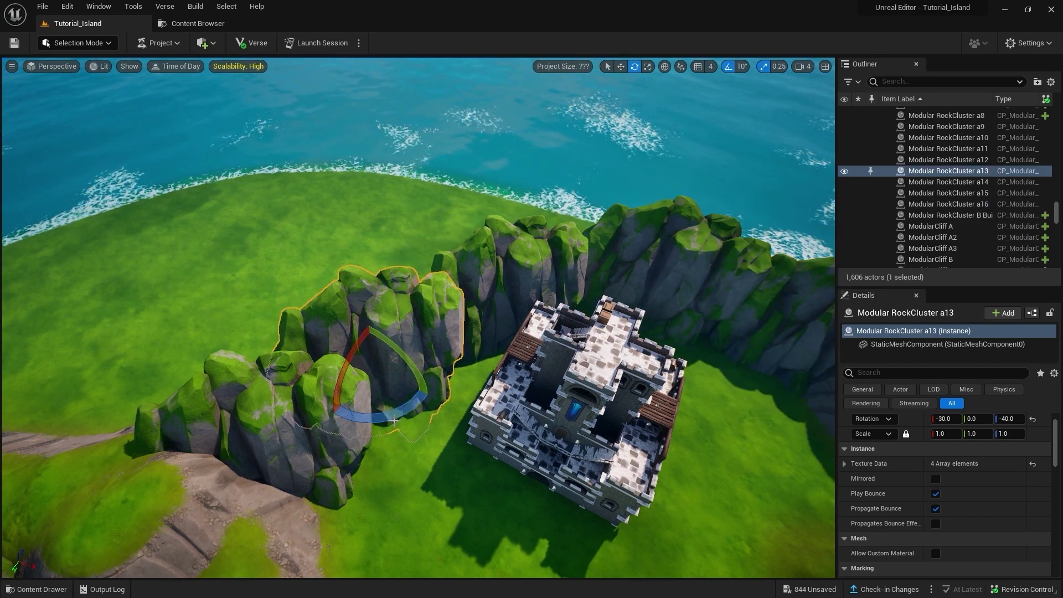
{"action": "key", "text": "Escape"}
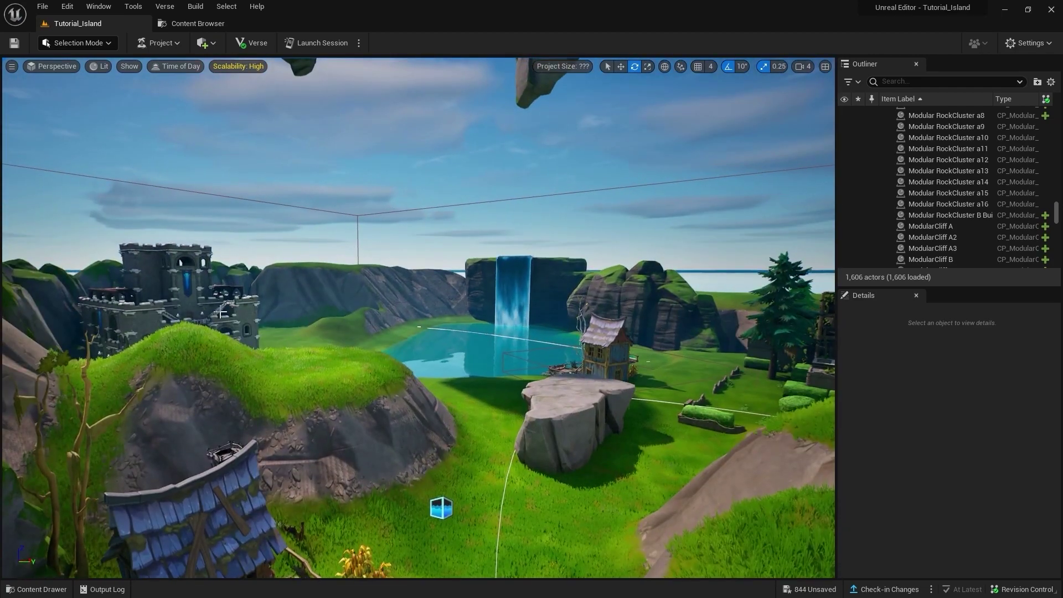
Select the castle stairs piece, then clear the selection
{"action": "left_click", "coordinate": [220, 314]}
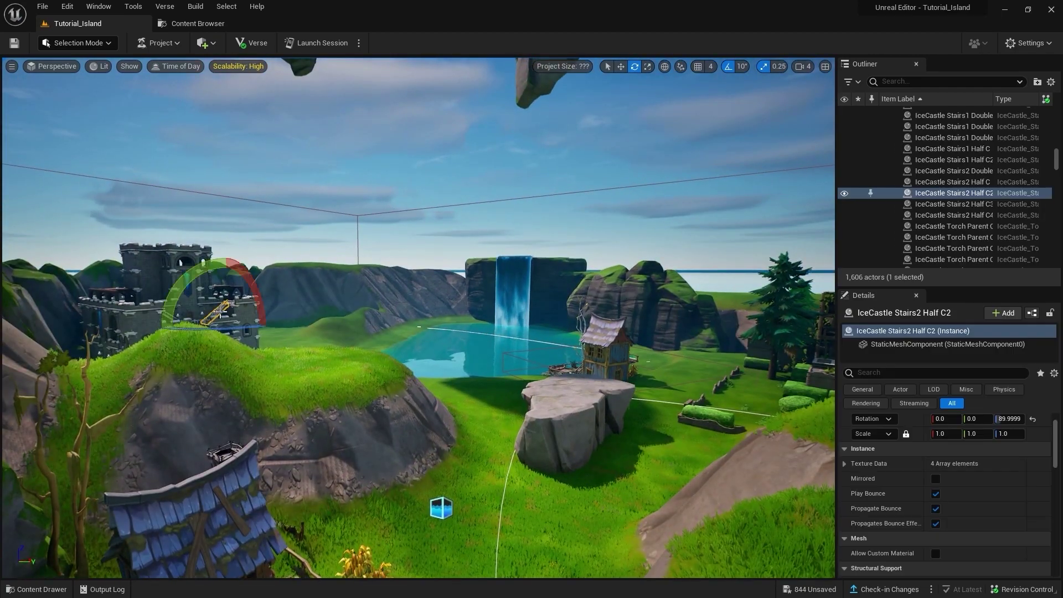
{"action": "key", "text": "Escape"}
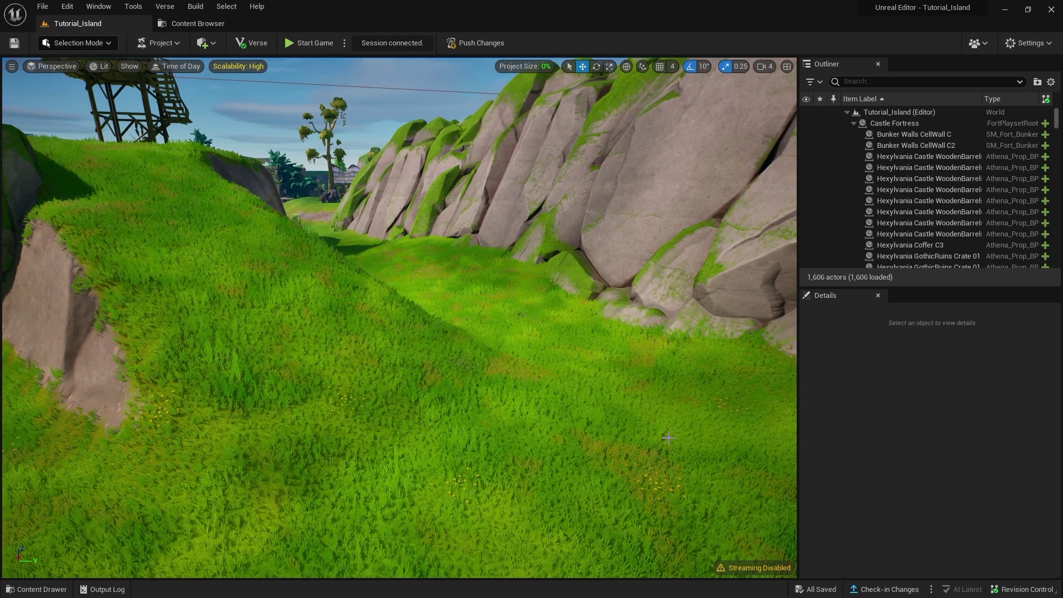
Place a Cannon Spawner from Fortnite > Devices on the grass at the slope's foot
{"action": "key", "text": "ctrl+space"}
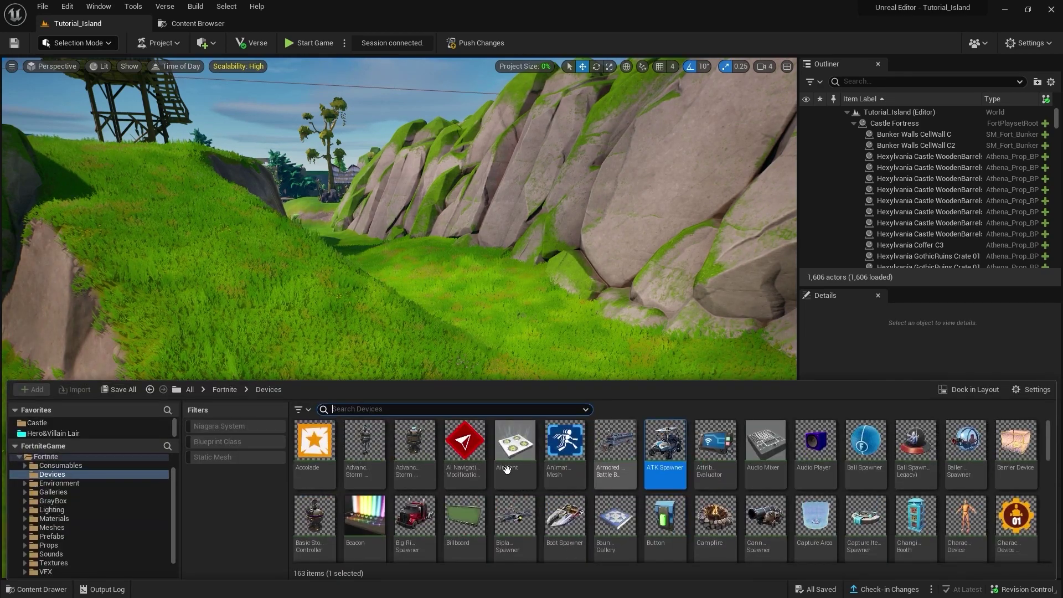
{"action": "left_click", "coordinate": [55, 475]}
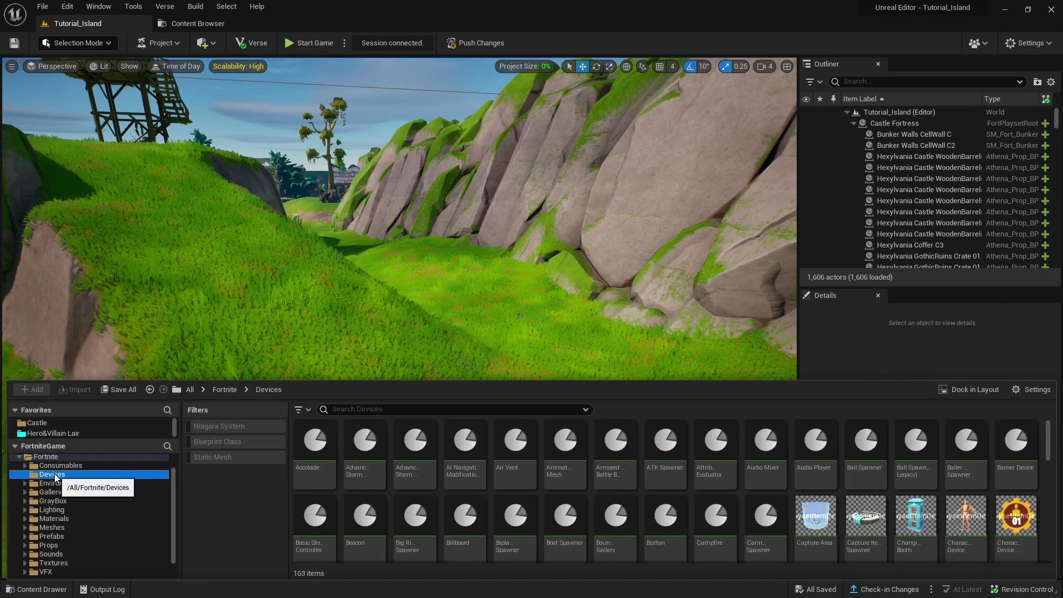
{"action": "scroll", "coordinate": [60, 480], "scroll_direction": "up", "scroll_amount": 1}
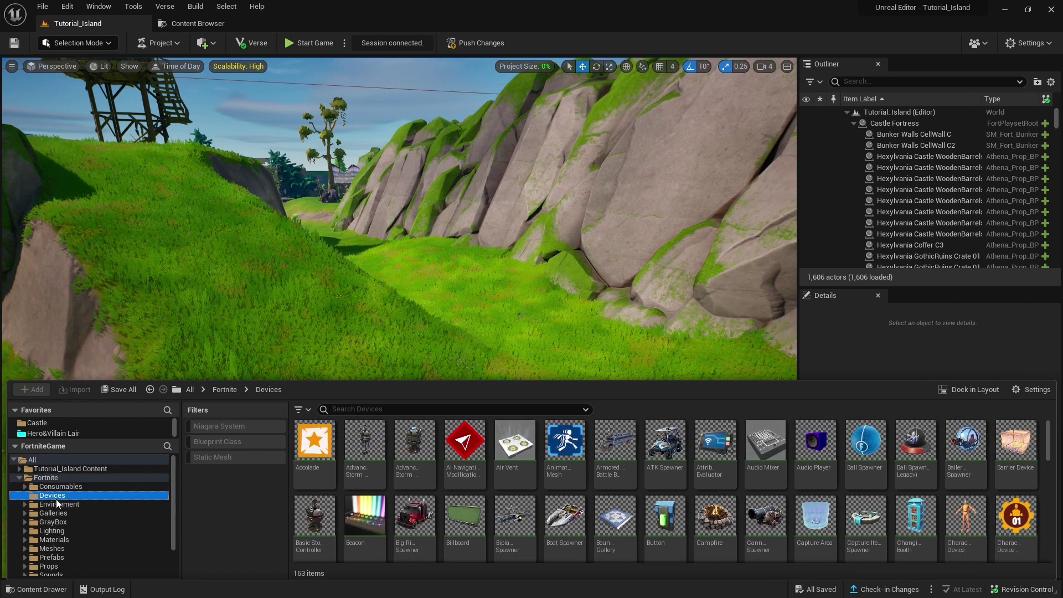
{"action": "scroll", "coordinate": [734, 533], "scroll_direction": "down", "scroll_amount": 2}
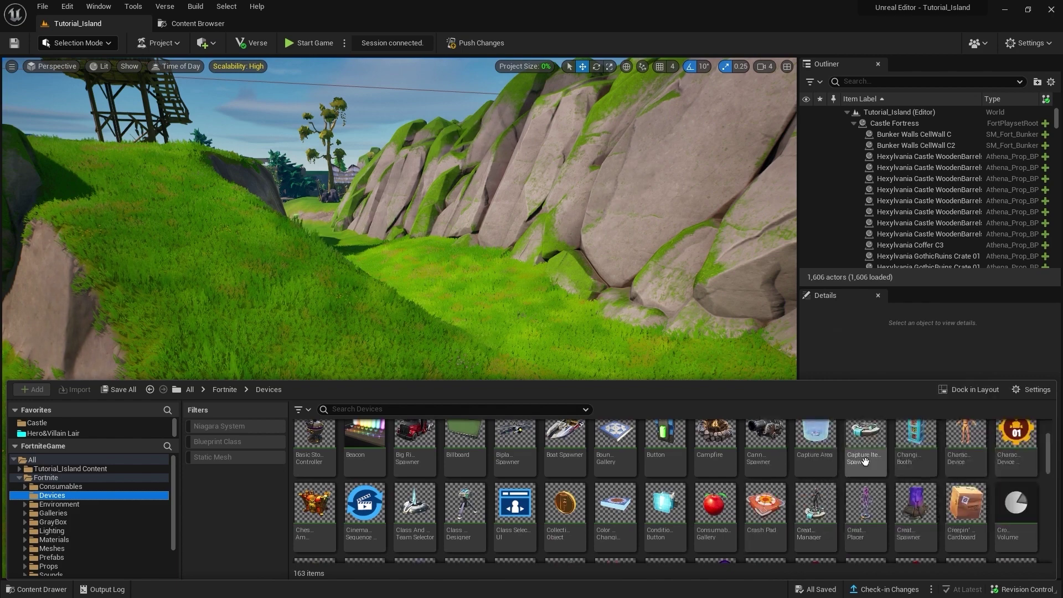
{"action": "left_click", "coordinate": [777, 451]}
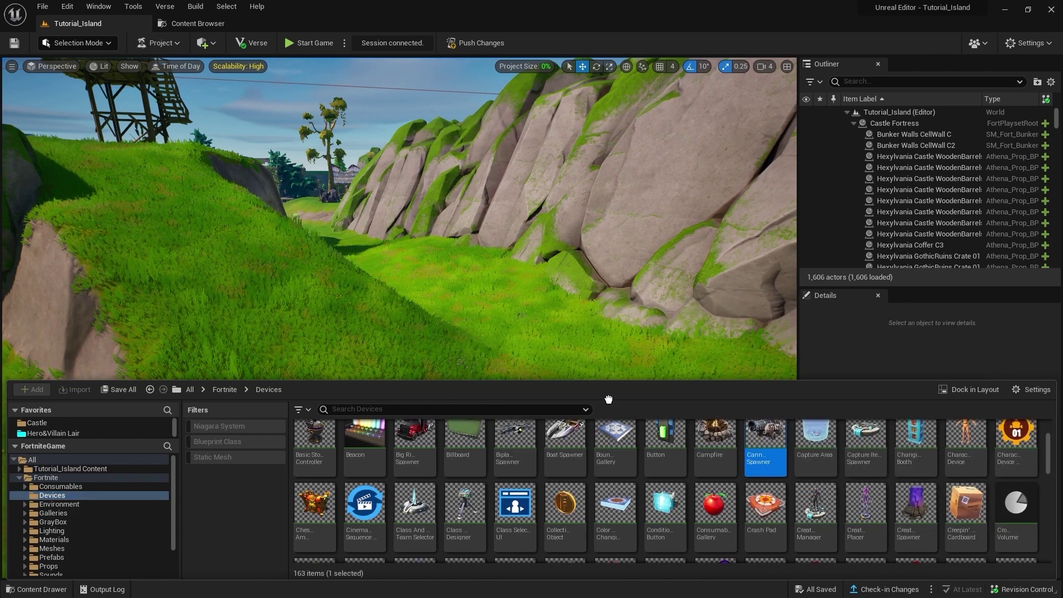
{"action": "left_click_drag", "start_coordinate": [609, 400], "coordinate": [648, 417]}
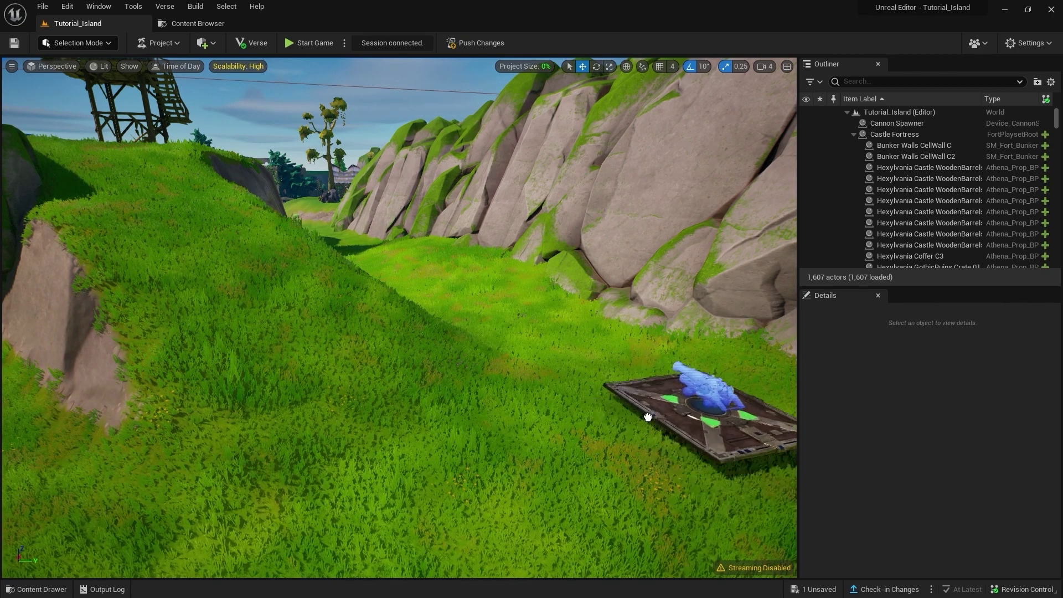
{"action": "key", "text": "f"}
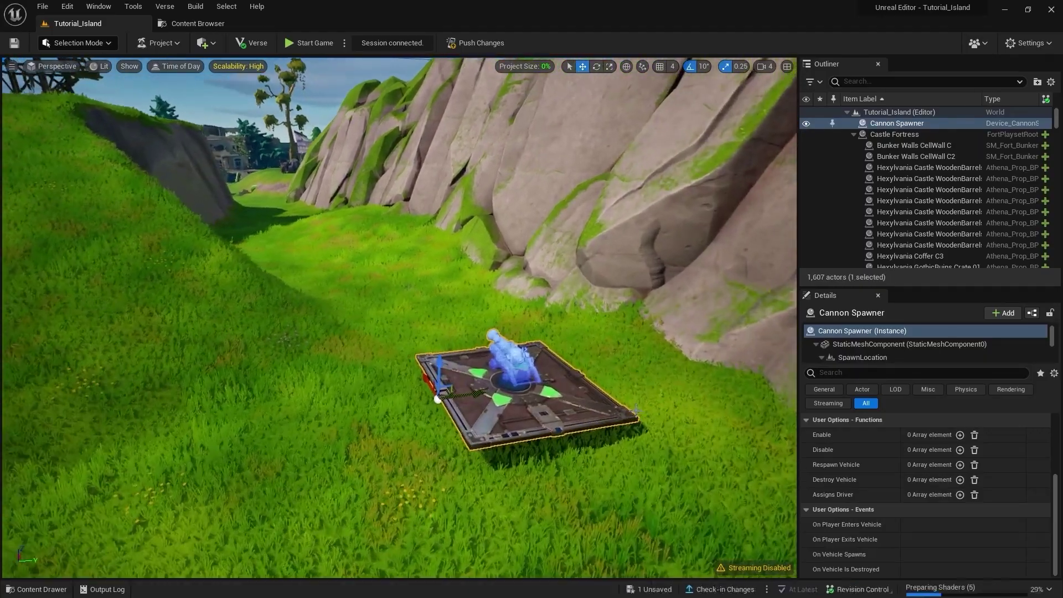
{"action": "left_click_drag", "start_coordinate": [635, 409], "coordinate": [576, 412], "text": "alt"}
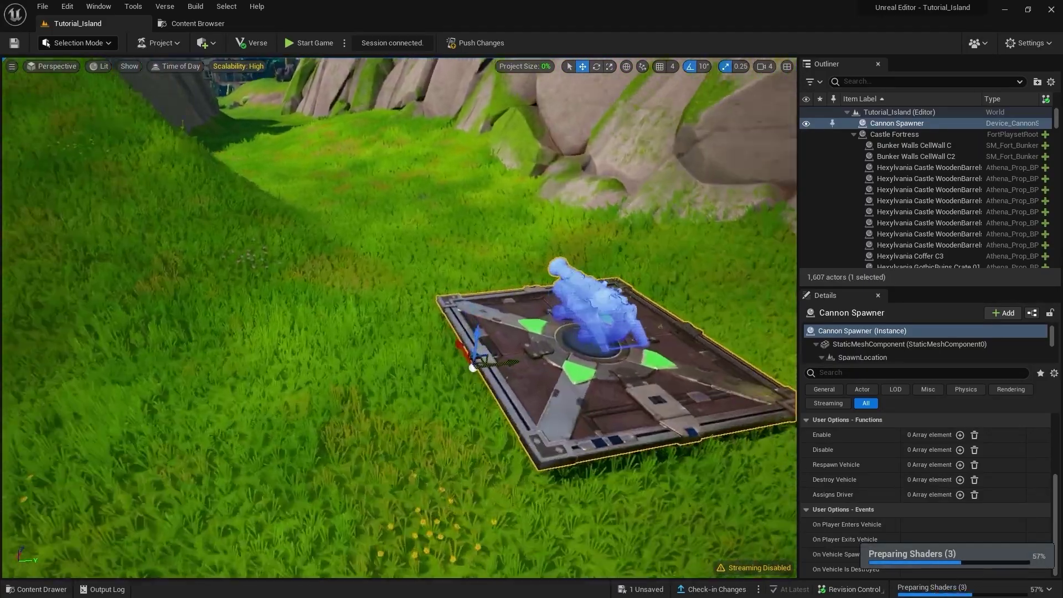
{"action": "right_click_drag", "start_coordinate": [436, 456], "coordinate": [545, 439]}
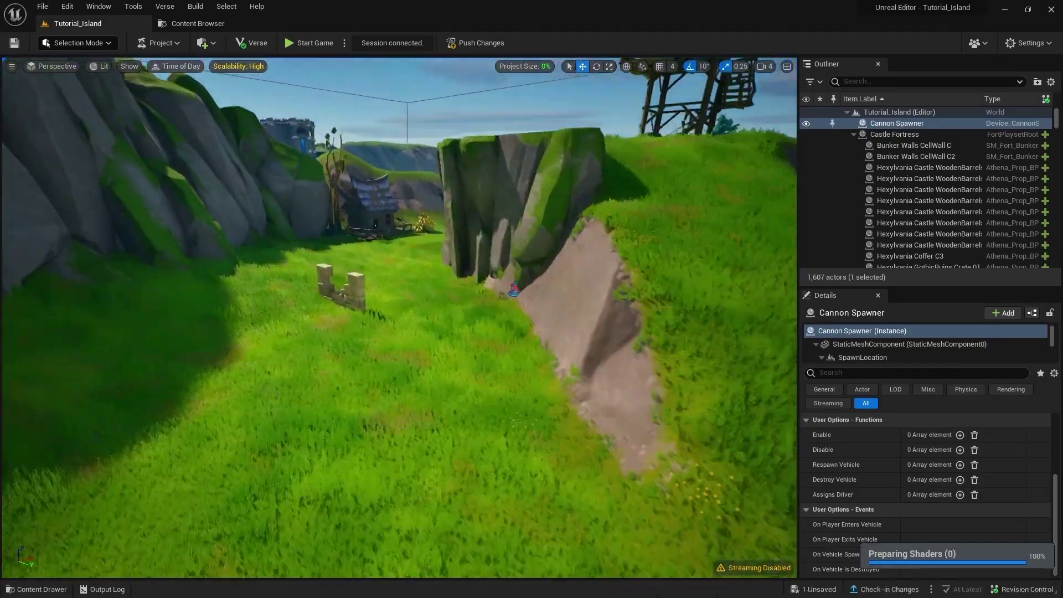
{"action": "key", "text": "ctrl+space"}
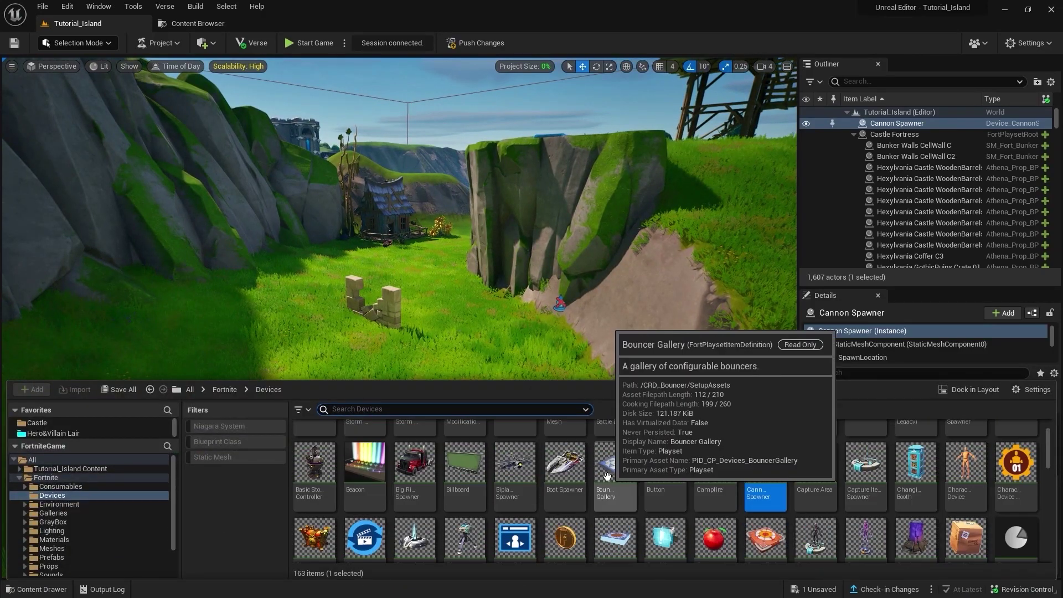
Place a Boat Spawner on the grass at the lake's edge beside the wooden shack
{"action": "right_click_drag", "start_coordinate": [554, 305], "coordinate": [526, 302]}
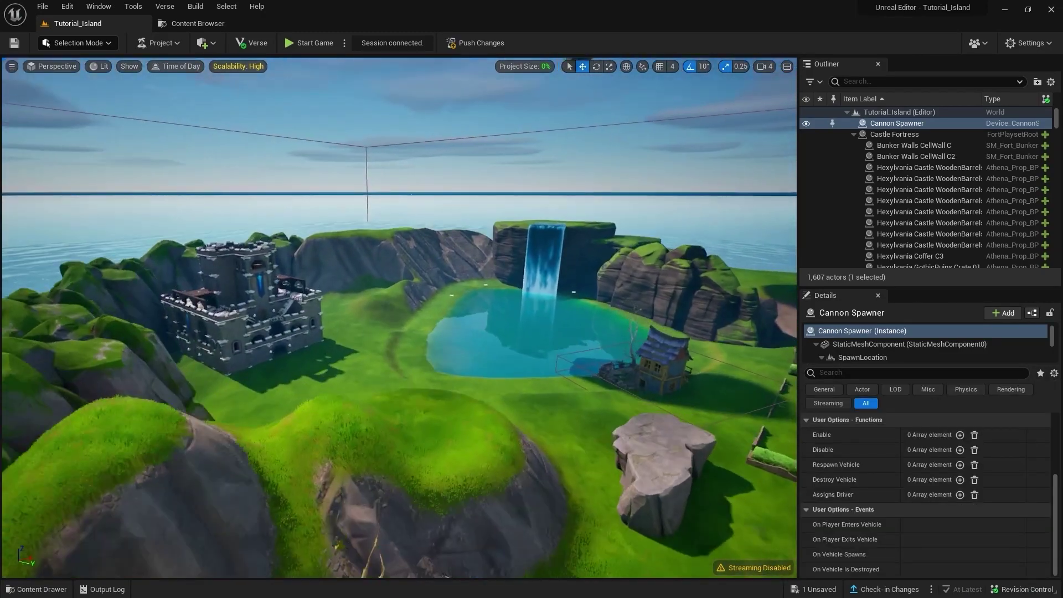
{"action": "key", "text": "ctrl+space"}
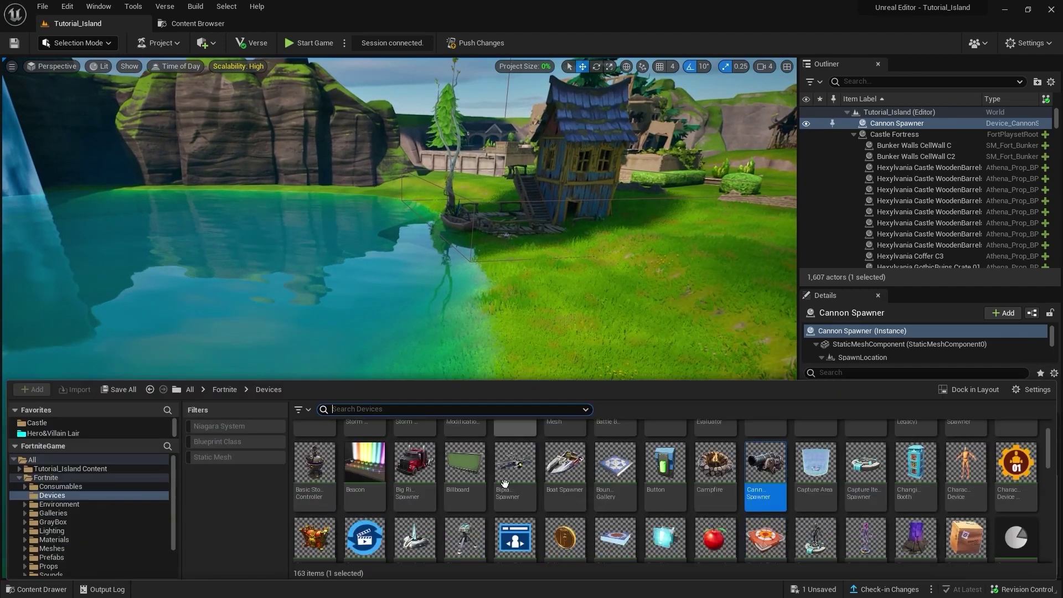
{"action": "left_click_drag", "start_coordinate": [588, 482], "coordinate": [489, 331]}
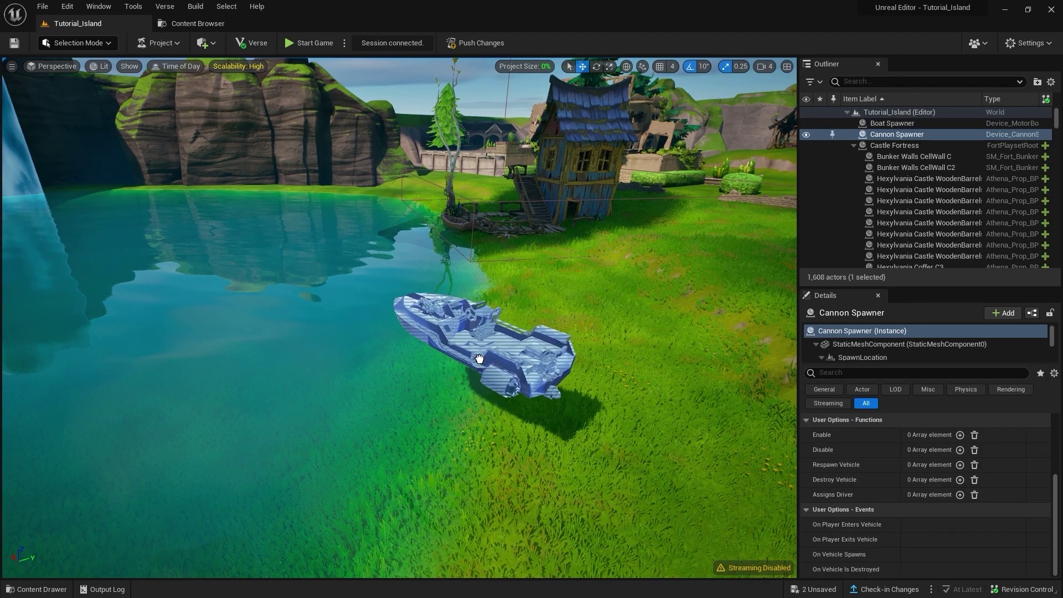
{"action": "left_click_drag", "start_coordinate": [472, 320], "coordinate": [466, 439]}
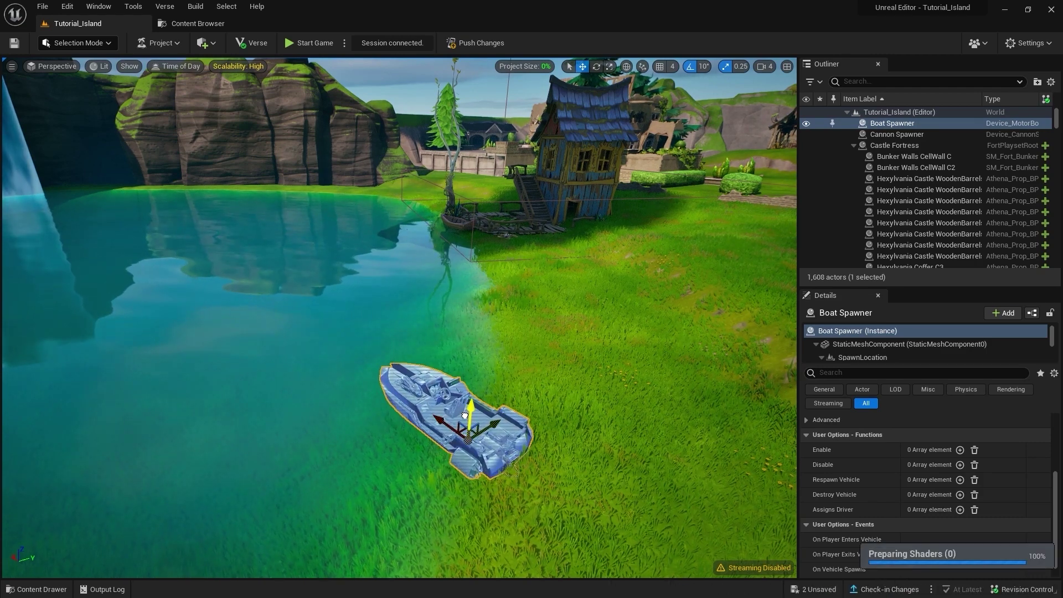
Scroll down through the devices library and move the view toward the cliffs
{"action": "key", "text": "ctrl+space"}
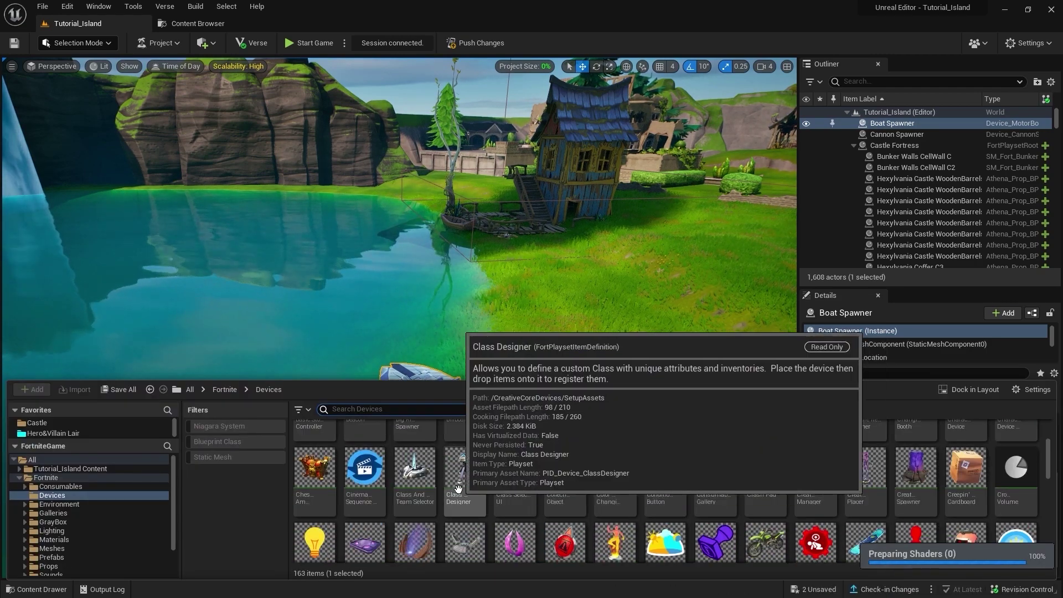
{"action": "scroll", "coordinate": [515, 488], "scroll_direction": "down", "scroll_amount": 2}
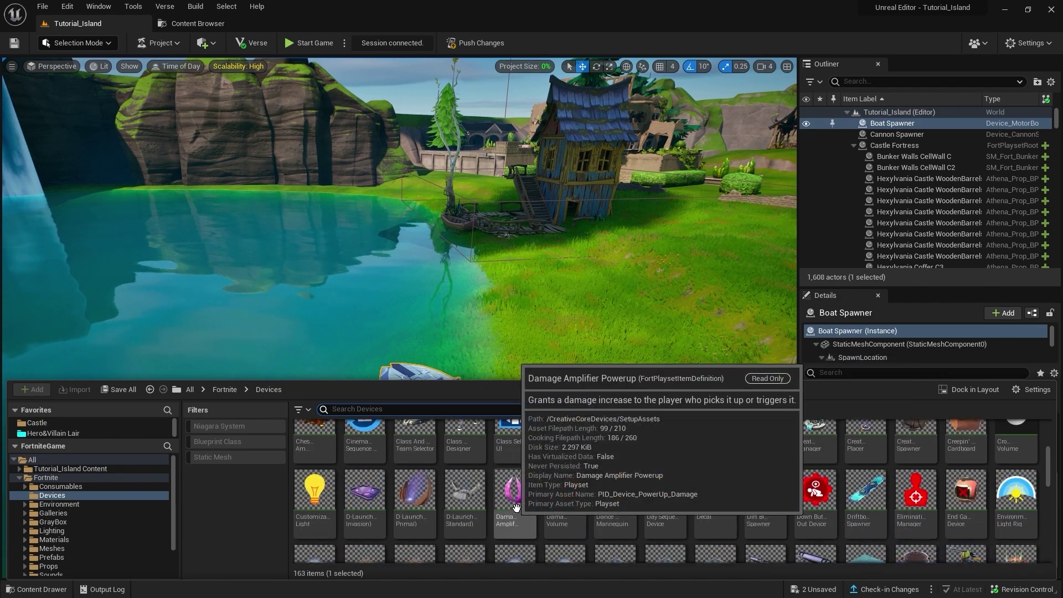
{"action": "scroll", "coordinate": [816, 498], "scroll_direction": "down", "scroll_amount": 2}
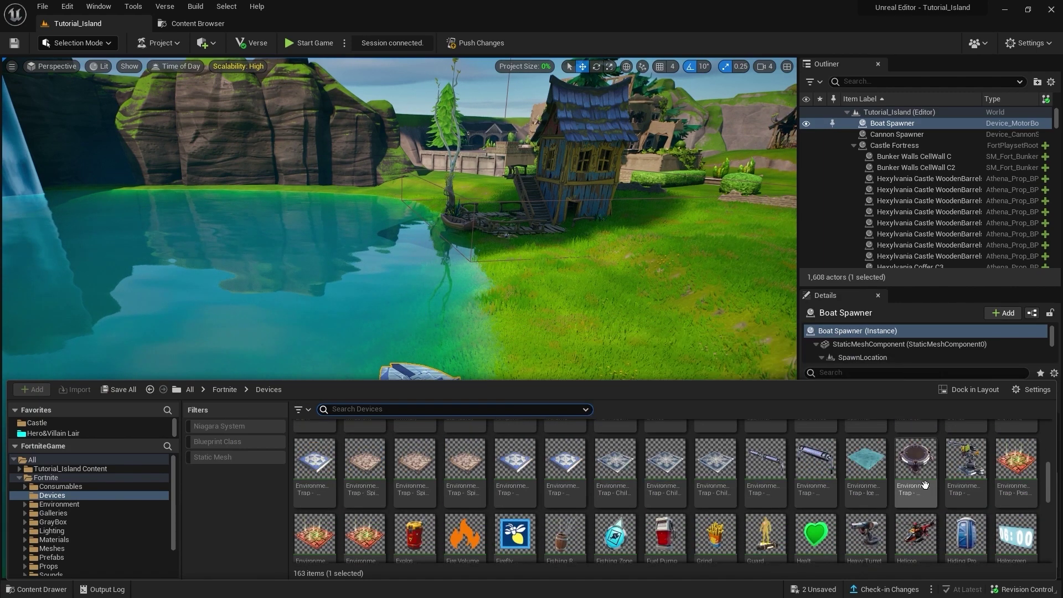
{"action": "scroll", "coordinate": [902, 489], "scroll_direction": "down", "scroll_amount": 1}
{"action": "scroll", "coordinate": [902, 489], "scroll_direction": "down", "scroll_amount": 1}
{"action": "scroll", "coordinate": [893, 487], "scroll_direction": "down", "scroll_amount": 1}
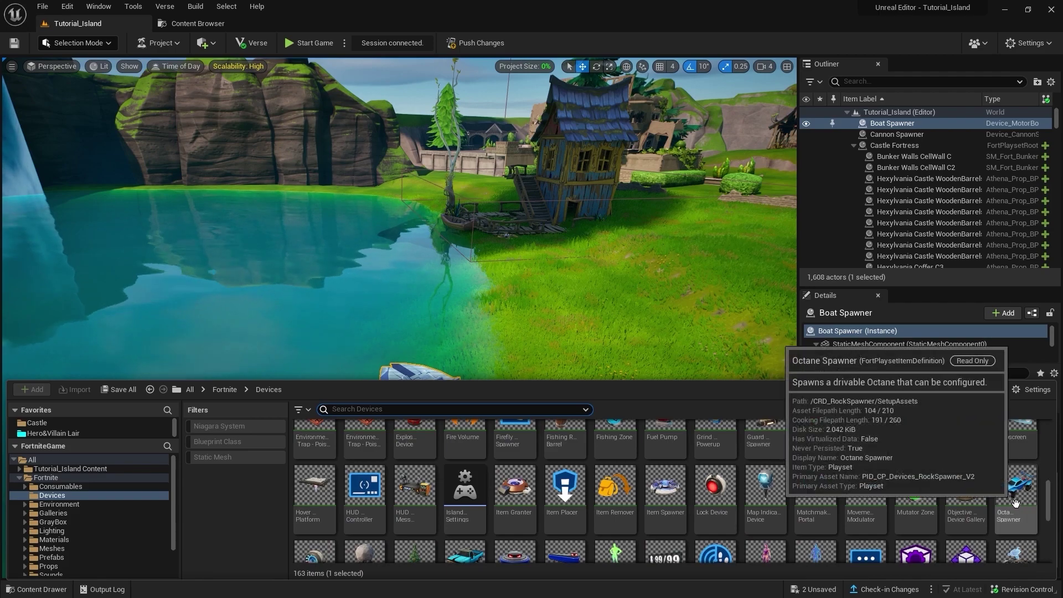
{"action": "scroll", "coordinate": [796, 515], "scroll_direction": "down", "scroll_amount": 1}
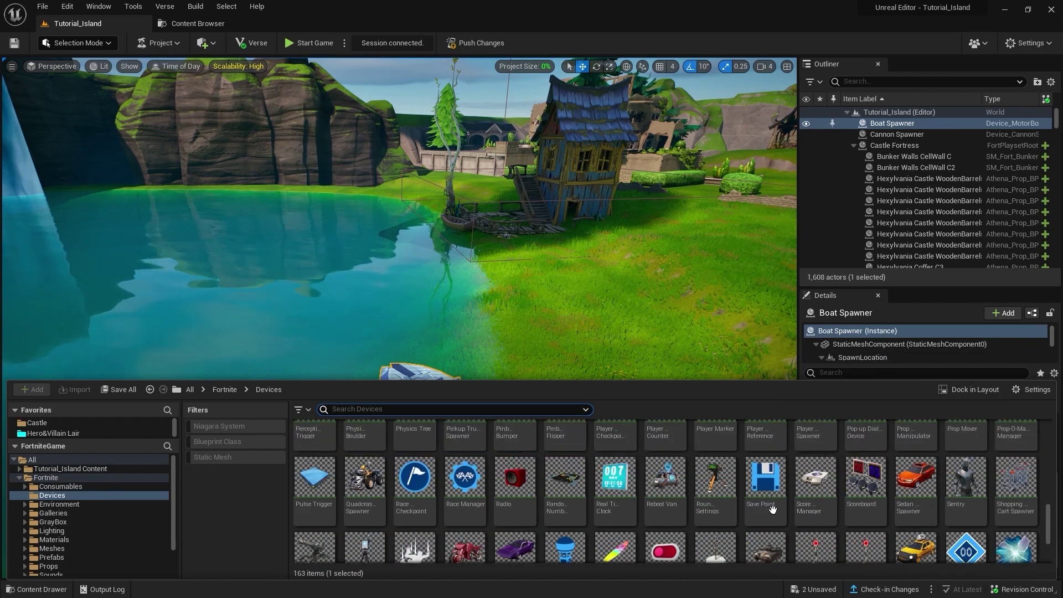
{"action": "right_click_drag", "start_coordinate": [499, 277], "coordinate": [499, 277]}
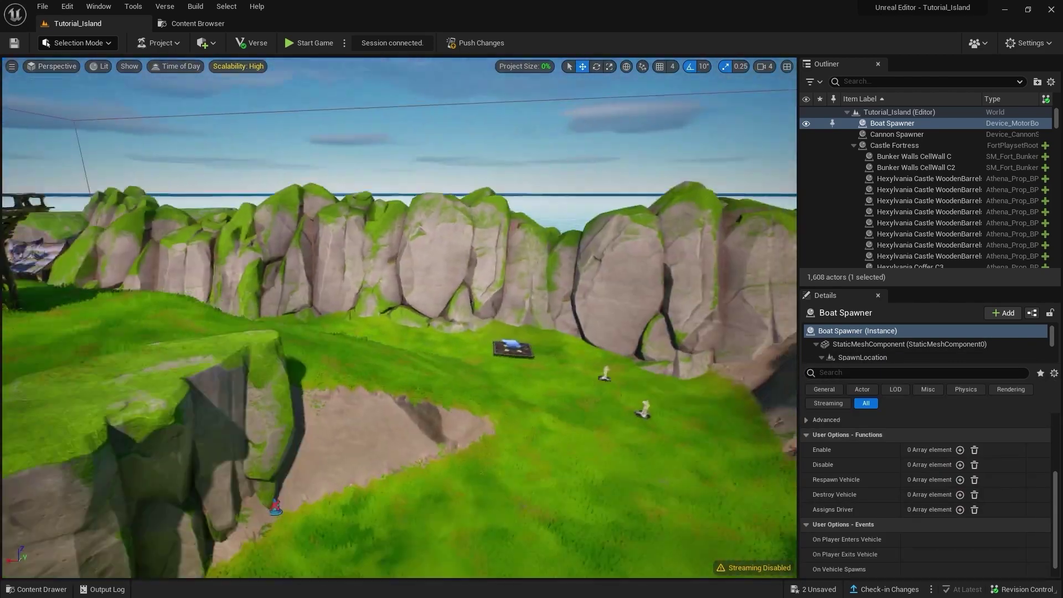
Place a Sportbike Spawner on the grassy slope near the ruined house and focus on it
{"action": "right_click_drag", "start_coordinate": [626, 325], "coordinate": [626, 325]}
{"action": "key", "text": "ctrl+space"}
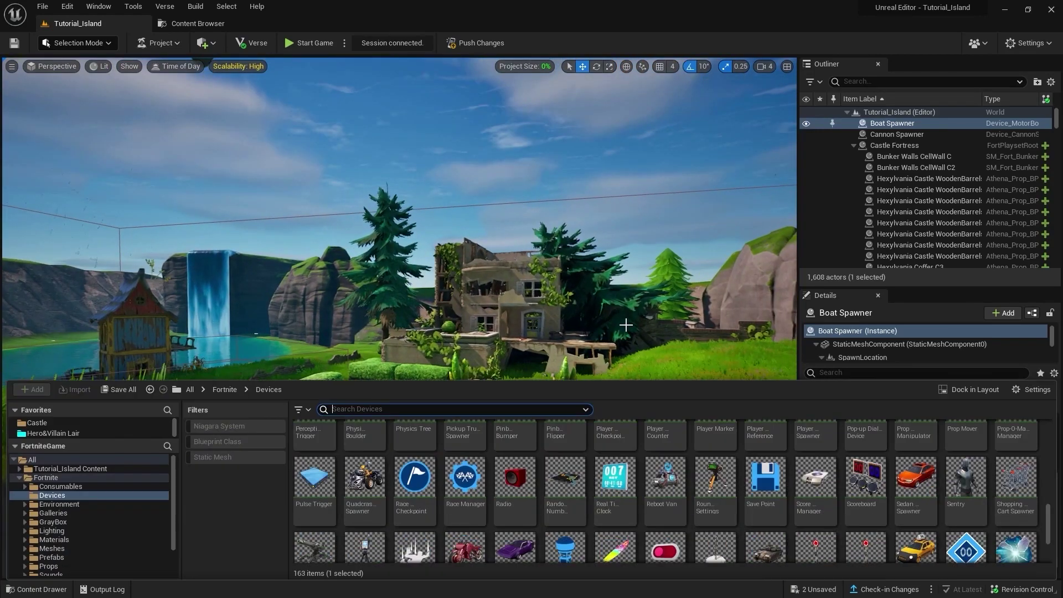
{"action": "scroll", "coordinate": [534, 467], "scroll_direction": "down", "scroll_amount": 1}
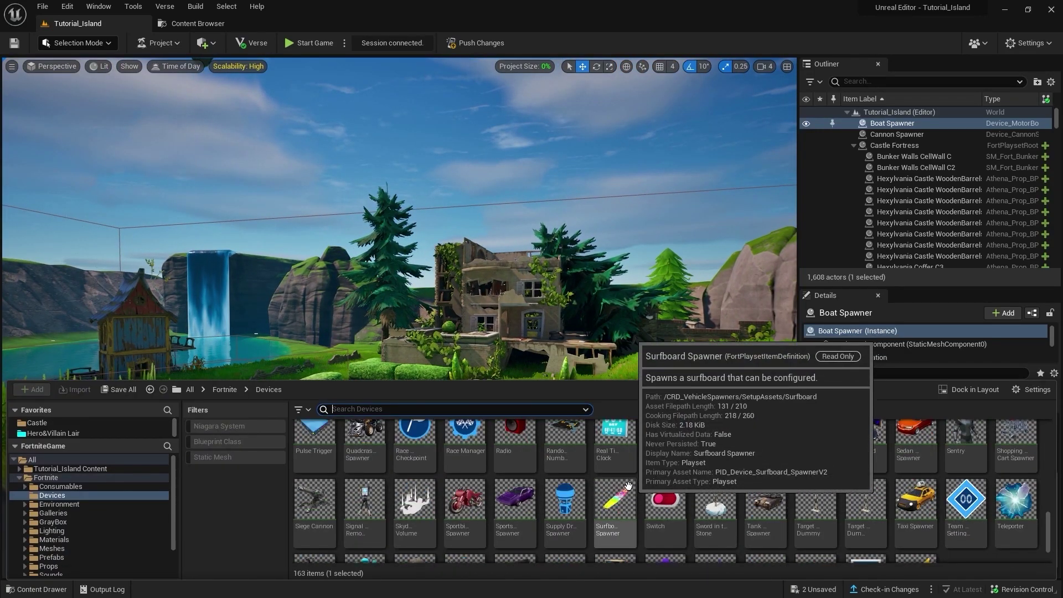
{"action": "left_click", "coordinate": [477, 508]}
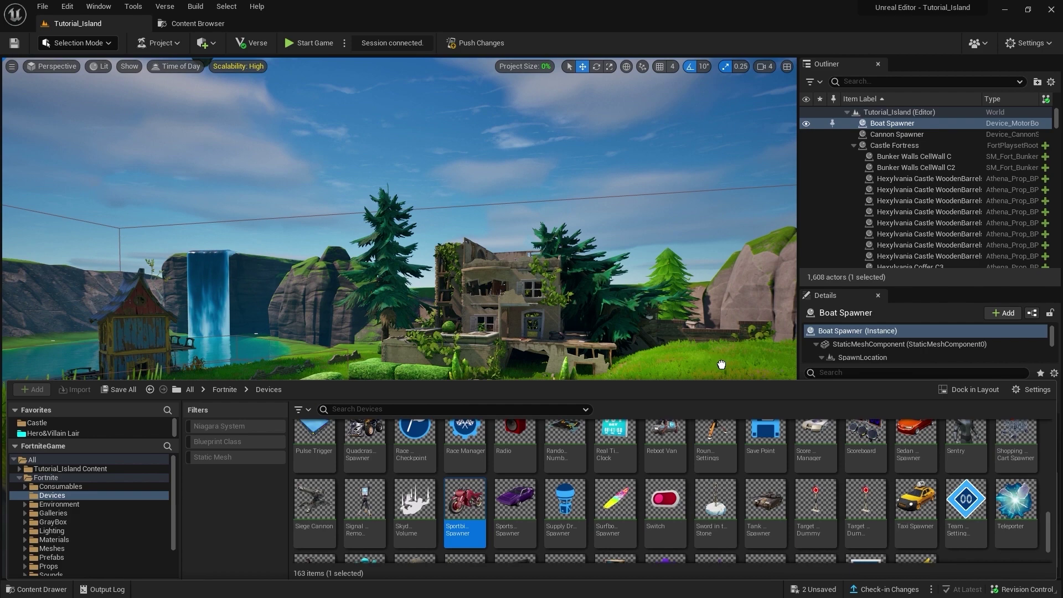
{"action": "left_click_drag", "start_coordinate": [721, 366], "coordinate": [680, 404]}
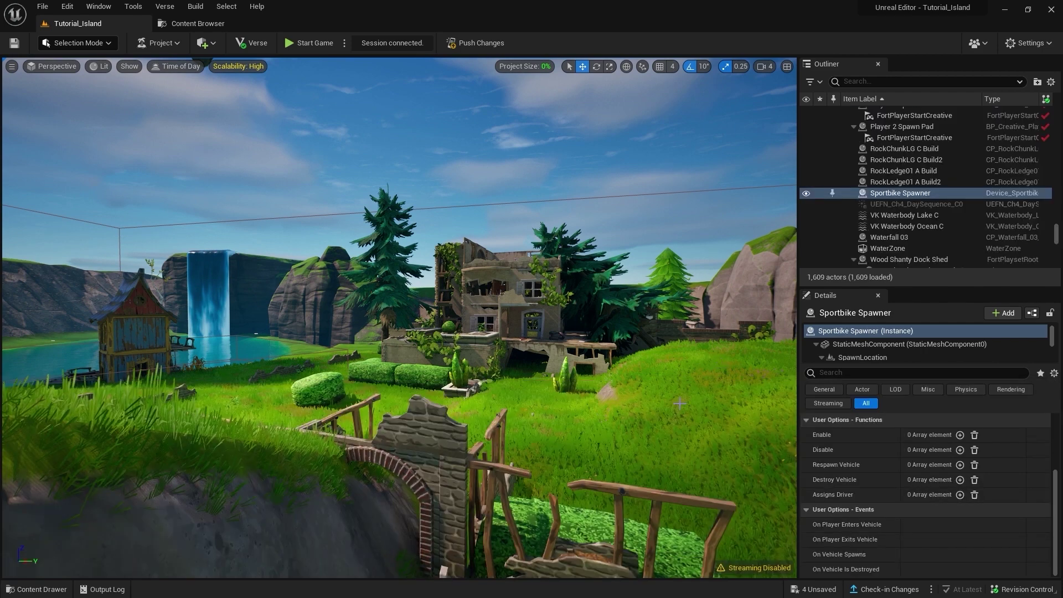
{"action": "key", "text": "f"}
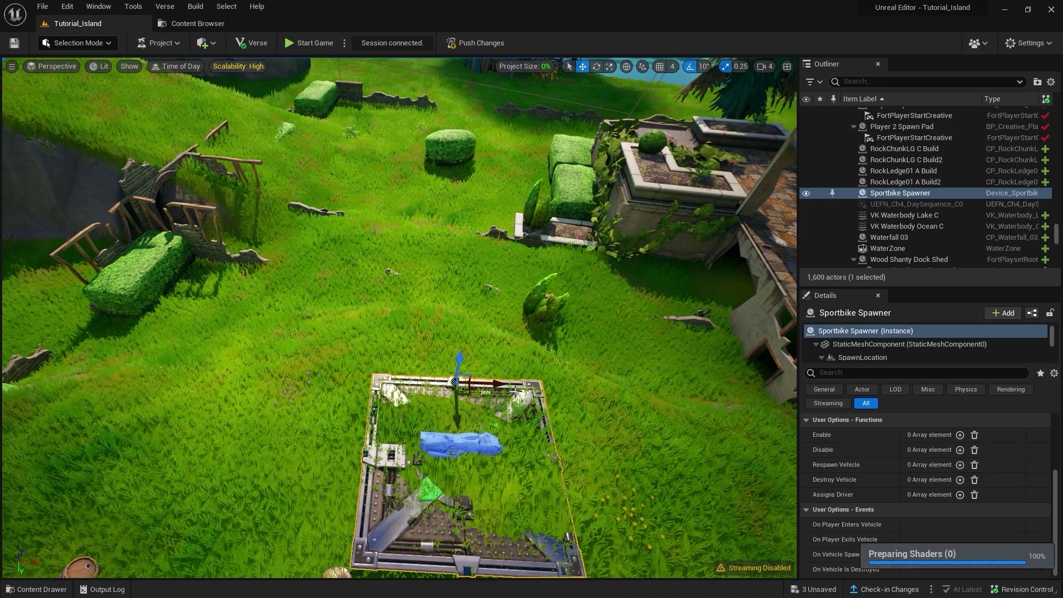
{"action": "left_click_drag", "start_coordinate": [515, 391], "coordinate": [460, 410], "text": "alt"}
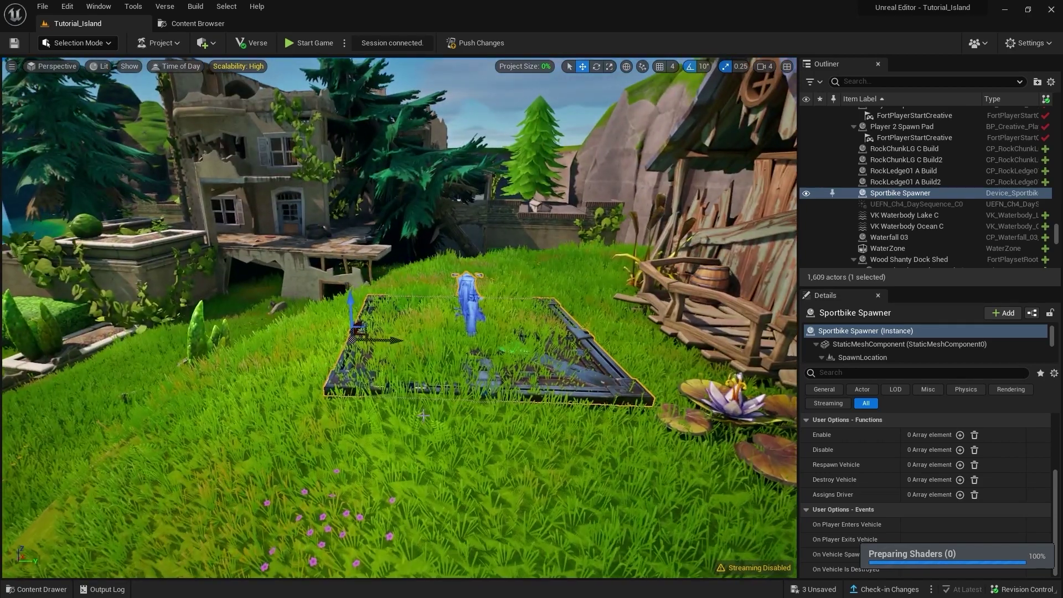
{"action": "scroll", "coordinate": [420, 321], "scroll_direction": "down", "scroll_amount": 10}
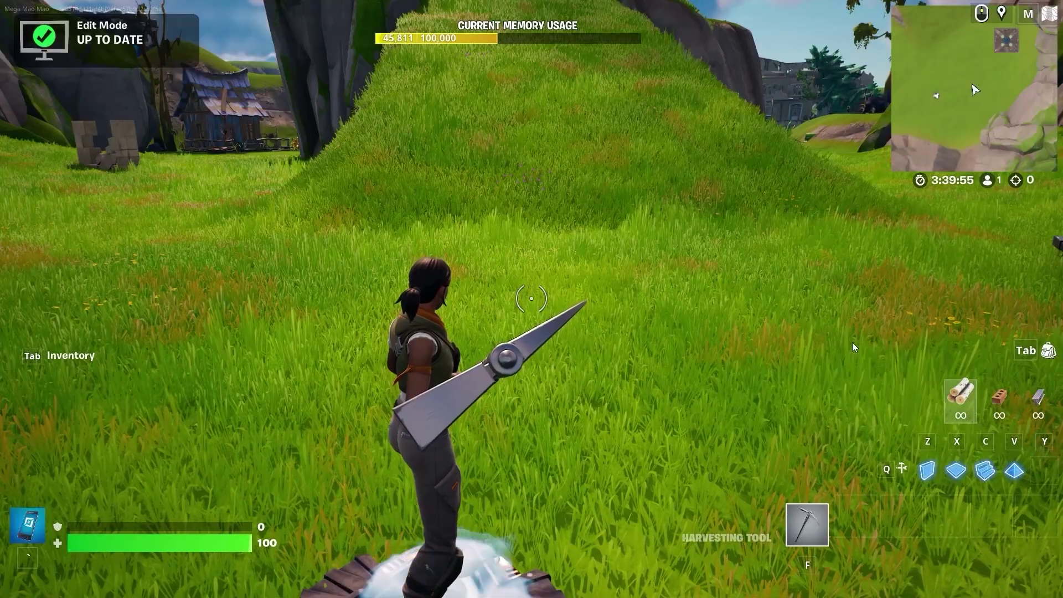
Walk onto the cannon spawner pad and take control of the pirate cannon
{"action": "key", "text": "w"}
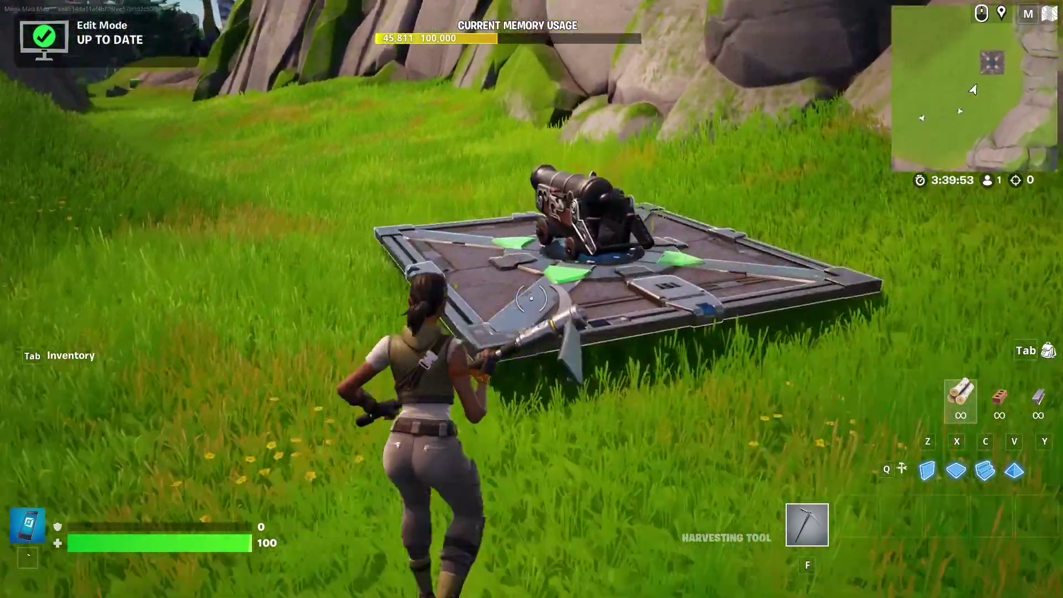
{"action": "key", "text": "w"}
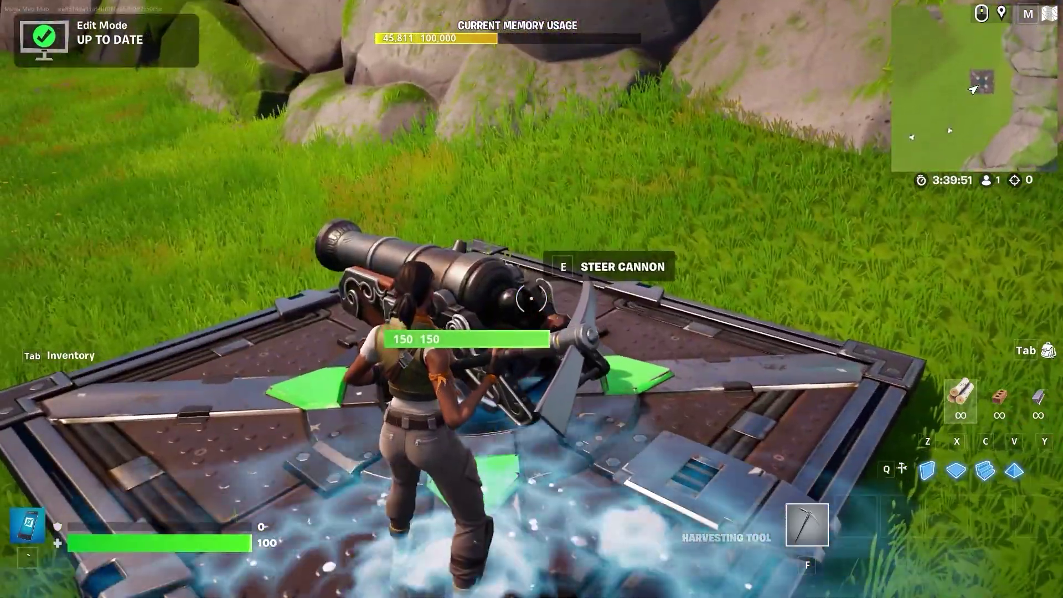
{"action": "key", "text": "e"}
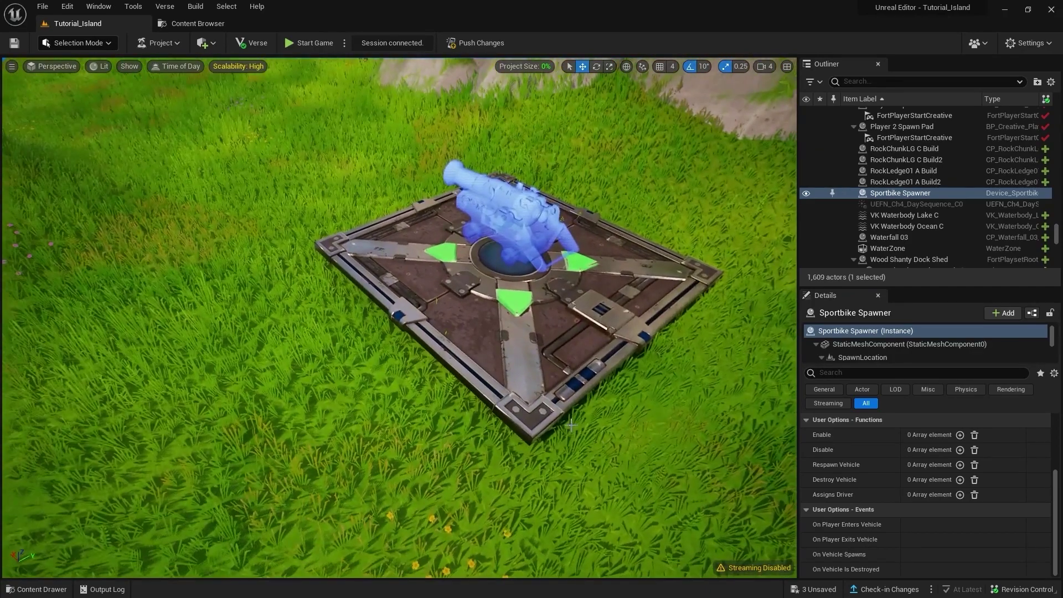
Select the cannon spawner pad and review its User Options and Advanced settings, including Vehicle Health 150.0
{"action": "left_click", "coordinate": [499, 332]}
{"action": "scroll", "coordinate": [899, 480], "scroll_direction": "up", "scroll_amount": 3}
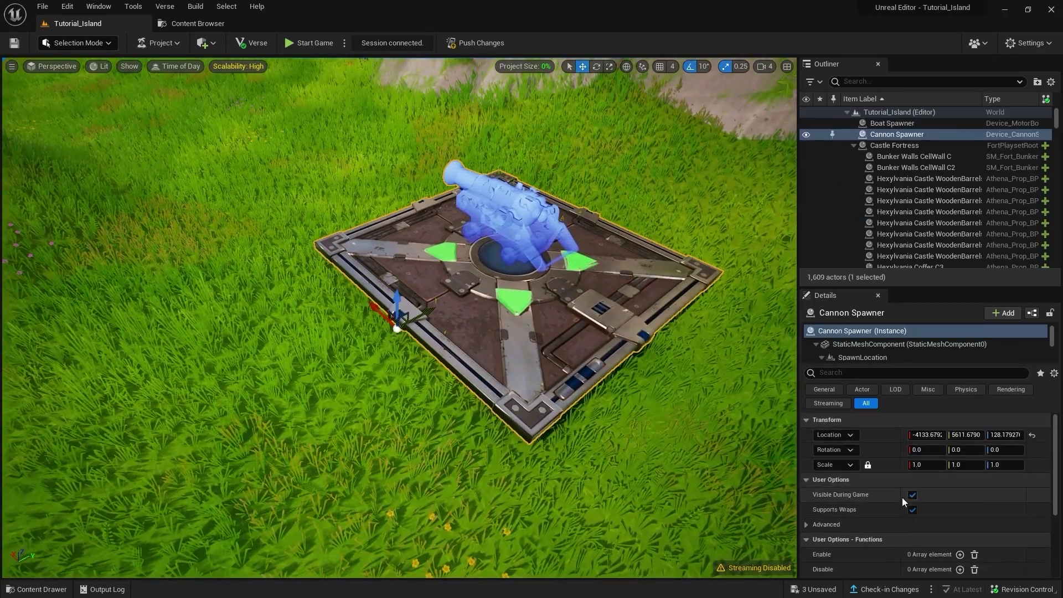
{"action": "scroll", "coordinate": [860, 504], "scroll_direction": "down", "scroll_amount": 2}
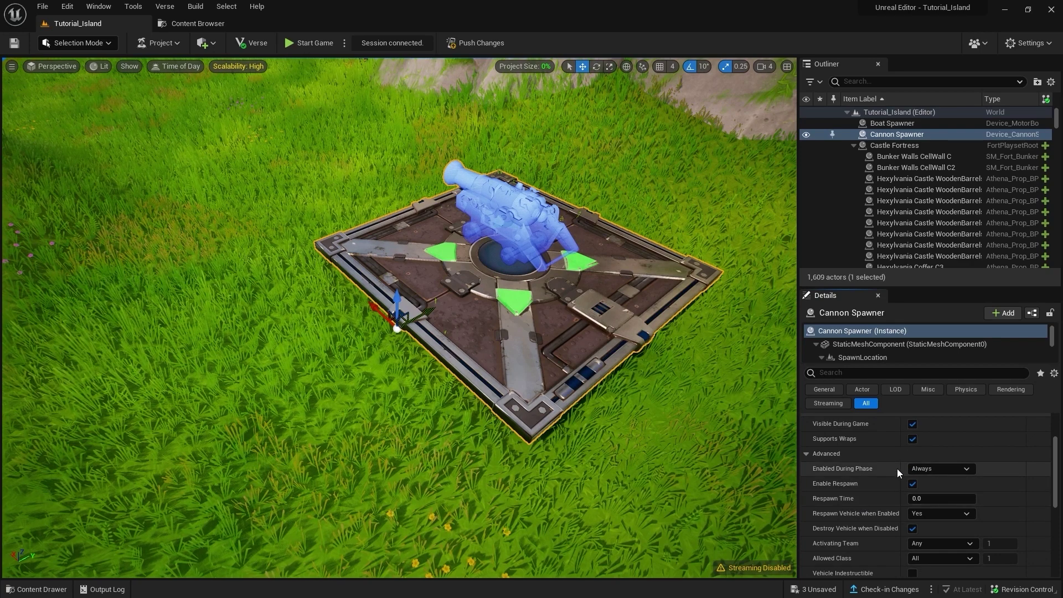
{"action": "scroll", "coordinate": [903, 471], "scroll_direction": "down", "scroll_amount": 2}
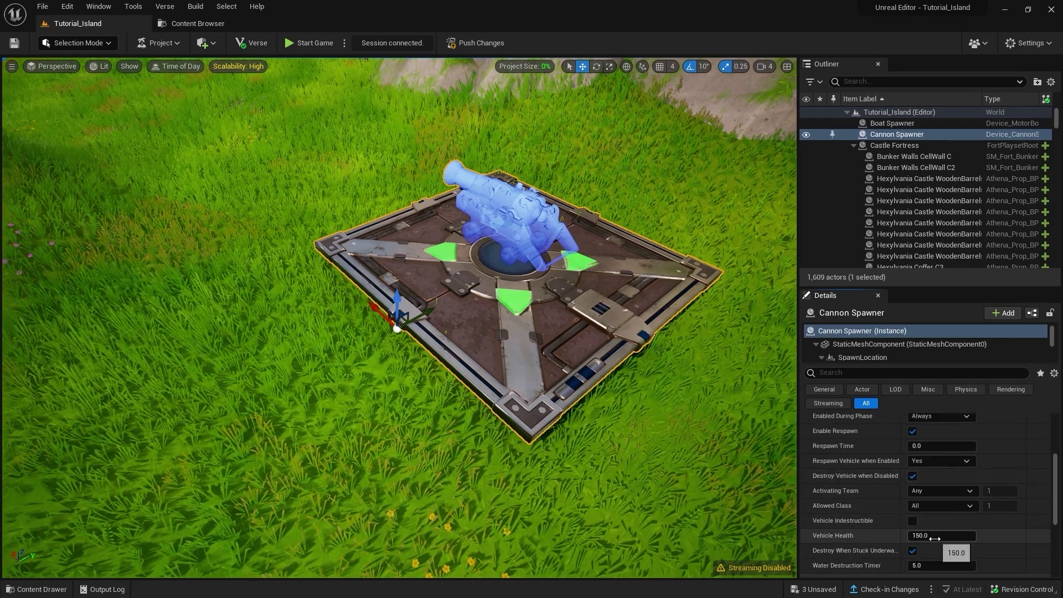
{"action": "scroll", "coordinate": [914, 517], "scroll_direction": "down", "scroll_amount": 1}
{"action": "scroll", "coordinate": [952, 518], "scroll_direction": "up", "scroll_amount": 1}
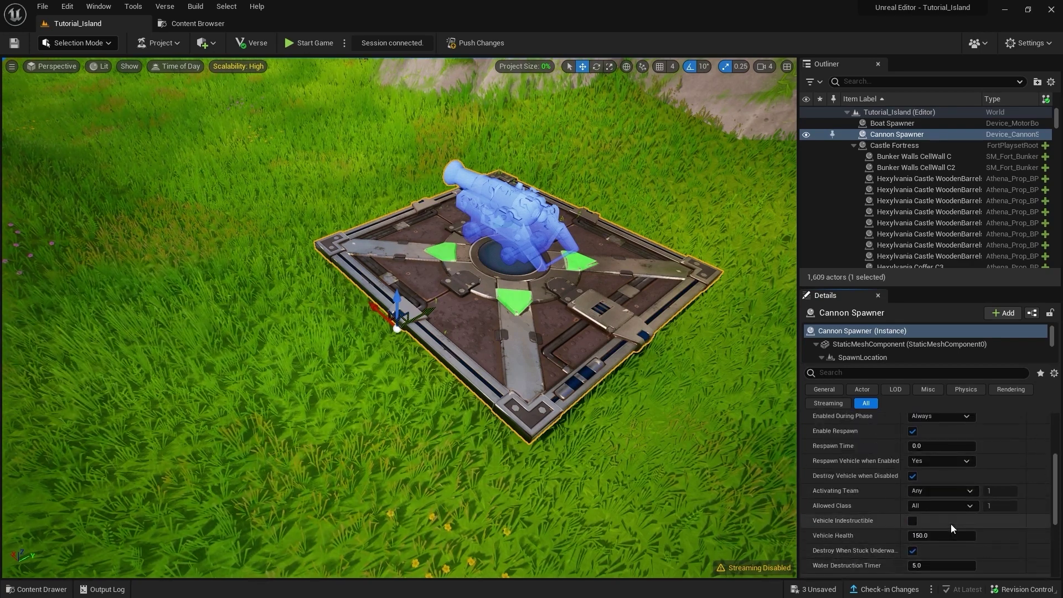
{"action": "scroll", "coordinate": [912, 537], "scroll_direction": "up", "scroll_amount": 1}
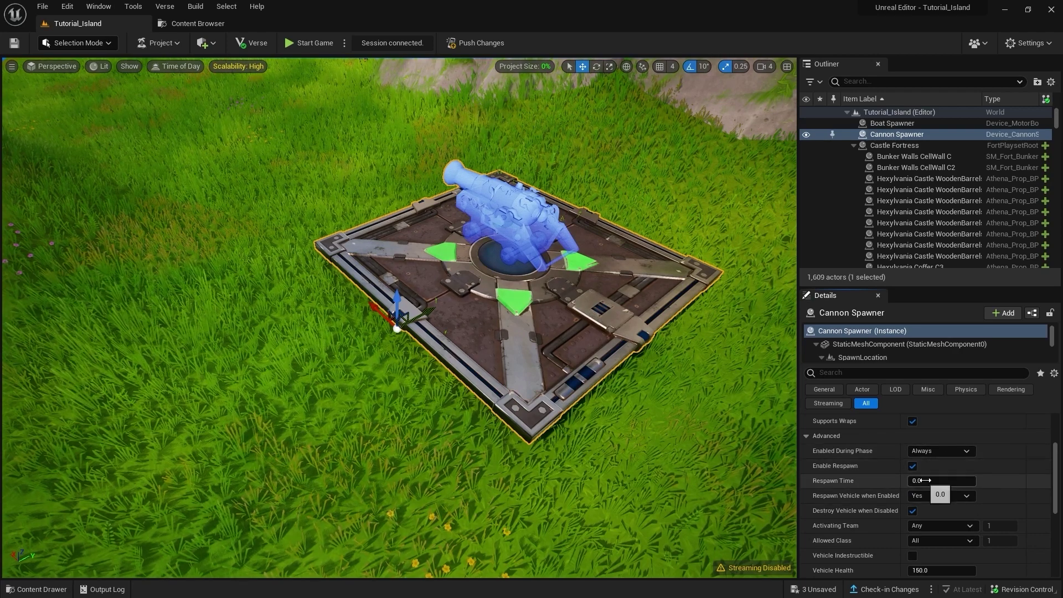
{"action": "scroll", "coordinate": [980, 495], "scroll_direction": "down", "scroll_amount": 1}
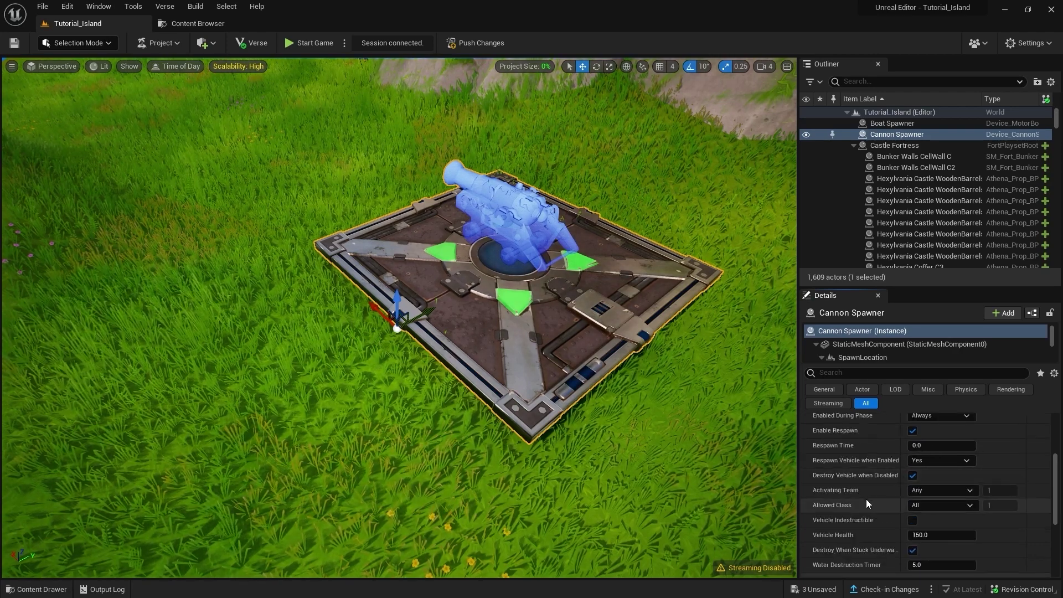
{"action": "scroll", "coordinate": [909, 500], "scroll_direction": "down", "scroll_amount": 1}
{"action": "scroll", "coordinate": [909, 500], "scroll_direction": "down", "scroll_amount": 1}
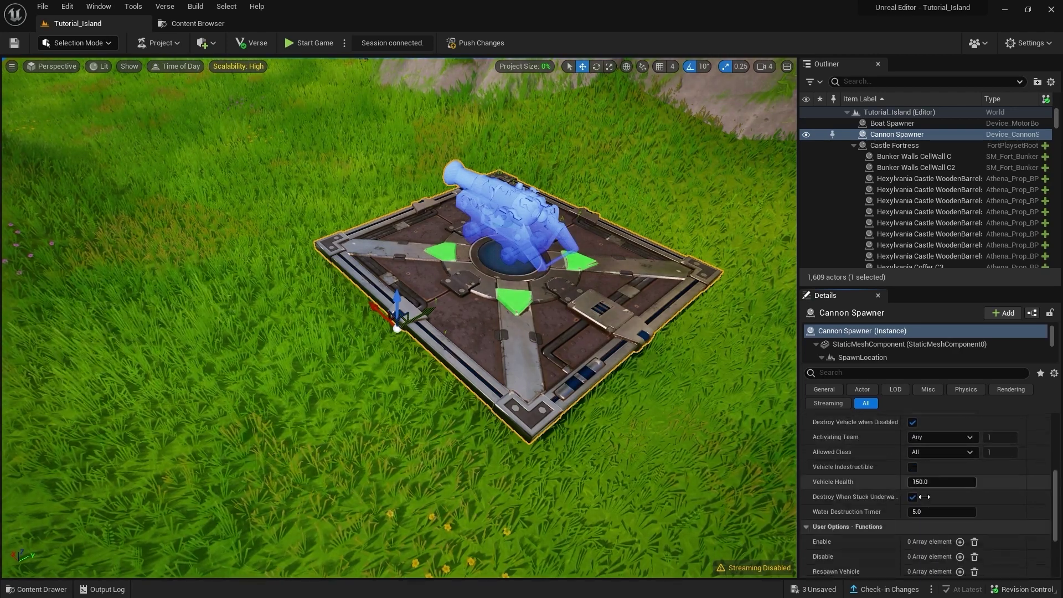
{"action": "scroll", "coordinate": [909, 500], "scroll_direction": "down", "scroll_amount": 1}
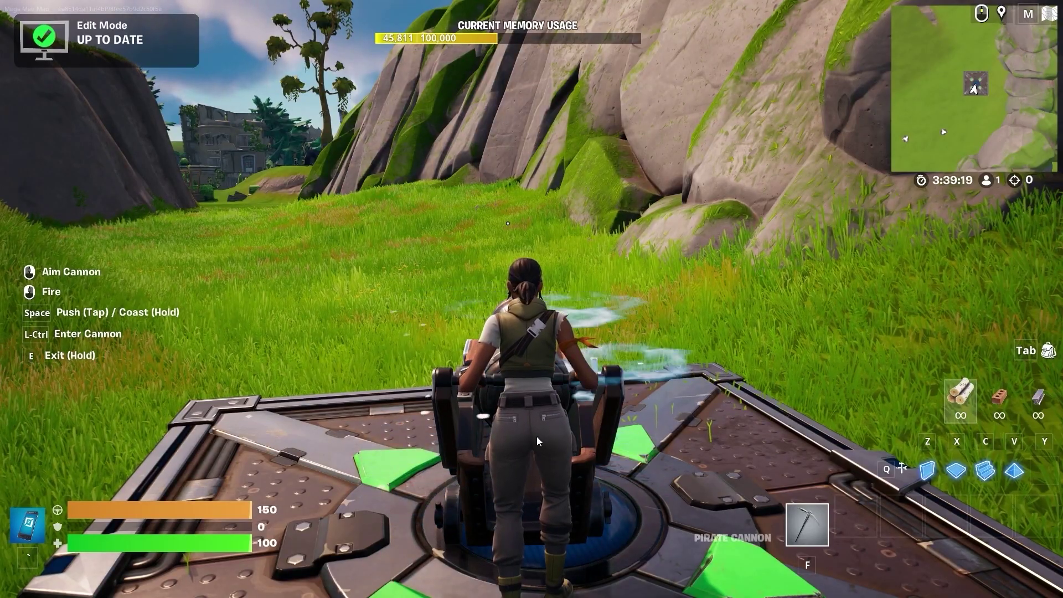
Exit, re-steer and leave the pirate cannon, then bring up the Cannon Spawner's Customize panel
{"action": "key", "text": "Escape"}
{"action": "key", "text": "Escape"}
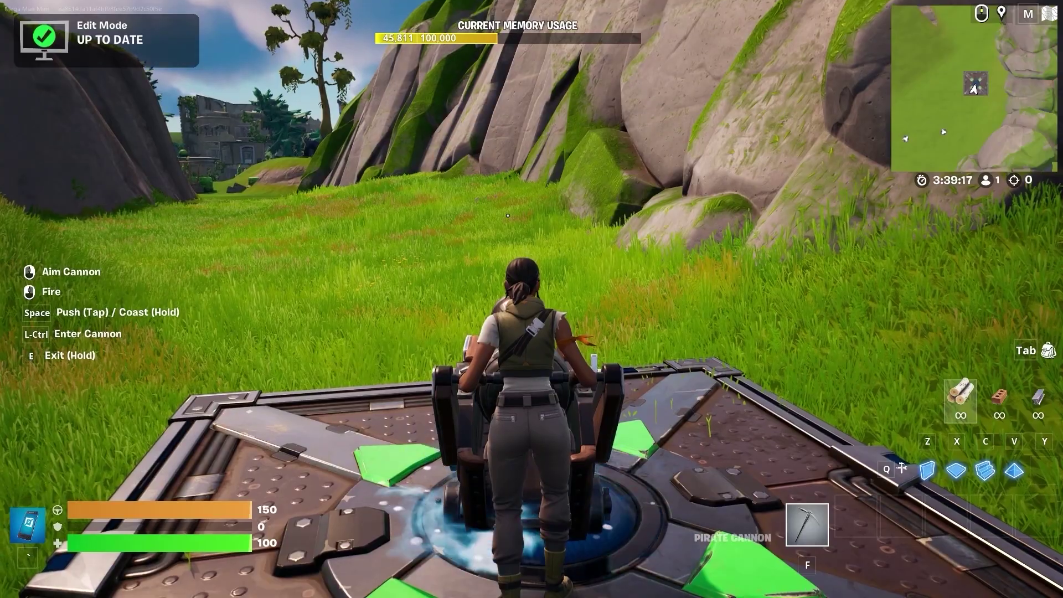
{"action": "key", "text": "e"}
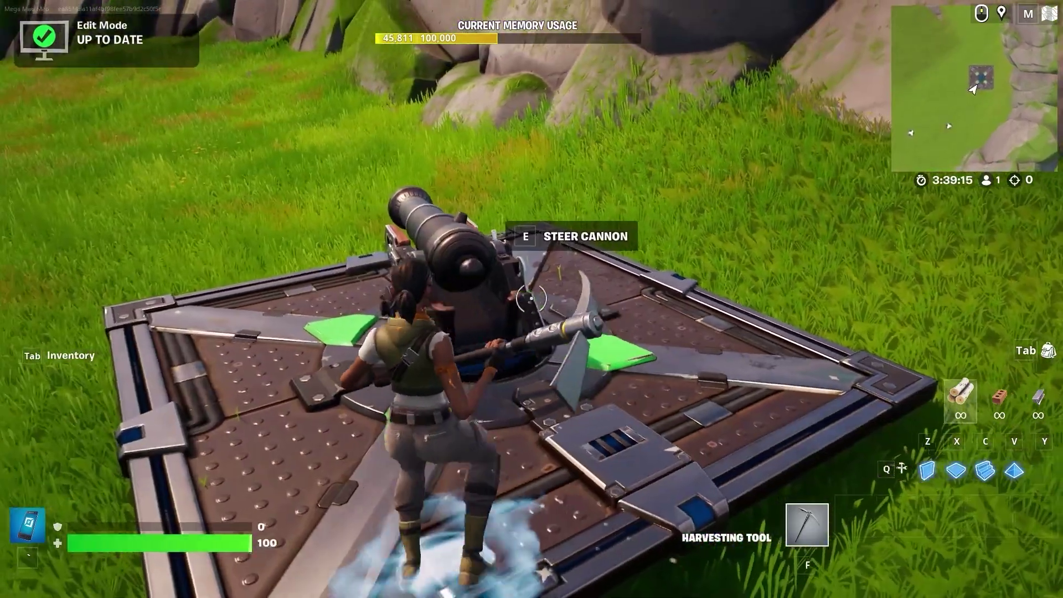
{"action": "key", "text": "e"}
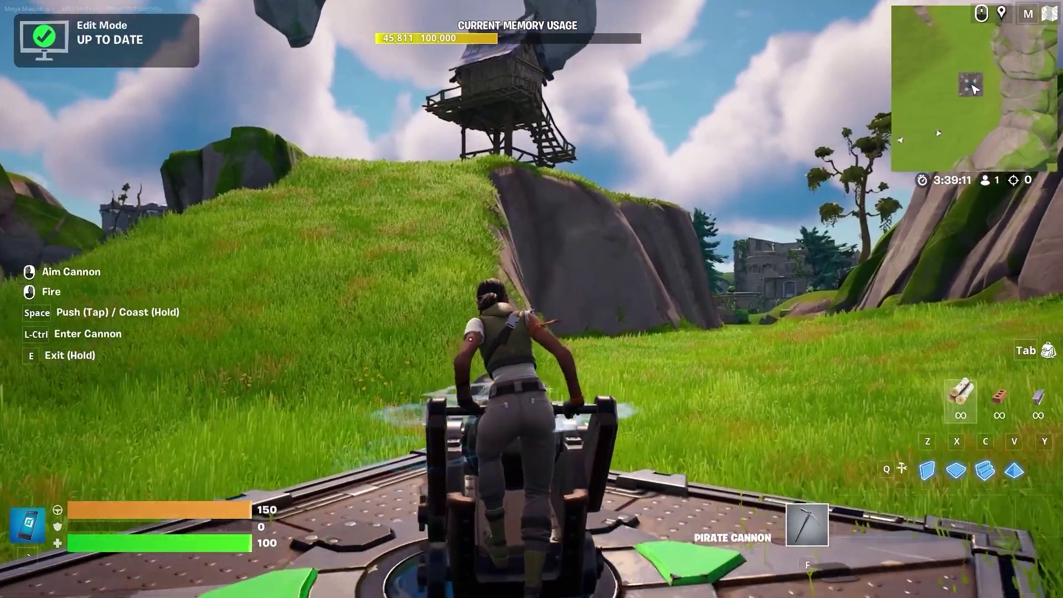
{"action": "key", "text": "e"}
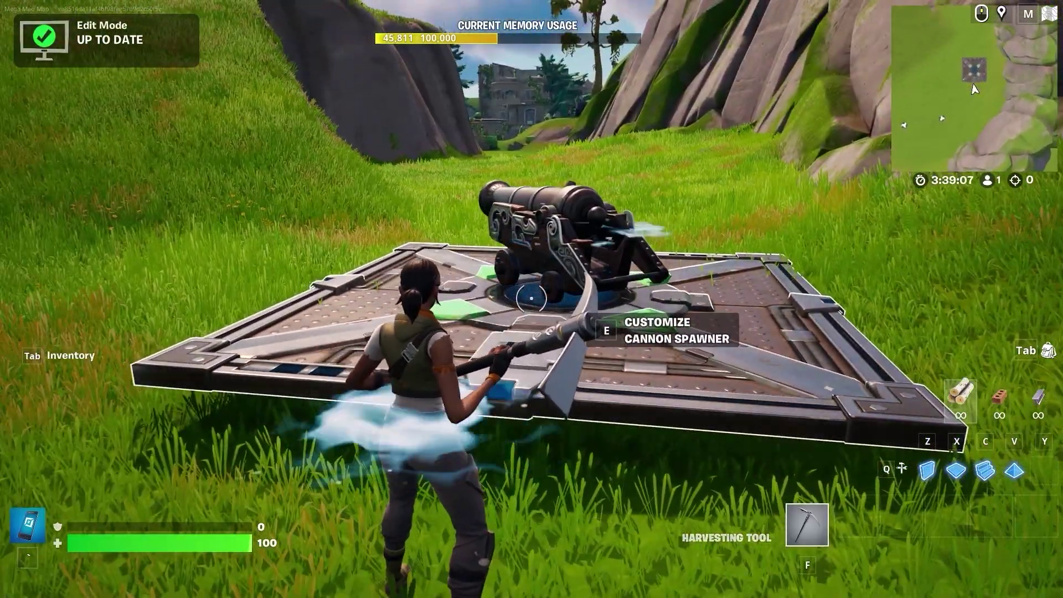
{"action": "key", "text": "e"}
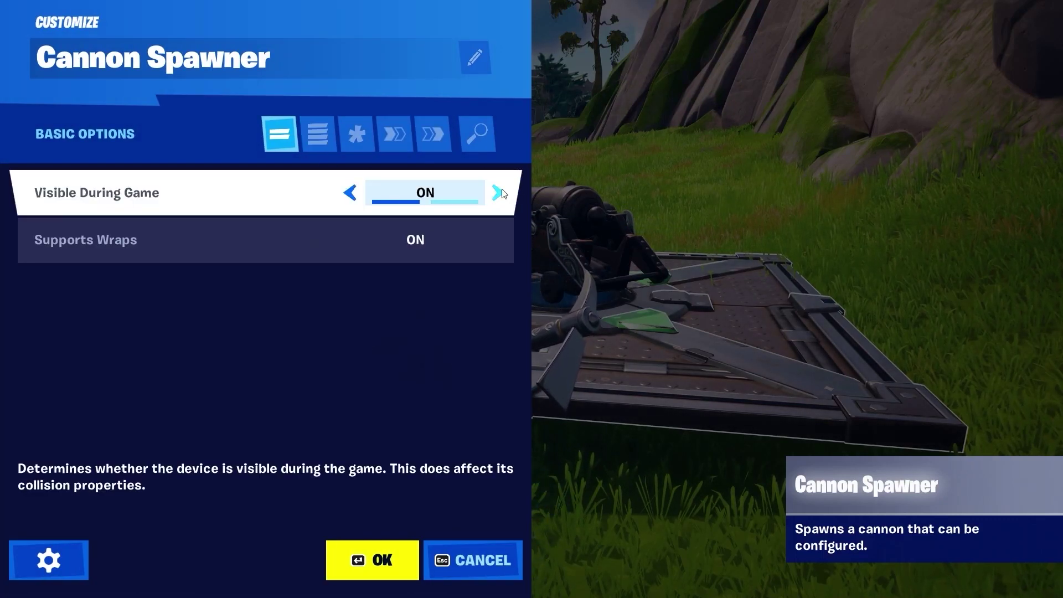
Browse the Cannon Spawner's All Options, Modified and Basic tabs, then close it with OK
{"action": "left_click", "coordinate": [321, 140]}
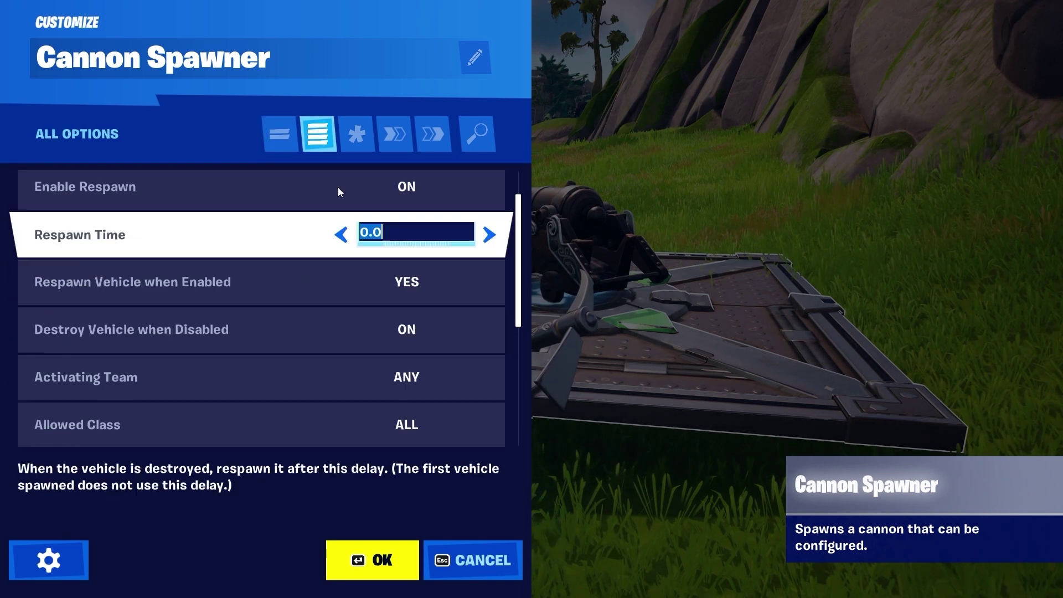
{"action": "left_click", "coordinate": [350, 134]}
{"action": "left_click", "coordinate": [421, 134]}
{"action": "left_click", "coordinate": [277, 136]}
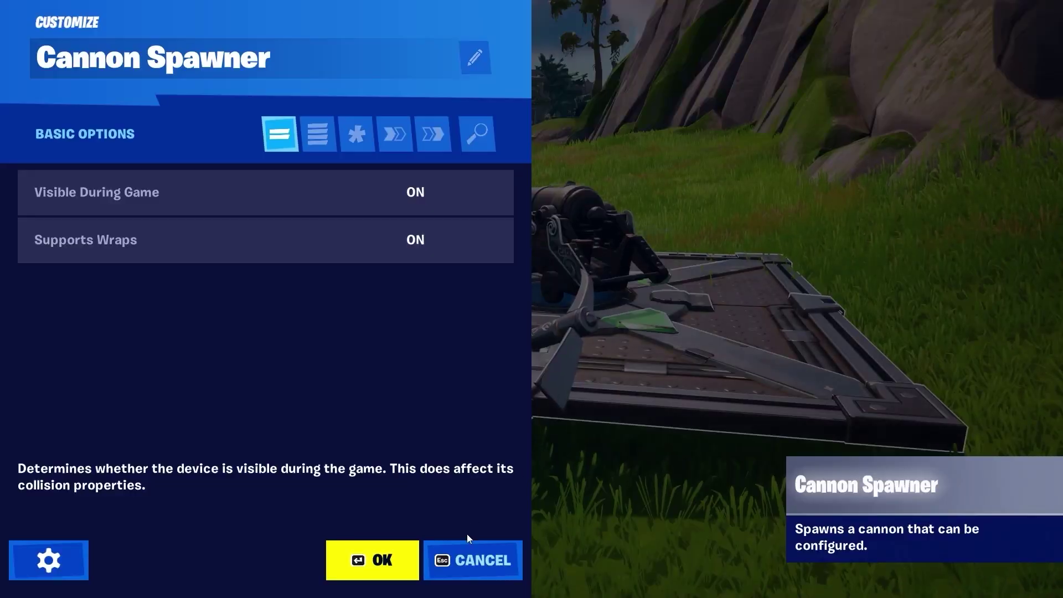
{"action": "left_click", "coordinate": [467, 538]}
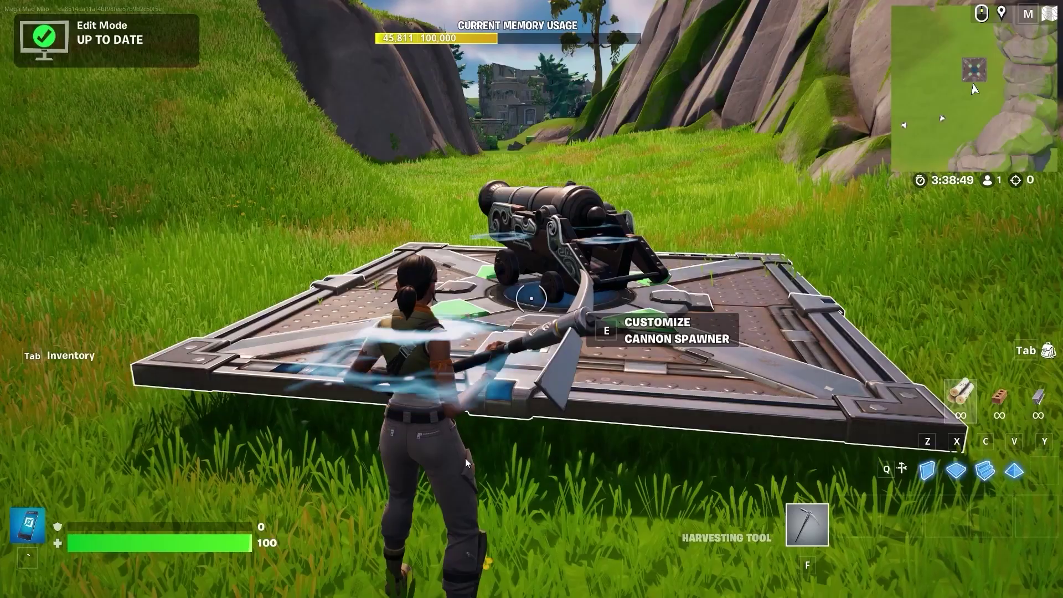
Walk away from the pad and start a game round from the Esc menu
{"action": "key", "text": "w"}
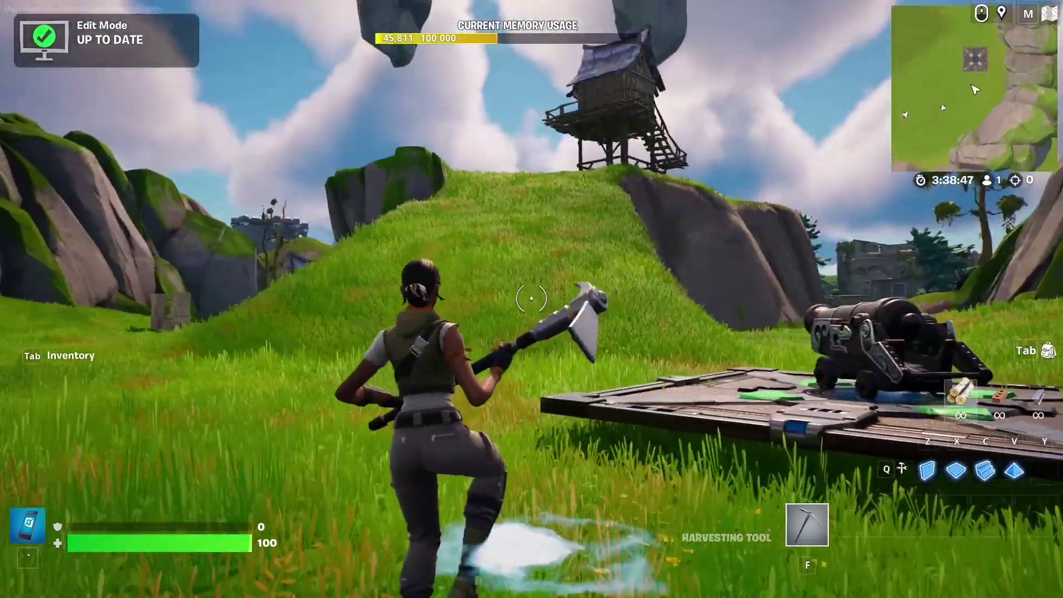
{"action": "key", "text": "Escape"}
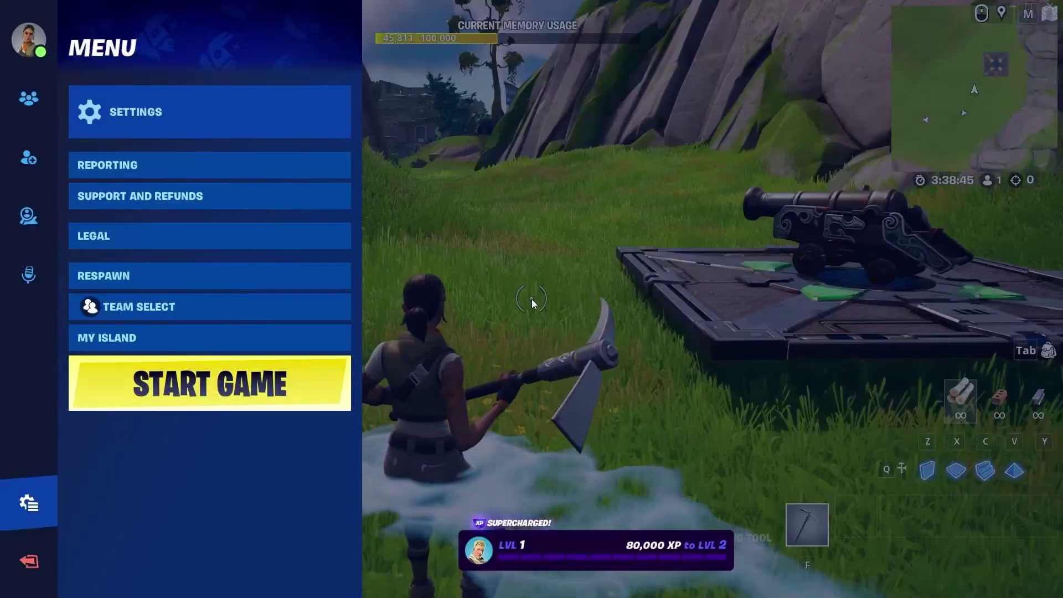
{"action": "left_click", "coordinate": [263, 396]}
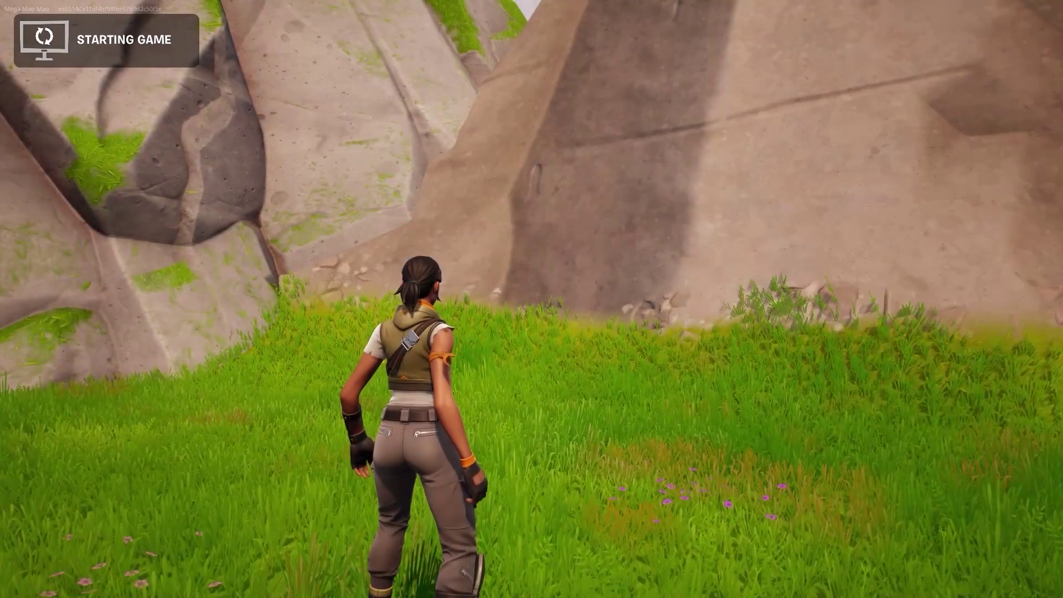
Run to the cannon pad, steer the pirate cannon and fire it toward the cliff
{"action": "key", "text": "w"}
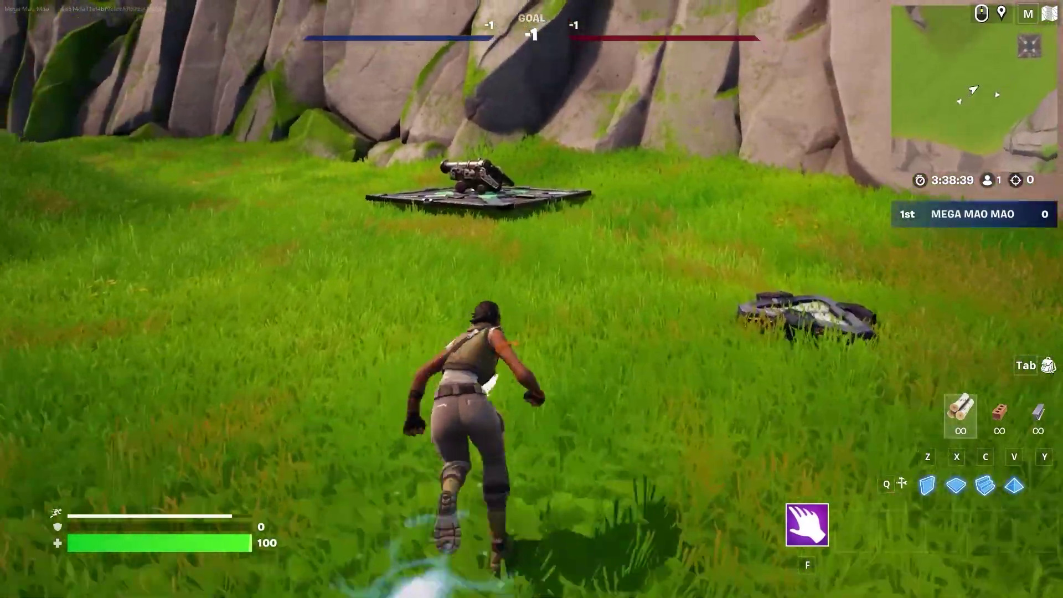
{"action": "key", "text": "w"}
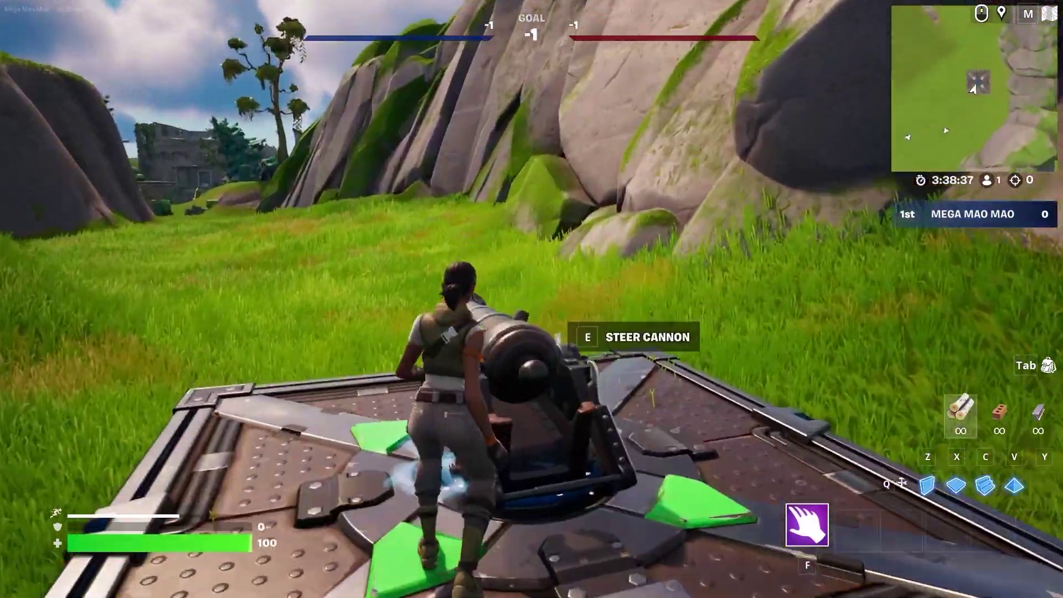
{"action": "key", "text": "e"}
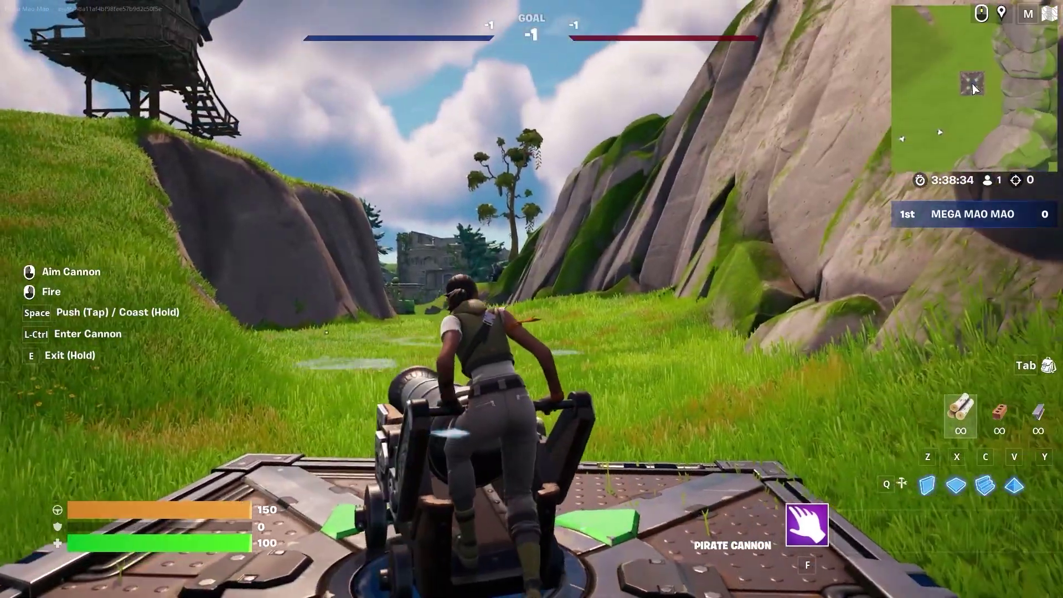
{"action": "left_click", "coordinate": [532, 299]}
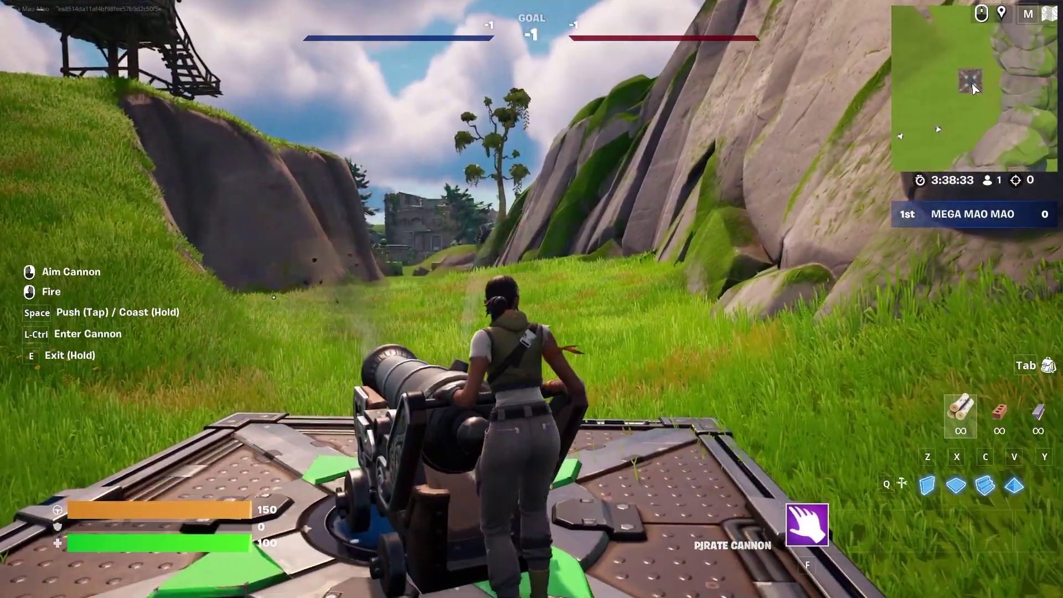
{"action": "key", "text": "Escape"}
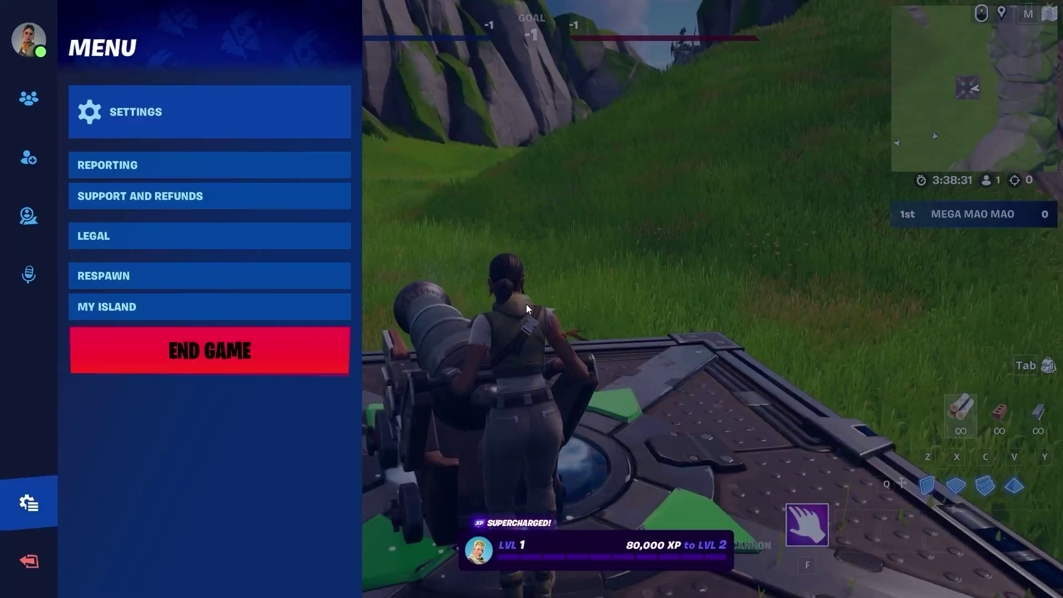
{"action": "key", "text": "Escape"}
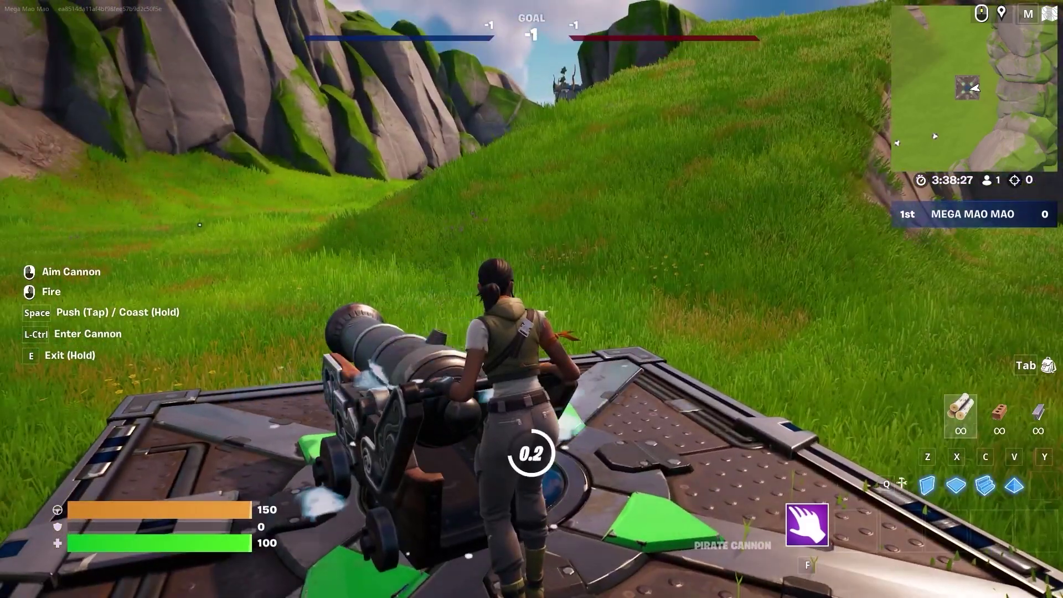
Run over the hill down to the waterfall lake and board the boat
{"action": "key", "text": "w"}
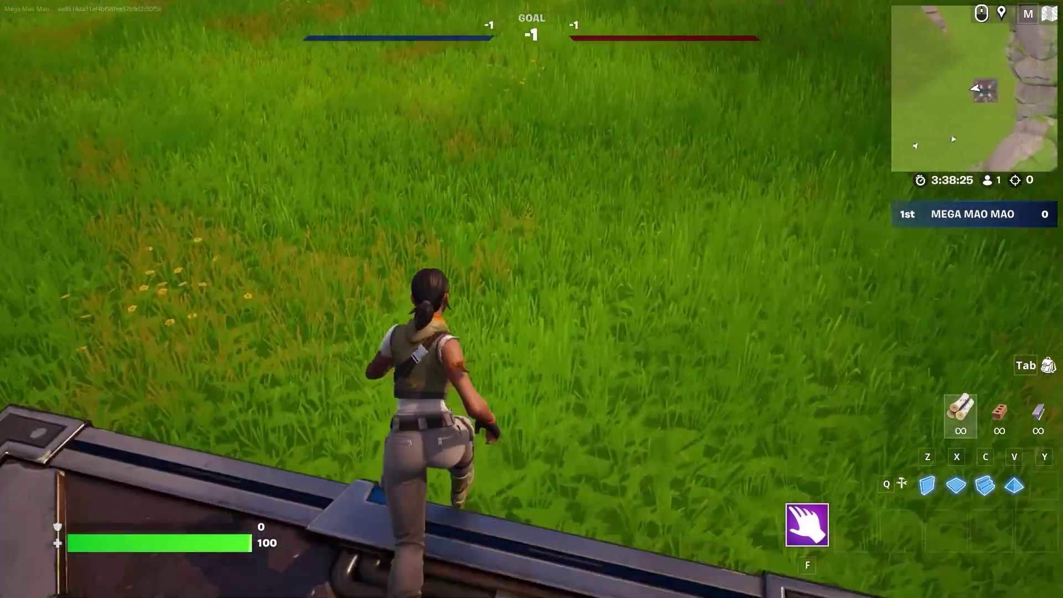
{"action": "key", "text": "w"}
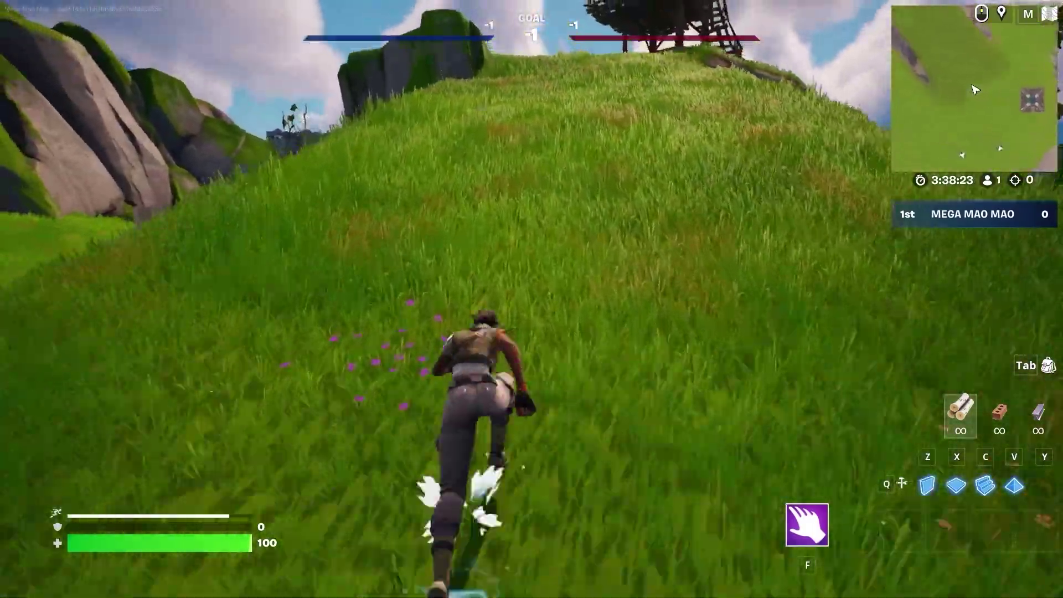
{"action": "key", "text": "w"}
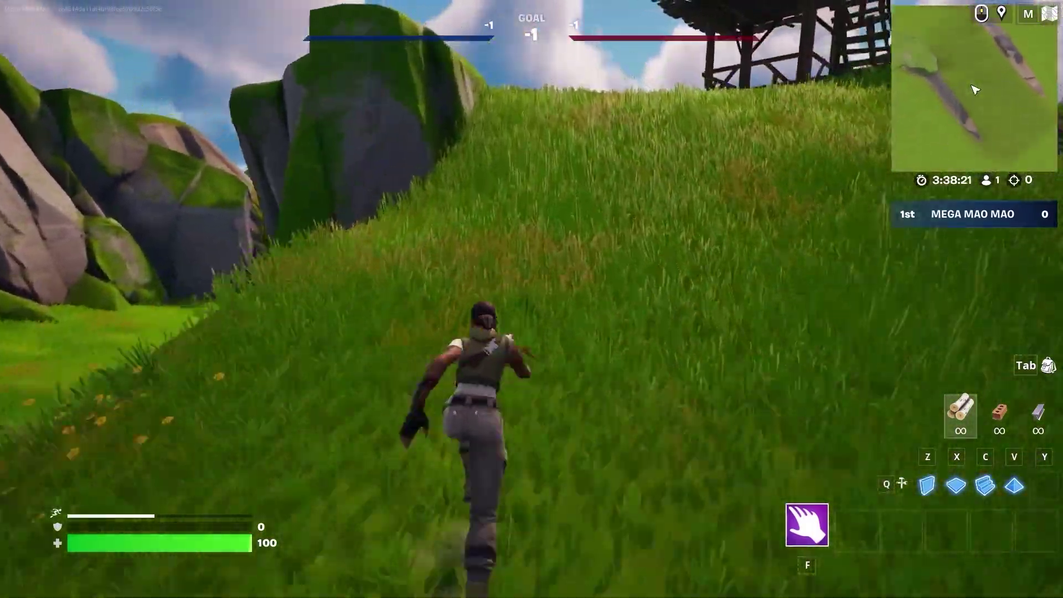
{"action": "key", "text": "w"}
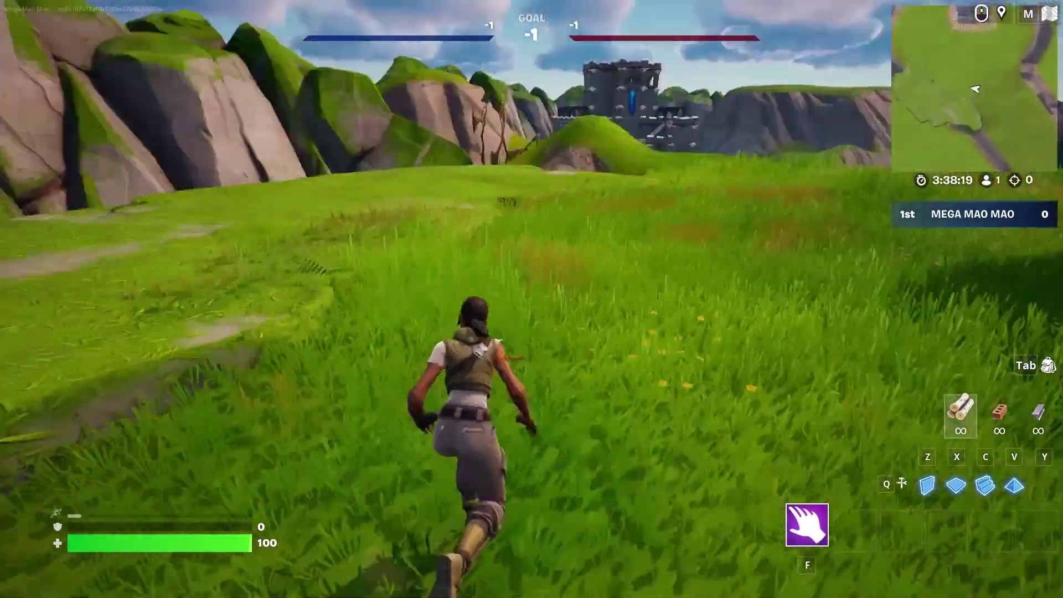
{"action": "key", "text": "w"}
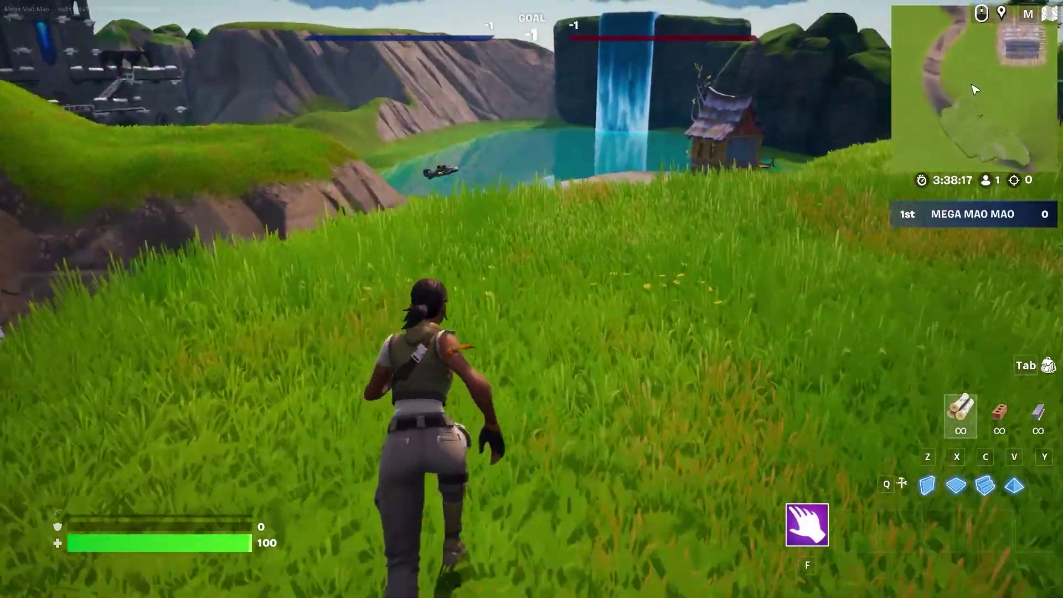
{"action": "key", "text": "w"}
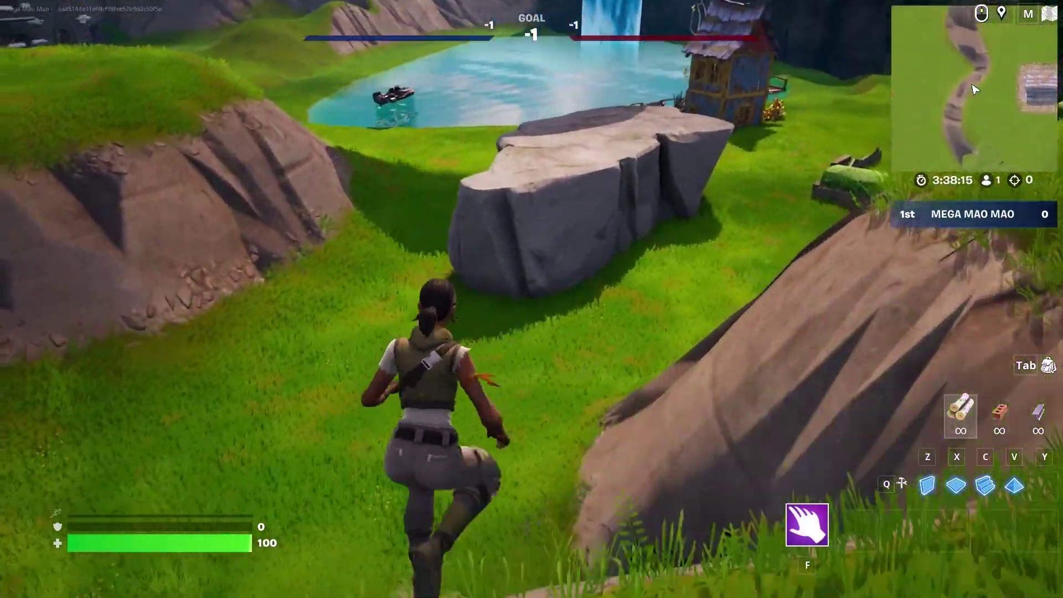
{"action": "key", "text": "w"}
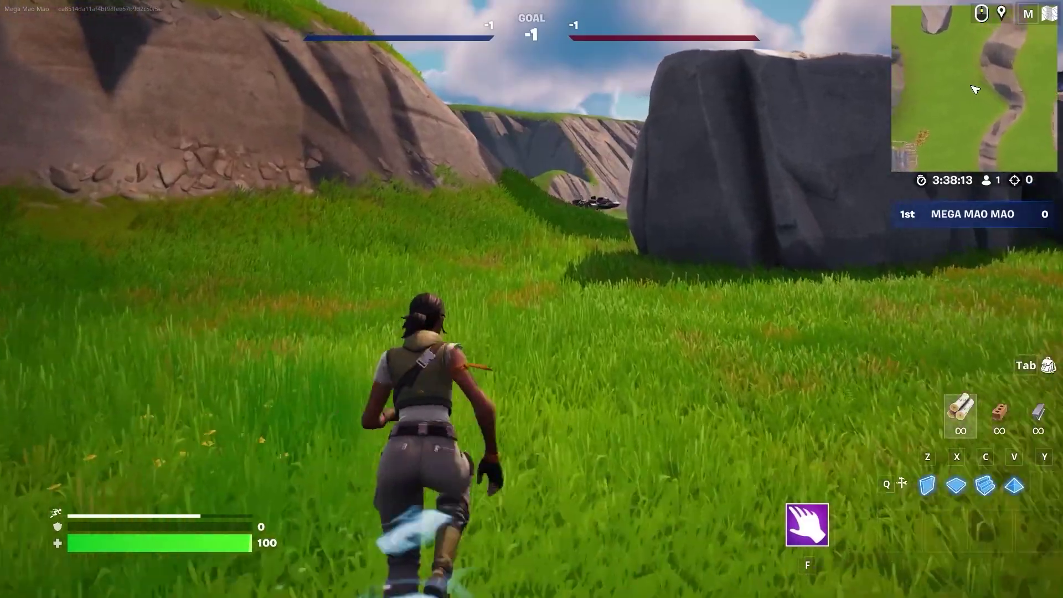
{"action": "key", "text": "w"}
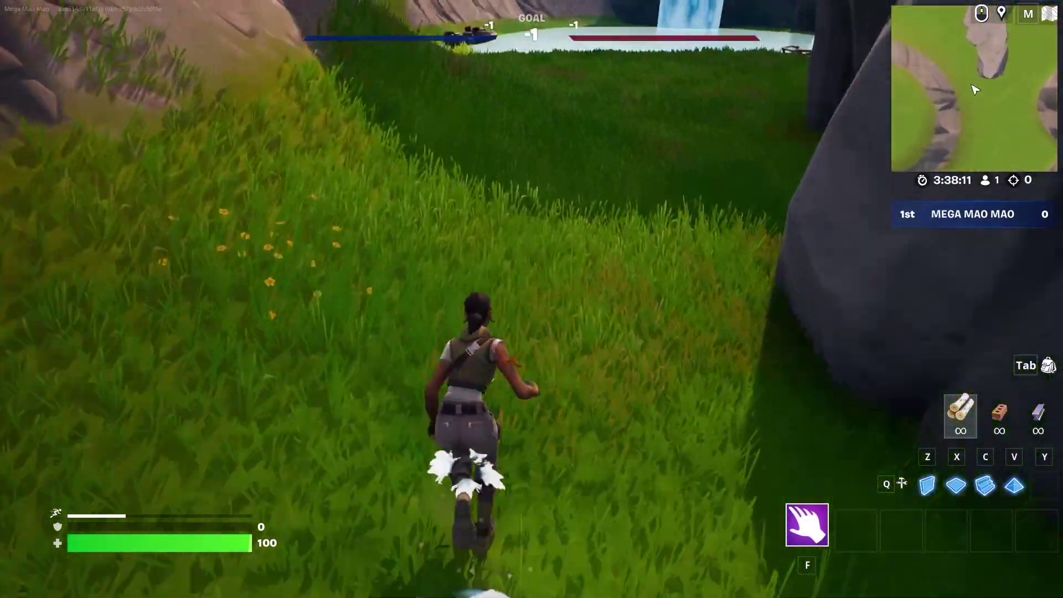
{"action": "key", "text": "w"}
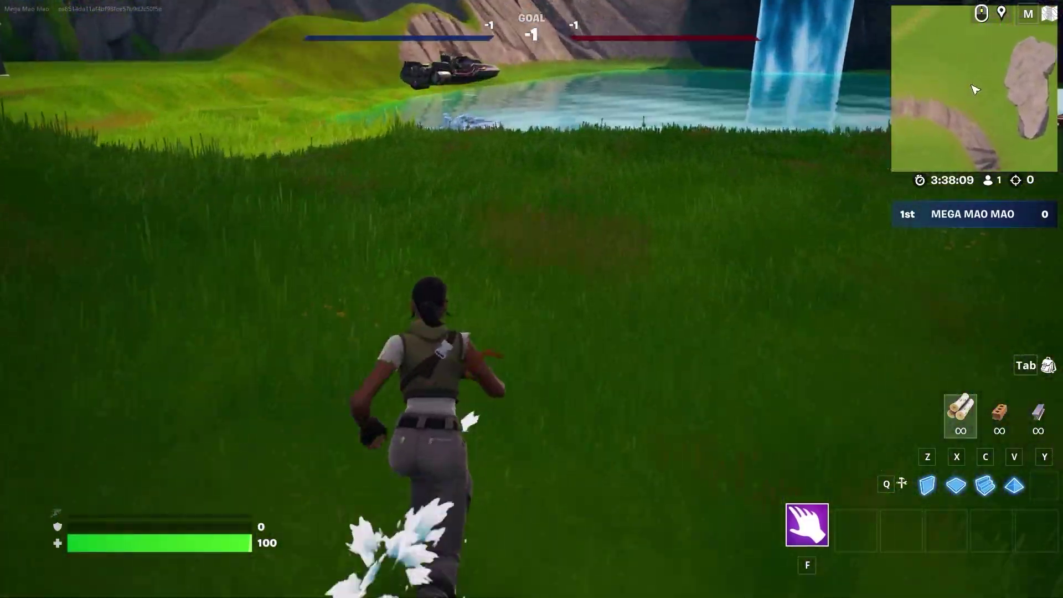
{"action": "key", "text": "w"}
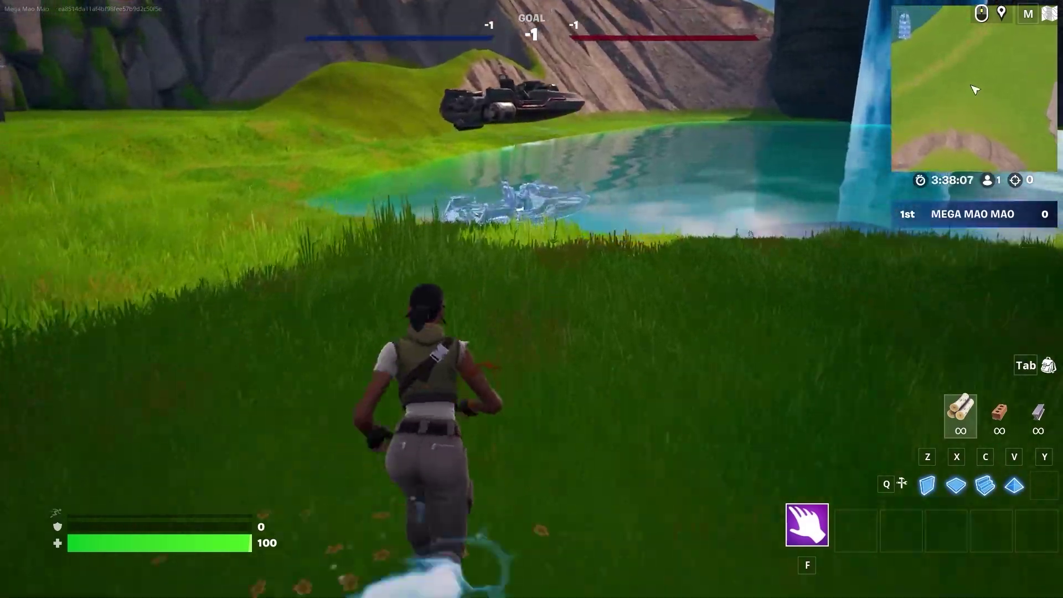
{"action": "key", "text": "w"}
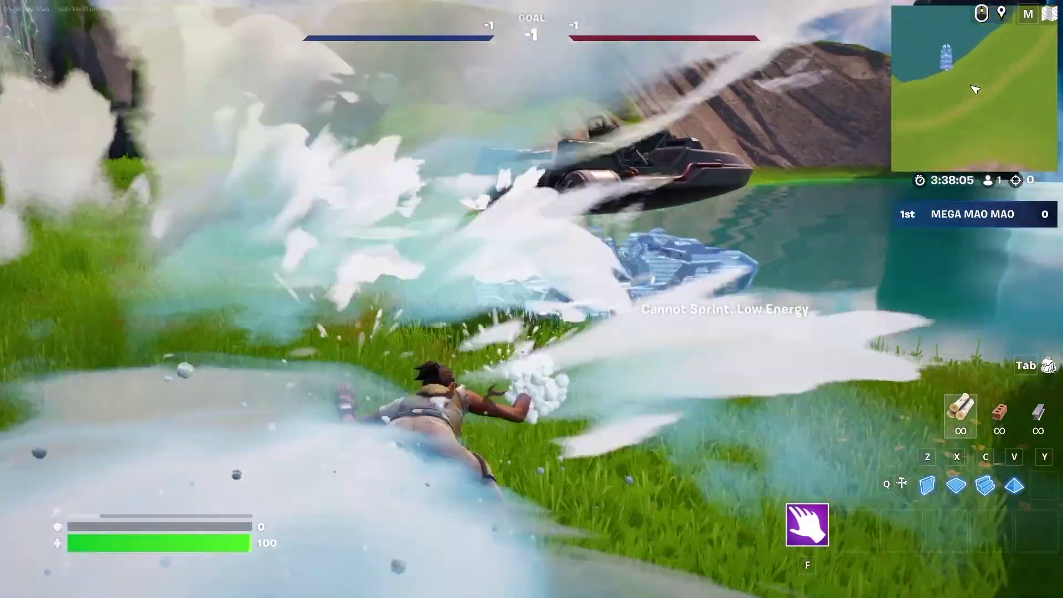
{"action": "key", "text": "w"}
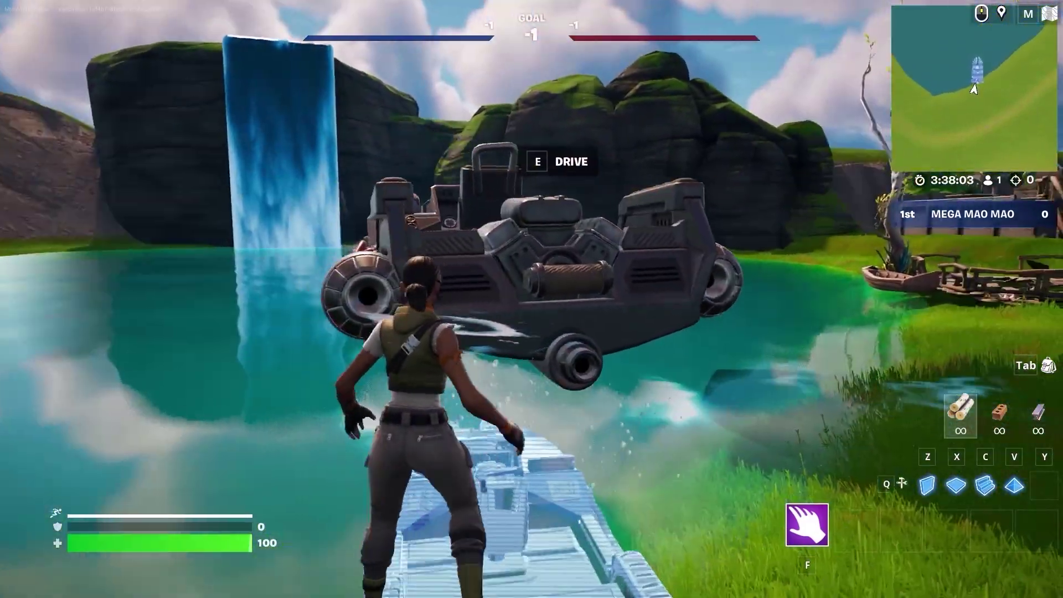
{"action": "key", "text": "e"}
Drive the boat across the lake and up the hill toward the tower, then exit
{"action": "key", "text": "w"}
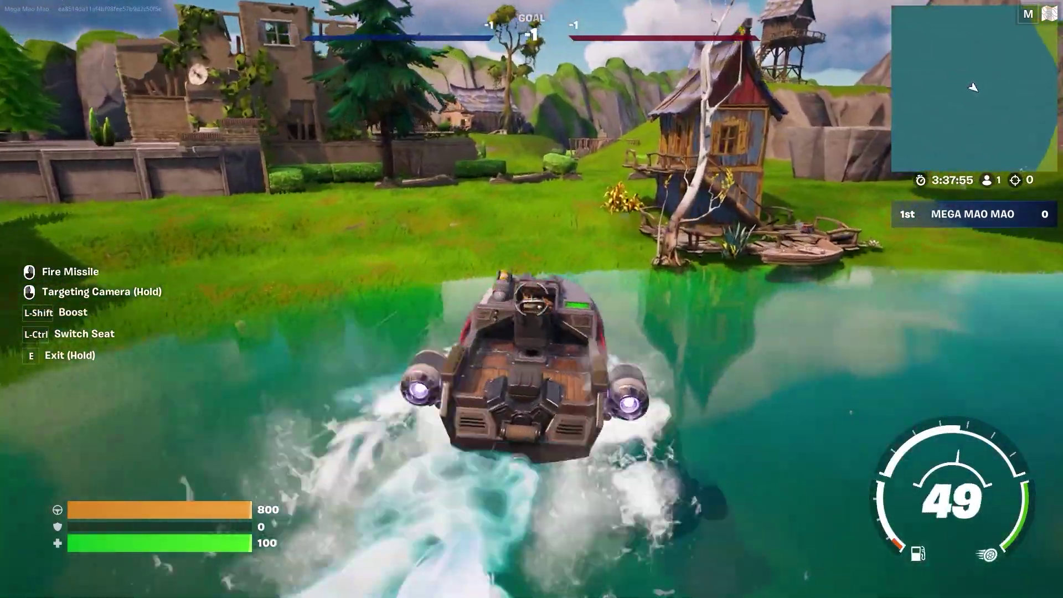
{"action": "key", "text": "a"}
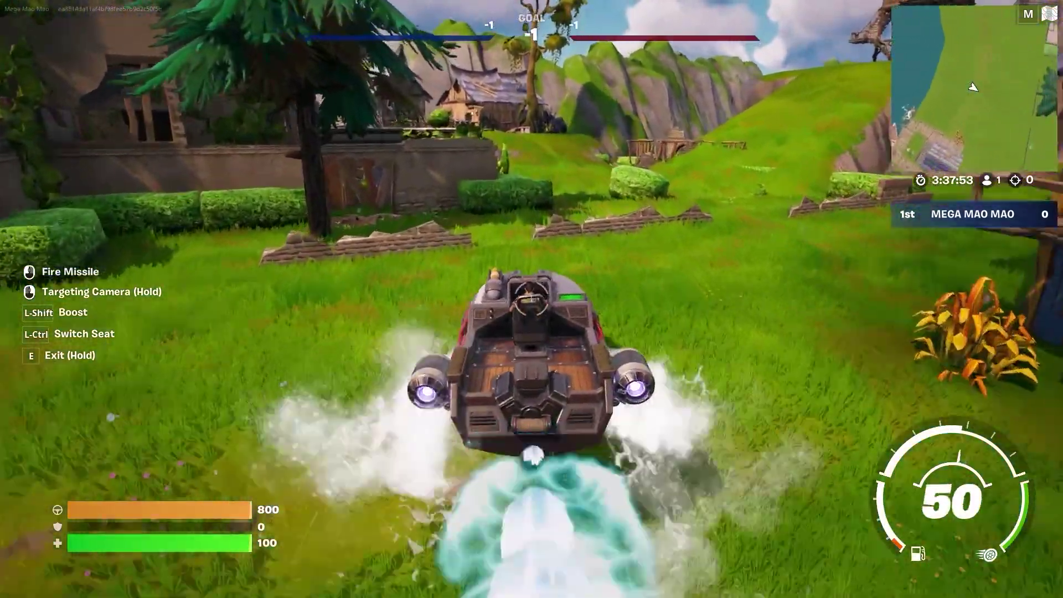
{"action": "key", "text": "w"}
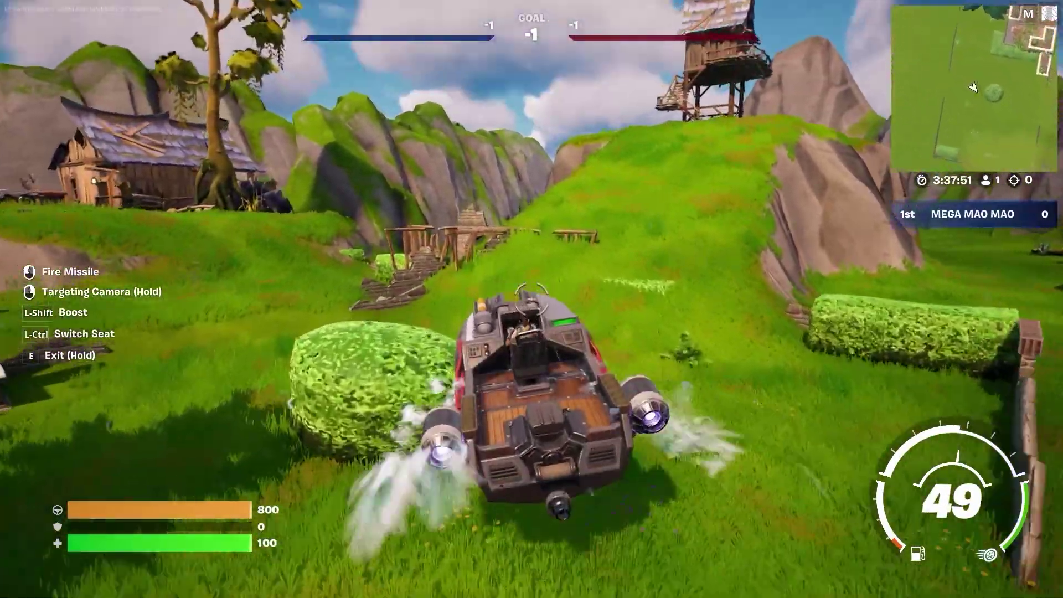
{"action": "key", "text": "d"}
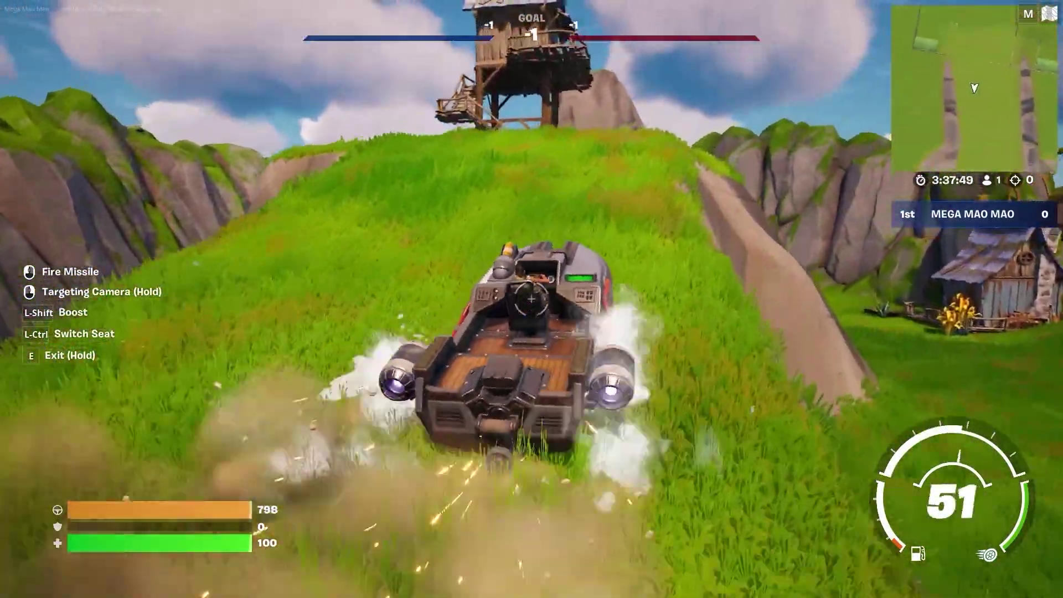
{"action": "key", "text": "s"}
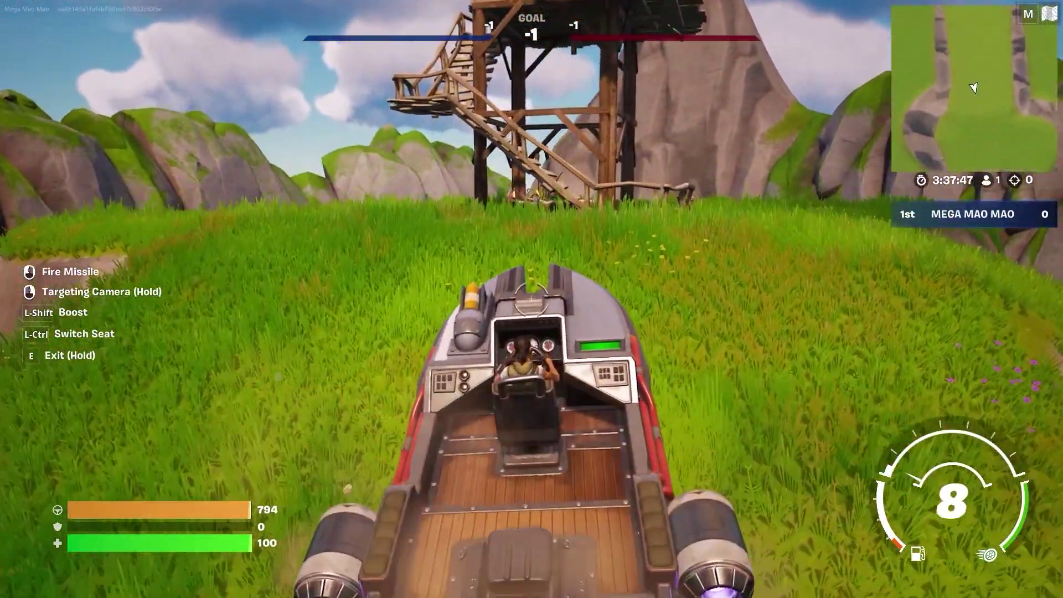
{"action": "key", "text": "e"}
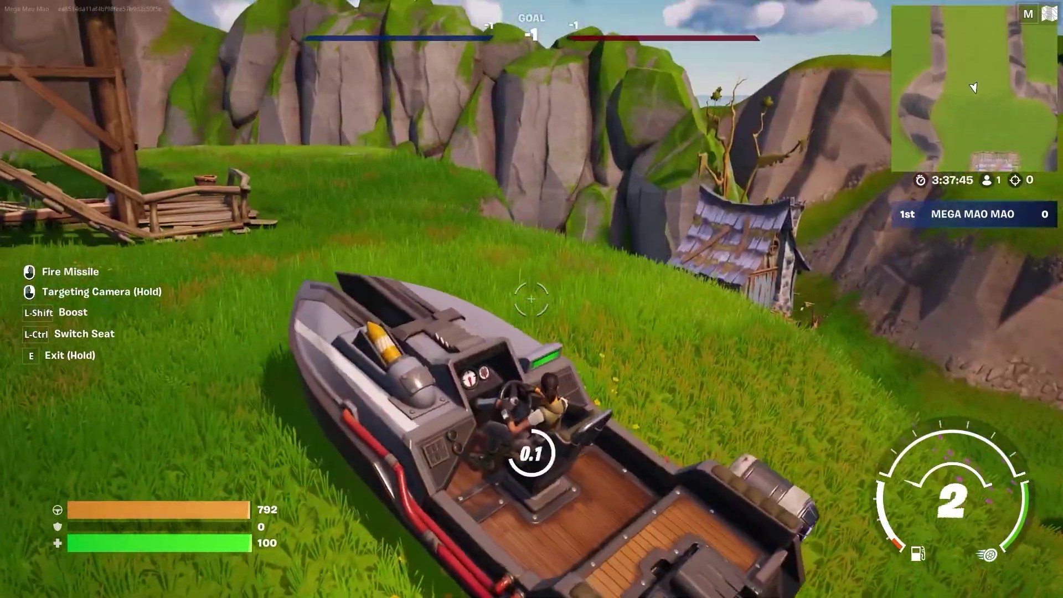
Run to the parked motorcycle, ride it across the field, then end the game
{"action": "key", "text": "w"}
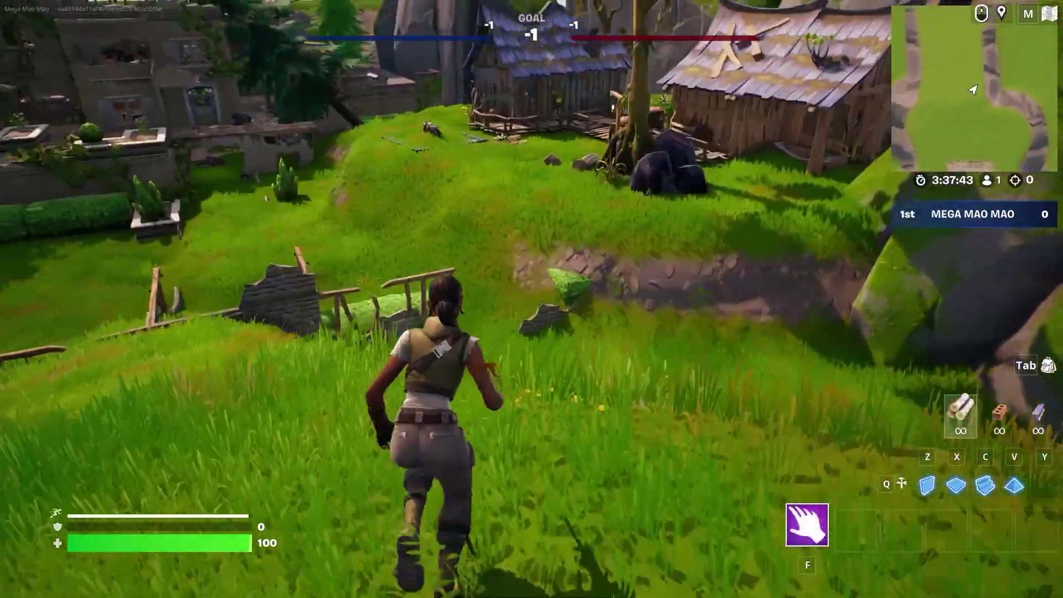
{"action": "key", "text": "w"}
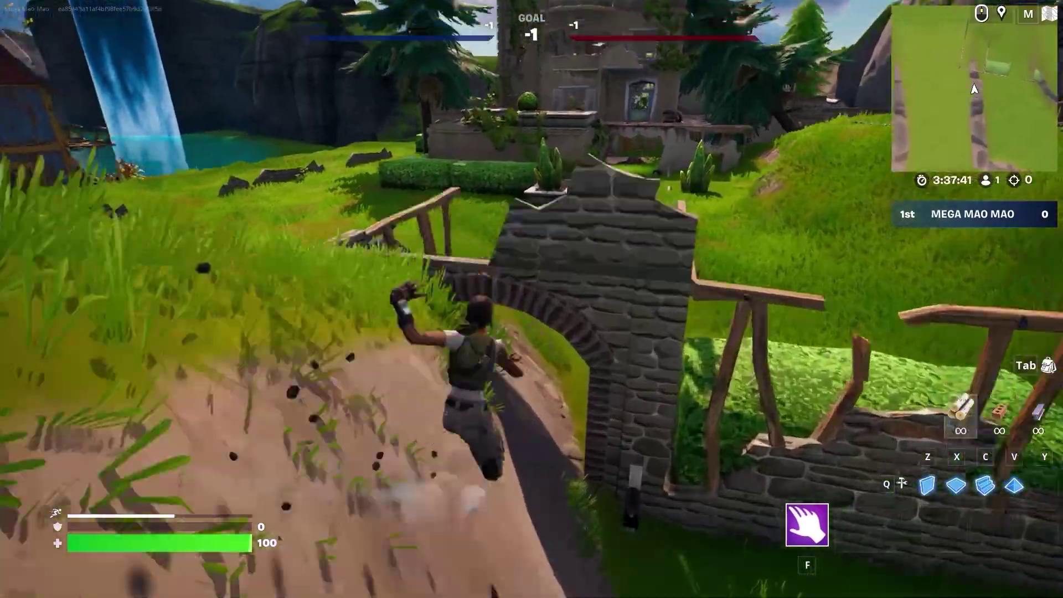
{"action": "key", "text": "w"}
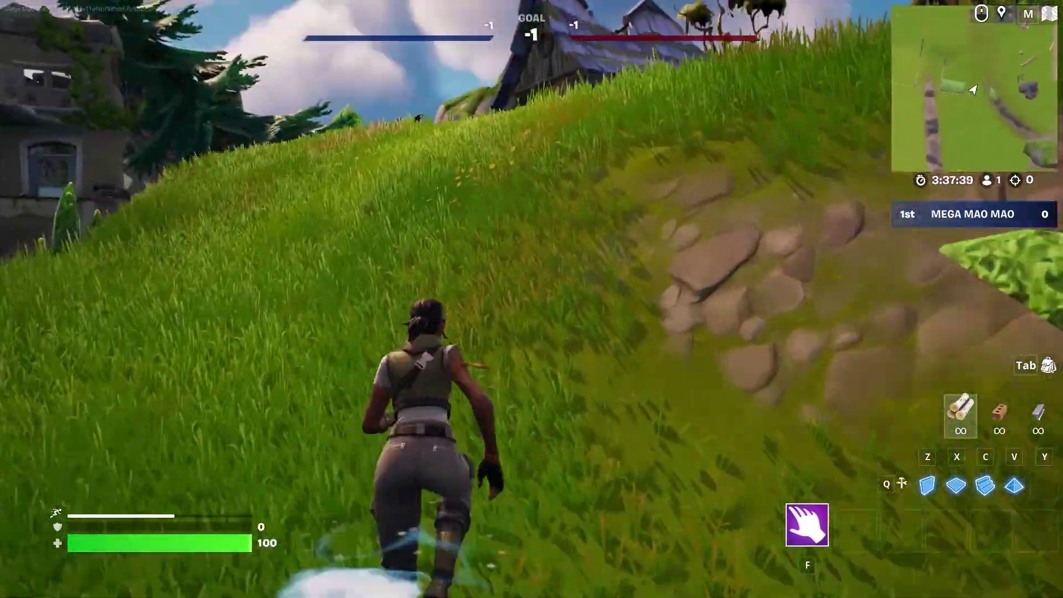
{"action": "key", "text": "w"}
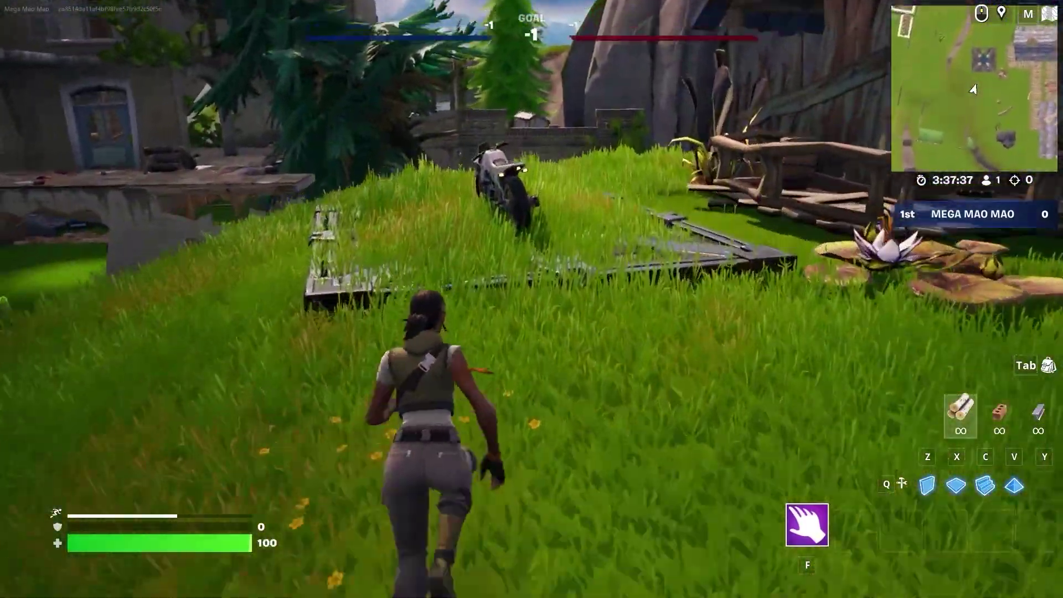
{"action": "key", "text": "e"}
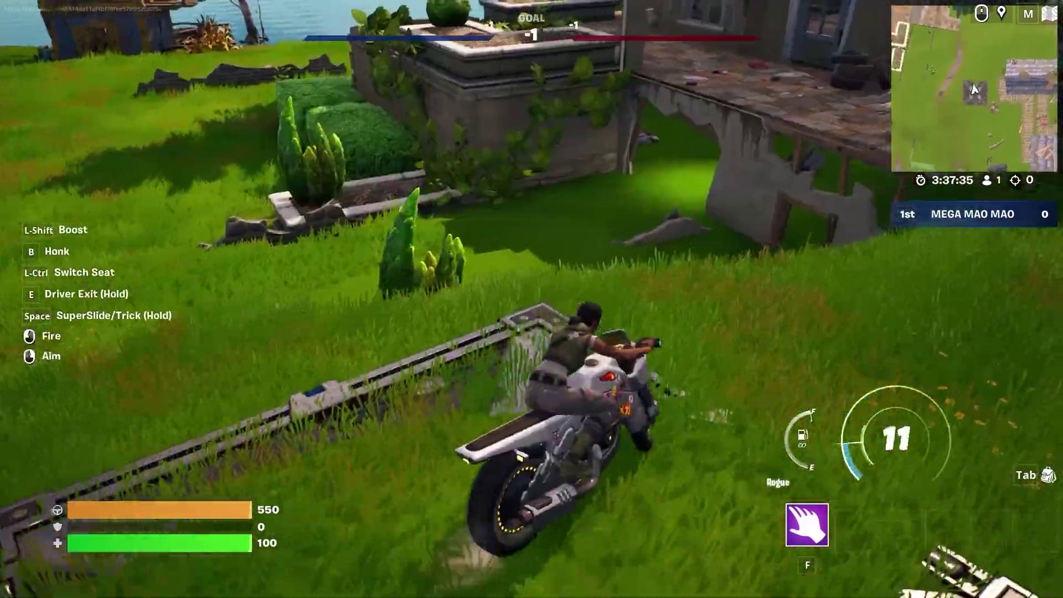
{"action": "key", "text": "w"}
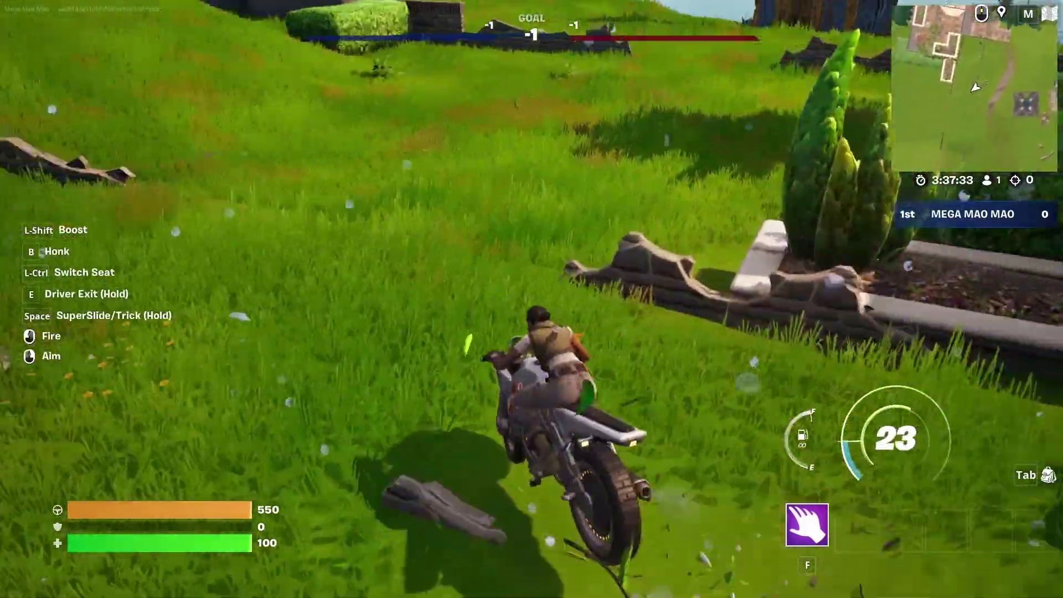
{"action": "key", "text": "w"}
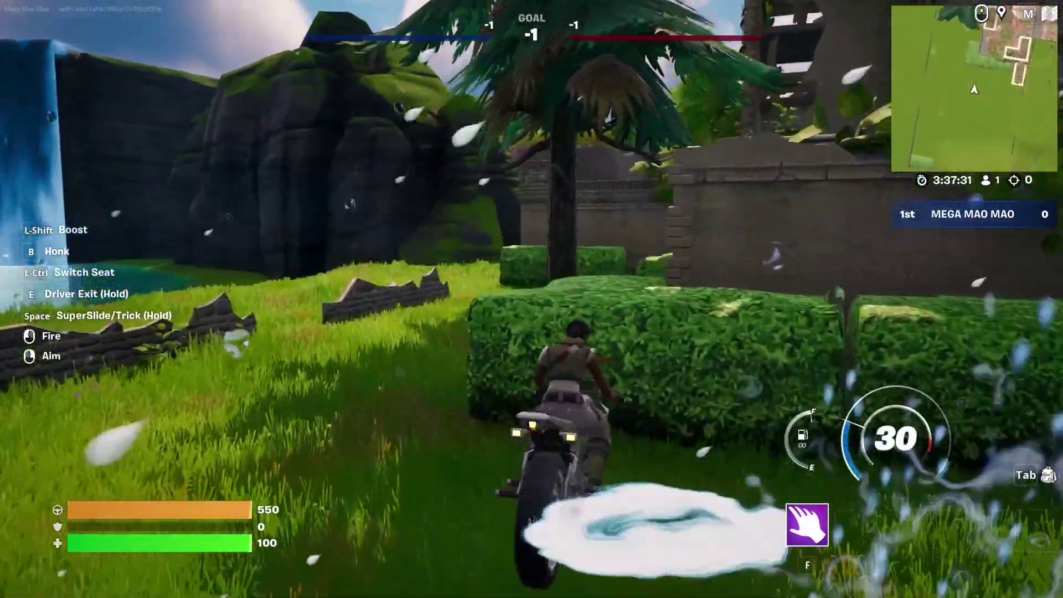
{"action": "key", "text": "Escape"}
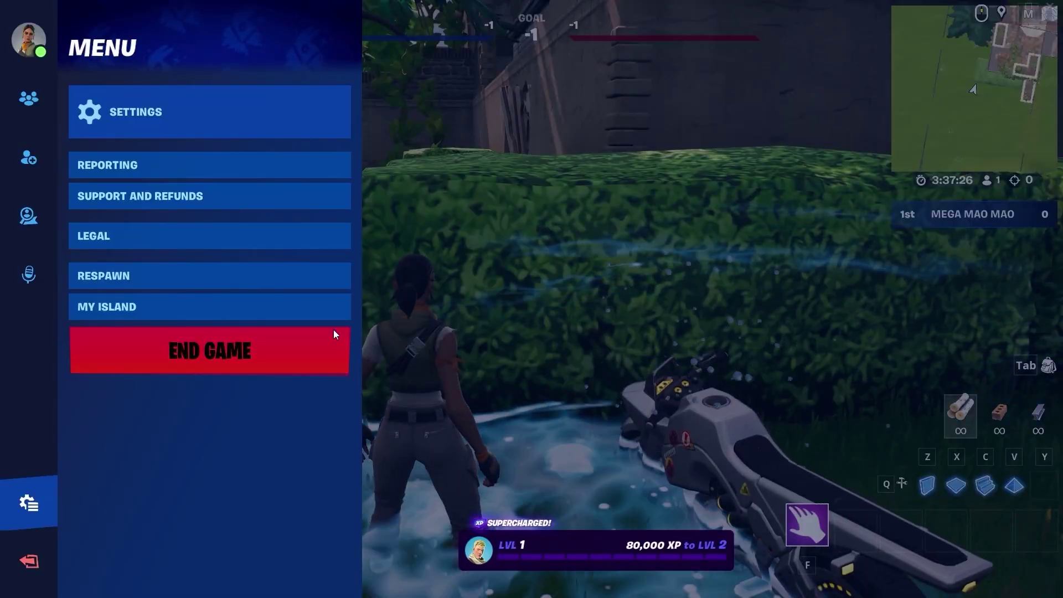
{"action": "left_click", "coordinate": [334, 333]}
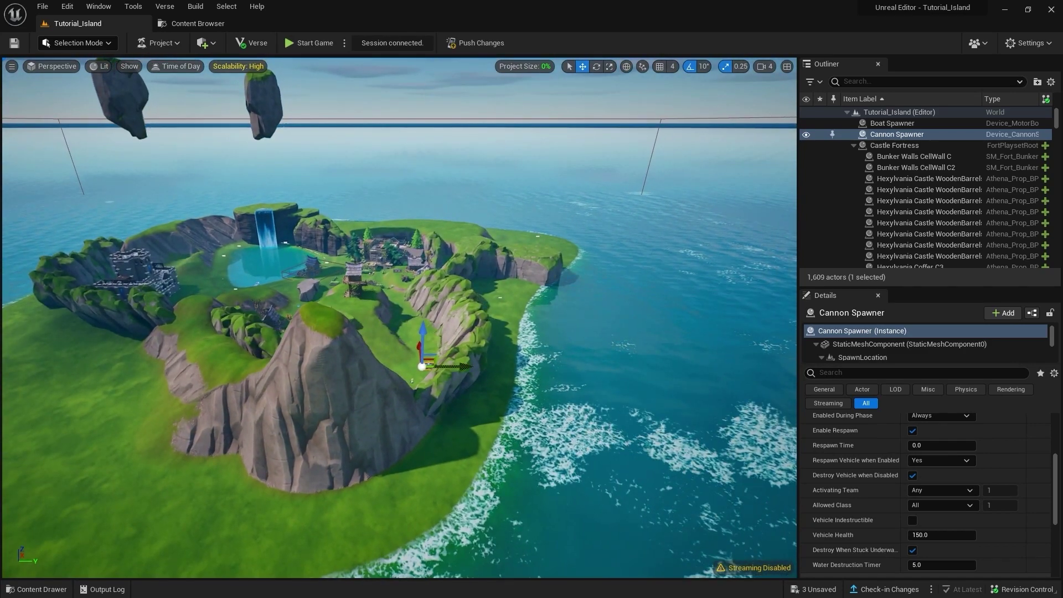
Lower VK Waterbody Ocean C and browse the device library for the Air Vent
{"action": "left_click", "coordinate": [558, 411]}
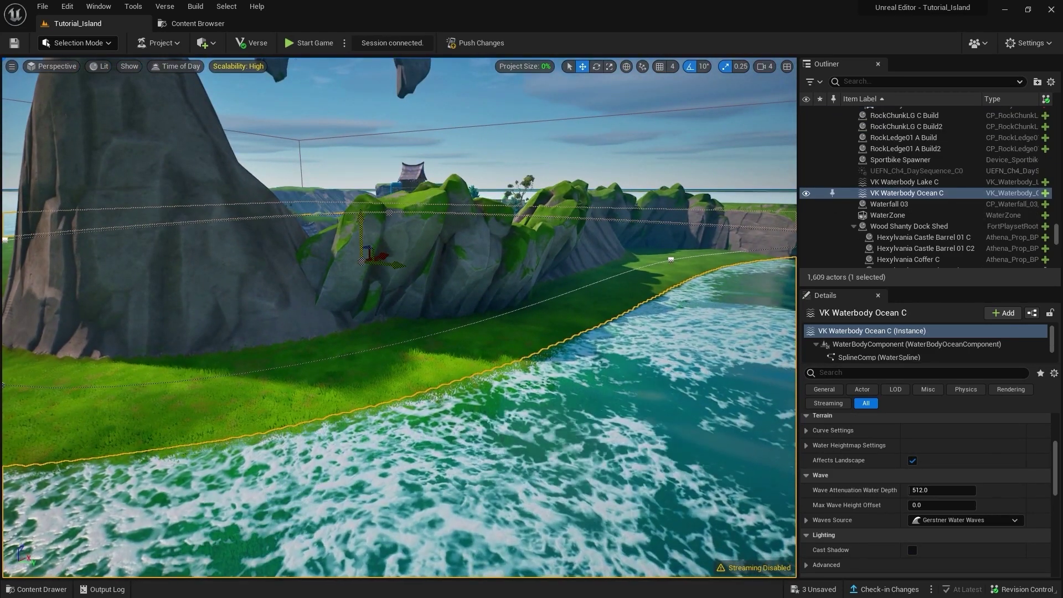
{"action": "left_click_drag", "start_coordinate": [360, 220], "coordinate": [354, 237]}
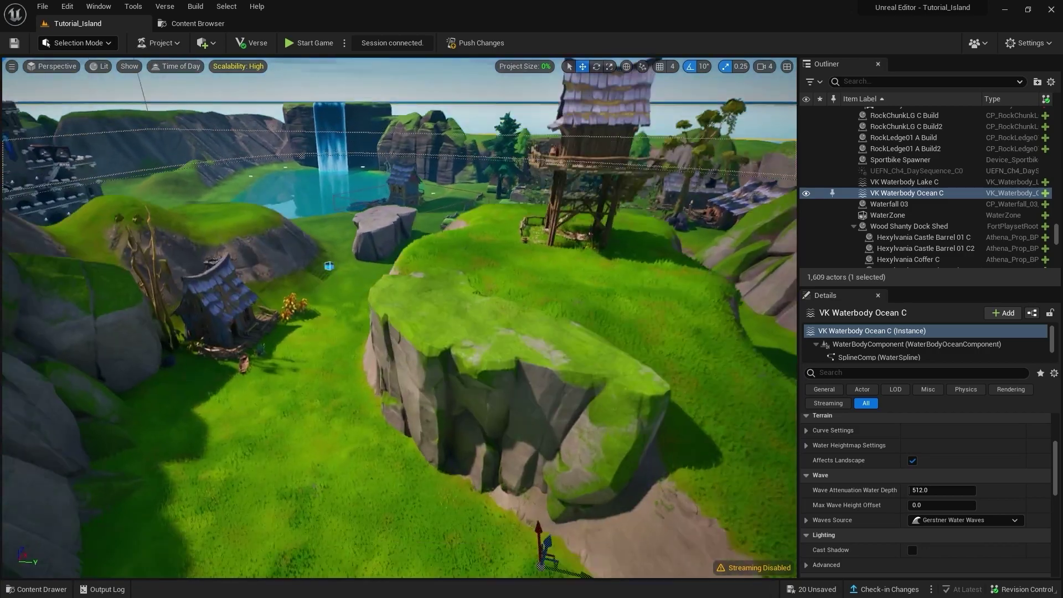
{"action": "key", "text": "ctrl+space"}
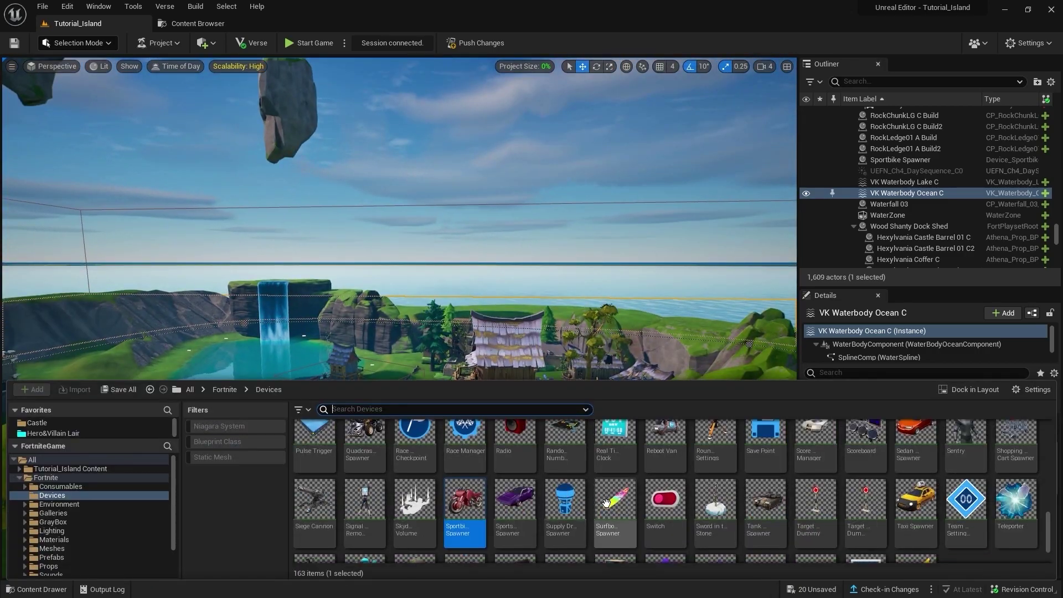
{"action": "scroll", "coordinate": [702, 506], "scroll_direction": "up", "scroll_amount": 2}
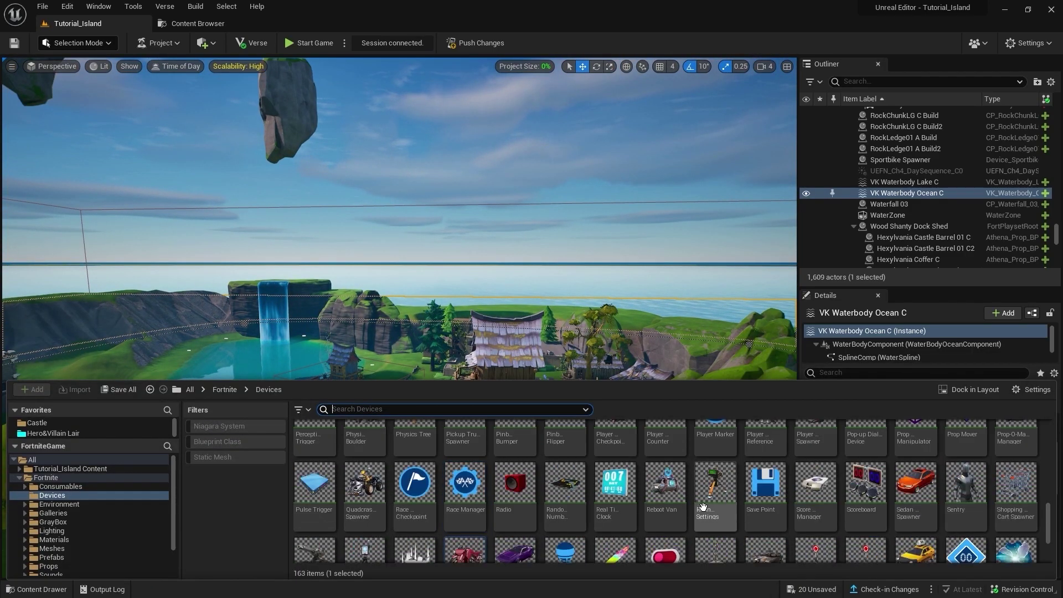
{"action": "scroll", "coordinate": [702, 507], "scroll_direction": "down", "scroll_amount": 3}
{"action": "scroll", "coordinate": [703, 507], "scroll_direction": "up", "scroll_amount": 5}
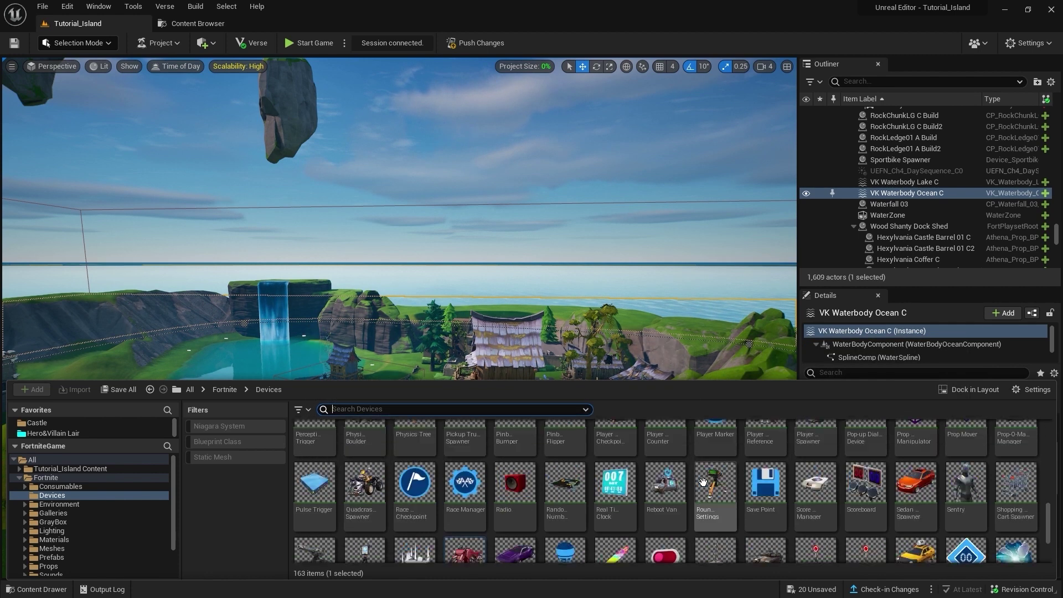
{"action": "scroll", "coordinate": [703, 482], "scroll_direction": "up", "scroll_amount": 3}
{"action": "scroll", "coordinate": [704, 482], "scroll_direction": "up", "scroll_amount": 4}
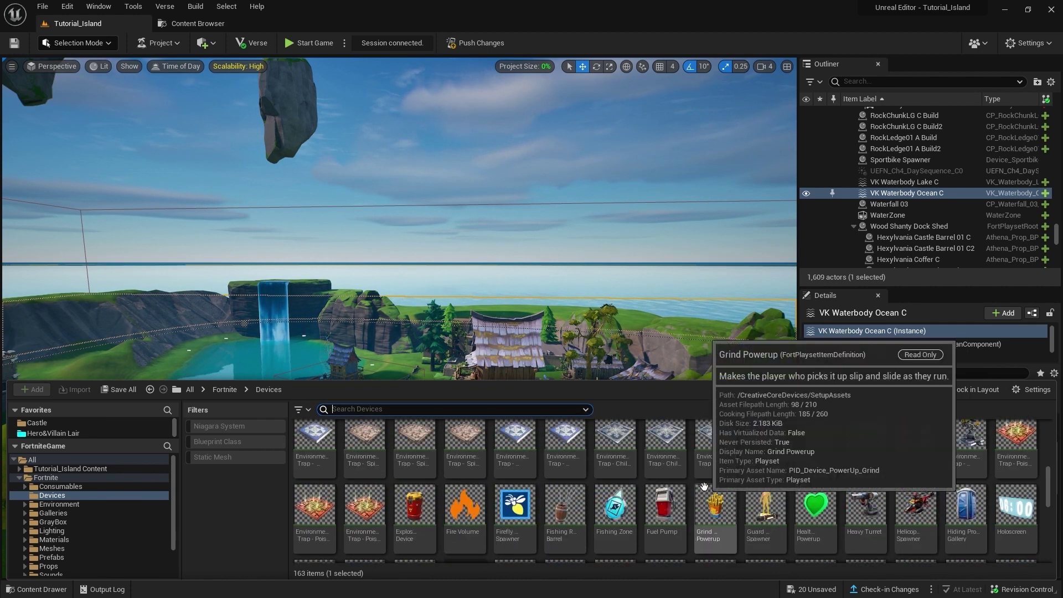
{"action": "scroll", "coordinate": [704, 486], "scroll_direction": "down", "scroll_amount": 2}
{"action": "scroll", "coordinate": [702, 487], "scroll_direction": "up", "scroll_amount": 3}
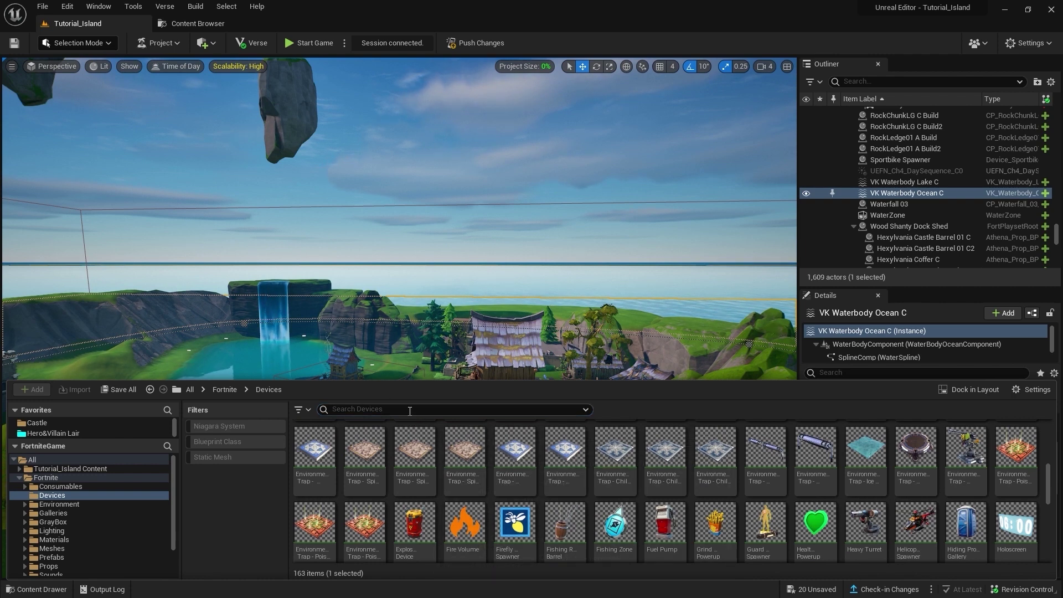
Place an Air Vent on the grass beside the rocks near the small hut
{"action": "right_click_drag", "start_coordinate": [410, 332], "coordinate": [410, 332]}
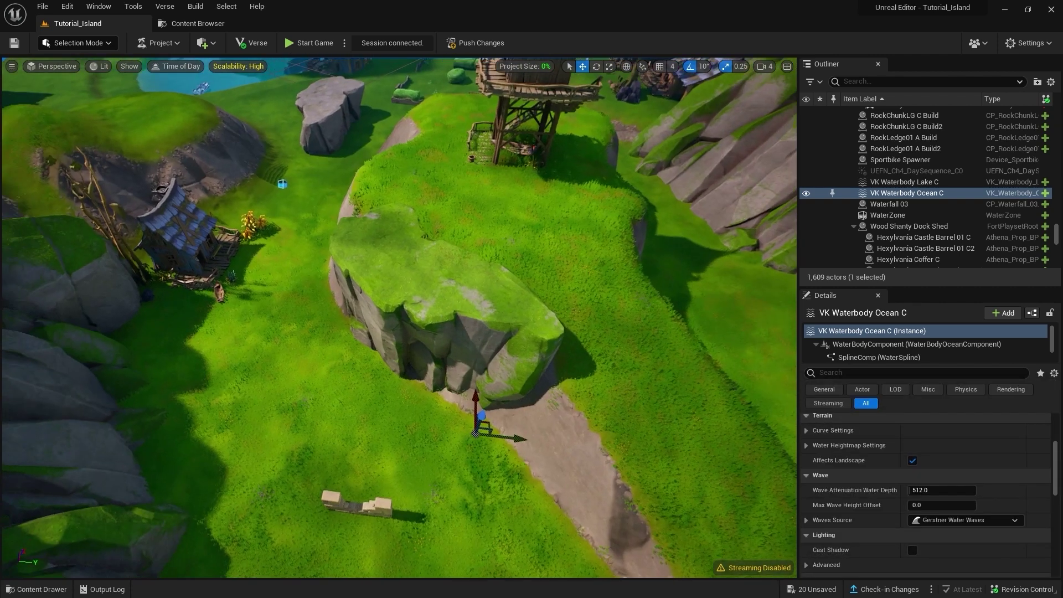
{"action": "right_click_drag", "start_coordinate": [422, 438], "coordinate": [423, 438]}
{"action": "key", "text": "ctrl+space"}
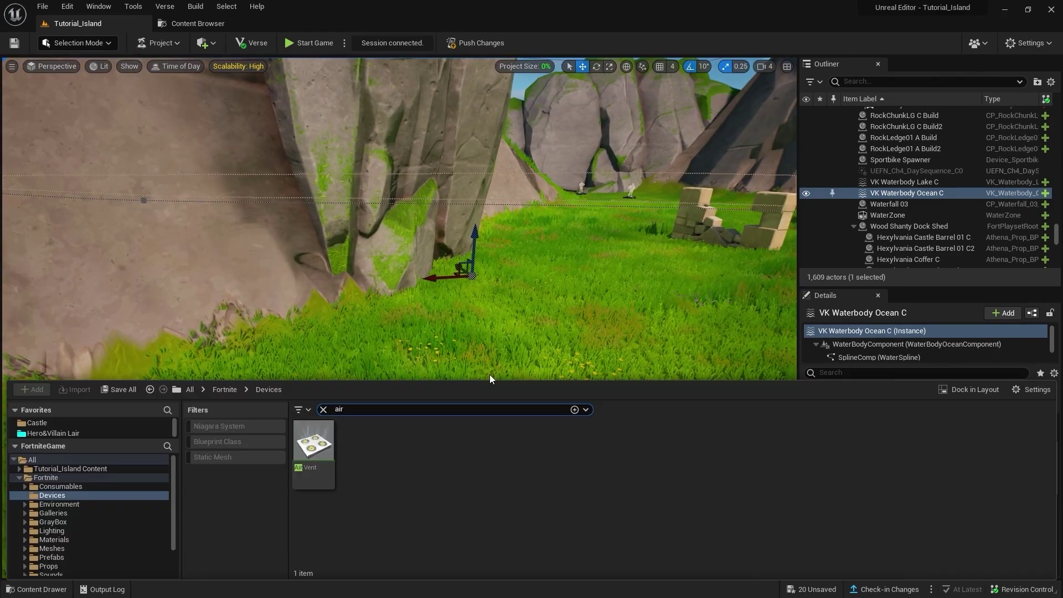
{"action": "left_click_drag", "start_coordinate": [317, 448], "coordinate": [464, 374]}
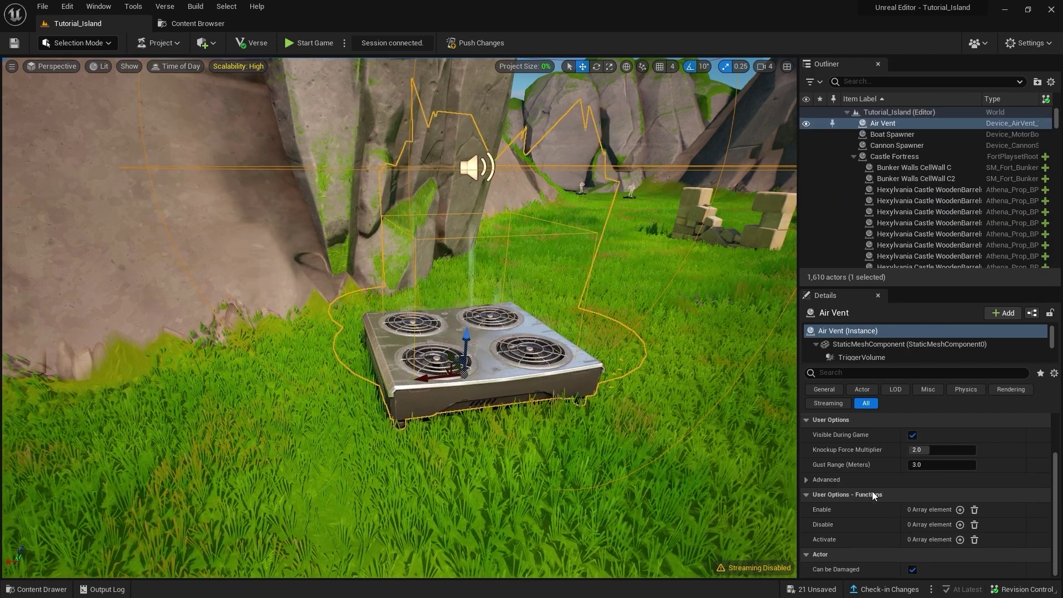
Review the Air Vent's Advanced options and view it from above the lake
{"action": "scroll", "coordinate": [874, 492], "scroll_direction": "up", "scroll_amount": 2}
{"action": "left_click", "coordinate": [806, 504]}
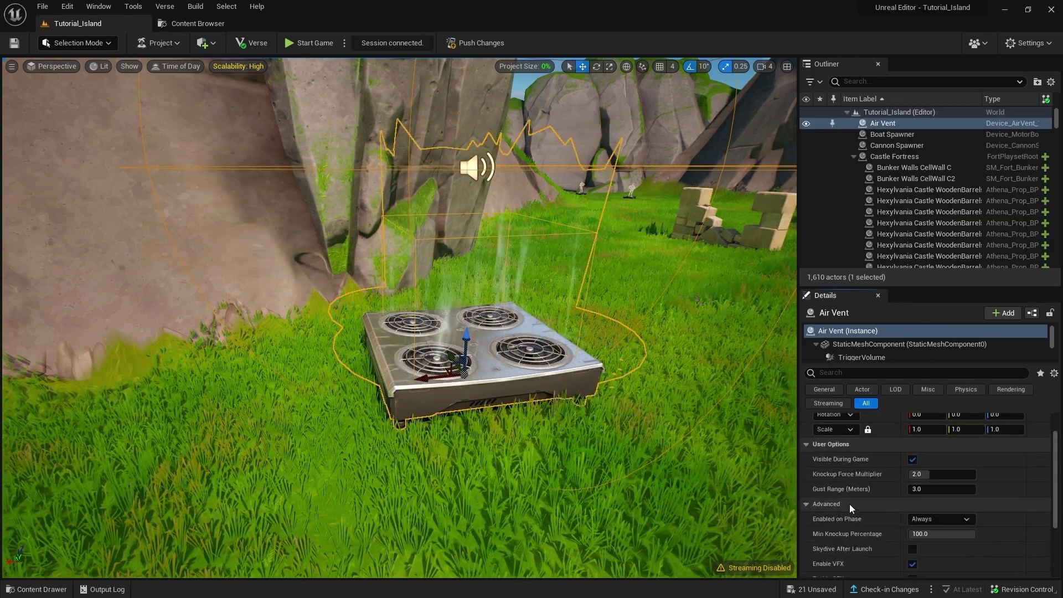
{"action": "scroll", "coordinate": [851, 507], "scroll_direction": "down", "scroll_amount": 3}
{"action": "scroll", "coordinate": [854, 516], "scroll_direction": "down", "scroll_amount": 3}
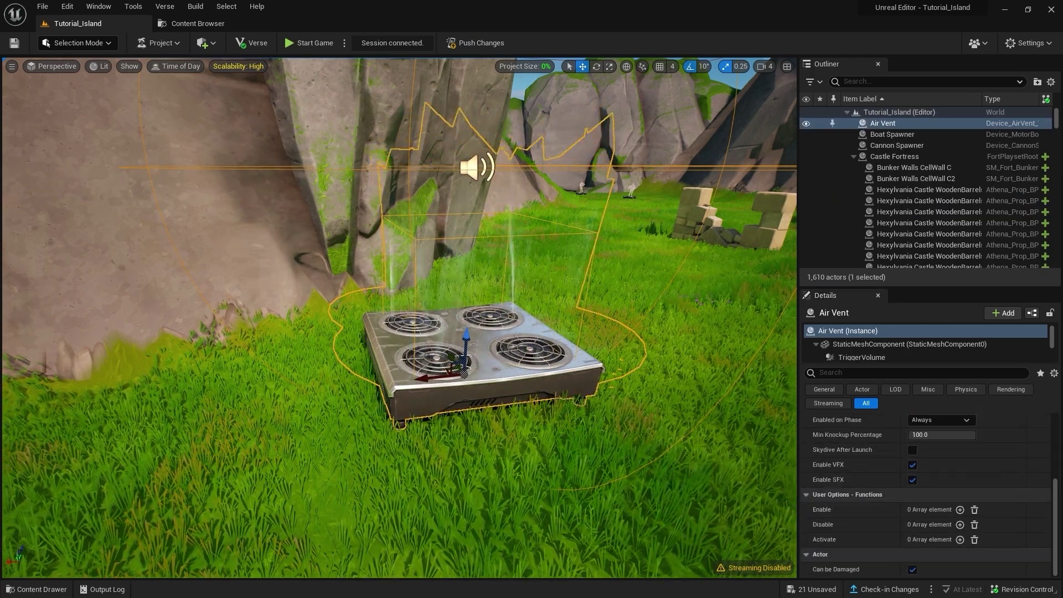
{"action": "right_click_drag", "start_coordinate": [770, 310], "coordinate": [764, 299]}
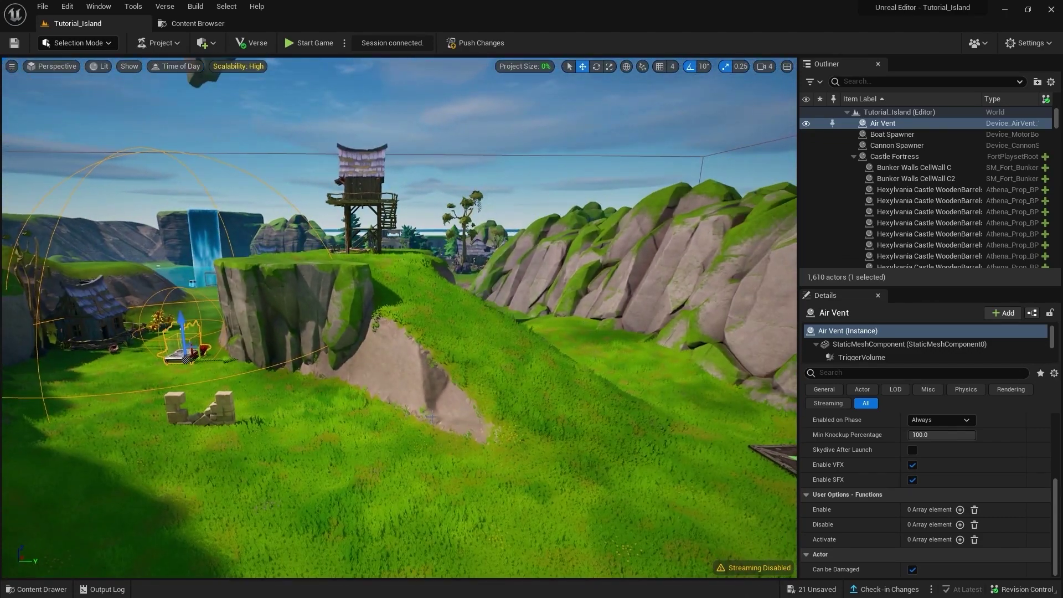
{"action": "left_click_drag", "start_coordinate": [431, 417], "coordinate": [678, 258]}
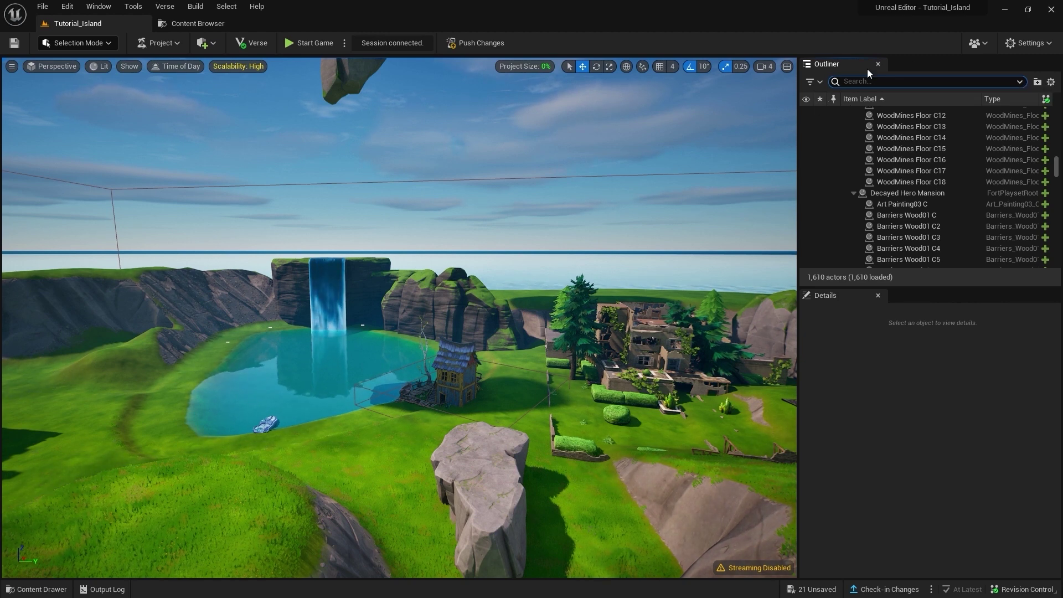
Find IslandSettings0 with an 'isla' search, focus on it, and locate the Island Settings device asset
{"action": "type", "text": "isl"}
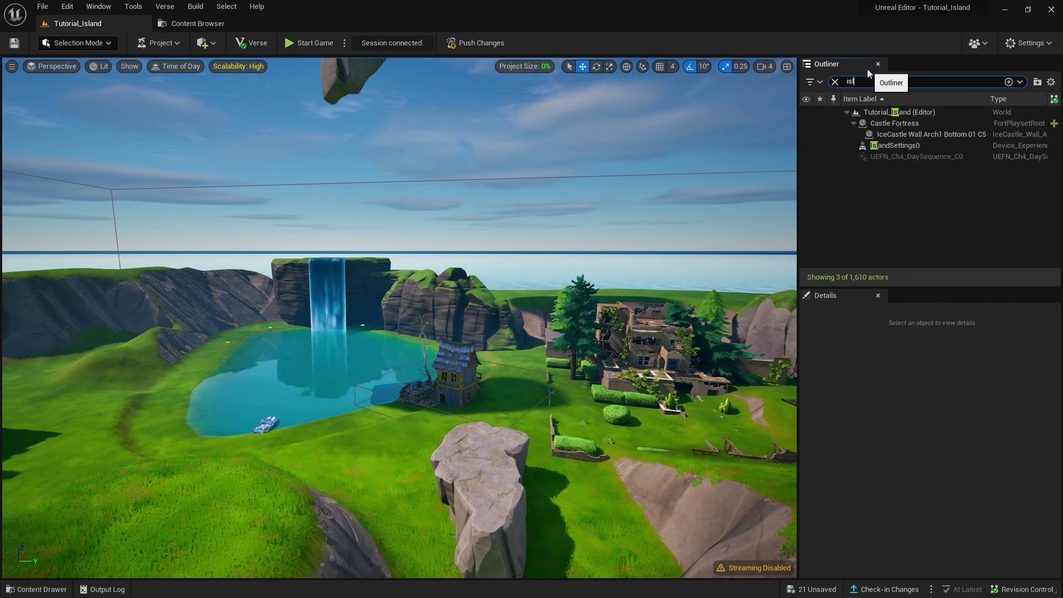
{"action": "type", "text": "a"}
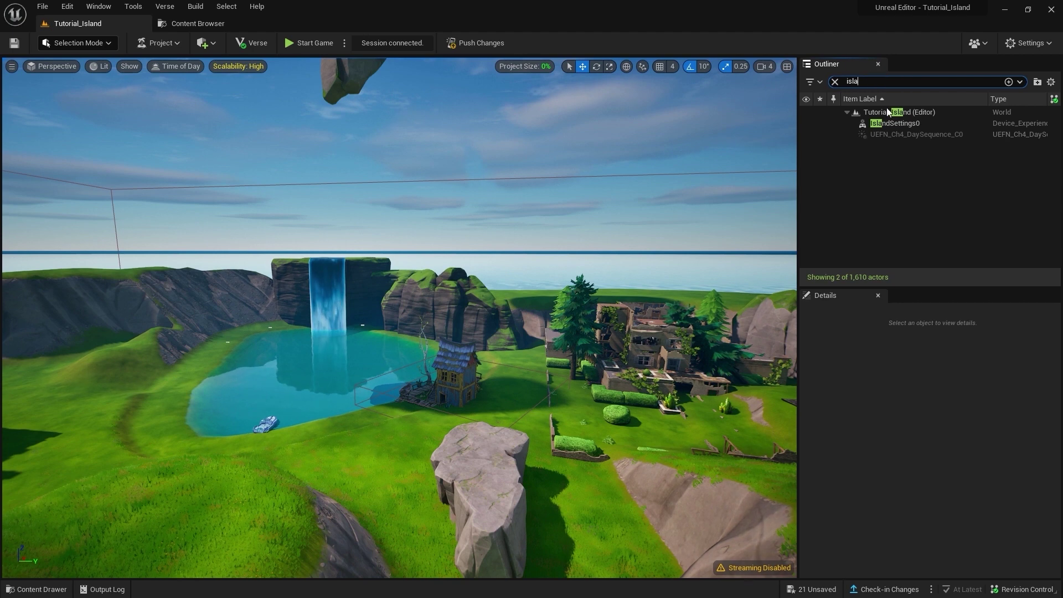
{"action": "left_click", "coordinate": [903, 124]}
{"action": "key", "text": "f"}
{"action": "key", "text": "ctrl+space"}
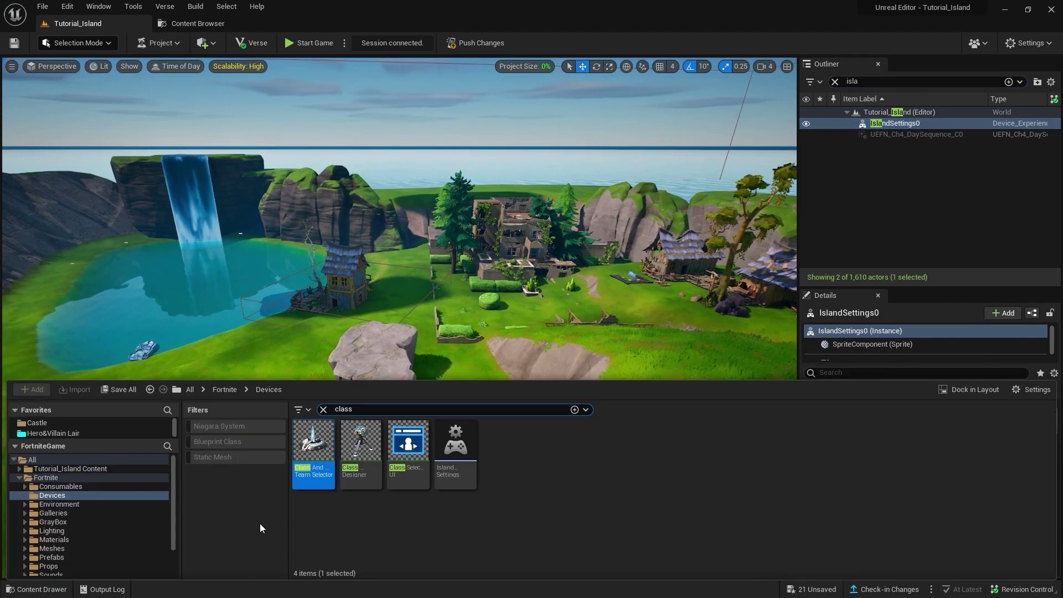
{"action": "left_click", "coordinate": [454, 454]}
Place an extra Island Settings device from an 'is' search, then delete and undo it
{"action": "left_click", "coordinate": [324, 409]}
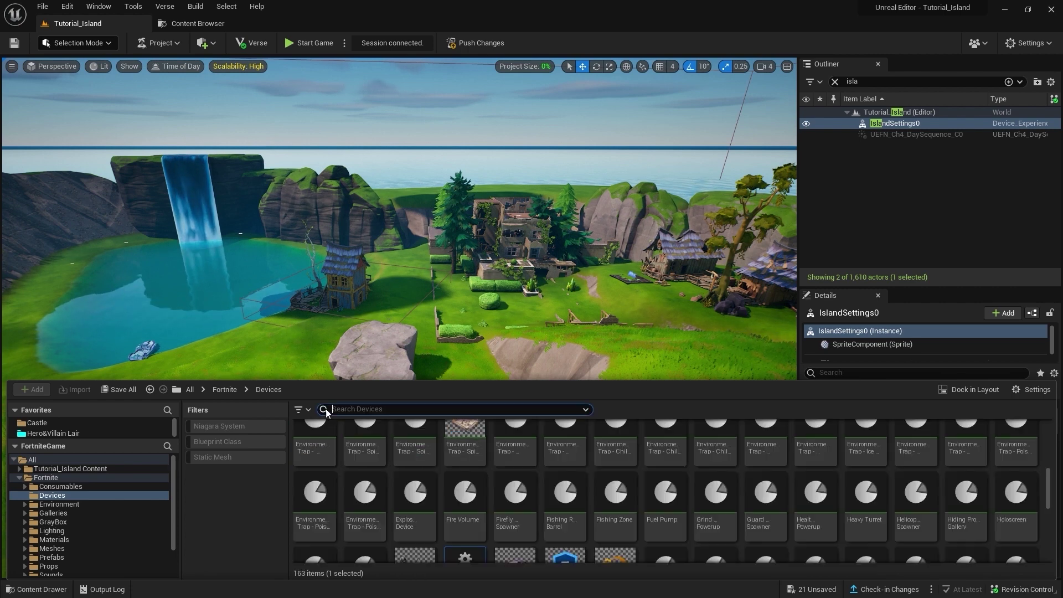
{"action": "type", "text": "island"}
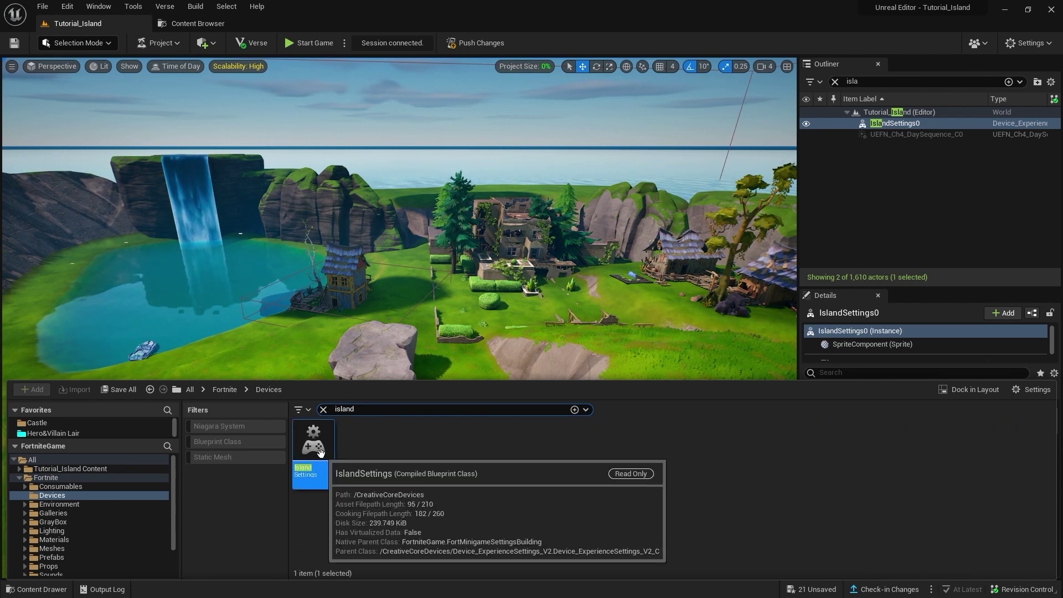
{"action": "left_click_drag", "start_coordinate": [325, 454], "coordinate": [648, 355]}
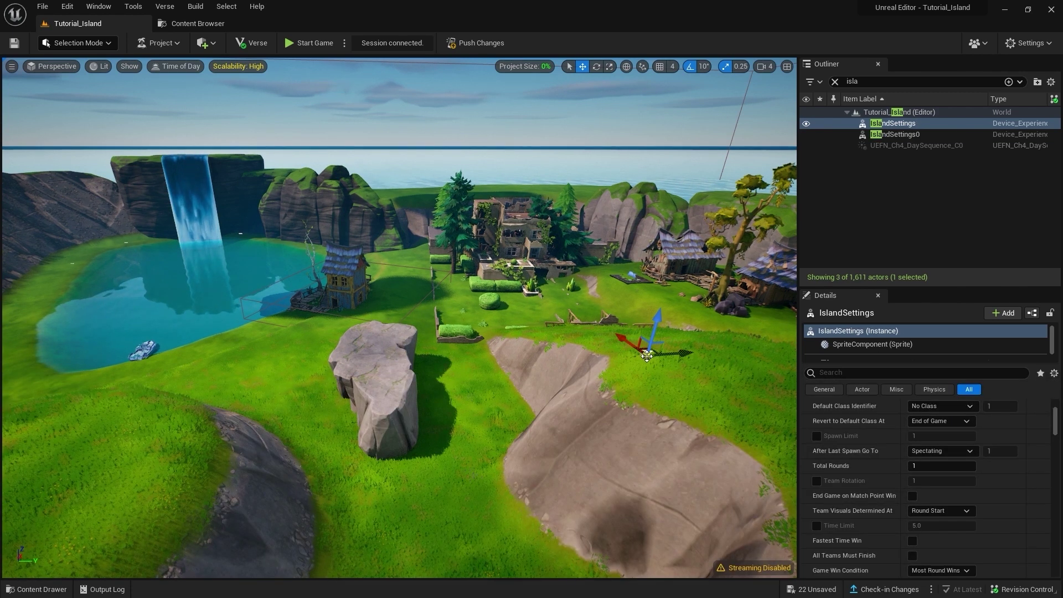
{"action": "key", "text": "Delete"}
{"action": "key", "text": "ctrl+z"}
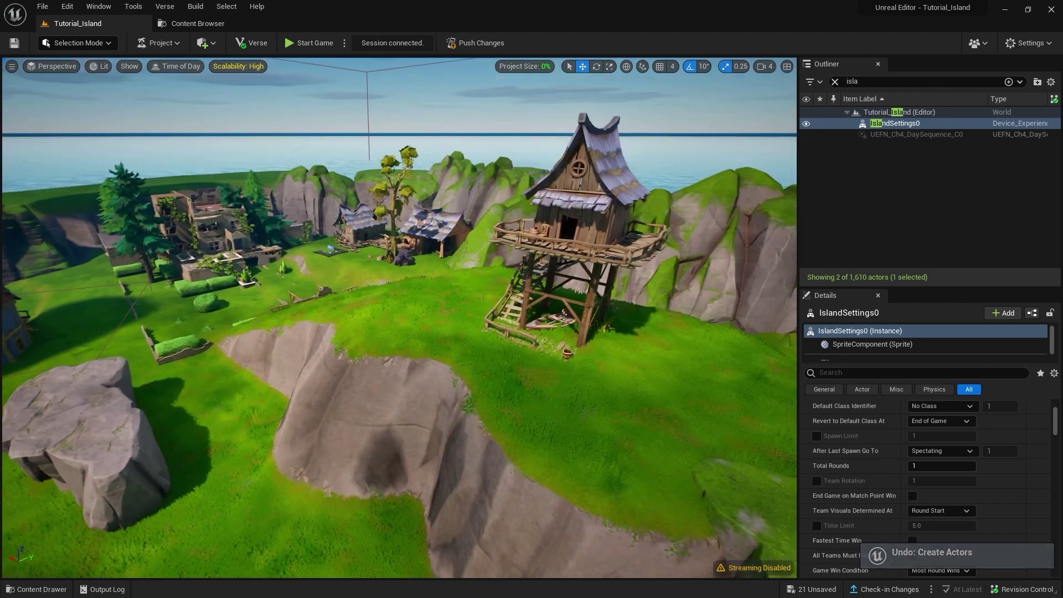
Scroll IslandSettings0's Details to the User Options - Game Rules section
{"action": "scroll", "coordinate": [948, 501], "scroll_direction": "up", "scroll_amount": 3}
{"action": "scroll", "coordinate": [942, 498], "scroll_direction": "up", "scroll_amount": 3}
{"action": "scroll", "coordinate": [919, 492], "scroll_direction": "down", "scroll_amount": 2}
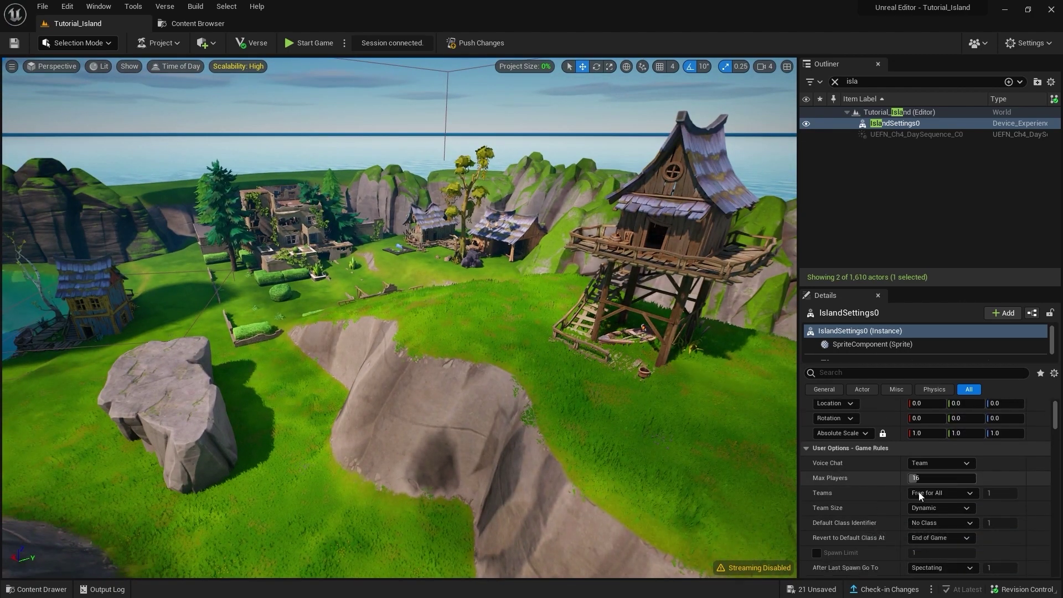
{"action": "scroll", "coordinate": [919, 492], "scroll_direction": "down", "scroll_amount": 2}
{"action": "right_click_drag", "start_coordinate": [632, 436], "coordinate": [554, 438]}
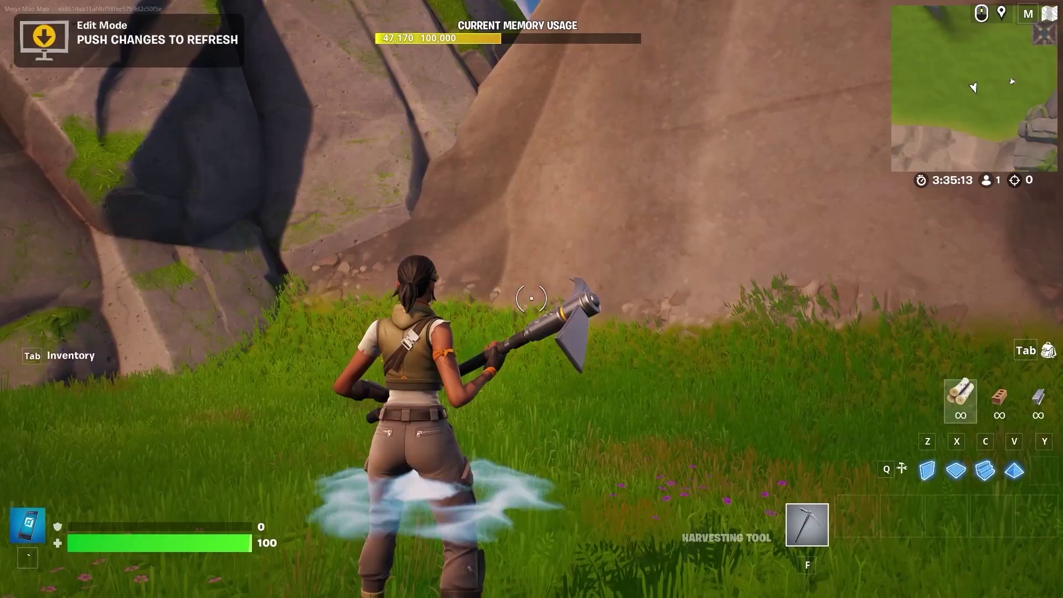
Check My Island's Game, Settings, UI, Tools, Description and Permissions tabs from the pause menu
{"action": "key", "text": "w"}
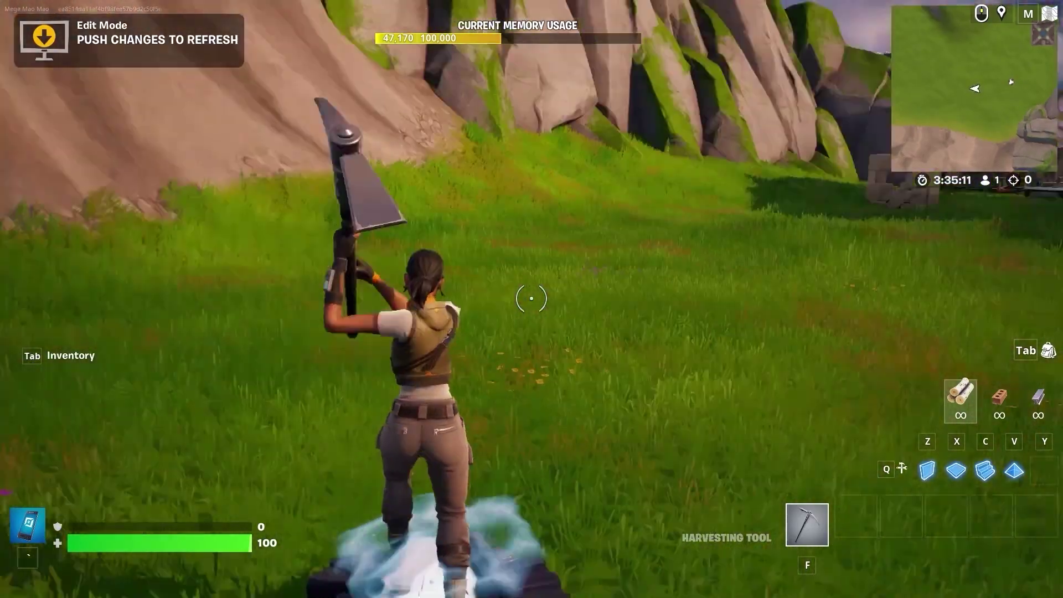
{"action": "key", "text": "w"}
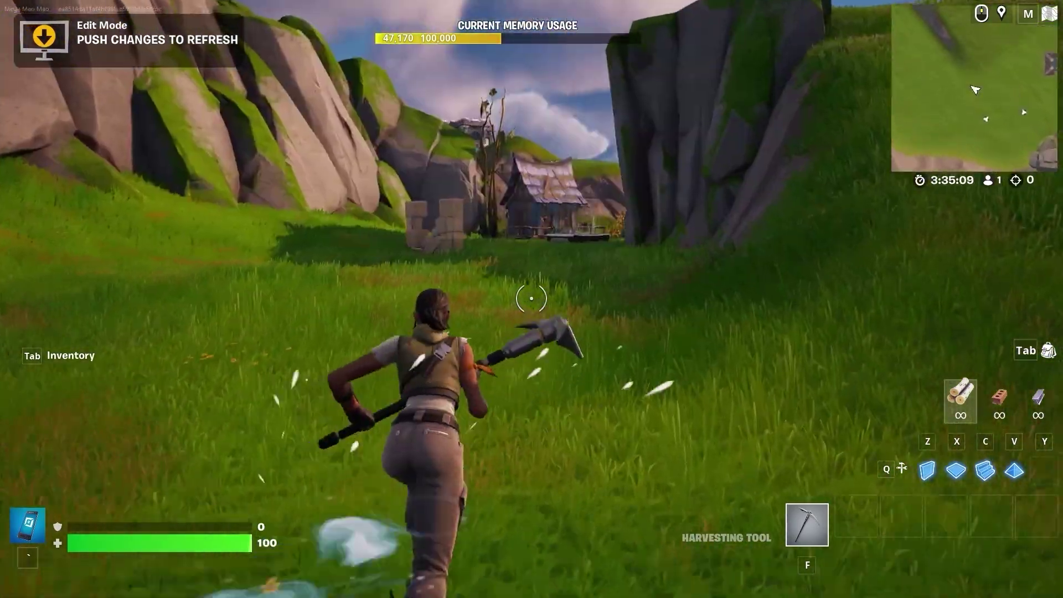
{"action": "key", "text": "Escape"}
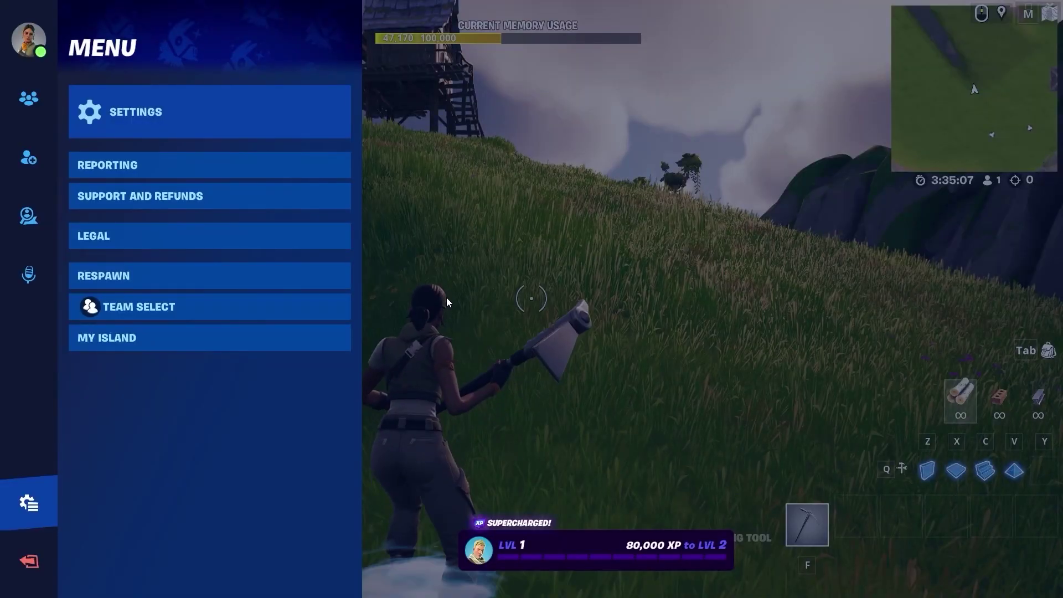
{"action": "left_click", "coordinate": [158, 337]}
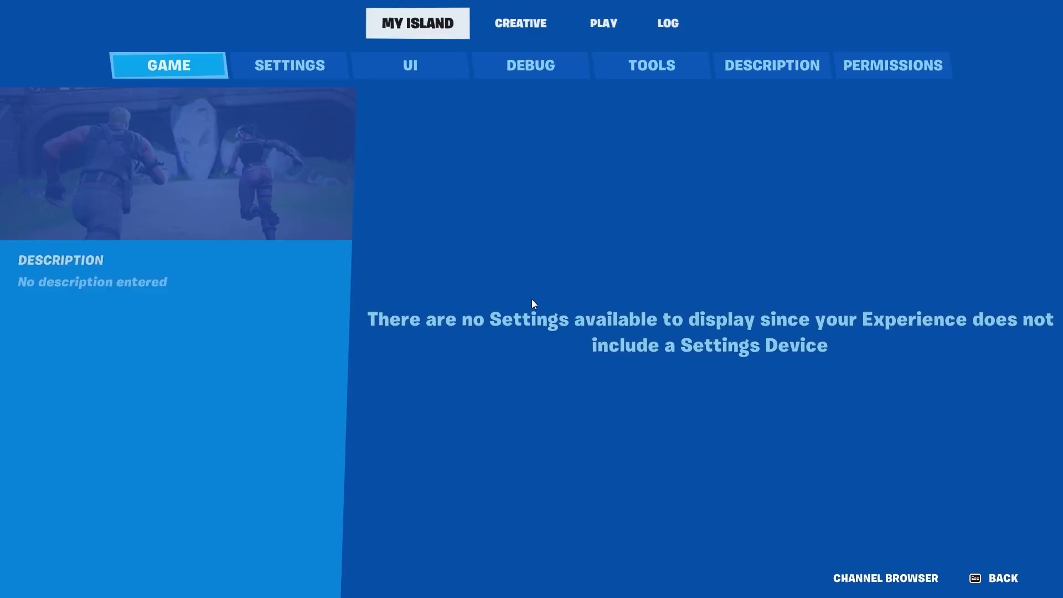
{"action": "left_click", "coordinate": [300, 62]}
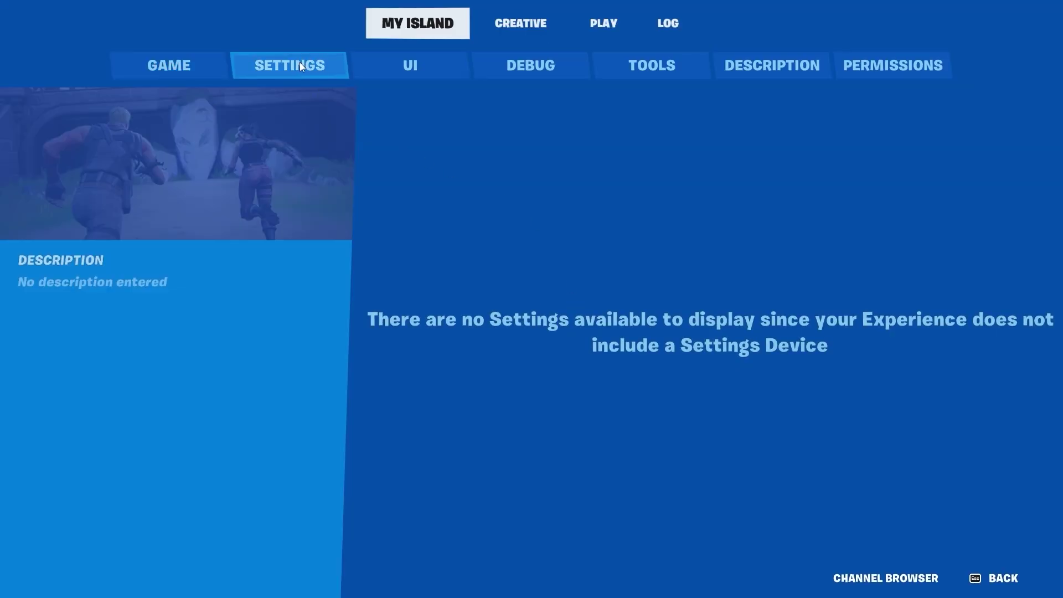
{"action": "left_click", "coordinate": [413, 66]}
{"action": "left_click", "coordinate": [652, 66]}
{"action": "left_click", "coordinate": [770, 66]}
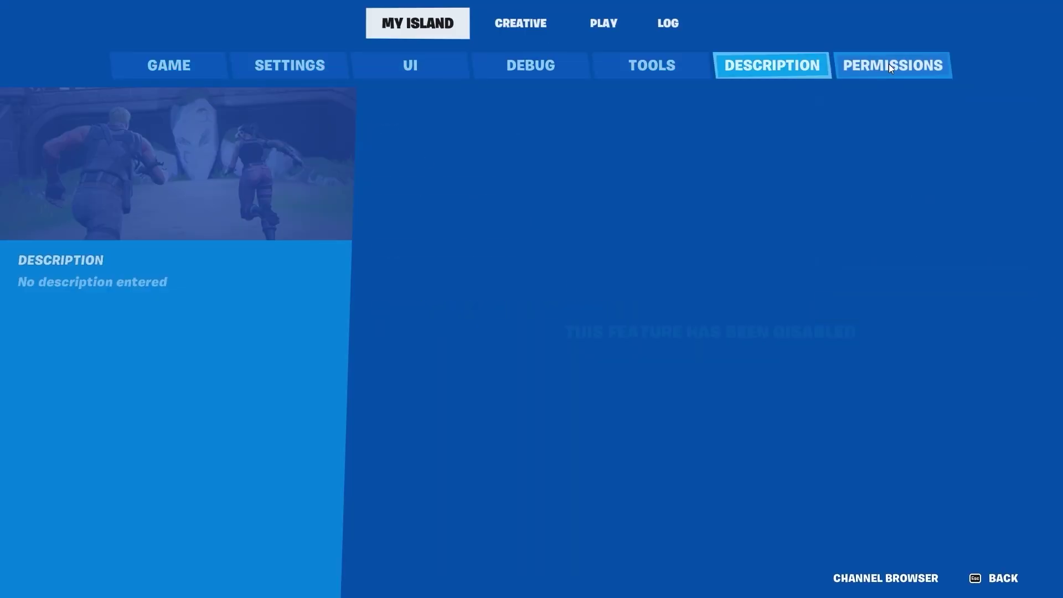
{"action": "left_click", "coordinate": [889, 64]}
{"action": "left_click", "coordinate": [201, 65]}
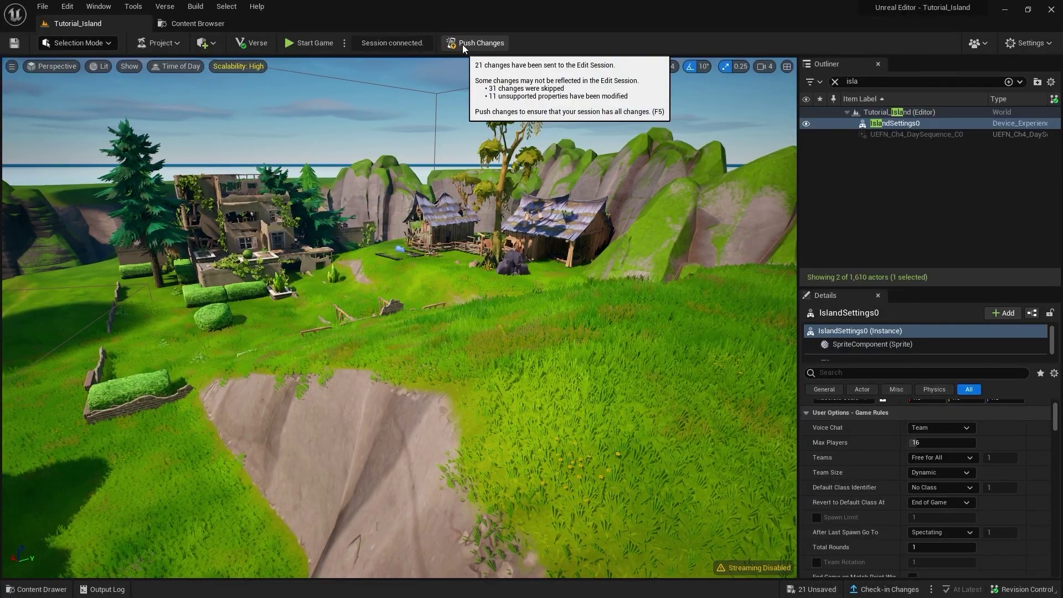
Push changes, save all content with Save Selected, and set IslandSettings0's Teams to Team Index
{"action": "left_click", "coordinate": [464, 44]}
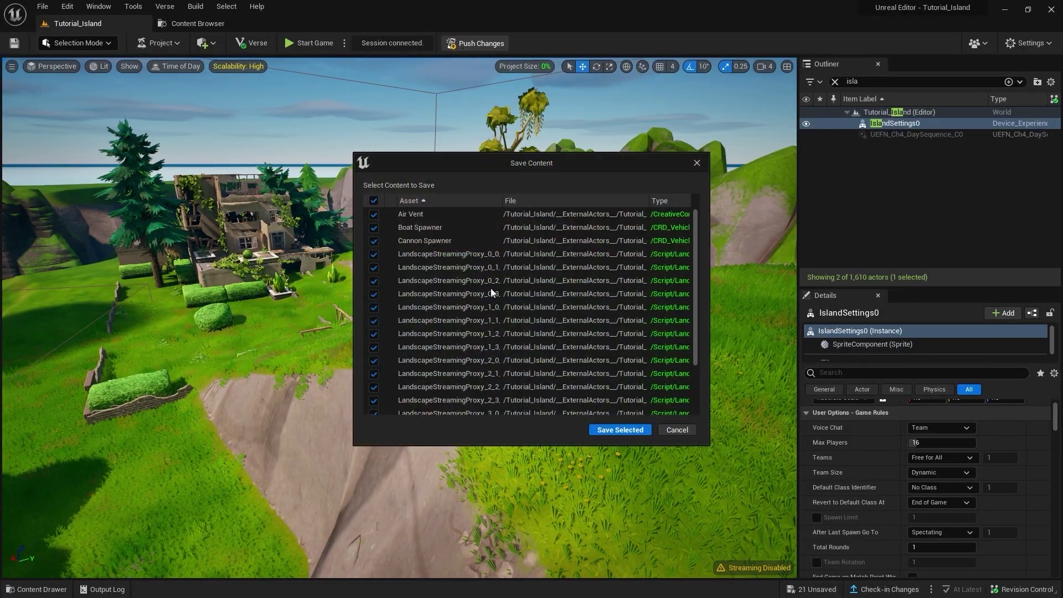
{"action": "left_click", "coordinate": [608, 437]}
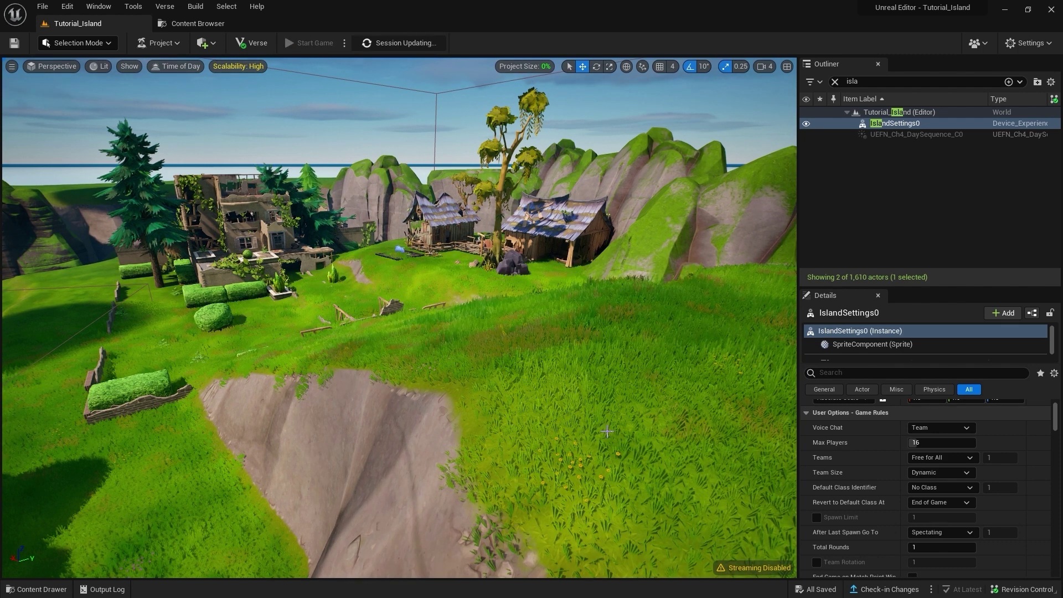
{"action": "left_click", "coordinate": [928, 442]}
{"action": "type", "text": "2"}
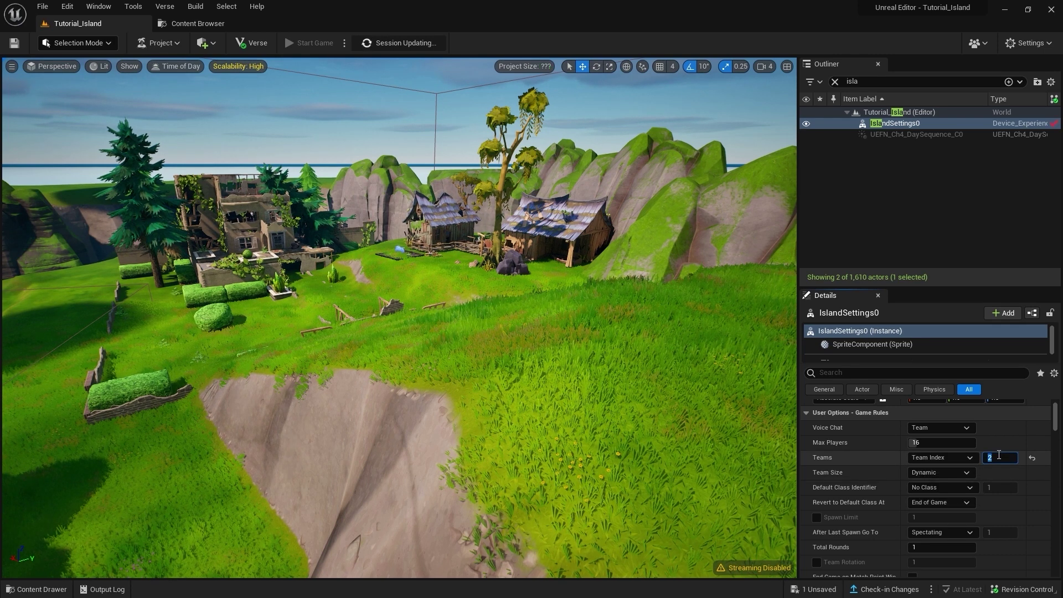
Split team sizes evenly and keep No Class as the default class
{"action": "scroll", "coordinate": [912, 454], "scroll_direction": "down", "scroll_amount": 1}
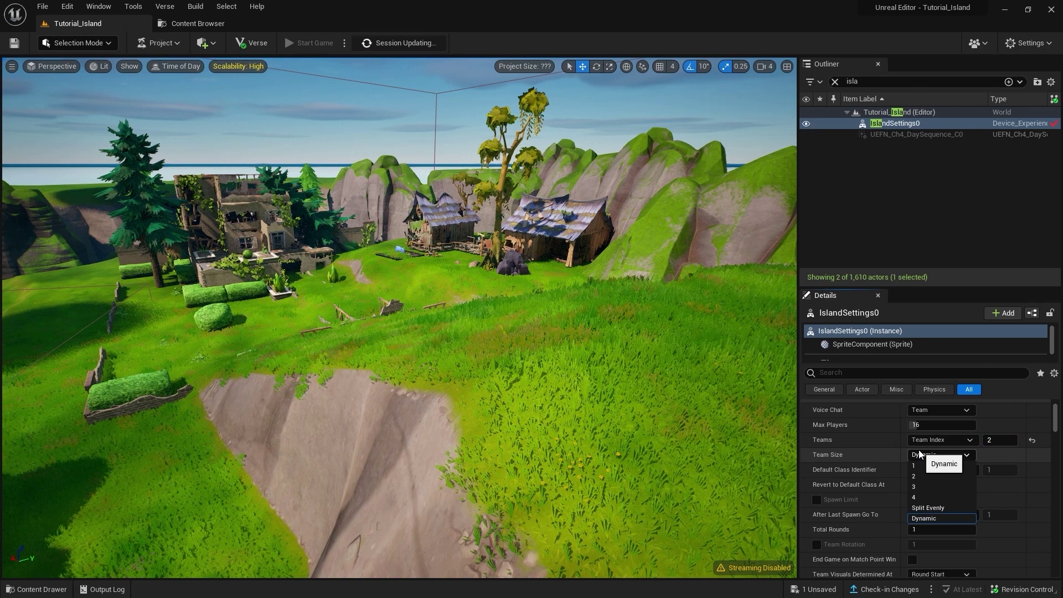
{"action": "left_click", "coordinate": [947, 507]}
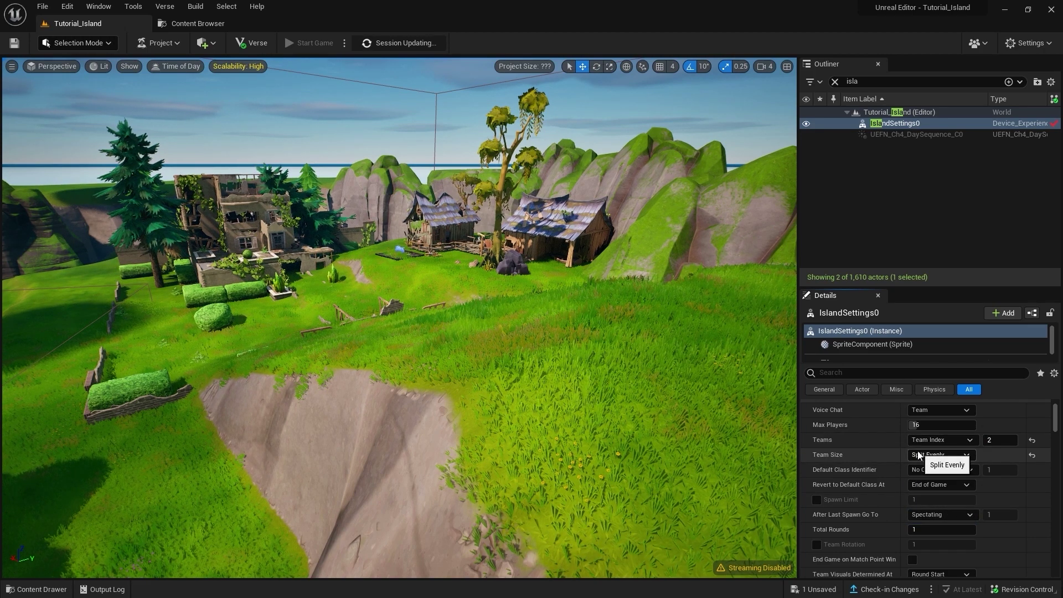
{"action": "scroll", "coordinate": [895, 459], "scroll_direction": "down", "scroll_amount": 1}
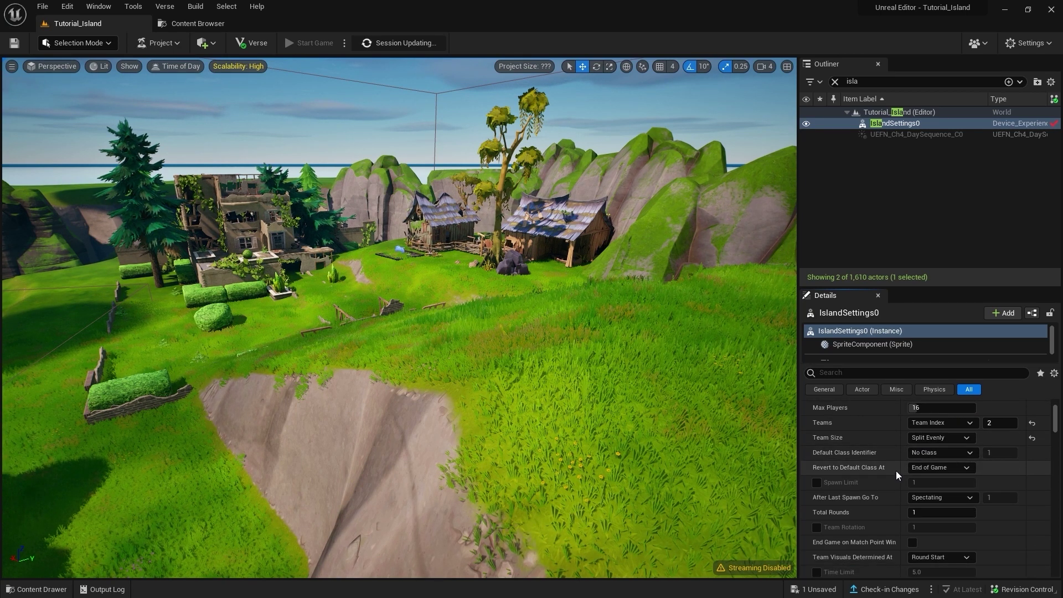
{"action": "left_click", "coordinate": [951, 453]}
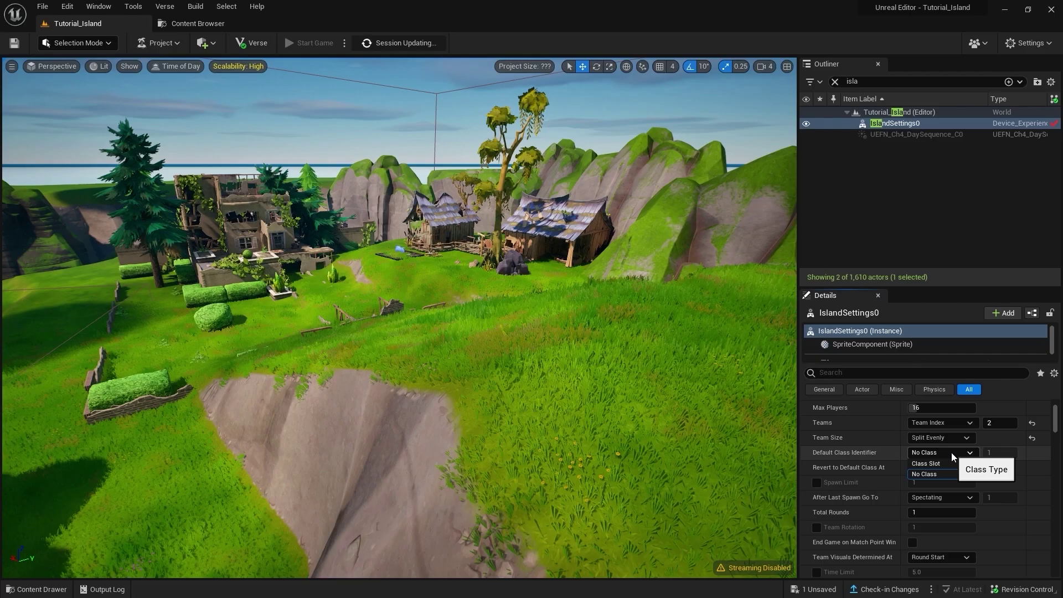
{"action": "left_click", "coordinate": [876, 457]}
Set the Game Win Condition to Most Score Wins
{"action": "scroll", "coordinate": [875, 457], "scroll_direction": "down", "scroll_amount": 1}
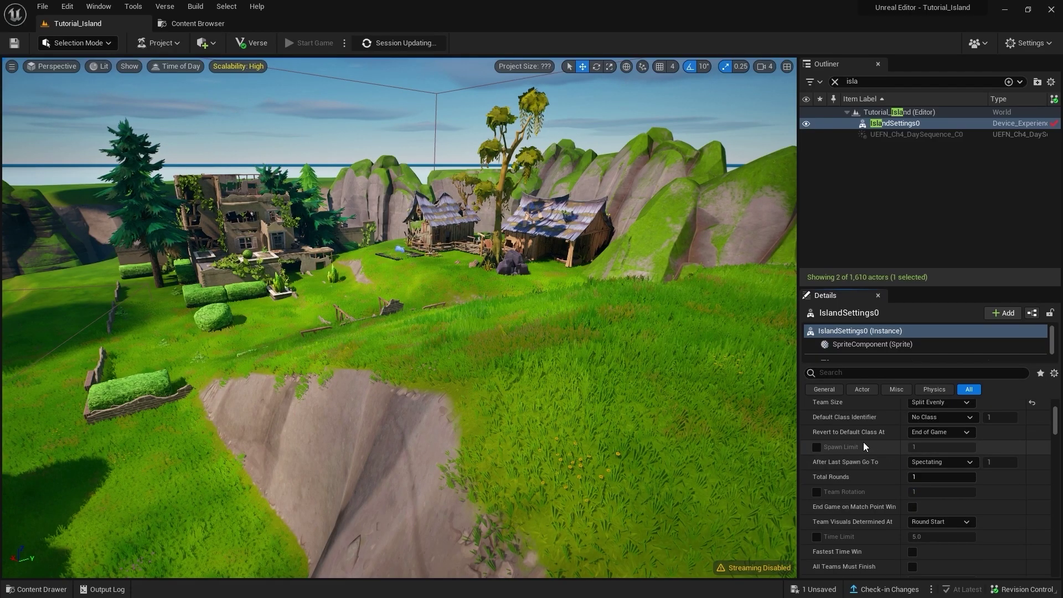
{"action": "scroll", "coordinate": [869, 438], "scroll_direction": "down", "scroll_amount": 1}
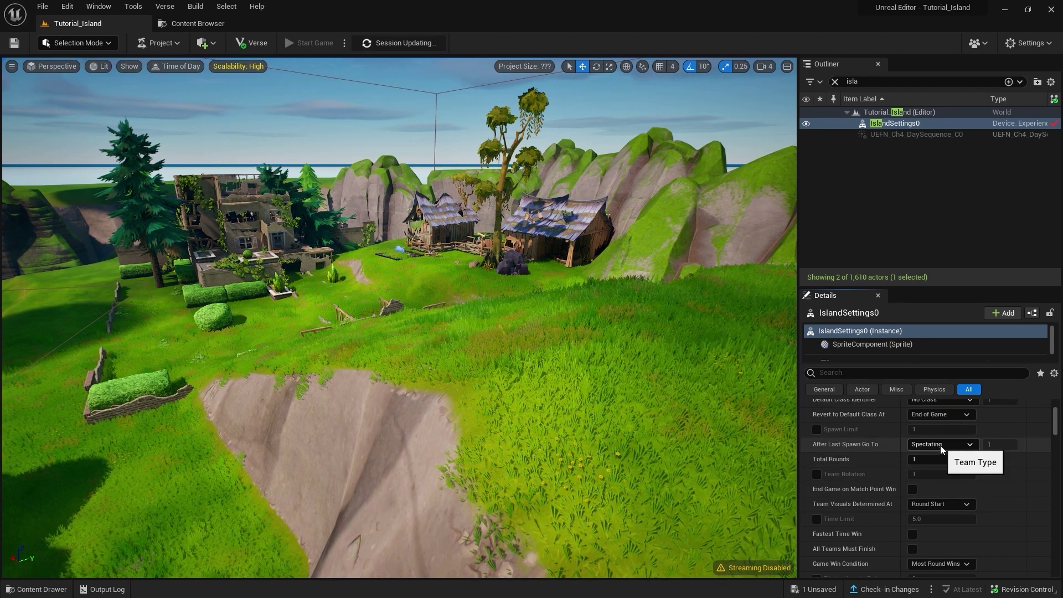
{"action": "scroll", "coordinate": [941, 445], "scroll_direction": "down", "scroll_amount": 2}
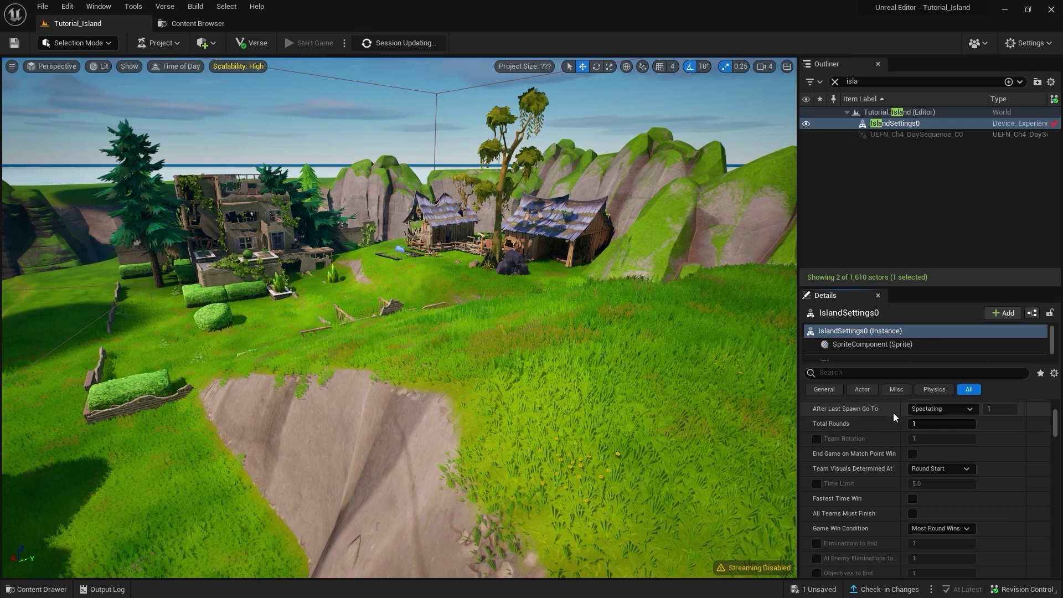
{"action": "scroll", "coordinate": [890, 434], "scroll_direction": "down", "scroll_amount": 2}
{"action": "scroll", "coordinate": [883, 453], "scroll_direction": "down", "scroll_amount": 1}
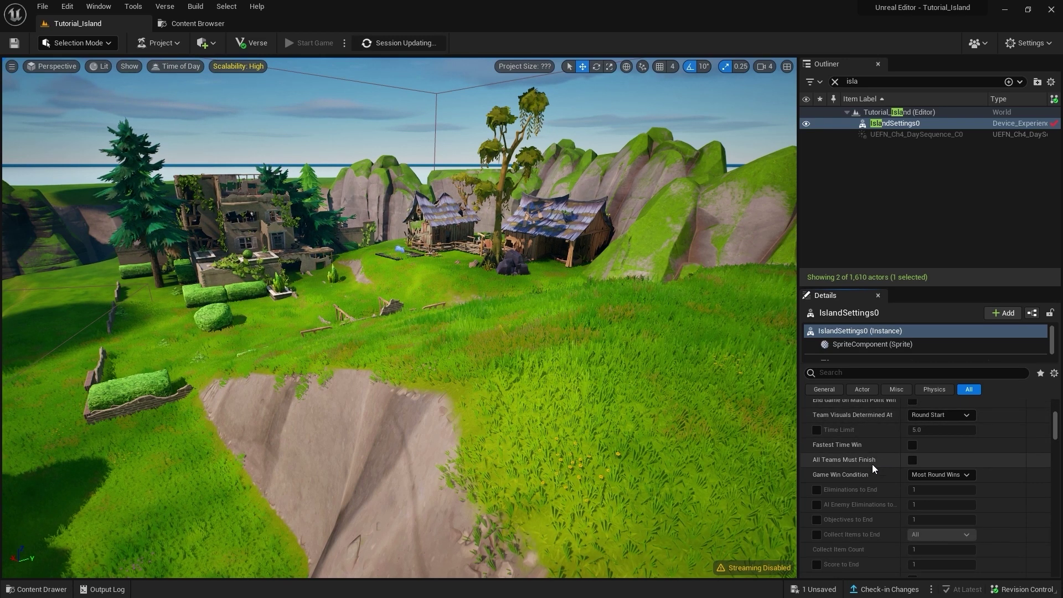
{"action": "scroll", "coordinate": [872, 465], "scroll_direction": "down", "scroll_amount": 1}
{"action": "scroll", "coordinate": [868, 468], "scroll_direction": "down", "scroll_amount": 2}
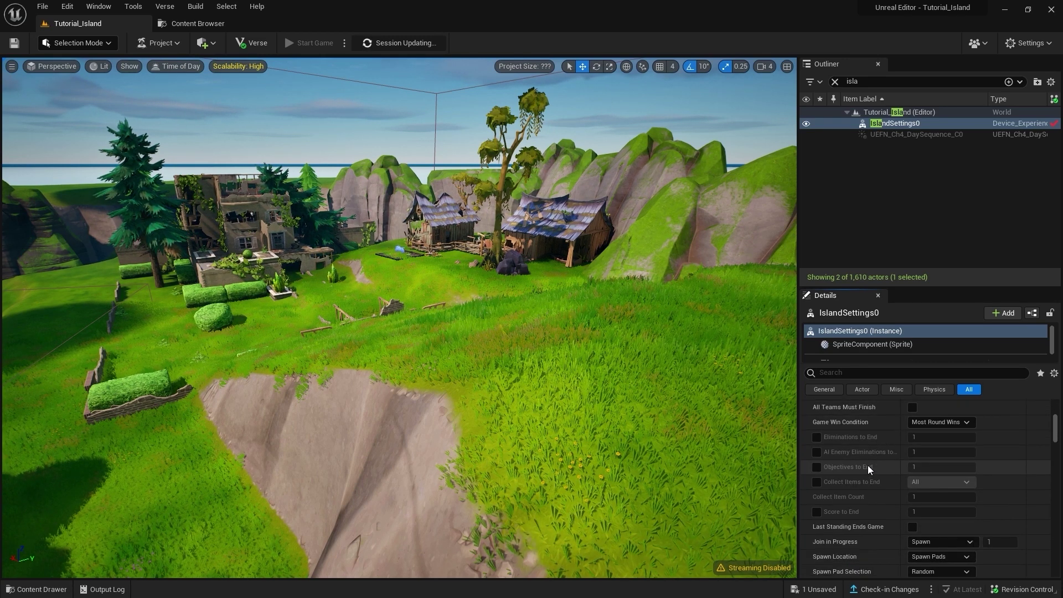
{"action": "left_click", "coordinate": [935, 423]}
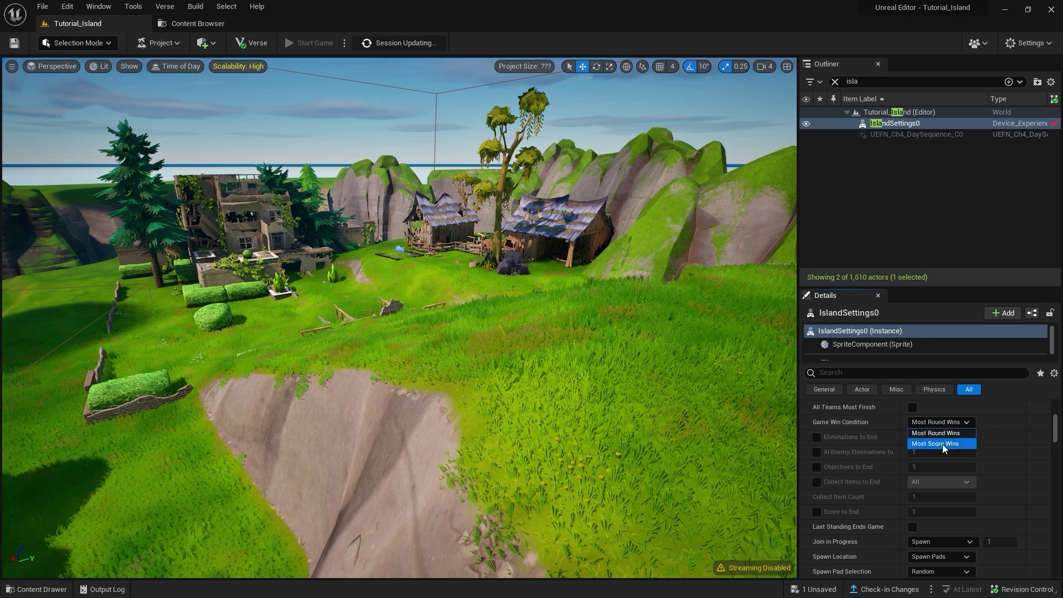
{"action": "left_click", "coordinate": [942, 444]}
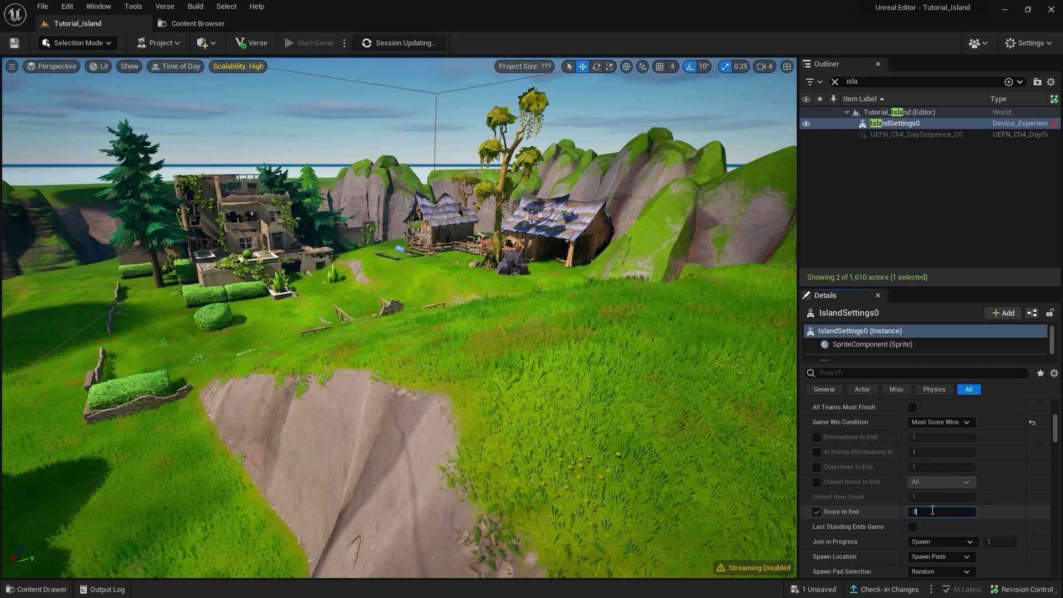
Set Respawn Type to Wave so players respawn in waves
{"action": "scroll", "coordinate": [843, 514], "scroll_direction": "down", "scroll_amount": 2}
{"action": "scroll", "coordinate": [843, 514], "scroll_direction": "down", "scroll_amount": 3}
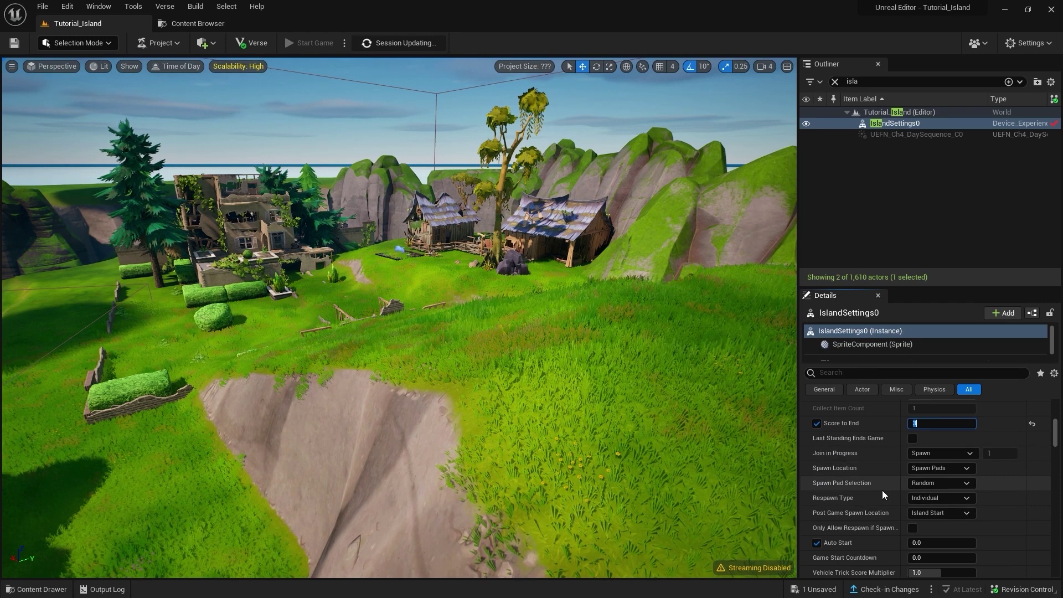
{"action": "left_click", "coordinate": [933, 517]}
{"action": "scroll", "coordinate": [897, 503], "scroll_direction": "down", "scroll_amount": 2}
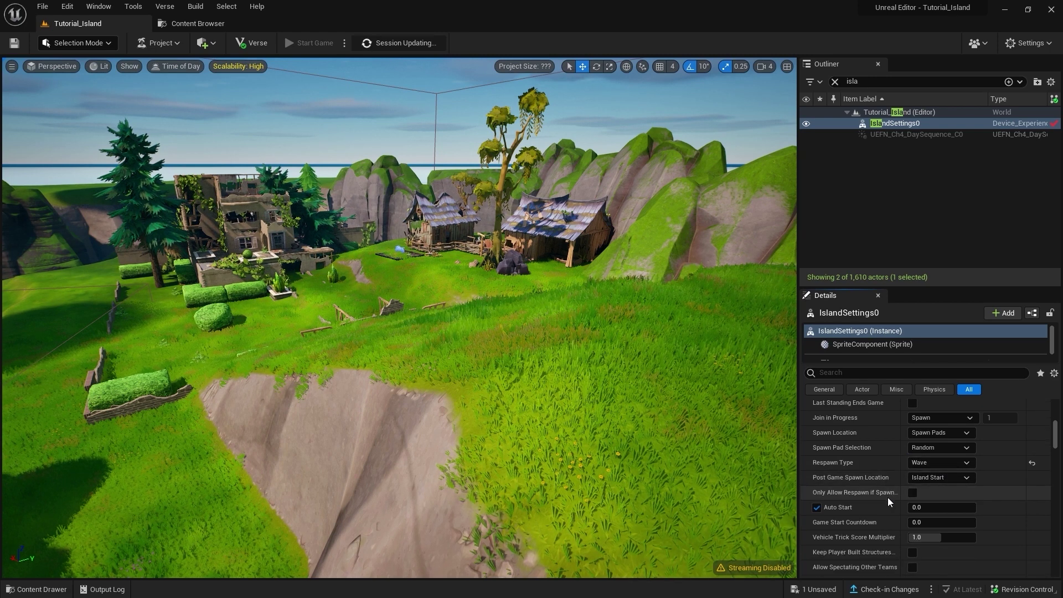
{"action": "scroll", "coordinate": [866, 483], "scroll_direction": "down", "scroll_amount": 2}
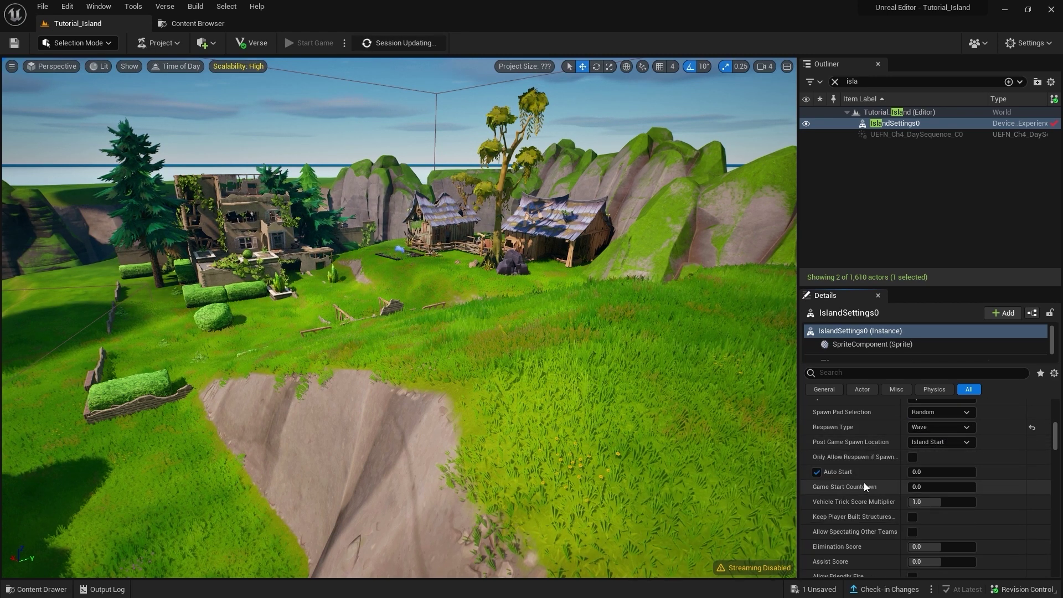
{"action": "scroll", "coordinate": [864, 483], "scroll_direction": "down", "scroll_amount": 2}
{"action": "scroll", "coordinate": [866, 479], "scroll_direction": "down", "scroll_amount": 2}
{"action": "scroll", "coordinate": [878, 478], "scroll_direction": "down", "scroll_amount": 2}
Check the Time of Day choices and leave it at Default
{"action": "scroll", "coordinate": [886, 479], "scroll_direction": "down", "scroll_amount": 3}
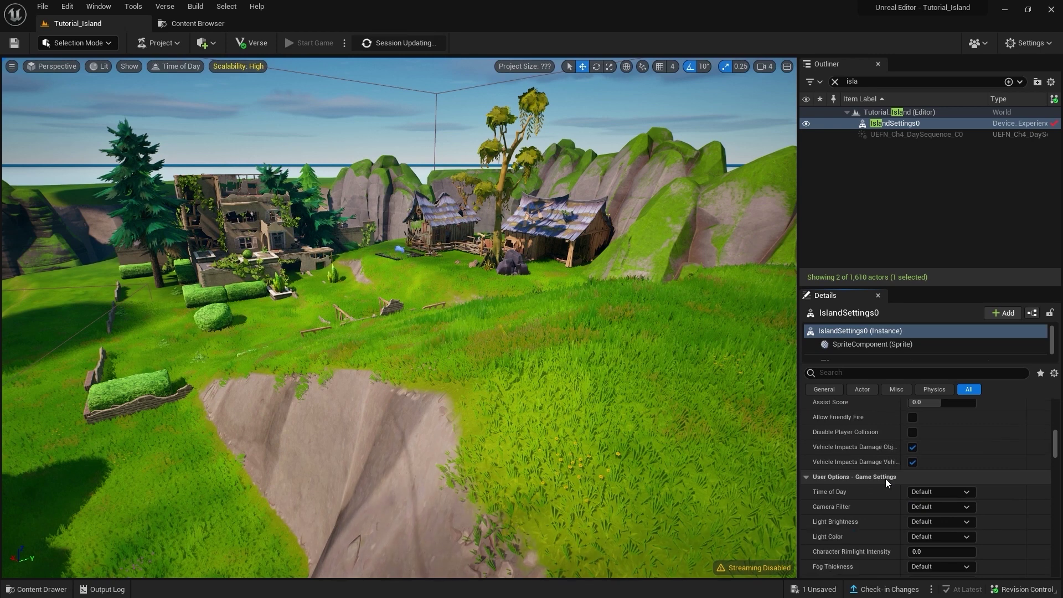
{"action": "scroll", "coordinate": [886, 478], "scroll_direction": "down", "scroll_amount": 3}
{"action": "scroll", "coordinate": [880, 475], "scroll_direction": "down", "scroll_amount": 1}
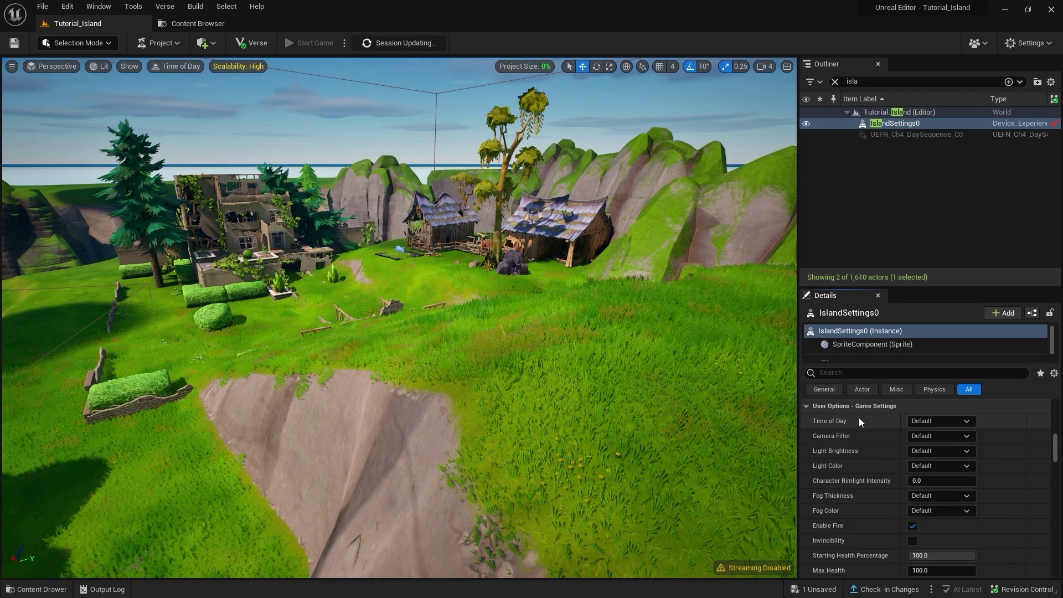
{"action": "left_click", "coordinate": [925, 421]}
{"action": "left_click", "coordinate": [935, 423]}
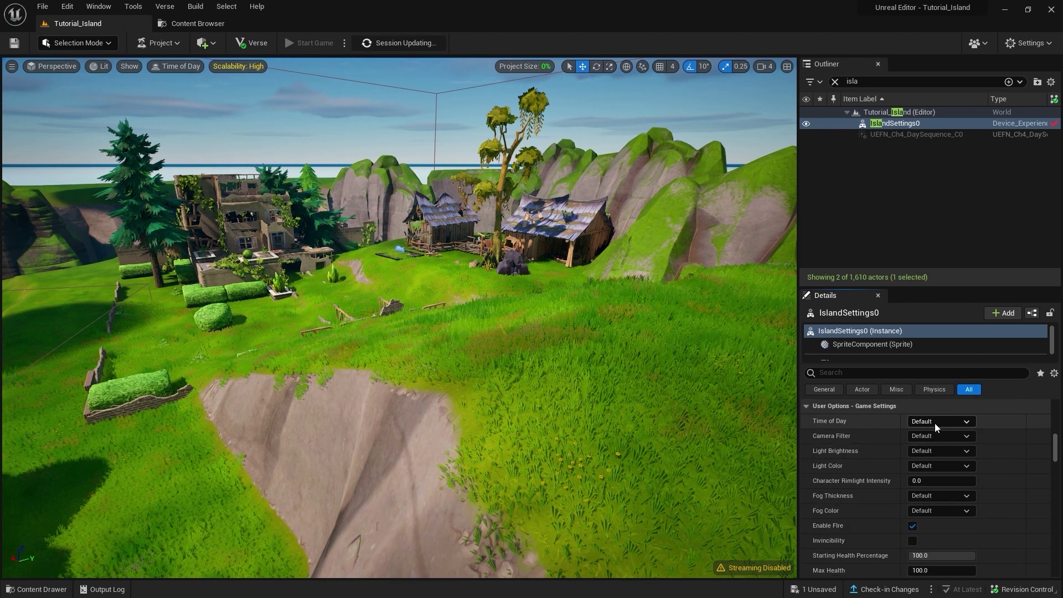
Turn on Fall Damage for players in Game Settings
{"action": "scroll", "coordinate": [859, 447], "scroll_direction": "down", "scroll_amount": 2}
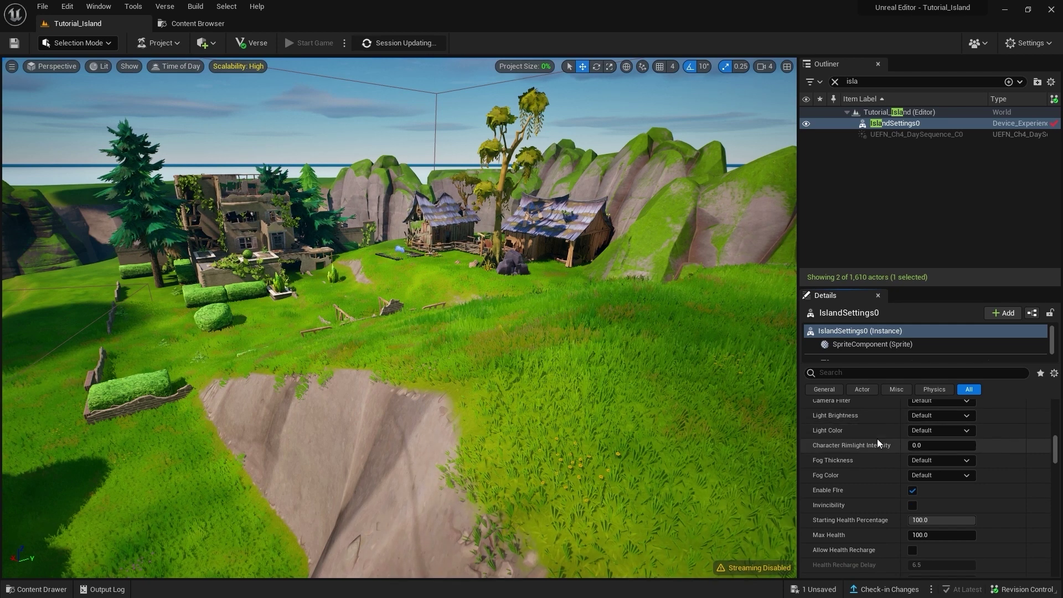
{"action": "scroll", "coordinate": [877, 438], "scroll_direction": "down", "scroll_amount": 3}
{"action": "scroll", "coordinate": [865, 477], "scroll_direction": "down", "scroll_amount": 3}
{"action": "scroll", "coordinate": [866, 477], "scroll_direction": "down", "scroll_amount": 4}
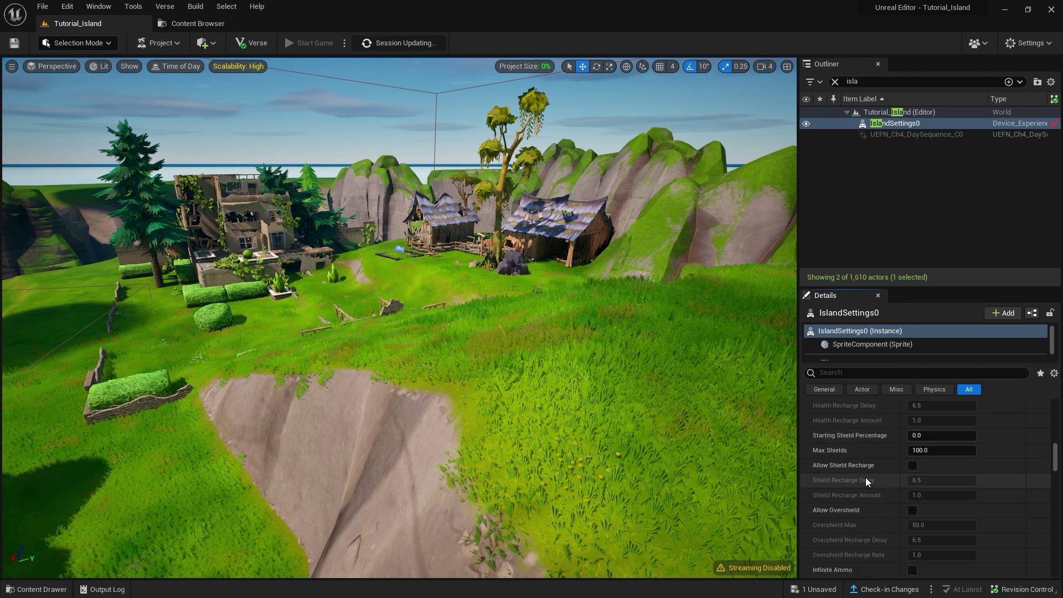
{"action": "scroll", "coordinate": [866, 474], "scroll_direction": "down", "scroll_amount": 3}
{"action": "scroll", "coordinate": [872, 461], "scroll_direction": "down", "scroll_amount": 3}
{"action": "scroll", "coordinate": [873, 459], "scroll_direction": "down", "scroll_amount": 1}
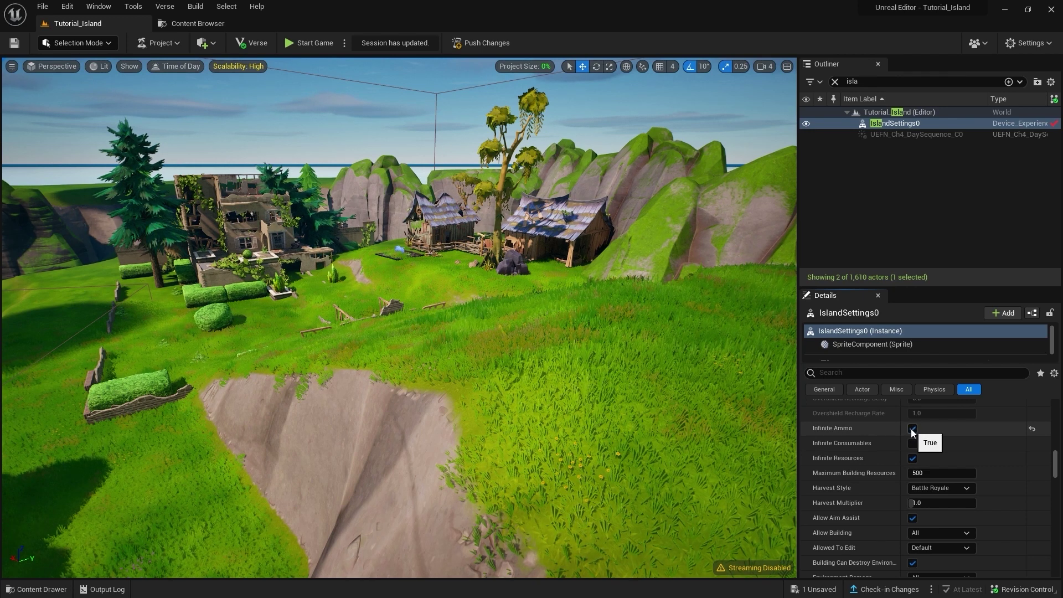
{"action": "scroll", "coordinate": [889, 443], "scroll_direction": "down", "scroll_amount": 3}
{"action": "scroll", "coordinate": [881, 448], "scroll_direction": "down", "scroll_amount": 4}
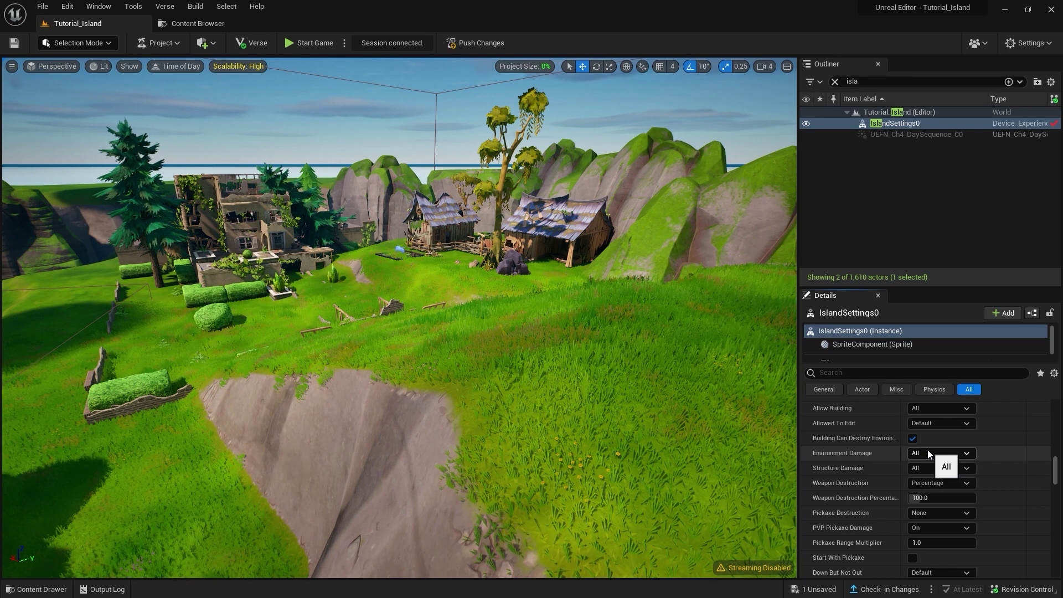
{"action": "scroll", "coordinate": [869, 486], "scroll_direction": "down", "scroll_amount": 5}
{"action": "scroll", "coordinate": [879, 482], "scroll_direction": "down", "scroll_amount": 2}
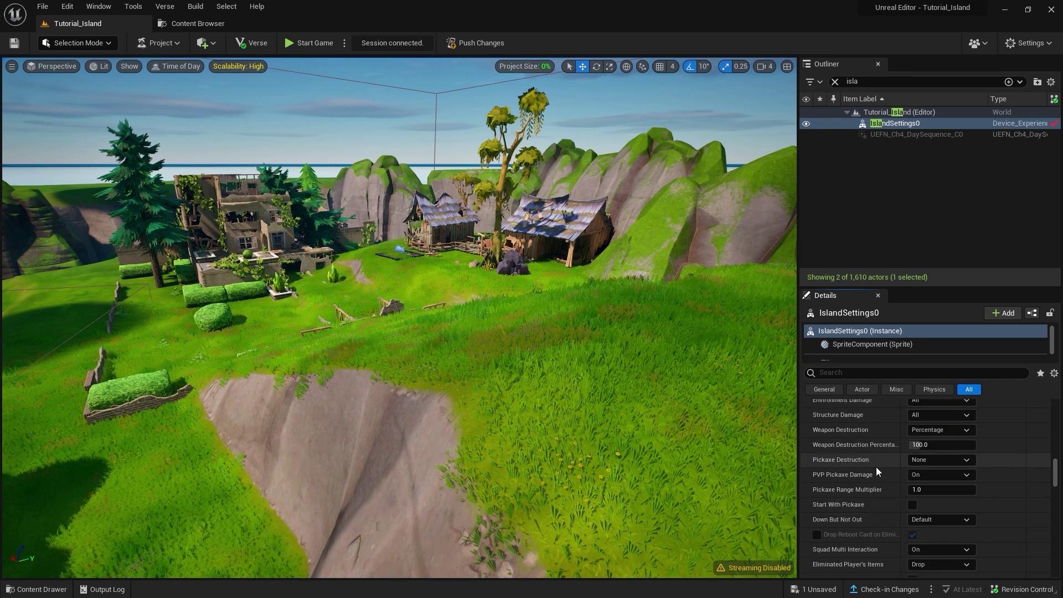
{"action": "scroll", "coordinate": [876, 467], "scroll_direction": "down", "scroll_amount": 2}
{"action": "scroll", "coordinate": [876, 467], "scroll_direction": "down", "scroll_amount": 2}
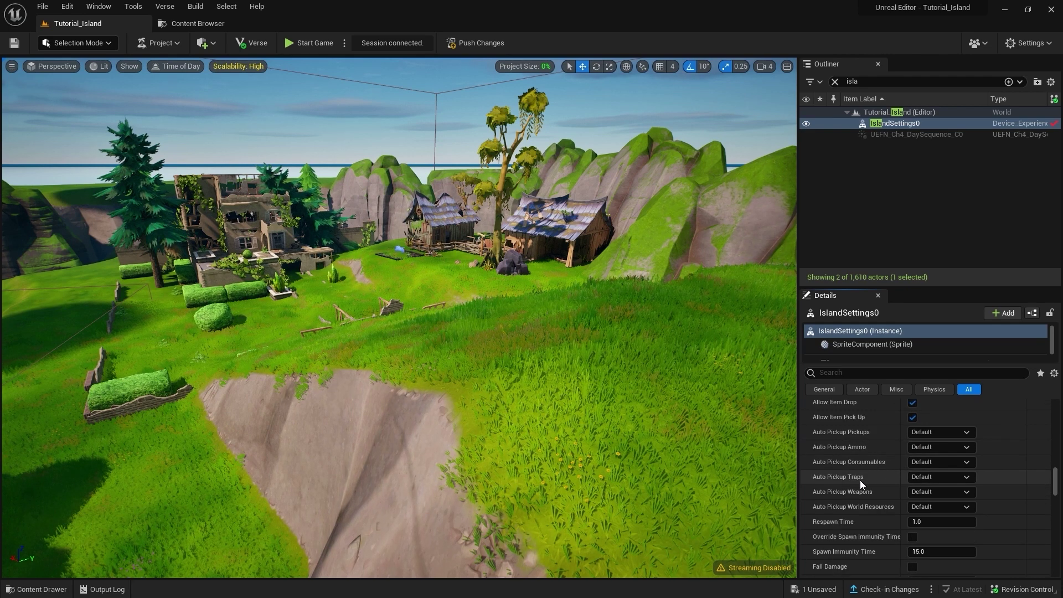
{"action": "scroll", "coordinate": [860, 481], "scroll_direction": "down", "scroll_amount": 2}
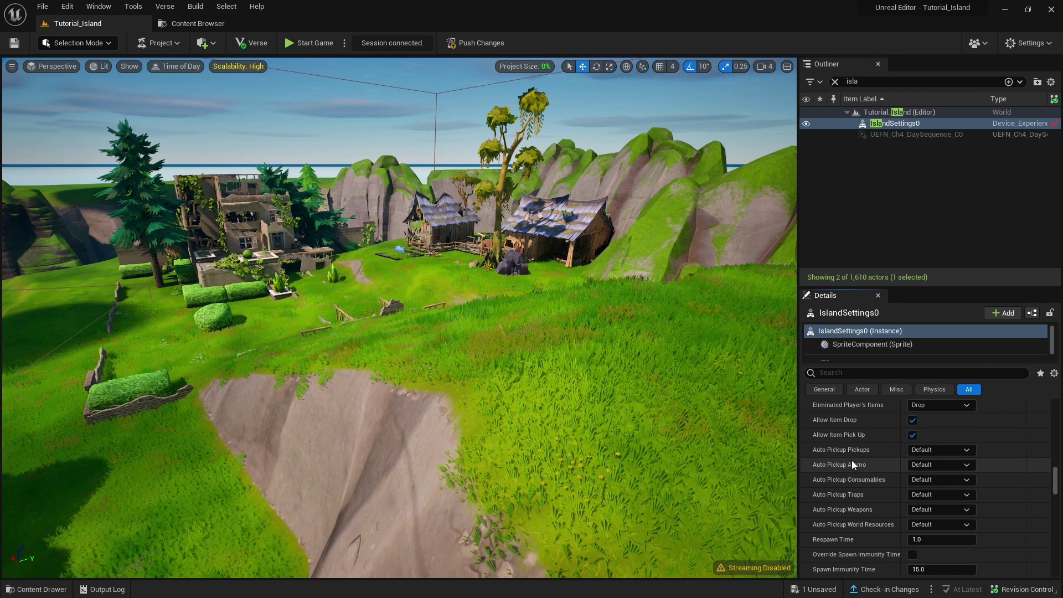
{"action": "scroll", "coordinate": [862, 480], "scroll_direction": "down", "scroll_amount": 2}
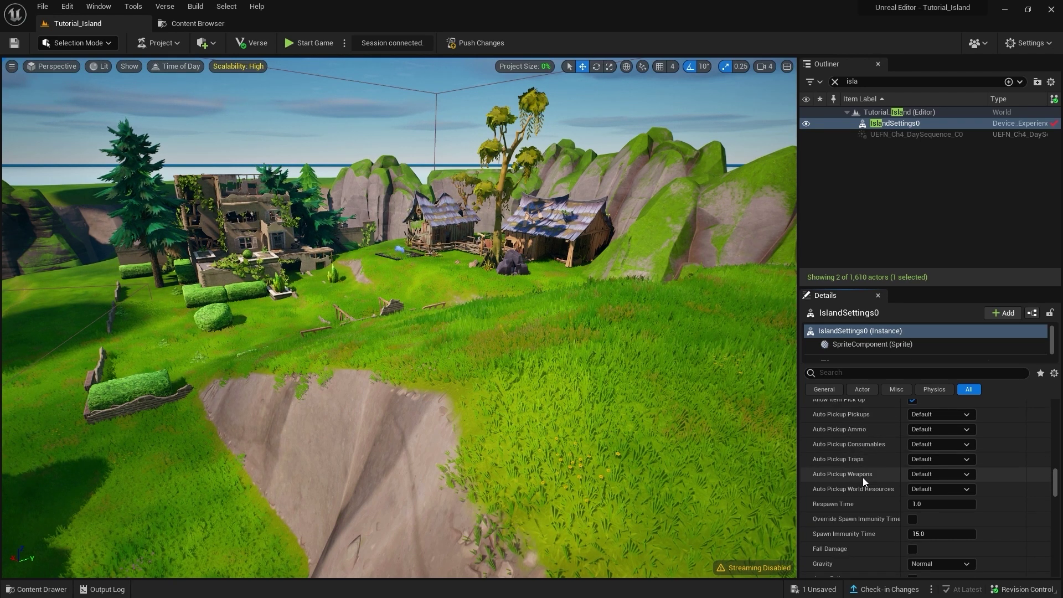
{"action": "scroll", "coordinate": [862, 477], "scroll_direction": "down", "scroll_amount": 2}
{"action": "left_click", "coordinate": [913, 514]}
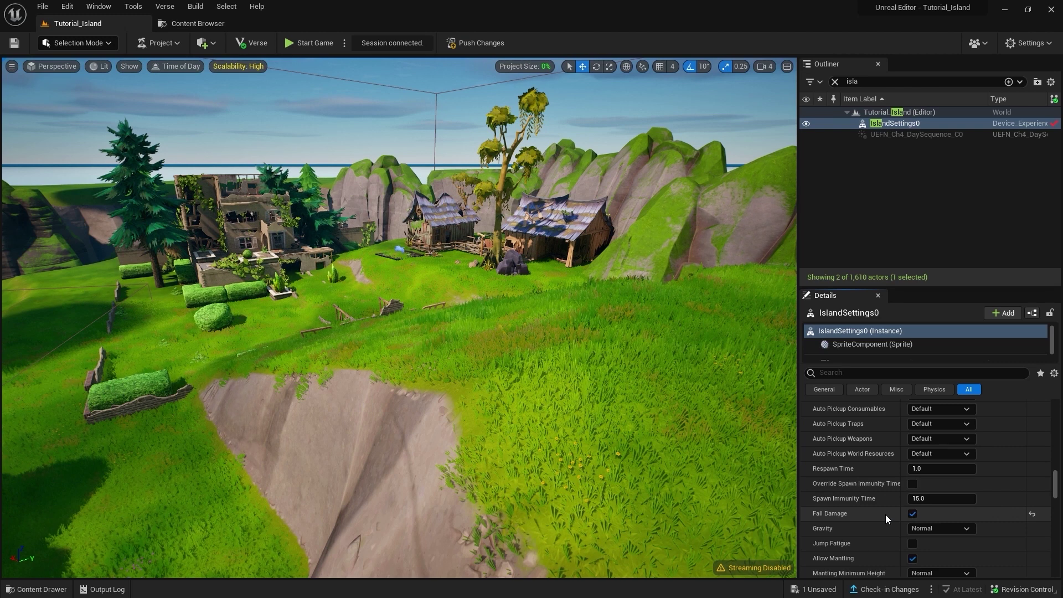
Review the Gravity levels and keep Gravity at Normal
{"action": "scroll", "coordinate": [864, 514], "scroll_direction": "down", "scroll_amount": 2}
{"action": "left_click", "coordinate": [930, 493]}
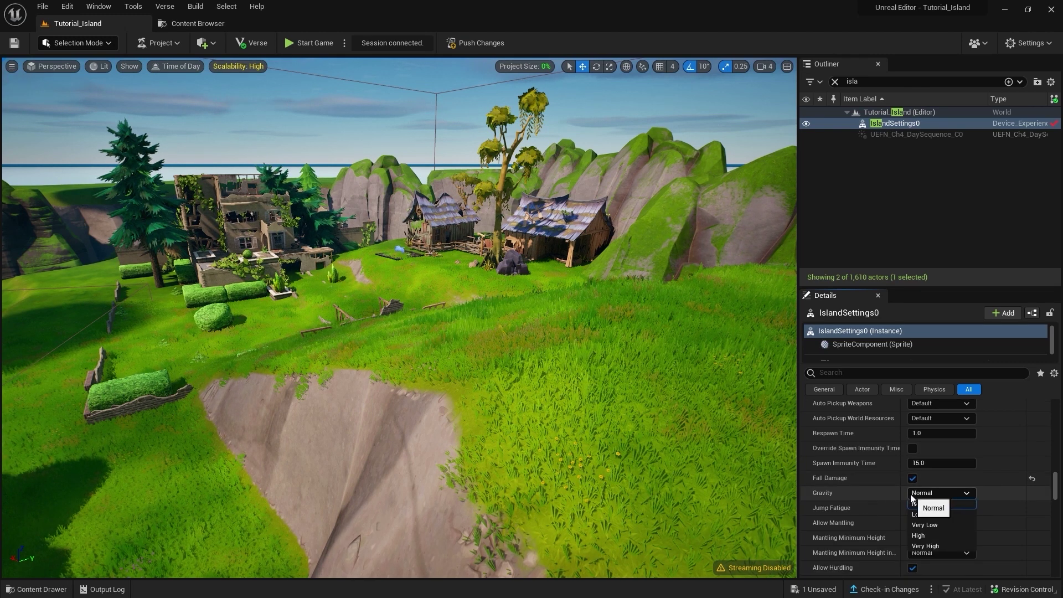
{"action": "left_click", "coordinate": [931, 493]}
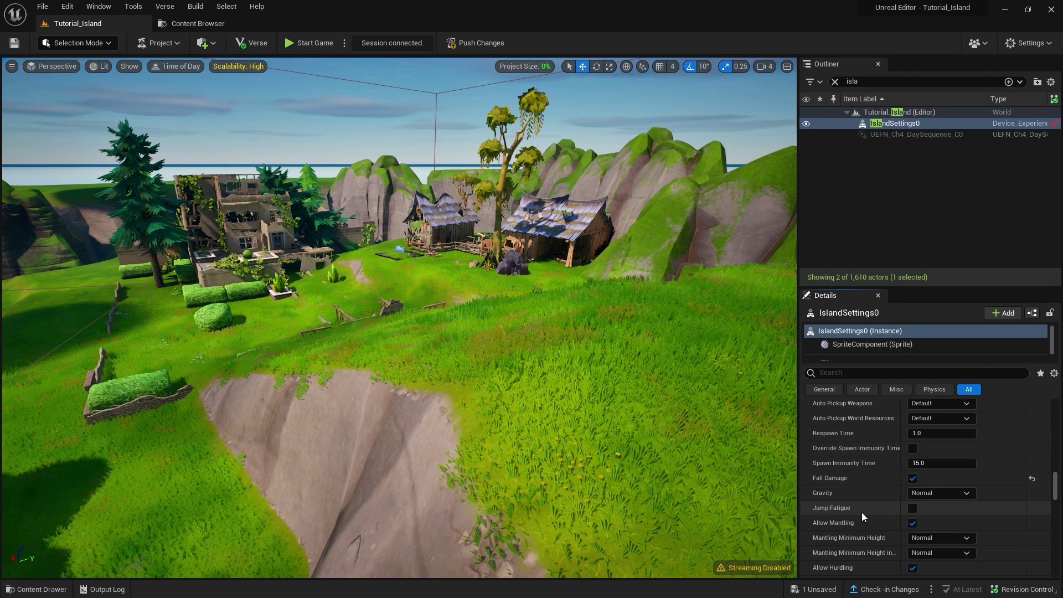
{"action": "scroll", "coordinate": [864, 513], "scroll_direction": "down", "scroll_amount": 3}
{"action": "scroll", "coordinate": [869, 508], "scroll_direction": "down", "scroll_amount": 5}
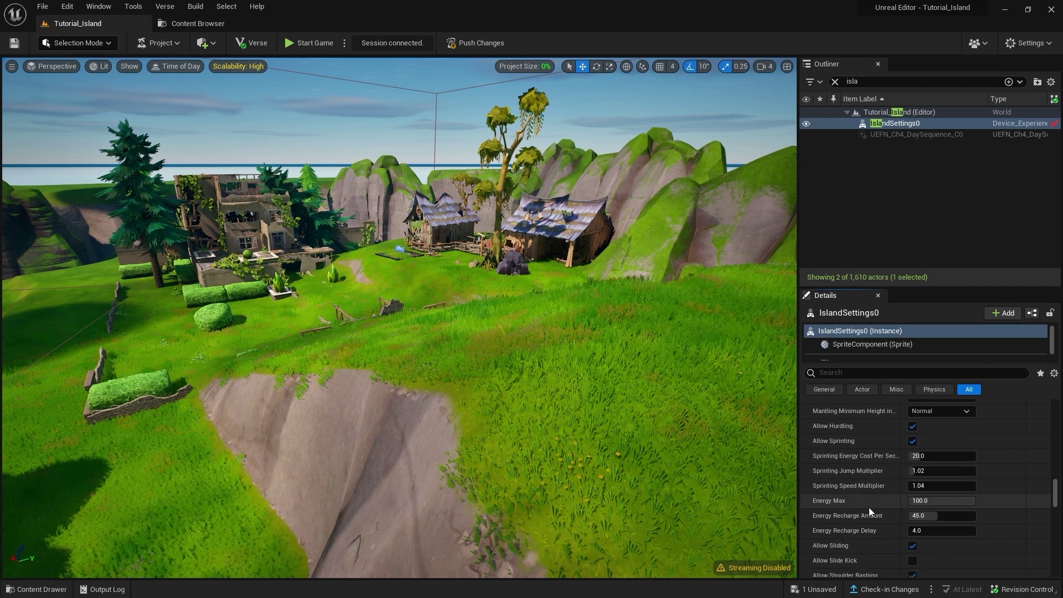
{"action": "scroll", "coordinate": [869, 508], "scroll_direction": "down", "scroll_amount": 2}
{"action": "scroll", "coordinate": [869, 506], "scroll_direction": "down", "scroll_amount": 4}
{"action": "scroll", "coordinate": [873, 500], "scroll_direction": "down", "scroll_amount": 3}
{"action": "scroll", "coordinate": [873, 504], "scroll_direction": "down", "scroll_amount": 3}
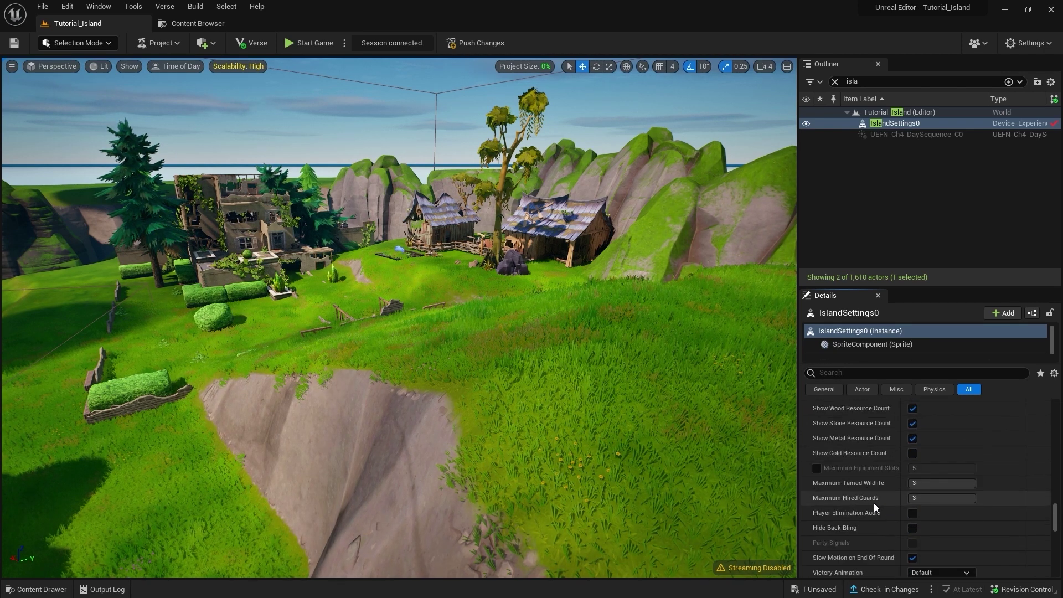
{"action": "scroll", "coordinate": [874, 503], "scroll_direction": "down", "scroll_amount": 3}
{"action": "scroll", "coordinate": [889, 498], "scroll_direction": "down", "scroll_amount": 2}
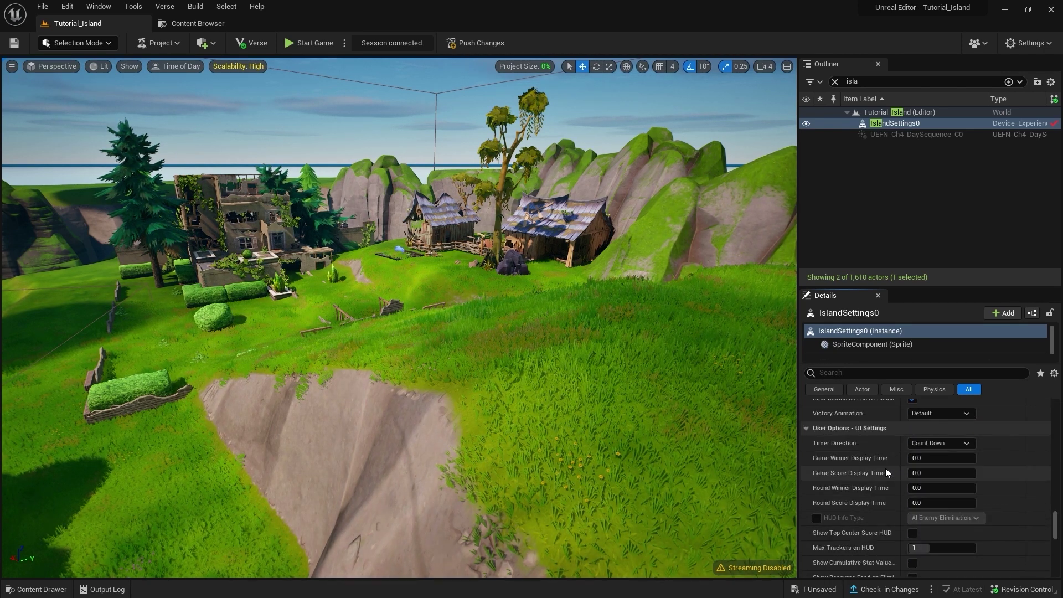
Set Round Score Display Time to 3.0 in UI Settings
{"action": "scroll", "coordinate": [886, 468], "scroll_direction": "up", "scroll_amount": 1}
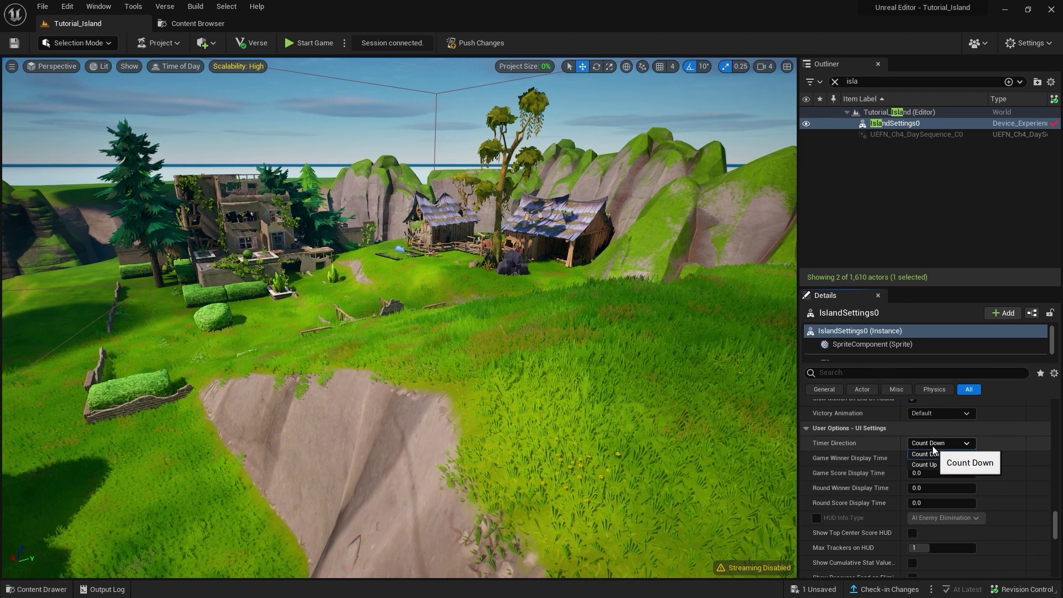
{"action": "left_click", "coordinate": [927, 456]}
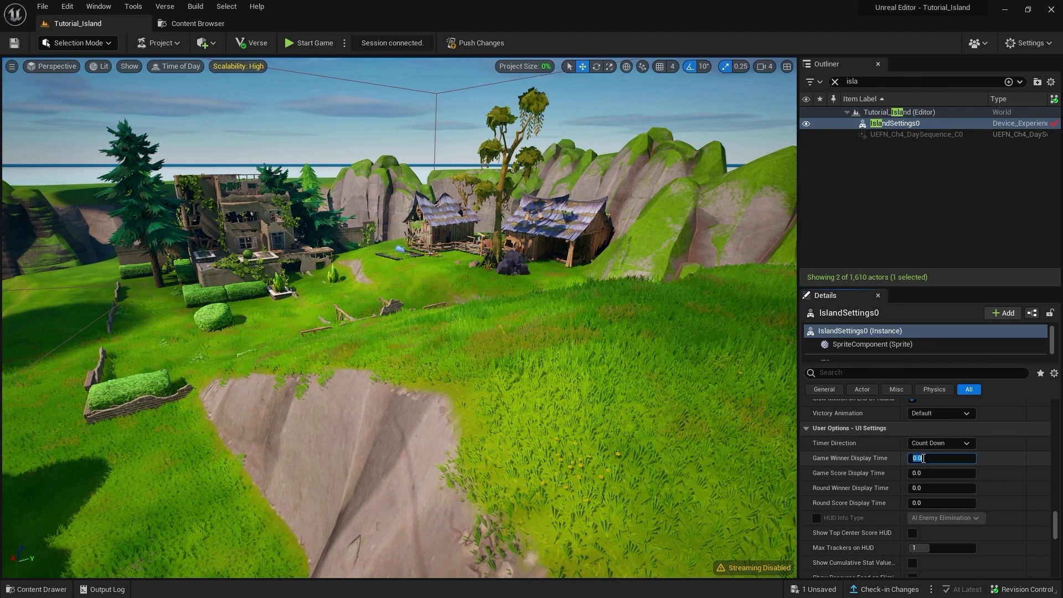
{"action": "scroll", "coordinate": [868, 494], "scroll_direction": "down", "scroll_amount": 1}
{"action": "scroll", "coordinate": [827, 487], "scroll_direction": "up", "scroll_amount": 1}
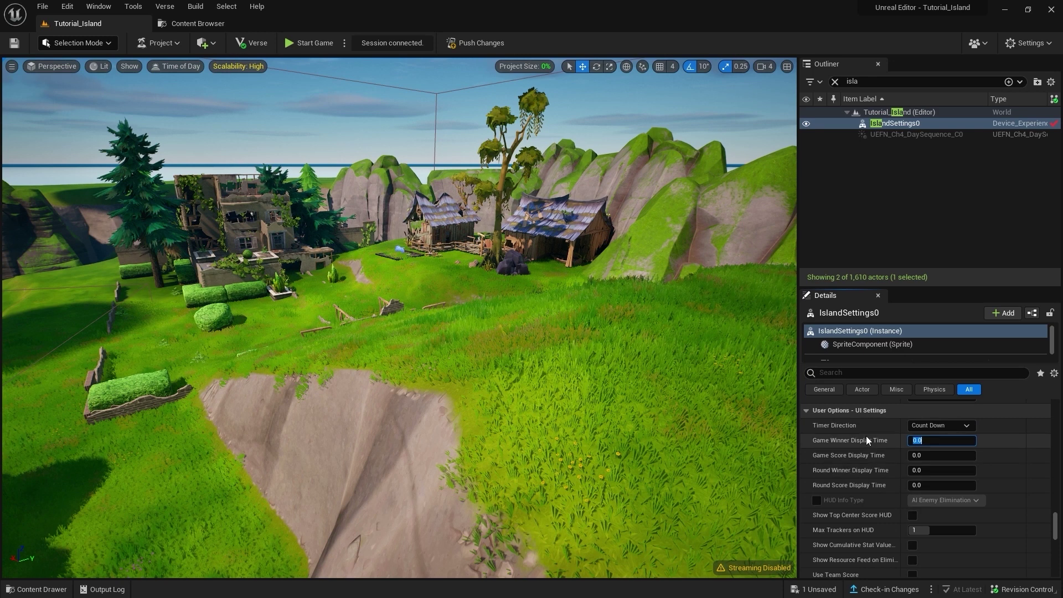
{"action": "left_click", "coordinate": [929, 484]}
{"action": "type", "text": "3"}
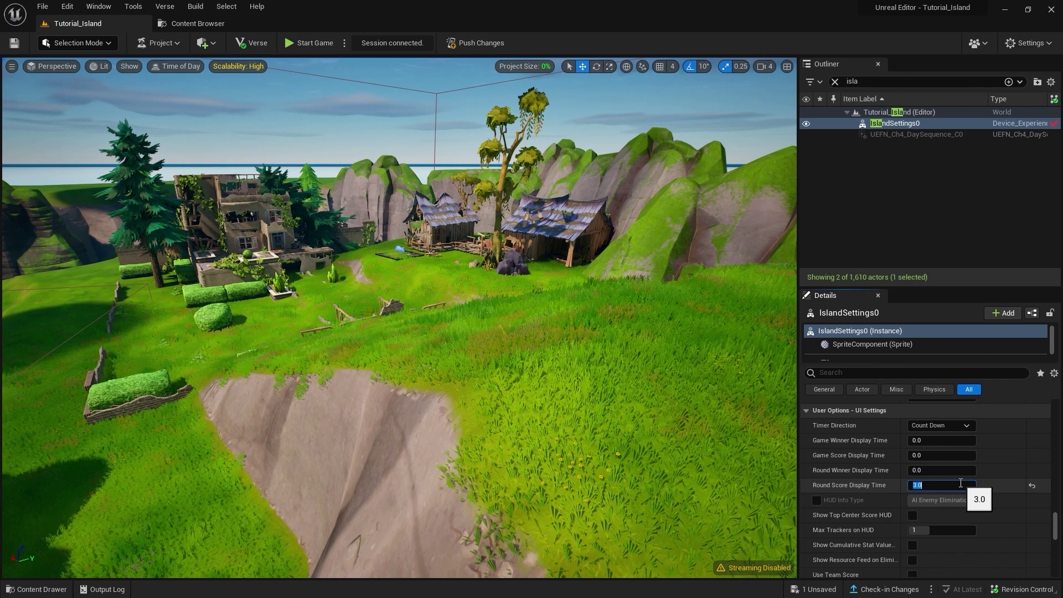
Scroll through the remaining UI Settings options below the score display fields
{"action": "scroll", "coordinate": [878, 471], "scroll_direction": "down", "scroll_amount": 1}
{"action": "scroll", "coordinate": [878, 471], "scroll_direction": "down", "scroll_amount": 1}
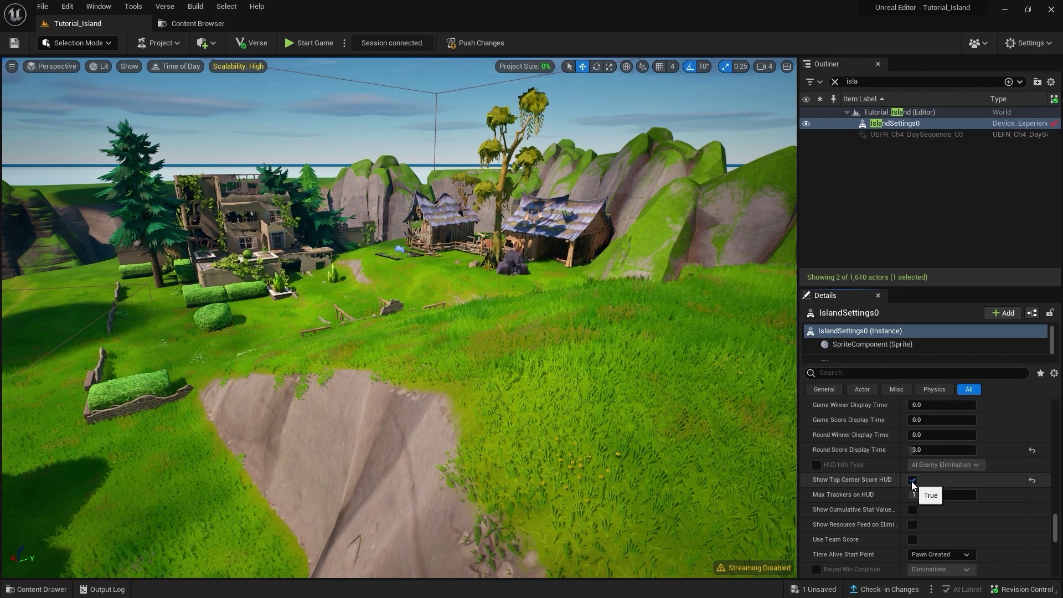
{"action": "scroll", "coordinate": [899, 505], "scroll_direction": "down", "scroll_amount": 1}
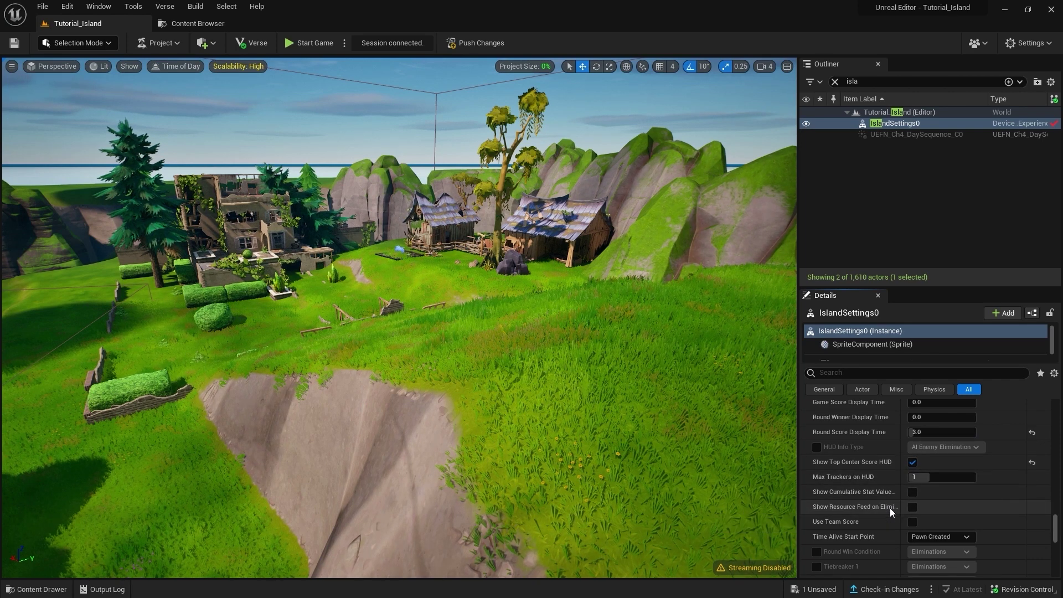
{"action": "scroll", "coordinate": [890, 507], "scroll_direction": "down", "scroll_amount": 2}
{"action": "scroll", "coordinate": [890, 506], "scroll_direction": "down", "scroll_amount": 4}
{"action": "scroll", "coordinate": [889, 507], "scroll_direction": "up", "scroll_amount": 3}
{"action": "scroll", "coordinate": [889, 506], "scroll_direction": "up", "scroll_amount": 3}
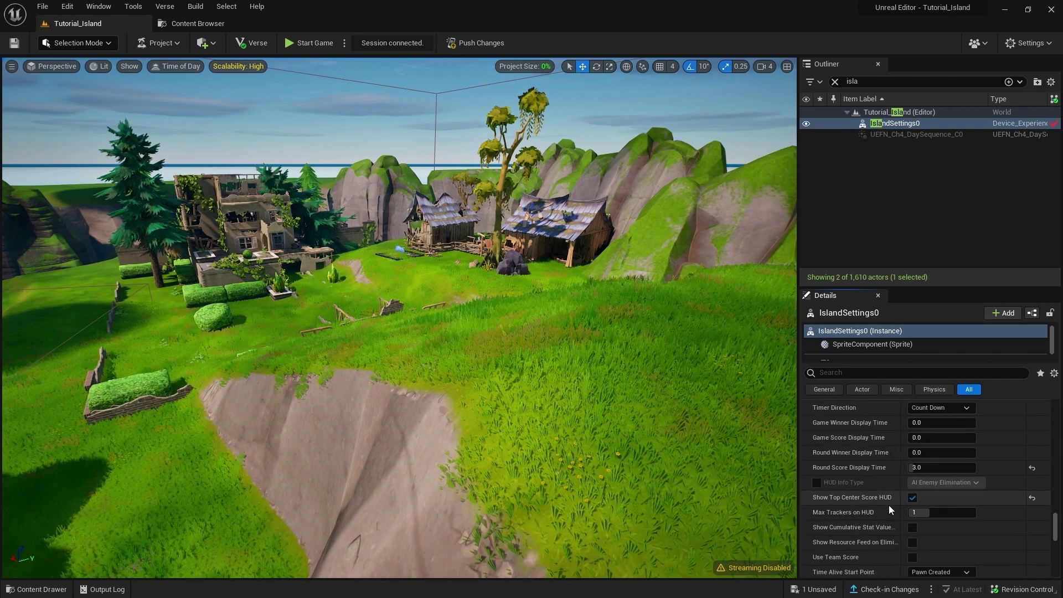
{"action": "scroll", "coordinate": [889, 505], "scroll_direction": "up", "scroll_amount": 1}
{"action": "scroll", "coordinate": [889, 505], "scroll_direction": "down", "scroll_amount": 3}
{"action": "scroll", "coordinate": [889, 505], "scroll_direction": "down", "scroll_amount": 3}
{"action": "scroll", "coordinate": [889, 505], "scroll_direction": "down", "scroll_amount": 3}
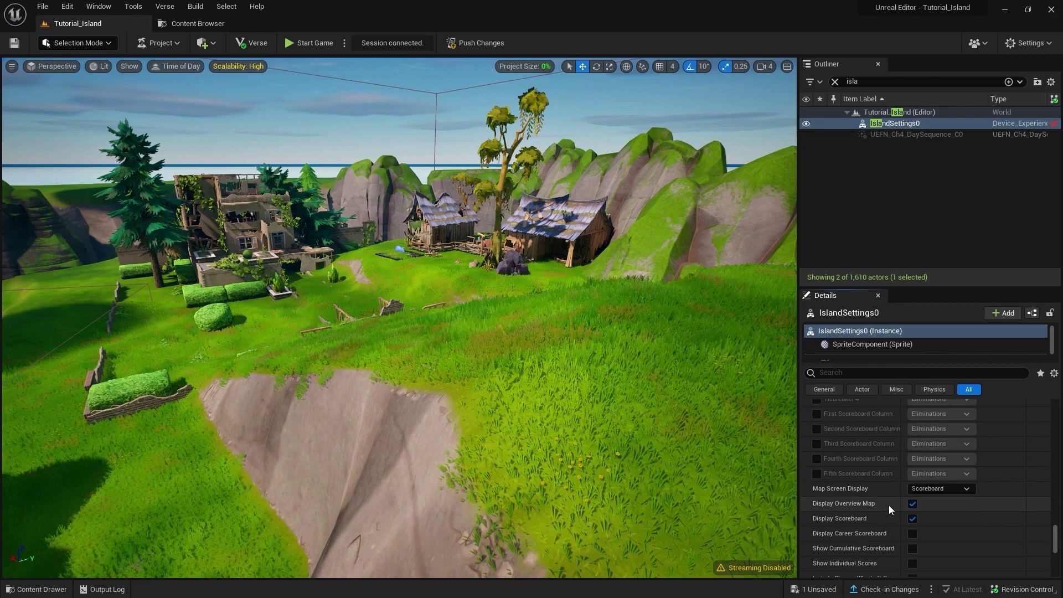
{"action": "scroll", "coordinate": [889, 504], "scroll_direction": "down", "scroll_amount": 4}
{"action": "scroll", "coordinate": [889, 503], "scroll_direction": "down", "scroll_amount": 2}
{"action": "scroll", "coordinate": [879, 503], "scroll_direction": "down", "scroll_amount": 5}
{"action": "scroll", "coordinate": [887, 503], "scroll_direction": "down", "scroll_amount": 3}
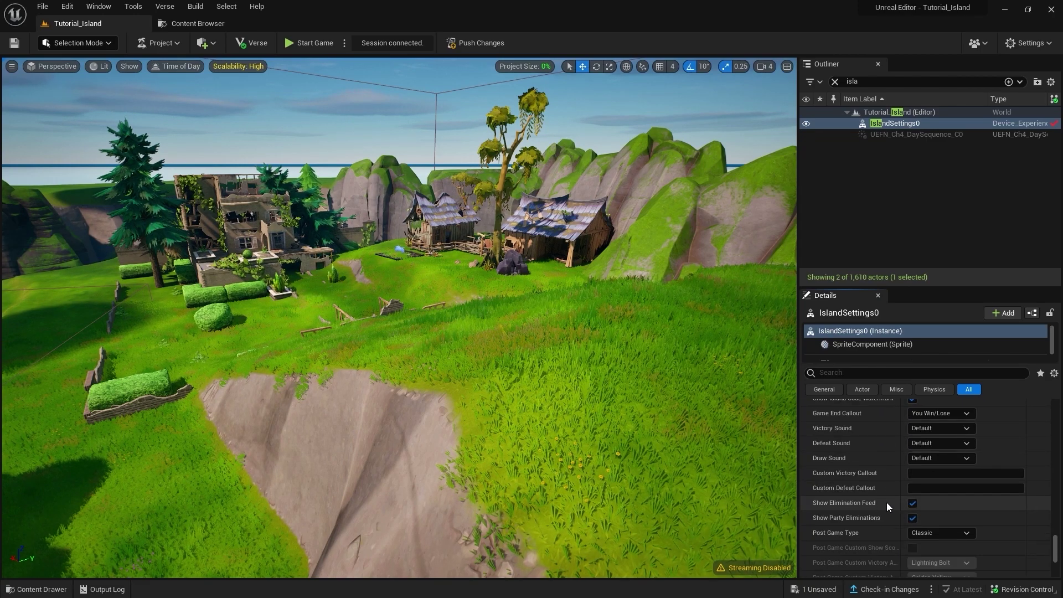
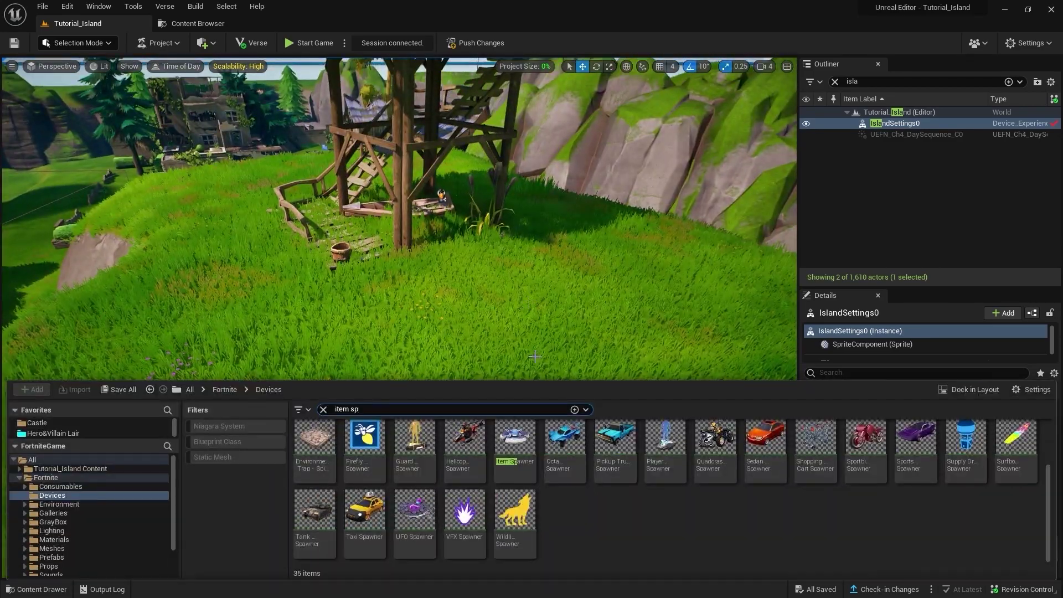
Search the devices for 'class' and drop a Class Designer device into the level
{"action": "left_click", "coordinate": [326, 409]}
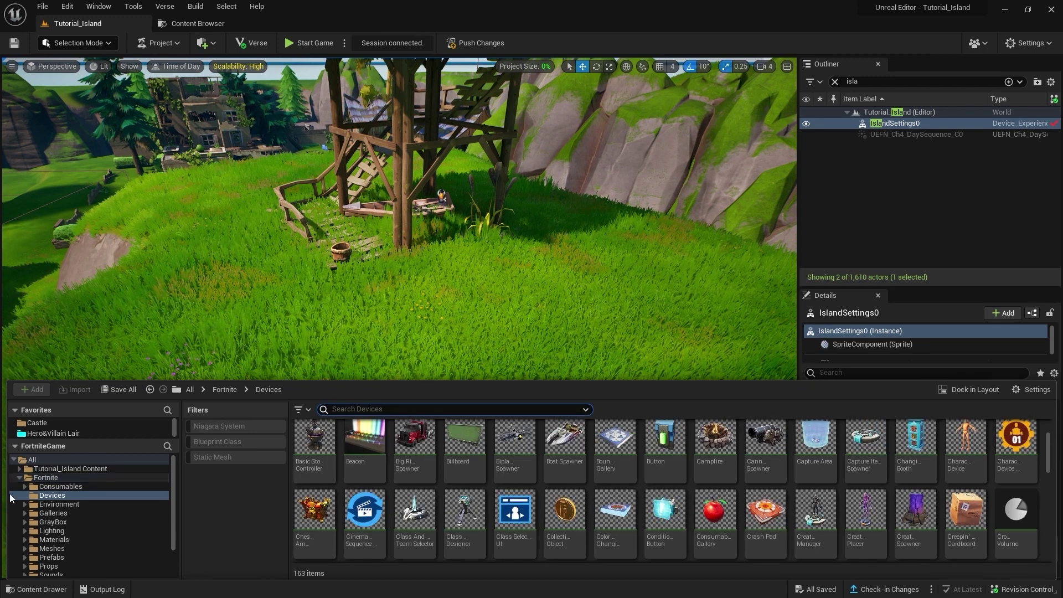
{"action": "type", "text": "class"}
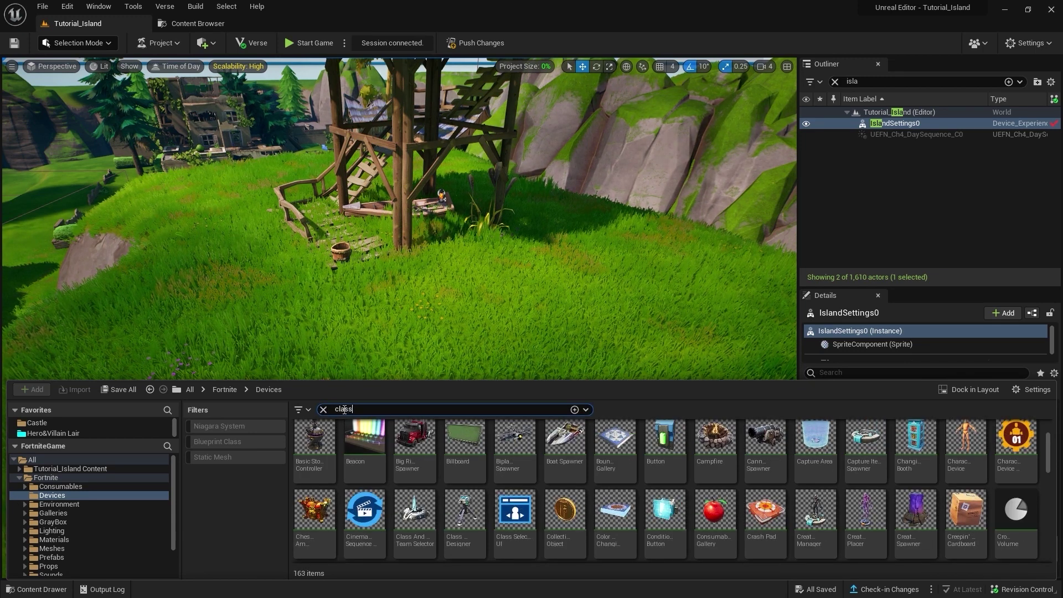
{"action": "left_click", "coordinate": [675, 480]}
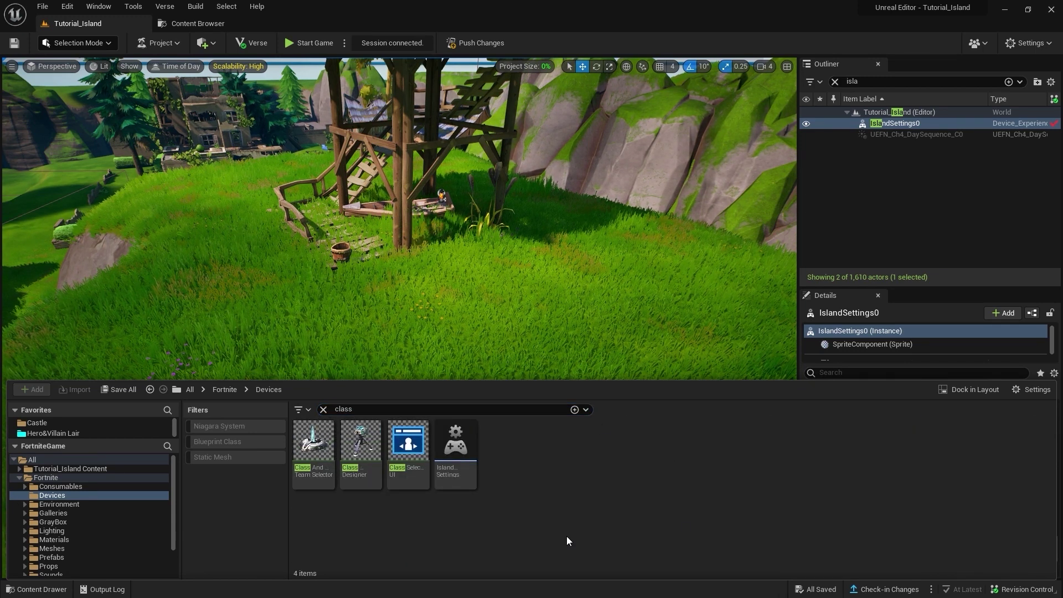
{"action": "mouse_move", "coordinate": [360, 443]}
{"action": "left_mouse_down"}
{"action": "mouse_move", "coordinate": [427, 425]}
{"action": "mouse_move", "coordinate": [609, 304]}
{"action": "left_mouse_up"}
{"action": "right_click_drag", "start_coordinate": [643, 354], "coordinate": [314, 320]}
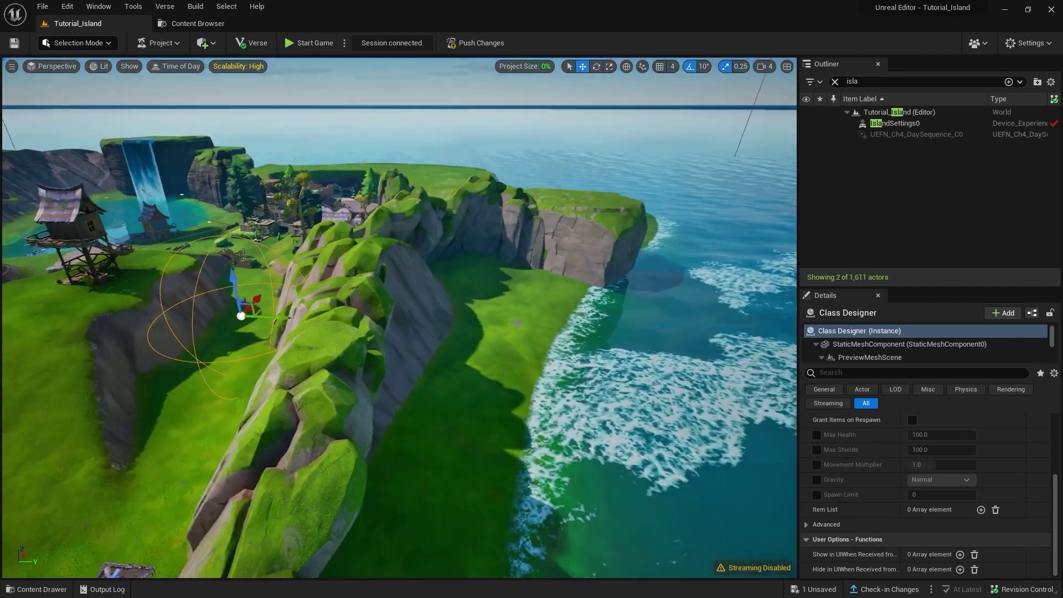
Move the Class Designer along Y beside the shore and name its class HolyKnight
{"action": "right_click_drag", "start_coordinate": [275, 296], "coordinate": [317, 319]}
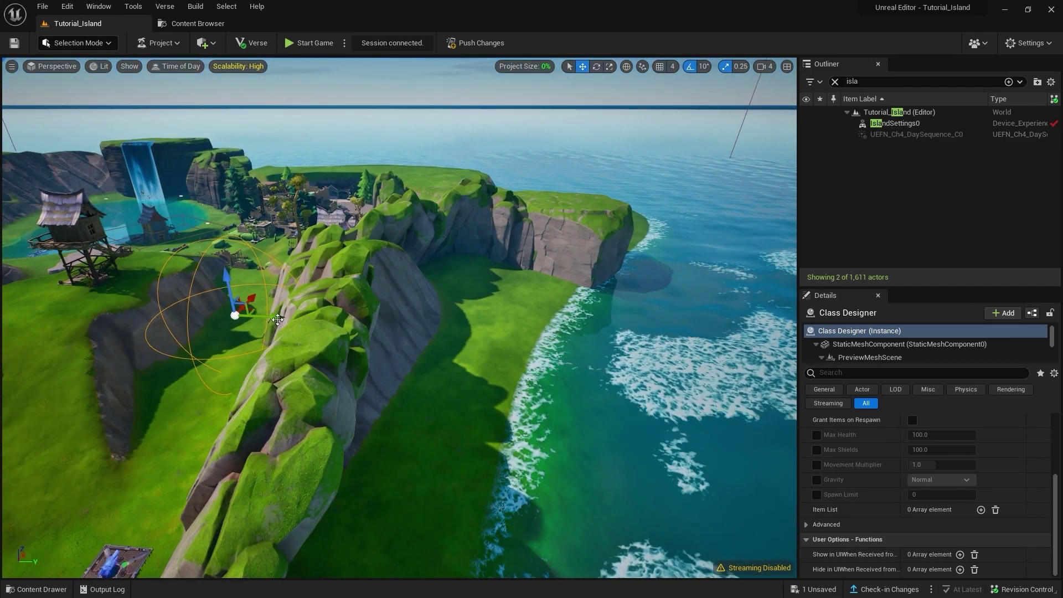
{"action": "mouse_move", "coordinate": [279, 318]}
{"action": "left_mouse_down"}
{"action": "mouse_move", "coordinate": [568, 318]}
{"action": "mouse_move", "coordinate": [521, 355]}
{"action": "left_mouse_up"}
{"action": "key", "text": "f"}
{"action": "scroll", "coordinate": [874, 455], "scroll_direction": "up", "scroll_amount": 3}
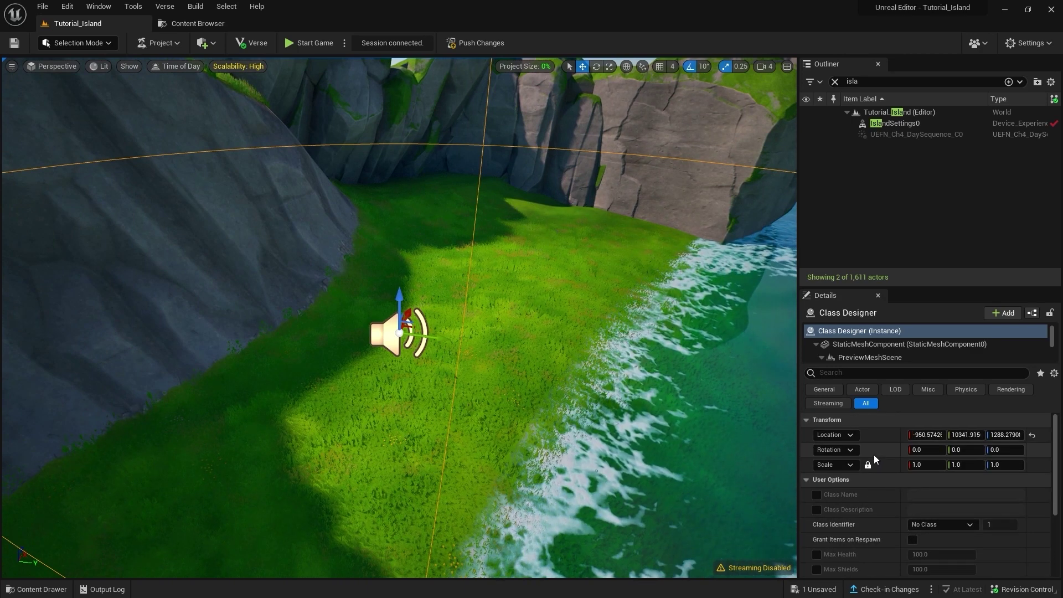
{"action": "left_click", "coordinate": [816, 478]}
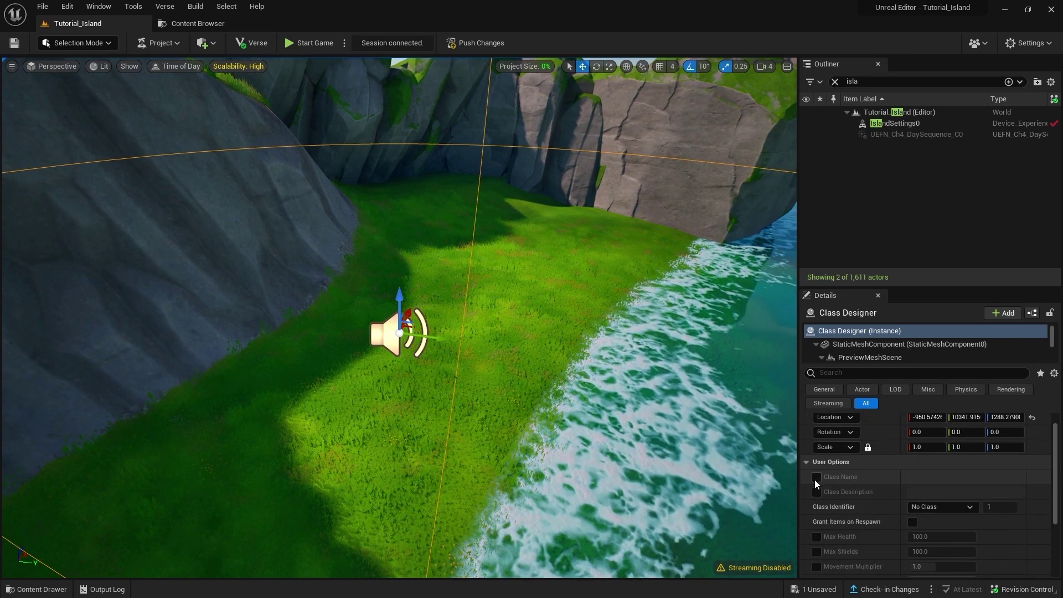
{"action": "left_click", "coordinate": [930, 476]}
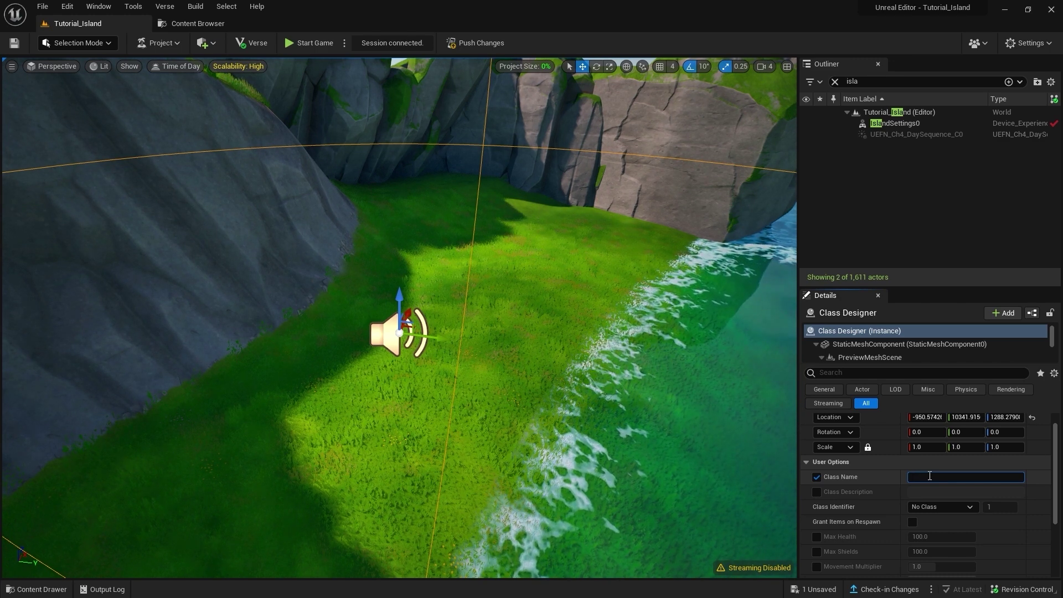
{"action": "type", "text": "Holy"}
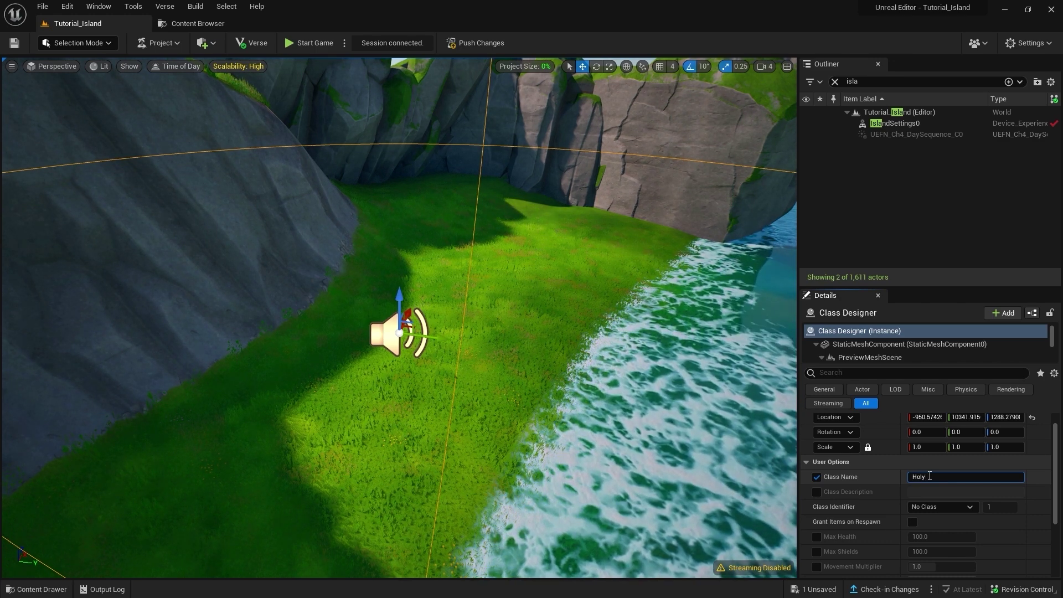
{"action": "type", "text": "Knight"}
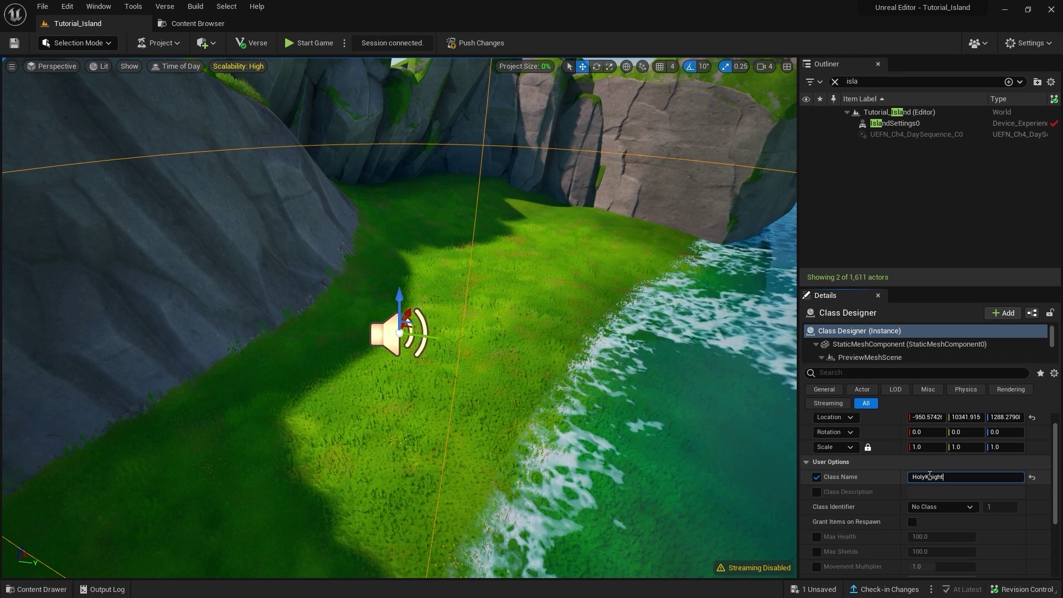
Set Class Identifier to Class Slot, enable Grant Items on Respawn, and add an Item List entry
{"action": "scroll", "coordinate": [919, 485], "scroll_direction": "down", "scroll_amount": 1}
{"action": "scroll", "coordinate": [917, 495], "scroll_direction": "down", "scroll_amount": 1}
{"action": "left_click", "coordinate": [939, 466]}
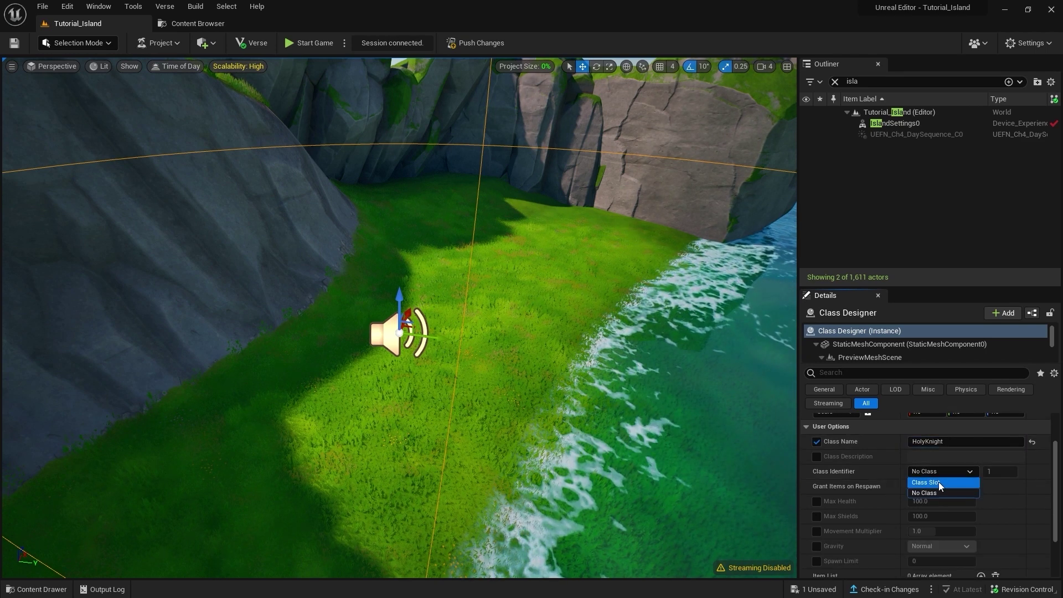
{"action": "left_click", "coordinate": [939, 482]}
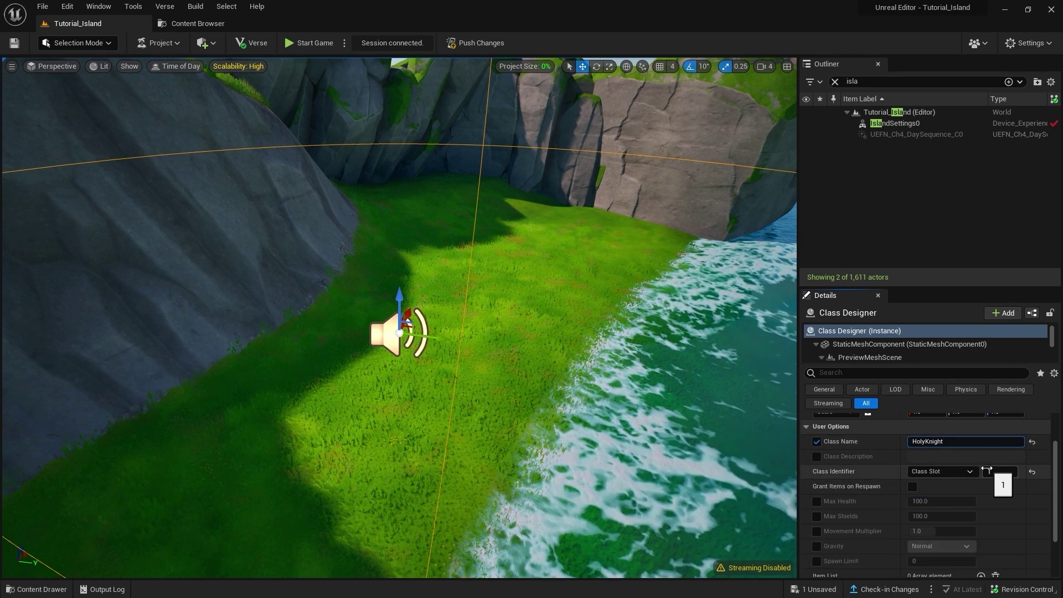
{"action": "scroll", "coordinate": [922, 464], "scroll_direction": "down", "scroll_amount": 2}
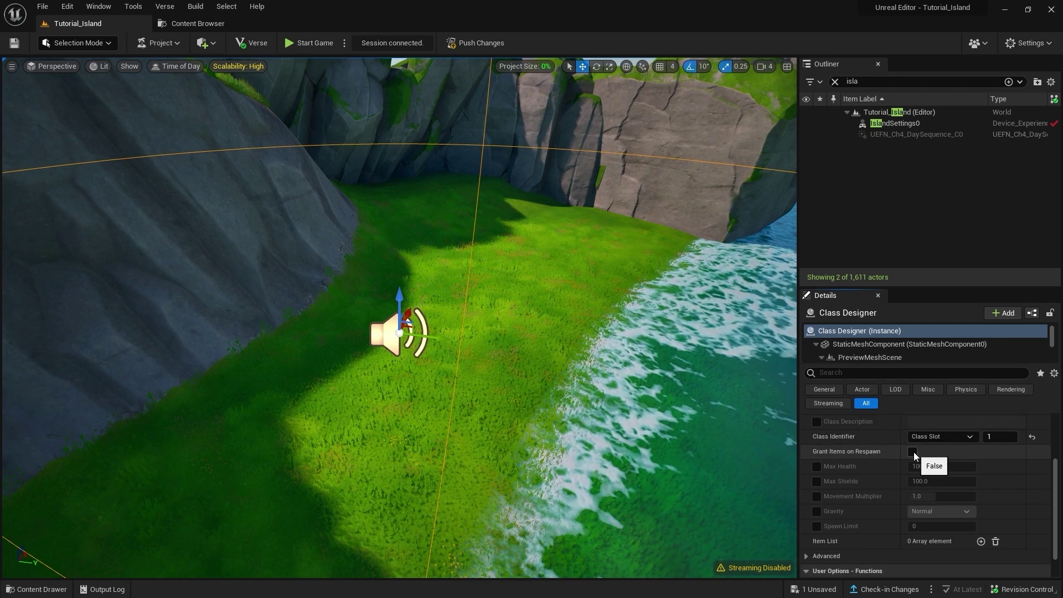
{"action": "left_click", "coordinate": [913, 453]}
{"action": "scroll", "coordinate": [917, 465], "scroll_direction": "down", "scroll_amount": 1}
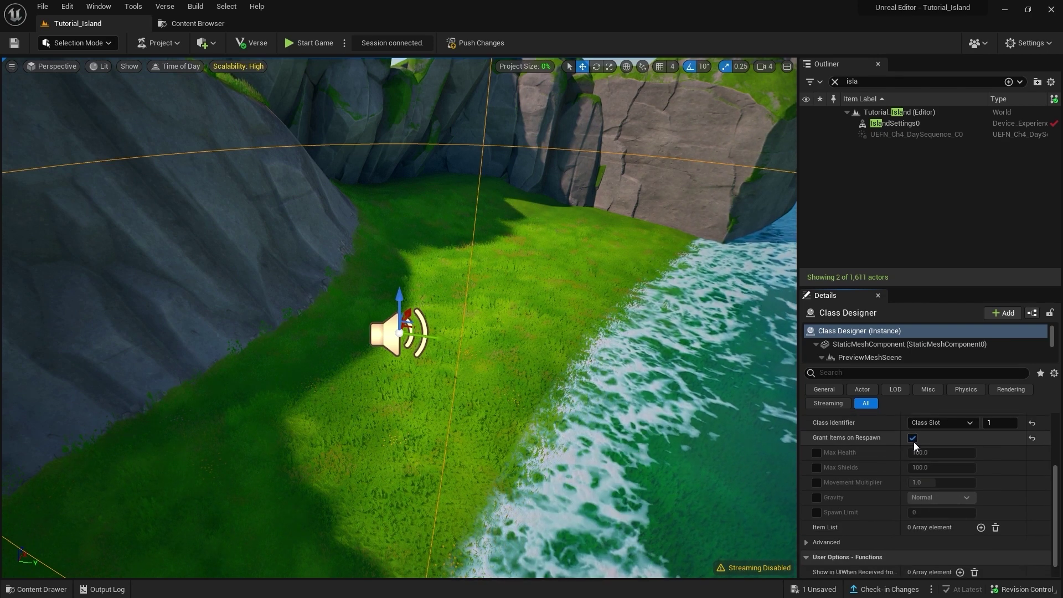
{"action": "scroll", "coordinate": [888, 506], "scroll_direction": "down", "scroll_amount": 1}
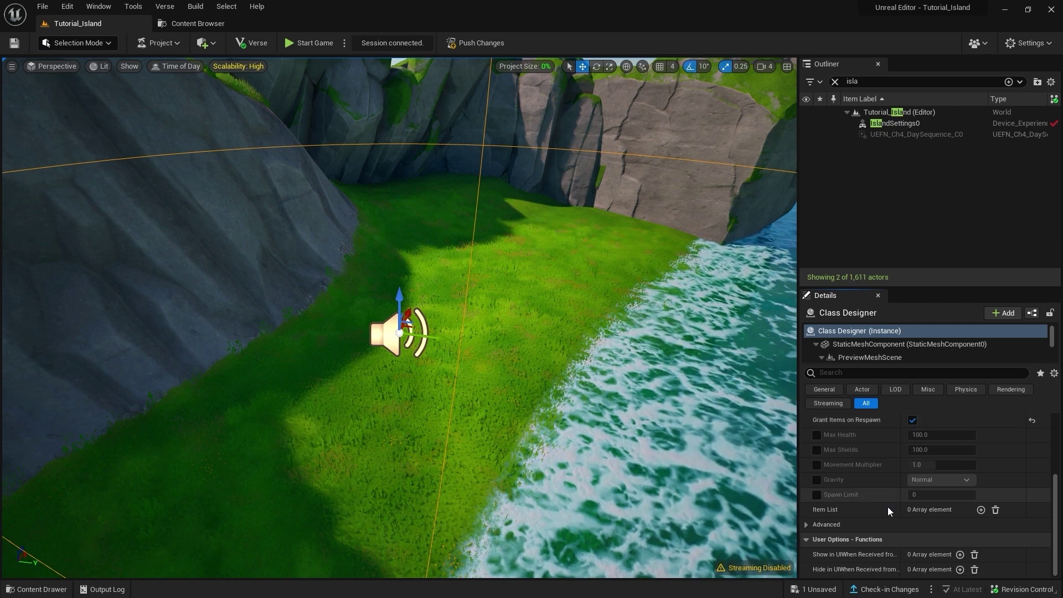
{"action": "left_click", "coordinate": [981, 509]}
Set Item List index 0 to the homing launcher
{"action": "scroll", "coordinate": [820, 510], "scroll_direction": "down", "scroll_amount": 1}
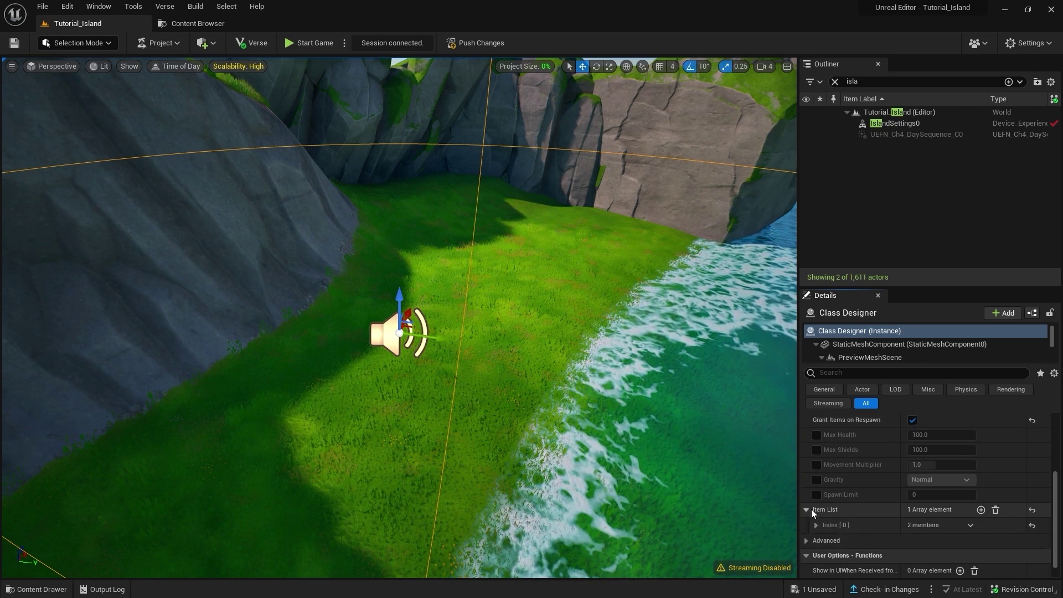
{"action": "left_click", "coordinate": [816, 509]}
{"action": "scroll", "coordinate": [879, 515], "scroll_direction": "down", "scroll_amount": 2}
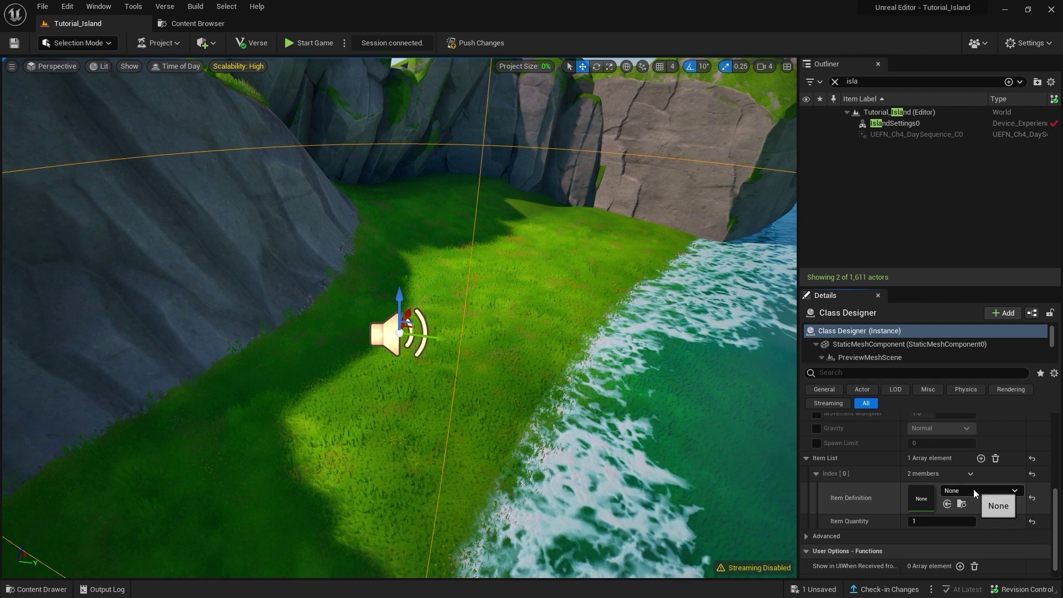
{"action": "left_click", "coordinate": [974, 490]}
{"action": "scroll", "coordinate": [994, 381], "scroll_direction": "down", "scroll_amount": 2}
{"action": "scroll", "coordinate": [989, 395], "scroll_direction": "down", "scroll_amount": 2}
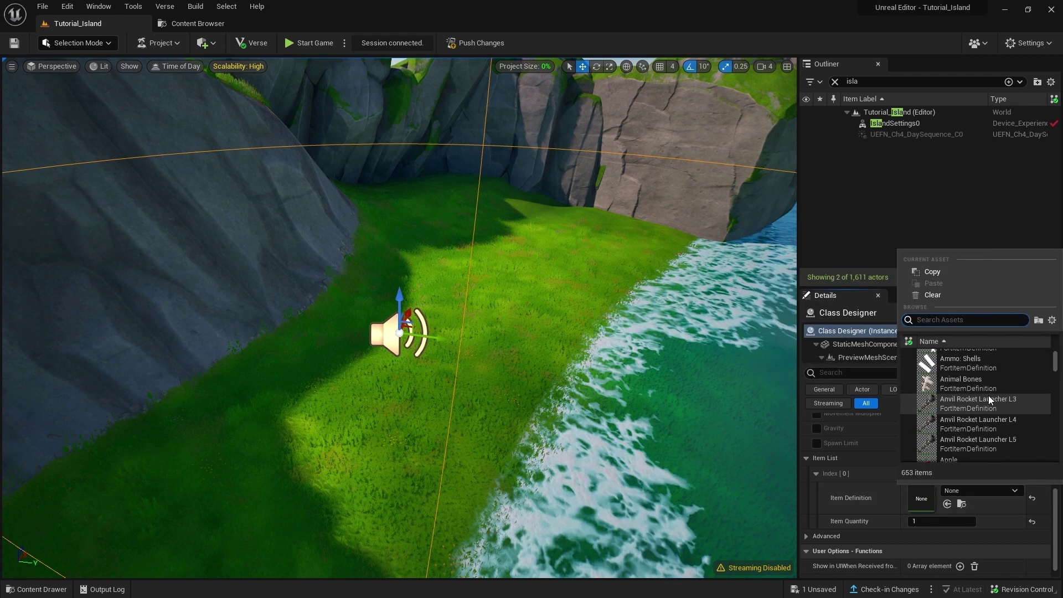
{"action": "left_click", "coordinate": [1003, 407]}
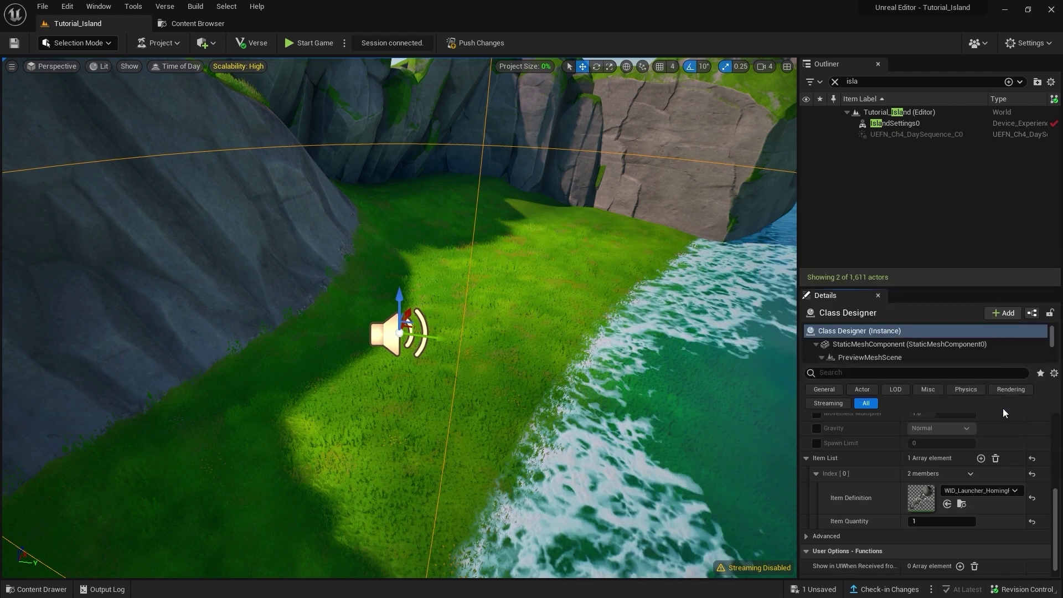
Add a second Item List entry set to Basic Sword
{"action": "left_click", "coordinate": [806, 509]}
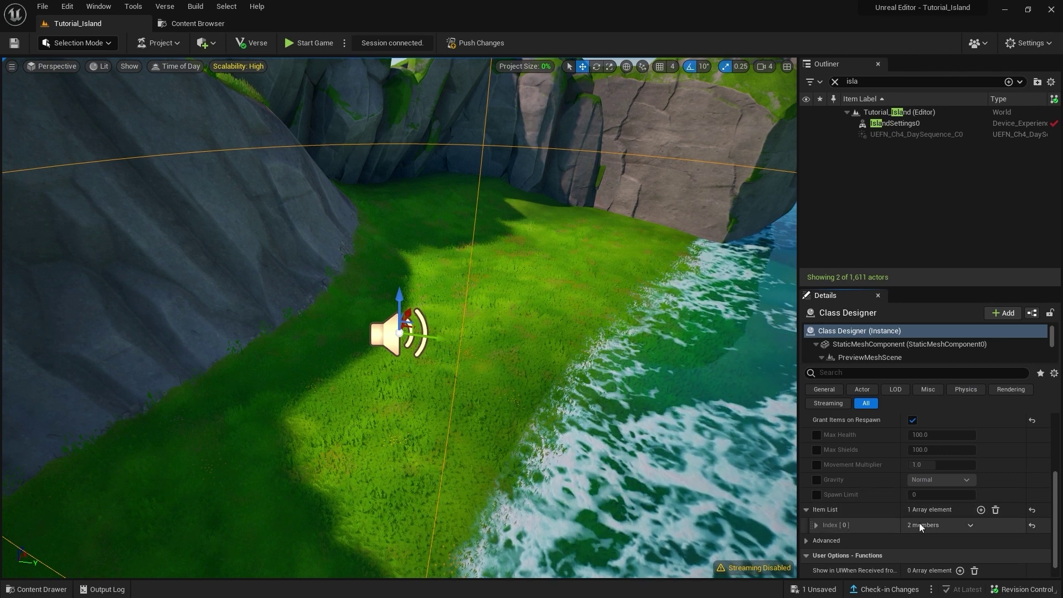
{"action": "left_click", "coordinate": [981, 510]}
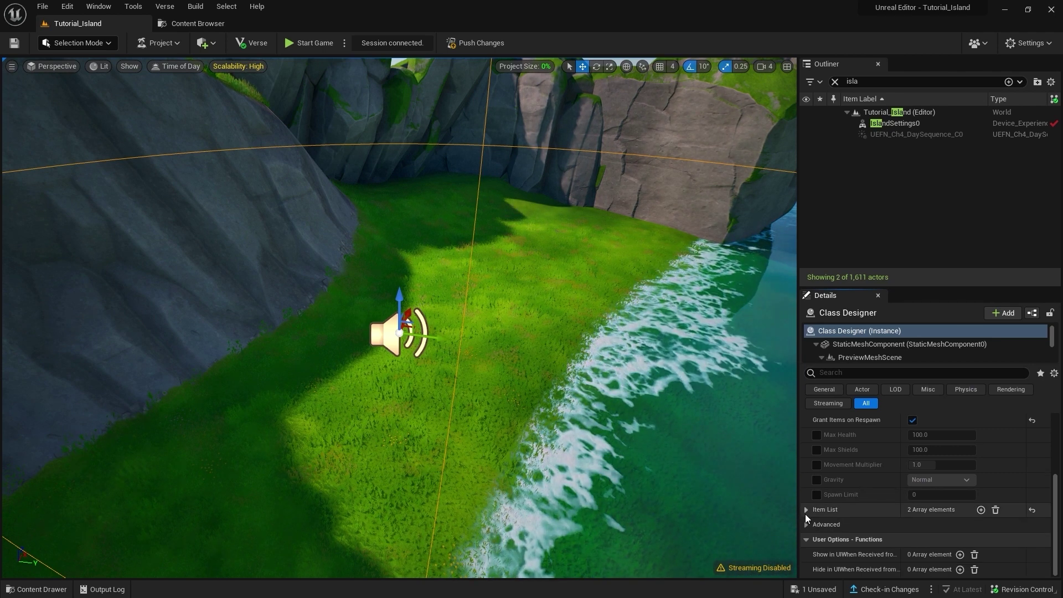
{"action": "left_click", "coordinate": [816, 523]}
{"action": "left_click", "coordinate": [968, 504]}
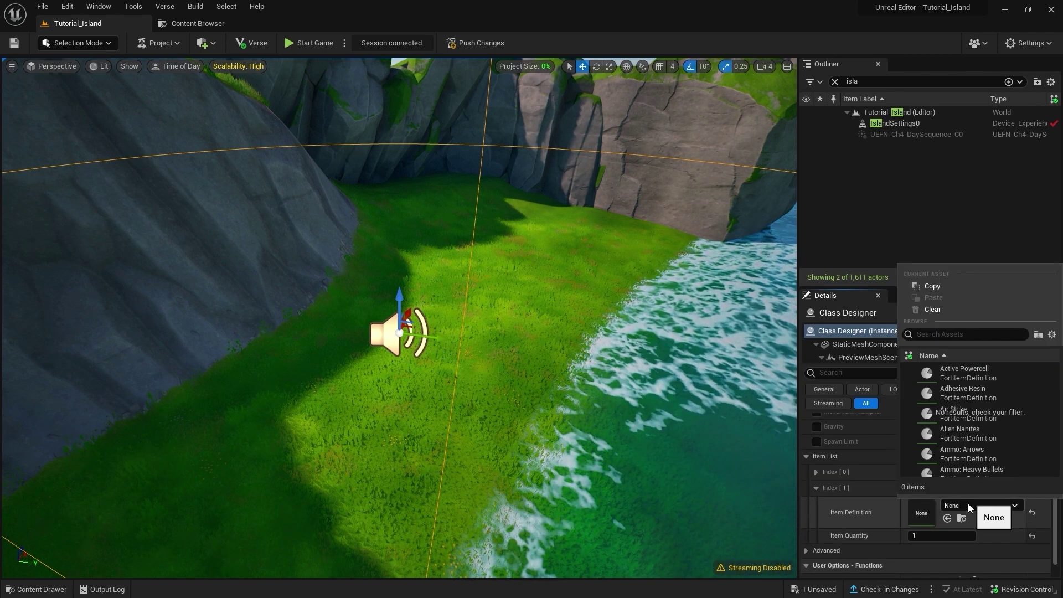
{"action": "left_click", "coordinate": [966, 506]}
{"action": "left_click", "coordinate": [971, 507]}
{"action": "type", "text": "sw"}
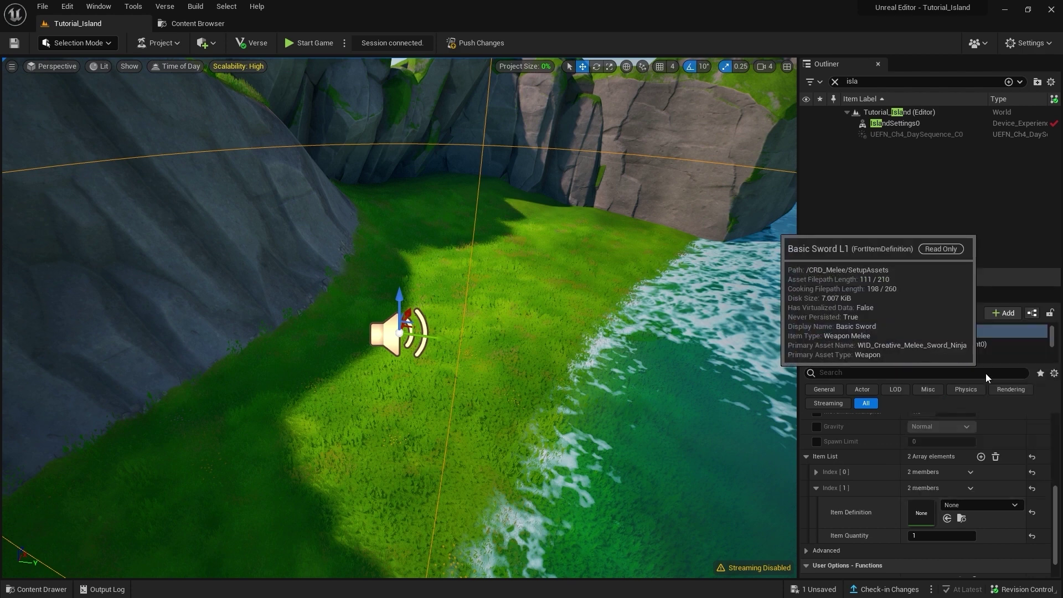
{"action": "left_click", "coordinate": [986, 374]}
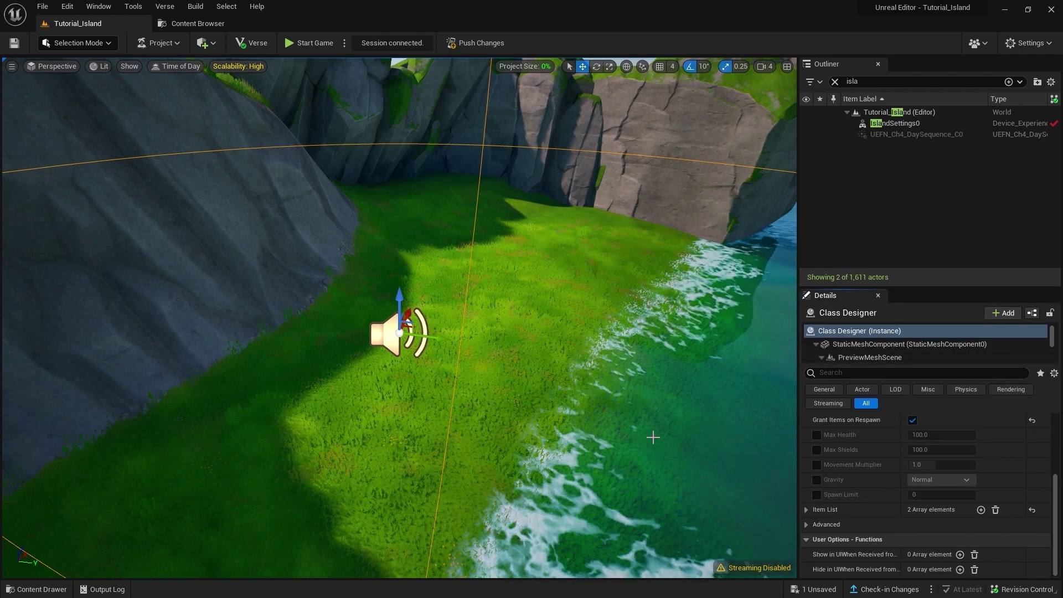
Set the advanced Equip Granted Item option to First Item and pull back to a wide island view
{"action": "left_click", "coordinate": [808, 526]}
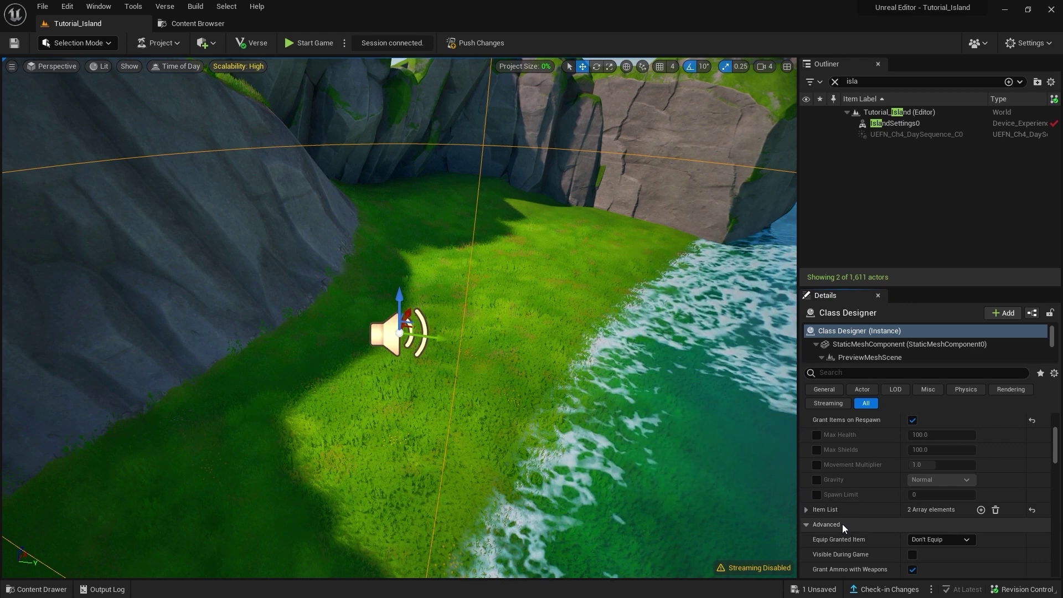
{"action": "mouse_move", "coordinate": [852, 541]}
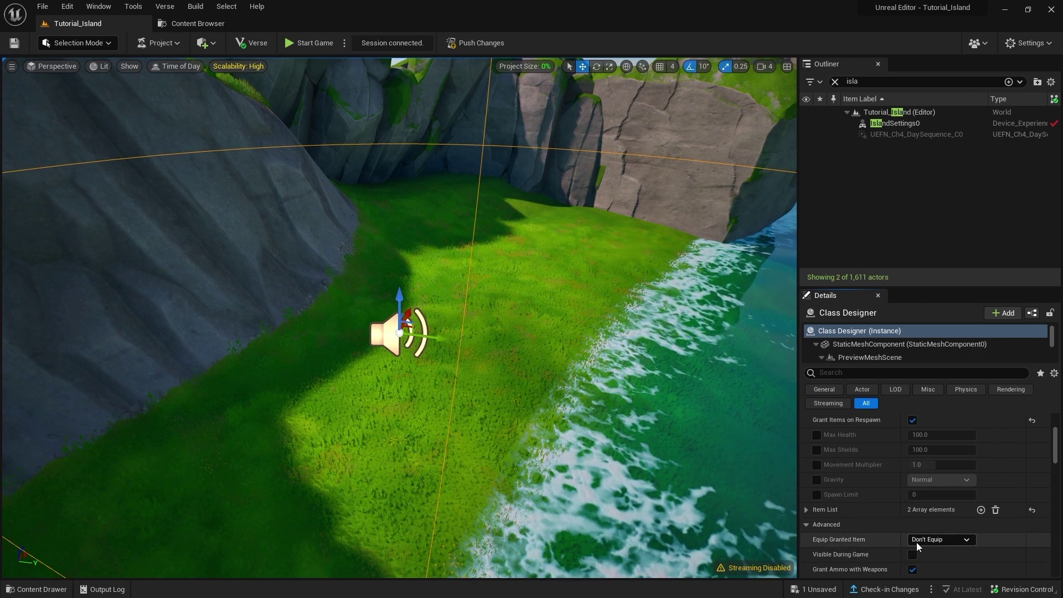
{"action": "left_click", "coordinate": [941, 540]}
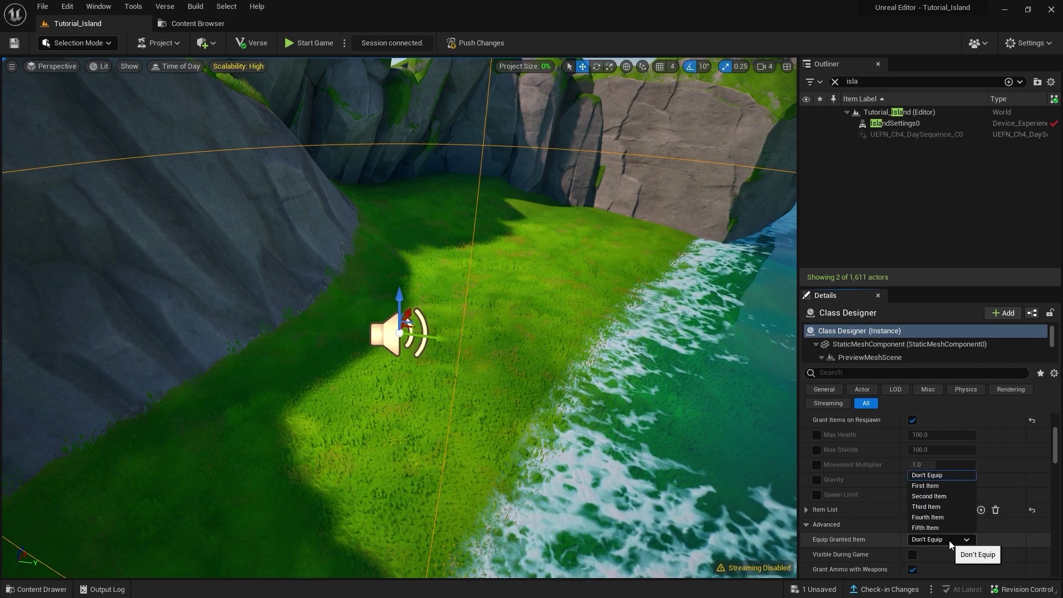
{"action": "left_click", "coordinate": [948, 487]}
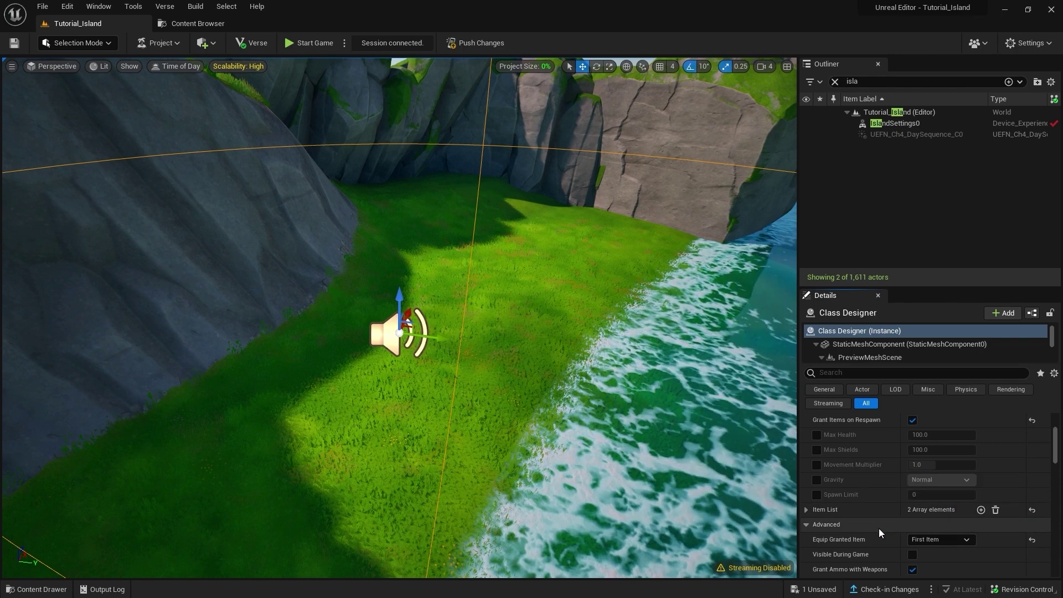
{"action": "scroll", "coordinate": [880, 529], "scroll_direction": "up", "scroll_amount": 5}
{"action": "right_click_drag", "start_coordinate": [600, 460], "coordinate": [599, 460]}
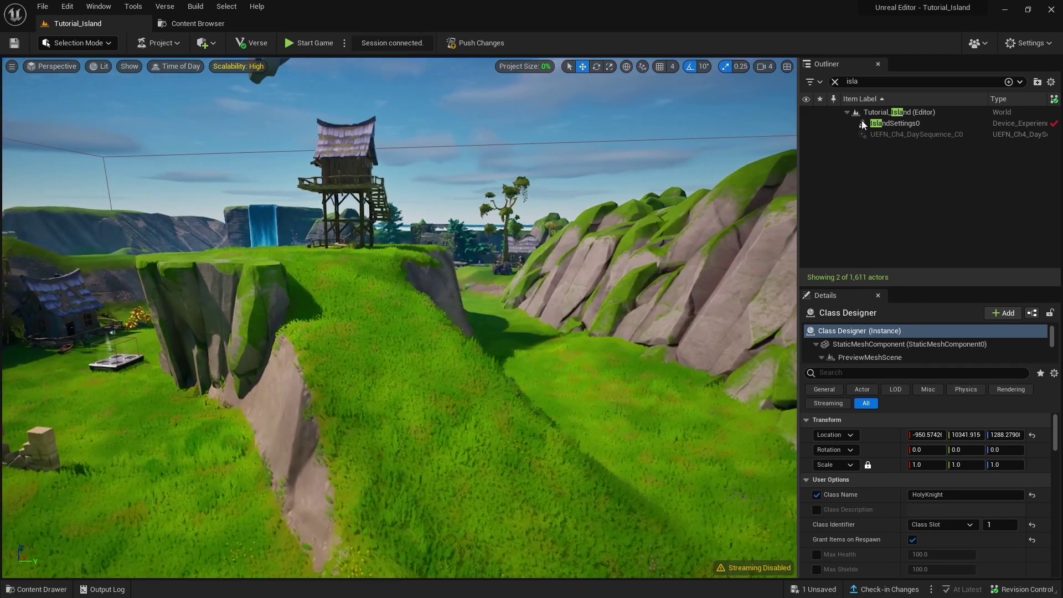
Set IslandSettings0's Default Class Identifier to Class Slot 1
{"action": "left_click", "coordinate": [891, 123]}
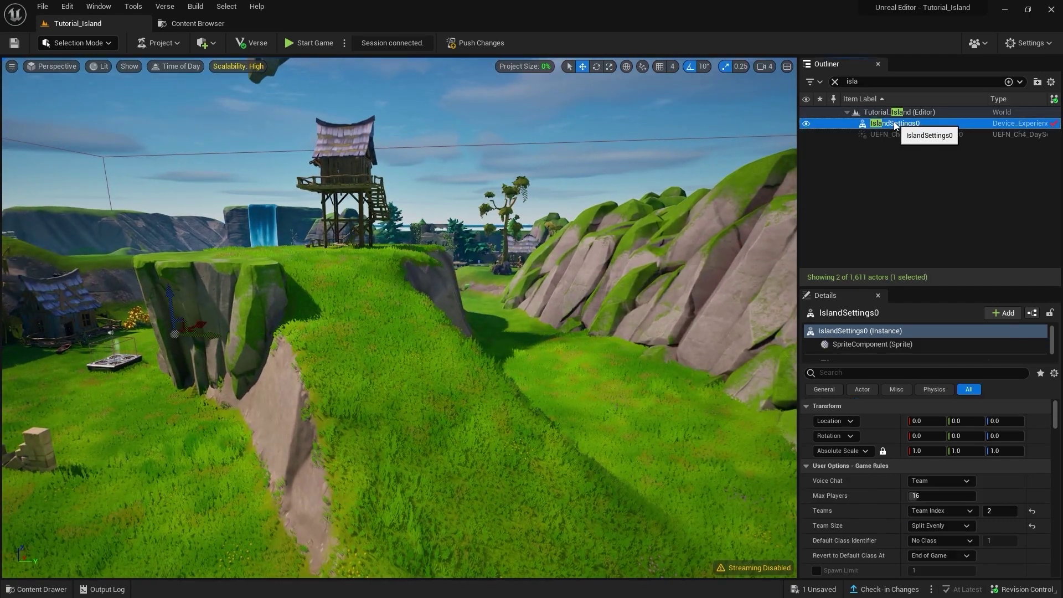
{"action": "double_click", "coordinate": [892, 123]}
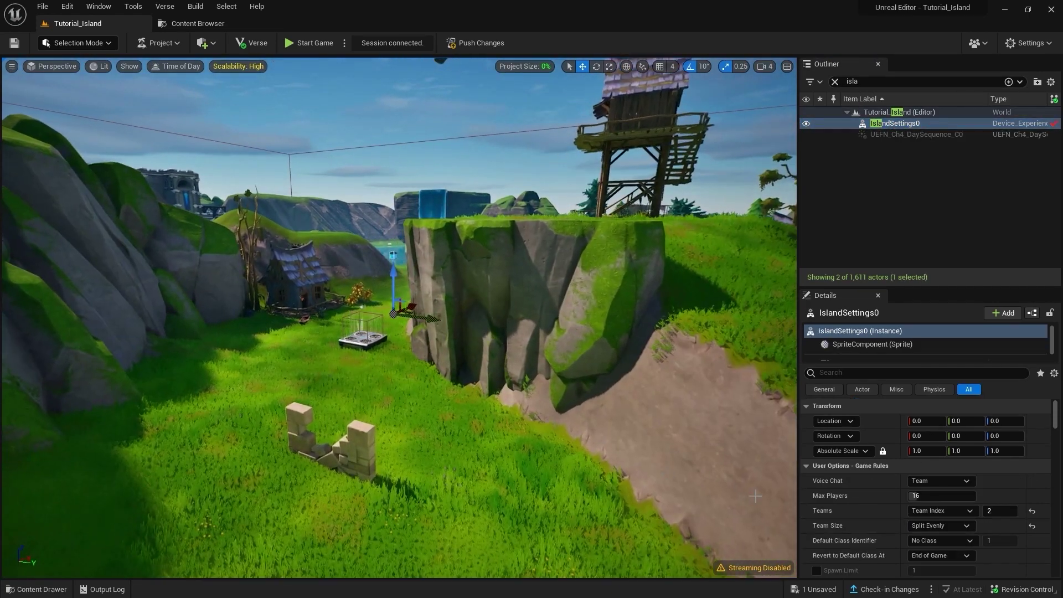
{"action": "scroll", "coordinate": [865, 524], "scroll_direction": "down", "scroll_amount": 1}
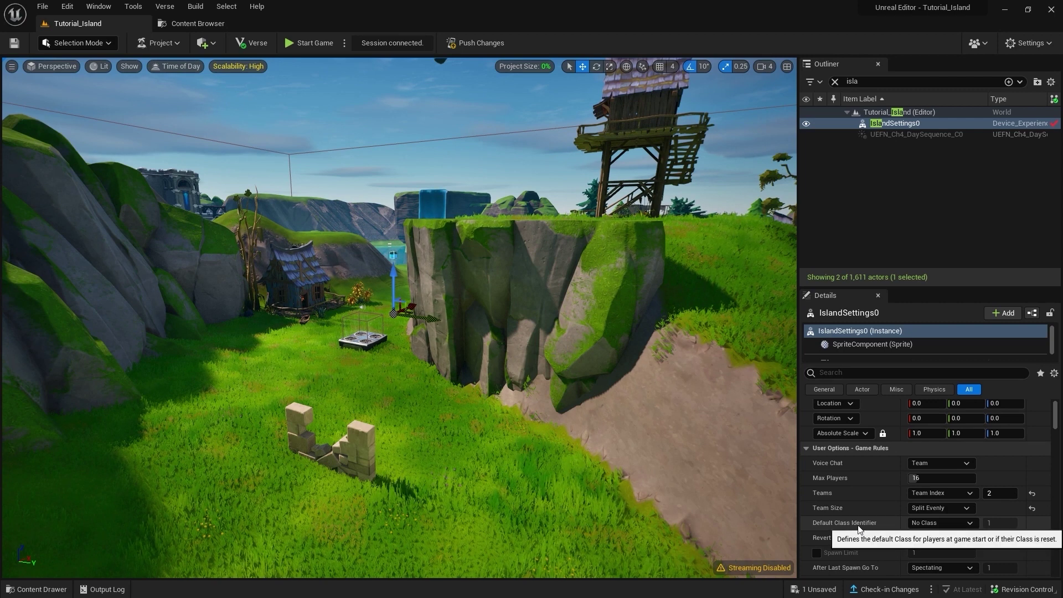
{"action": "left_click", "coordinate": [938, 524]}
{"action": "left_click", "coordinate": [936, 544]}
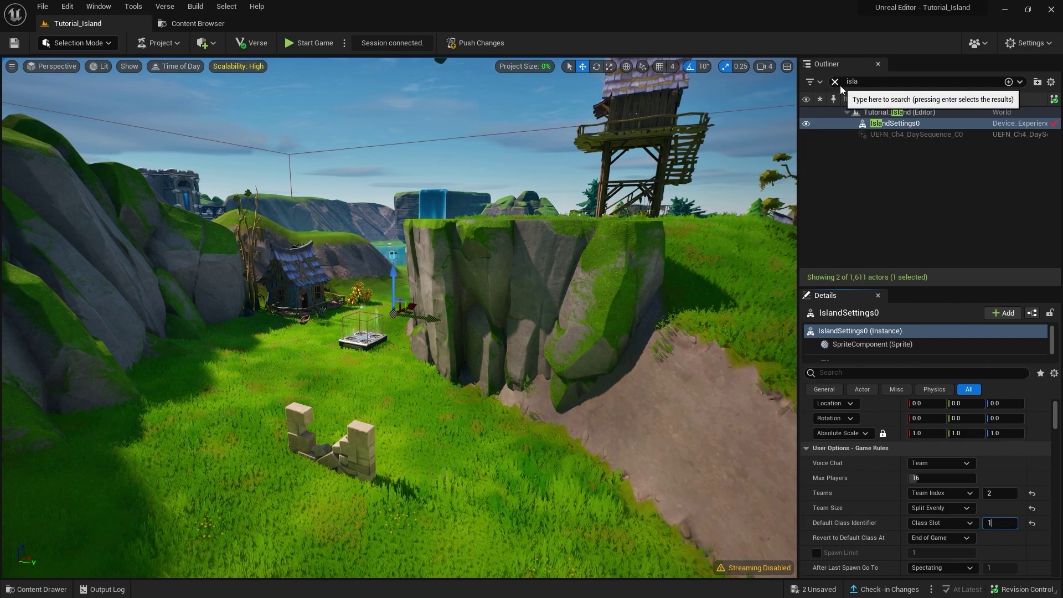
{"action": "right_click_drag", "start_coordinate": [554, 277], "coordinate": [621, 277]}
Push changes to the session, saving the Class Designer and IslandSettings0 assets
{"action": "left_click", "coordinate": [476, 43]}
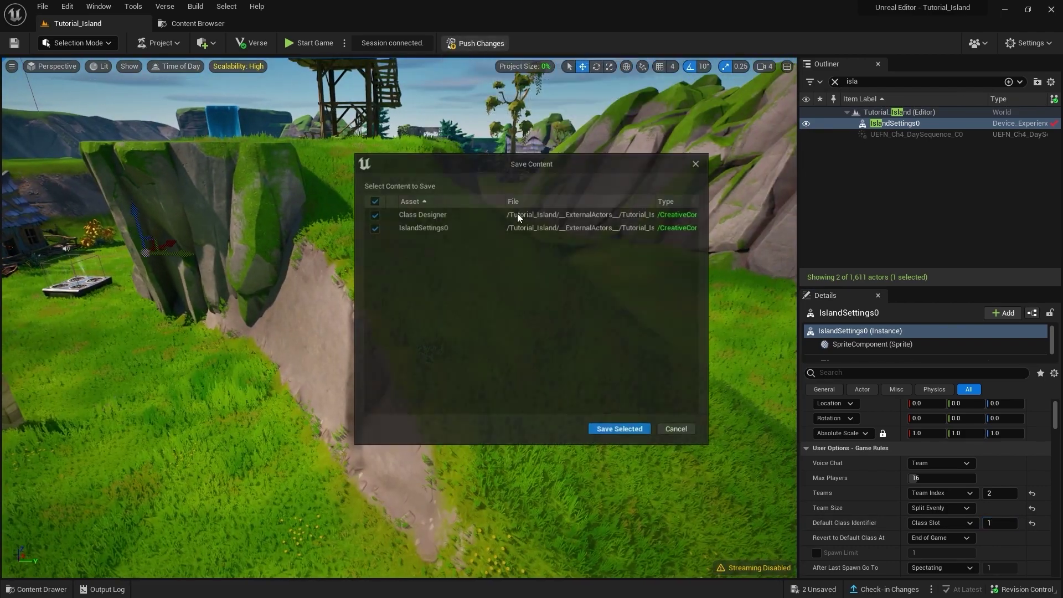
{"action": "left_click", "coordinate": [609, 431]}
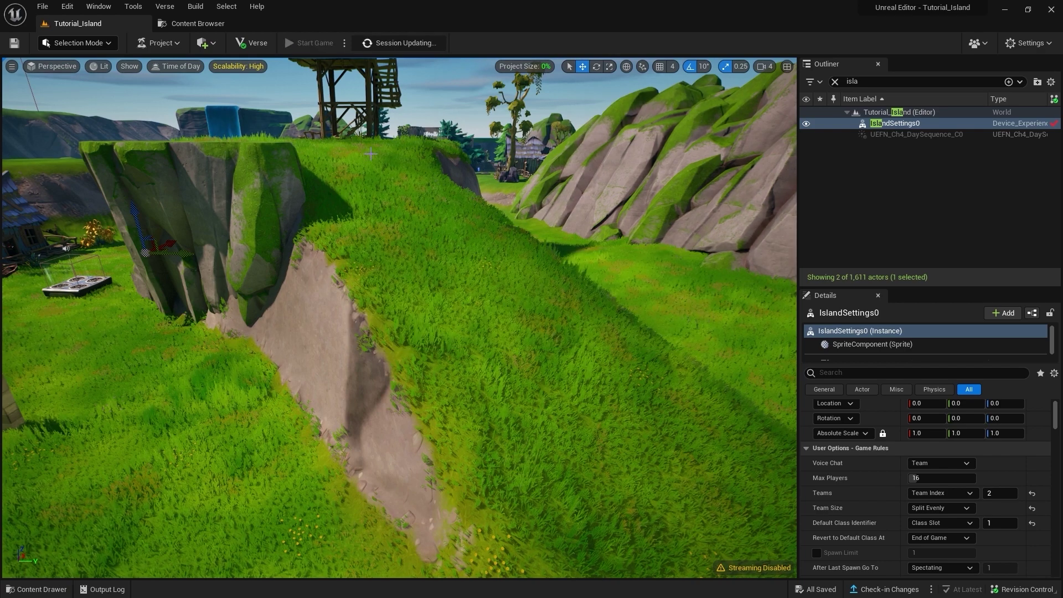
{"action": "right_click_drag", "start_coordinate": [366, 277], "coordinate": [366, 260]}
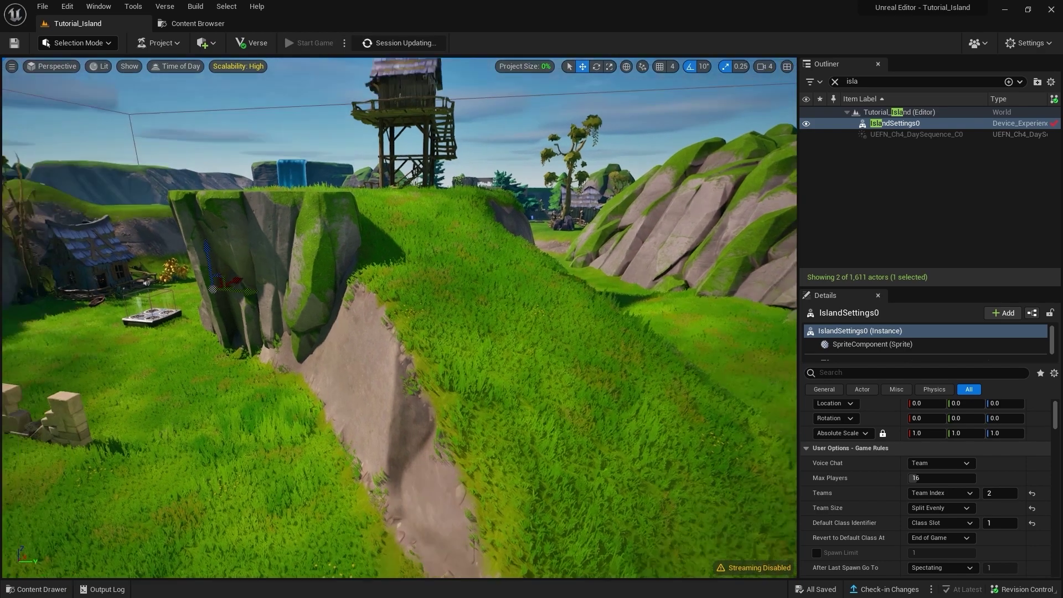
Fly the view toward the watchtower over the cliffs and bring up the device library
{"action": "right_click_drag", "start_coordinate": [413, 100], "coordinate": [421, 100]}
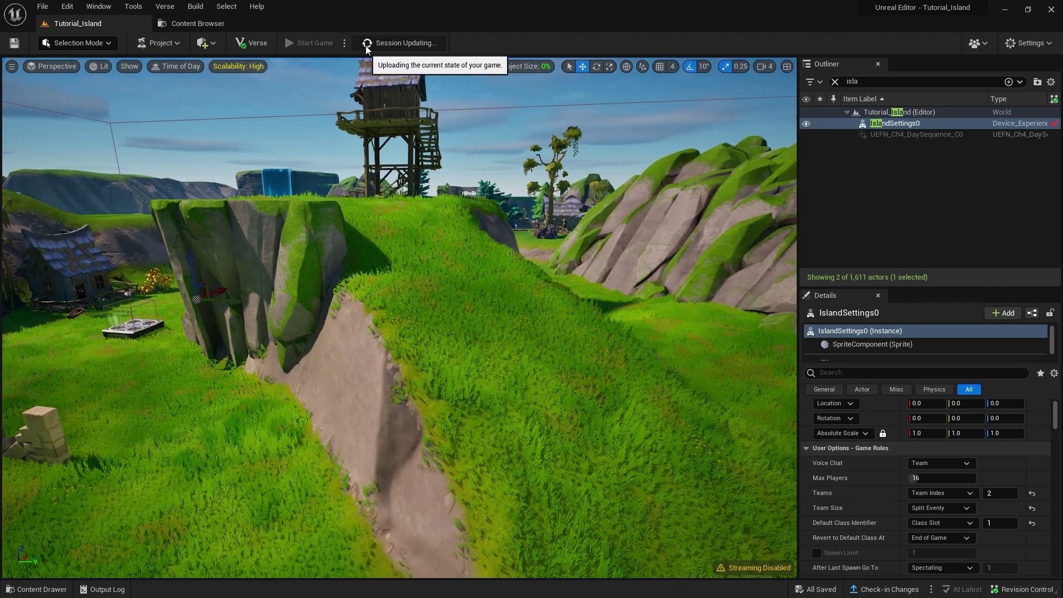
{"action": "right_click_drag", "start_coordinate": [482, 299], "coordinate": [490, 310]}
{"action": "key", "text": "ctrl+space"}
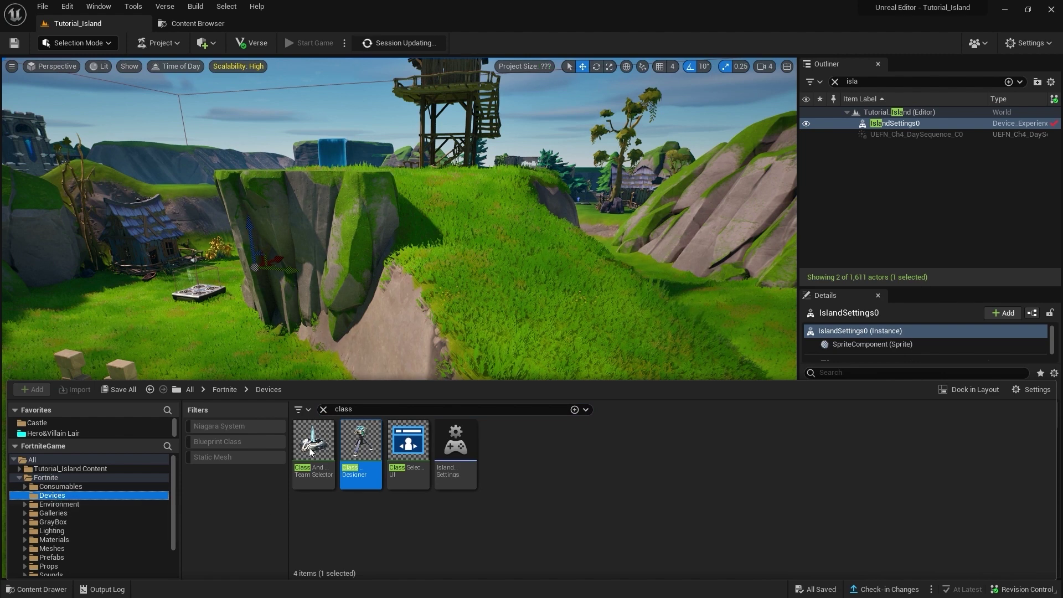
Clear the 'class' search, browse all devices, then close the drawer to view the hill and watchtower
{"action": "left_click", "coordinate": [324, 410]}
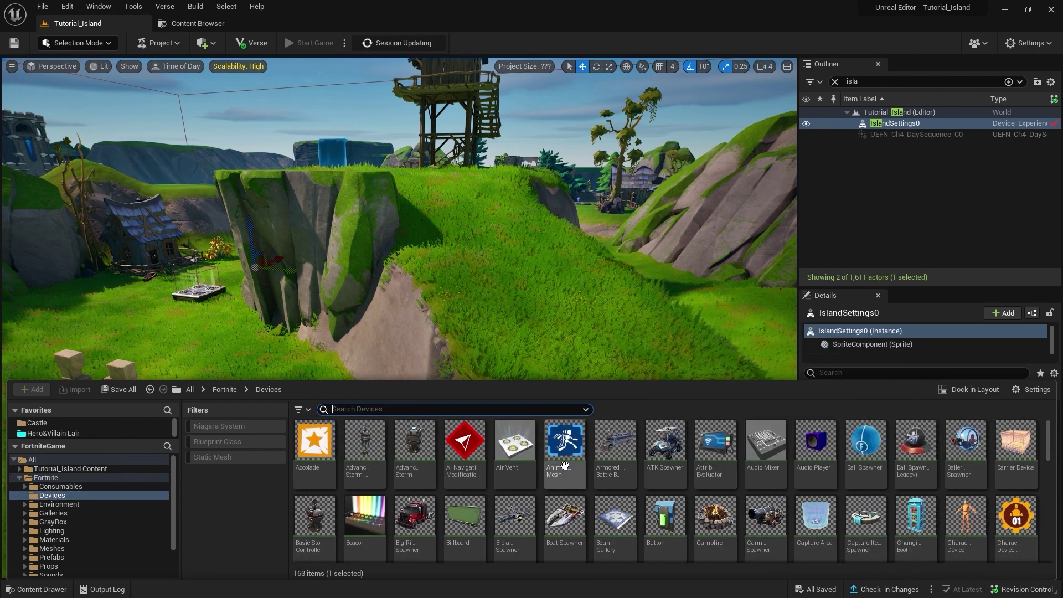
{"action": "scroll", "coordinate": [647, 472], "scroll_direction": "down", "scroll_amount": 1}
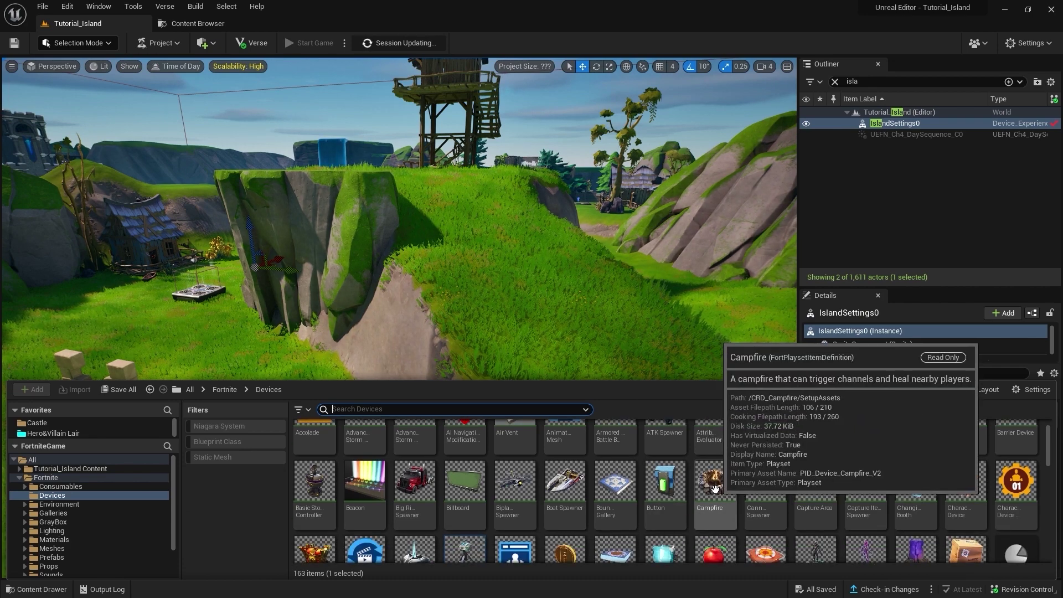
{"action": "scroll", "coordinate": [713, 489], "scroll_direction": "down", "scroll_amount": 1}
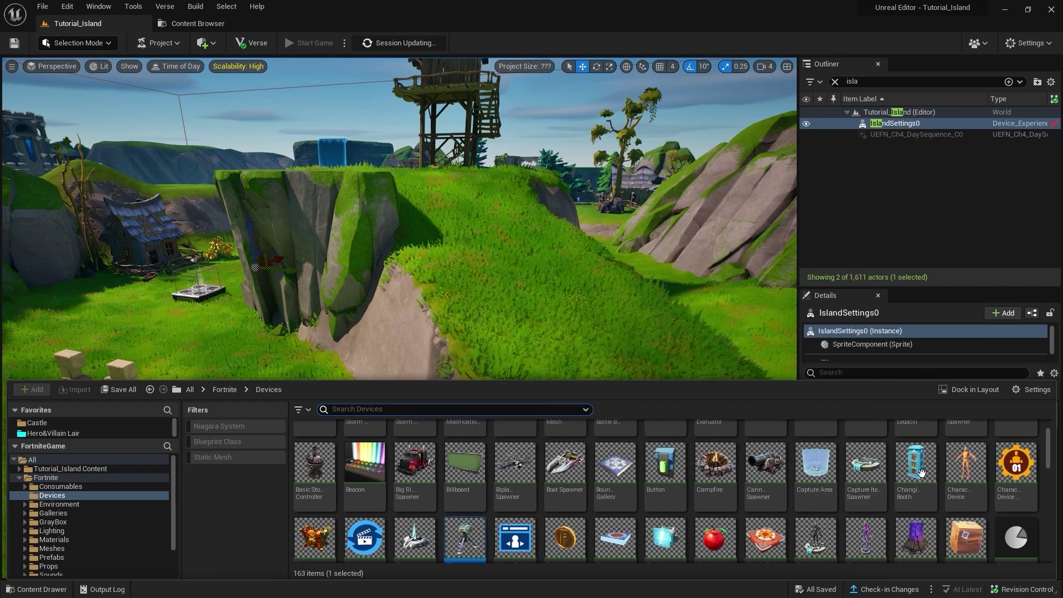
{"action": "scroll", "coordinate": [994, 473], "scroll_direction": "down", "scroll_amount": 5}
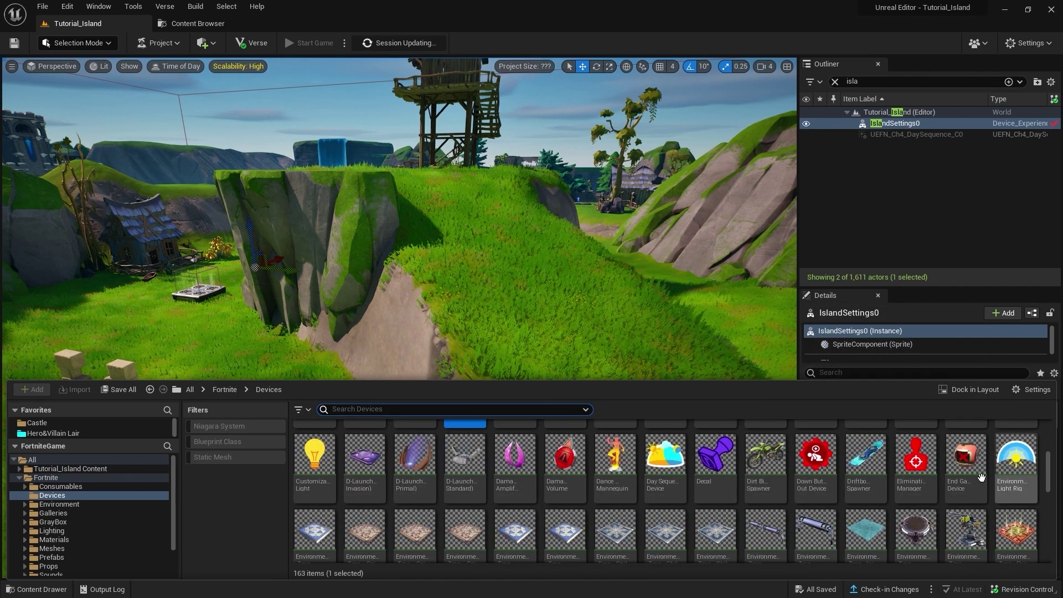
{"action": "scroll", "coordinate": [361, 543], "scroll_direction": "down", "scroll_amount": 2}
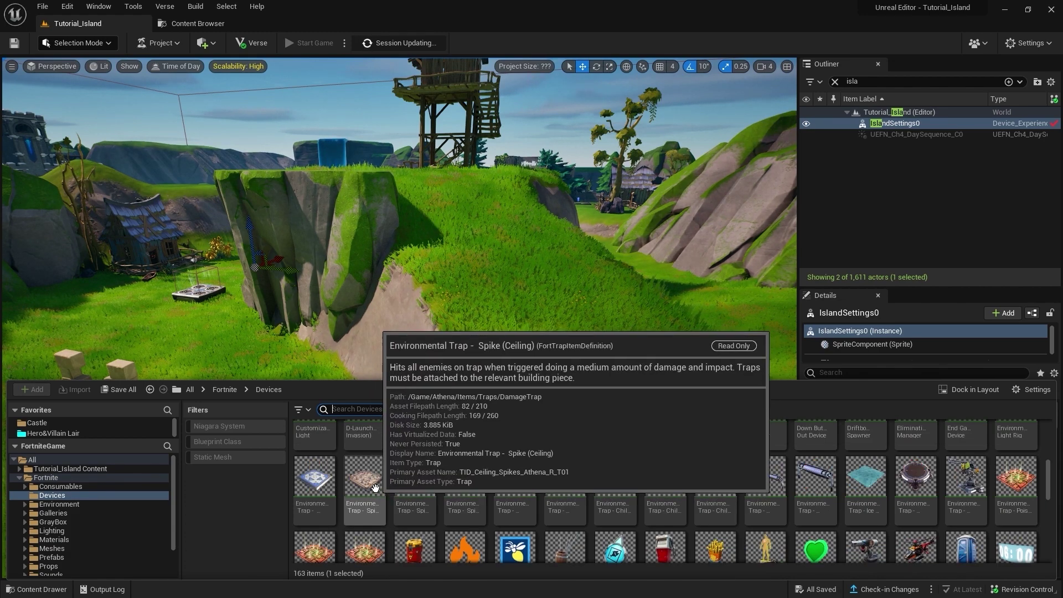
{"action": "mouse_move", "coordinate": [372, 277]}
{"action": "right_mouse_down"}
{"action": "mouse_move", "coordinate": [387, 266]}
{"action": "mouse_move", "coordinate": [398, 276]}
{"action": "mouse_move", "coordinate": [421, 60]}
{"action": "right_mouse_up"}
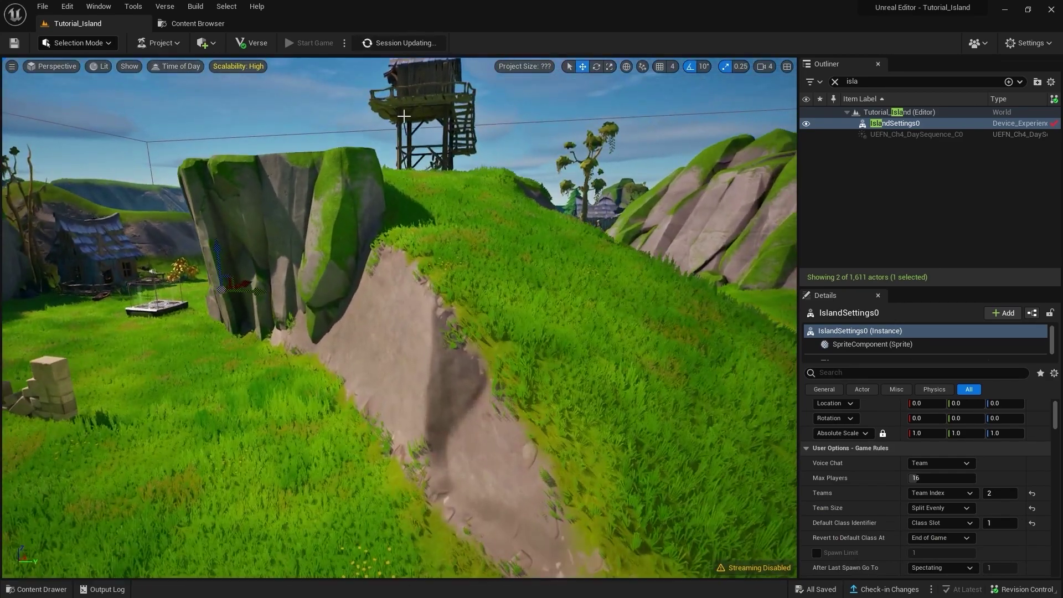
{"action": "right_click_drag", "start_coordinate": [450, 292], "coordinate": [449, 292]}
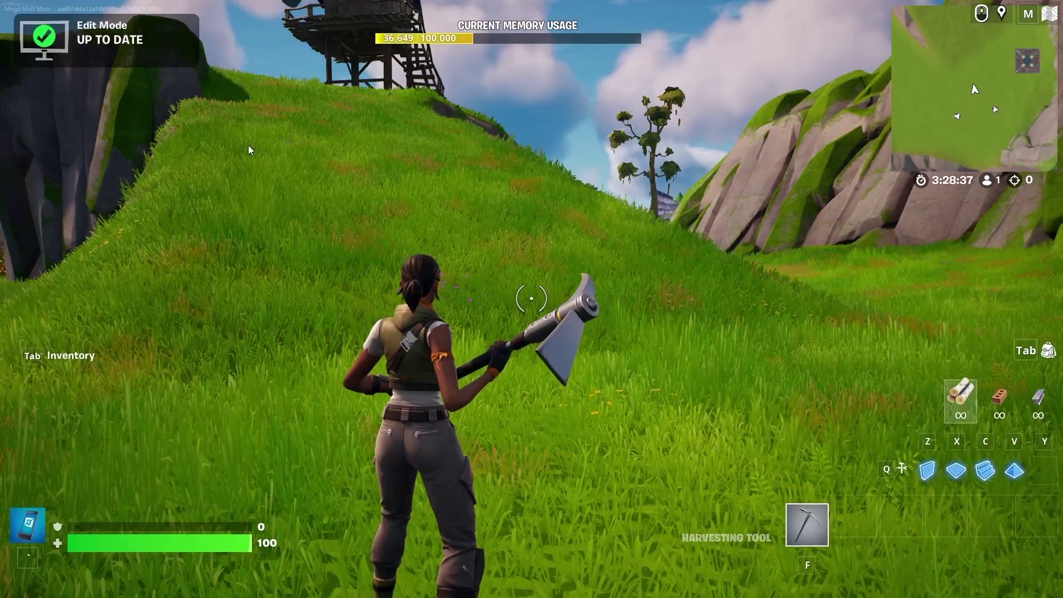
Start the playtest match from the in-game menu and run up the hill toward the tower
{"action": "key", "text": "Escape"}
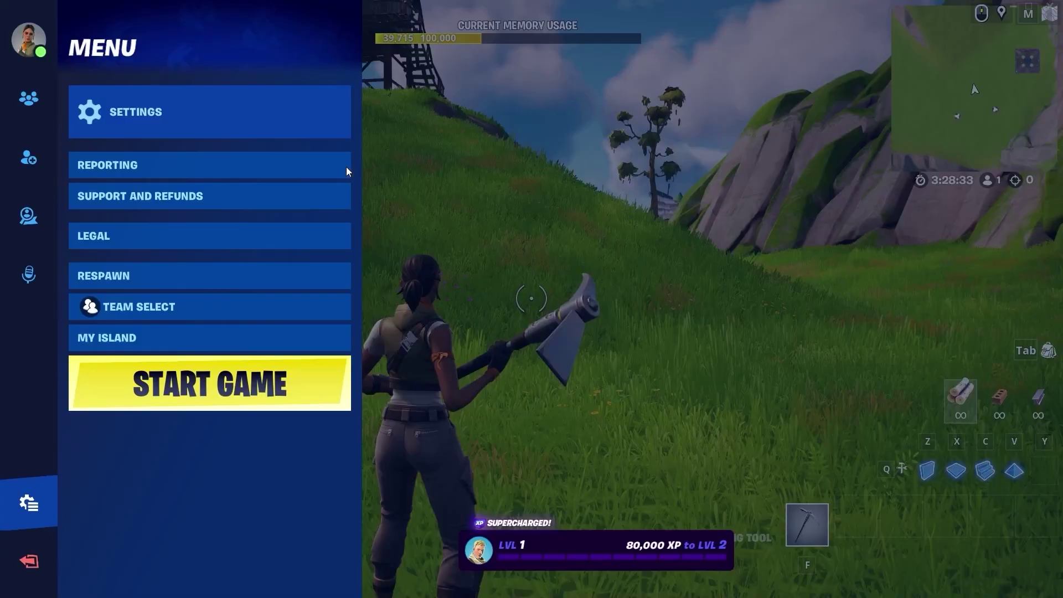
{"action": "left_click", "coordinate": [257, 390]}
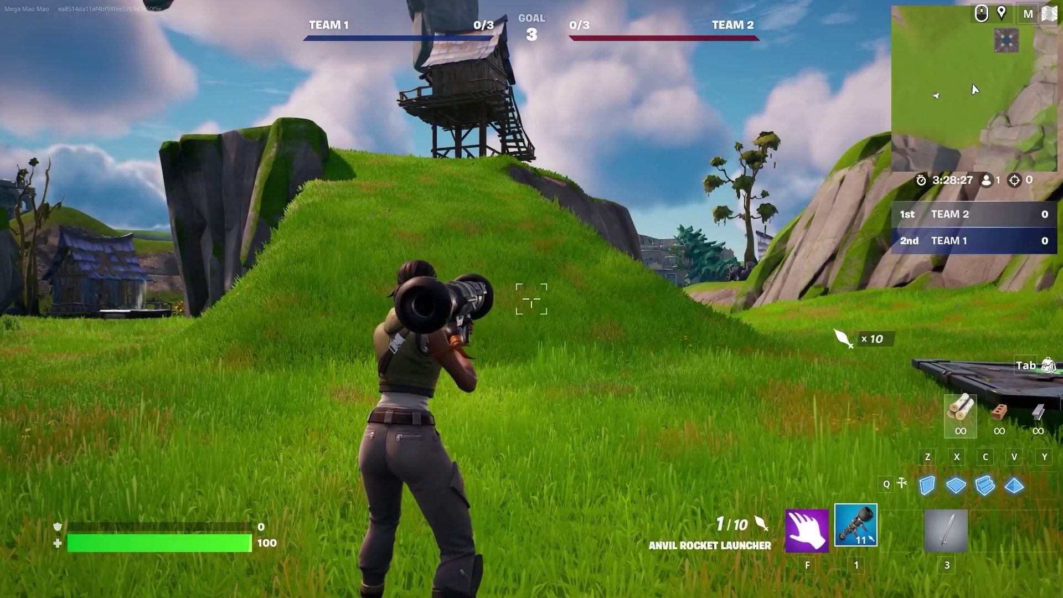
{"action": "key", "text": "w"}
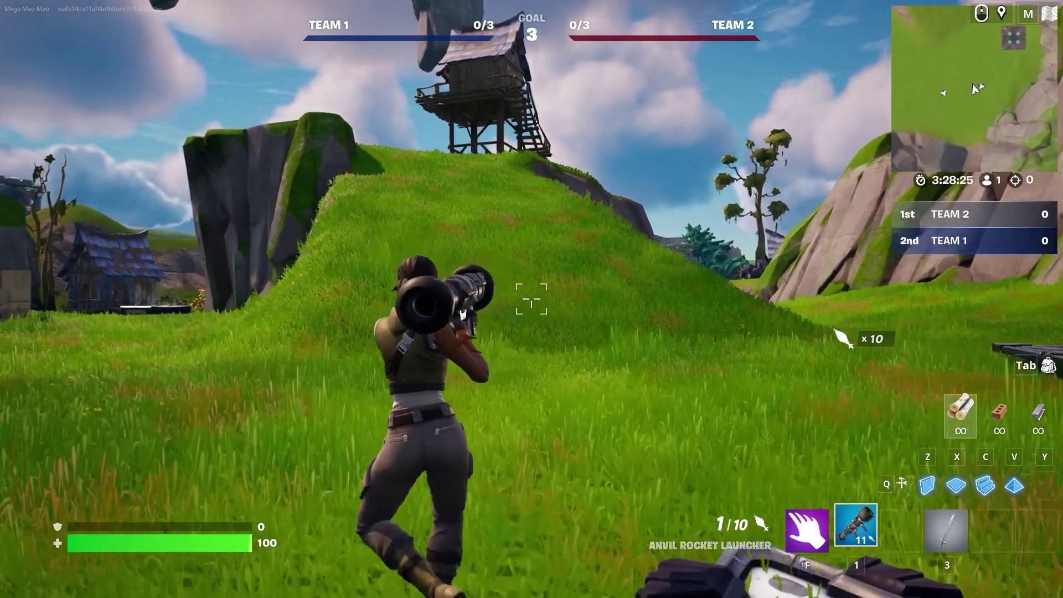
{"action": "key", "text": "w"}
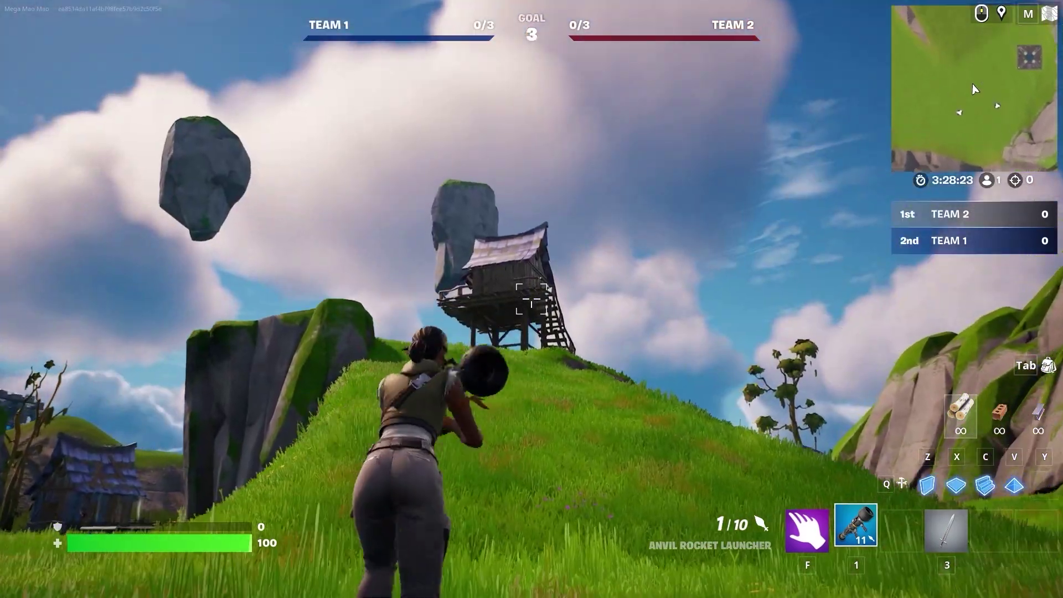
{"action": "key", "text": "w"}
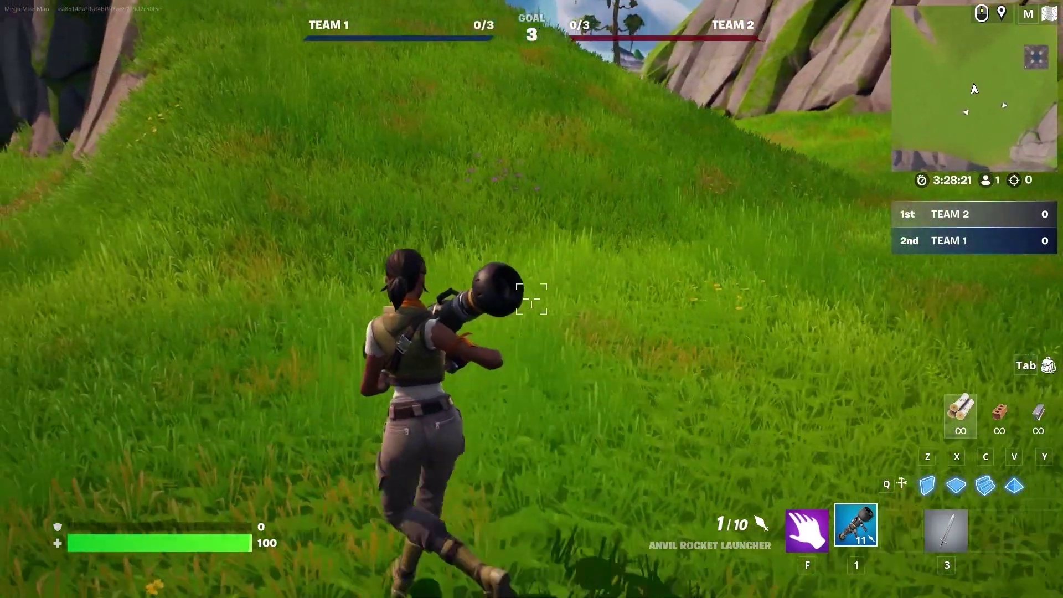
{"action": "key", "text": "w"}
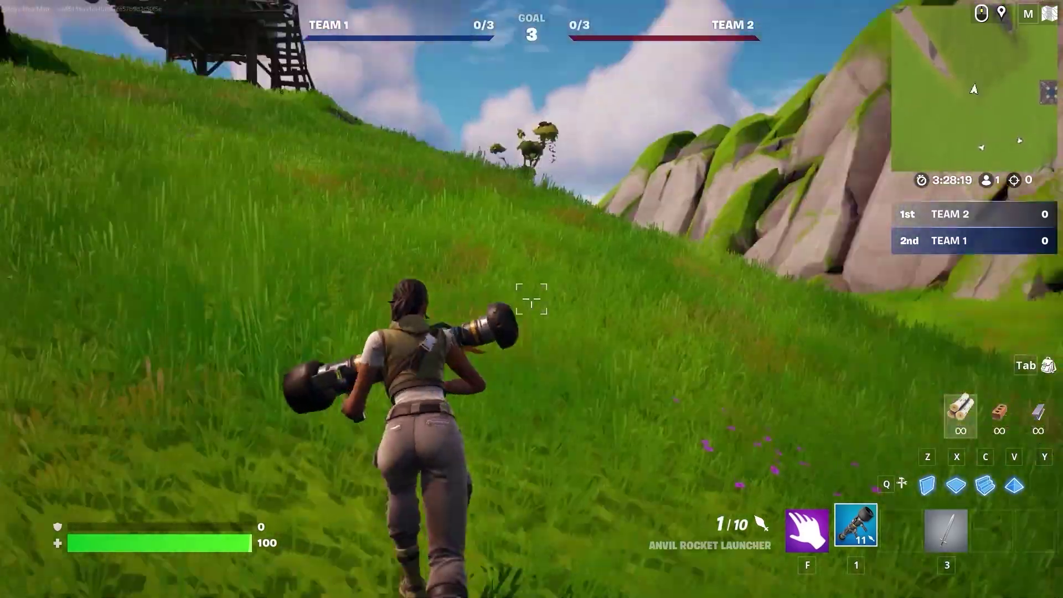
Swing the Basic Sword, then aim and fire the Anvil Rocket Launcher while running toward the lake
{"action": "key", "text": "w"}
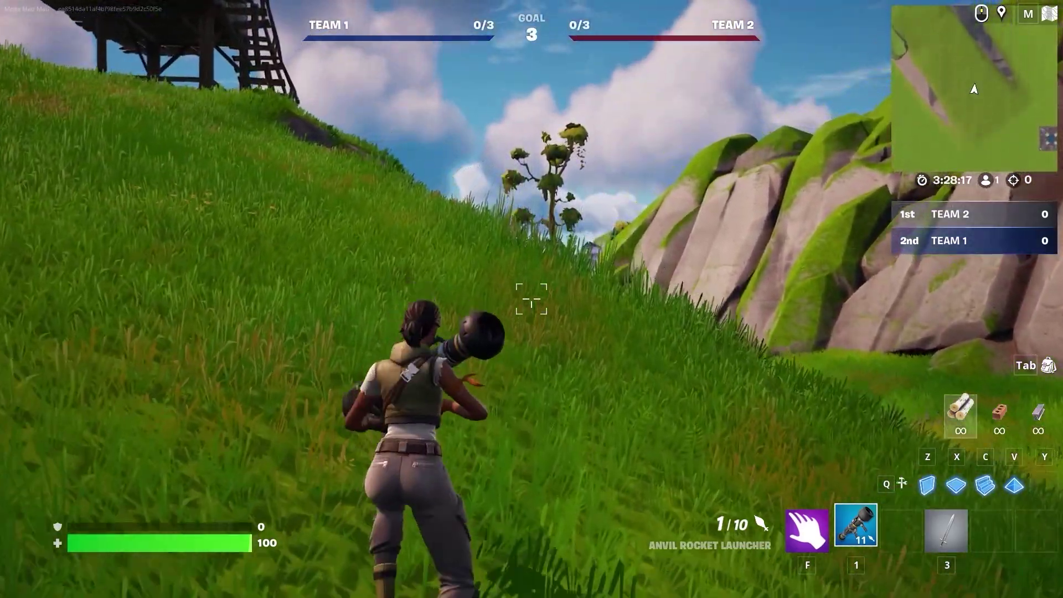
{"action": "key", "text": "3"}
{"action": "left_click", "coordinate": [532, 299]}
{"action": "left_click", "coordinate": [531, 299]}
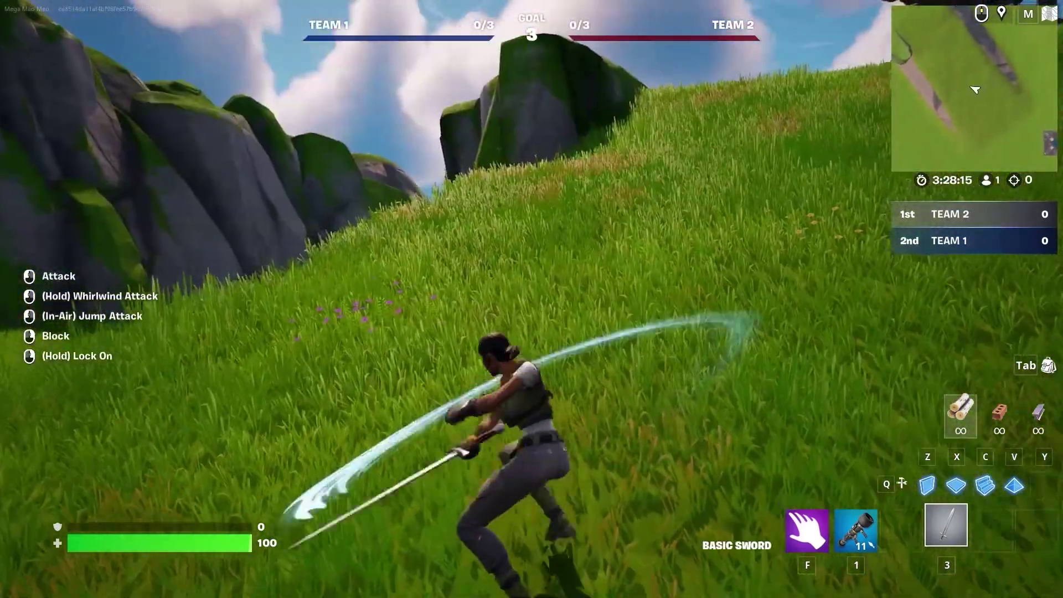
{"action": "key", "text": "1"}
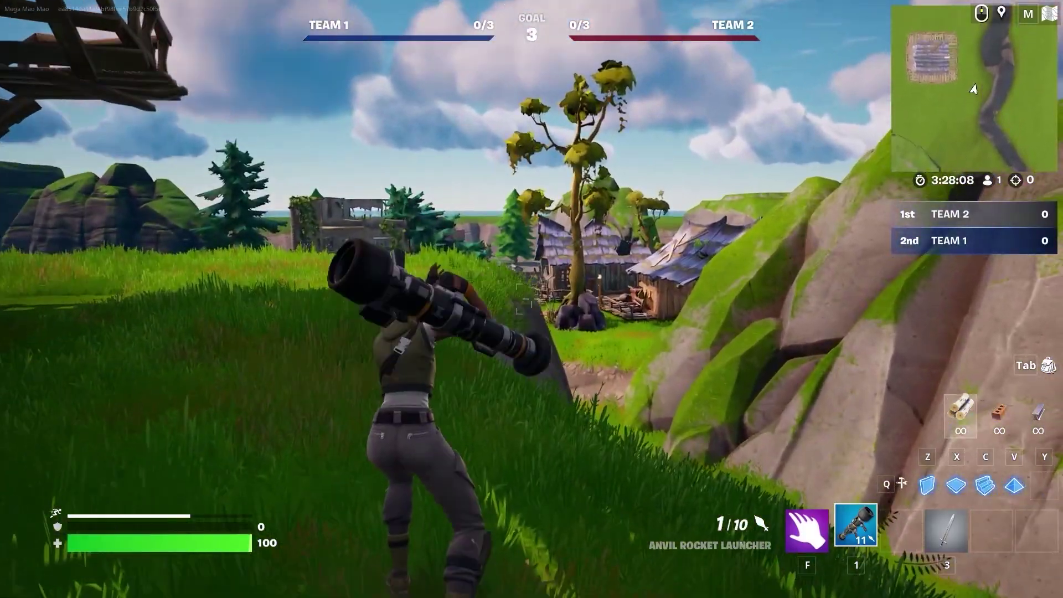
{"action": "right_click", "coordinate": [532, 299]}
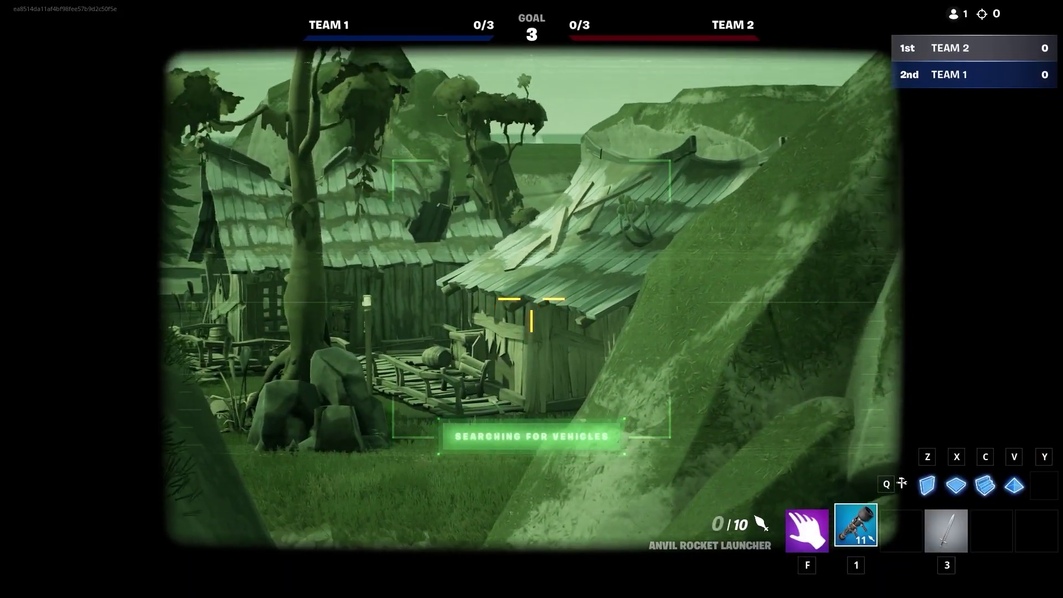
{"action": "left_click", "coordinate": [531, 299]}
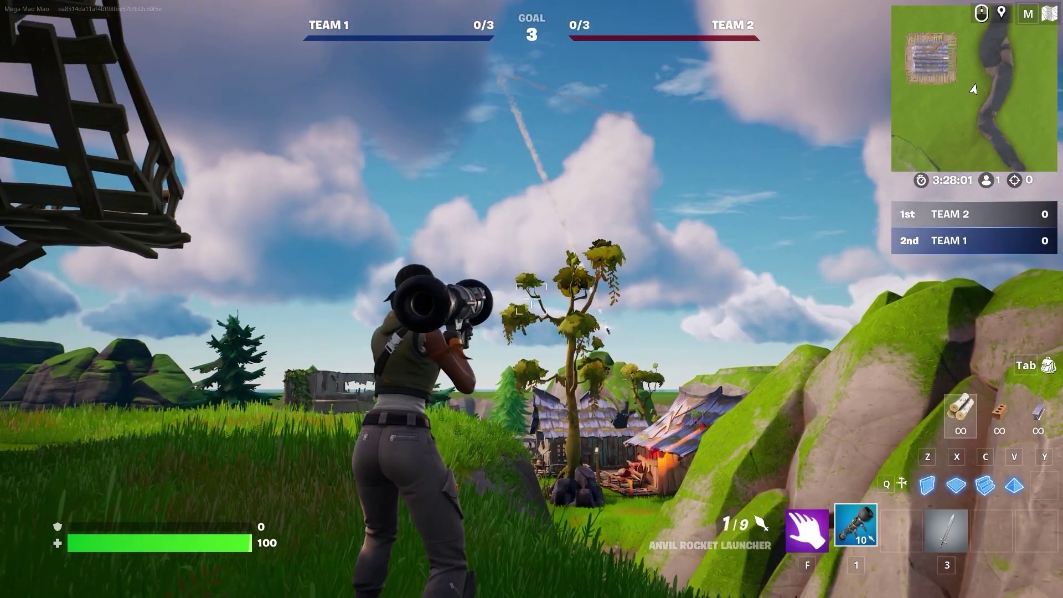
{"action": "key", "text": "w"}
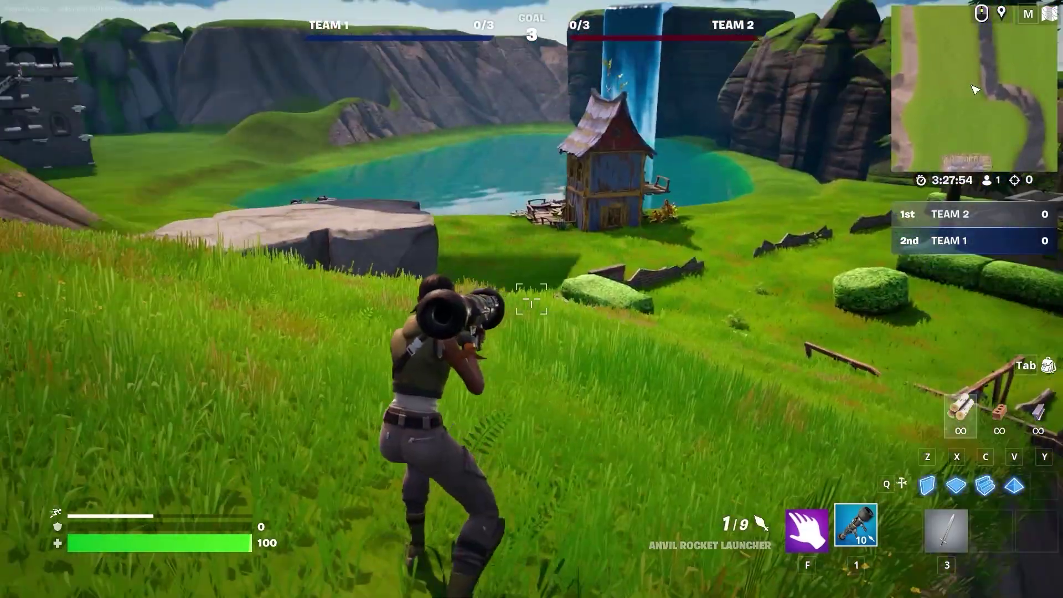
{"action": "right_click", "coordinate": [532, 299]}
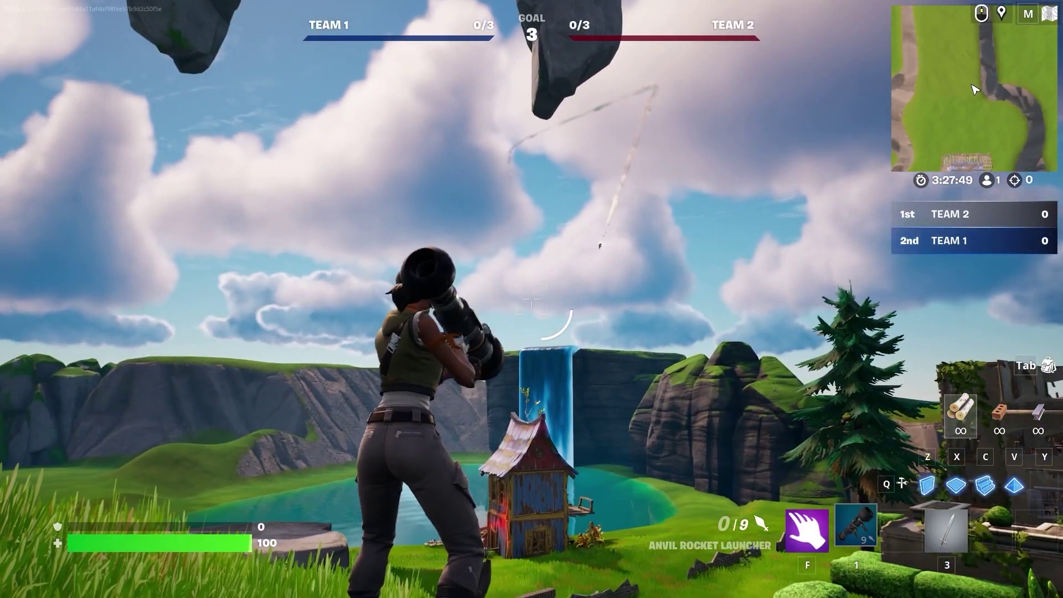
{"action": "key", "text": "w"}
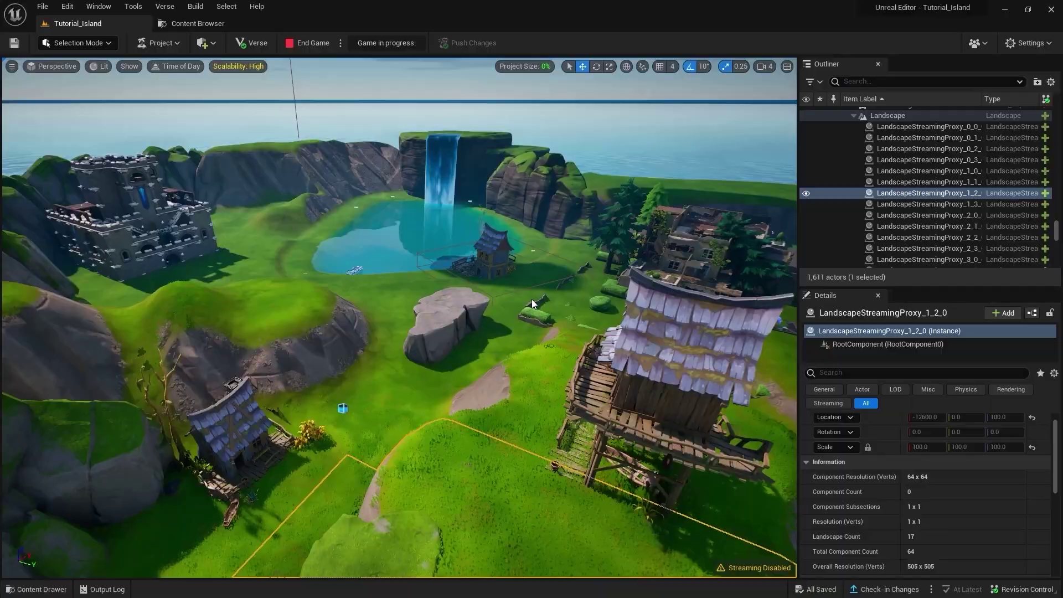
Fly the camera over the island toward the house and watchtower, then bring up the Content Drawer
{"action": "right_click_drag", "start_coordinate": [533, 321], "coordinate": [533, 322]}
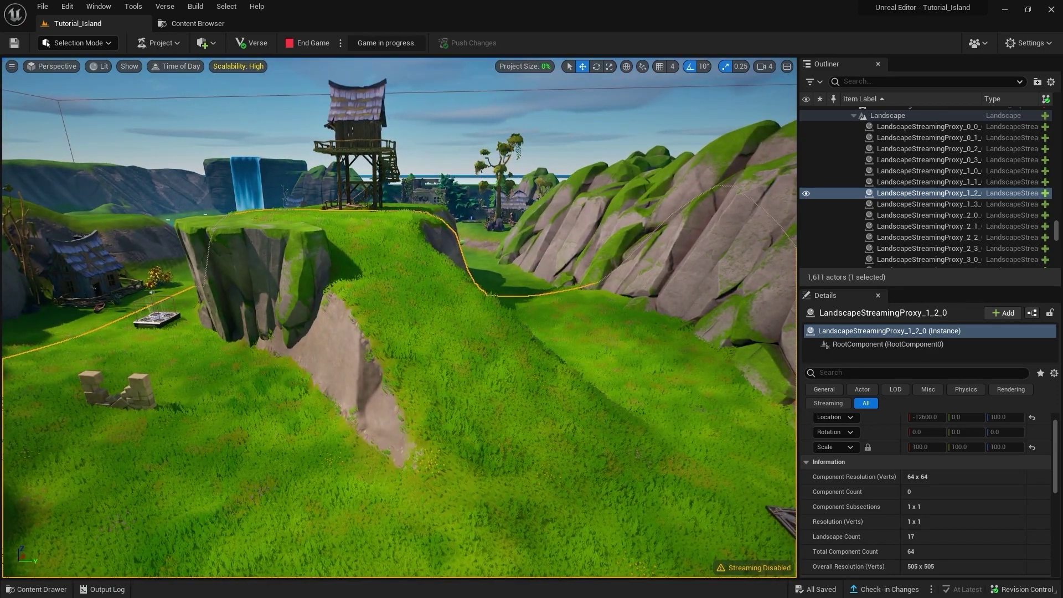
{"action": "right_click_drag", "start_coordinate": [533, 321], "coordinate": [534, 321]}
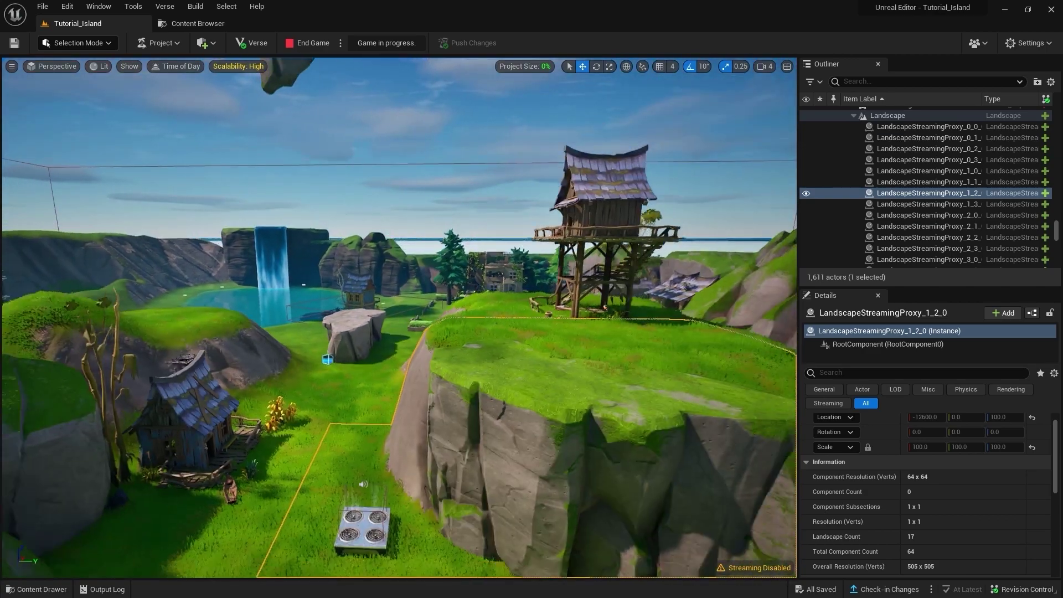
{"action": "right_click_drag", "start_coordinate": [484, 364], "coordinate": [484, 365]}
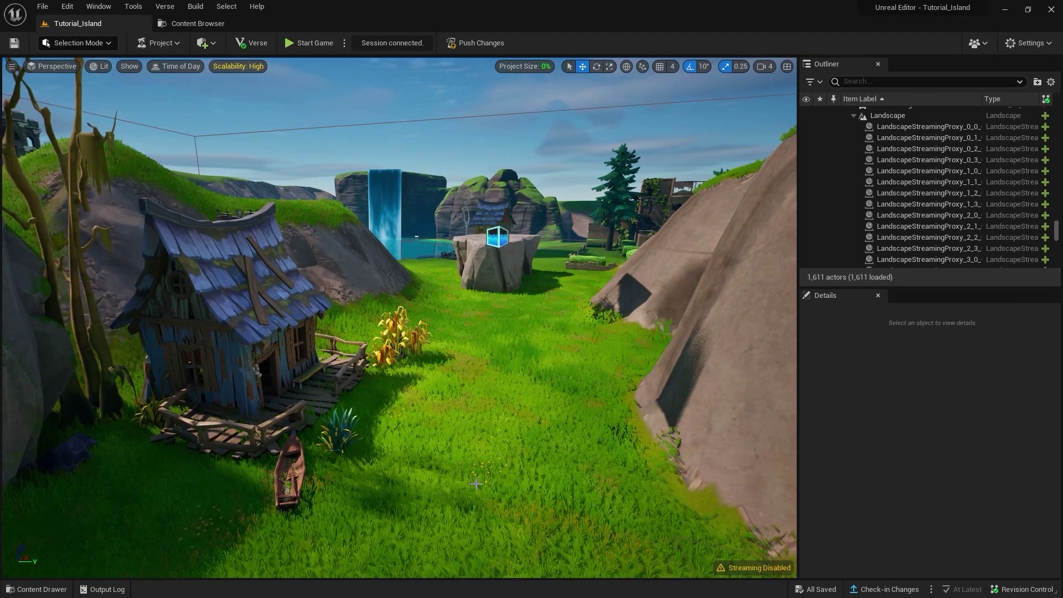
{"action": "scroll", "coordinate": [476, 484], "scroll_direction": "up", "scroll_amount": 5}
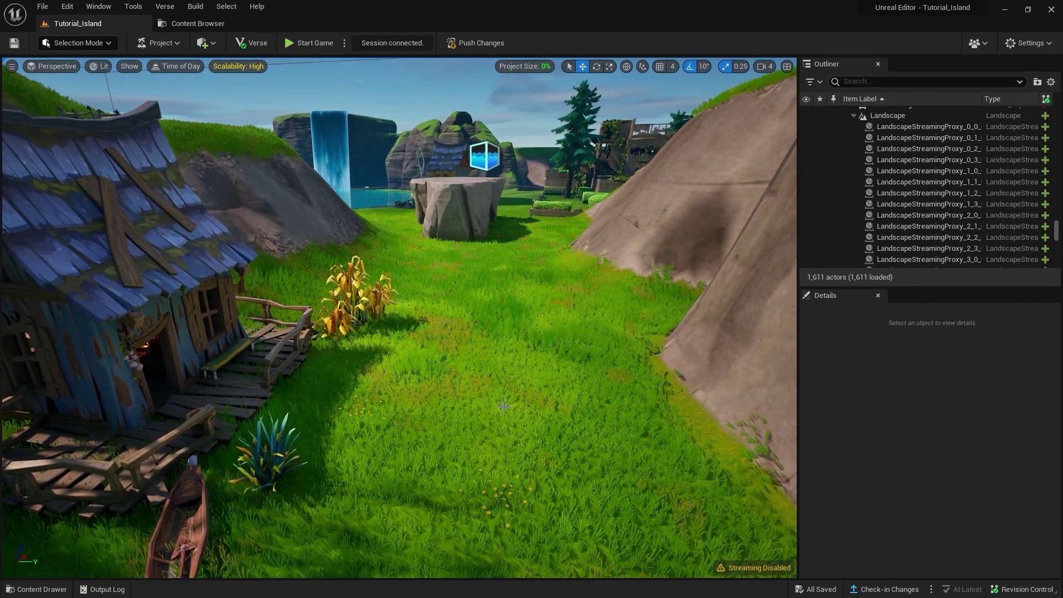
{"action": "key", "text": "ctrl+space"}
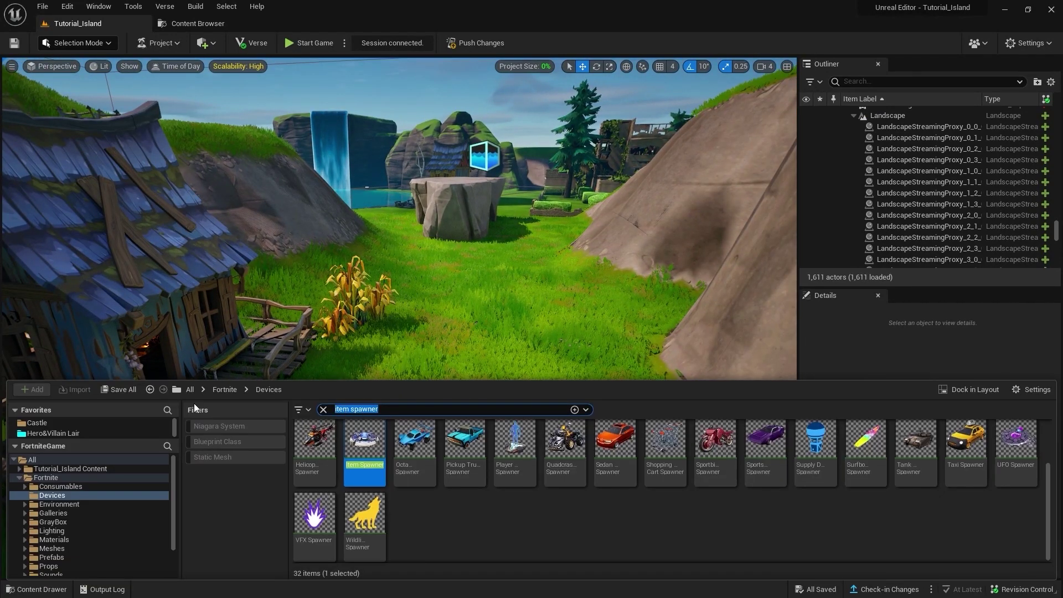
Search 'spawner' and place a Capture Item Spawner on the grass beside the wooden house
{"action": "type", "text": "spawn"}
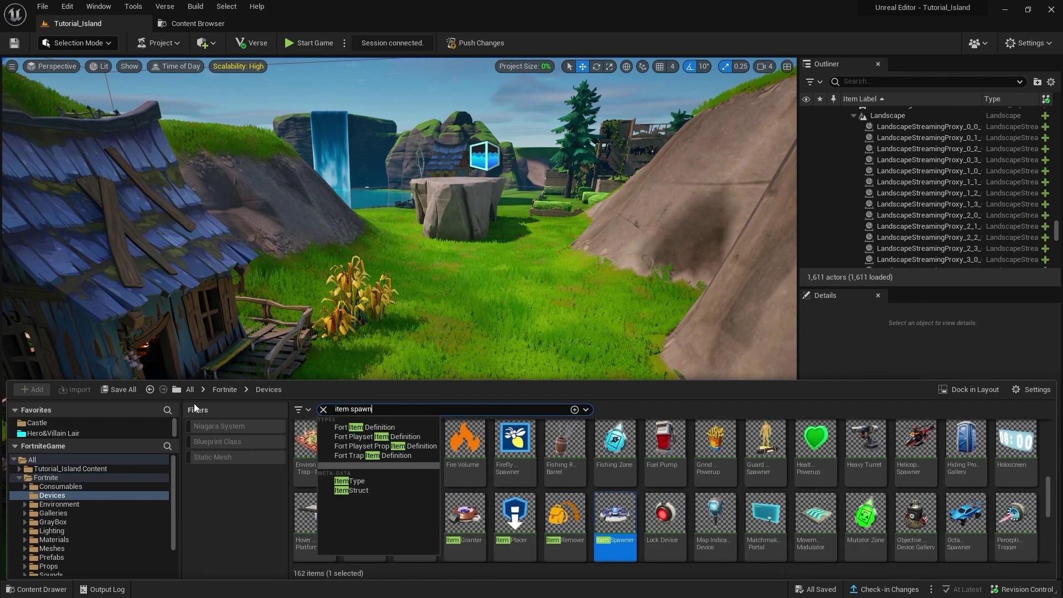
{"action": "type", "text": "er"}
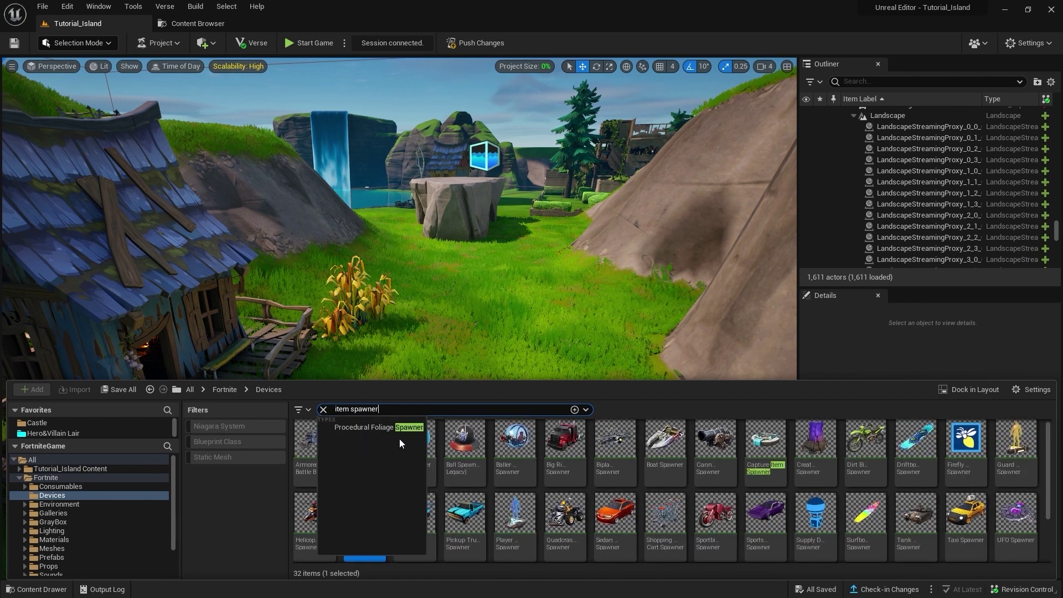
{"action": "left_click", "coordinate": [232, 504]}
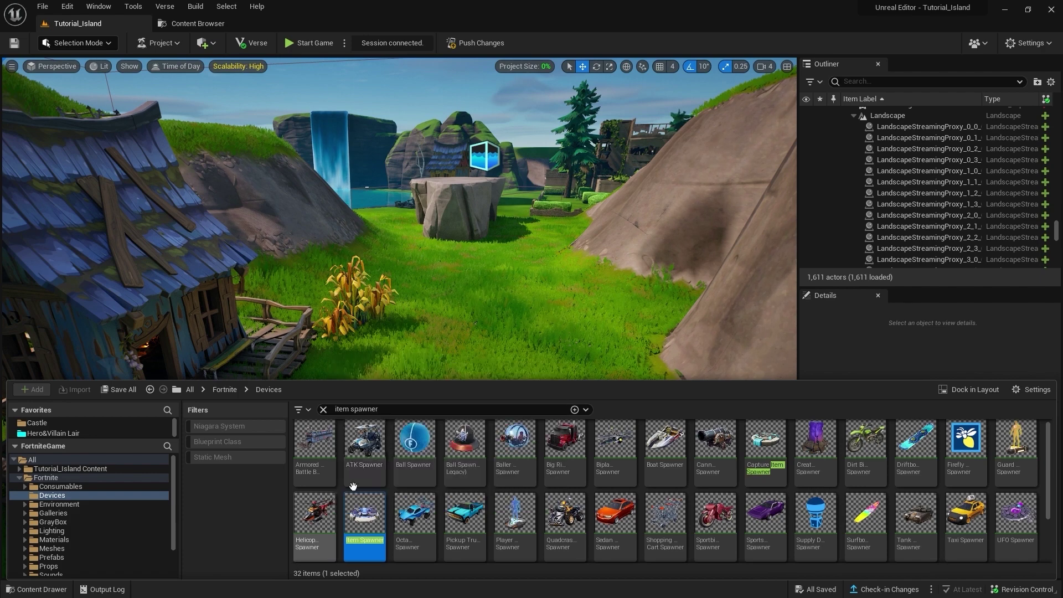
{"action": "left_click_drag", "start_coordinate": [364, 515], "coordinate": [340, 386]}
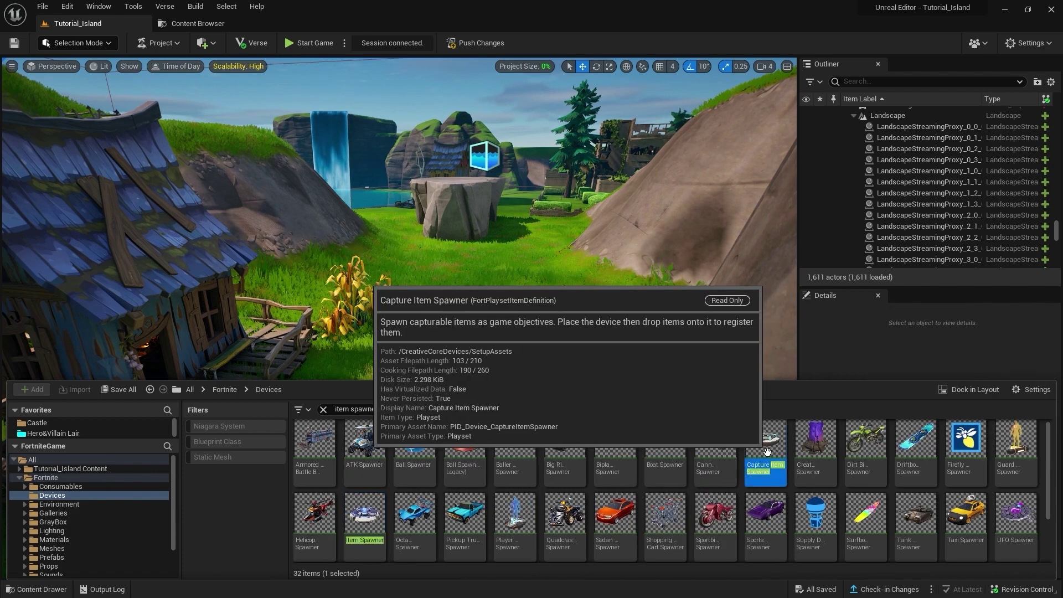
{"action": "left_click", "coordinate": [354, 407]}
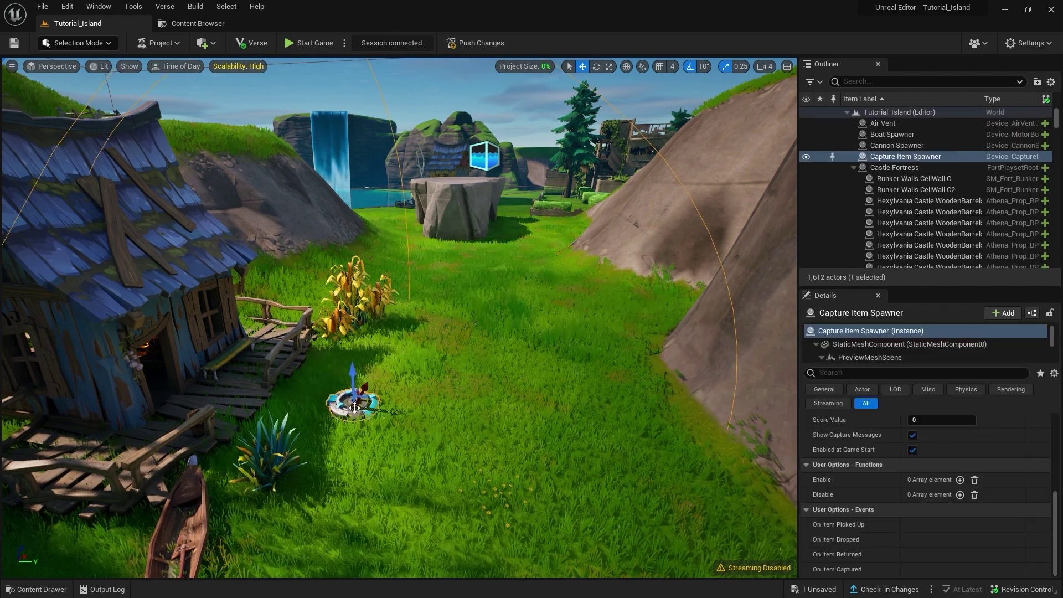
{"action": "scroll", "coordinate": [405, 395], "scroll_direction": "down", "scroll_amount": 5}
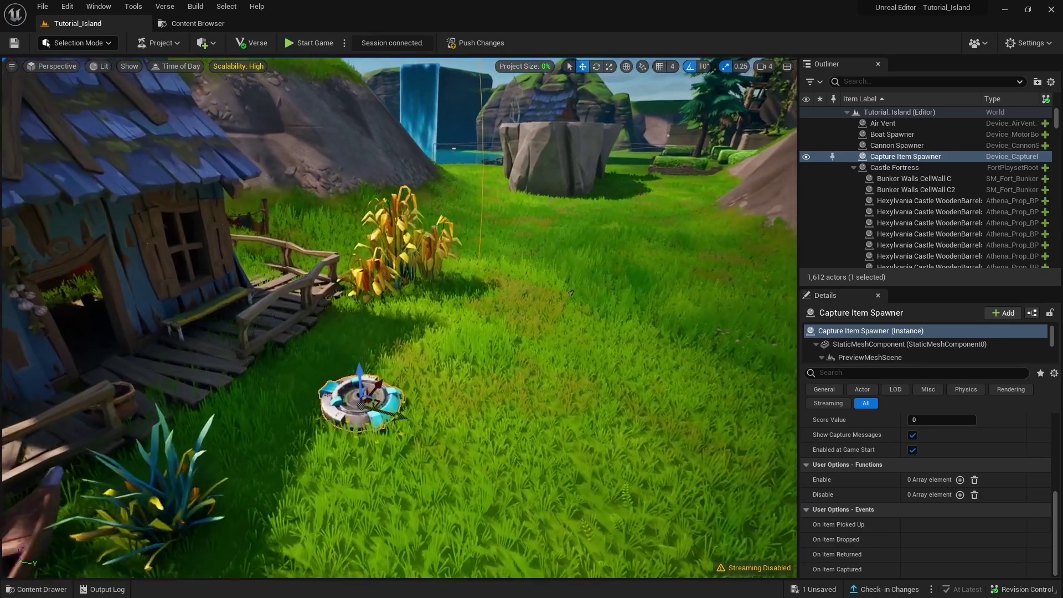
{"action": "scroll", "coordinate": [961, 507], "scroll_direction": "up", "scroll_amount": 3}
{"action": "scroll", "coordinate": [959, 507], "scroll_direction": "up", "scroll_amount": 3}
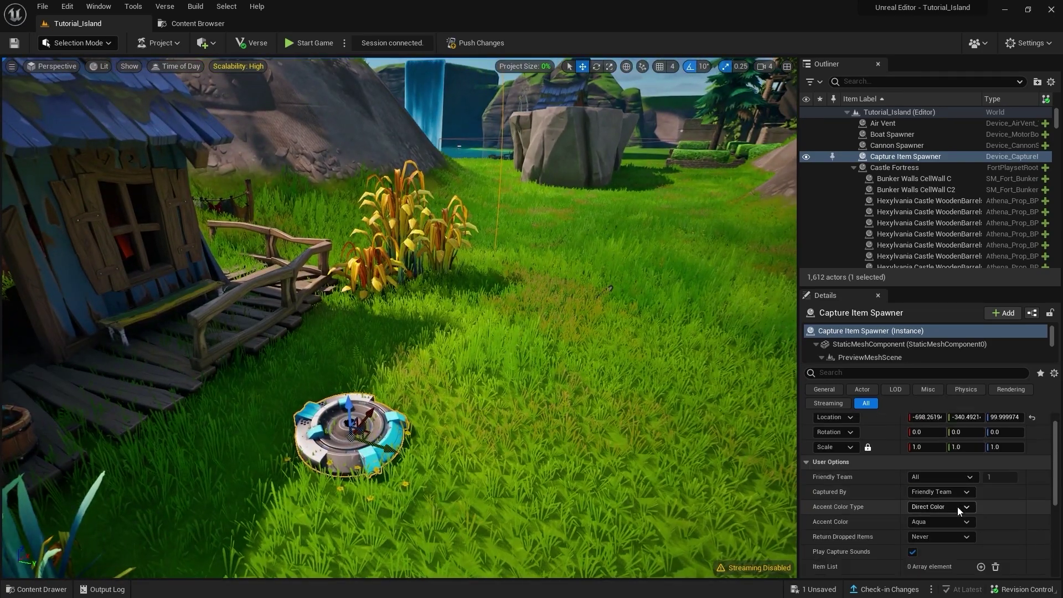
{"action": "scroll", "coordinate": [958, 507], "scroll_direction": "up", "scroll_amount": 2}
{"action": "scroll", "coordinate": [851, 515], "scroll_direction": "down", "scroll_amount": 1}
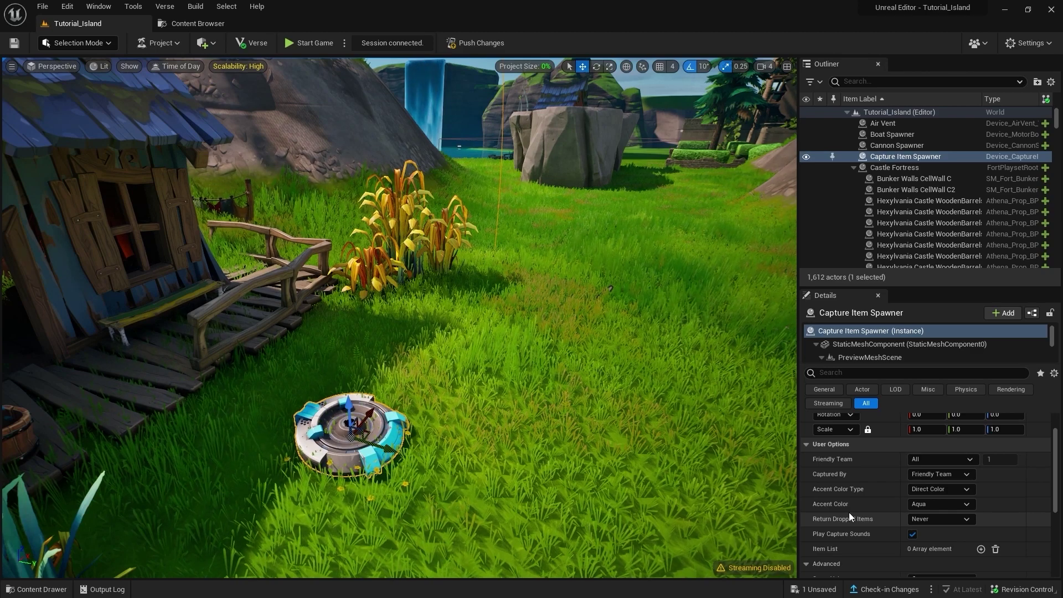
{"action": "right_click_drag", "start_coordinate": [481, 464], "coordinate": [480, 463]}
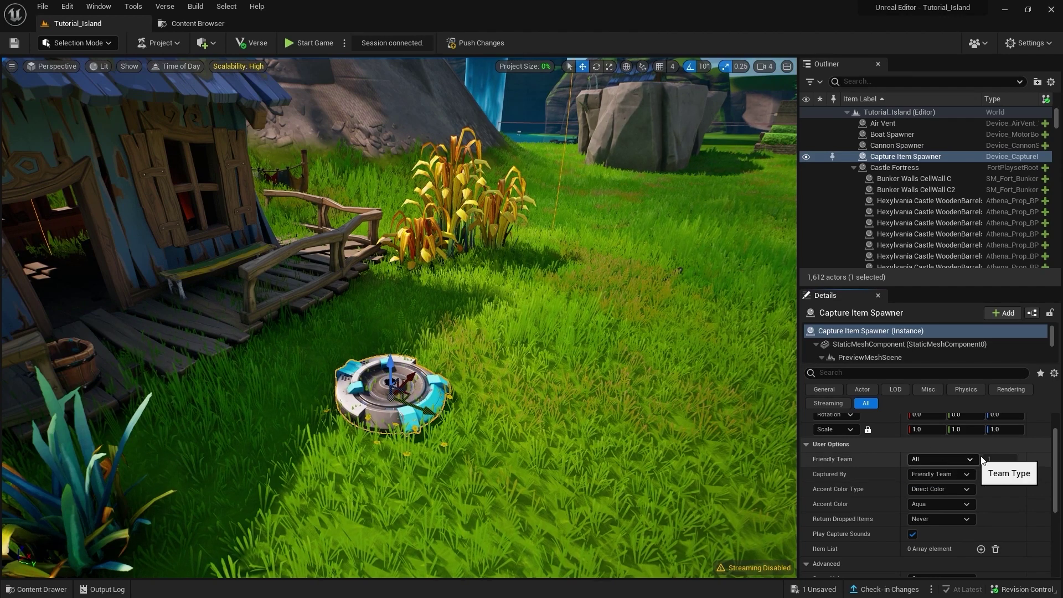
Keep Friendly Team as capturer, set Accent Color Type to Team Color and Return Dropped Items to 5 Seconds
{"action": "left_click", "coordinate": [976, 483]}
{"action": "left_click", "coordinate": [942, 475]}
{"action": "left_click", "coordinate": [944, 482]}
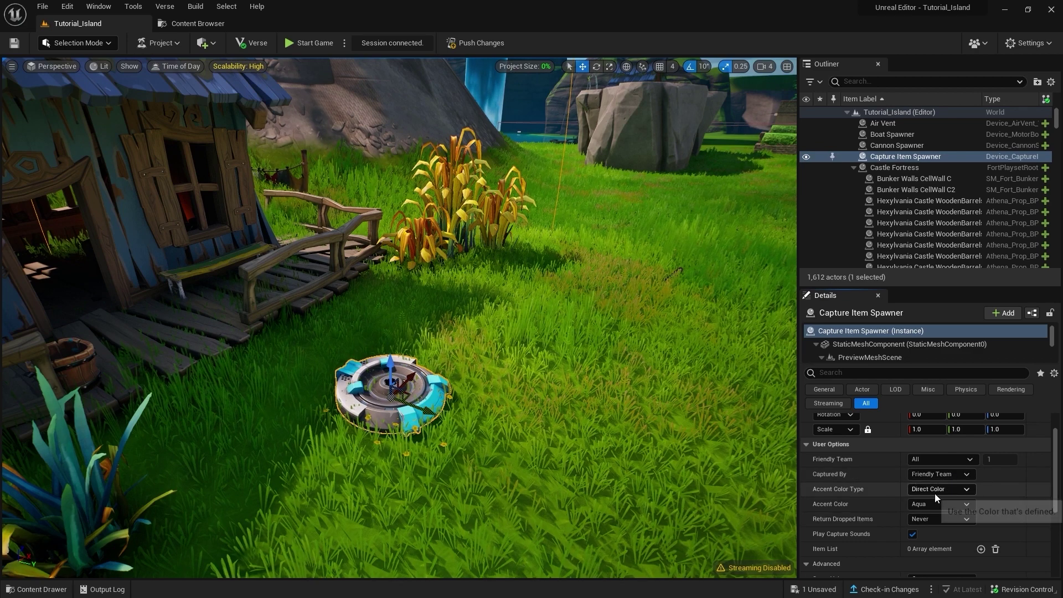
{"action": "left_click", "coordinate": [937, 490]}
{"action": "left_click", "coordinate": [933, 510]}
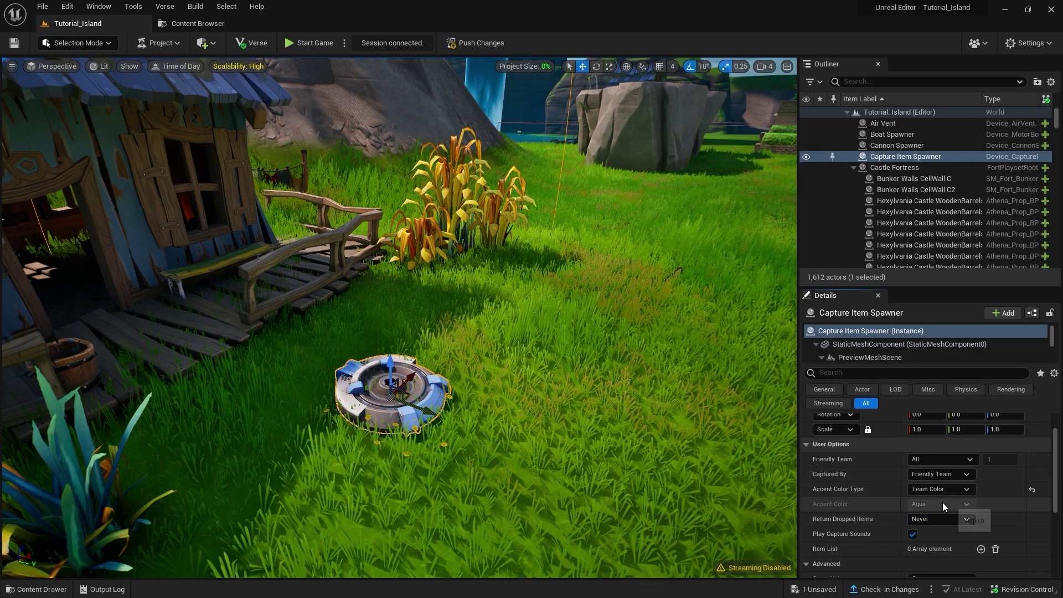
{"action": "scroll", "coordinate": [875, 519], "scroll_direction": "down", "scroll_amount": 2}
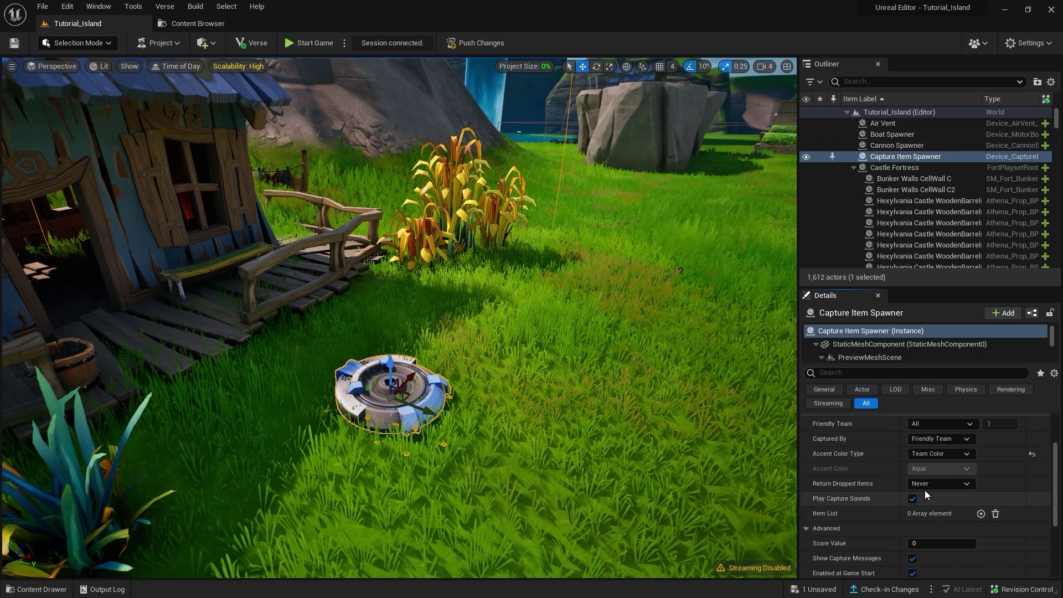
{"action": "left_click", "coordinate": [932, 484]}
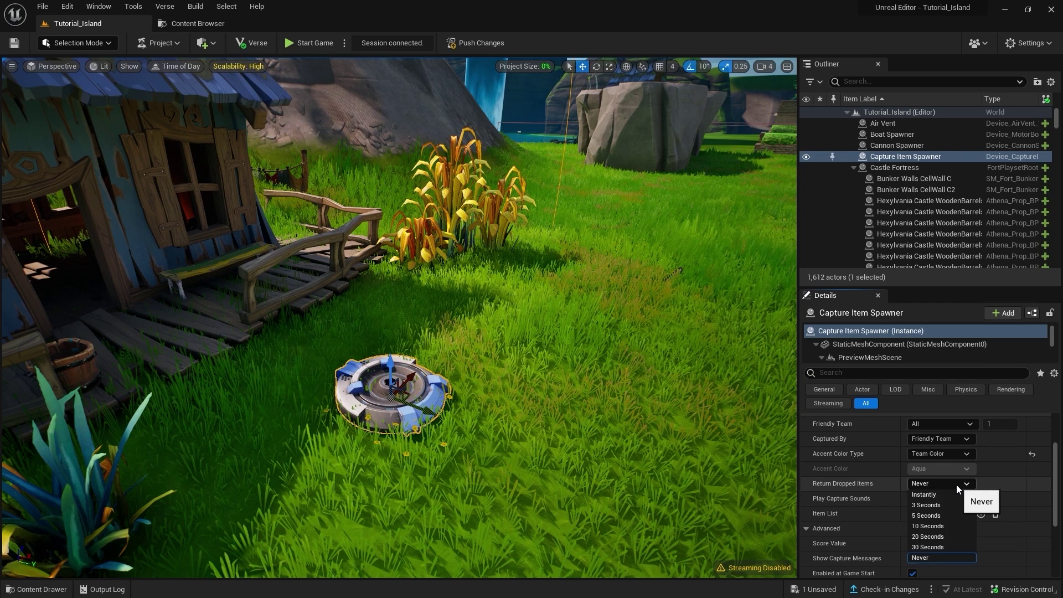
{"action": "left_click", "coordinate": [956, 484]}
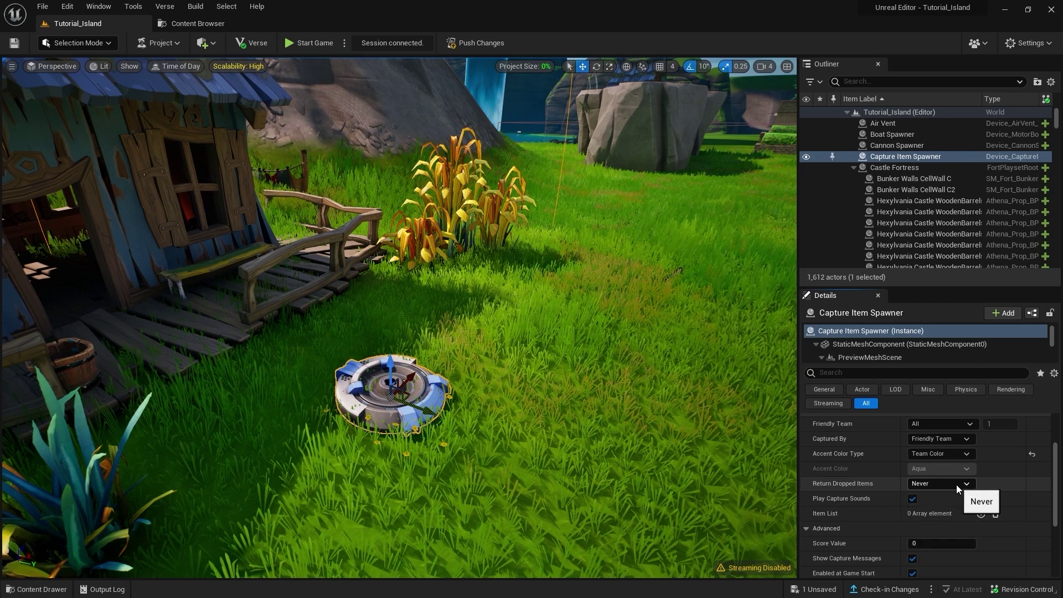
{"action": "left_click", "coordinate": [939, 487]}
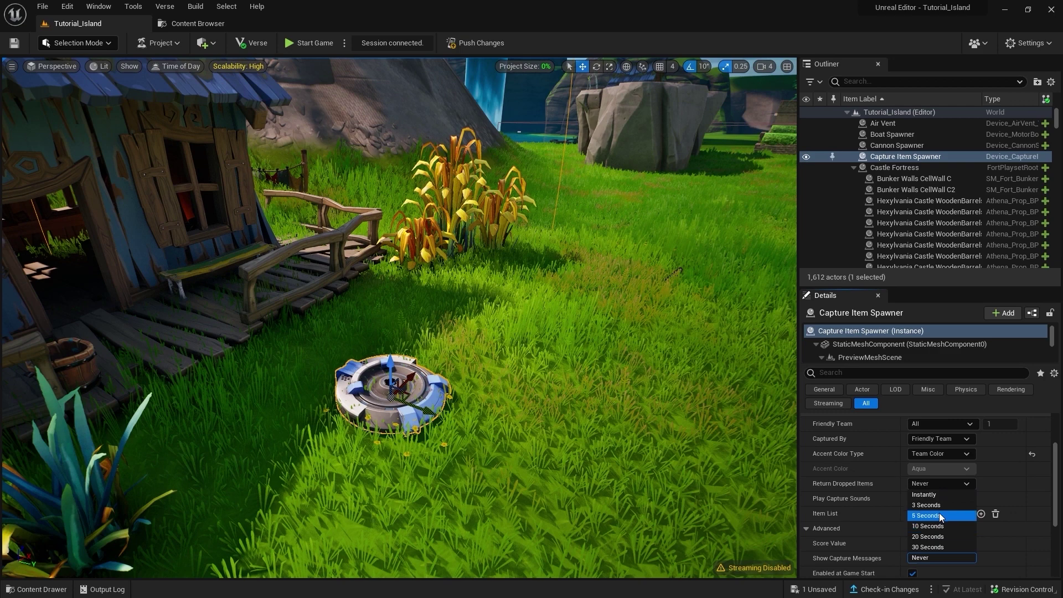
{"action": "left_click", "coordinate": [939, 514]}
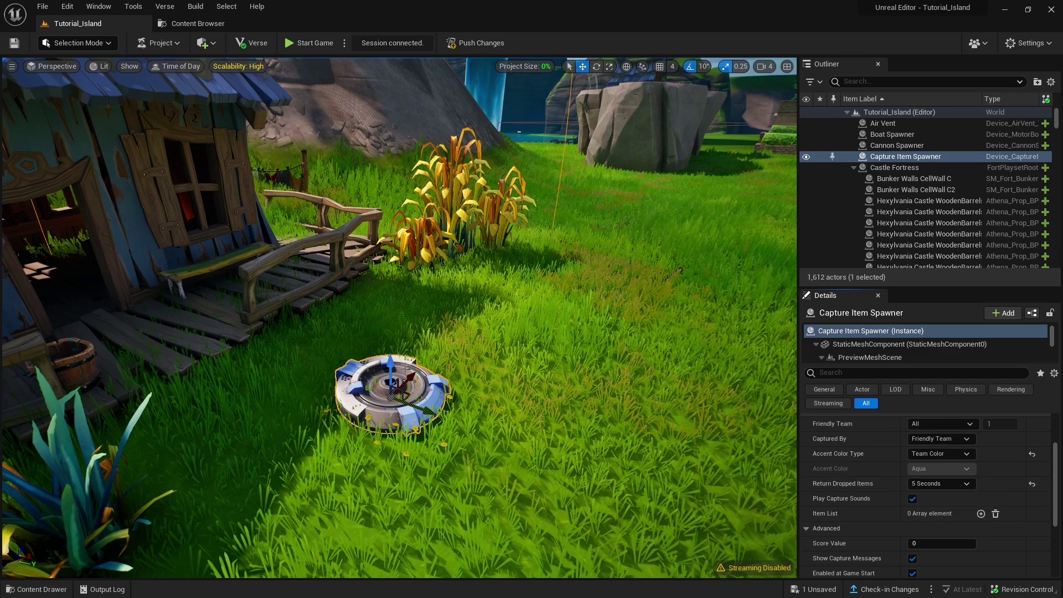
Add an Item List entry holding the Flag and set Score Value to 1
{"action": "scroll", "coordinate": [871, 480], "scroll_direction": "down", "scroll_amount": 3}
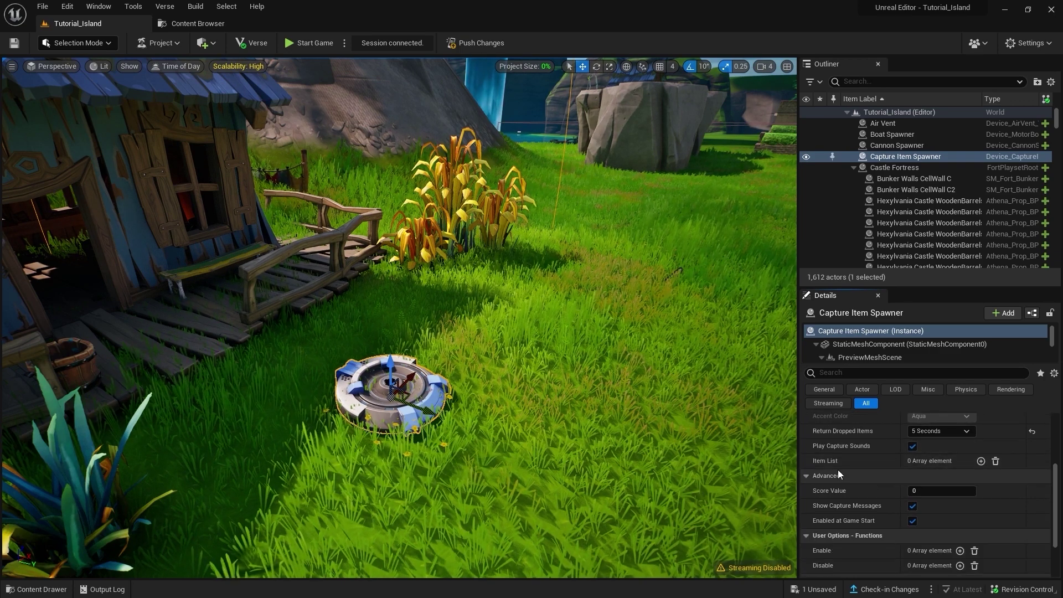
{"action": "left_click", "coordinate": [981, 461]}
{"action": "left_click", "coordinate": [806, 461]}
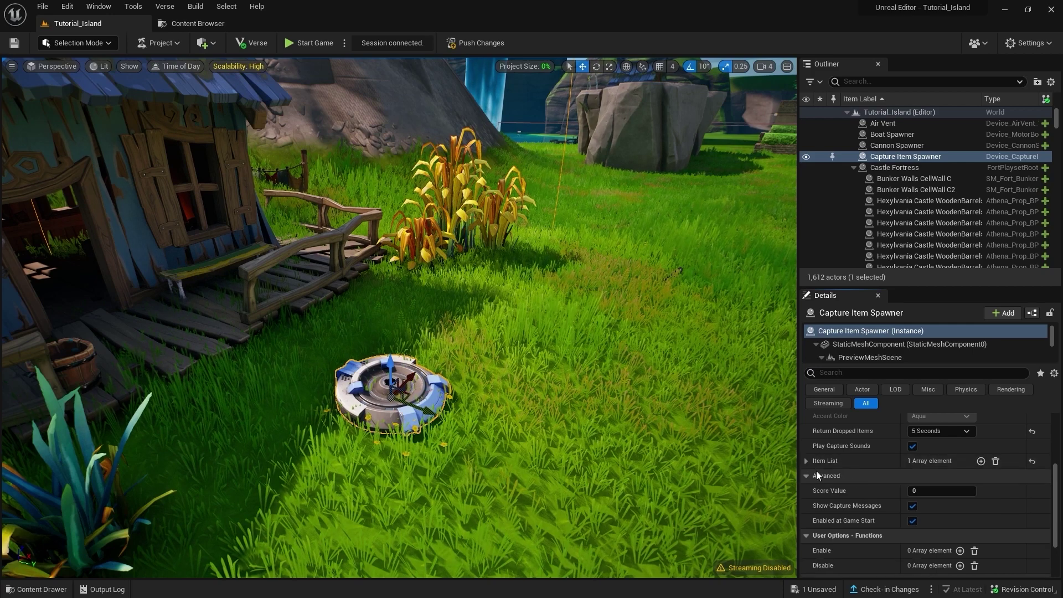
{"action": "left_click", "coordinate": [806, 461]}
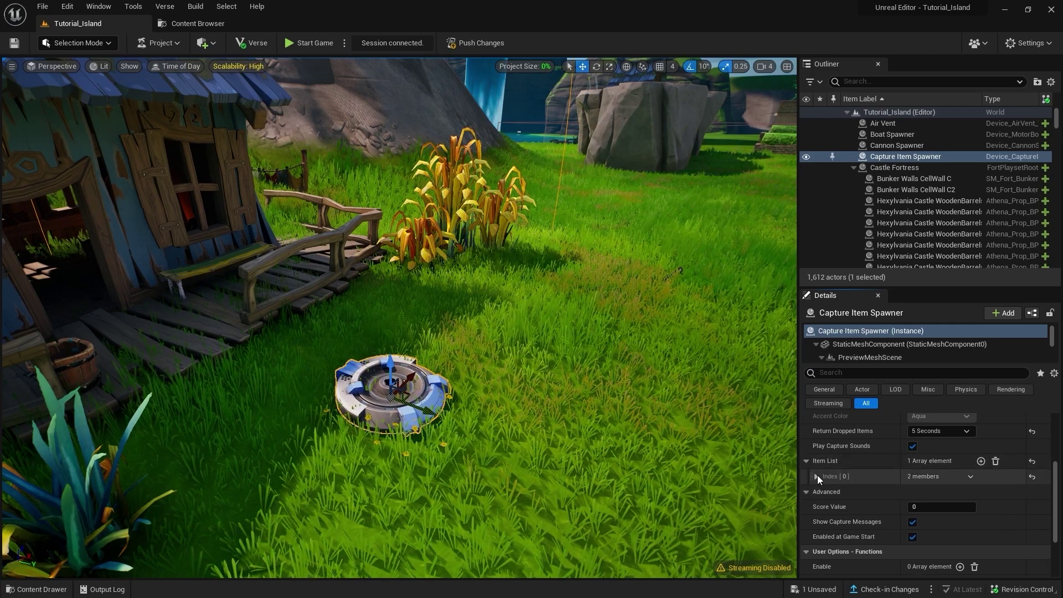
{"action": "left_click", "coordinate": [816, 476]}
{"action": "left_click", "coordinate": [962, 493]}
{"action": "type", "text": "flag"}
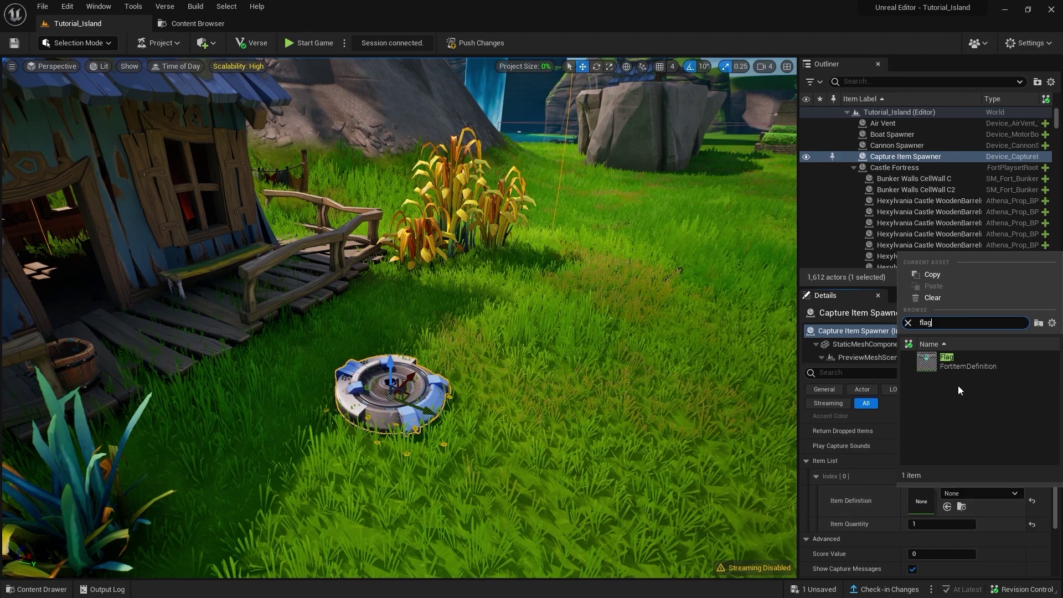
{"action": "left_click", "coordinate": [962, 366]}
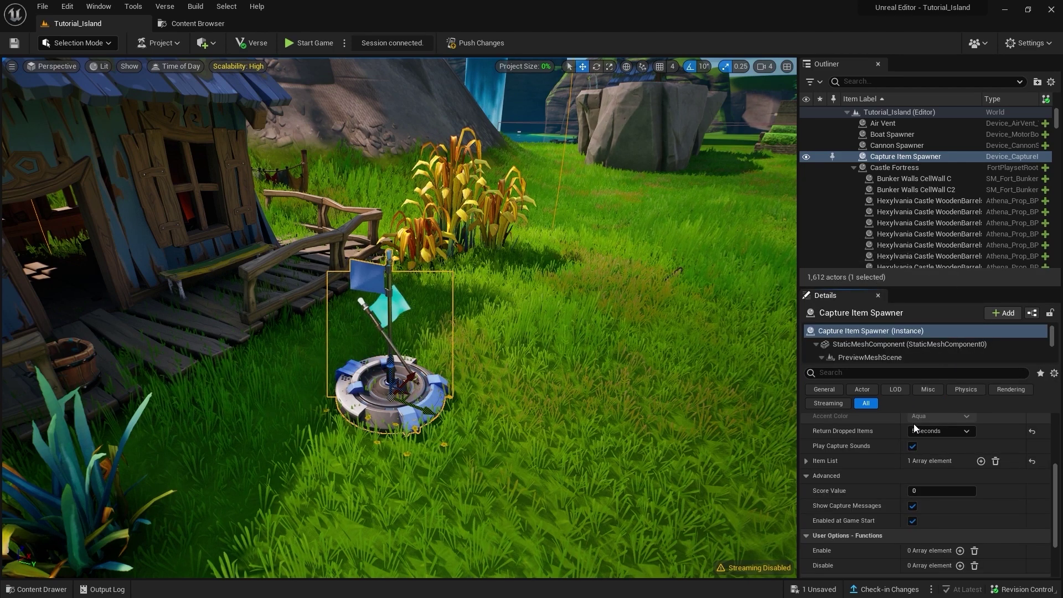
{"action": "left_click", "coordinate": [807, 461]}
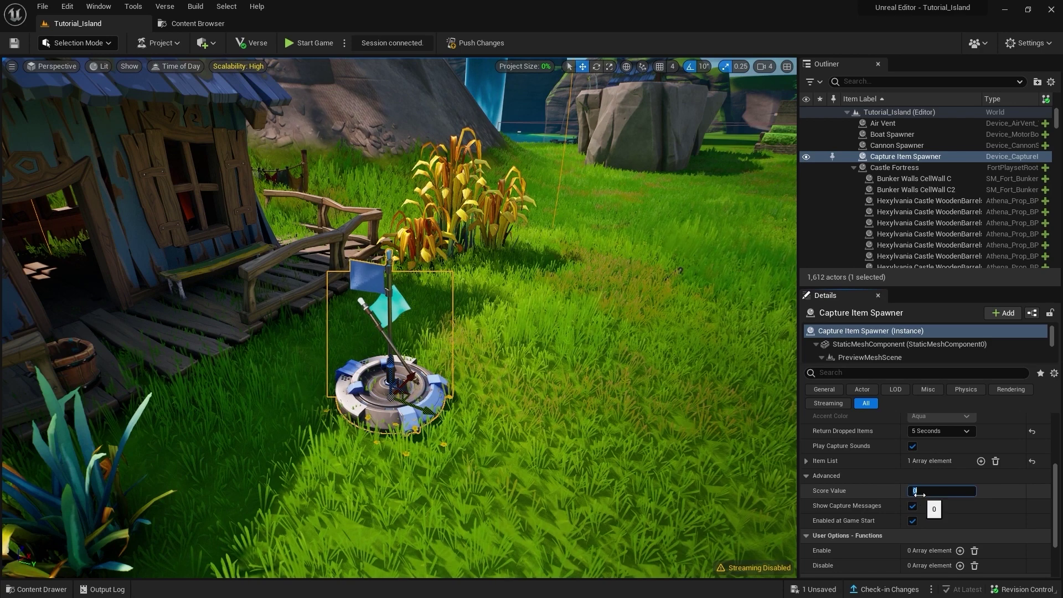
{"action": "type", "text": "1"}
{"action": "key", "text": "Return"}
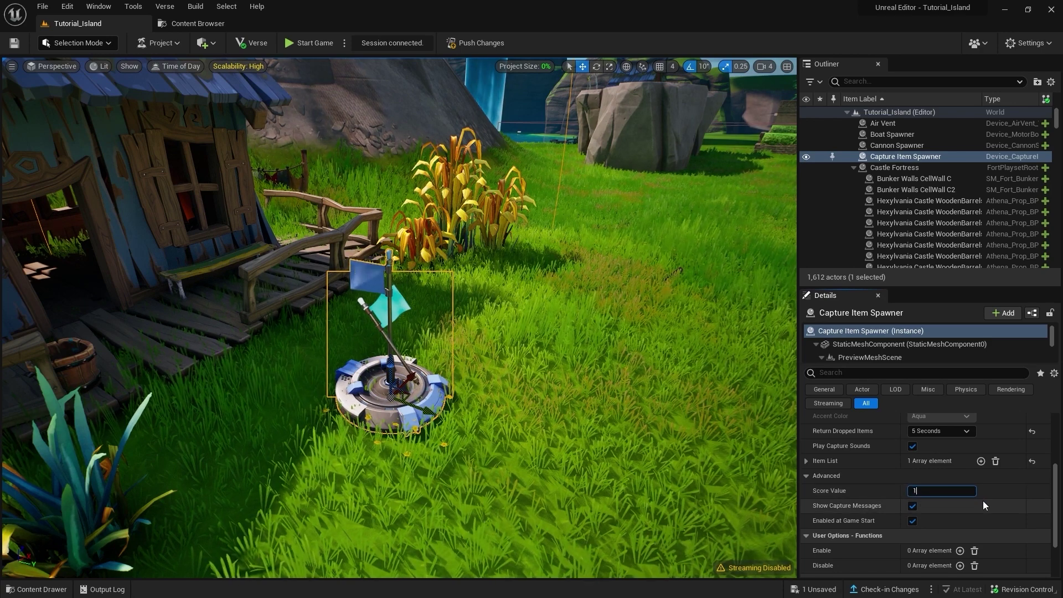
Check the Flag entry in the Item List and pull the view back to the spawner
{"action": "left_click", "coordinate": [807, 461]}
{"action": "scroll", "coordinate": [838, 488], "scroll_direction": "down", "scroll_amount": 1}
{"action": "scroll", "coordinate": [839, 488], "scroll_direction": "down", "scroll_amount": 1}
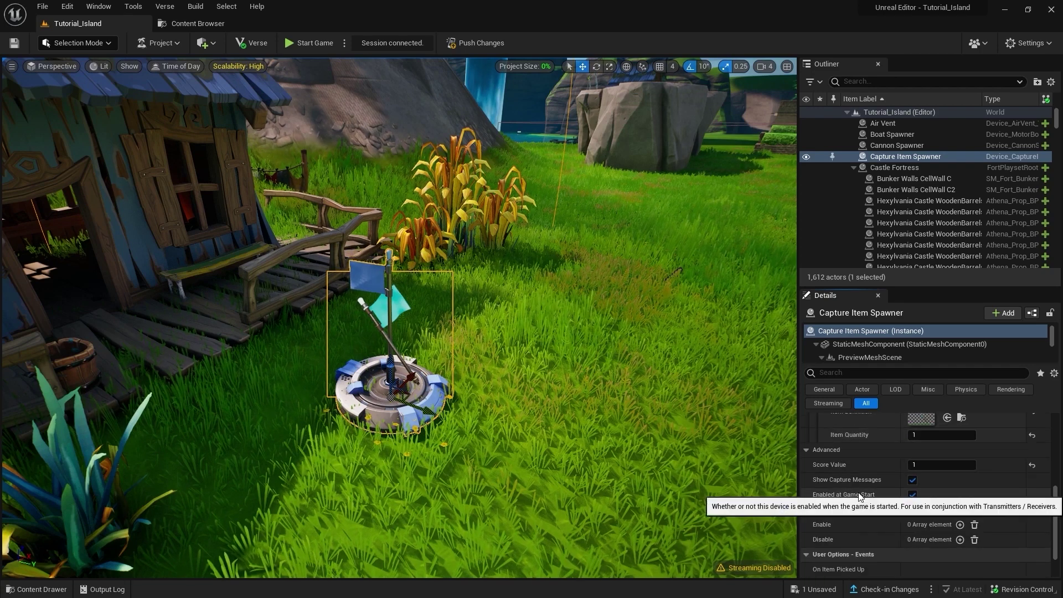
{"action": "scroll", "coordinate": [858, 534], "scroll_direction": "down", "scroll_amount": 1}
{"action": "scroll", "coordinate": [872, 523], "scroll_direction": "down", "scroll_amount": 1}
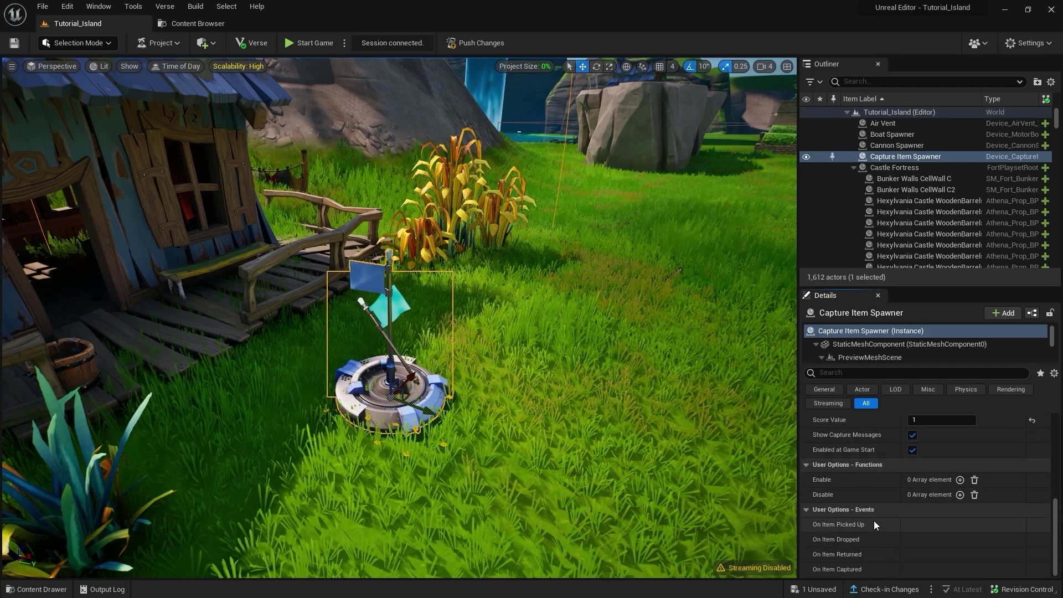
{"action": "scroll", "coordinate": [875, 518], "scroll_direction": "up", "scroll_amount": 3}
{"action": "scroll", "coordinate": [877, 520], "scroll_direction": "up", "scroll_amount": 3}
{"action": "right_click_drag", "start_coordinate": [693, 489], "coordinate": [687, 460]}
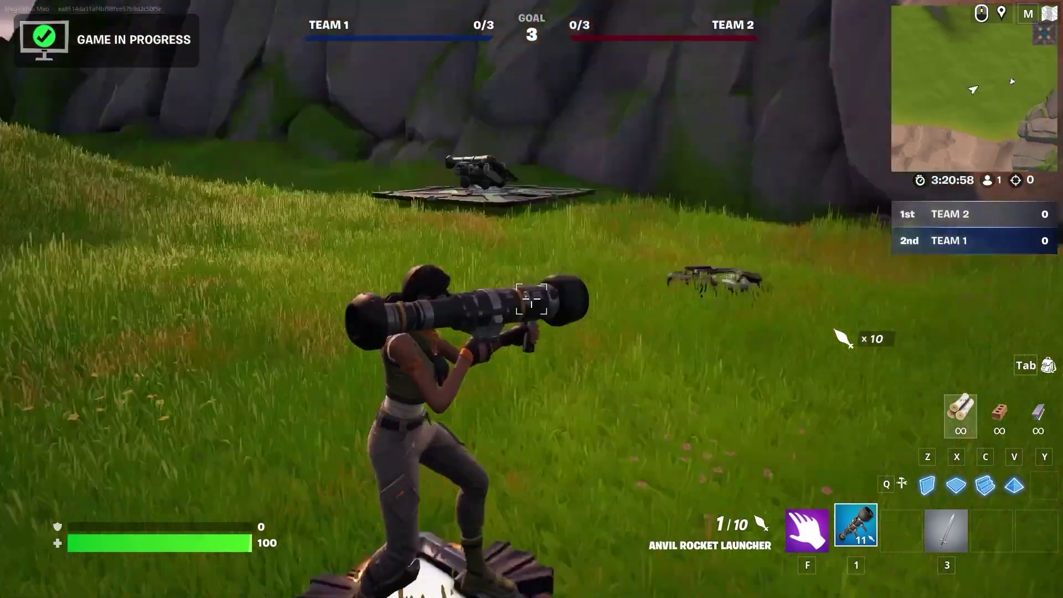
Sprint to the Capture Item Spawner beside the house and take its flag
{"action": "key", "text": "w"}
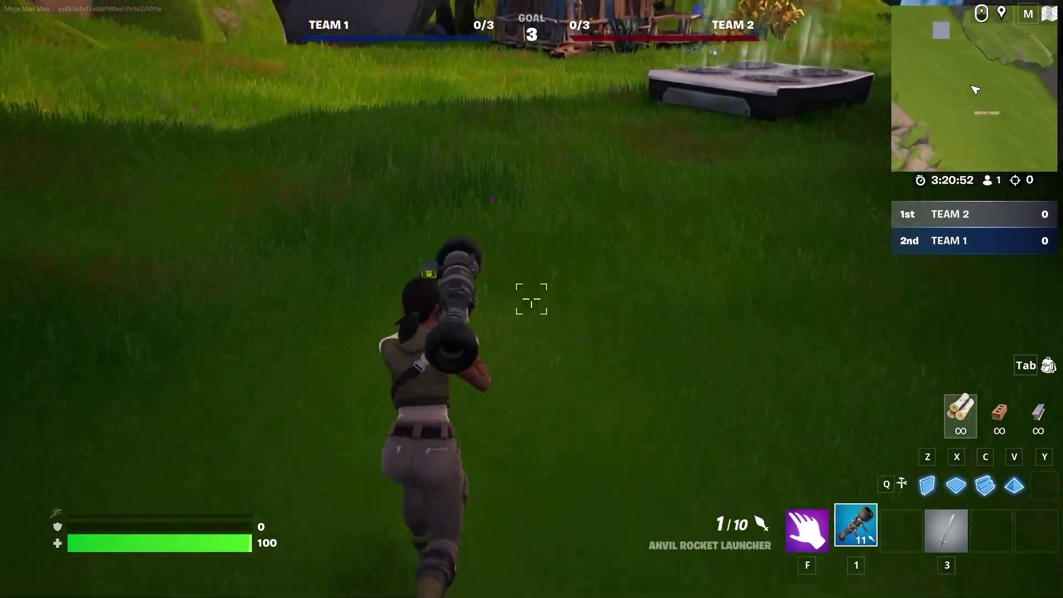
{"action": "key", "text": "shift"}
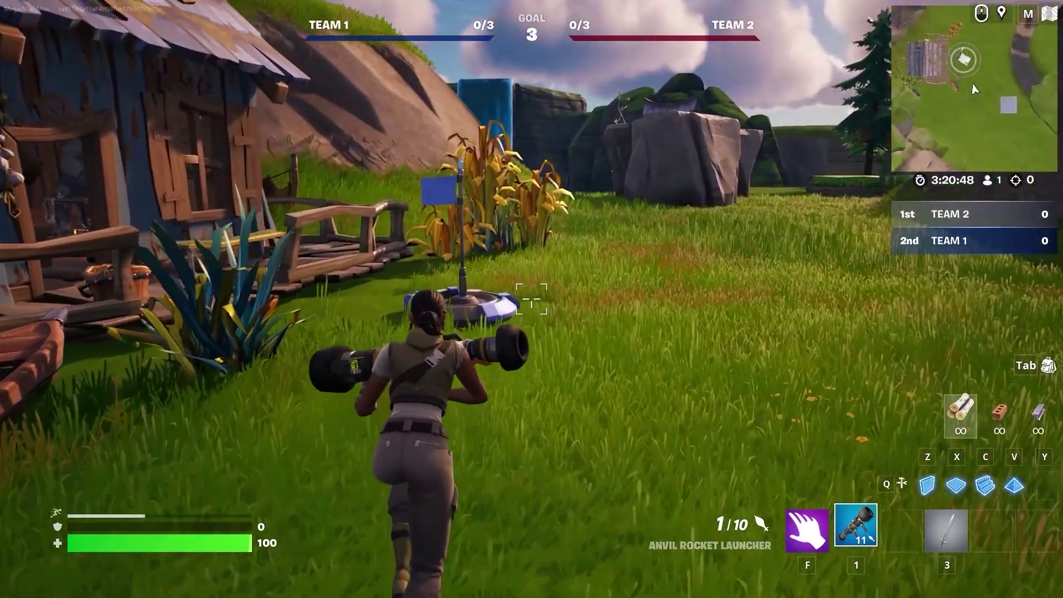
{"action": "key", "text": "e"}
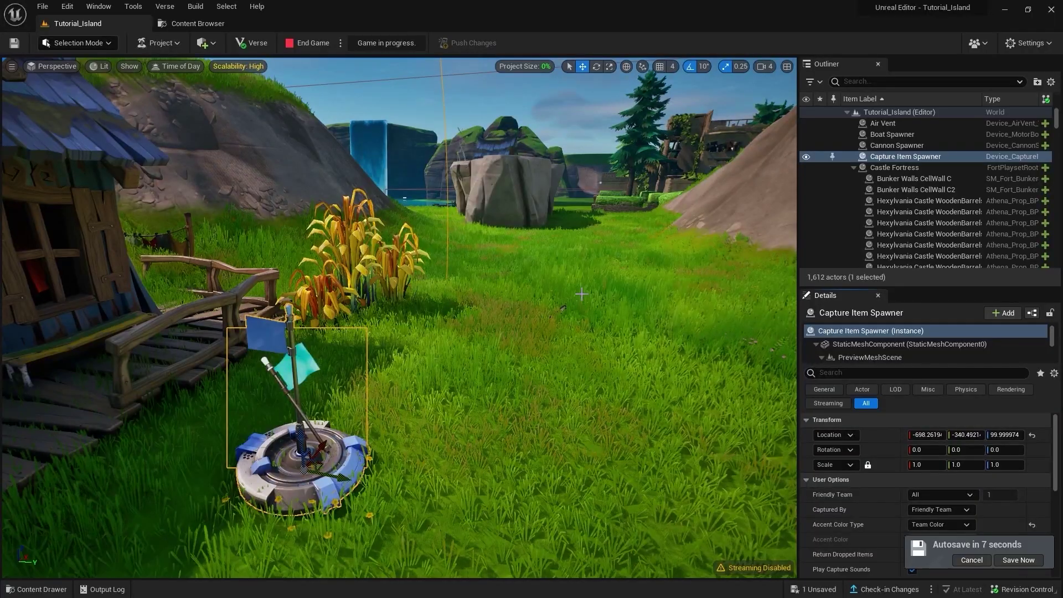
Set the first flag spawner's Captured By to Hostile Teams and postpone the pending autosave
{"action": "scroll", "coordinate": [898, 520], "scroll_direction": "down", "scroll_amount": 1}
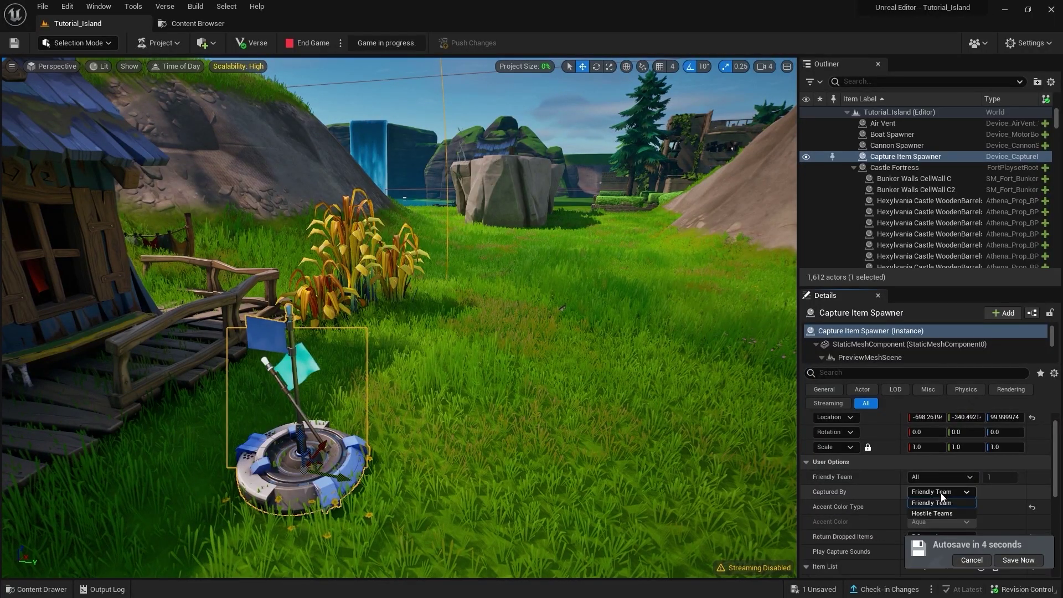
{"action": "left_click", "coordinate": [941, 493]}
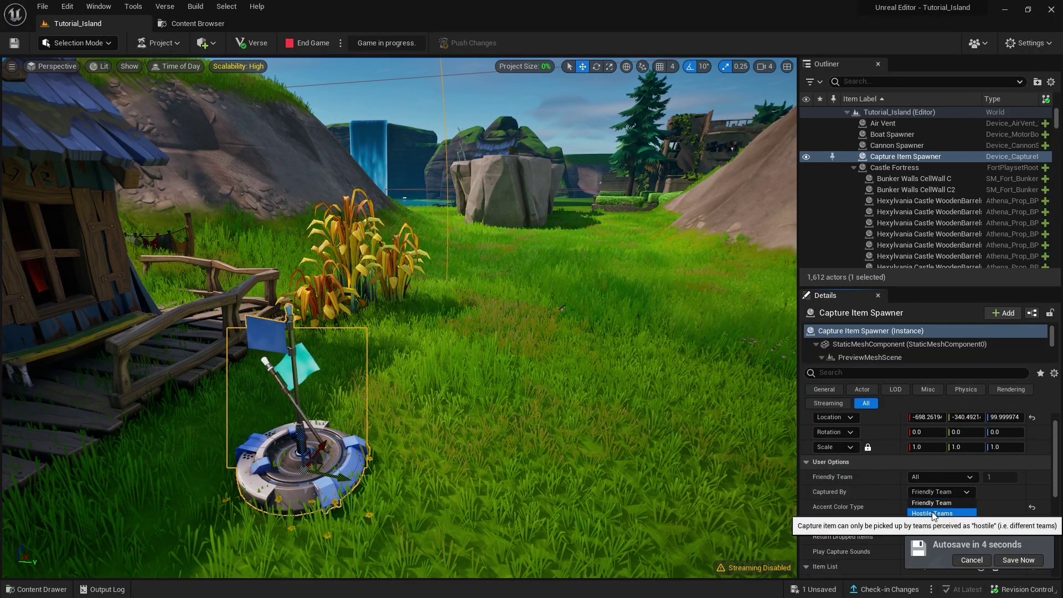
{"action": "left_click", "coordinate": [984, 565]}
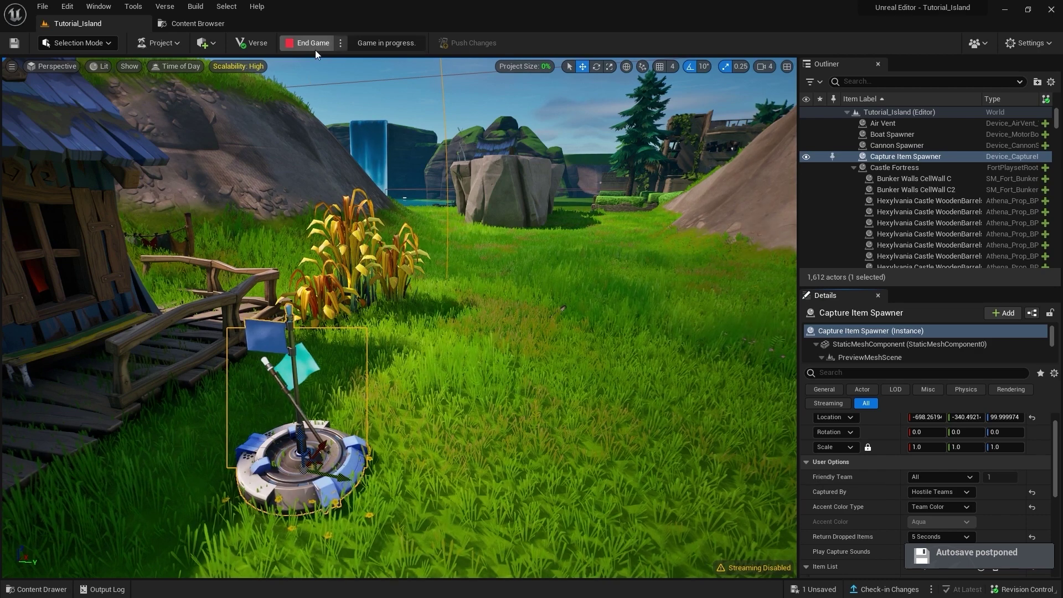
End the running Fortnite session to return to editing
{"action": "right_click_drag", "start_coordinate": [400, 183], "coordinate": [400, 183]}
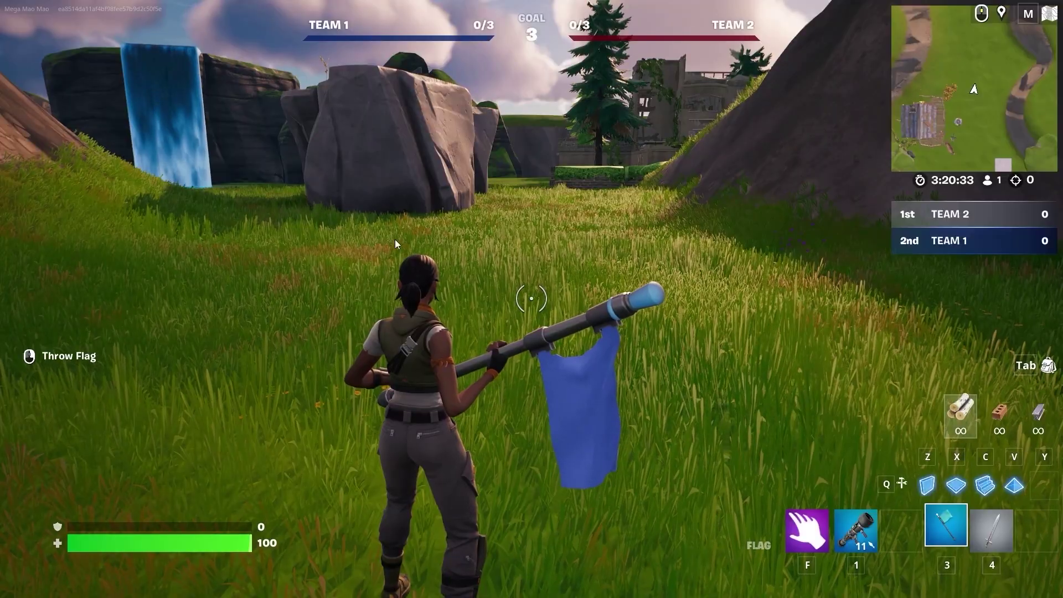
{"action": "key", "text": "Escape"}
{"action": "left_click", "coordinate": [314, 367]}
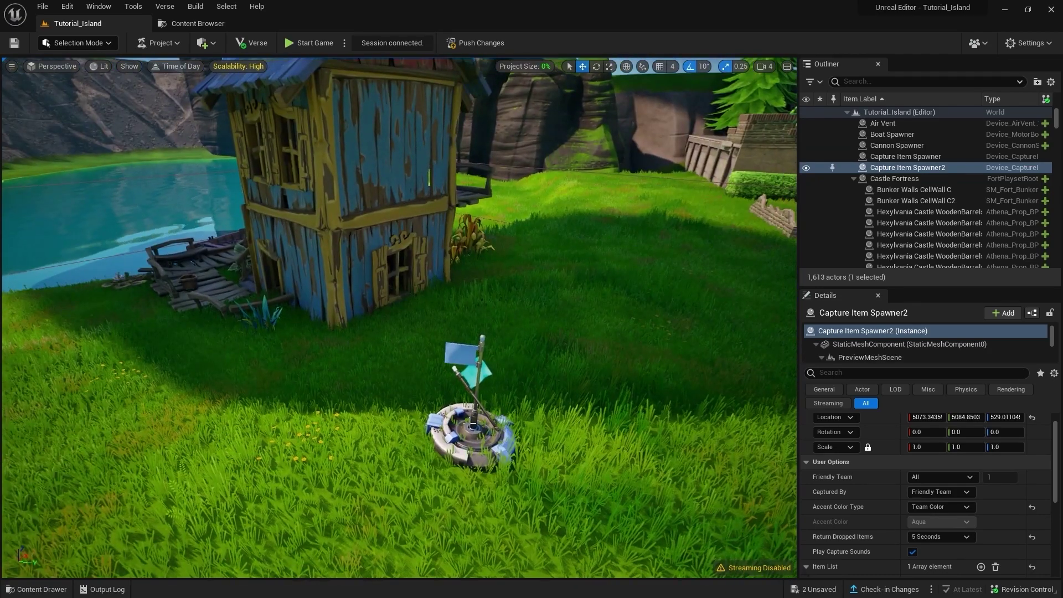
Select the first flag spawner, review its event settings, and start a new playtest
{"action": "left_click", "coordinate": [473, 425]}
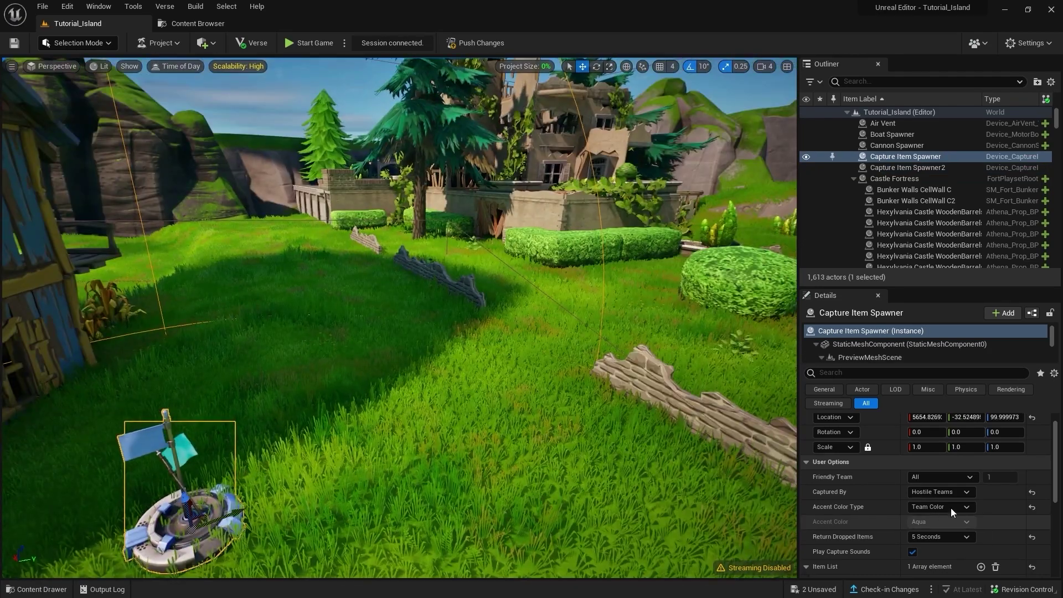
{"action": "scroll", "coordinate": [852, 544], "scroll_direction": "down", "scroll_amount": 3}
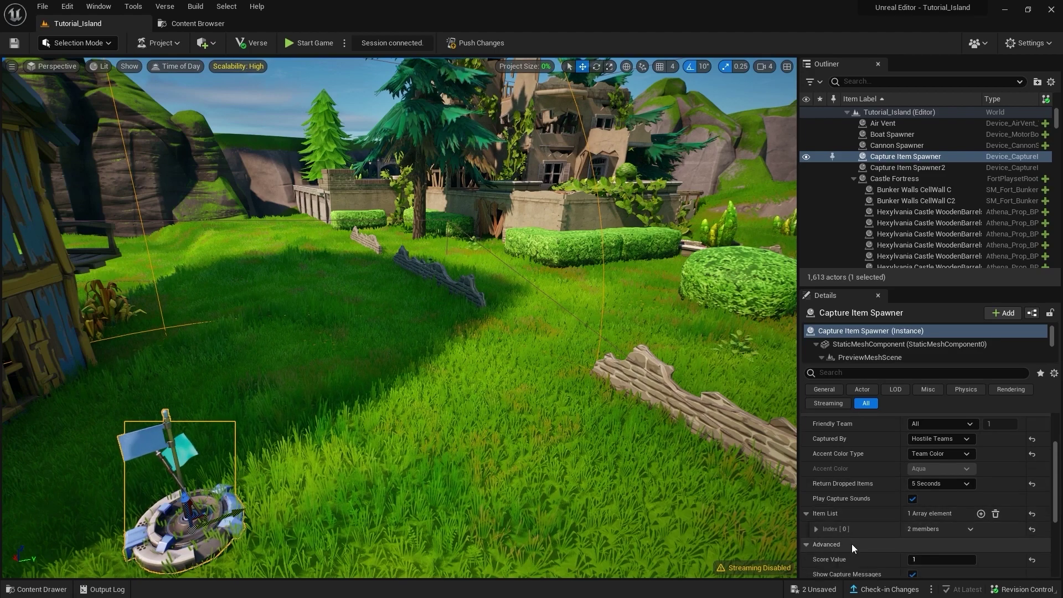
{"action": "scroll", "coordinate": [886, 526], "scroll_direction": "down", "scroll_amount": 3}
{"action": "scroll", "coordinate": [886, 500], "scroll_direction": "down", "scroll_amount": 2}
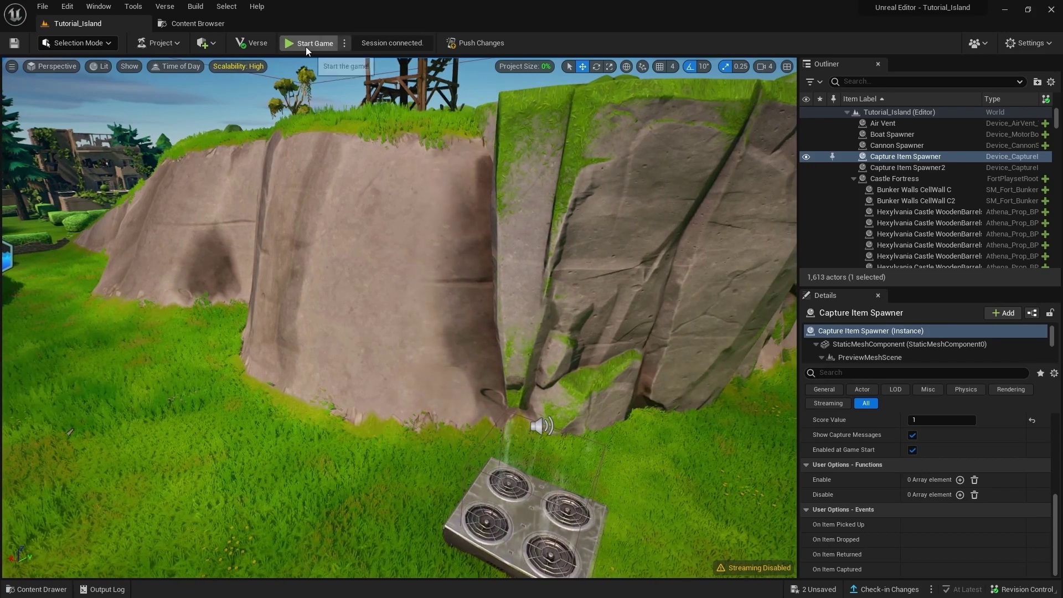
{"action": "left_click", "coordinate": [306, 44]}
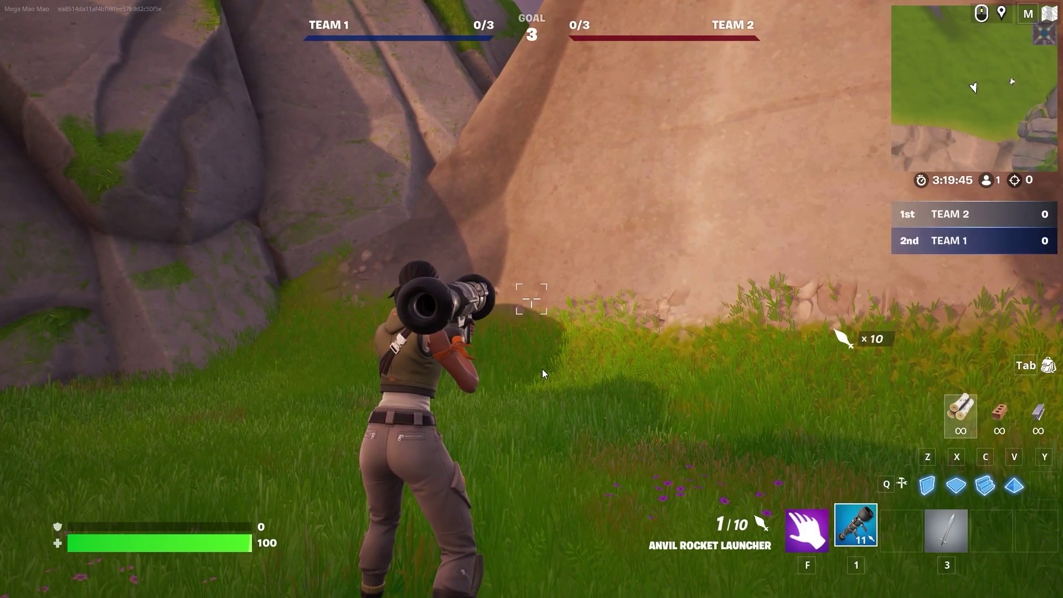
Run across the hills, past the waterfall and ruins, onto the flag base
{"action": "left_click", "coordinate": [543, 369]}
{"action": "key", "text": "w"}
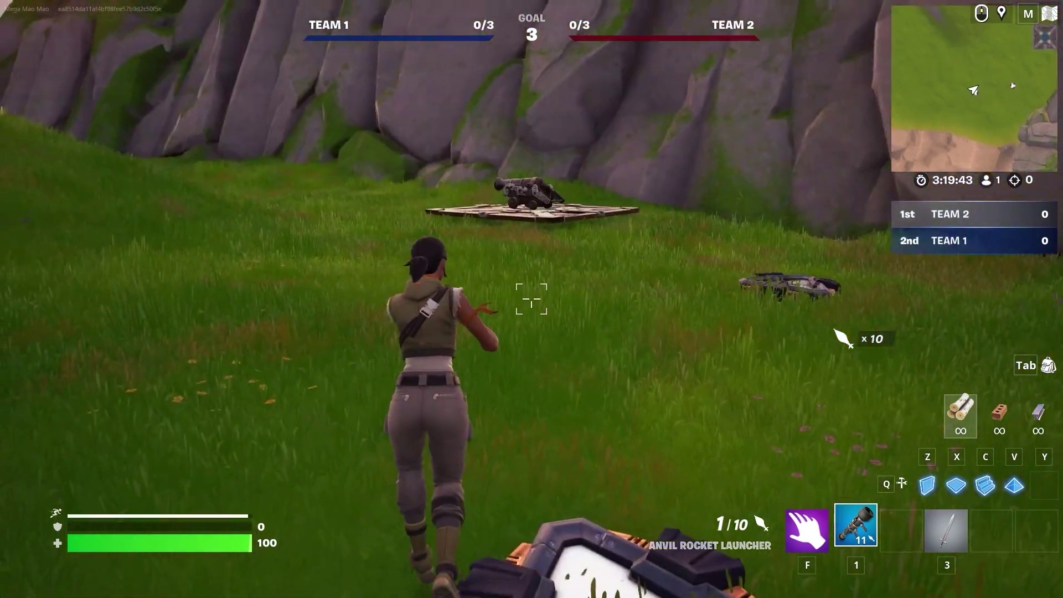
{"action": "key", "text": "w"}
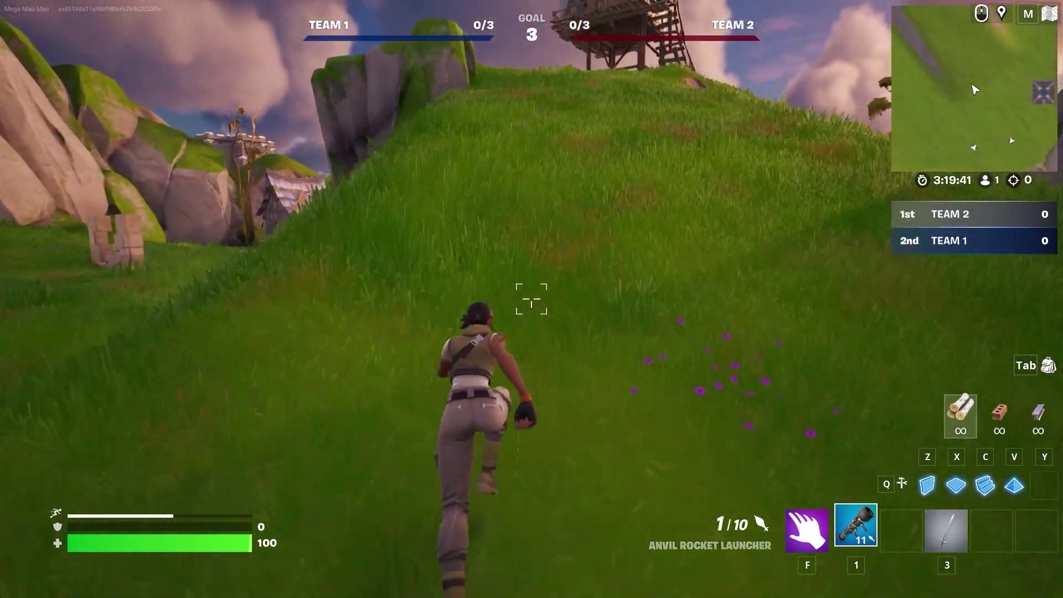
{"action": "key", "text": "w"}
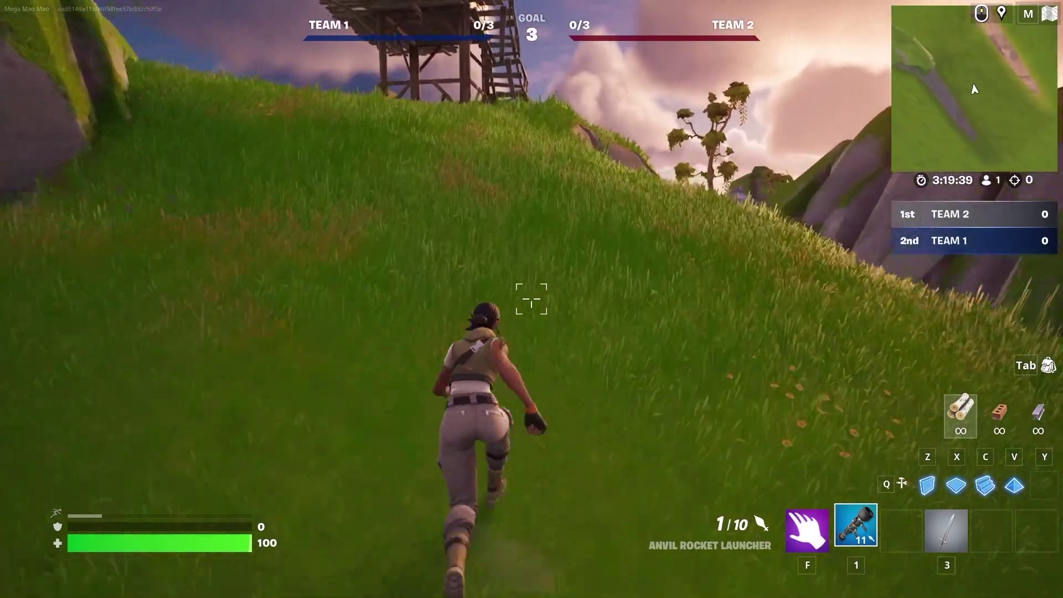
{"action": "key", "text": "w"}
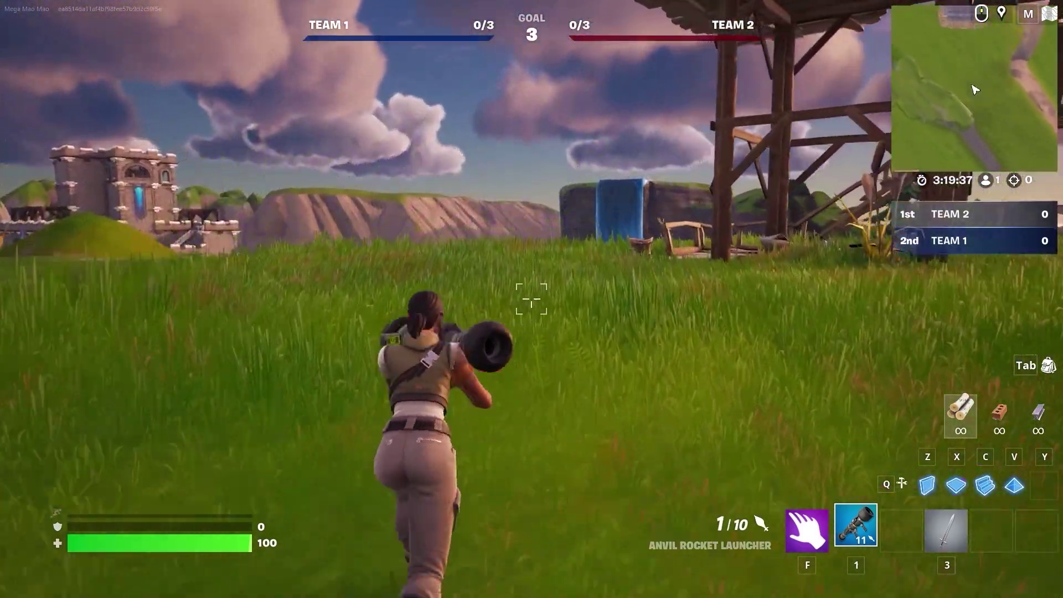
{"action": "key", "text": "w"}
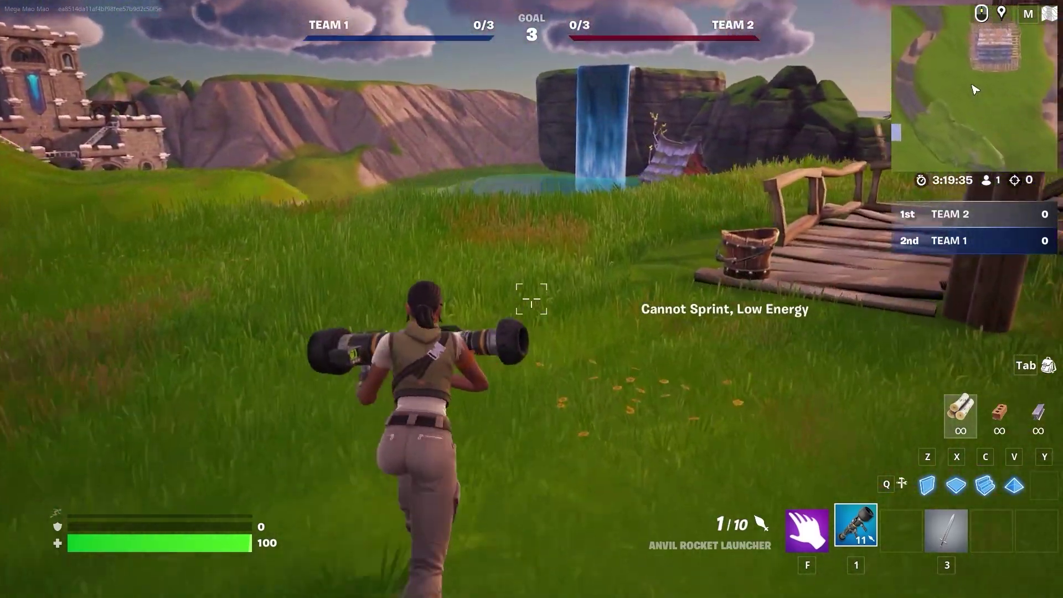
{"action": "key", "text": "w"}
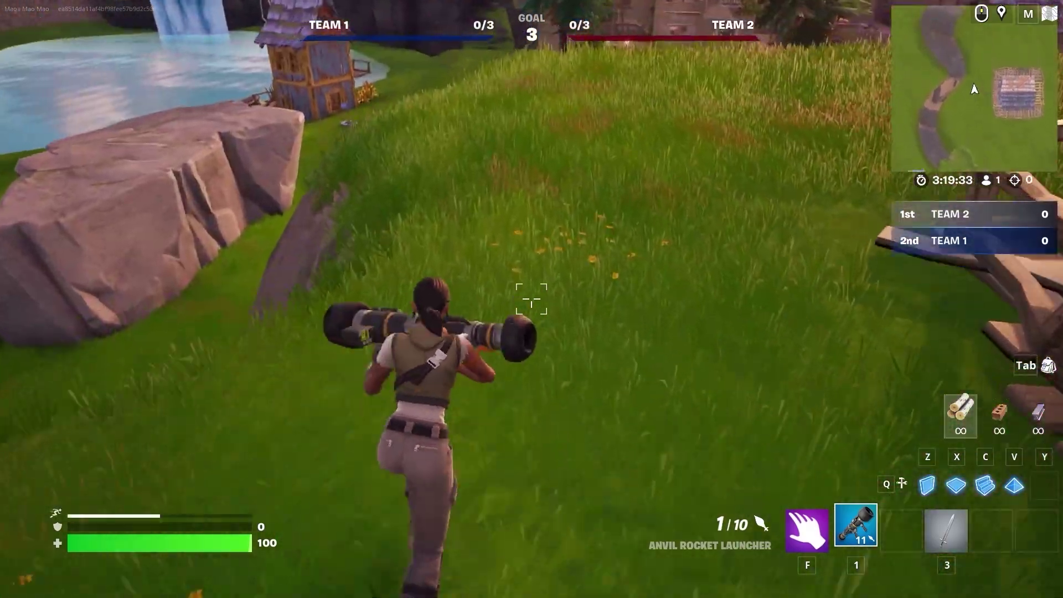
{"action": "key", "text": "w"}
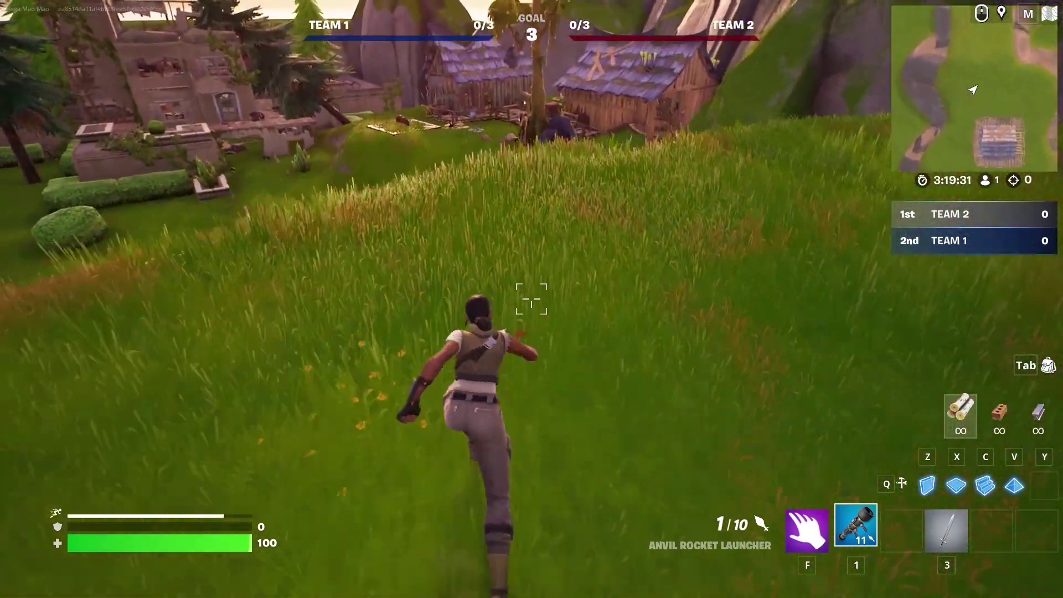
{"action": "key", "text": "w"}
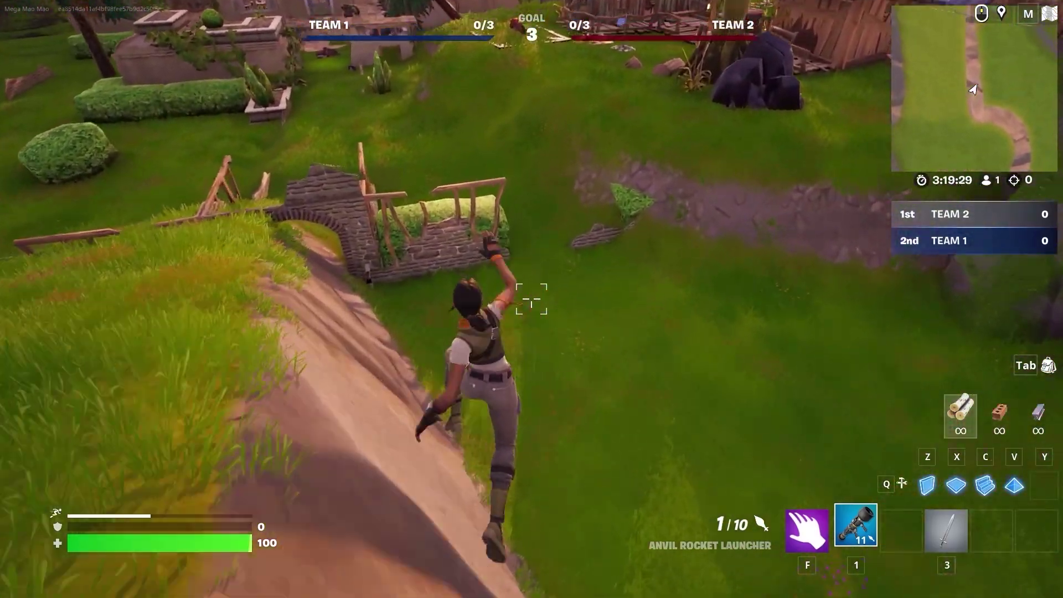
{"action": "key", "text": "w"}
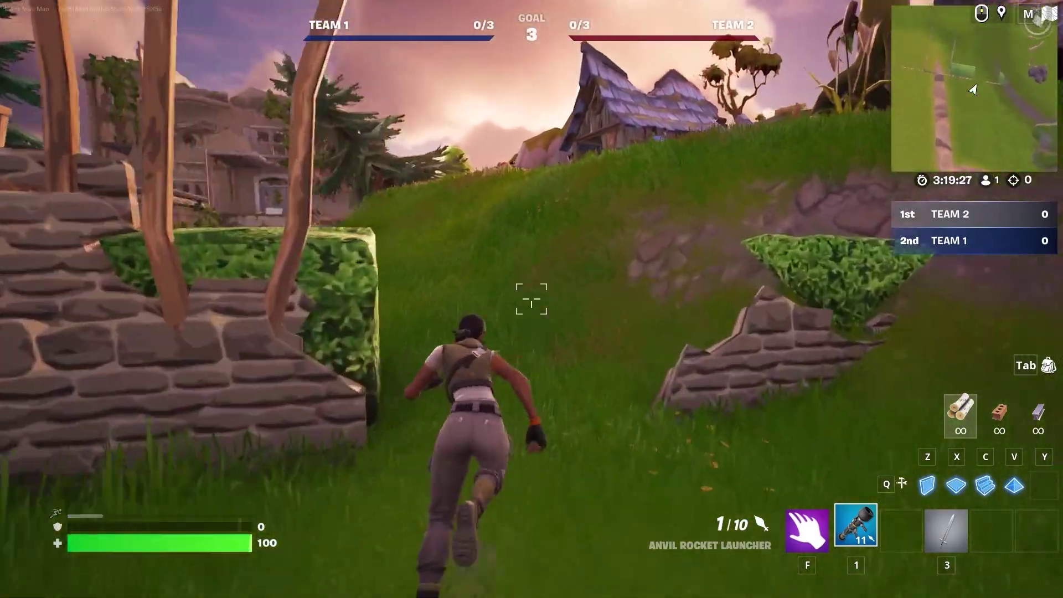
{"action": "key", "text": "w"}
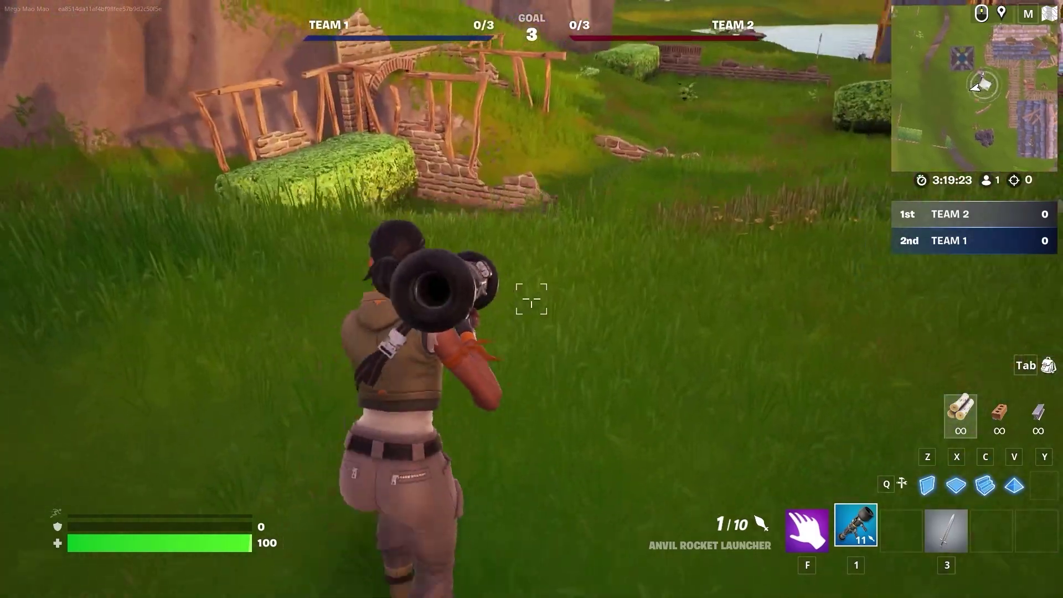
Take the flag from its pad, drop it, and pick it up again
{"action": "key", "text": "e"}
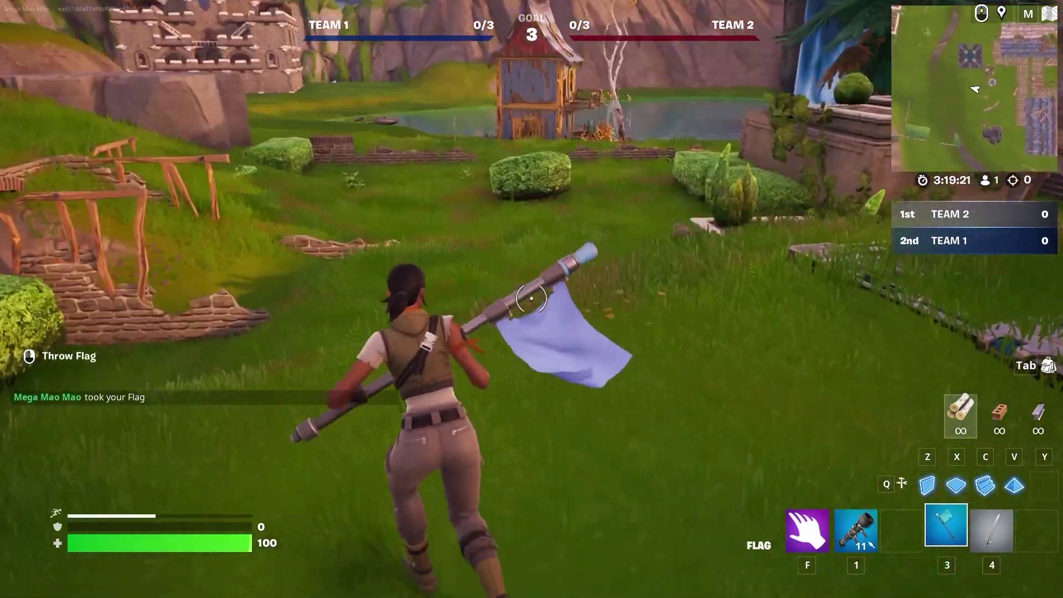
{"action": "key", "text": "4"}
{"action": "key", "text": "w"}
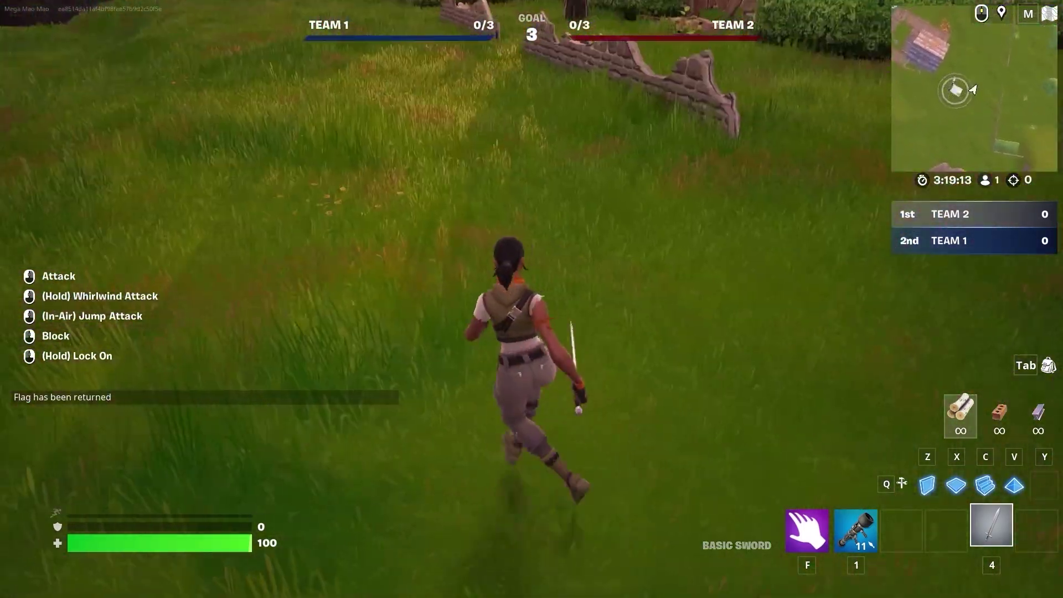
{"action": "key", "text": "e"}
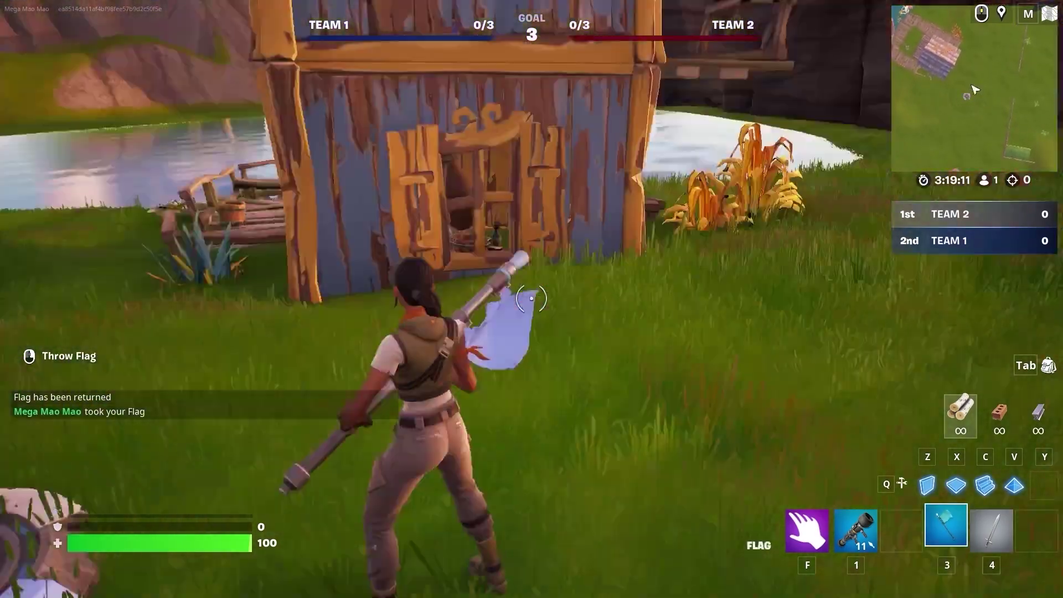
End the game from the My Island menu to return to the editor
{"action": "key", "text": "Escape"}
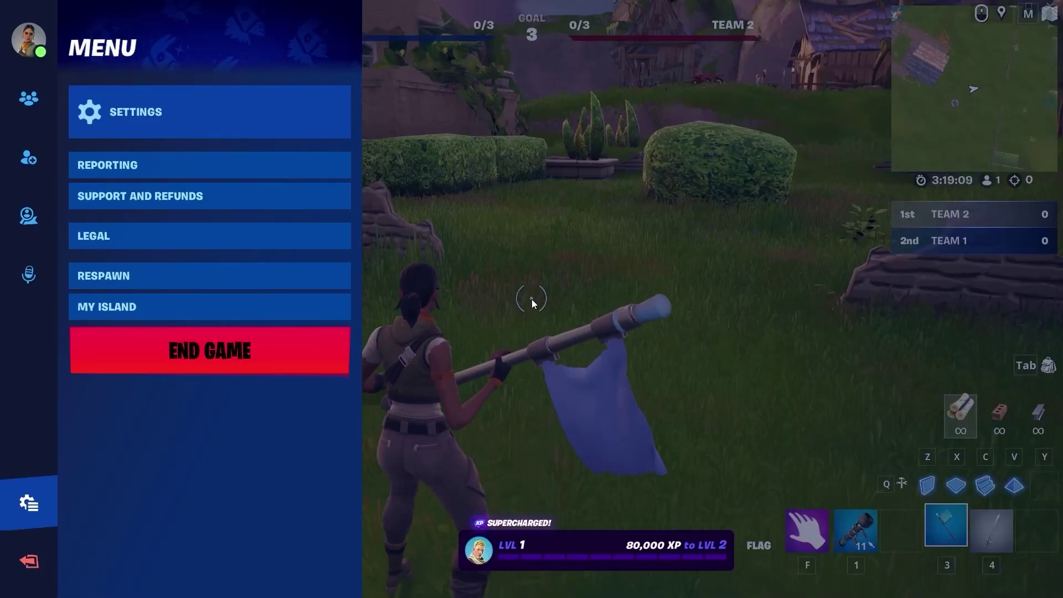
{"action": "key", "text": "Escape"}
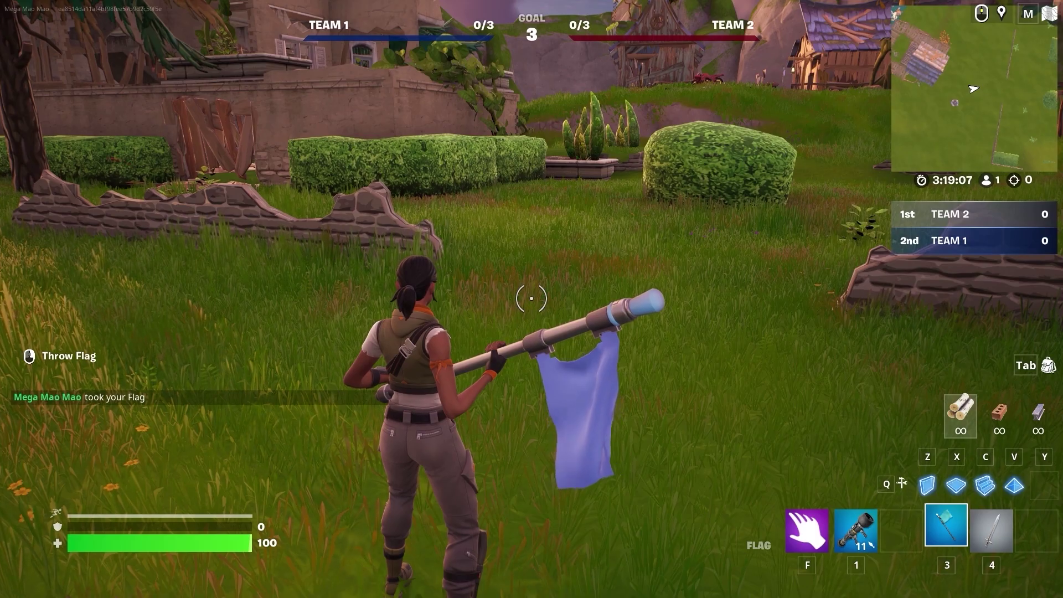
{"action": "key", "text": "m"}
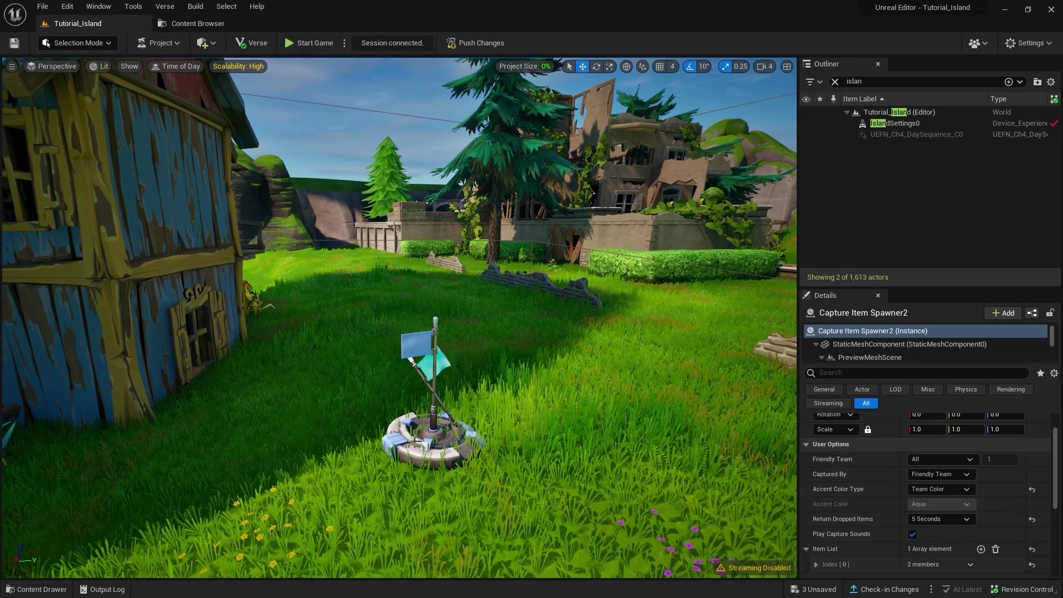
Make both spawners capturable by Hostile Teams, with Friendly Team set to Team Index 2 and 1
{"action": "right_click_drag", "start_coordinate": [399, 316], "coordinate": [399, 316]}
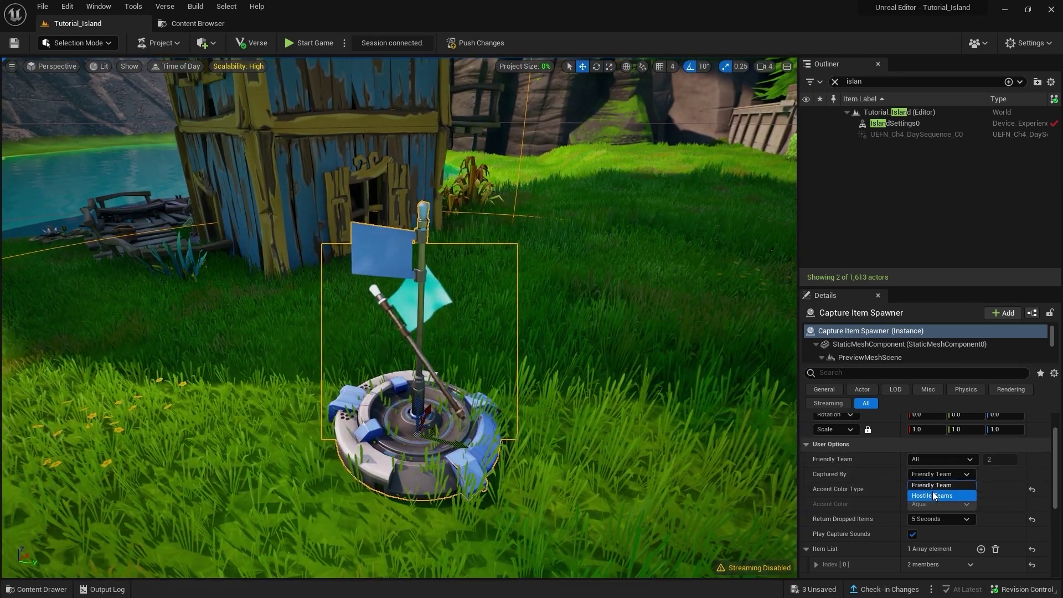
{"action": "left_click", "coordinate": [932, 493]}
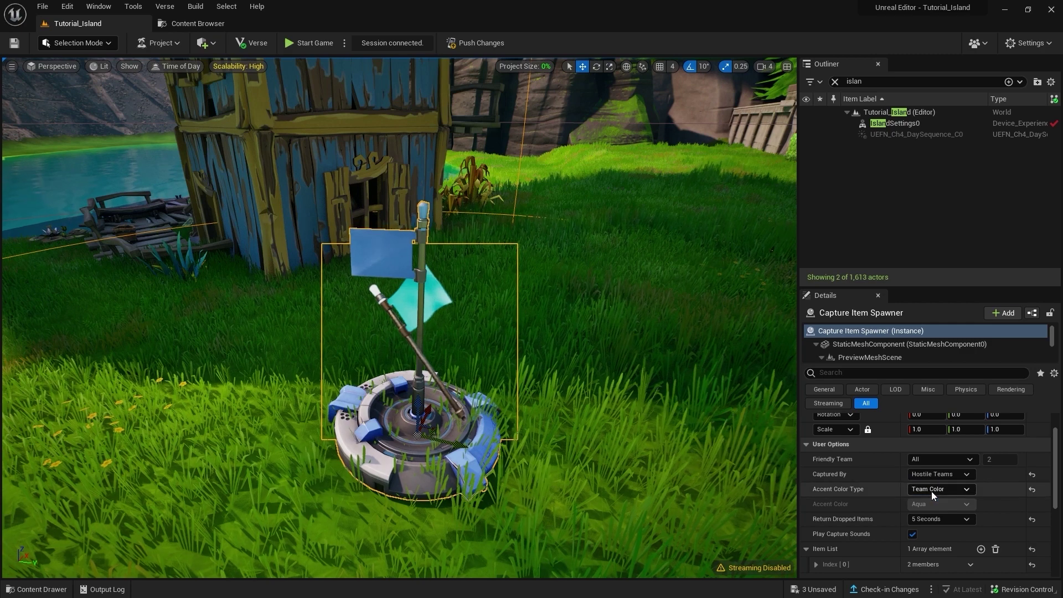
{"action": "left_click", "coordinate": [928, 458]}
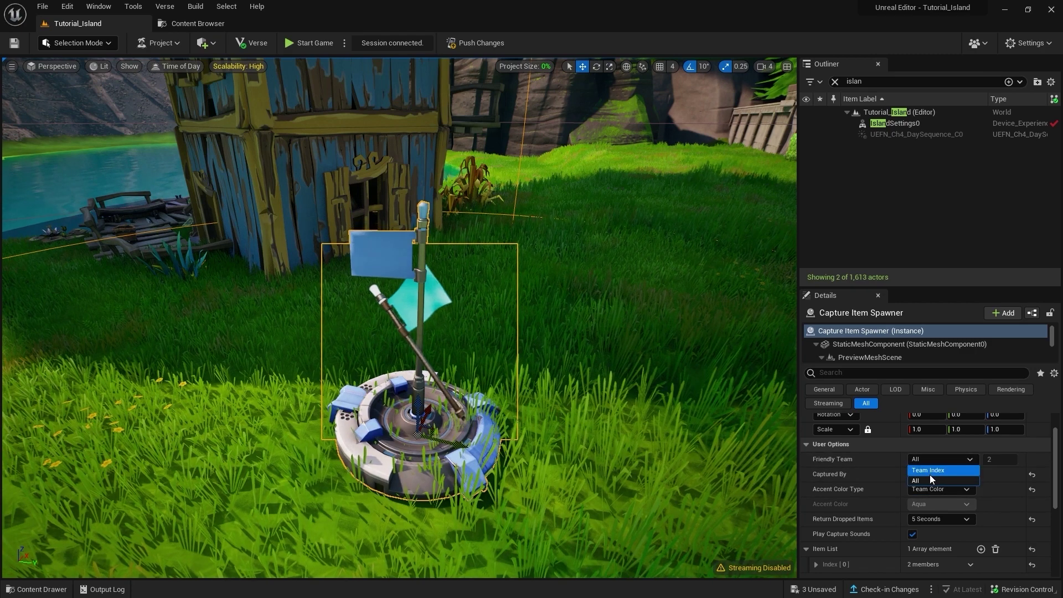
{"action": "left_click", "coordinate": [932, 471]}
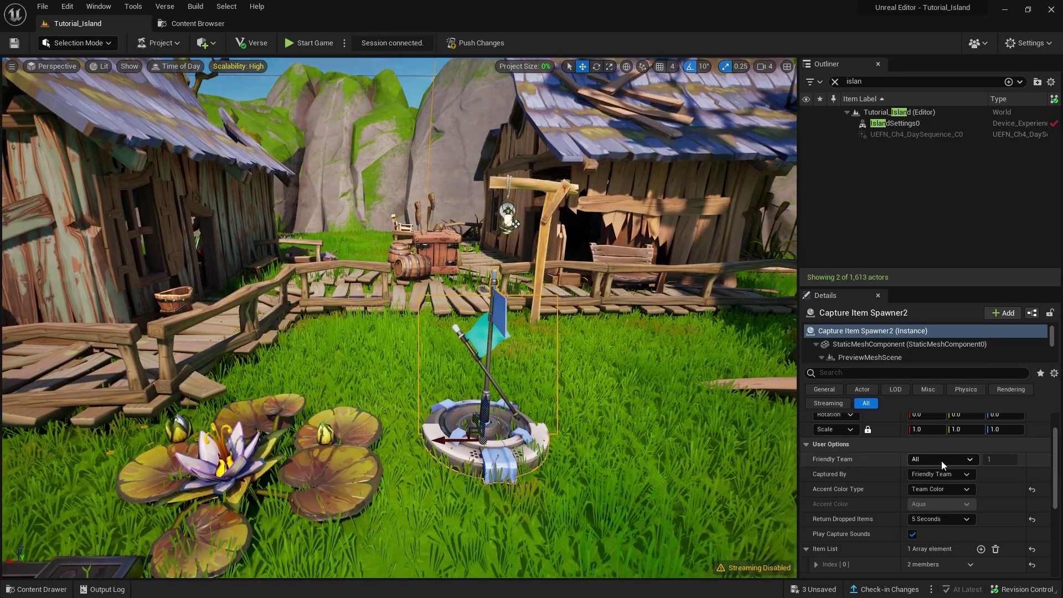
{"action": "left_click", "coordinate": [941, 460]}
{"action": "left_click", "coordinate": [936, 471]}
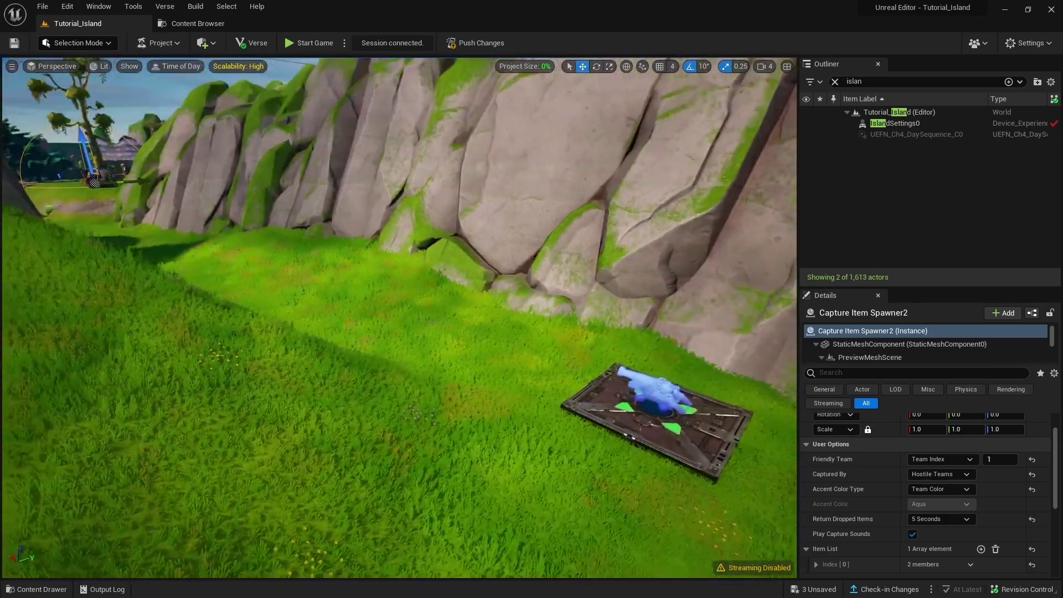
Place a Dirt Bike Spawner on the grass by the rock cliff and start a playtest
{"action": "key", "text": "ctrl+space"}
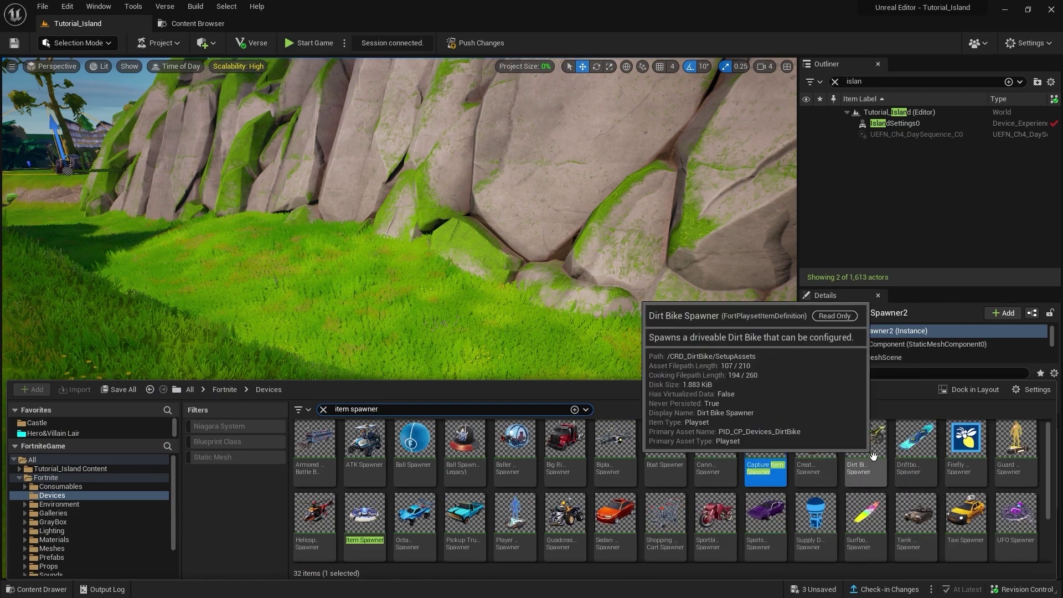
{"action": "mouse_move", "coordinate": [866, 443]}
{"action": "left_mouse_down"}
{"action": "mouse_move", "coordinate": [584, 346]}
{"action": "mouse_move", "coordinate": [548, 369]}
{"action": "left_mouse_up"}
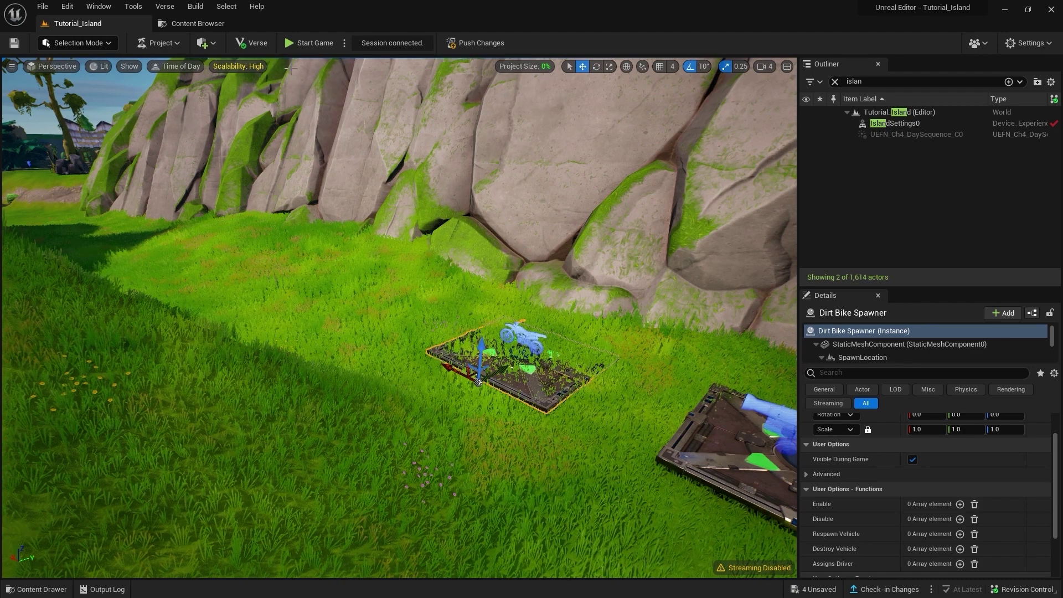
{"action": "left_click", "coordinate": [314, 46]}
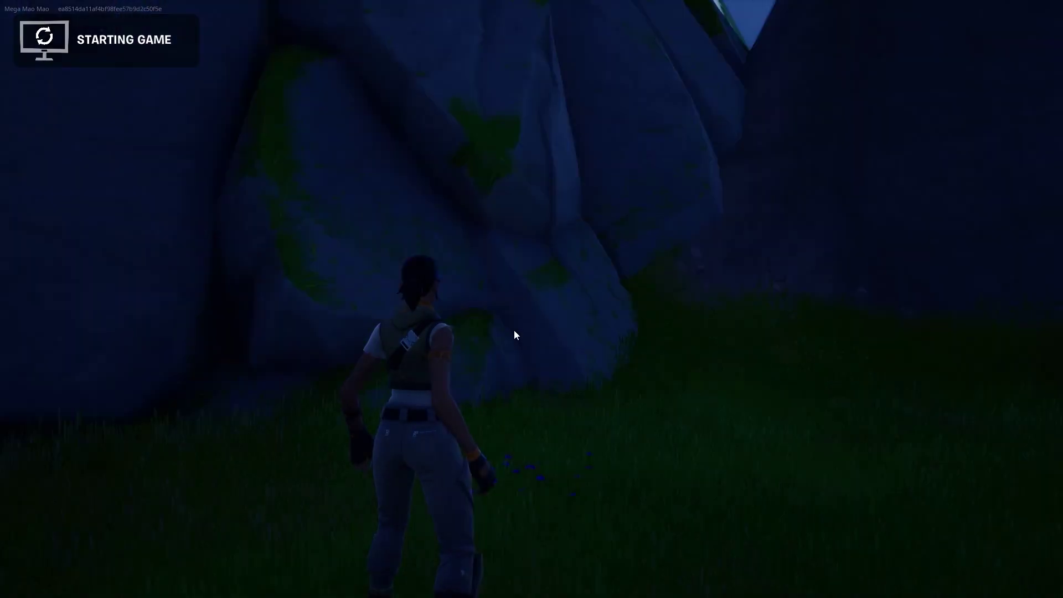
Mount the dirt bike, ride it to the blue flag while firing a rocket, and dismount
{"action": "key", "text": "w"}
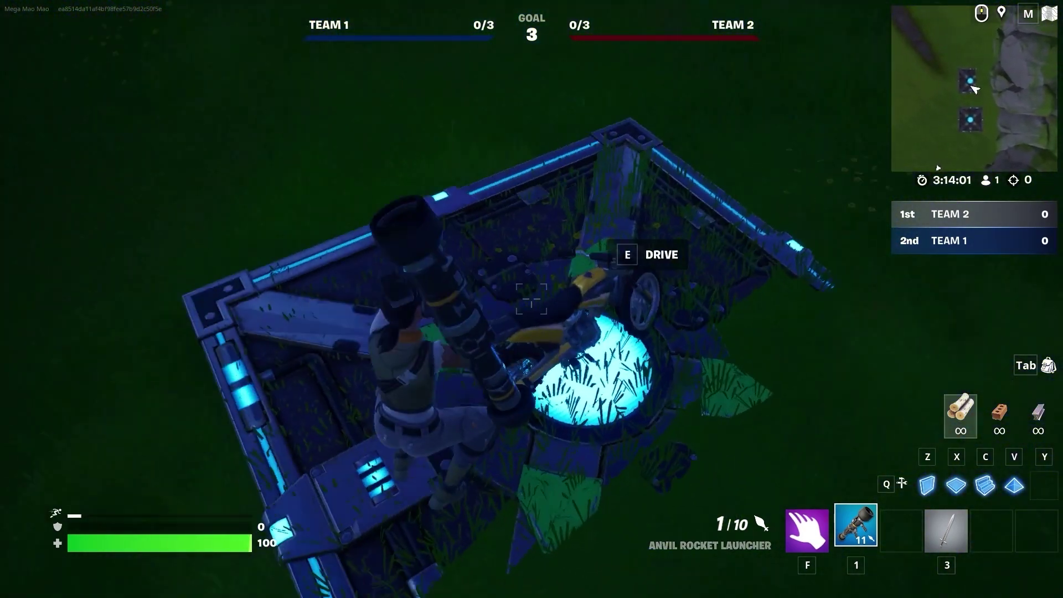
{"action": "key", "text": "e"}
{"action": "key", "text": "w"}
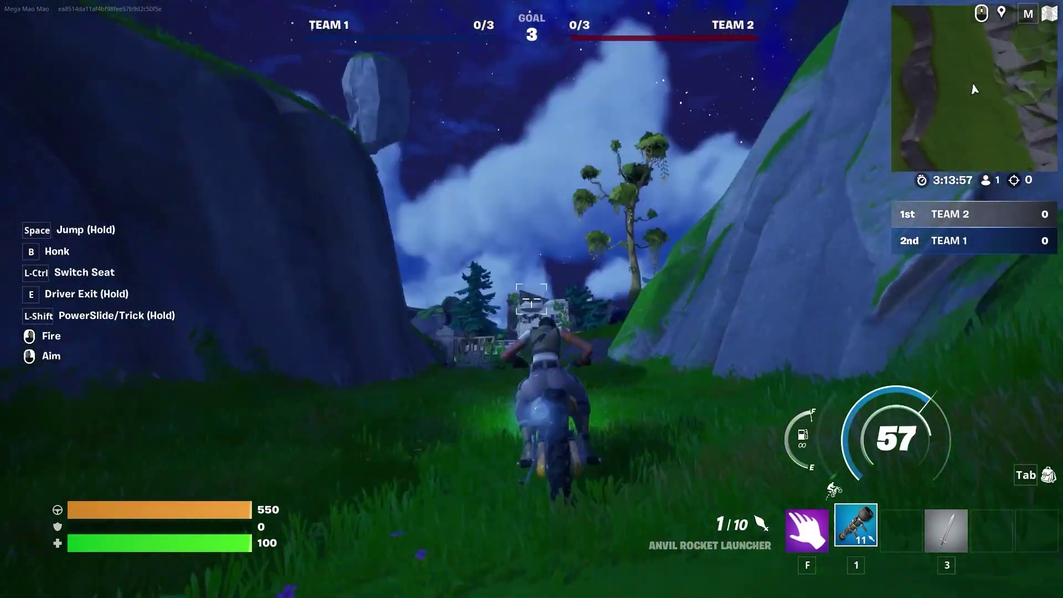
{"action": "right_click", "coordinate": [532, 299]}
{"action": "left_click", "coordinate": [532, 299]}
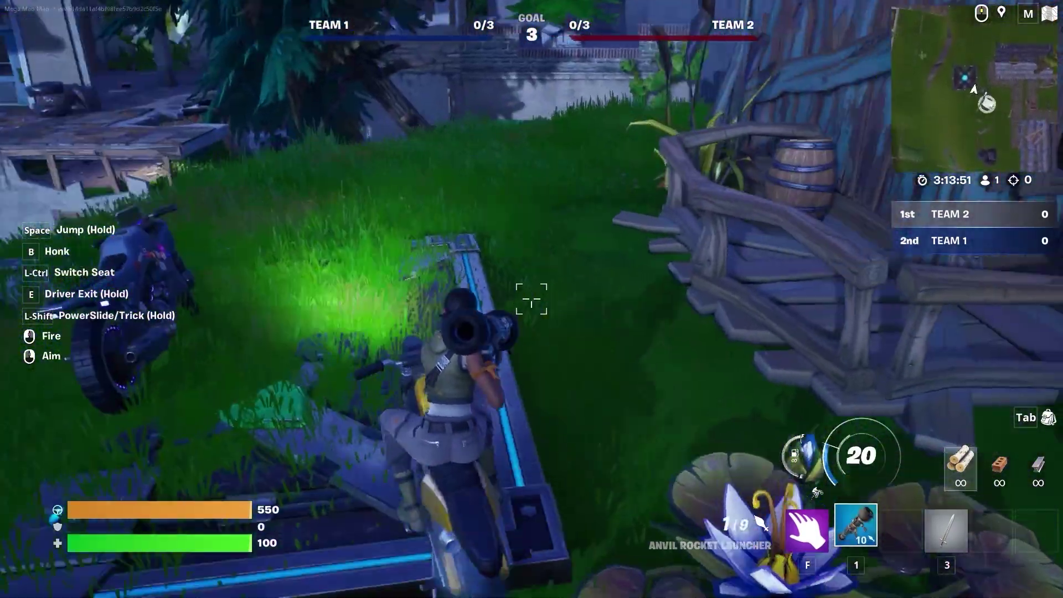
{"action": "key", "text": "e"}
Equip the sword and run from the blue flag base across to the red flag pad
{"action": "key", "text": "w"}
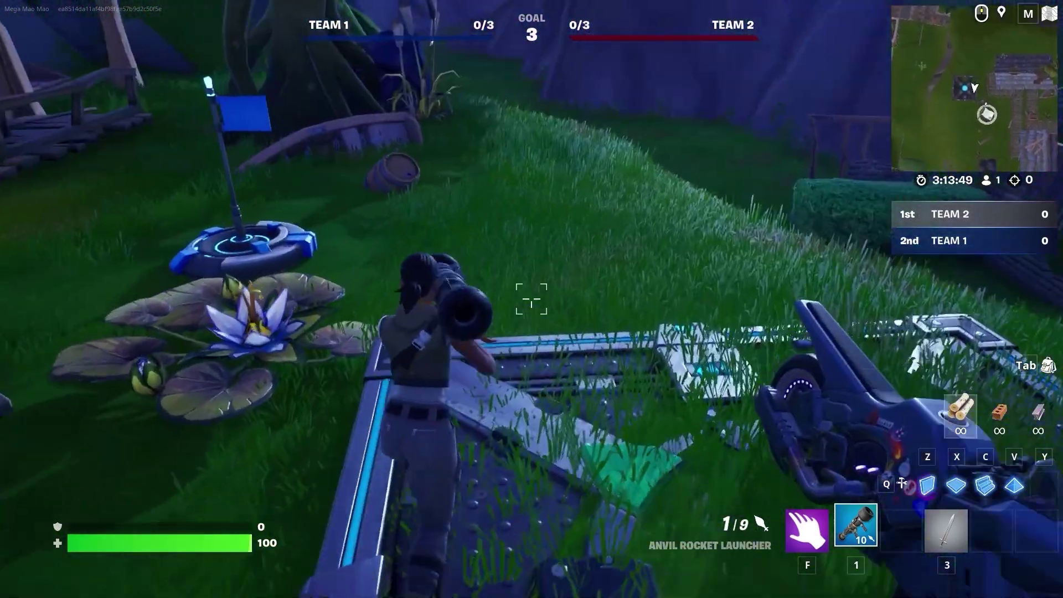
{"action": "key", "text": "w"}
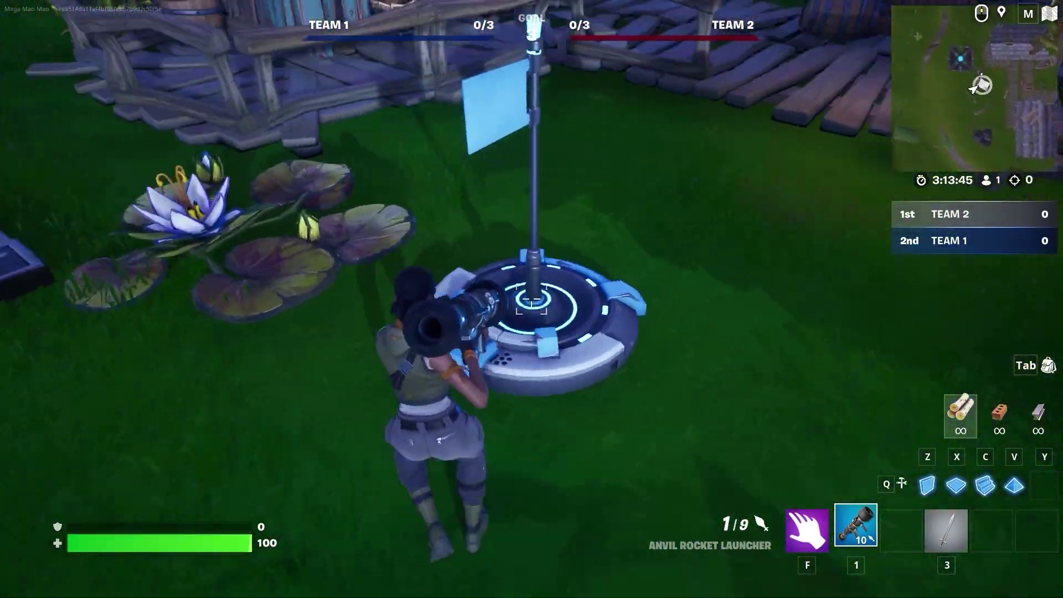
{"action": "key", "text": "3"}
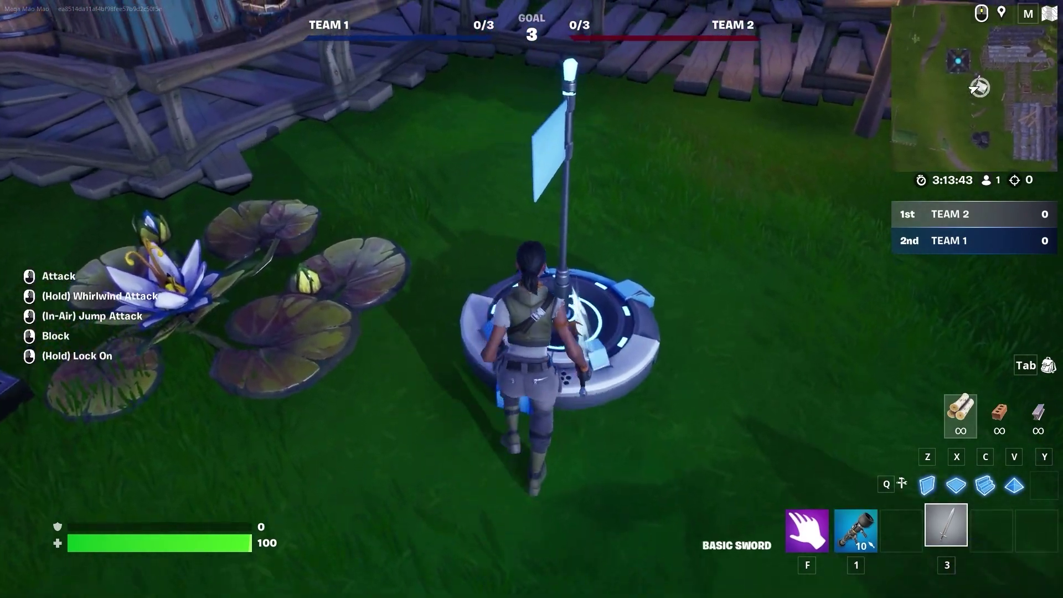
{"action": "key", "text": "w"}
{"action": "key", "text": "w"}
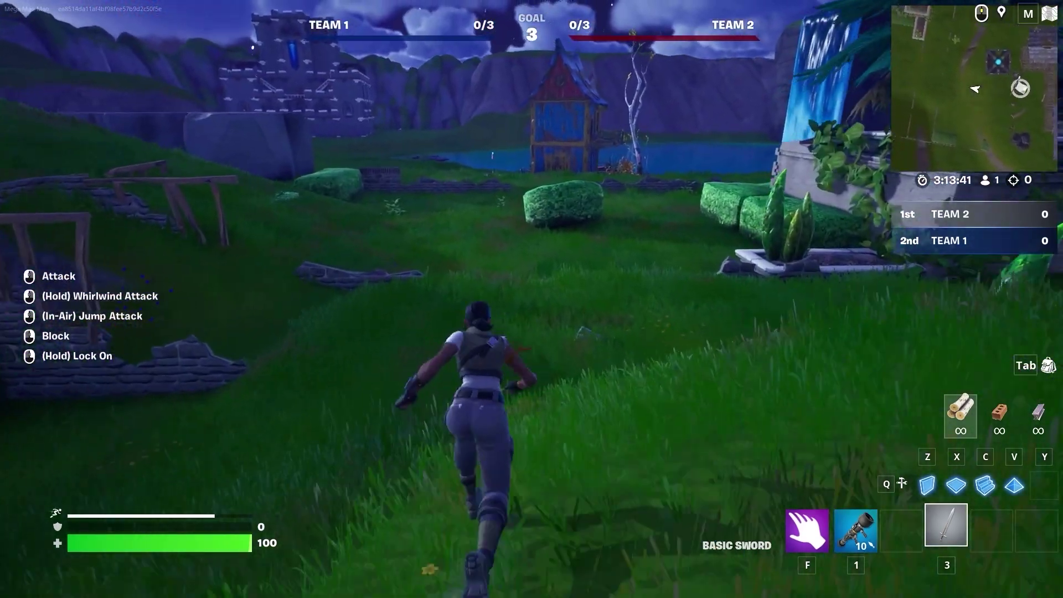
{"action": "key", "text": "w"}
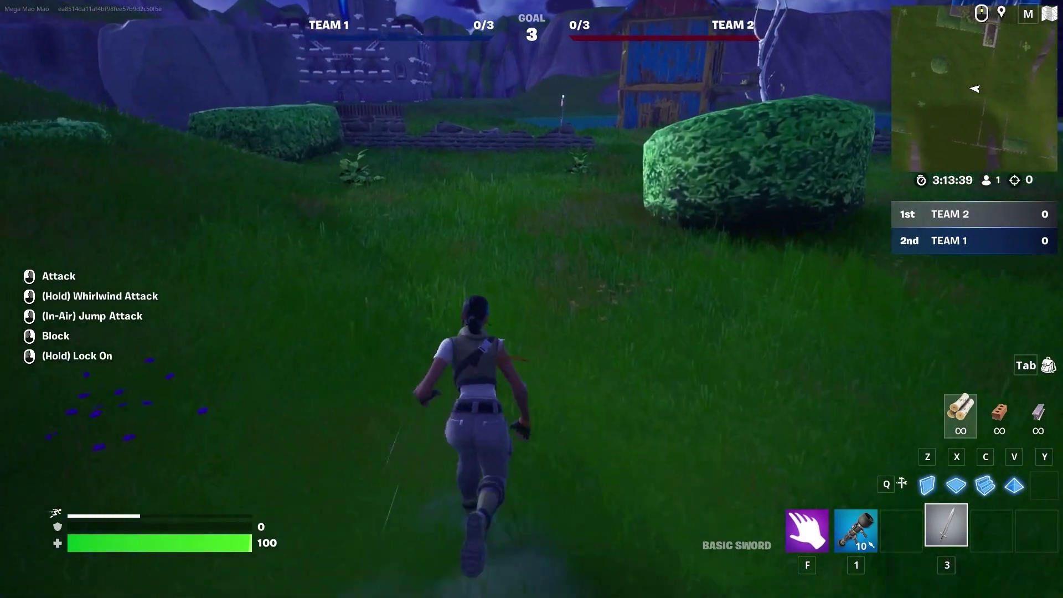
{"action": "key", "text": "w"}
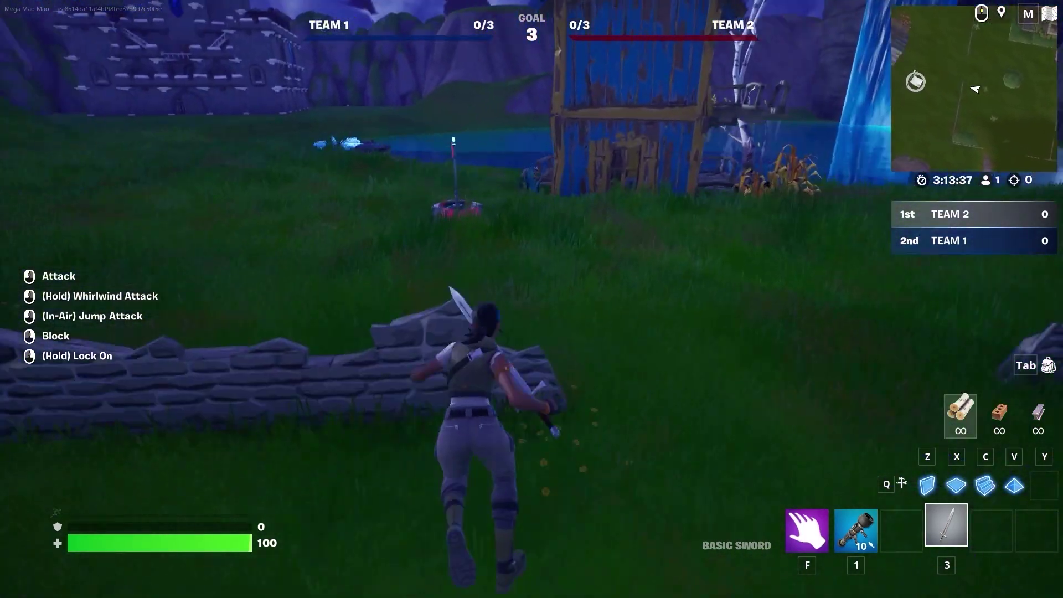
{"action": "key", "text": "ctrl"}
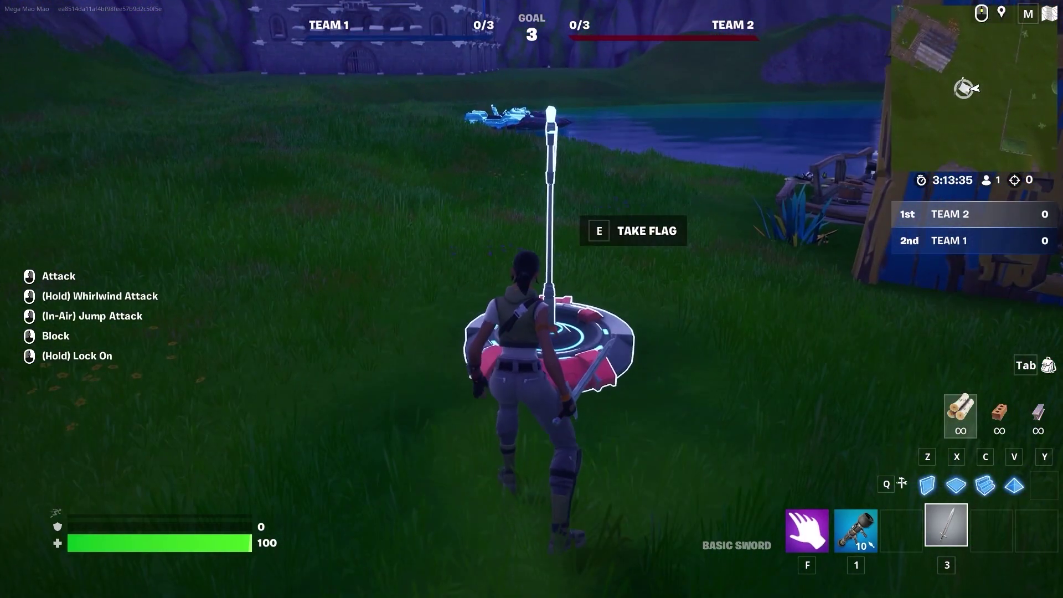
Take the red team's flag, carry it off, throw it down, and end the playtest
{"action": "key", "text": "e"}
{"action": "key", "text": "w"}
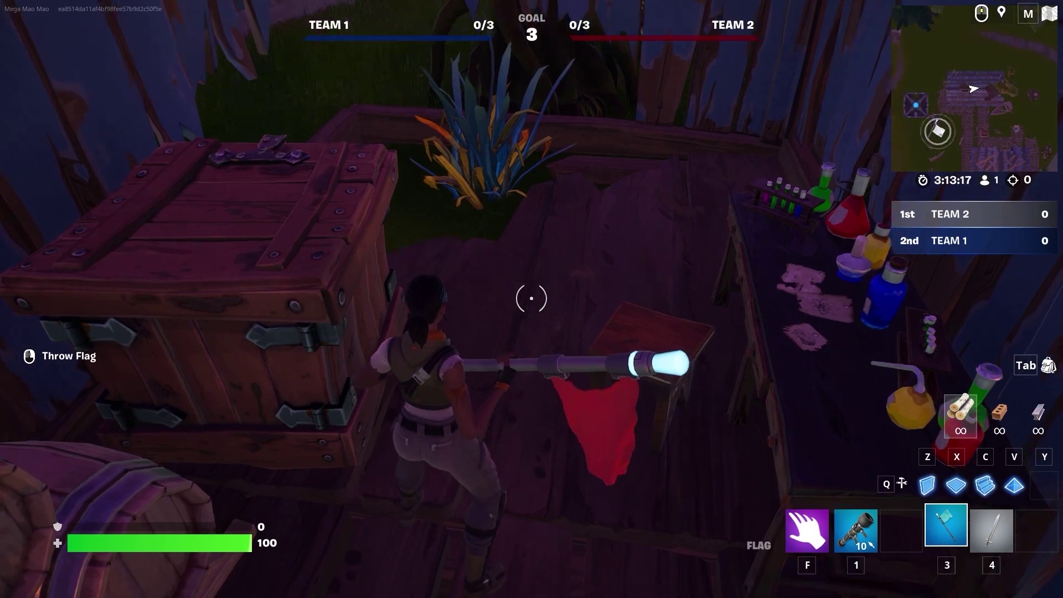
{"action": "left_click", "coordinate": [532, 298]}
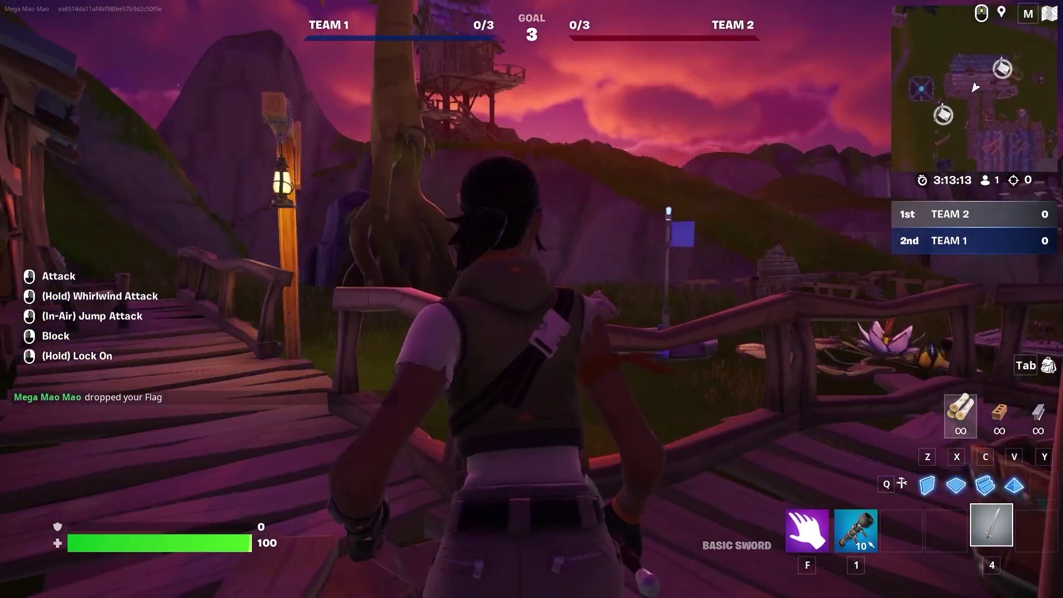
{"action": "key", "text": "Escape"}
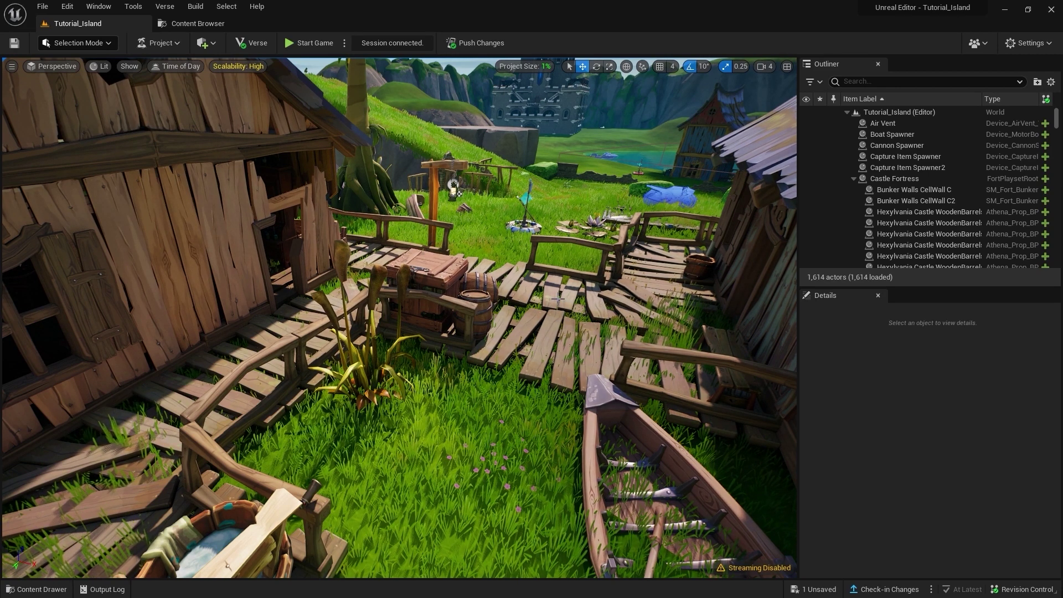
Drag a Capture Area from Fortnite > Devices onto the grass by the wooden boardwalk
{"action": "key", "text": "ctrl+space"}
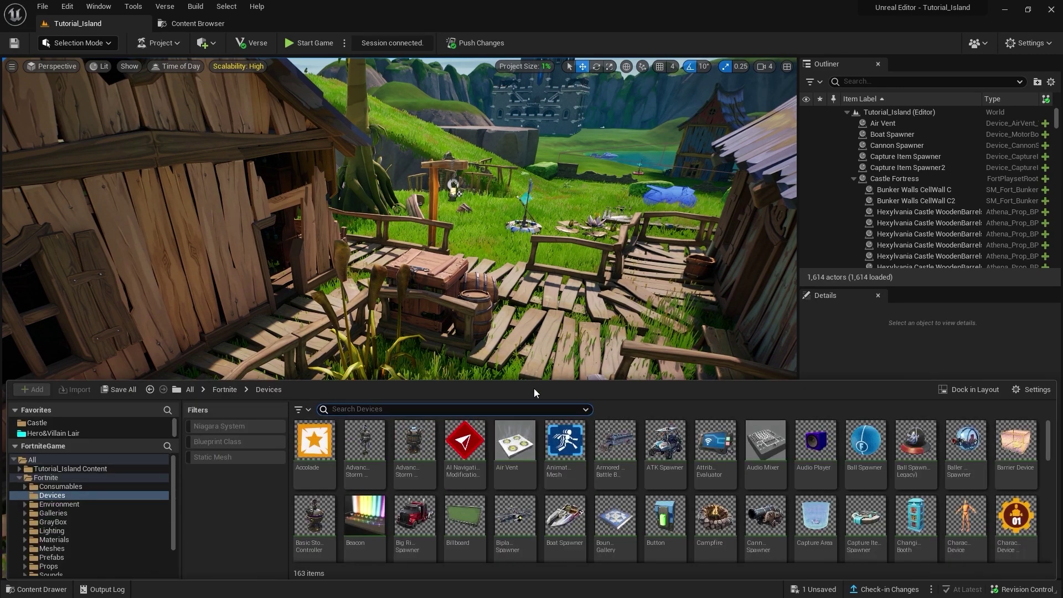
{"action": "scroll", "coordinate": [828, 523], "scroll_direction": "down", "scroll_amount": 1}
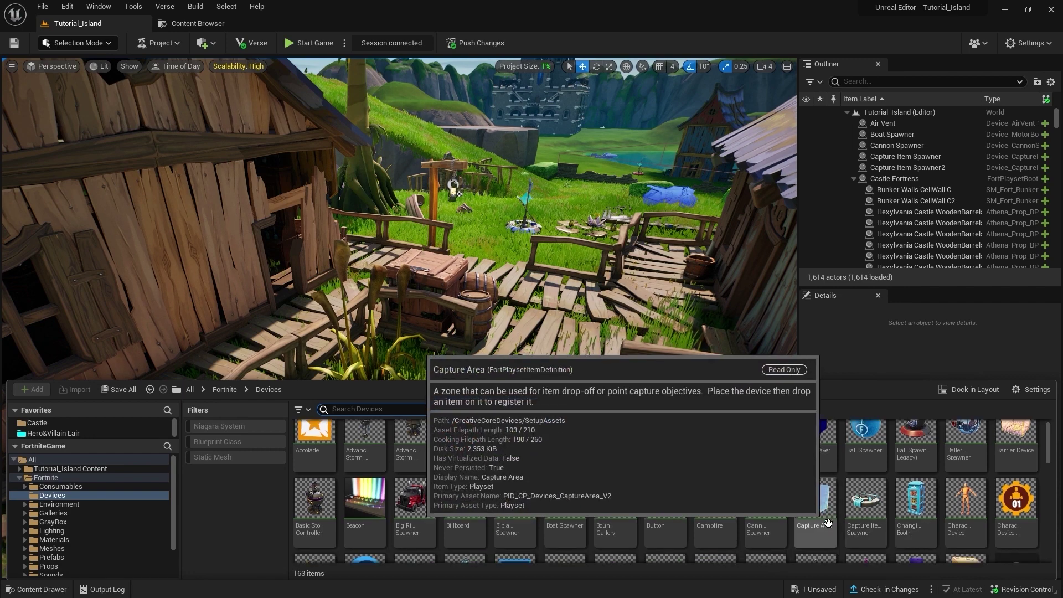
{"action": "left_click_drag", "start_coordinate": [828, 523], "coordinate": [446, 461]}
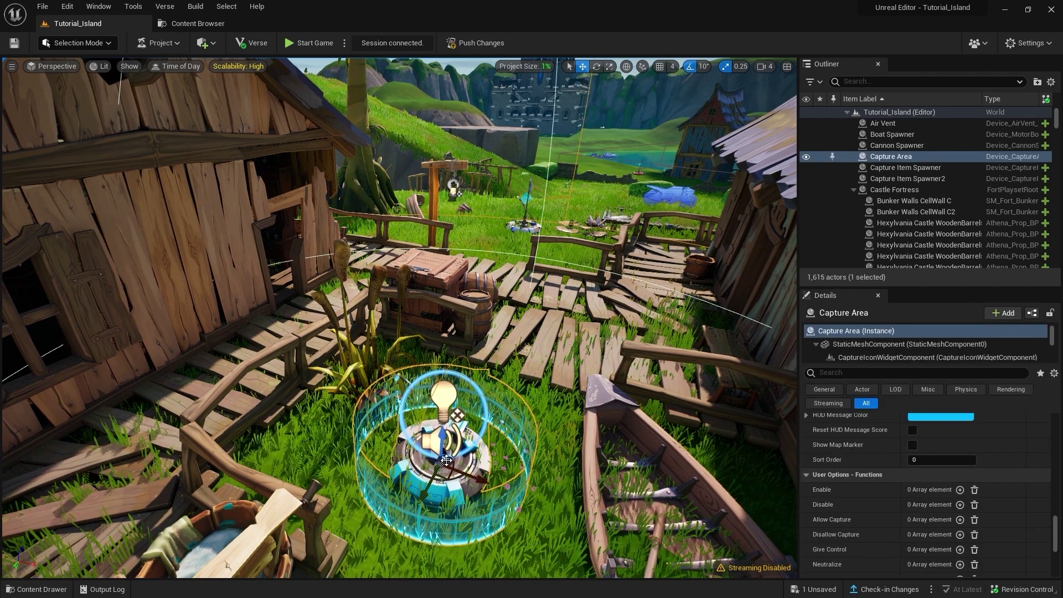
Keep Item Filter at None and turn on Count as Objective and Show in Objective HUD
{"action": "left_click_drag", "start_coordinate": [1053, 536], "coordinate": [1057, 432]}
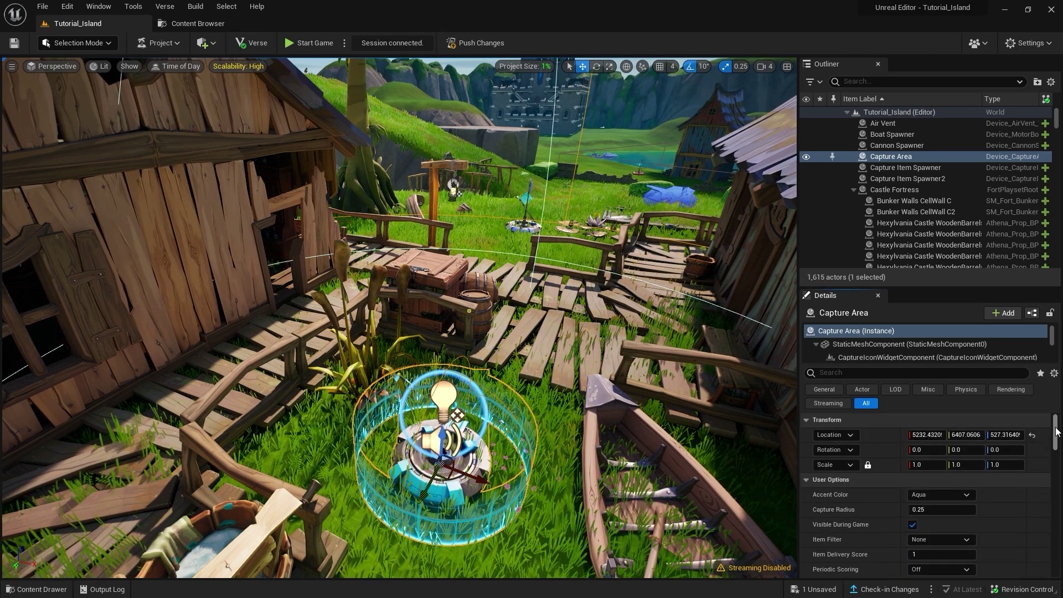
{"action": "scroll", "coordinate": [868, 517], "scroll_direction": "down", "scroll_amount": 2}
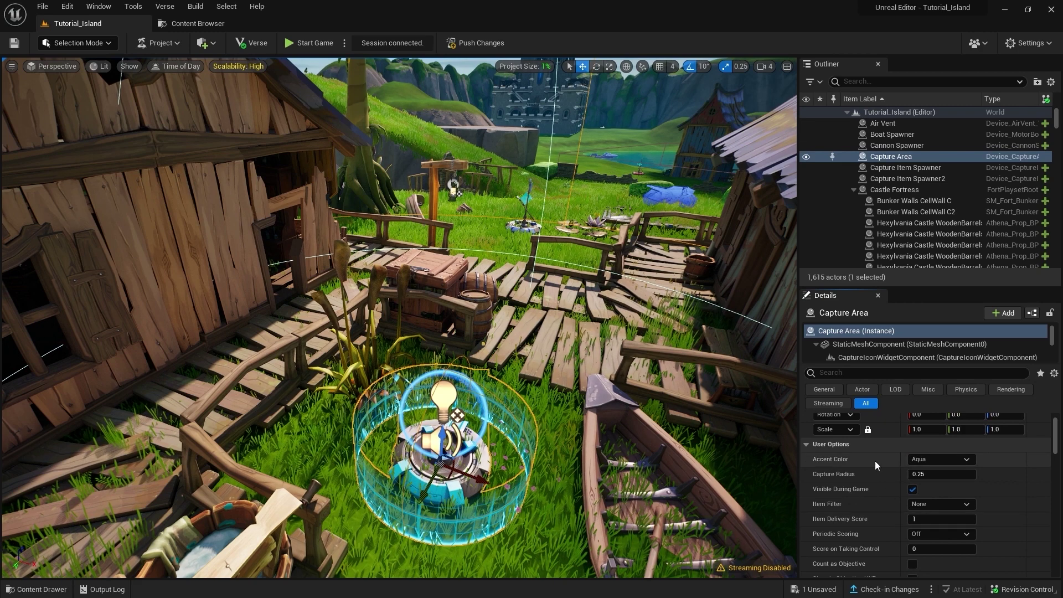
{"action": "scroll", "coordinate": [856, 461], "scroll_direction": "down", "scroll_amount": 1}
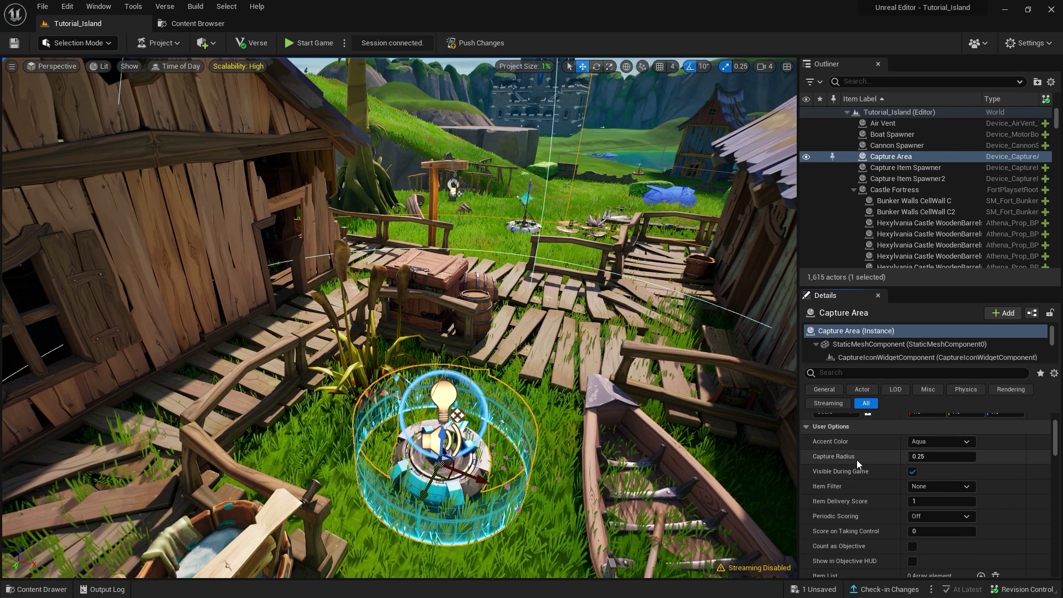
{"action": "scroll", "coordinate": [856, 460], "scroll_direction": "down", "scroll_amount": 1}
{"action": "left_click", "coordinate": [926, 470]}
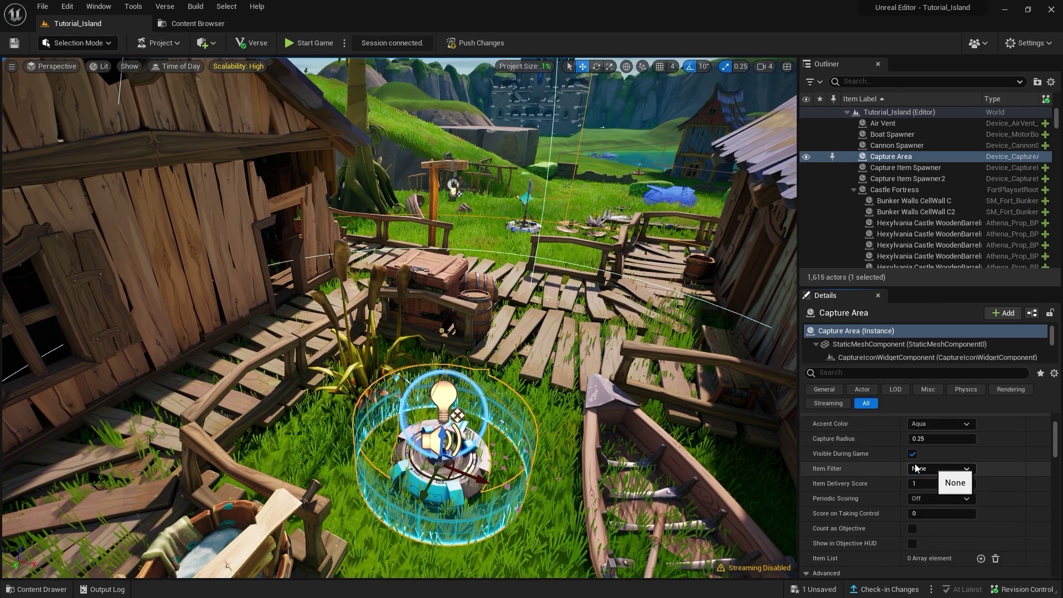
{"action": "left_click", "coordinate": [919, 480]}
{"action": "scroll", "coordinate": [861, 478], "scroll_direction": "down", "scroll_amount": 2}
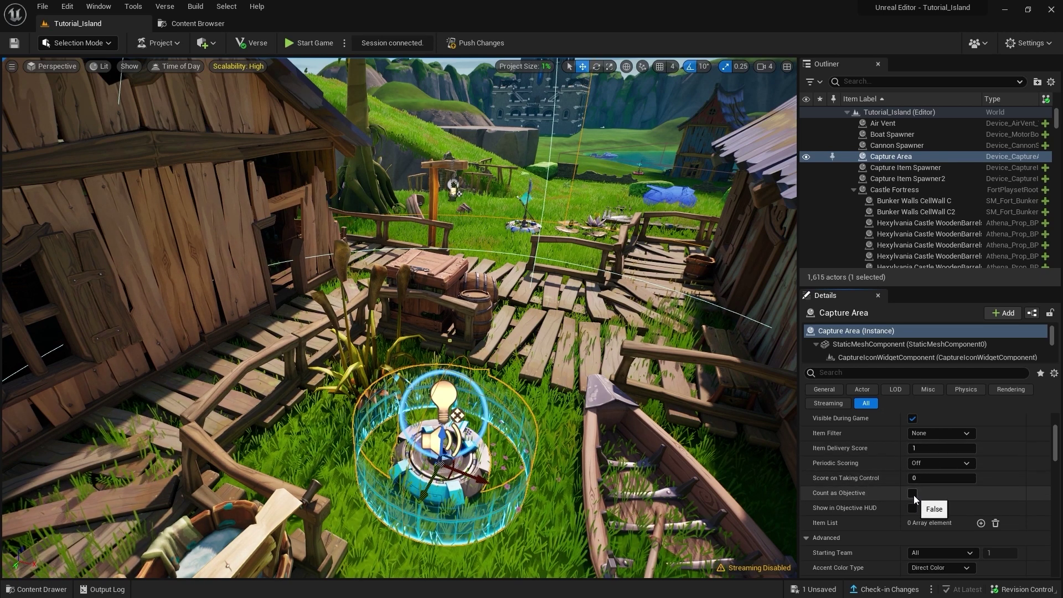
{"action": "left_click", "coordinate": [914, 495]}
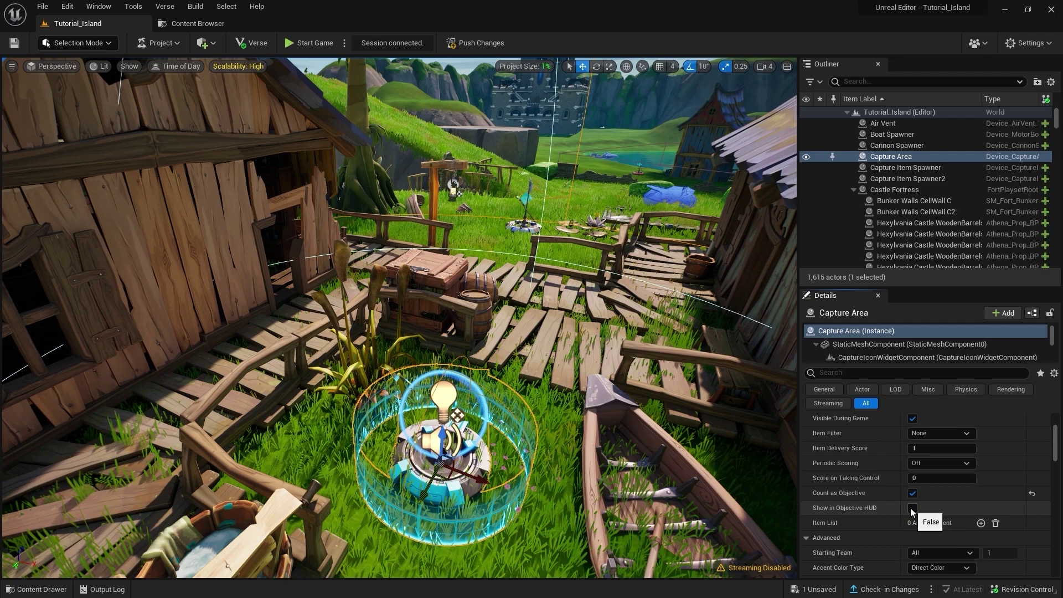
{"action": "left_click", "coordinate": [913, 509]}
Add an Item List entry whose Item Definition is the Flag
{"action": "scroll", "coordinate": [911, 507], "scroll_direction": "down", "scroll_amount": 2}
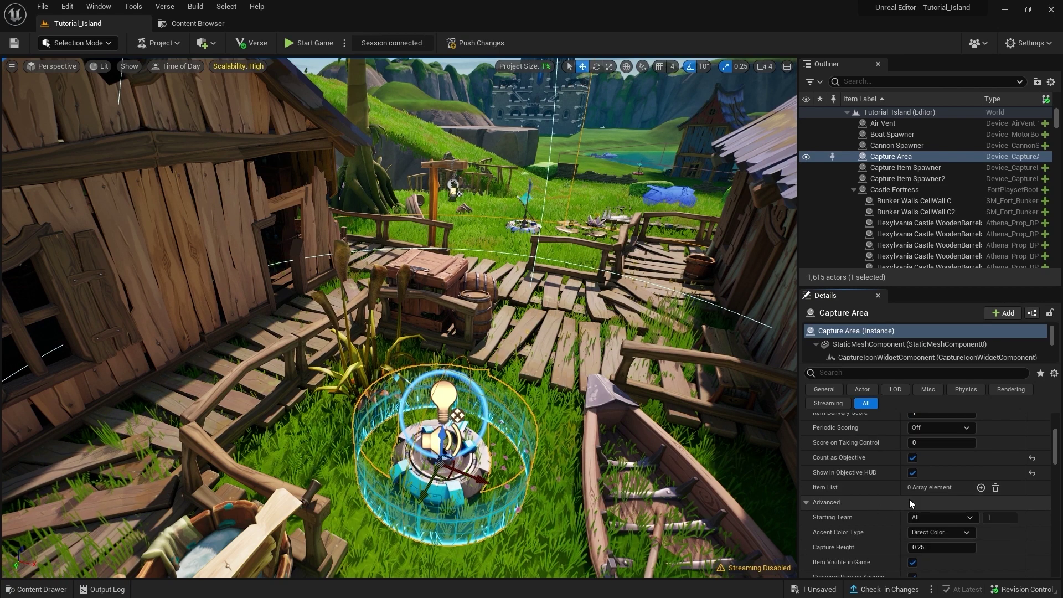
{"action": "left_click", "coordinate": [981, 488]}
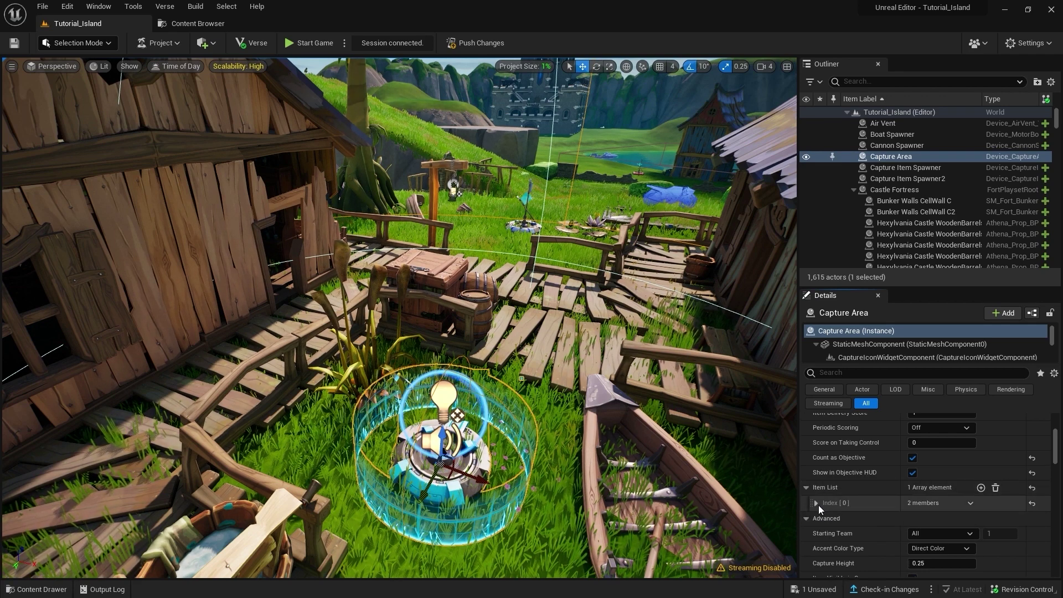
{"action": "left_click", "coordinate": [816, 503]}
{"action": "scroll", "coordinate": [897, 499], "scroll_direction": "down", "scroll_amount": 2}
{"action": "left_click", "coordinate": [959, 486]}
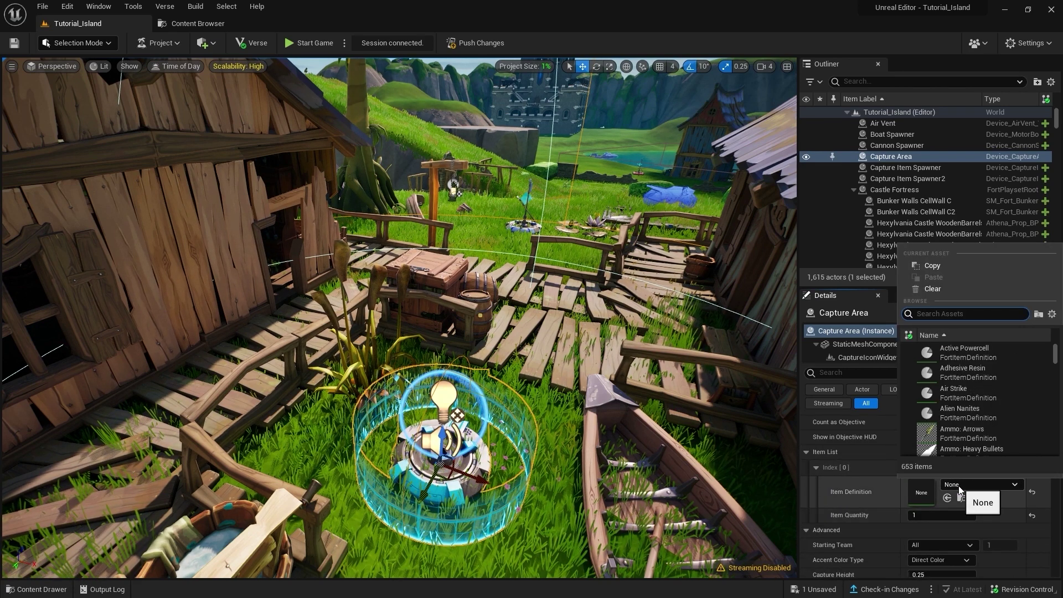
{"action": "type", "text": "flag"}
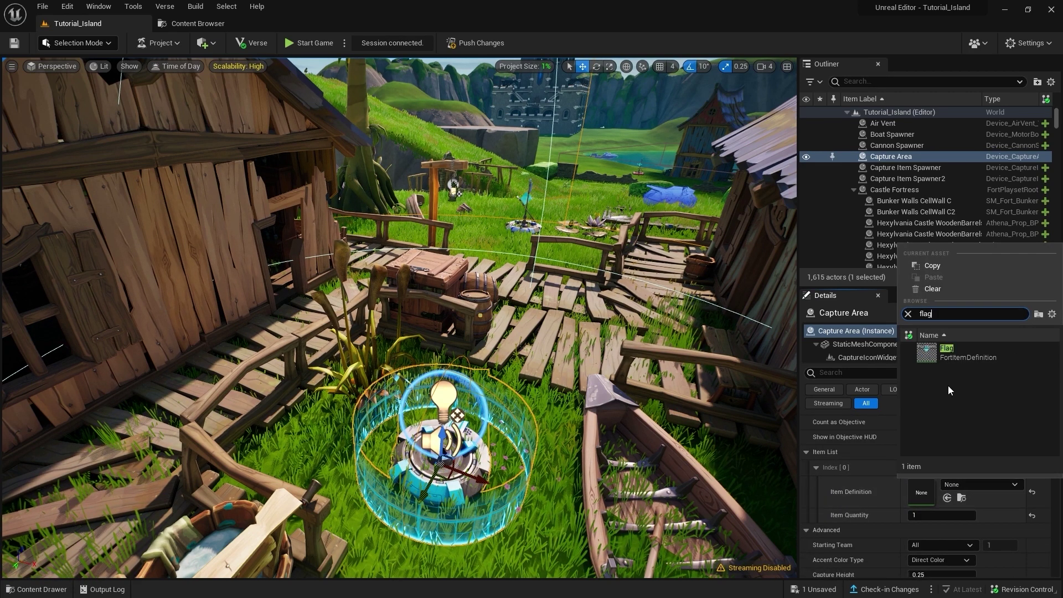
{"action": "left_click", "coordinate": [948, 352]}
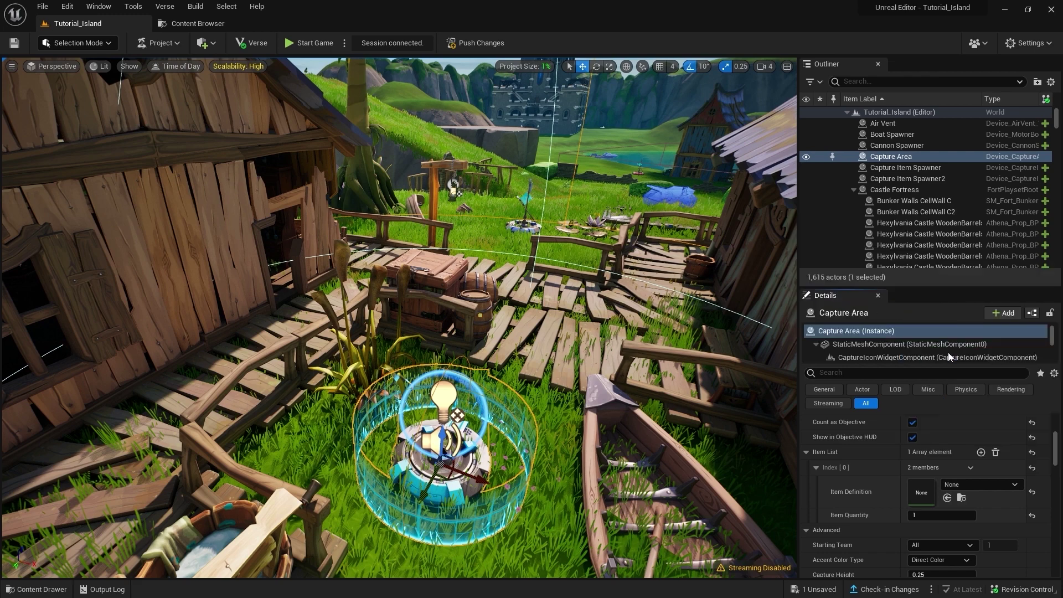
{"action": "left_click", "coordinate": [807, 452]}
Set the Capture Area's Starting Team to Team Index 1 and Accent Color Type to Team Relationship Color
{"action": "scroll", "coordinate": [812, 463], "scroll_direction": "down", "scroll_amount": 2}
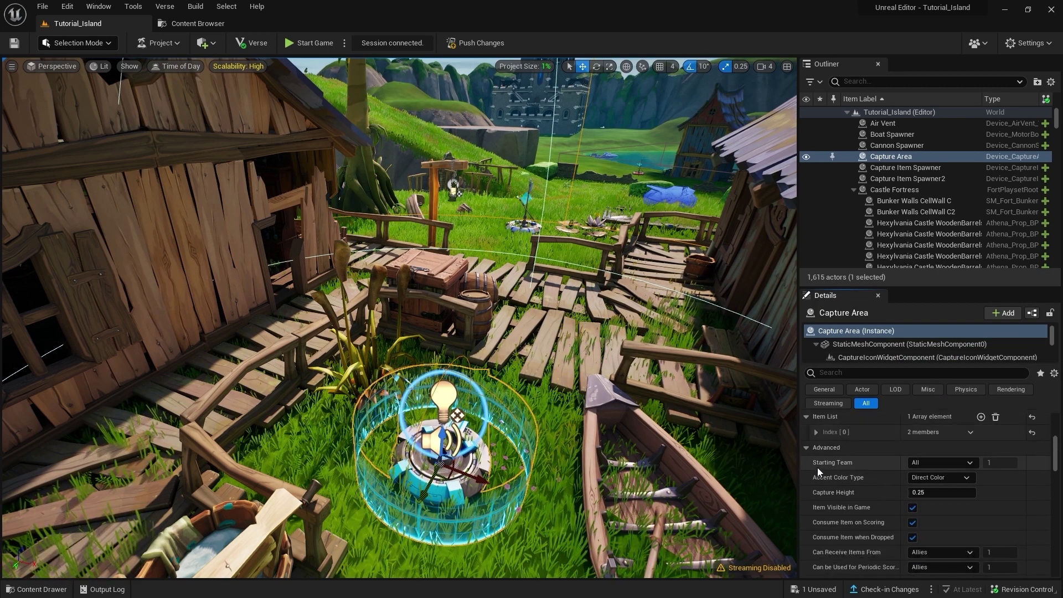
{"action": "left_click", "coordinate": [939, 463]}
{"action": "left_click", "coordinate": [930, 474]}
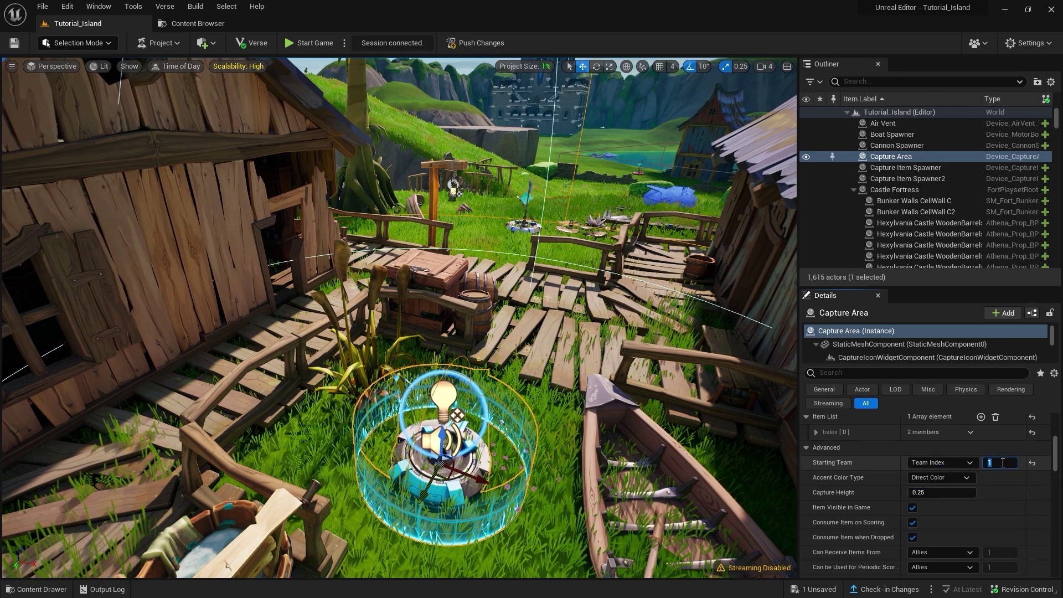
{"action": "left_click", "coordinate": [965, 479]}
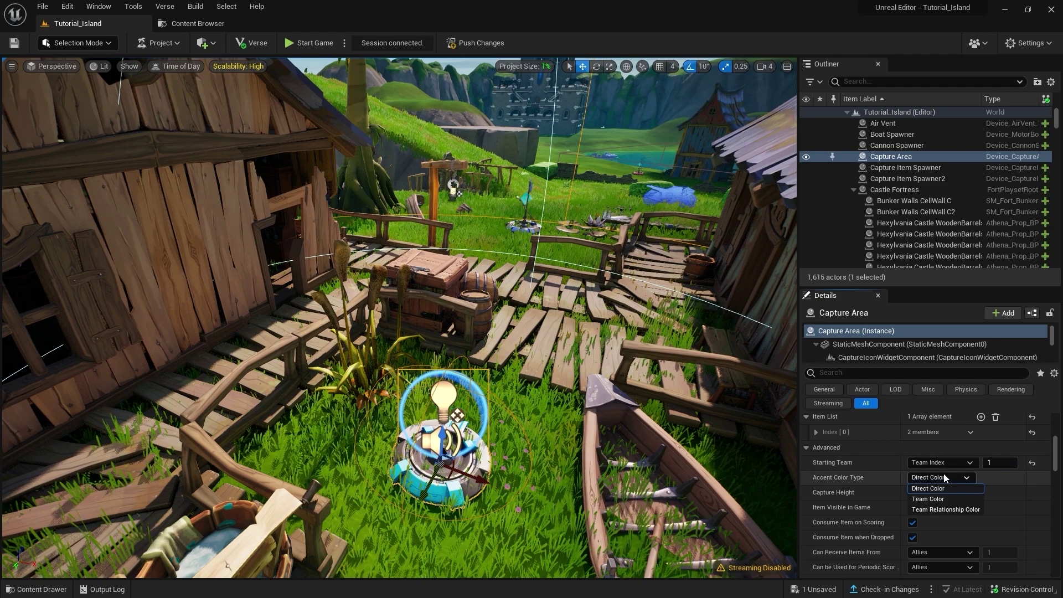
{"action": "left_click", "coordinate": [941, 510]}
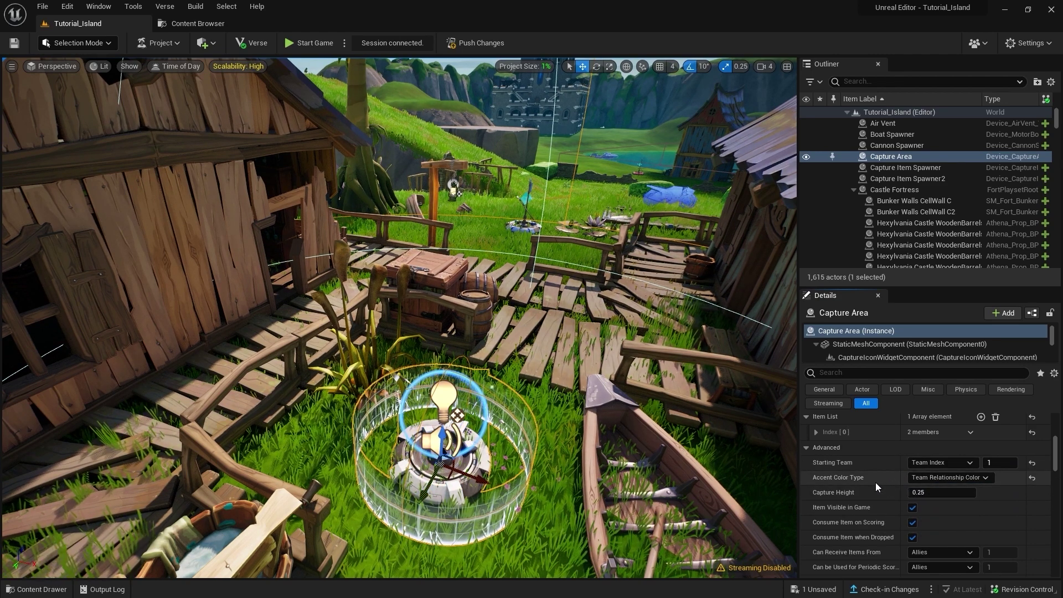
{"action": "scroll", "coordinate": [876, 483], "scroll_direction": "down", "scroll_amount": 1}
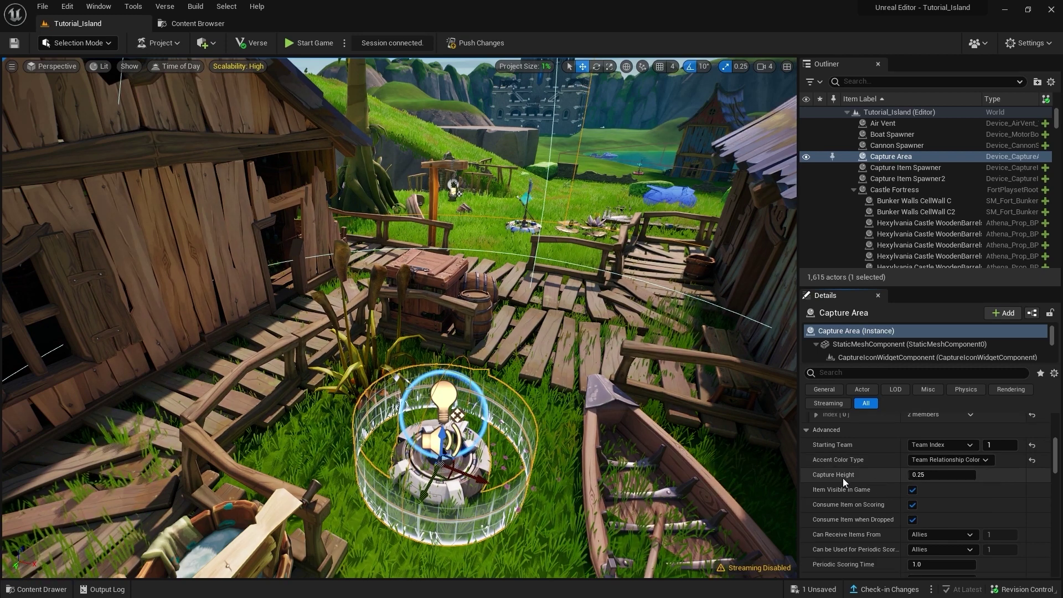
{"action": "scroll", "coordinate": [872, 478], "scroll_direction": "down", "scroll_amount": 2}
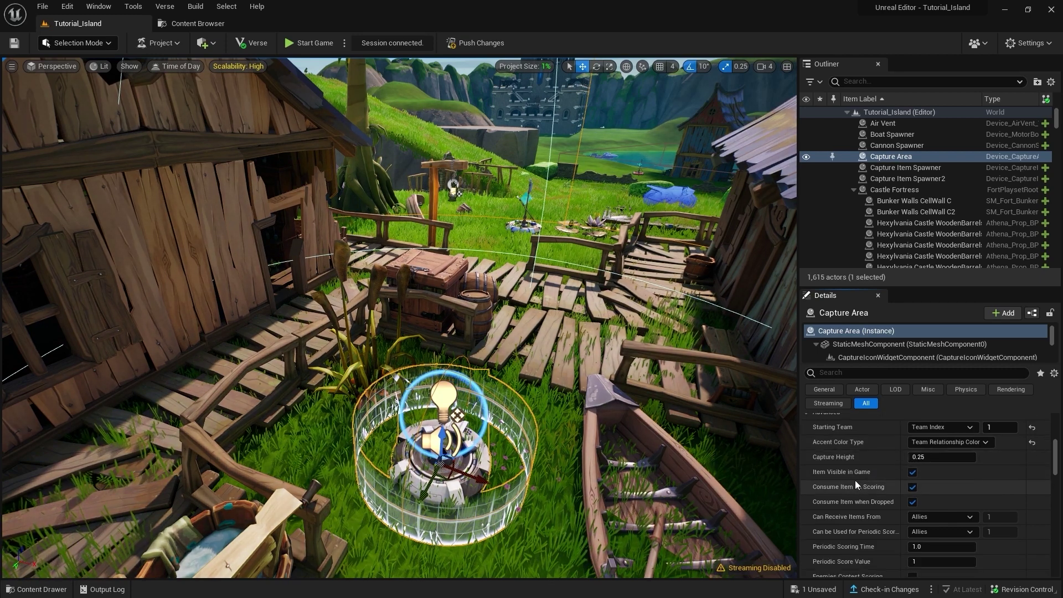
{"action": "scroll", "coordinate": [864, 484], "scroll_direction": "down", "scroll_amount": 1}
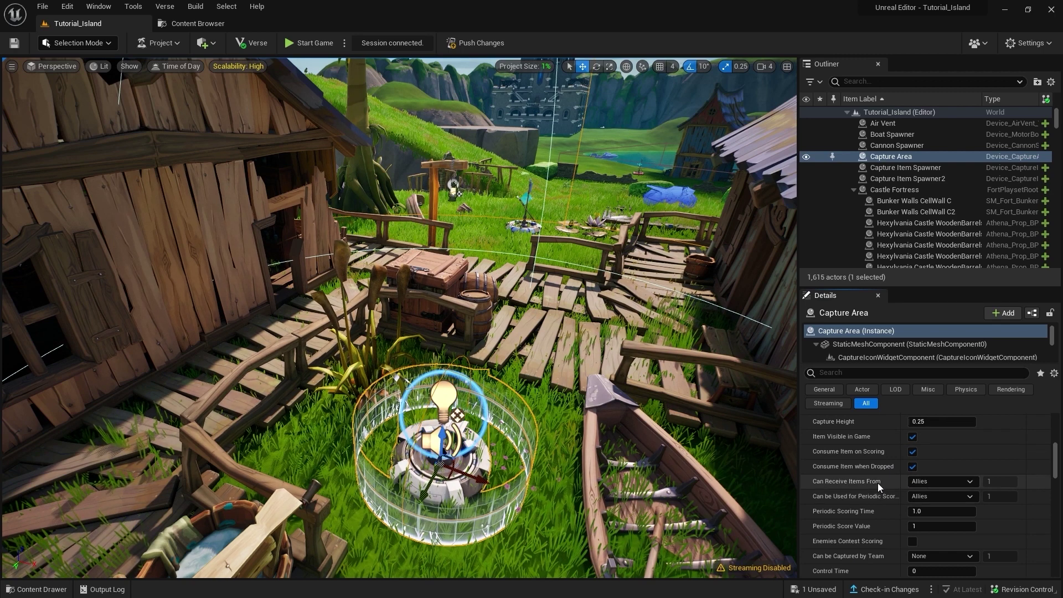
{"action": "scroll", "coordinate": [936, 486], "scroll_direction": "down", "scroll_amount": 2}
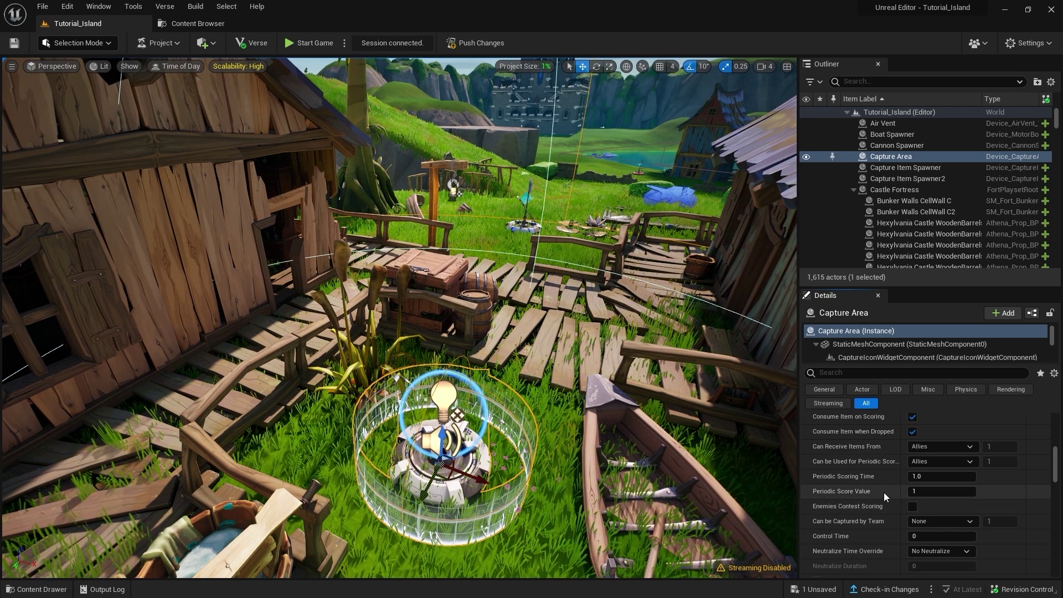
Set the Capture Area's Can be Captured by Team option to Team Index
{"action": "scroll", "coordinate": [883, 489], "scroll_direction": "down", "scroll_amount": 1}
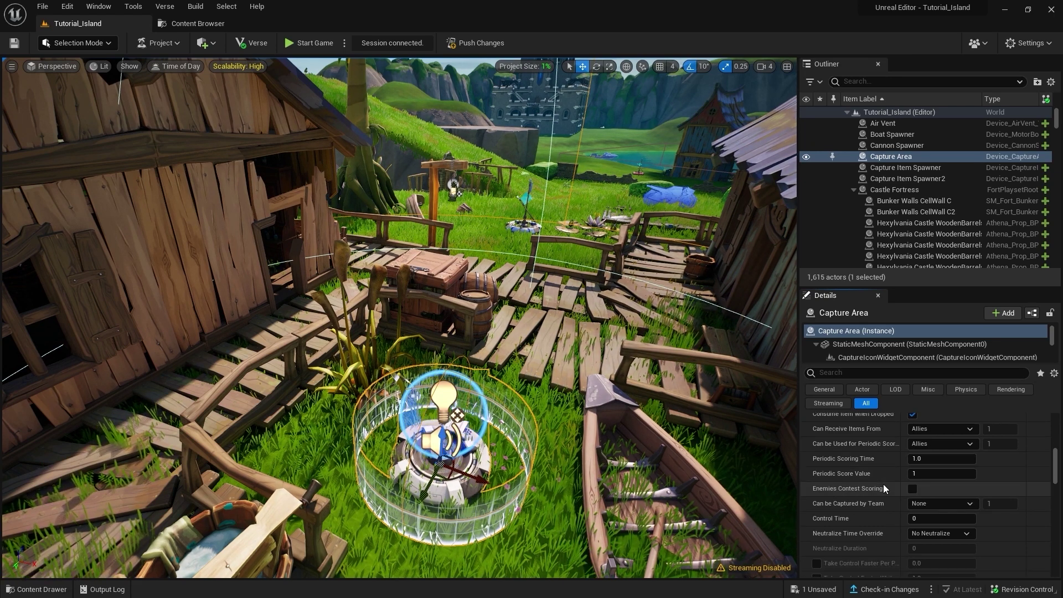
{"action": "left_click", "coordinate": [943, 503]}
{"action": "left_click", "coordinate": [934, 518]}
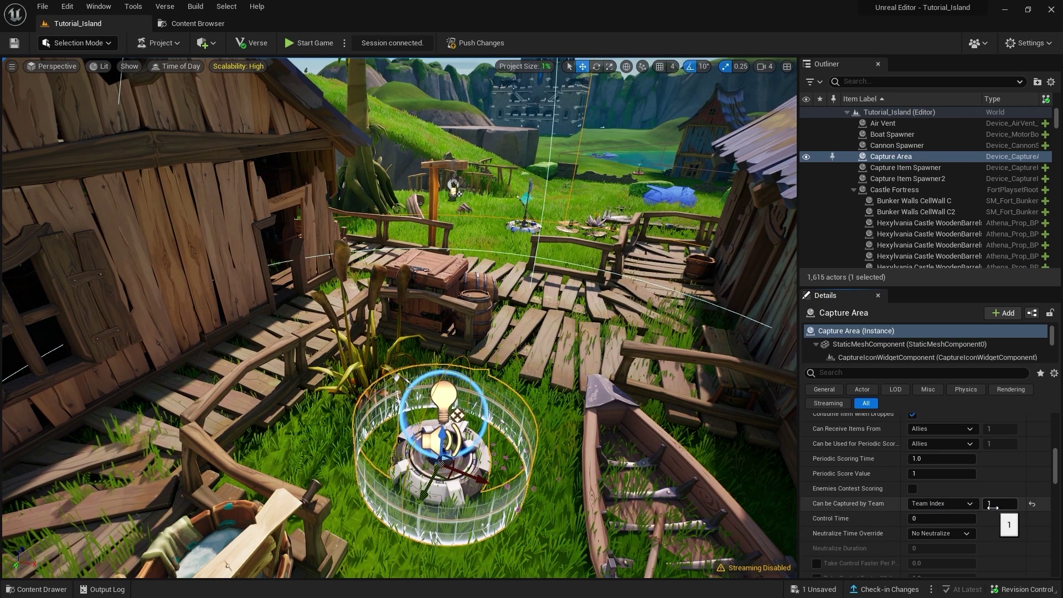
{"action": "left_click_drag", "start_coordinate": [1058, 474], "coordinate": [1058, 480]}
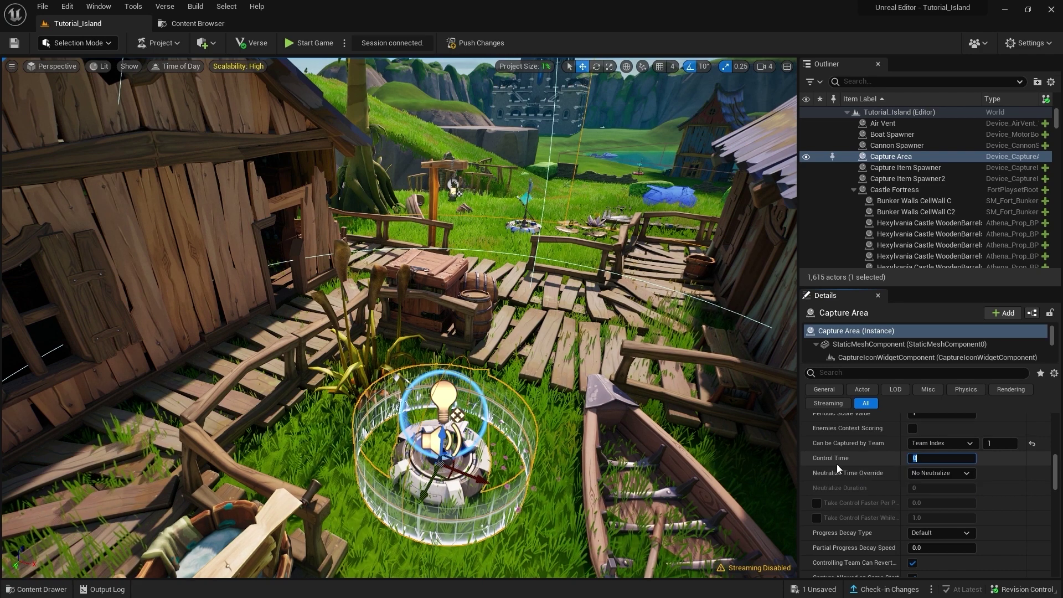
{"action": "scroll", "coordinate": [898, 457], "scroll_direction": "down", "scroll_amount": 3}
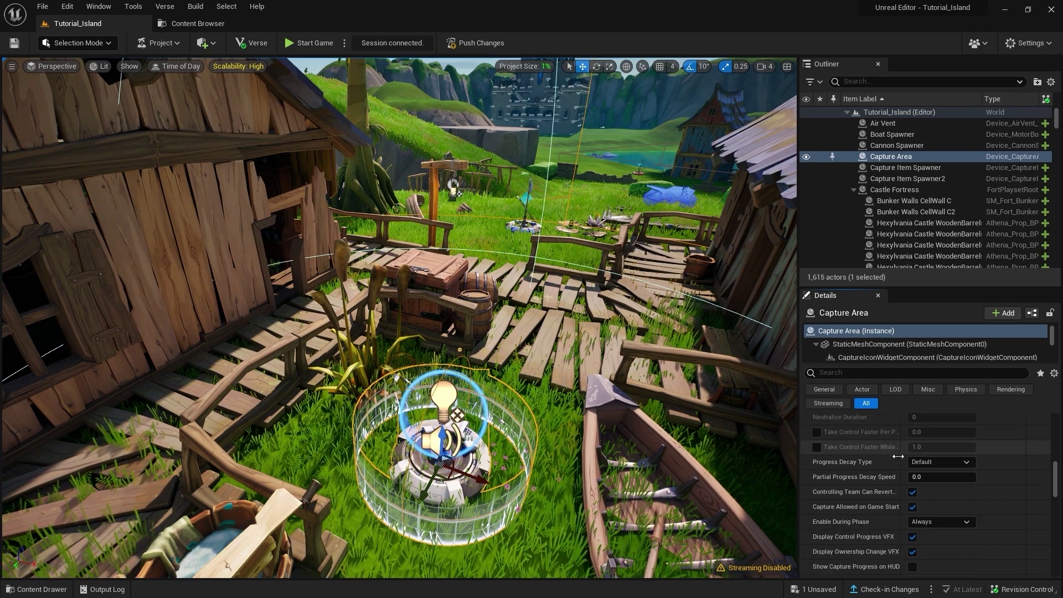
{"action": "scroll", "coordinate": [892, 471], "scroll_direction": "down", "scroll_amount": 2}
{"action": "scroll", "coordinate": [879, 497], "scroll_direction": "down", "scroll_amount": 2}
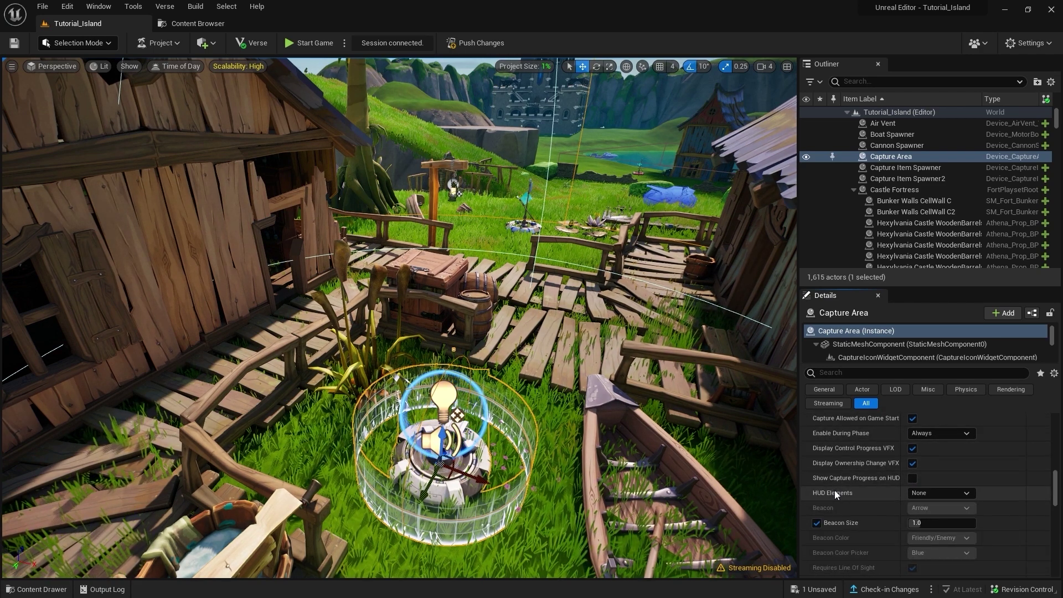
{"action": "scroll", "coordinate": [886, 496], "scroll_direction": "up", "scroll_amount": 1}
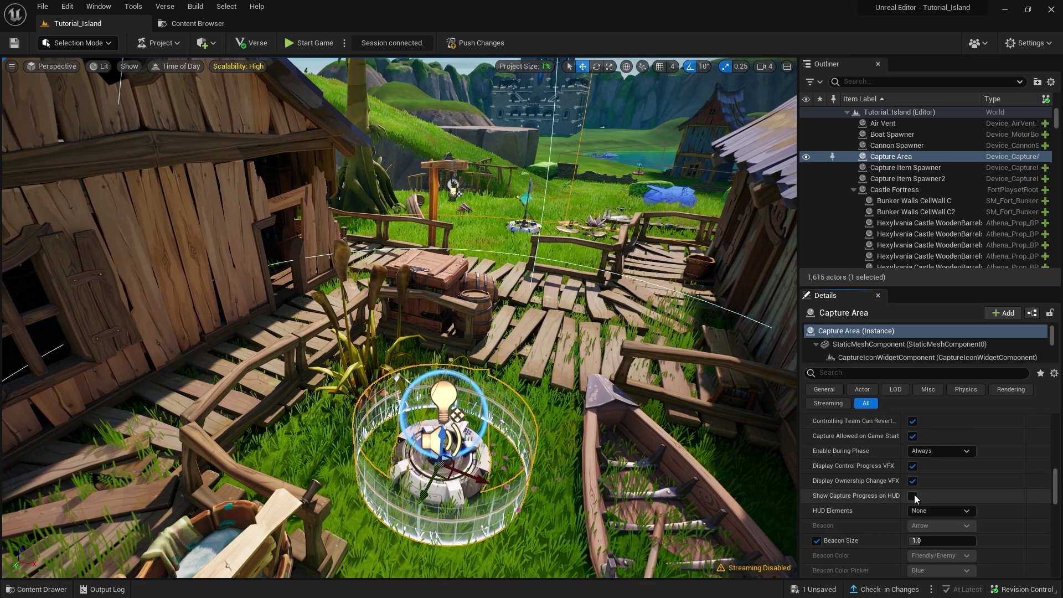
Show capture progress on the HUD using an Arrow-style beacon of size 2.0
{"action": "left_click", "coordinate": [913, 495]}
{"action": "scroll", "coordinate": [885, 497], "scroll_direction": "down", "scroll_amount": 2}
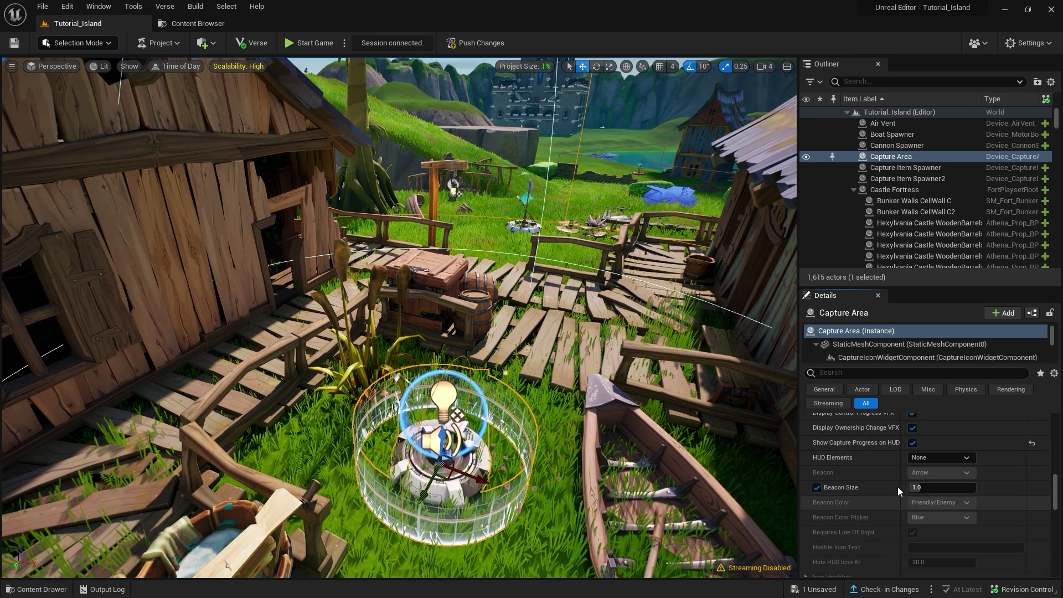
{"action": "left_click", "coordinate": [935, 458]}
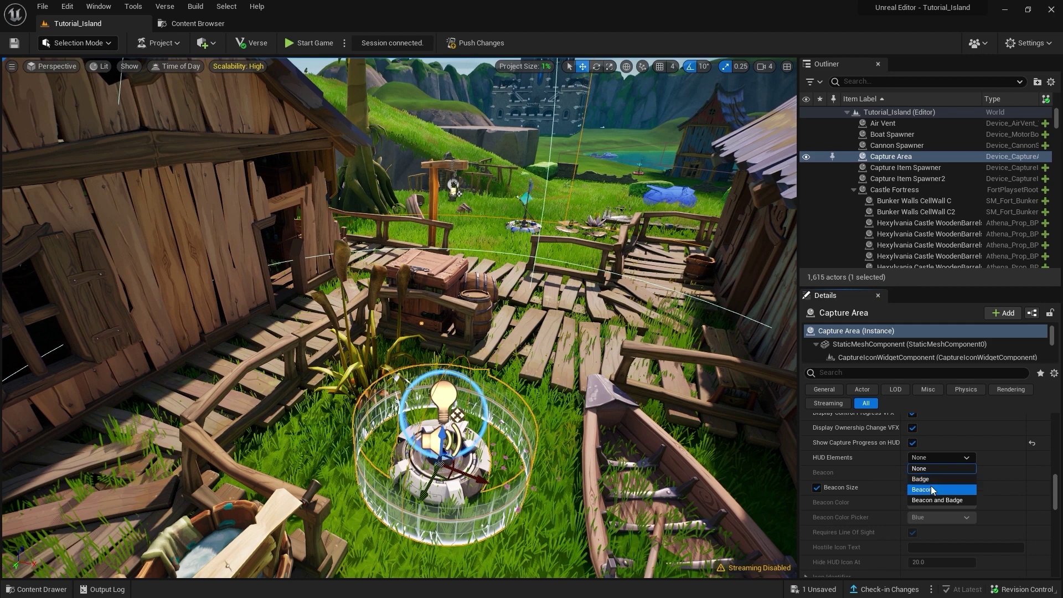
{"action": "left_click", "coordinate": [933, 490]}
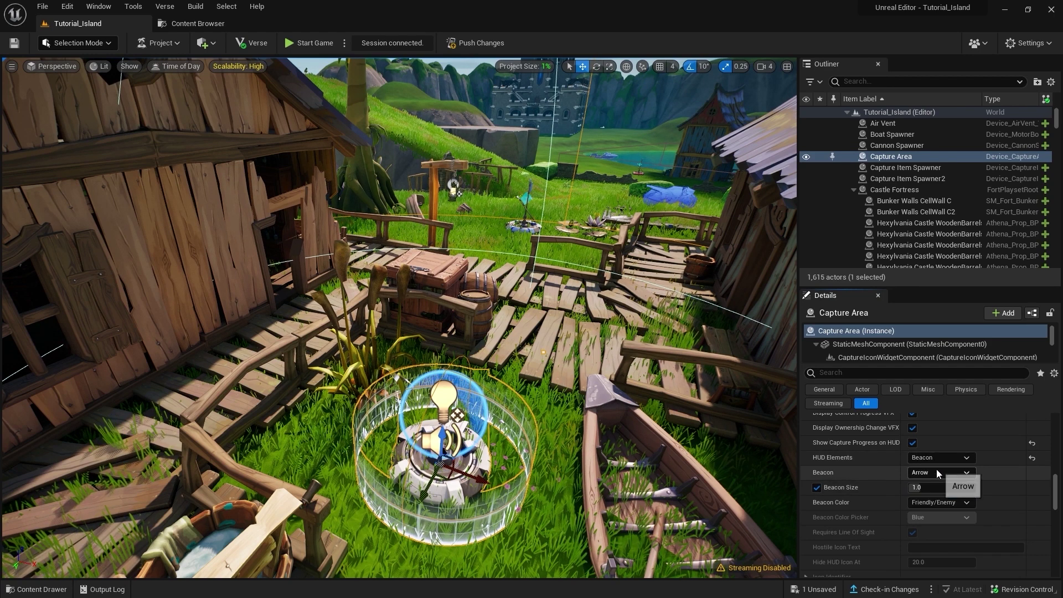
{"action": "left_click", "coordinate": [937, 473]}
{"action": "left_click", "coordinate": [928, 490]}
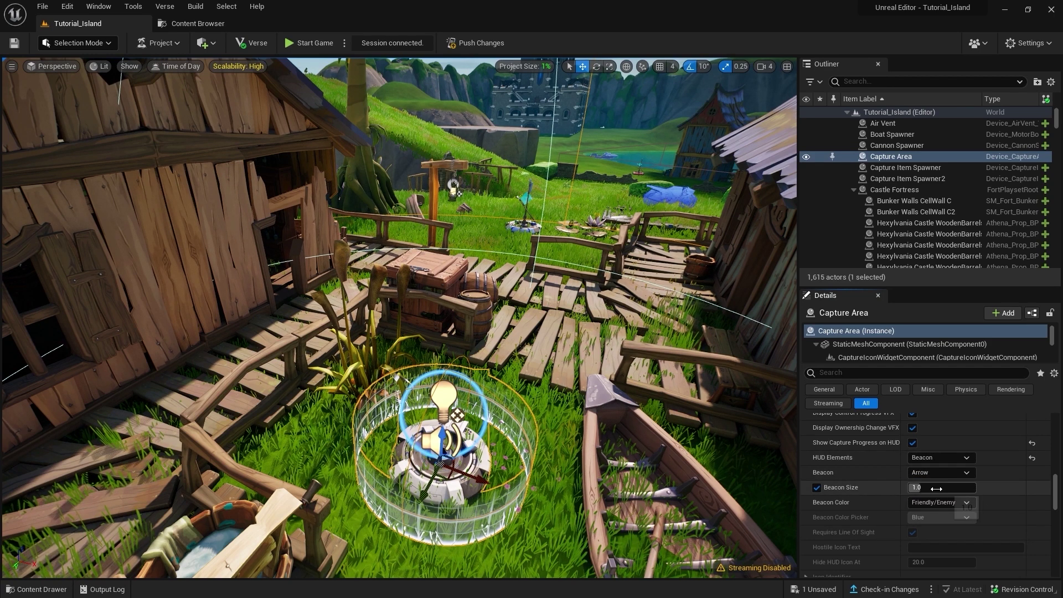
{"action": "type", "text": "2"}
{"action": "key", "text": "Return"}
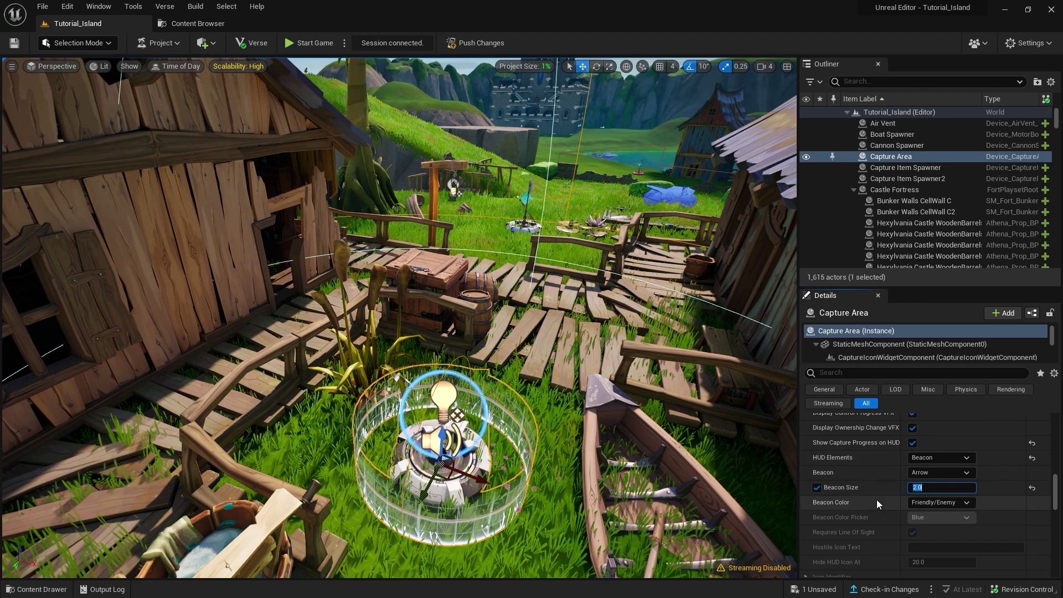
Review the beacon colour options, keeping Friendly/Enemy colouring
{"action": "scroll", "coordinate": [876, 500], "scroll_direction": "down", "scroll_amount": 2}
{"action": "left_click", "coordinate": [920, 469]}
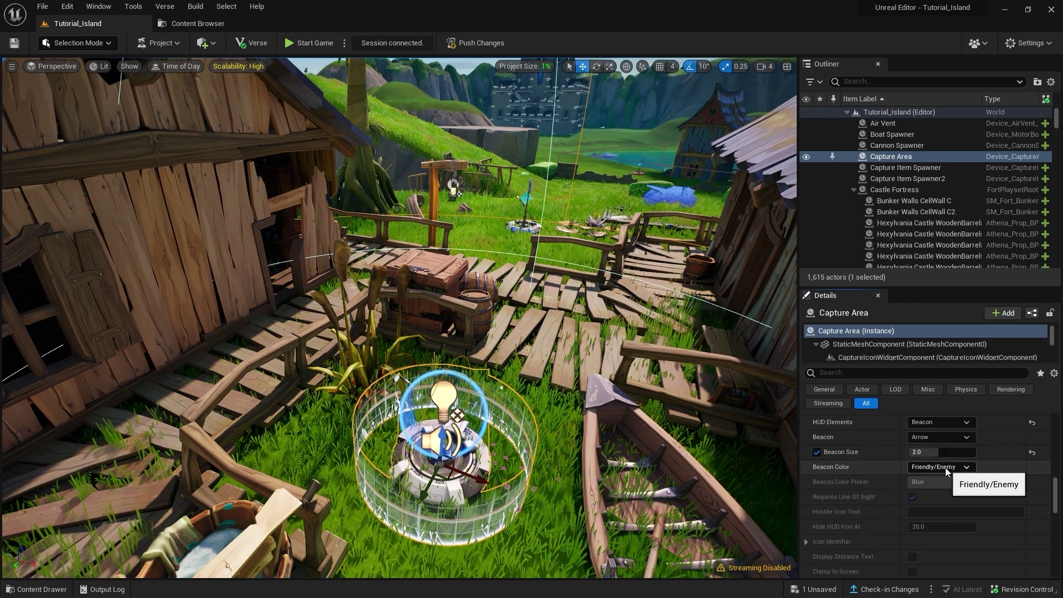
{"action": "scroll", "coordinate": [886, 467], "scroll_direction": "down", "scroll_amount": 5}
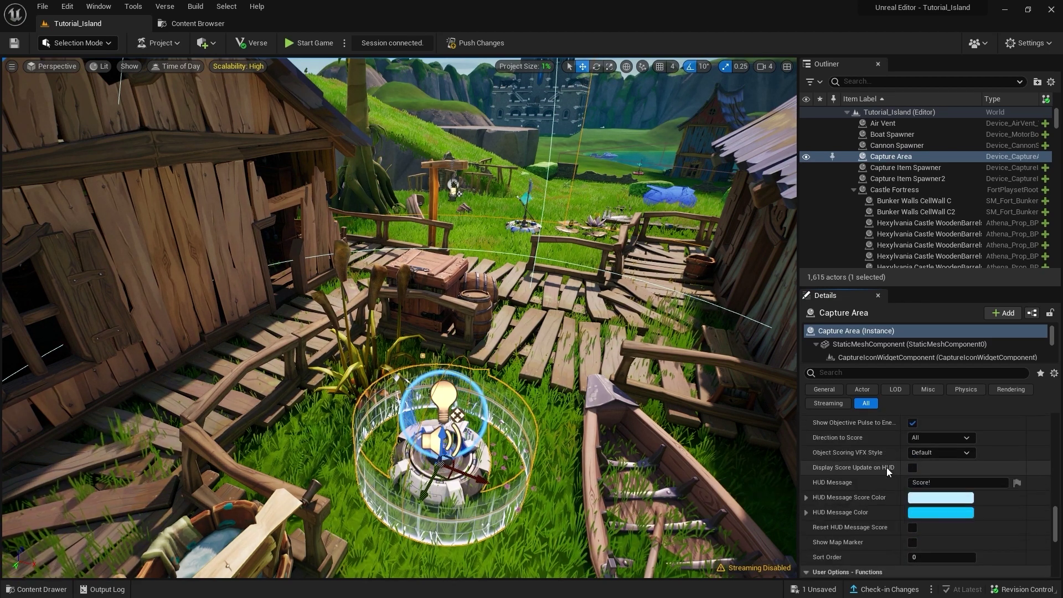
{"action": "scroll", "coordinate": [886, 468], "scroll_direction": "down", "scroll_amount": 3}
{"action": "scroll", "coordinate": [886, 467], "scroll_direction": "down", "scroll_amount": 2}
{"action": "scroll", "coordinate": [886, 468], "scroll_direction": "down", "scroll_amount": 2}
{"action": "scroll", "coordinate": [886, 468], "scroll_direction": "down", "scroll_amount": 2}
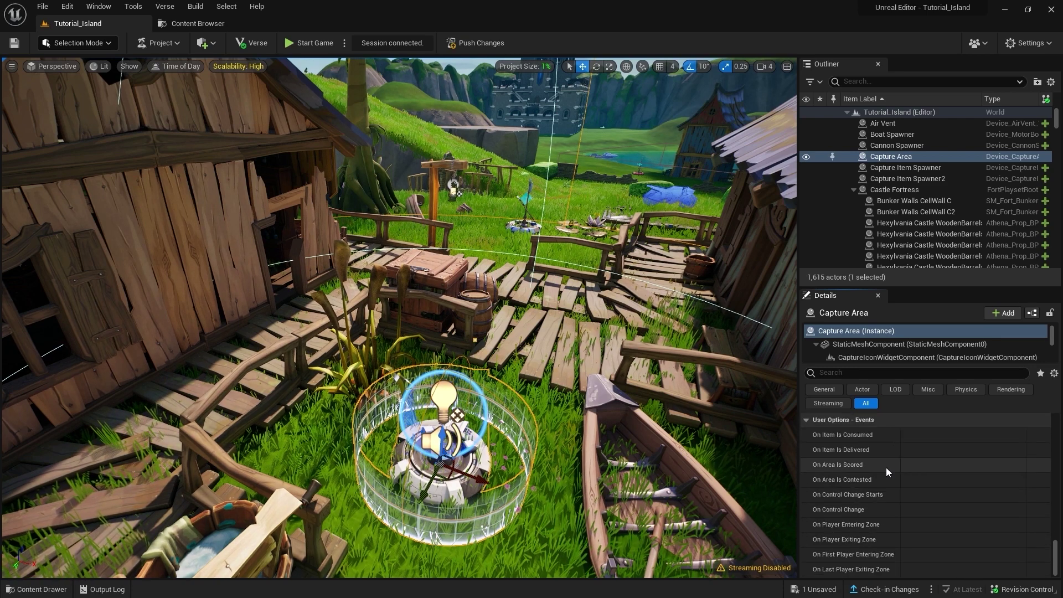
{"action": "scroll", "coordinate": [887, 468], "scroll_direction": "up", "scroll_amount": 1}
{"action": "scroll", "coordinate": [887, 468], "scroll_direction": "up", "scroll_amount": 4}
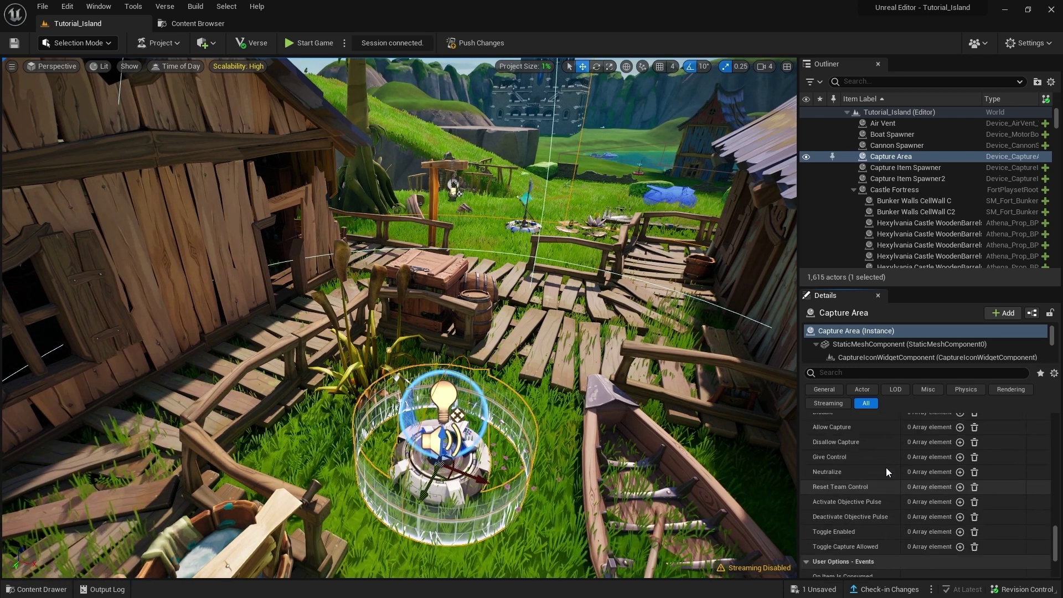
{"action": "scroll", "coordinate": [886, 468], "scroll_direction": "up", "scroll_amount": 3}
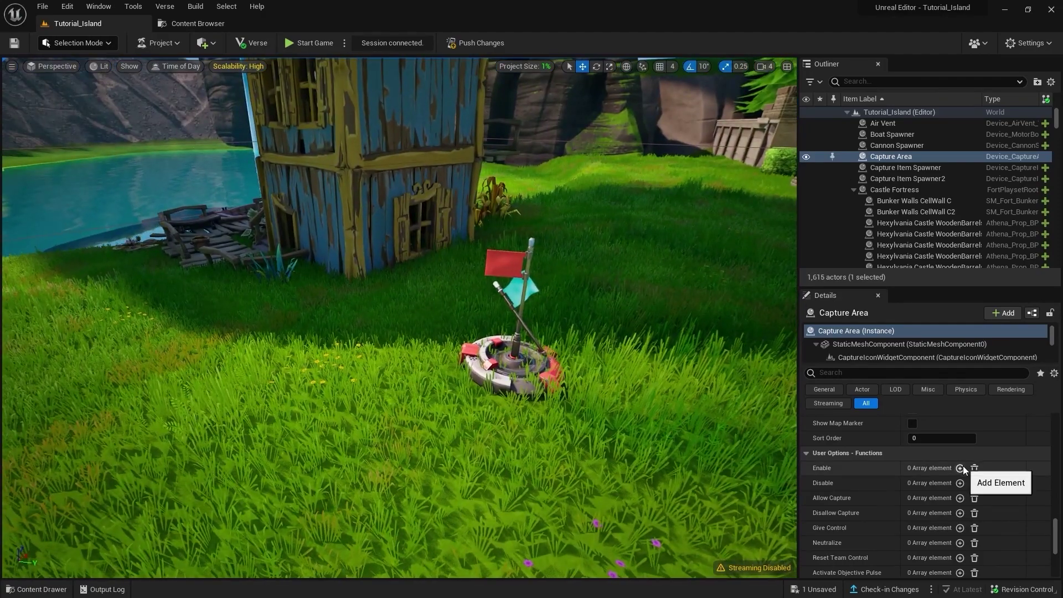
Enable the Capture Area when the flag spawner's flag is picked up
{"action": "left_click", "coordinate": [961, 468]}
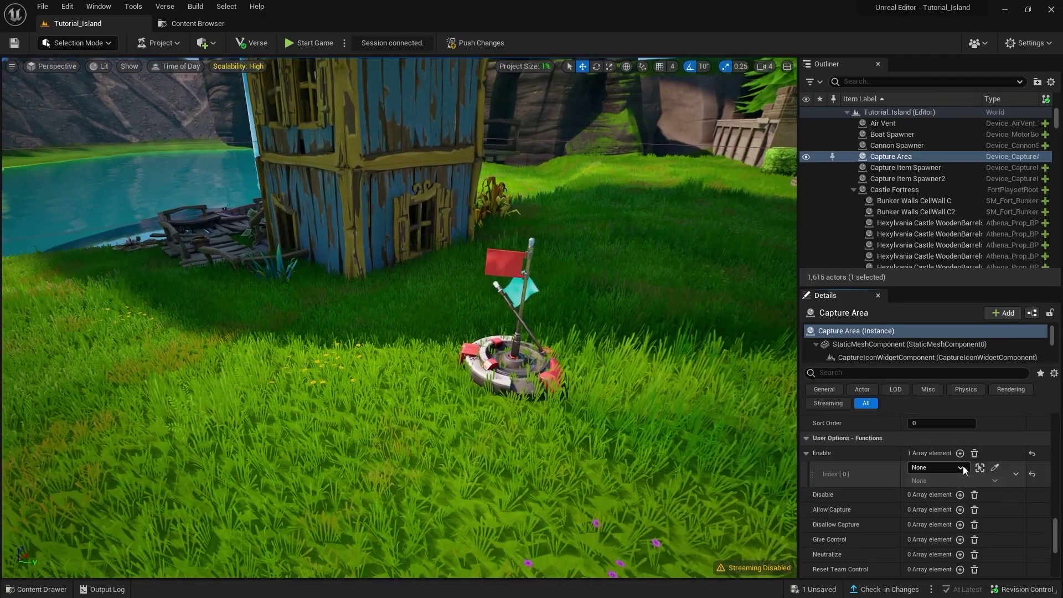
{"action": "left_click", "coordinate": [997, 469]}
{"action": "left_click", "coordinate": [514, 270]}
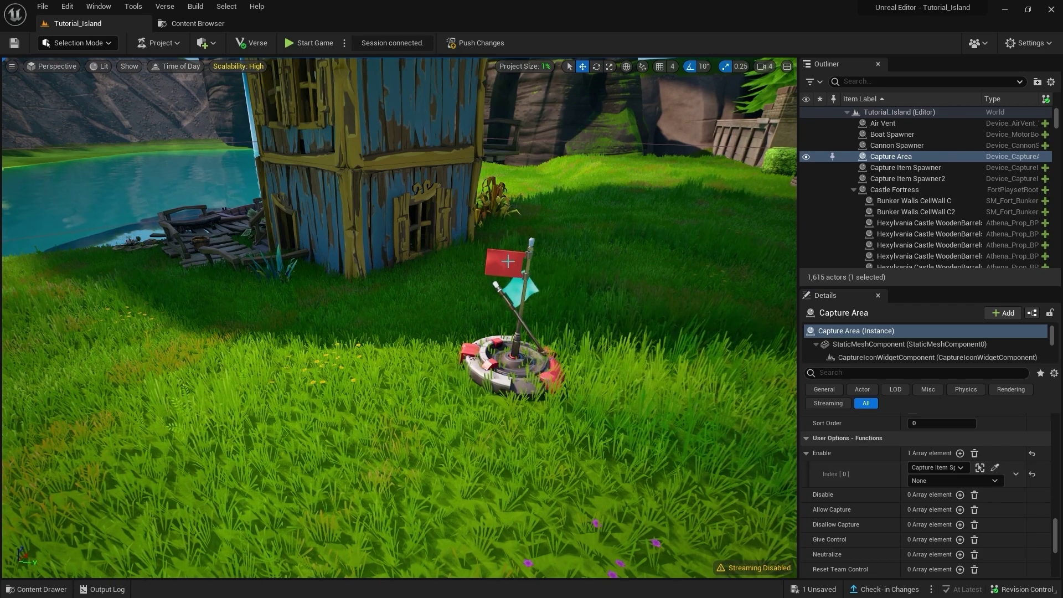
{"action": "left_click", "coordinate": [924, 480]}
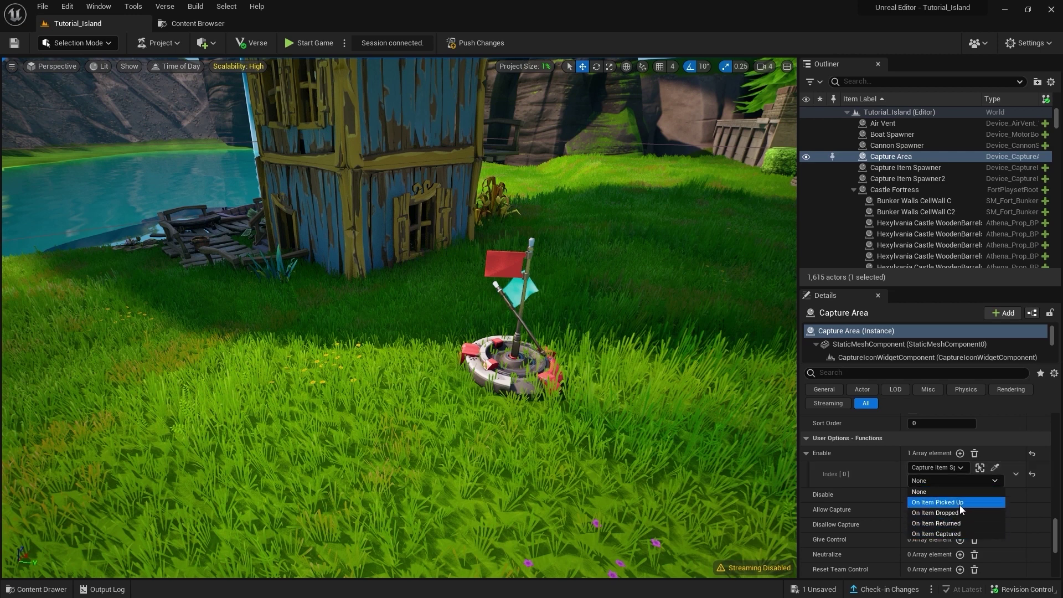
{"action": "left_click", "coordinate": [959, 505]}
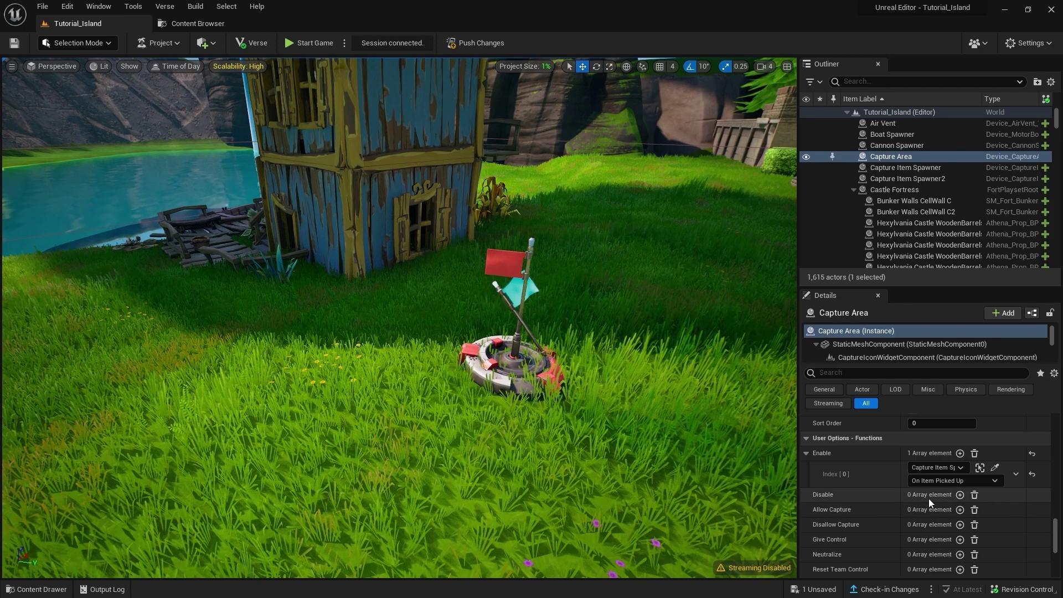
{"action": "scroll", "coordinate": [929, 499], "scroll_direction": "down", "scroll_amount": 1}
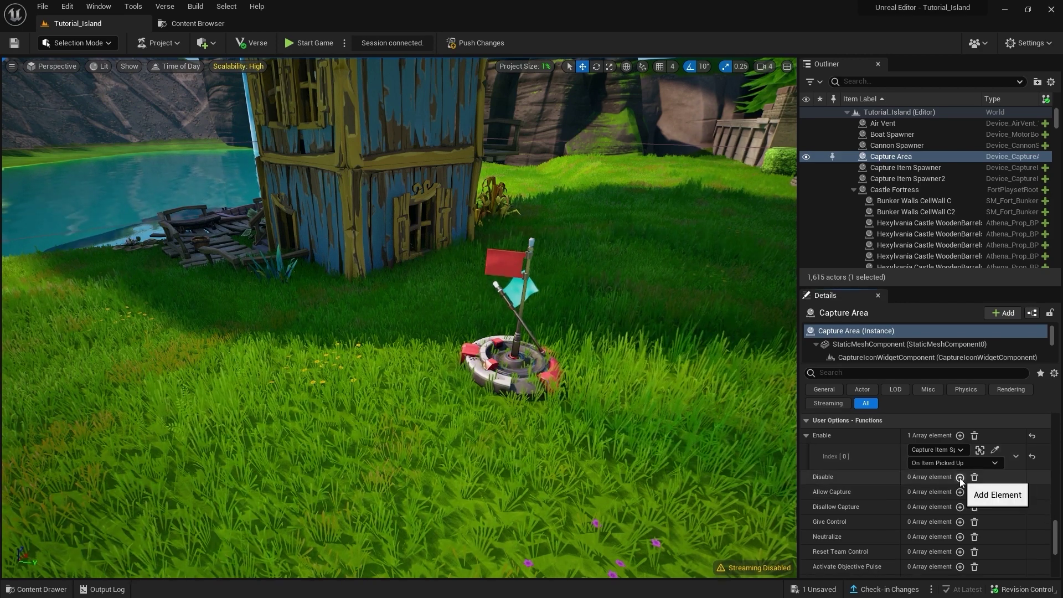
Disable the Capture Area when the Capture Item Spawner fires On Item Captured
{"action": "left_click", "coordinate": [961, 477]}
{"action": "left_click", "coordinate": [980, 466]}
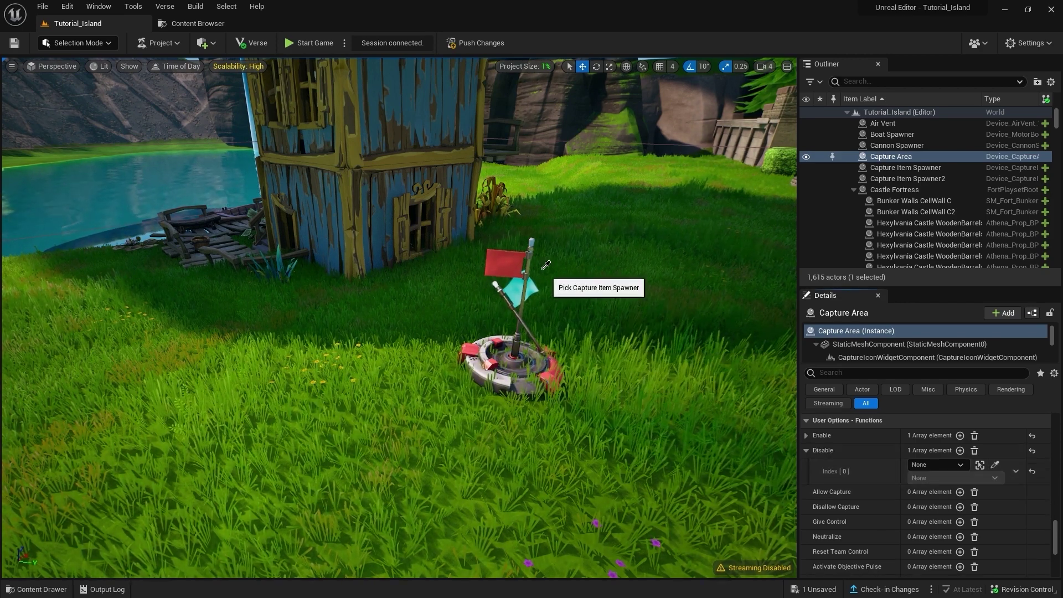
{"action": "left_click", "coordinate": [534, 284]}
{"action": "left_click", "coordinate": [925, 477]}
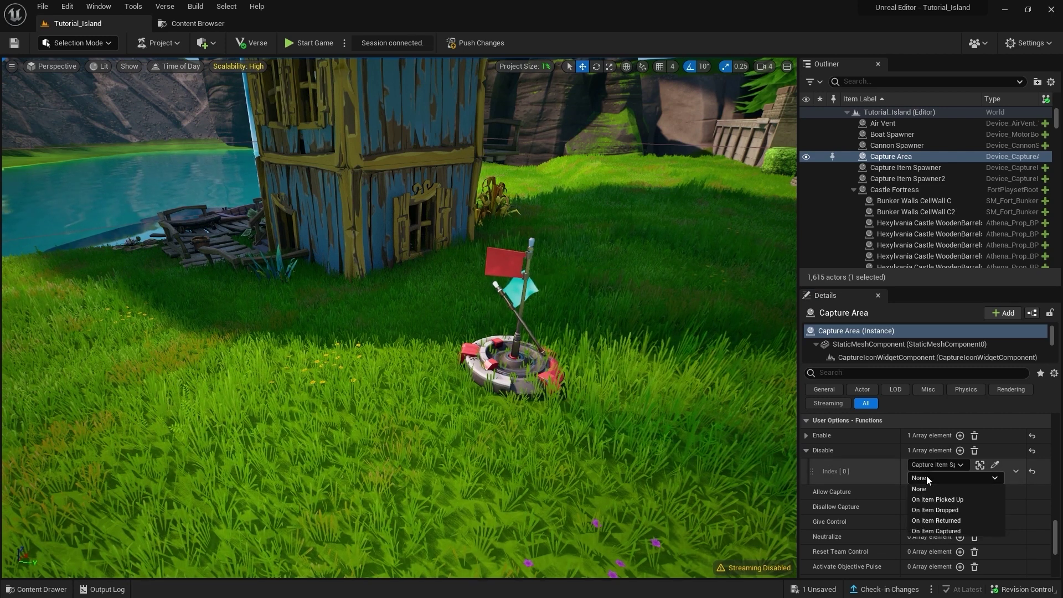
{"action": "left_click", "coordinate": [955, 531]}
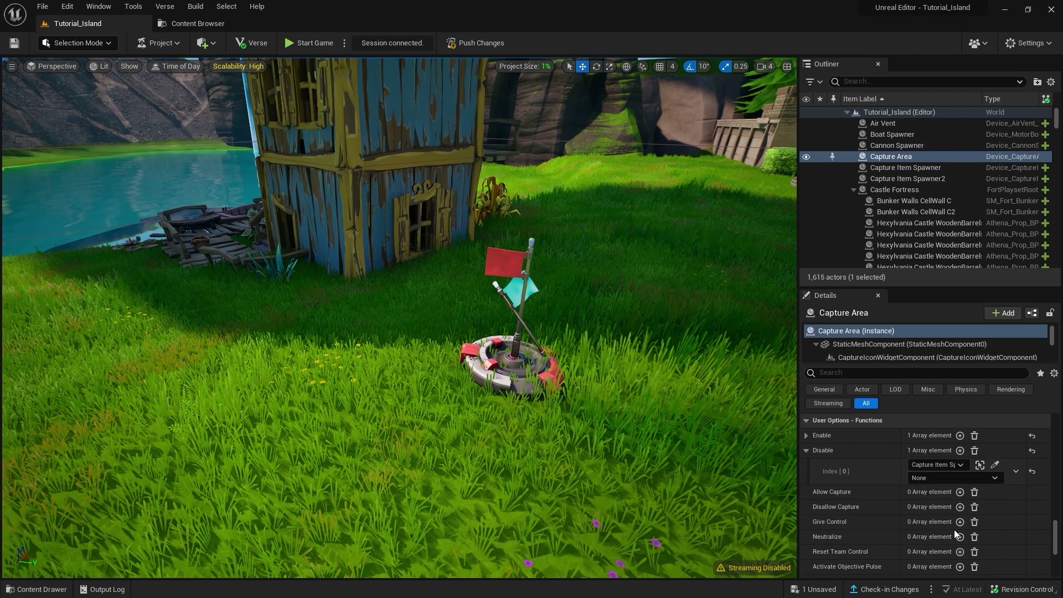
Add a second Disable entry from the Capture Item Spawner on On Item Returned
{"action": "left_click", "coordinate": [961, 452]}
{"action": "left_click", "coordinate": [996, 492]}
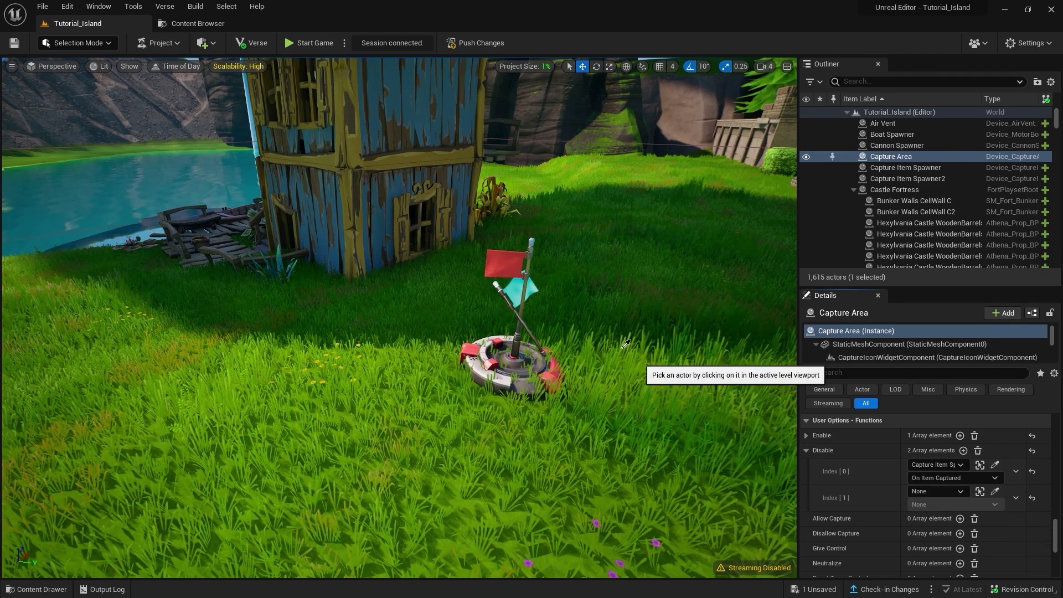
{"action": "left_click", "coordinate": [514, 267]}
{"action": "left_click", "coordinate": [932, 492]}
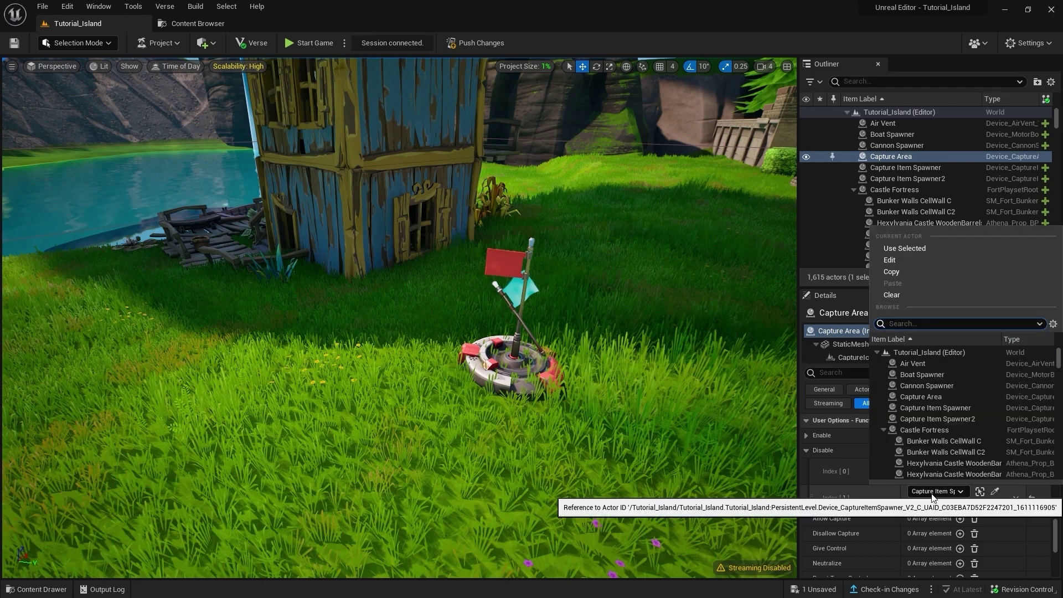
{"action": "left_click", "coordinate": [930, 501]}
{"action": "left_click", "coordinate": [932, 503]}
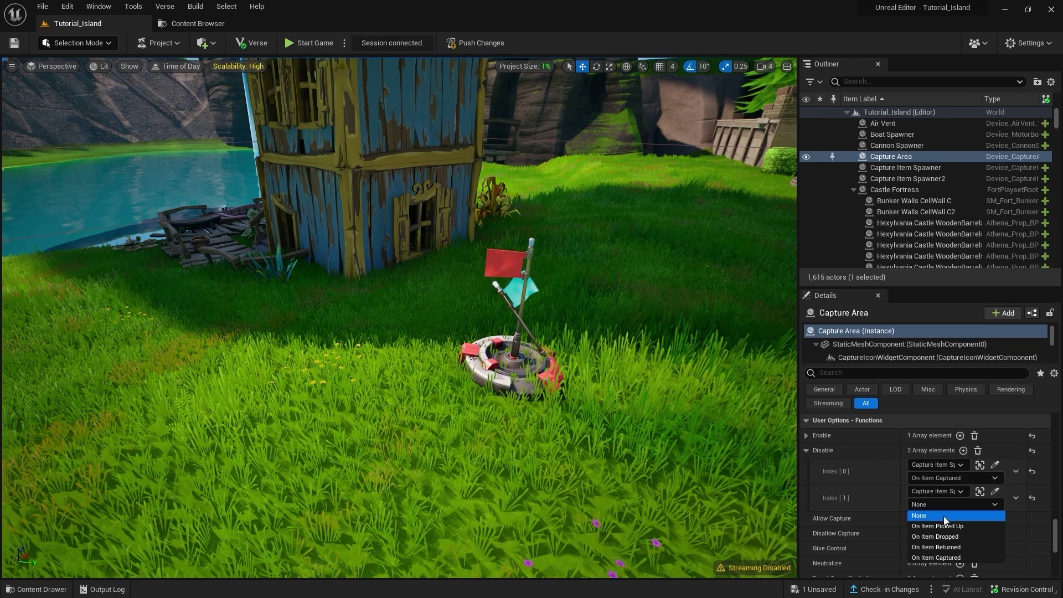
{"action": "left_click", "coordinate": [957, 547]}
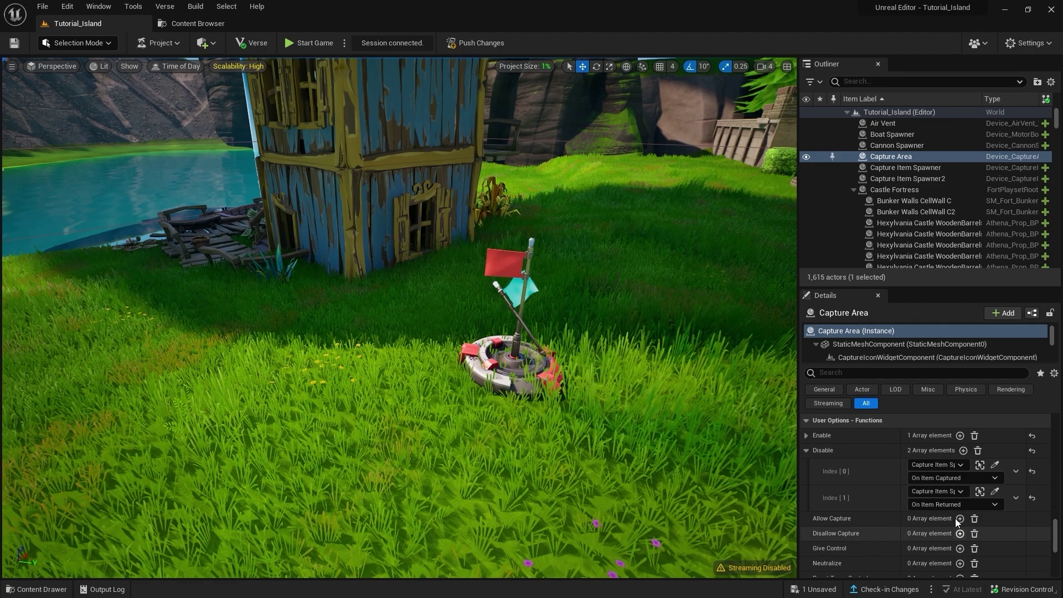
{"action": "left_click", "coordinate": [807, 451]}
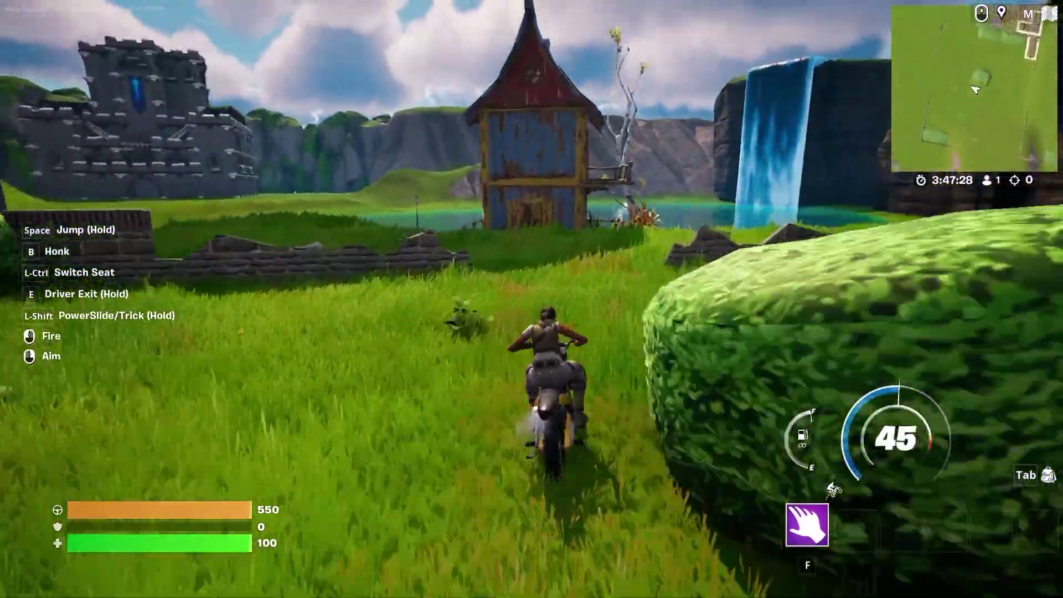
Get off the dirt bike and bring up the game menu to restart
{"action": "key", "text": "e"}
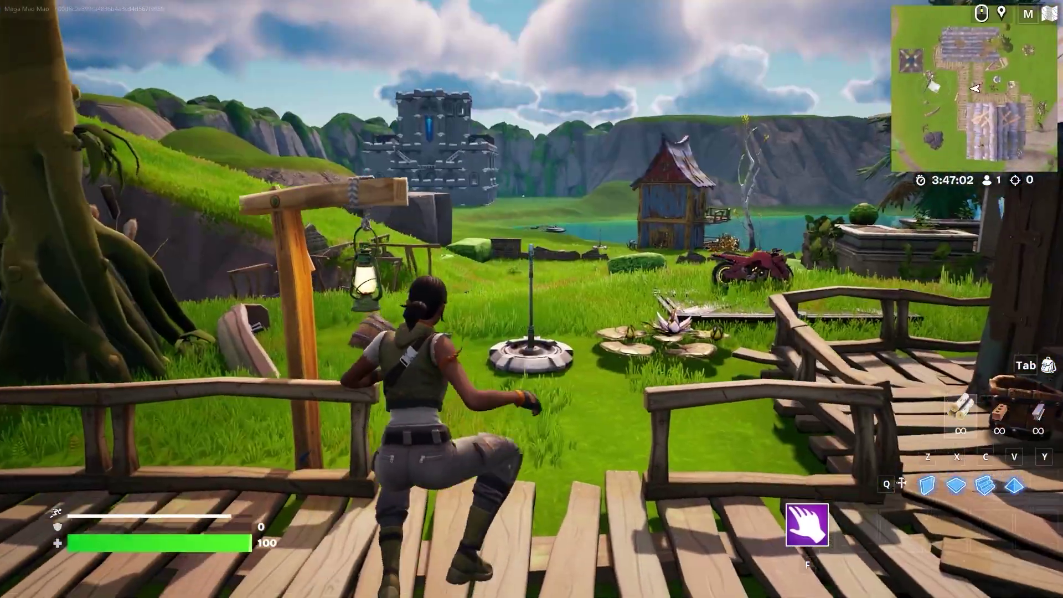
{"action": "key", "text": "Tab"}
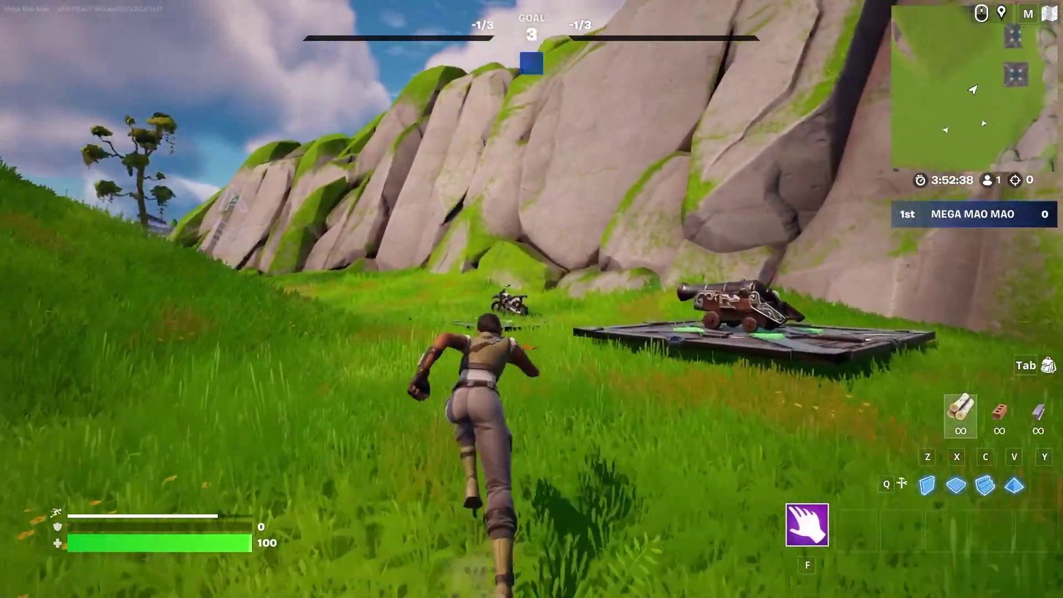
Ride the dirt bike along the grass path to the red flag and dismount
{"action": "key", "text": "w"}
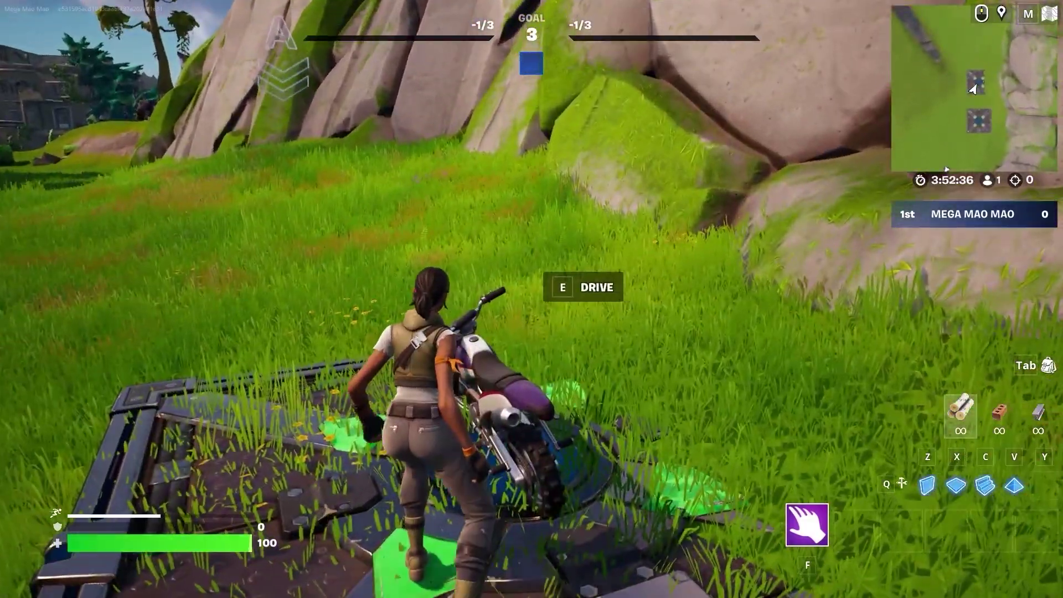
{"action": "key", "text": "e"}
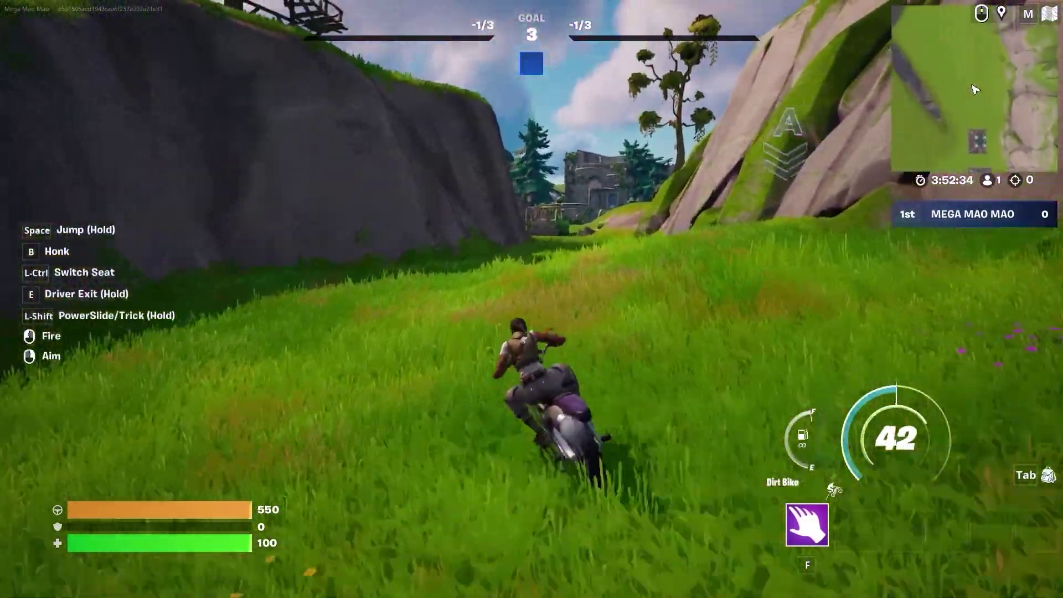
{"action": "key", "text": "w"}
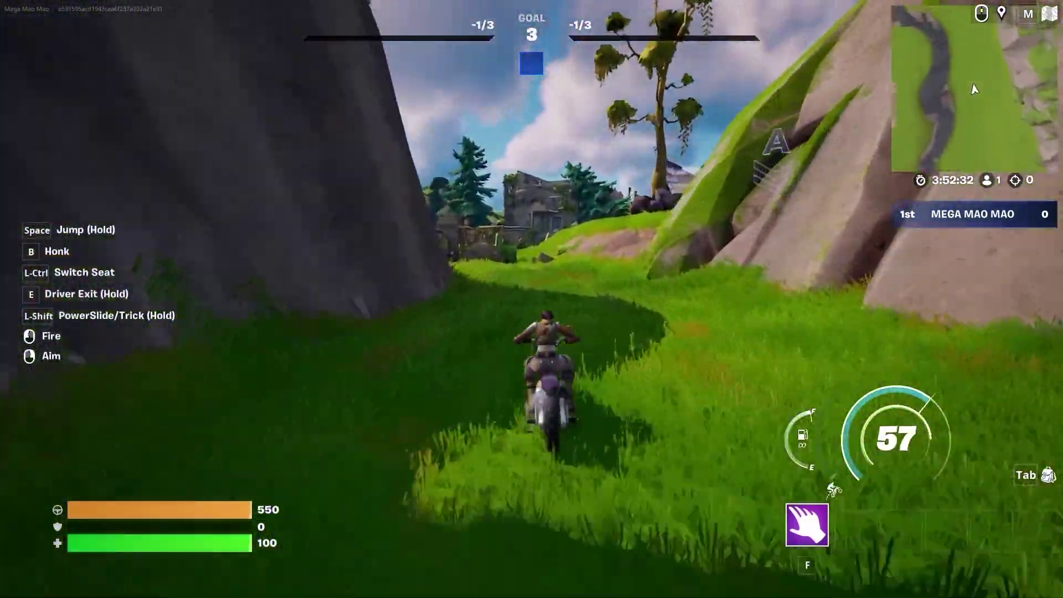
{"action": "key", "text": "w"}
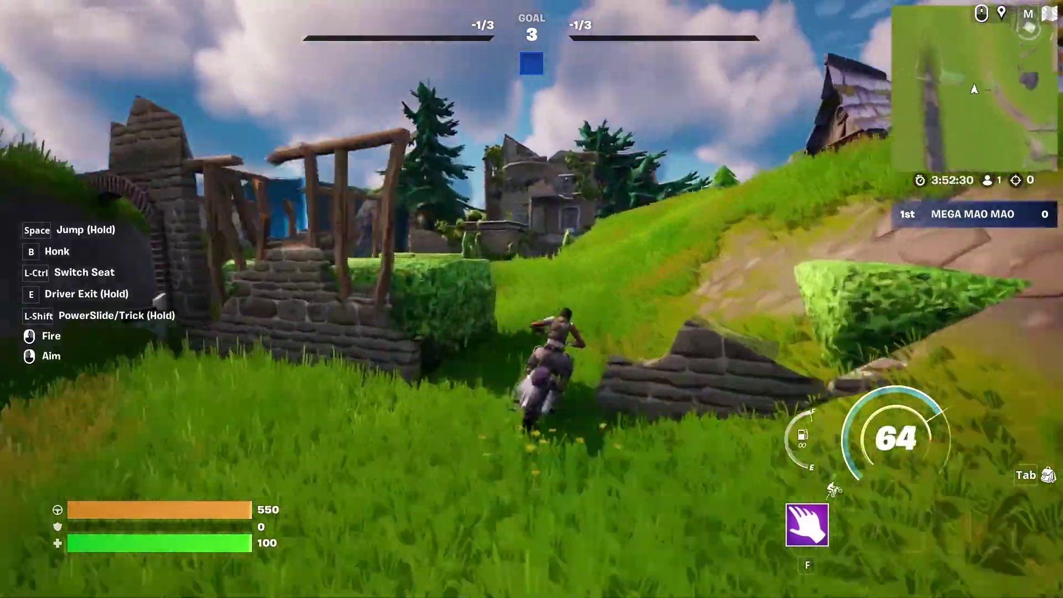
{"action": "key", "text": "a"}
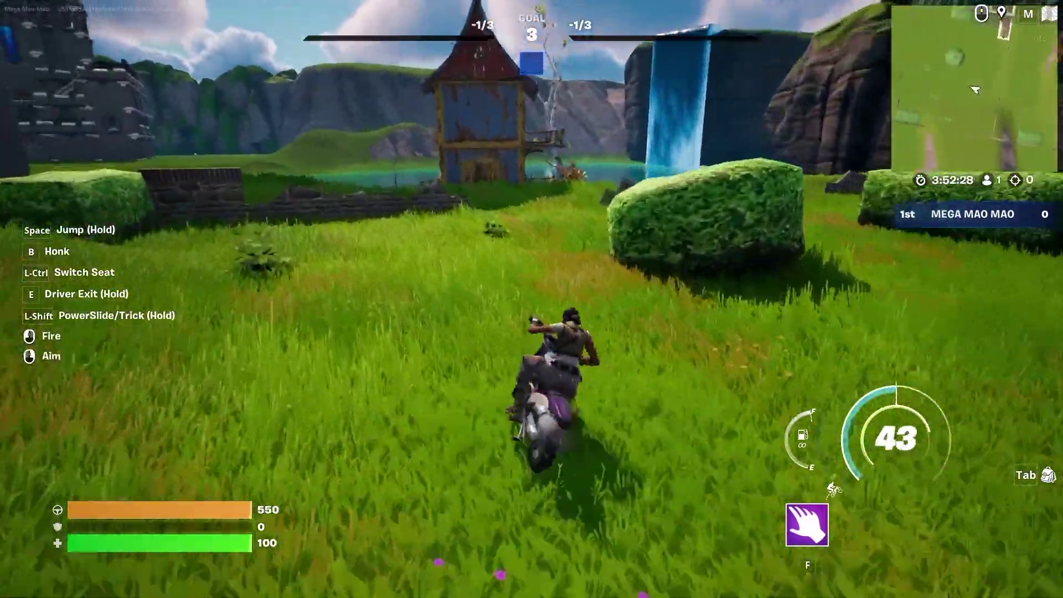
{"action": "key", "text": "e"}
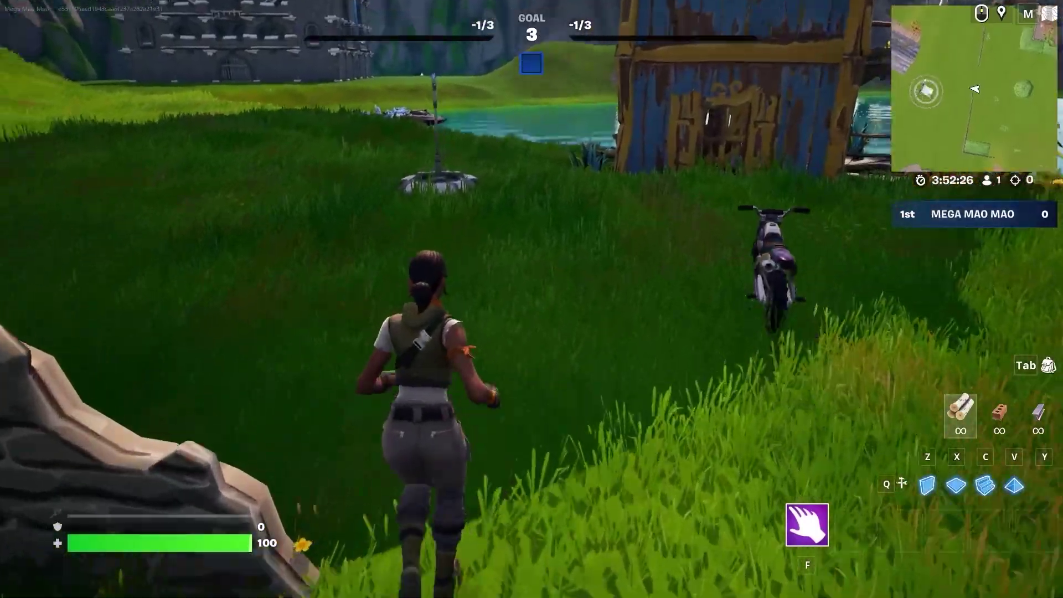
Grab the red flag, carry it onto the capture pad, then head back to the stand
{"action": "key", "text": "e"}
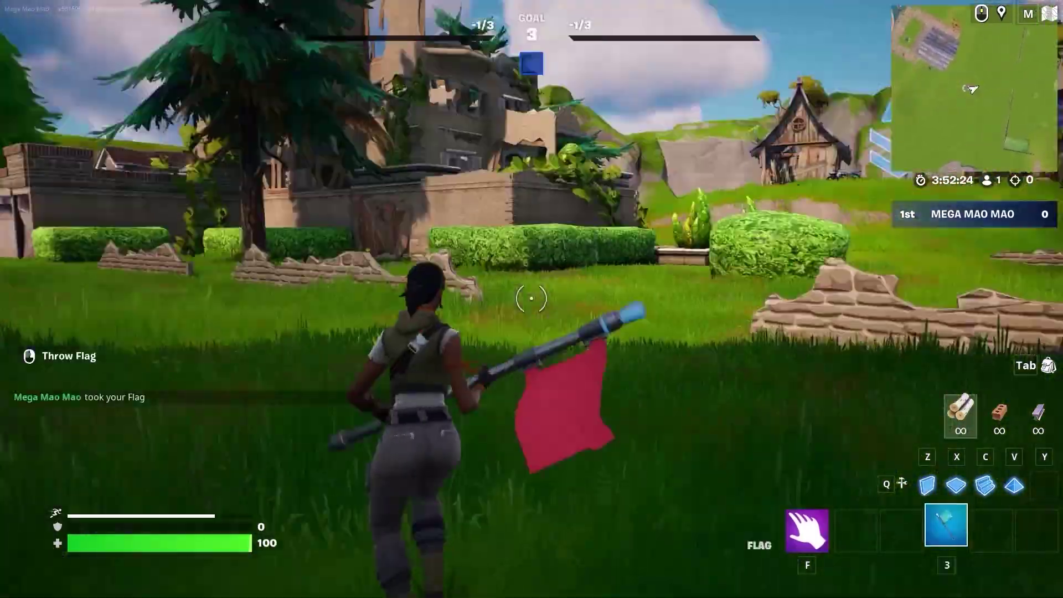
{"action": "key", "text": "w"}
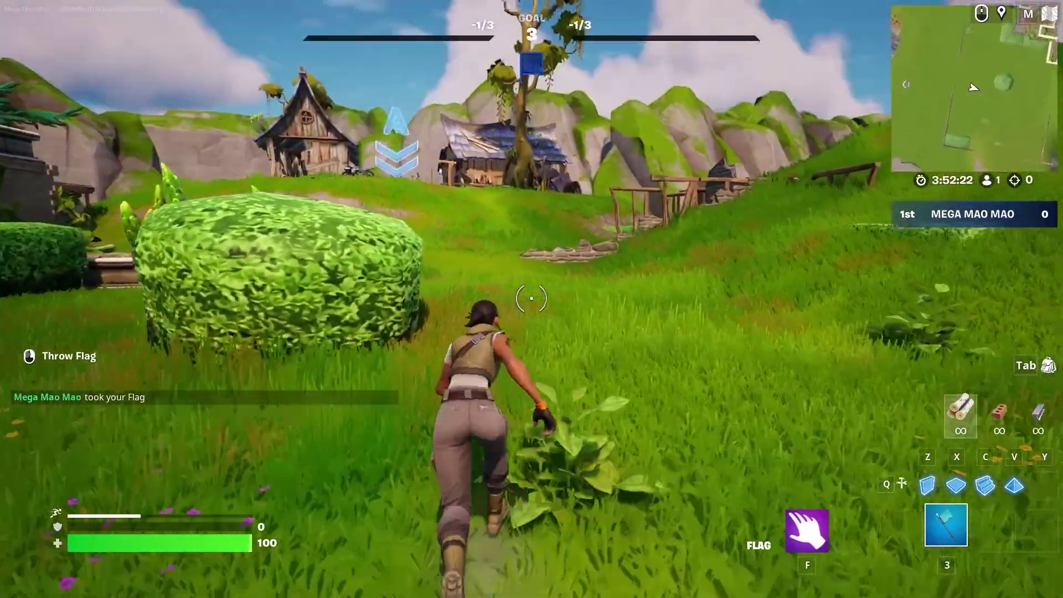
{"action": "key", "text": "w"}
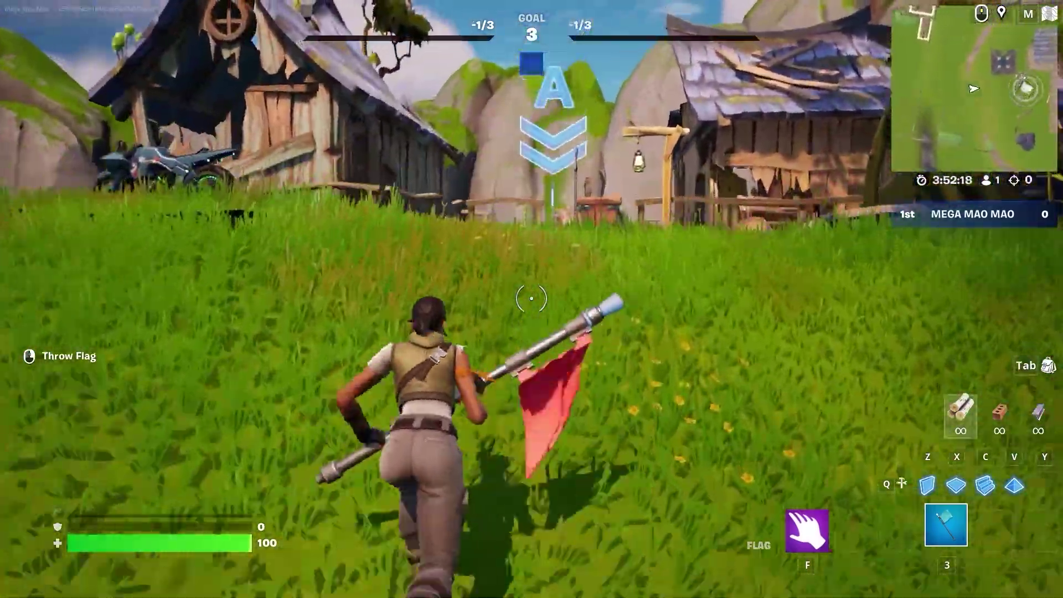
{"action": "key", "text": "w"}
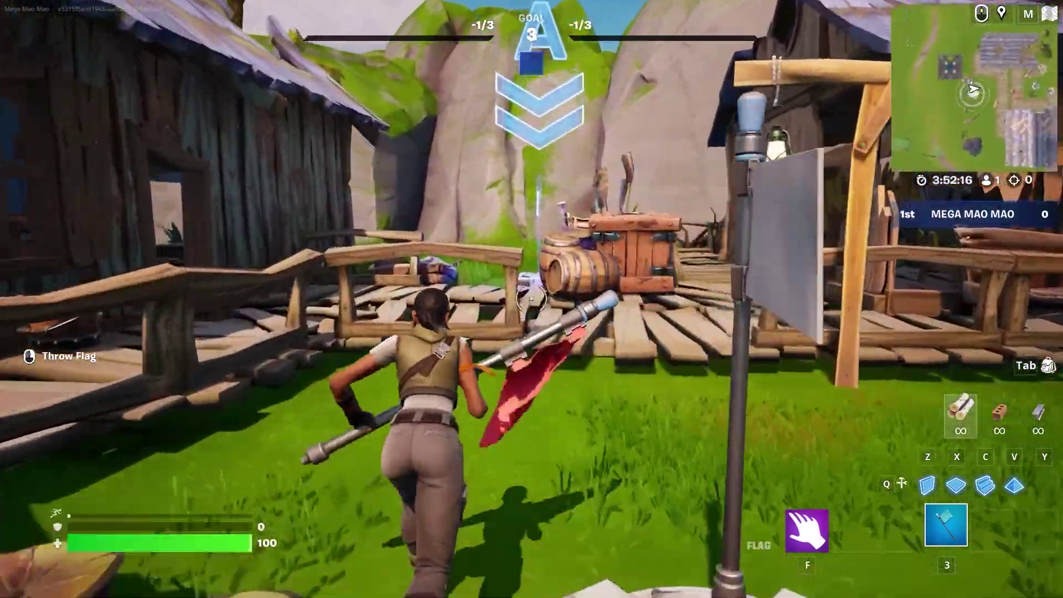
{"action": "key", "text": "w"}
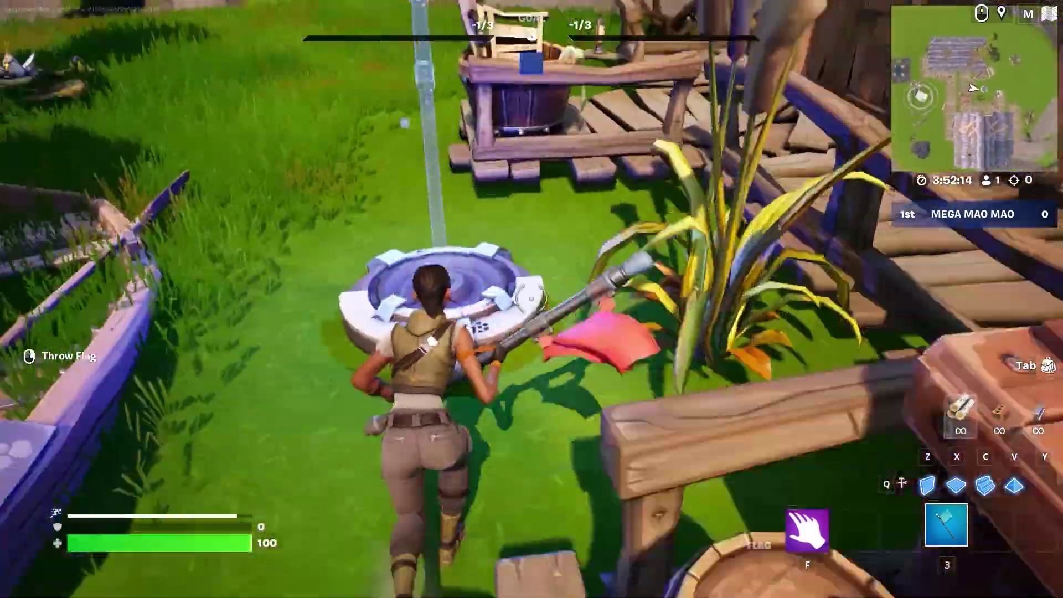
{"action": "key", "text": "w"}
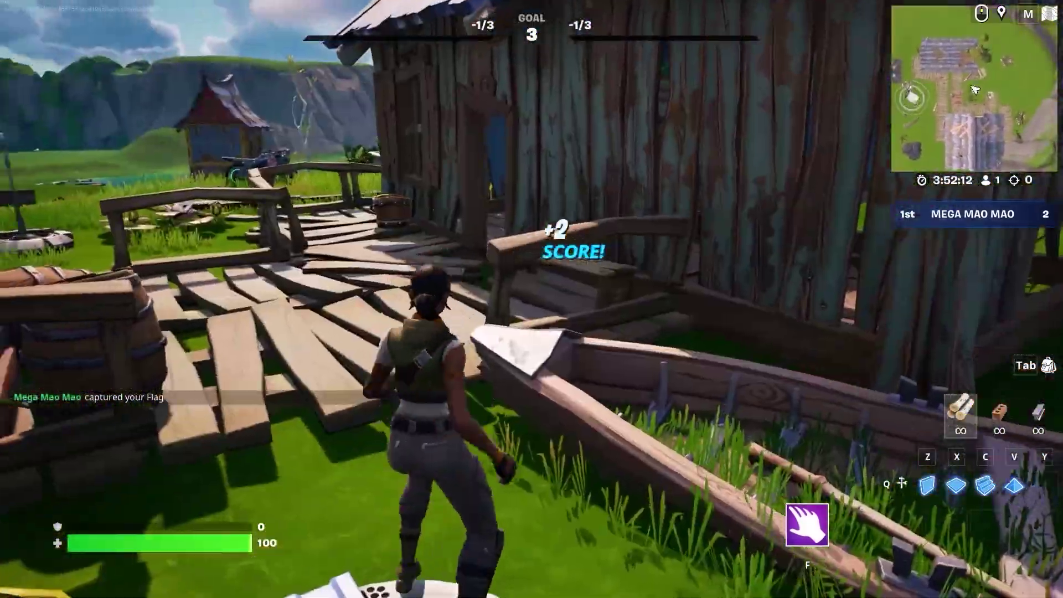
{"action": "key", "text": "w"}
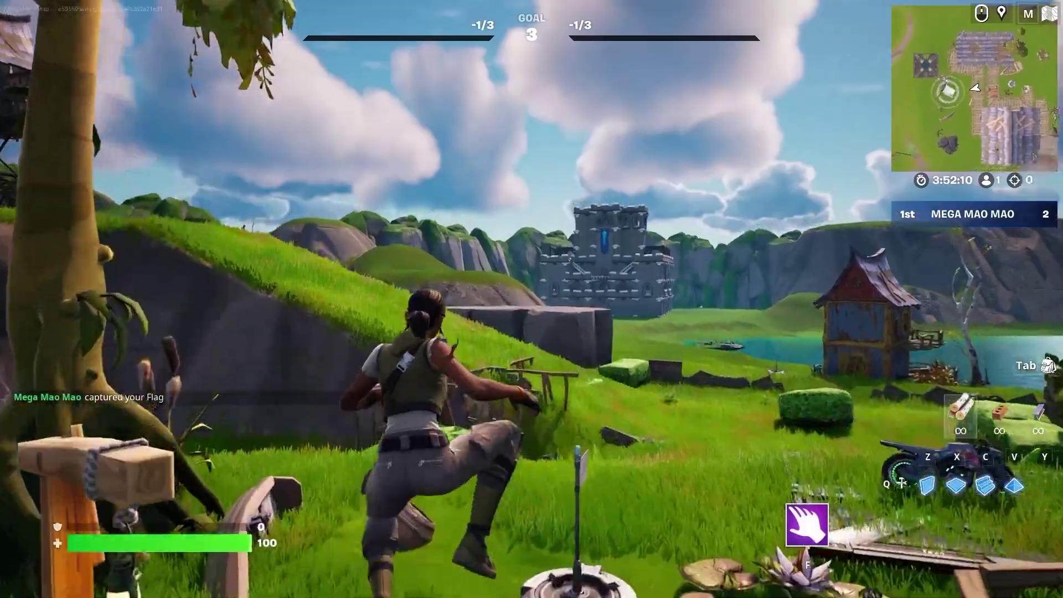
{"action": "key", "text": "w"}
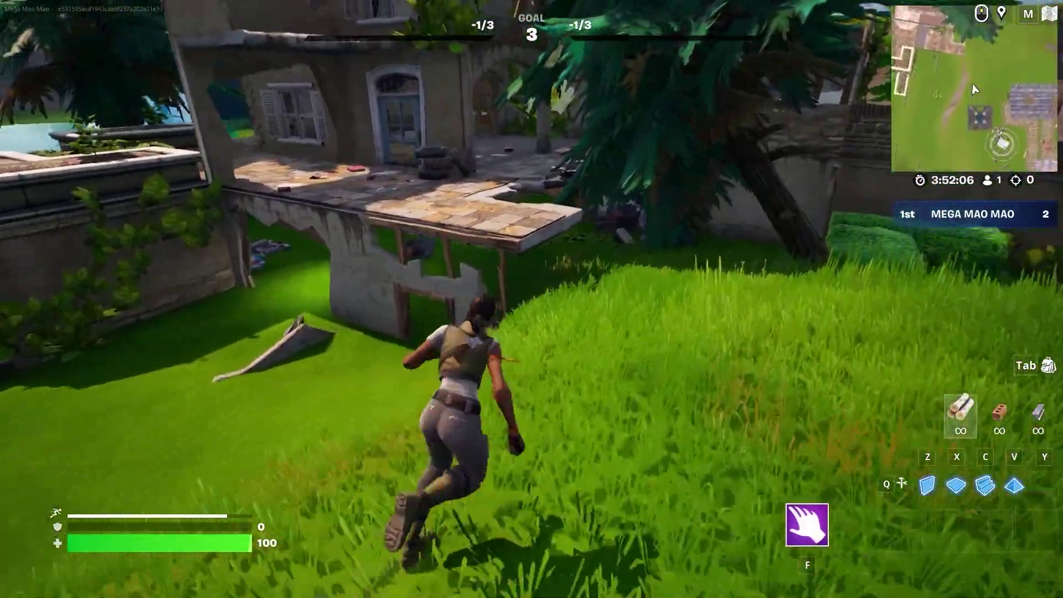
{"action": "key", "text": "w"}
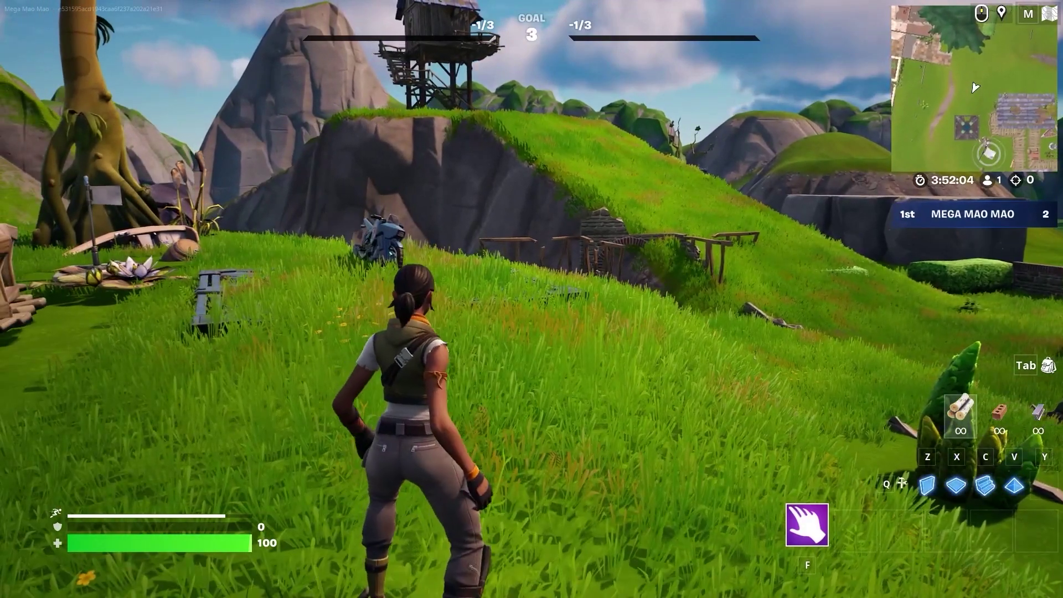
{"action": "mouse_move", "coordinate": [531, 299]}
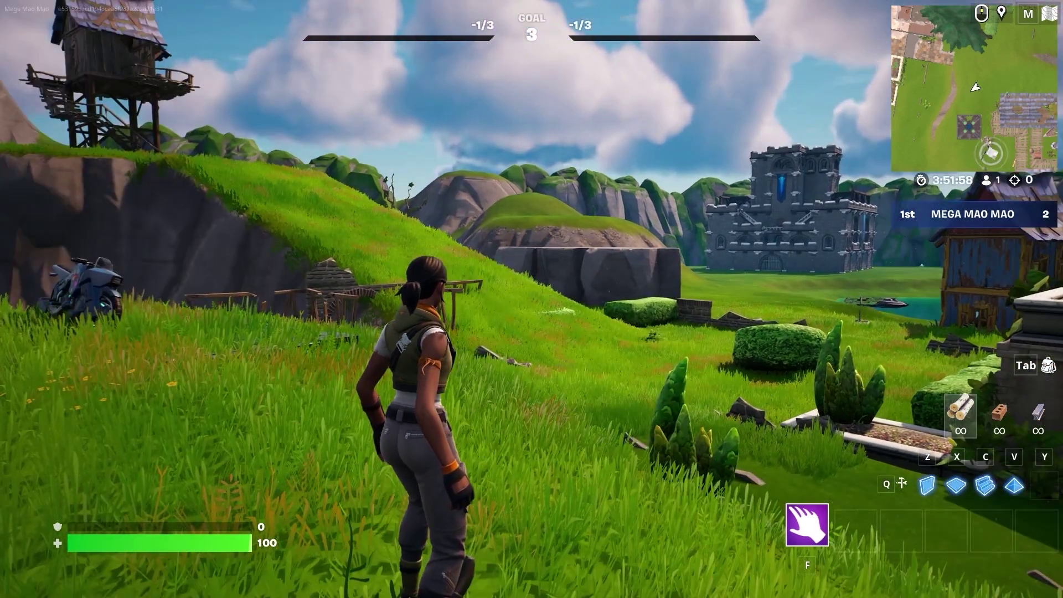
{"action": "key", "text": "w"}
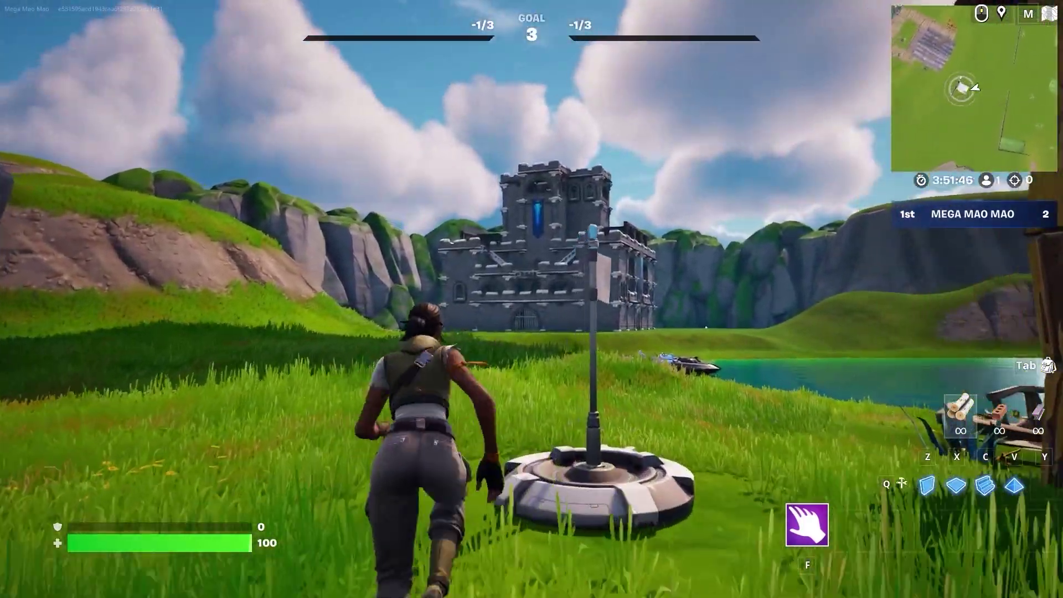
{"action": "key", "text": "w"}
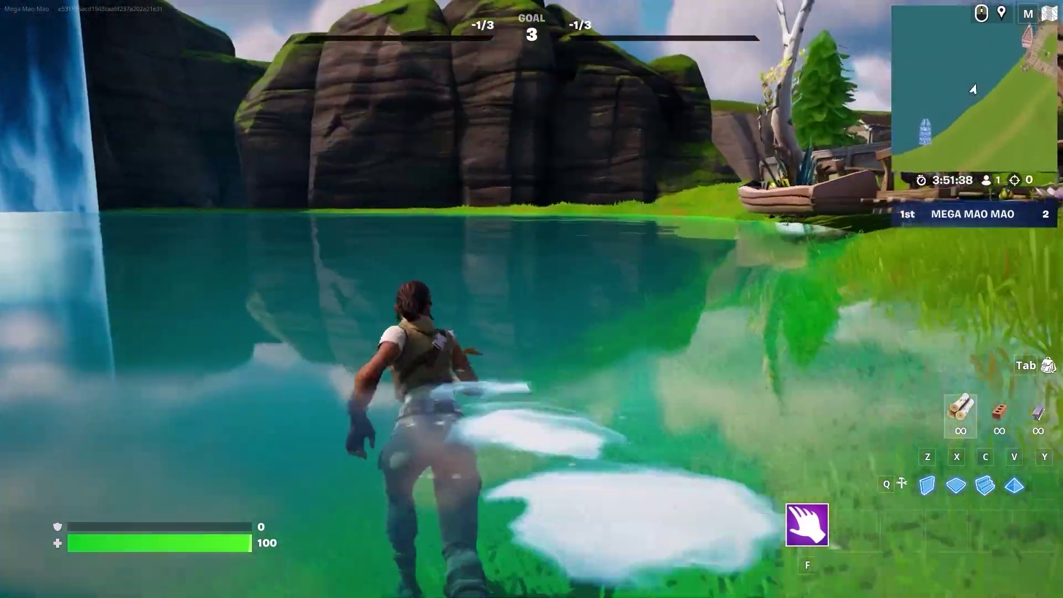
{"action": "key", "text": "w"}
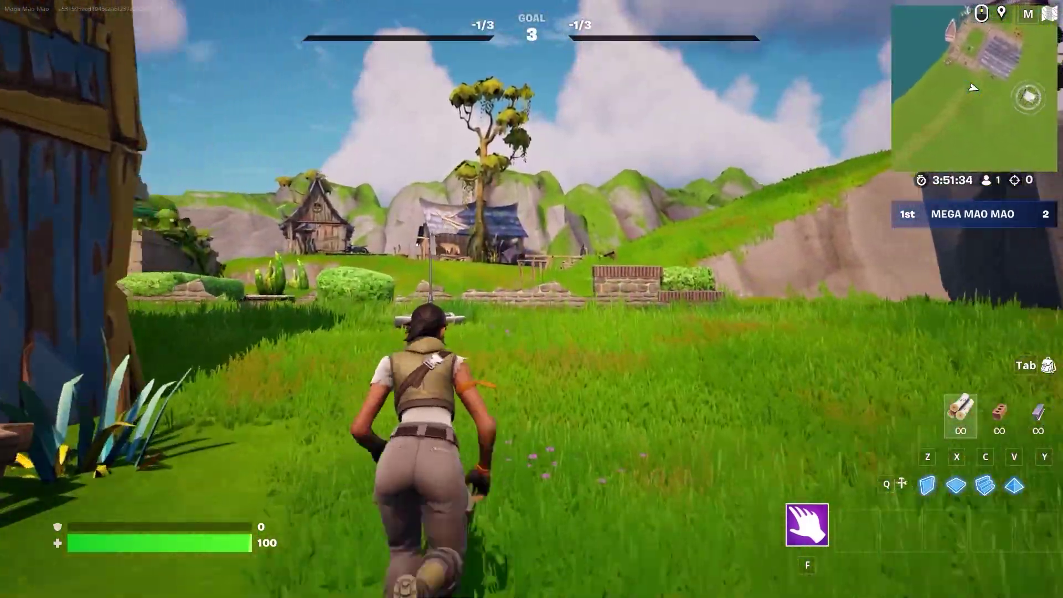
{"action": "key", "text": "w"}
{"action": "key", "text": "w"}
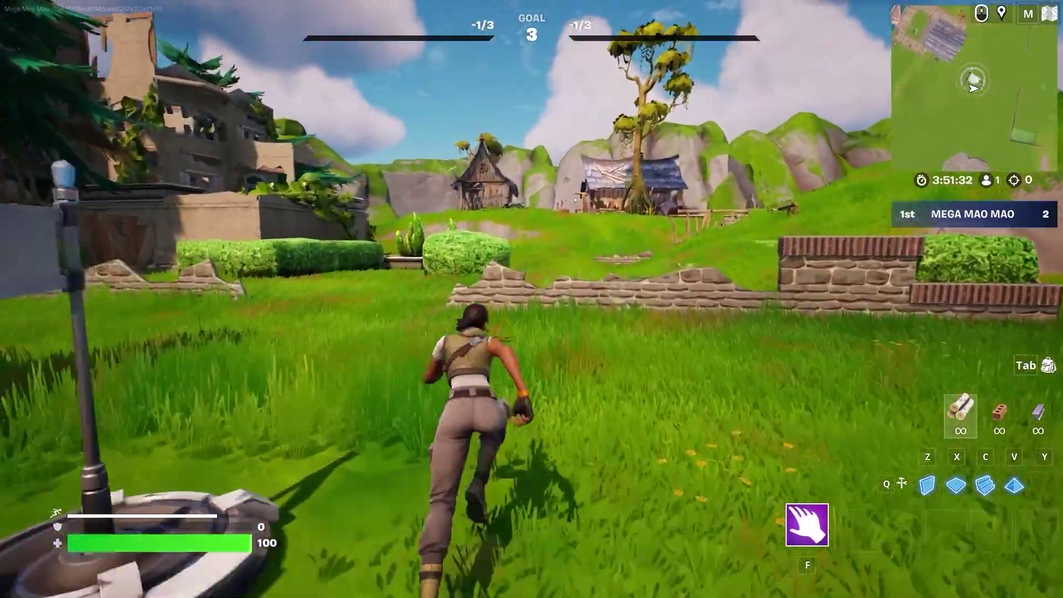
{"action": "key", "text": "space"}
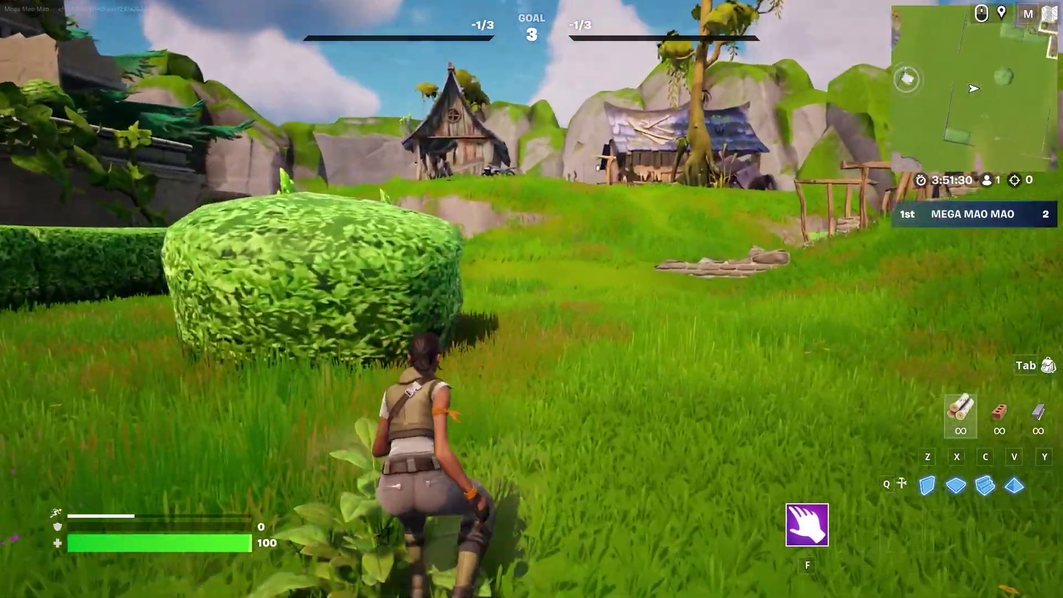